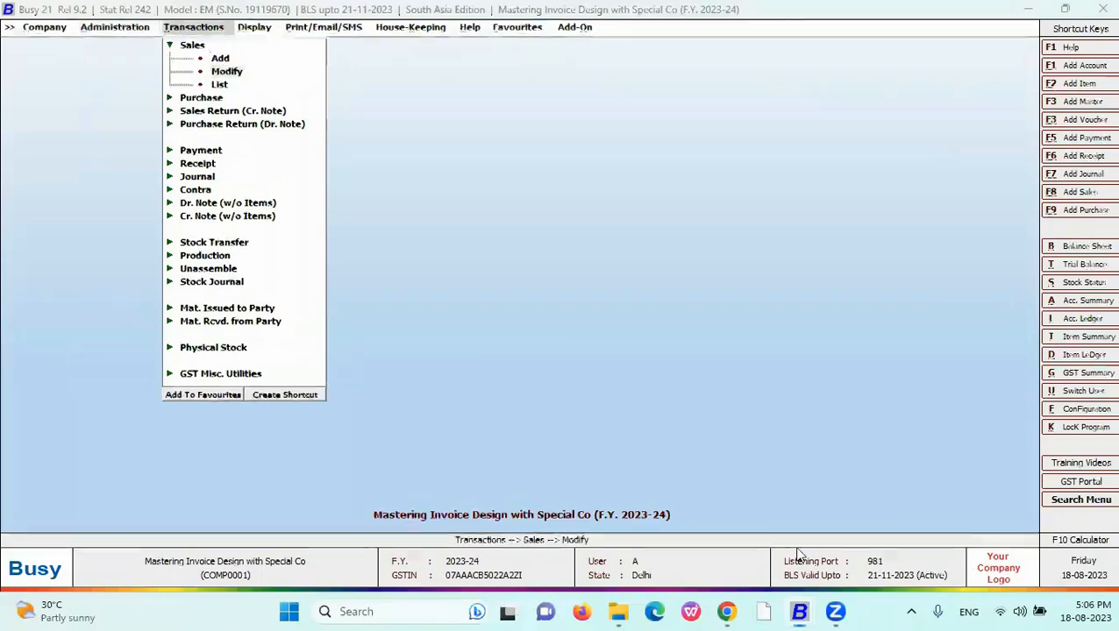
key("Return")
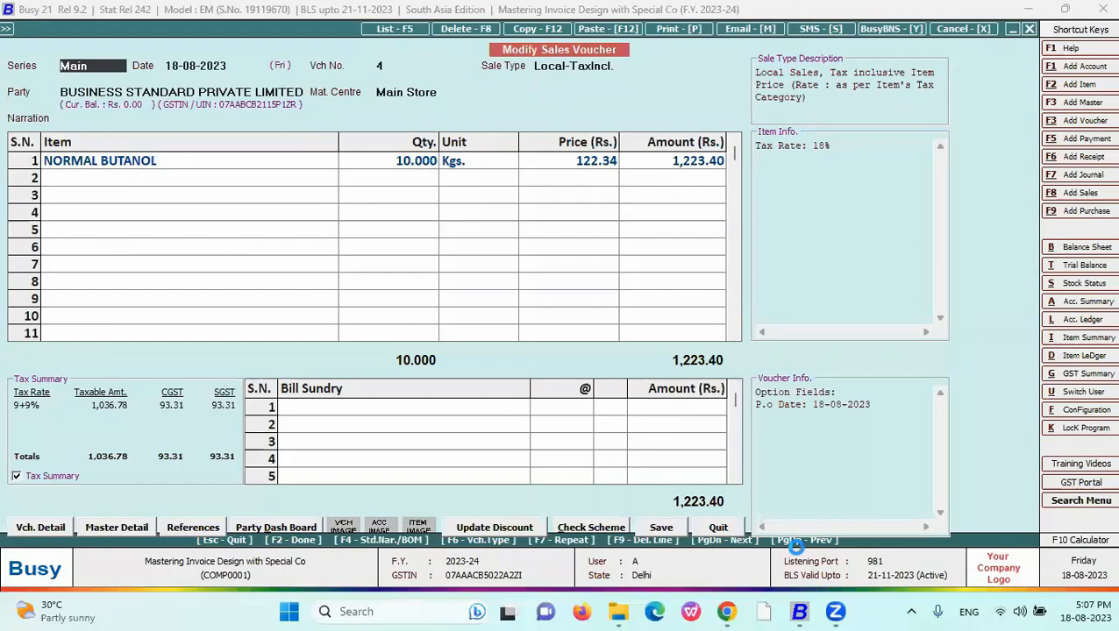
- Open an existing sales voucher, then close it without saving changes
key("alt+Tab")
key("alt+Tab")
key("alt+p")
key("Escape")
key("Escape")
key("Escape")
- Navigate from Administration to the Configuration invoice/document printing settings
key("Left")
key("Right")
key("Left")
key("Up")
key("Up")
key("Up")
key("Right")
key("Down")
key("Down")
key("Down")
key("Down")
key("Down")
key("Down")
key("Down")
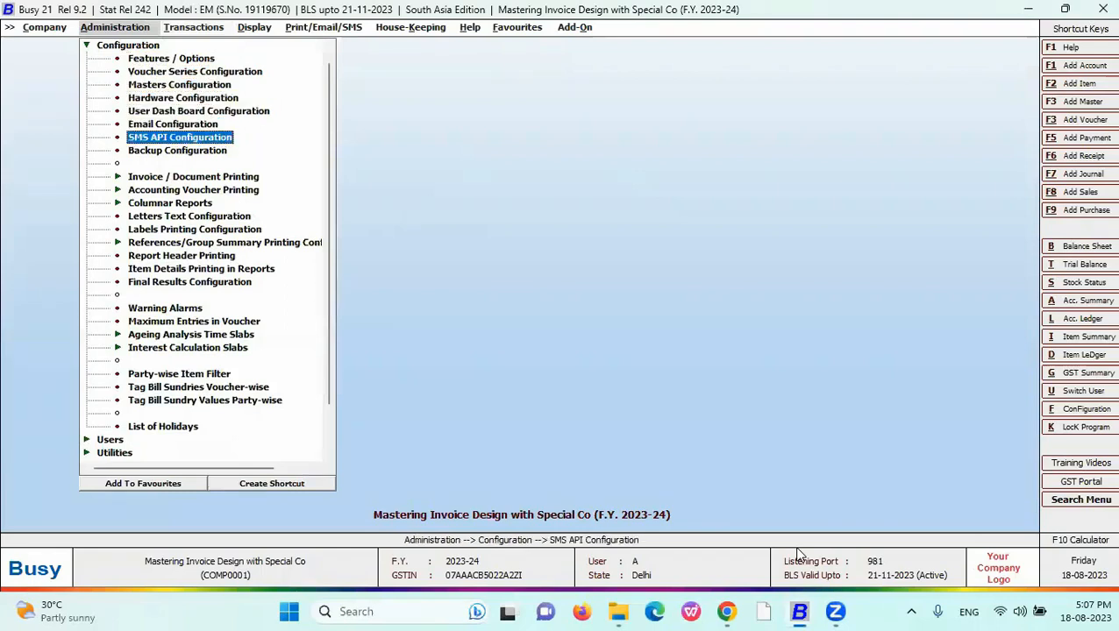
key("Down")
key("Down")
key("Down")
key("Right")
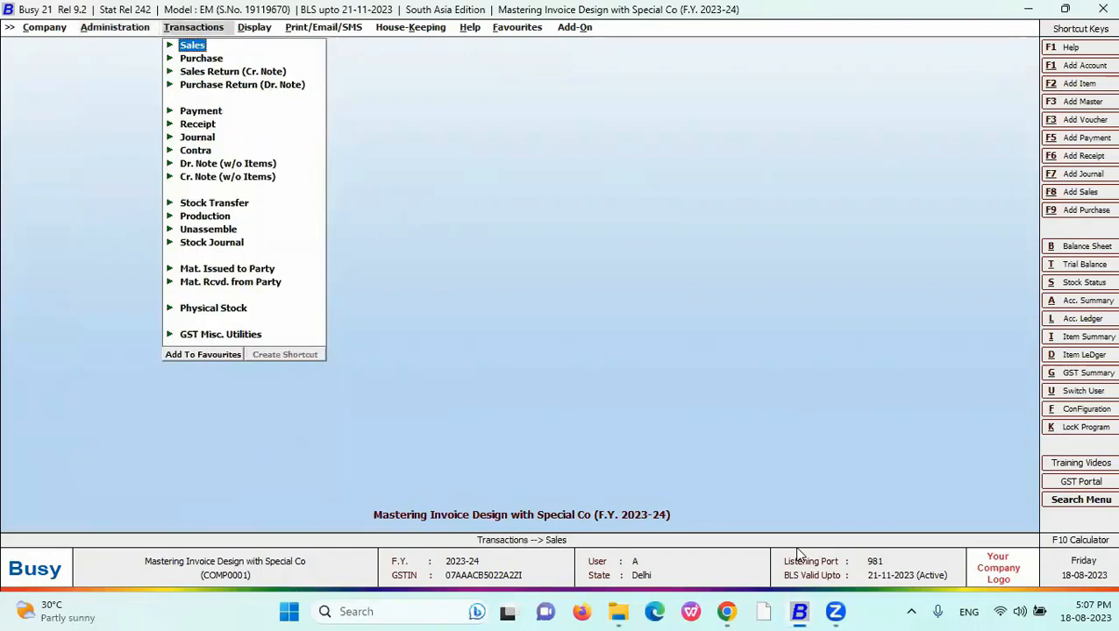
key("Left")
- Expand invoice printing to the Advanced entry, cancelling an accidental deletion of its shortcut
key("Right")
key("Down")
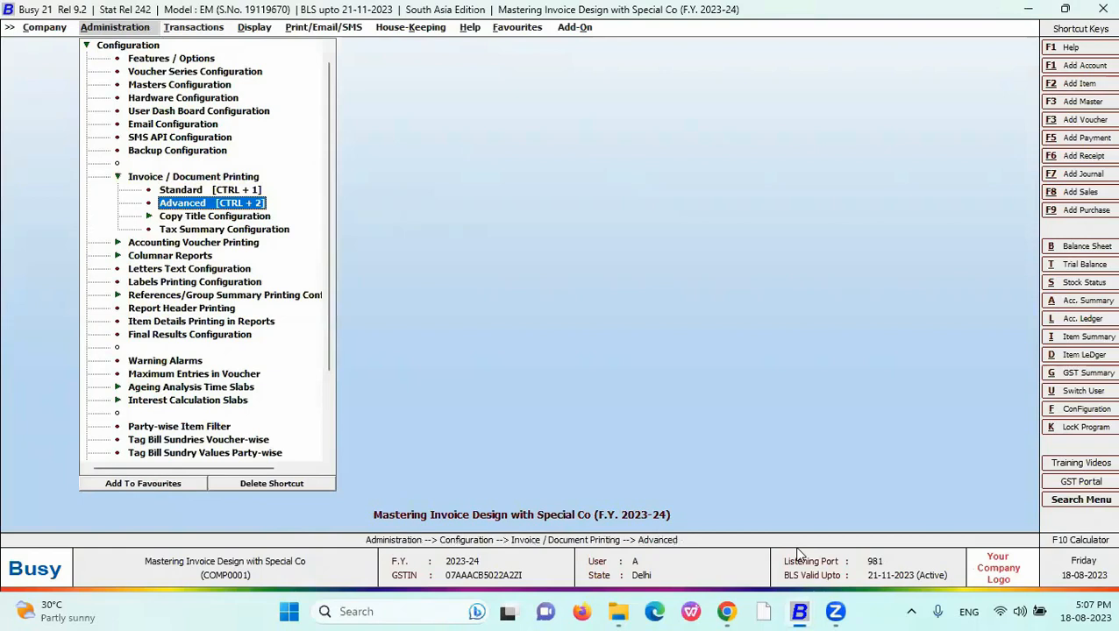
key("Up")
key("Down")
left_click(278, 483)
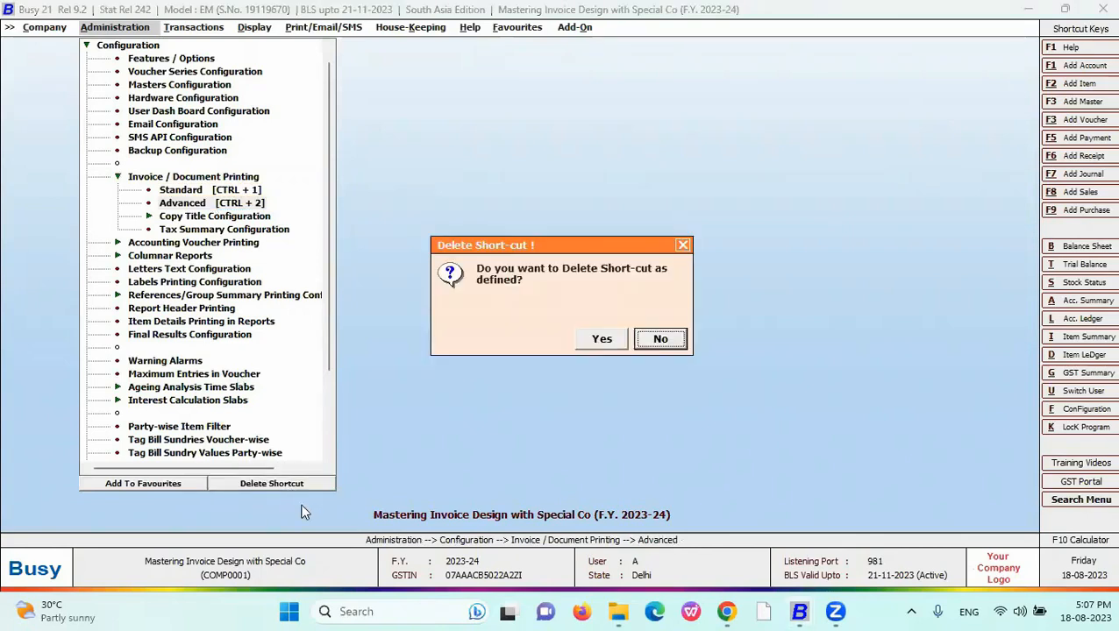
left_click(659, 341)
- Open the Advanced document configuration for transaction types
key("Right")
key("Return")
key("Down")
key("Return")
key("Return")
key("Return")
key("Return")
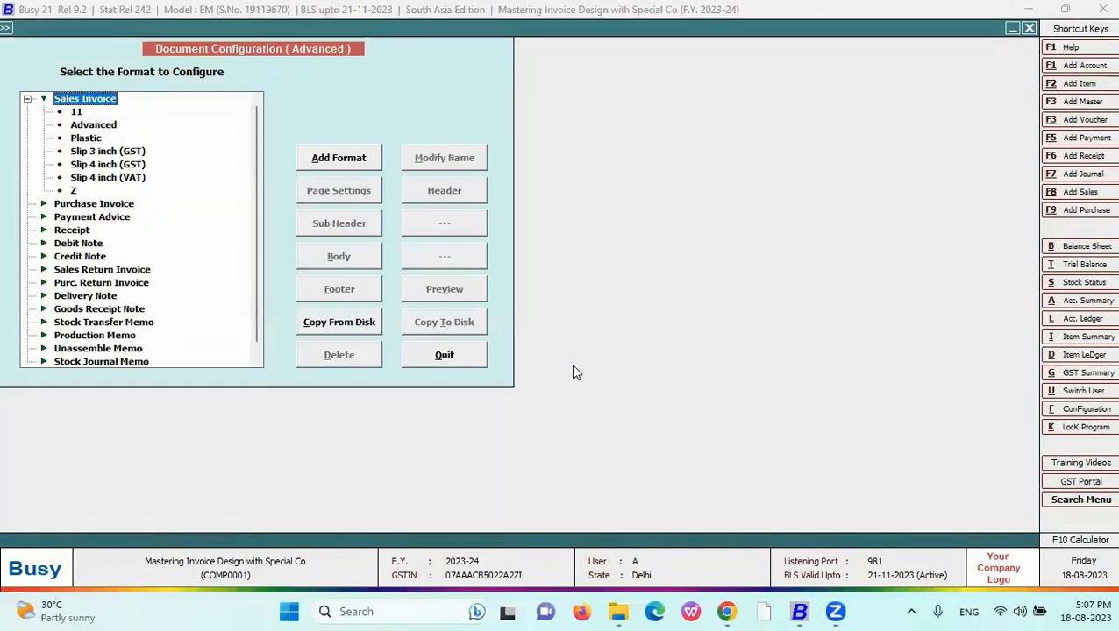
- Add a Sales Invoice format named 'New', select it and open its Header design
key("Down")
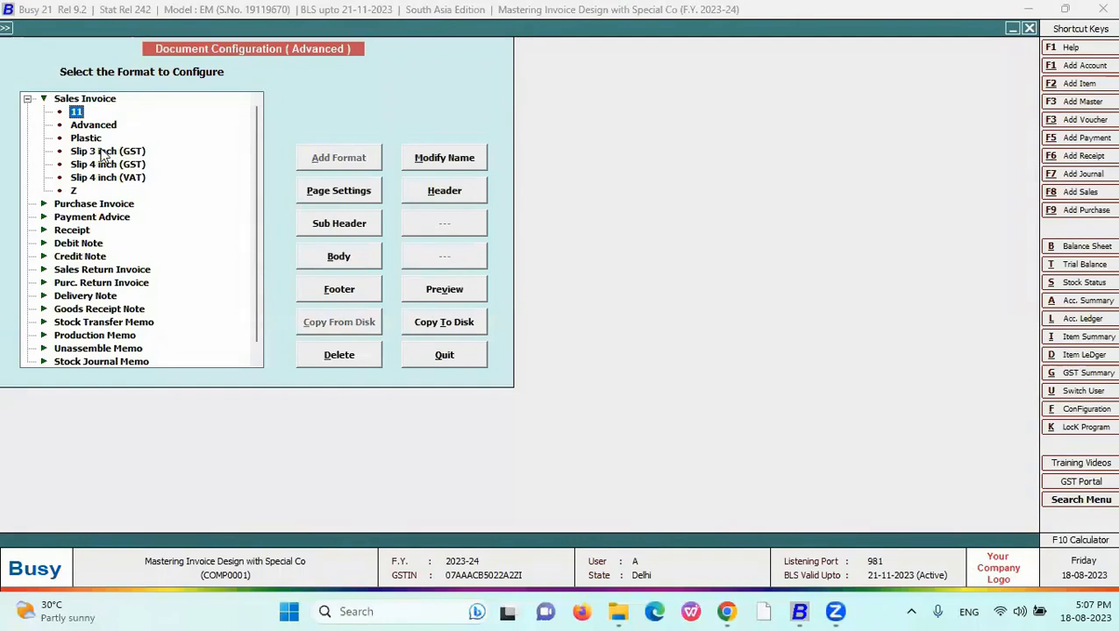
key("Up")
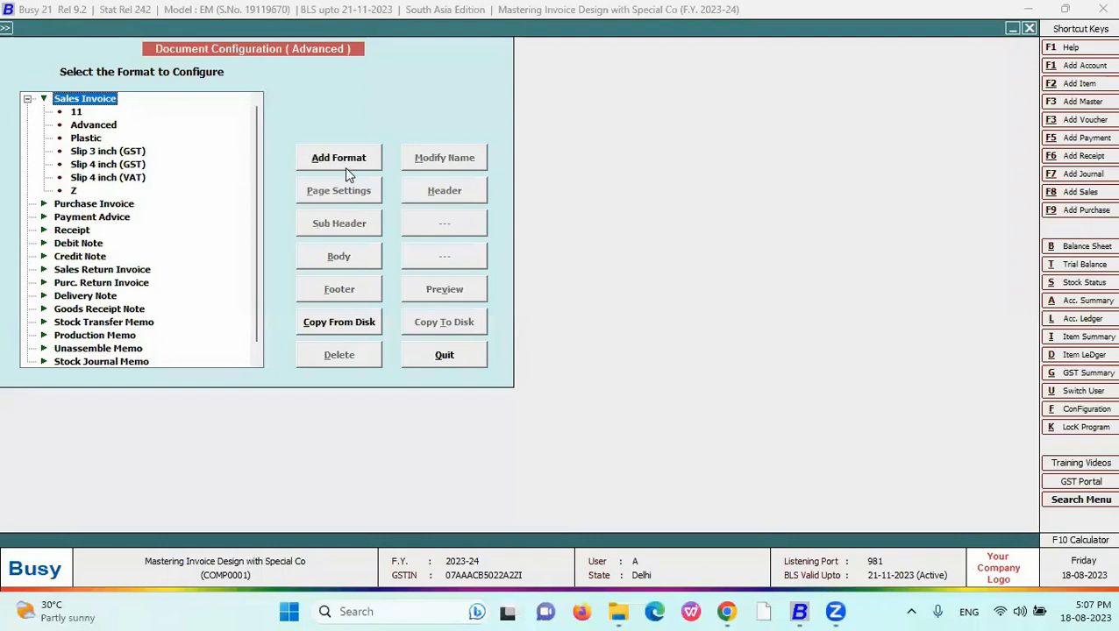
left_click(344, 167)
type("New")
key("Return")
key("Return")
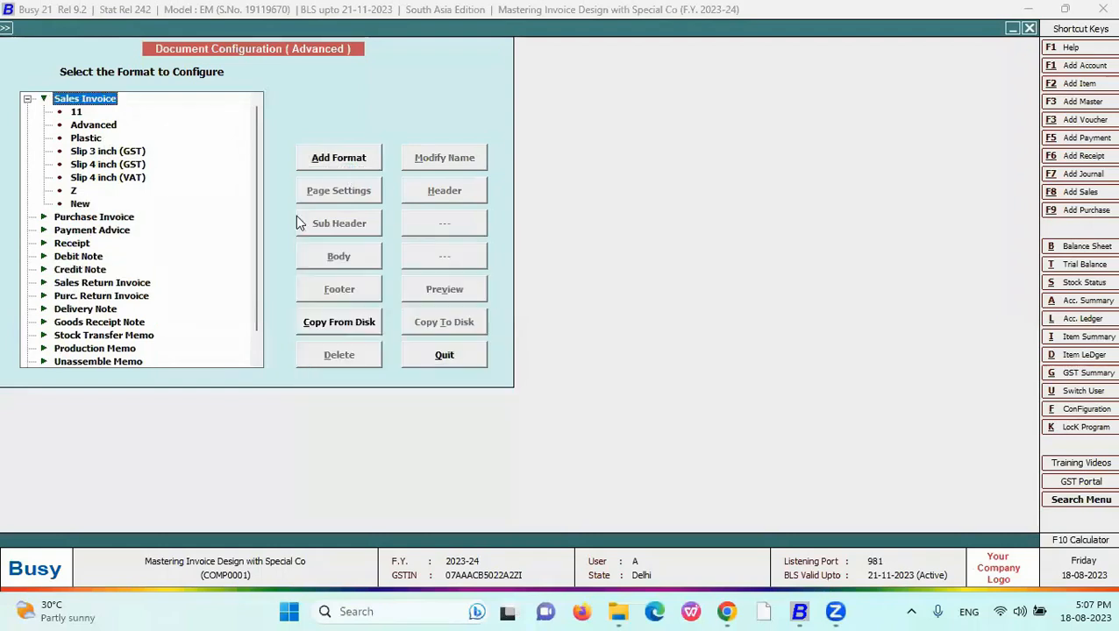
left_click(83, 203)
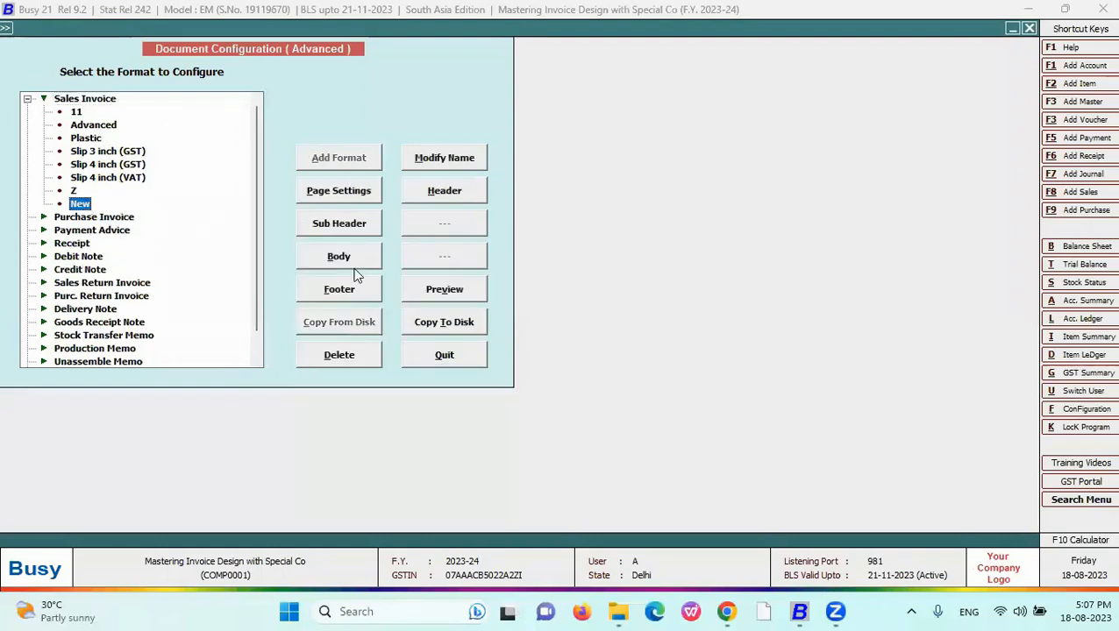
left_click(423, 196)
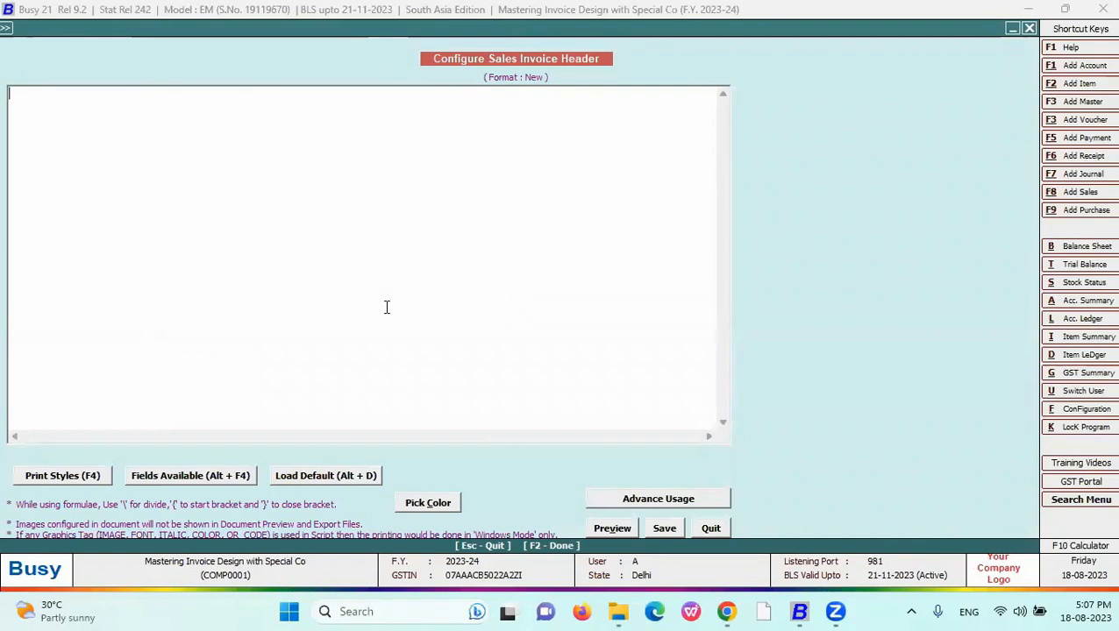
- Insert static text 'BUSY INFOTECH PVT LTD', width 80, left-aligned, and check it in print preview
left_click(205, 480)
double_click(815, 392)
left_click_drag(107, 93, 20, 94)
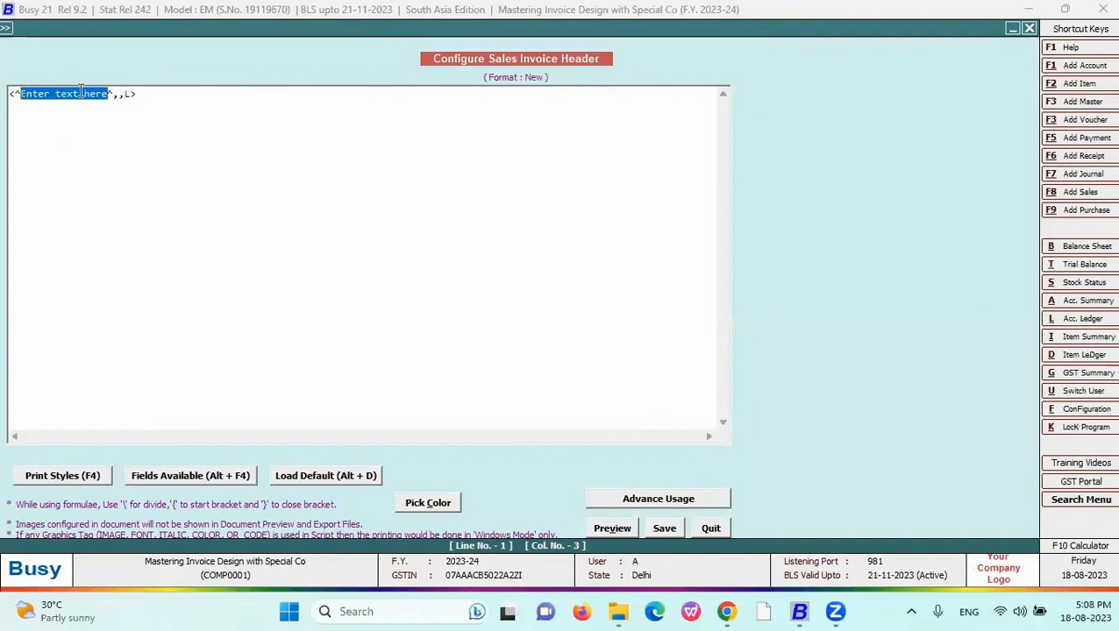
type("BUSY INFOT")
type("ECH PVT ")
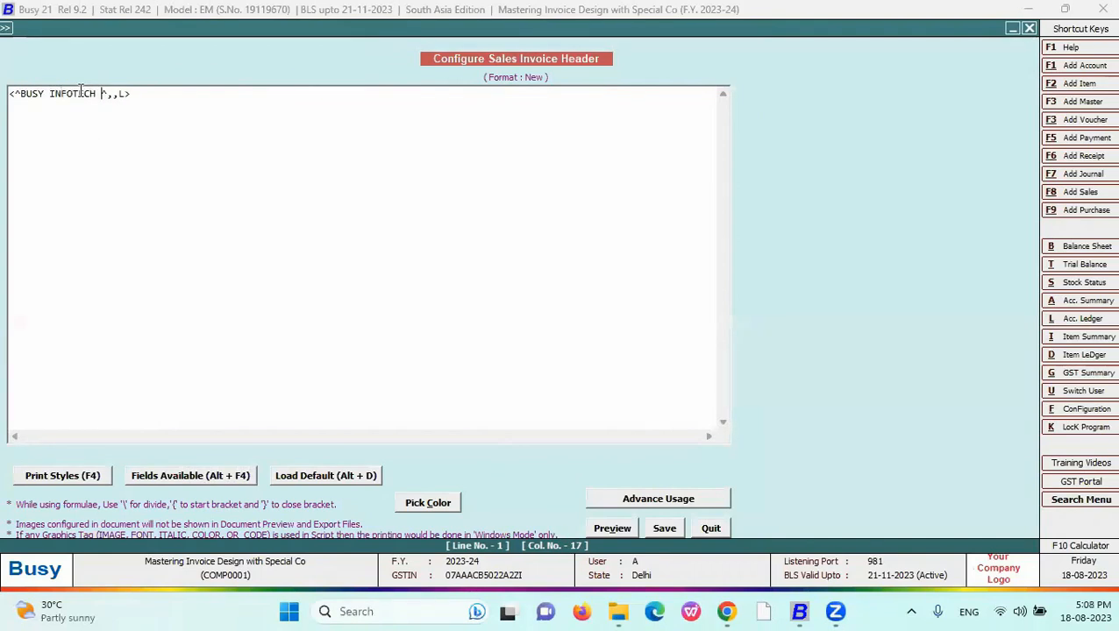
type("LTD")
left_click(157, 94)
type("80")
left_click(622, 536)
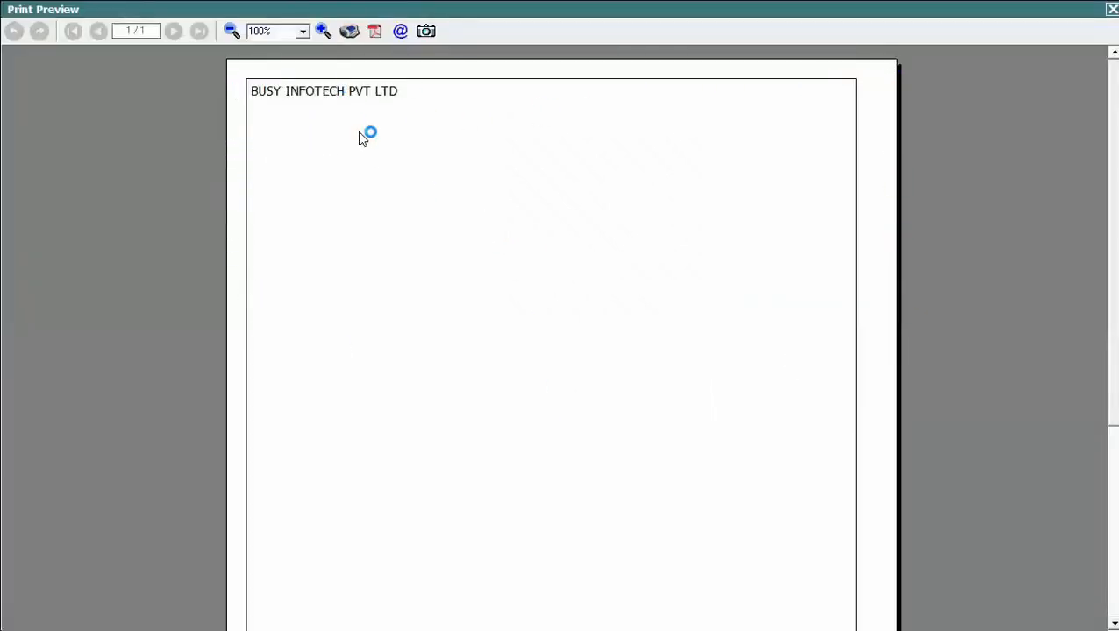
key("Escape")
double_click(160, 93)
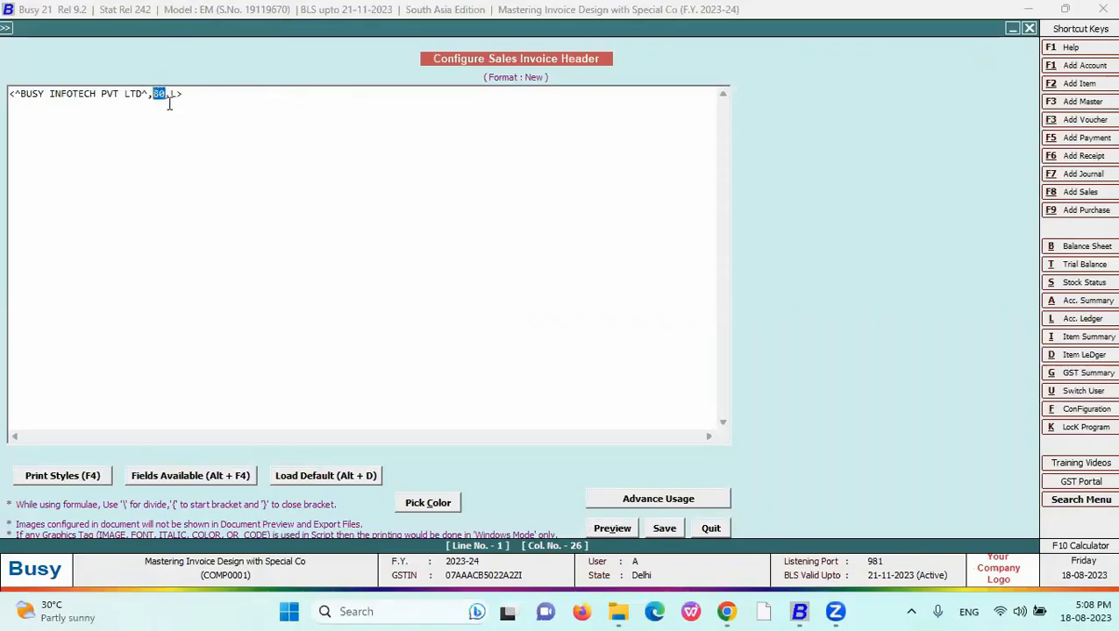
left_click(11, 93)
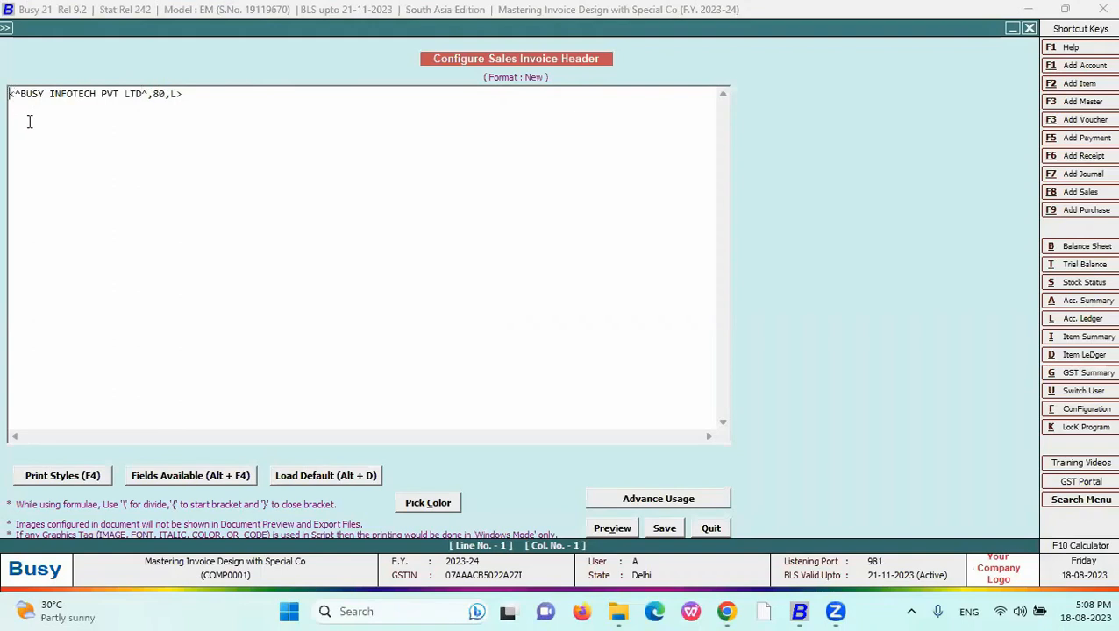
- Keep the current header script and insert the CPI12_ON tag before the text
left_click(319, 482)
left_click(651, 341)
left_click(75, 478)
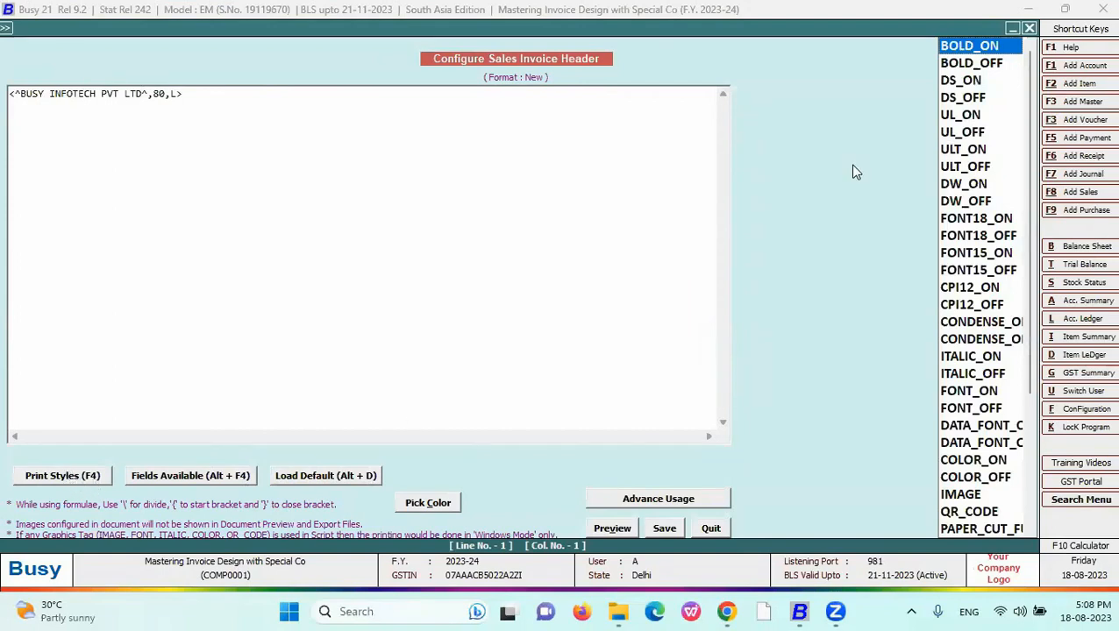
key("Down")
key("Down")
key("Down")
key("Down")
key("Down")
key("Down")
key("Down")
key("Down")
key("Down")
key("Down")
key("Down")
key("Down")
key("Down")
key("Down")
key("Down")
key("Down")
key("Down")
key("Down")
key("Down")
key("Down")
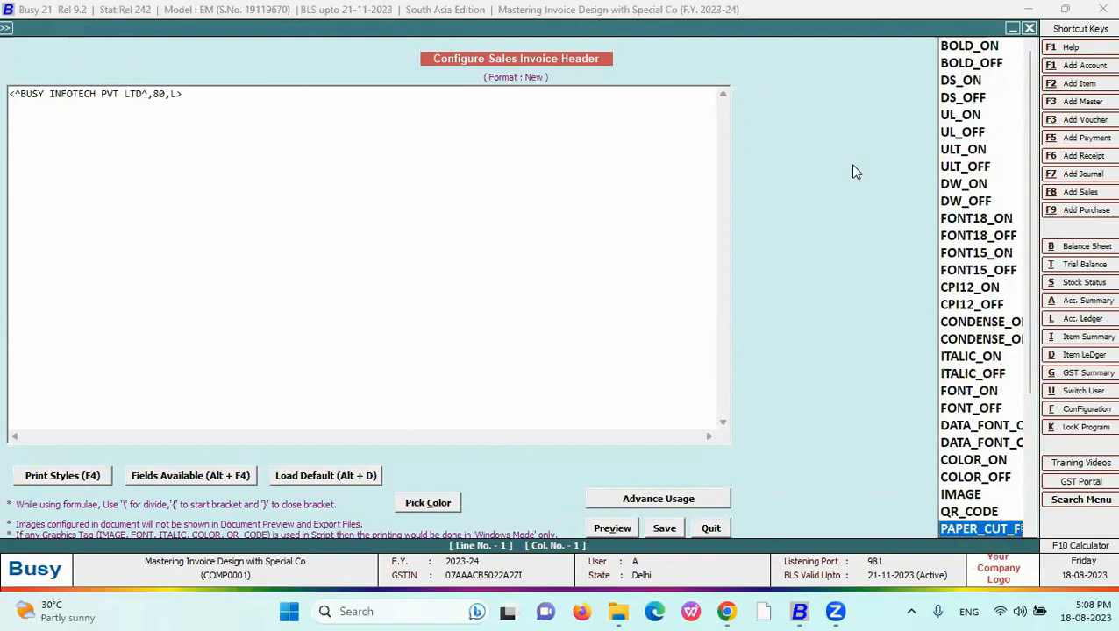
key("Down")
key("Down")
key("Down")
key("Down")
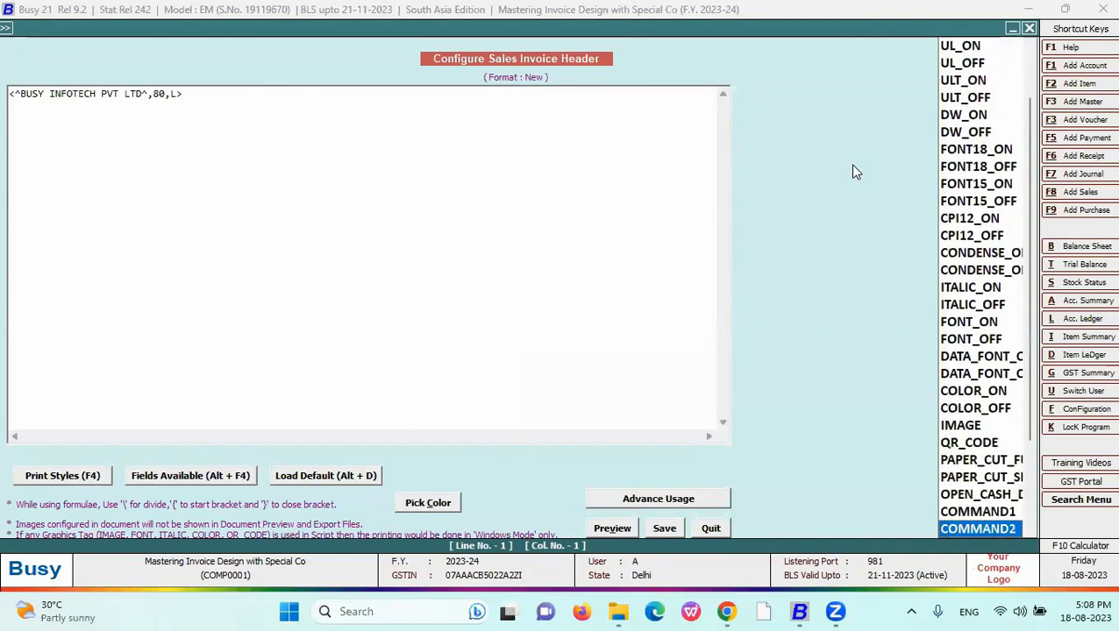
key("Up")
key("Up")
key("Up")
key("Up")
key("Up")
key("Up")
key("Up")
key("Up")
key("Up")
key("Up")
key("Up")
key("Up")
key("Up")
key("Up")
key("Up")
key("Up")
key("Up")
key("Up")
key("Return")
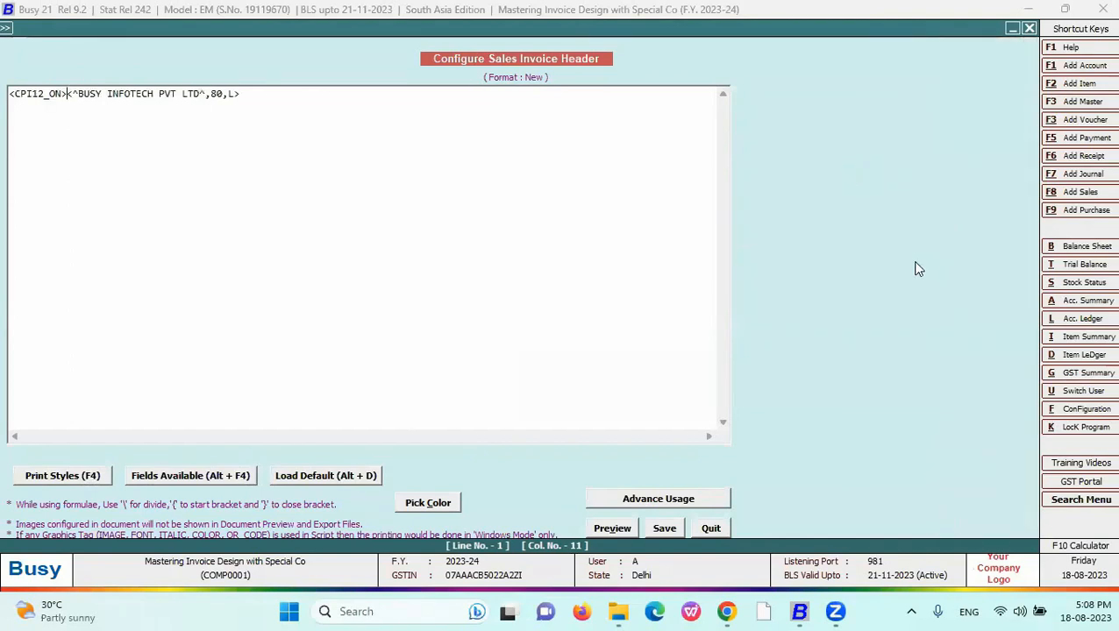
- Change the header text field's width from 80 to 96
left_click(236, 95)
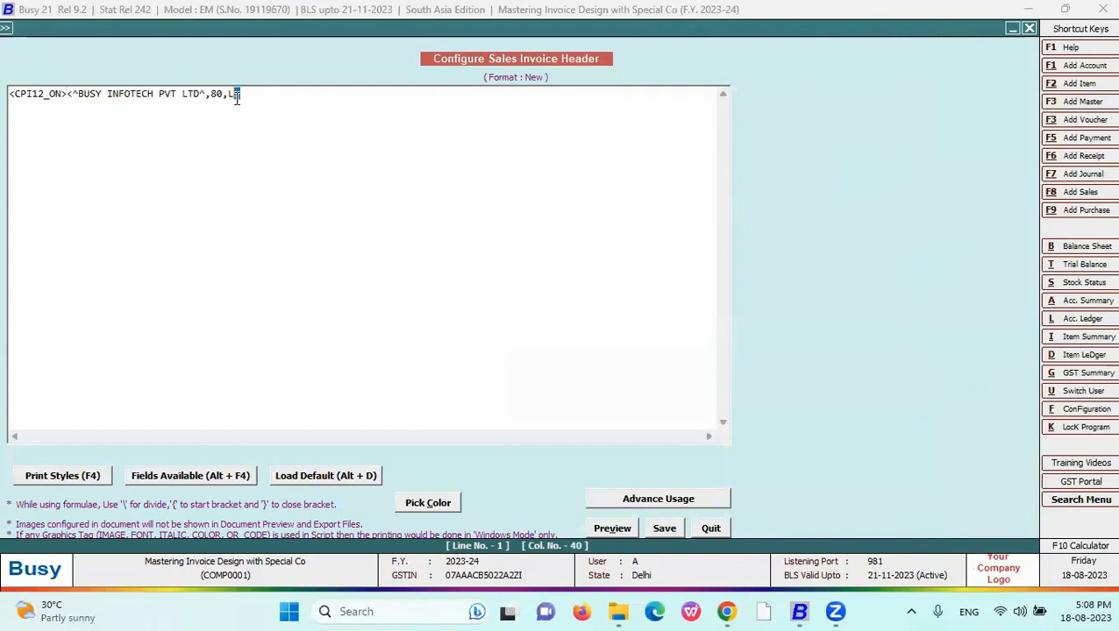
left_click(69, 95)
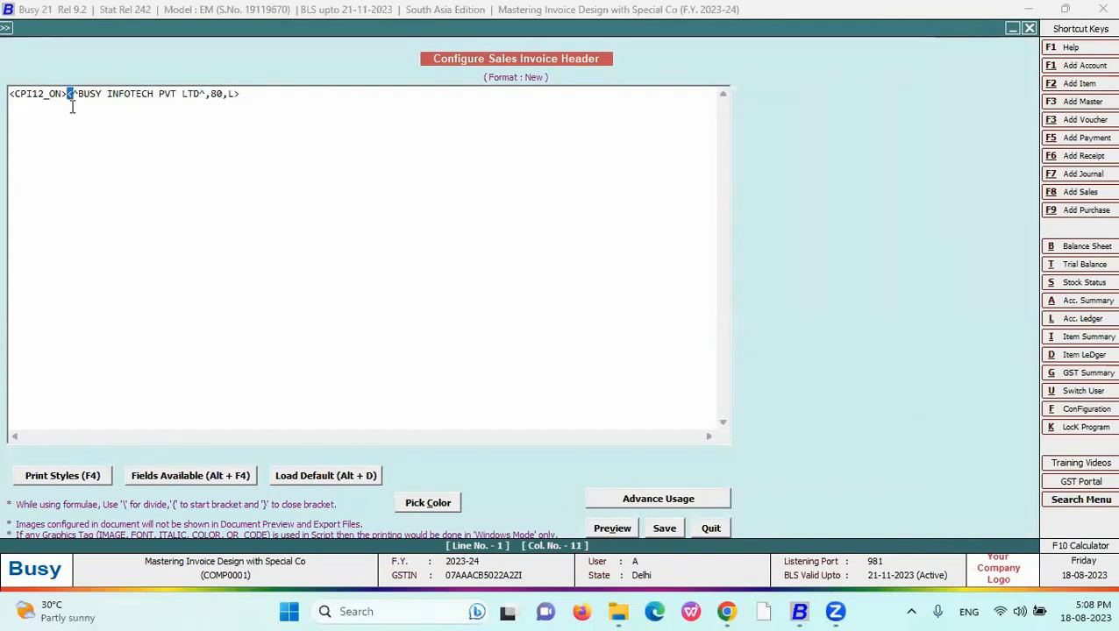
left_click(89, 97)
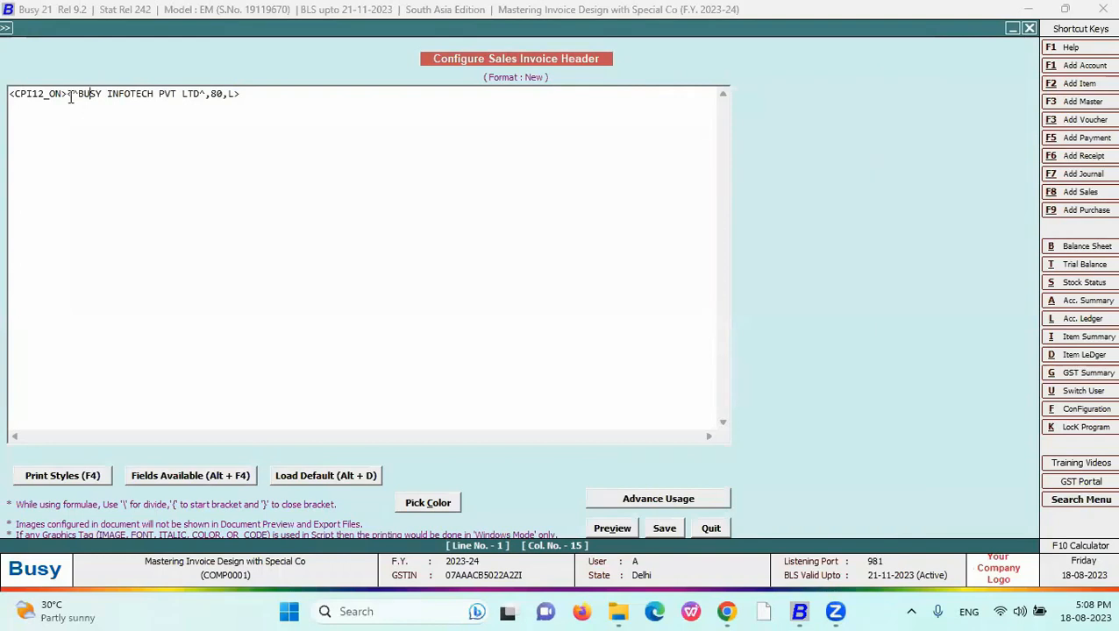
left_click(70, 98)
double_click(74, 96)
left_click(69, 97)
left_click(149, 98)
left_click_drag(77, 94, 202, 94)
left_click(204, 94)
left_click(76, 93)
left_click_drag(77, 95, 74, 95)
left_click(202, 94)
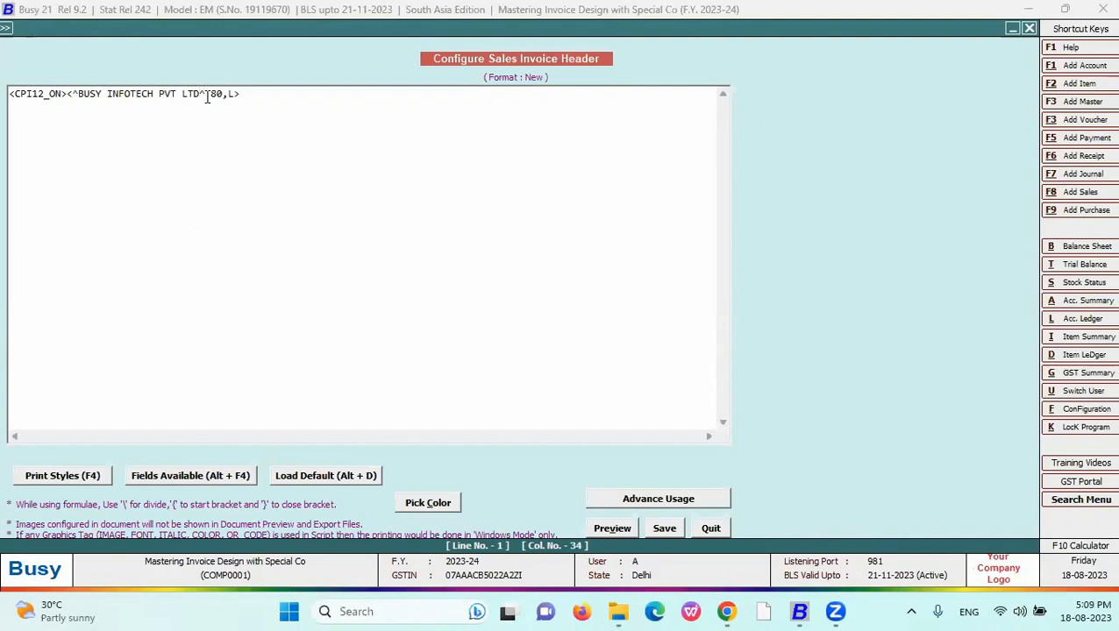
left_click_drag(226, 94, 211, 94)
type("96")
- Append the CPI12_OFF tag at the line's end and preview the 12 CPI header
left_click_drag(69, 95, 8, 95)
left_click(266, 183)
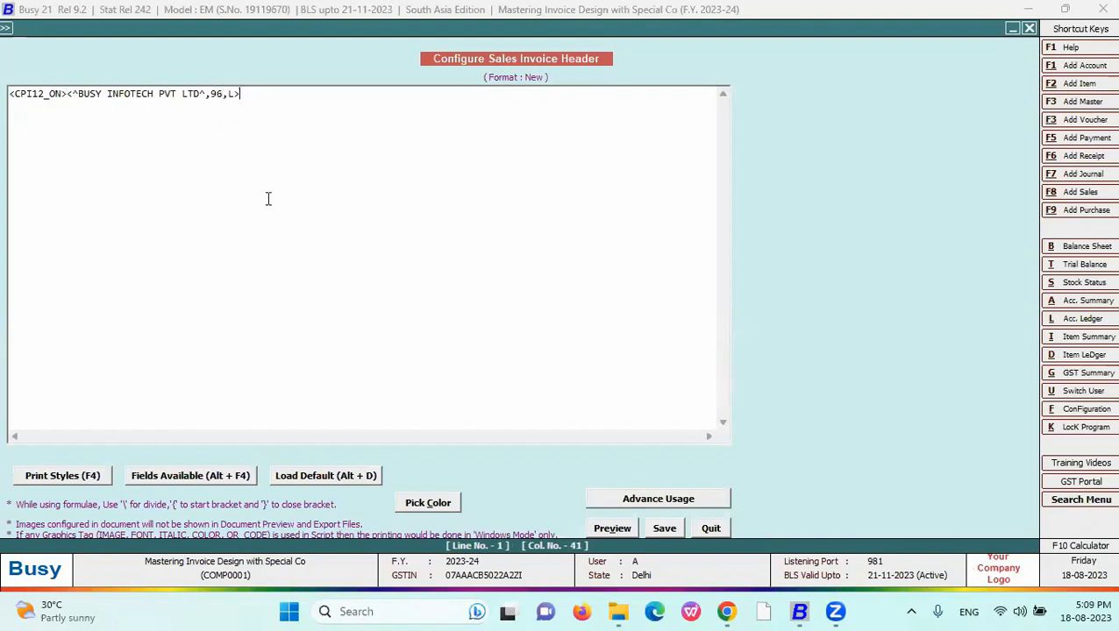
key("F4")
key("Down")
key("Return")
left_click(611, 528)
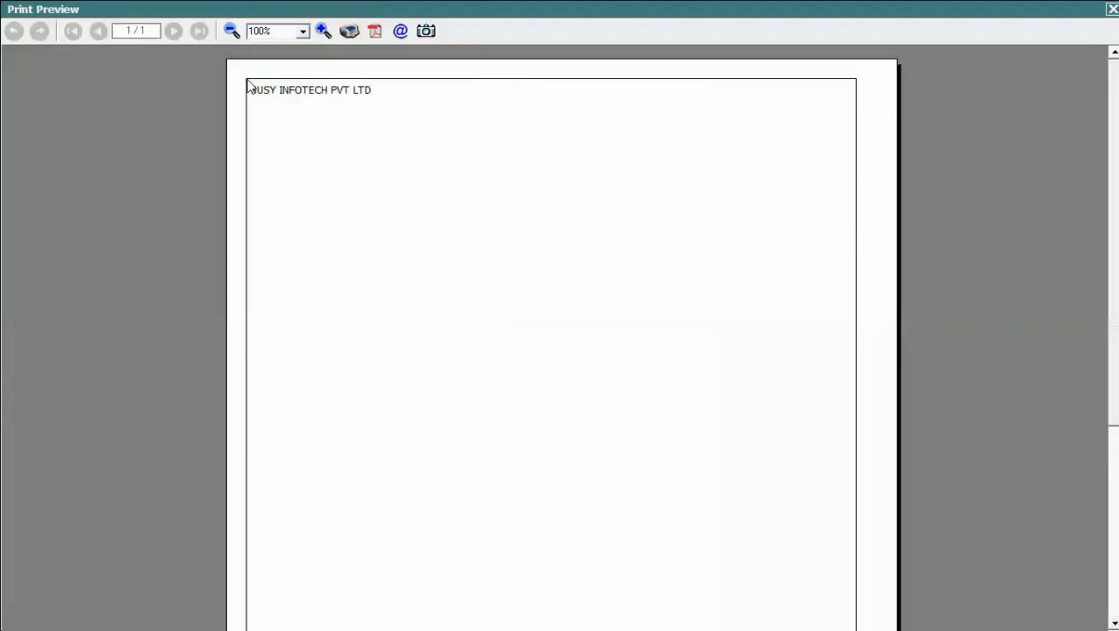
left_click(1111, 9)
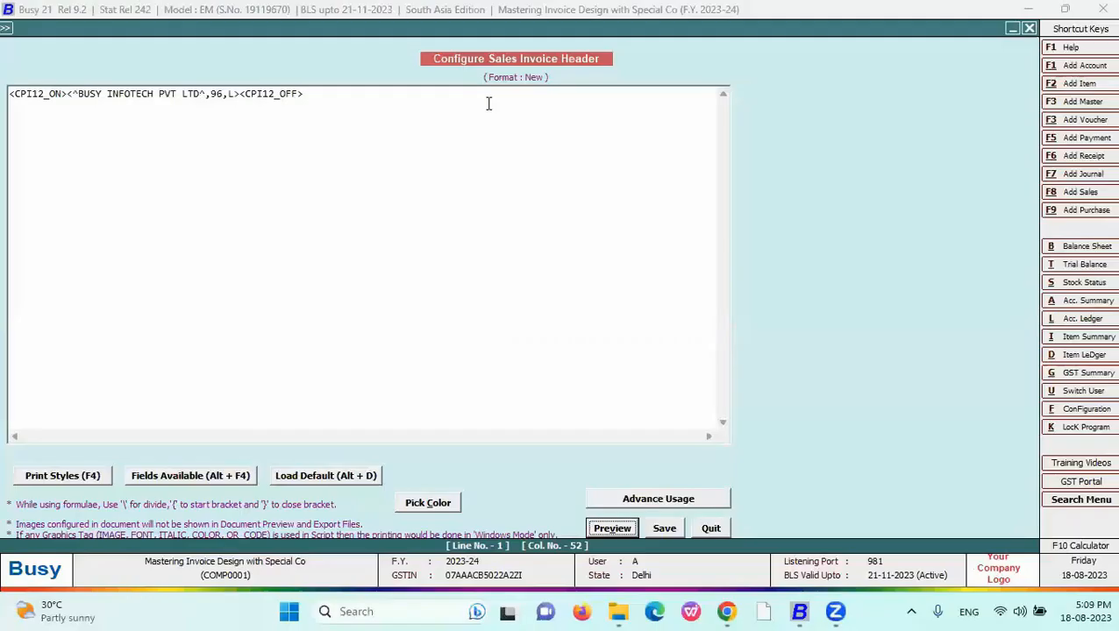
- Remove the CPI12_OFF and CPI12_ON tags and preview the unstyled header
left_click_drag(316, 94, 242, 96)
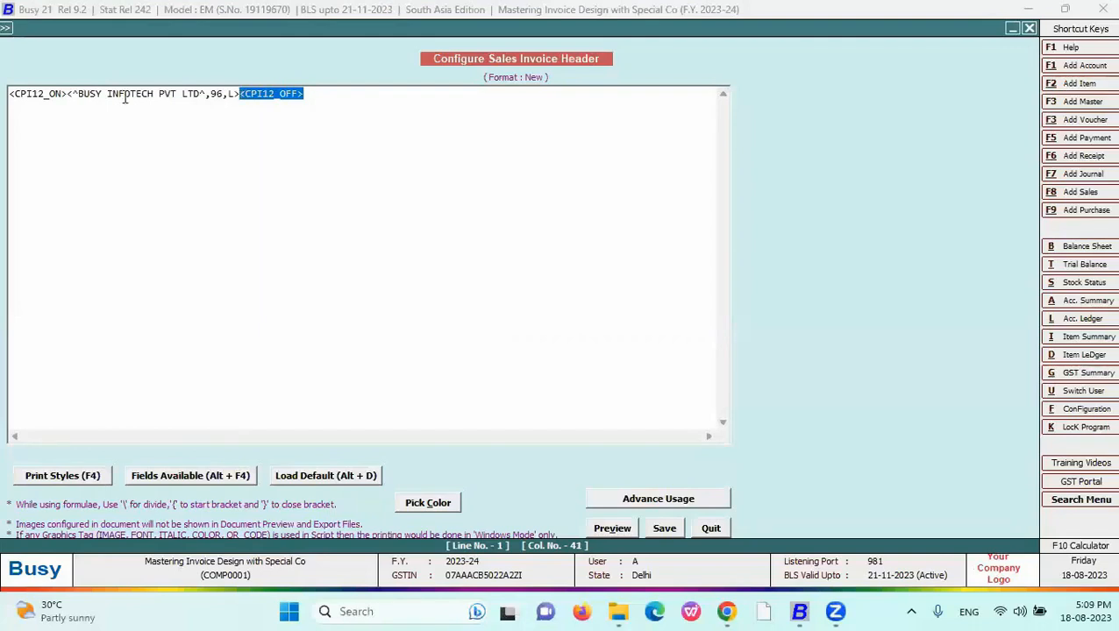
key("Delete")
left_click_drag(68, 94, 7, 92)
key("Delete")
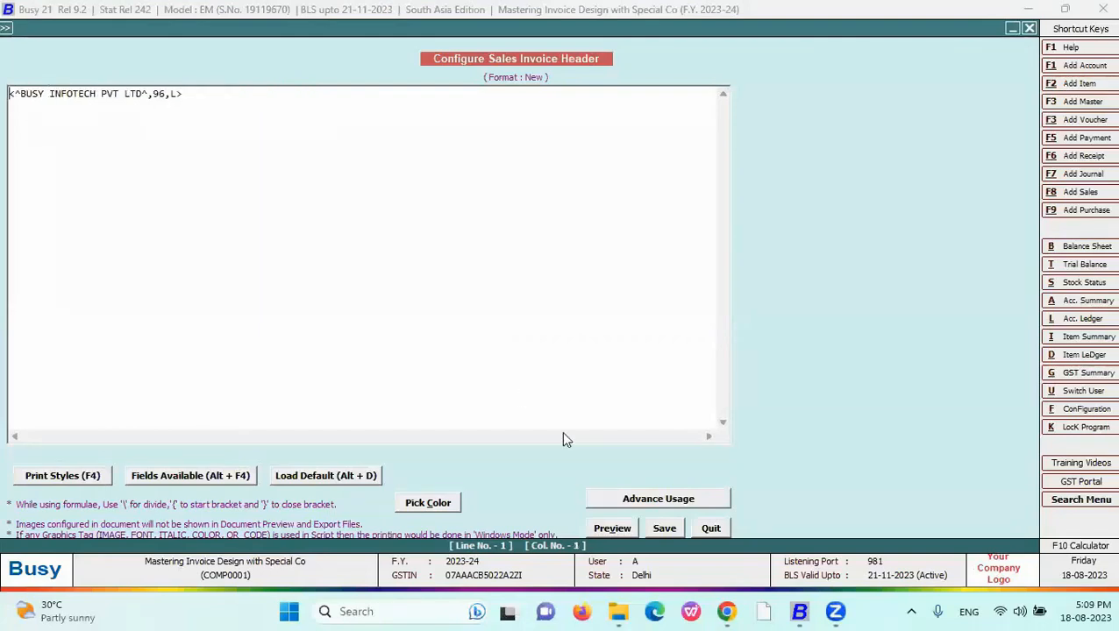
left_click(612, 527)
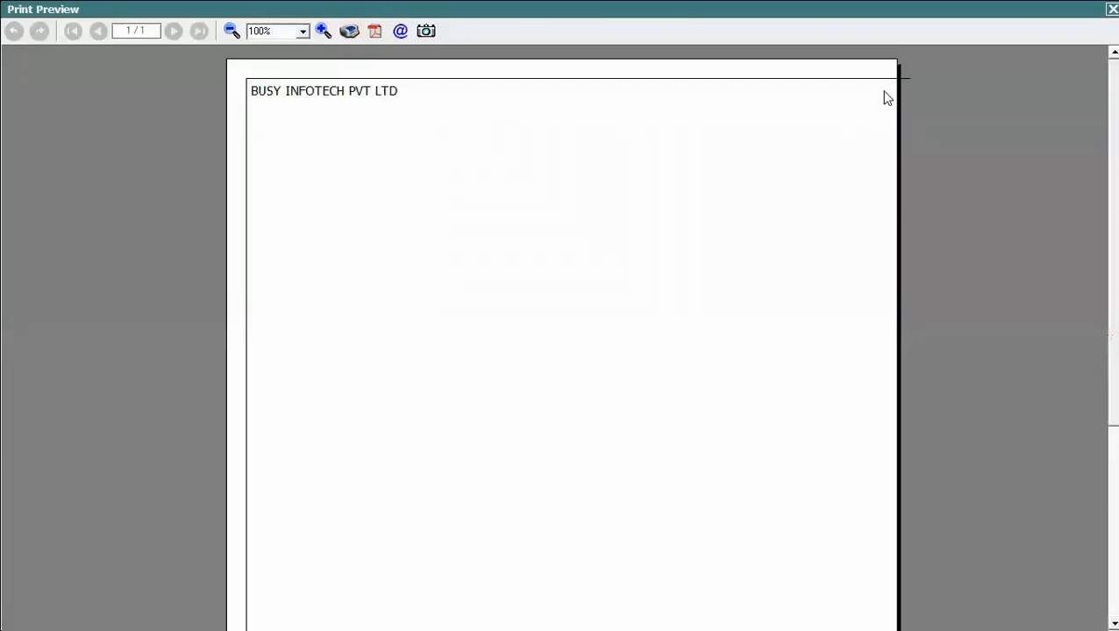
key("Escape")
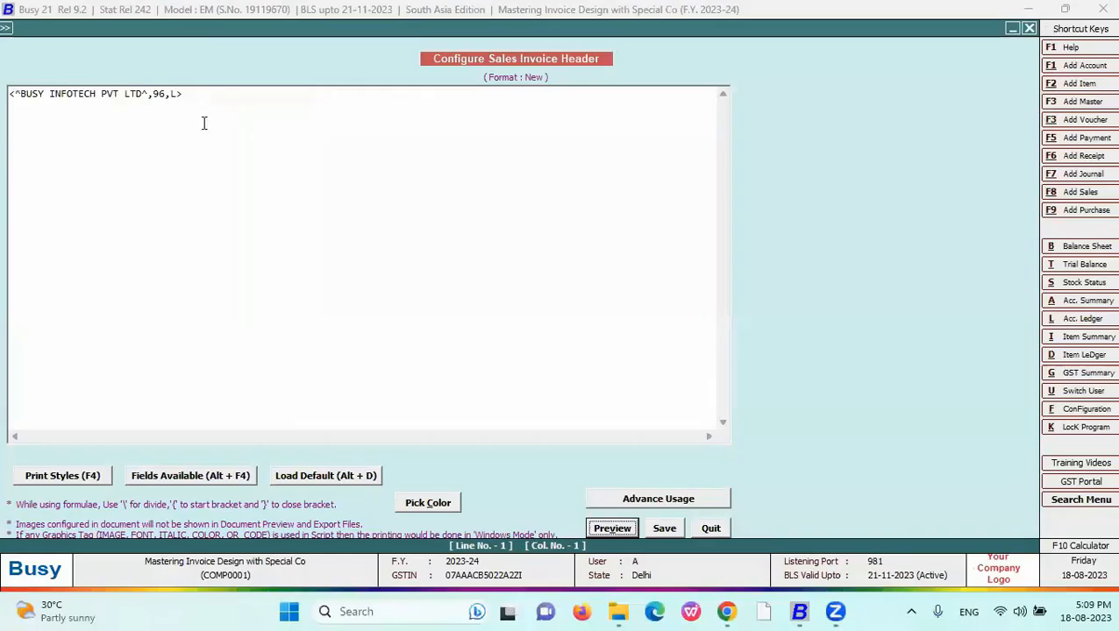
- Reinsert CPI12_ON at the line start and CPI12_OFF at its end, then preview
left_click(11, 99)
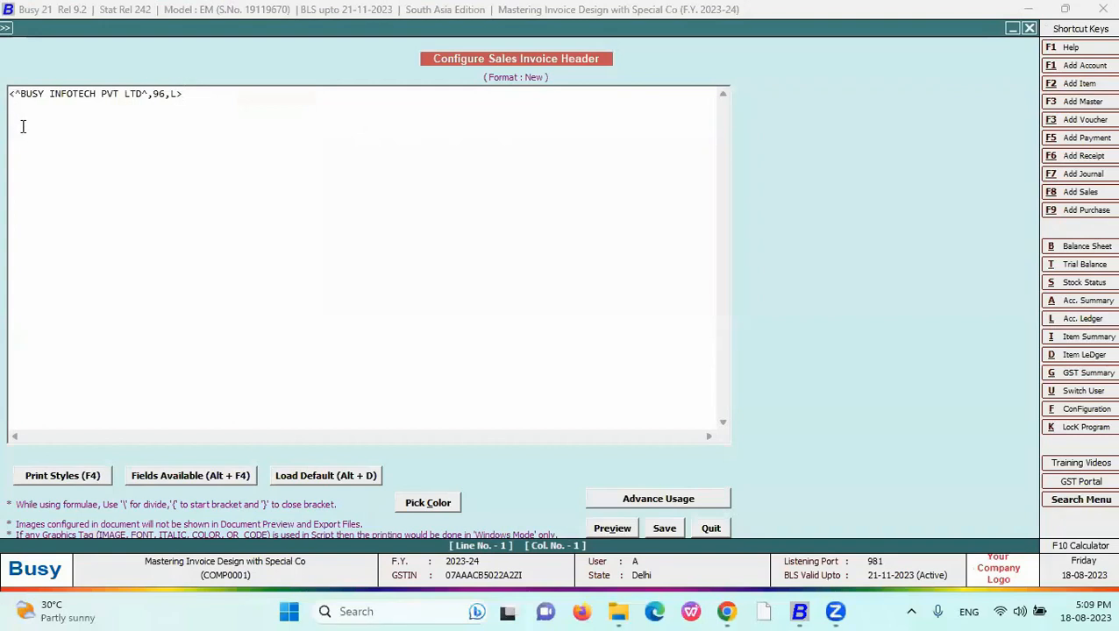
key("F4")
key("Up")
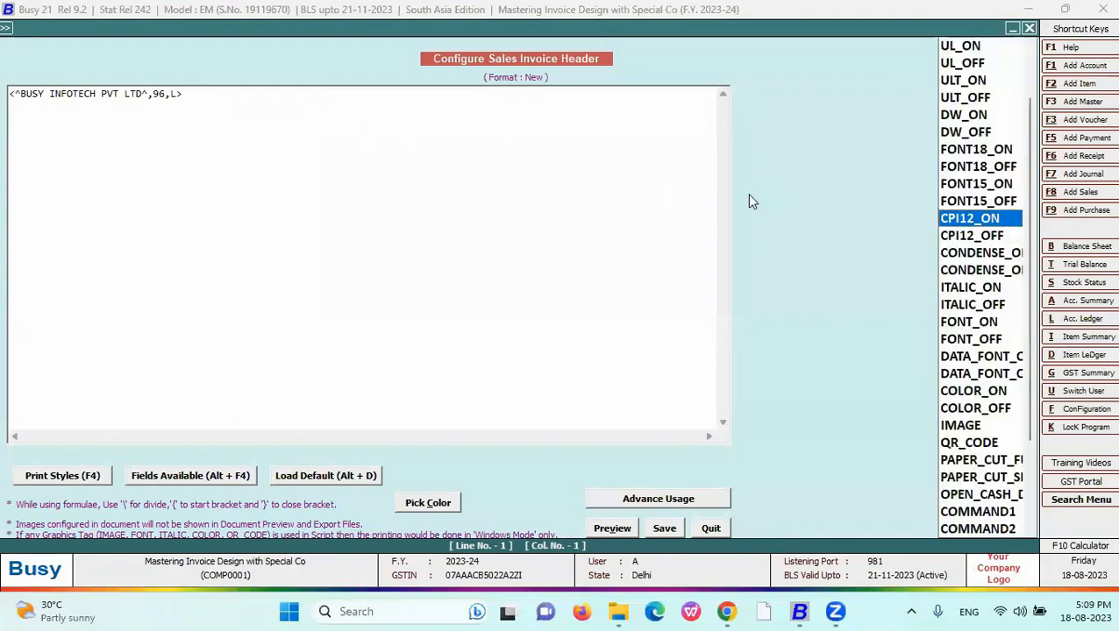
key("Return")
left_click(253, 94)
key("F4")
key("Down")
key("Return")
left_click(612, 528)
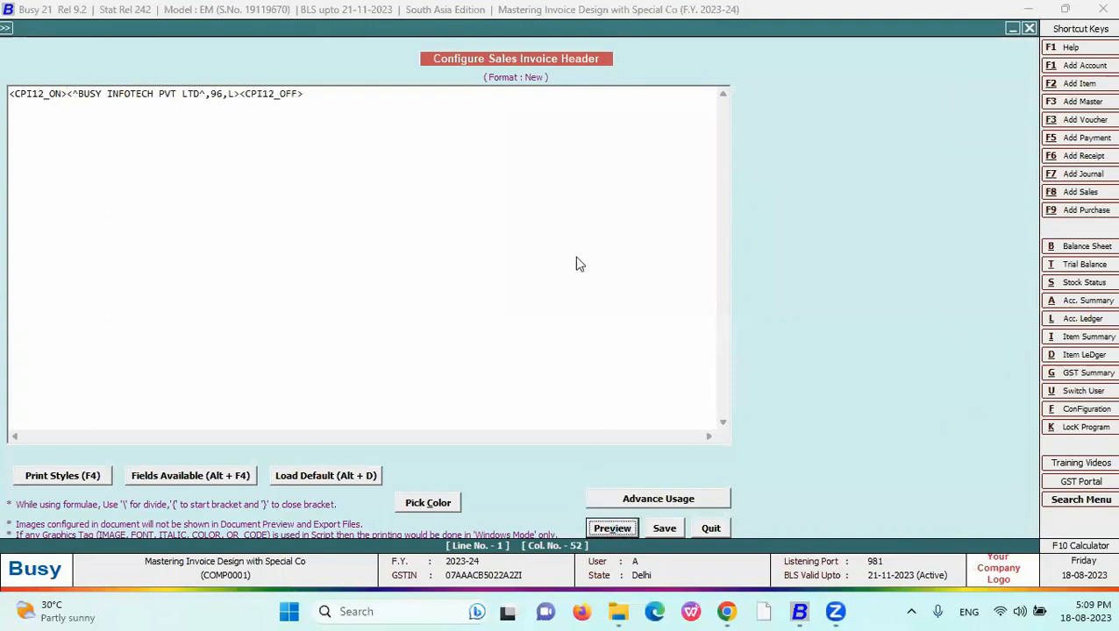
key("Escape")
- Reveal the 'Condensed – 136 Characters' bullet on the Fonts and Characters slide
key("alt+Tab")
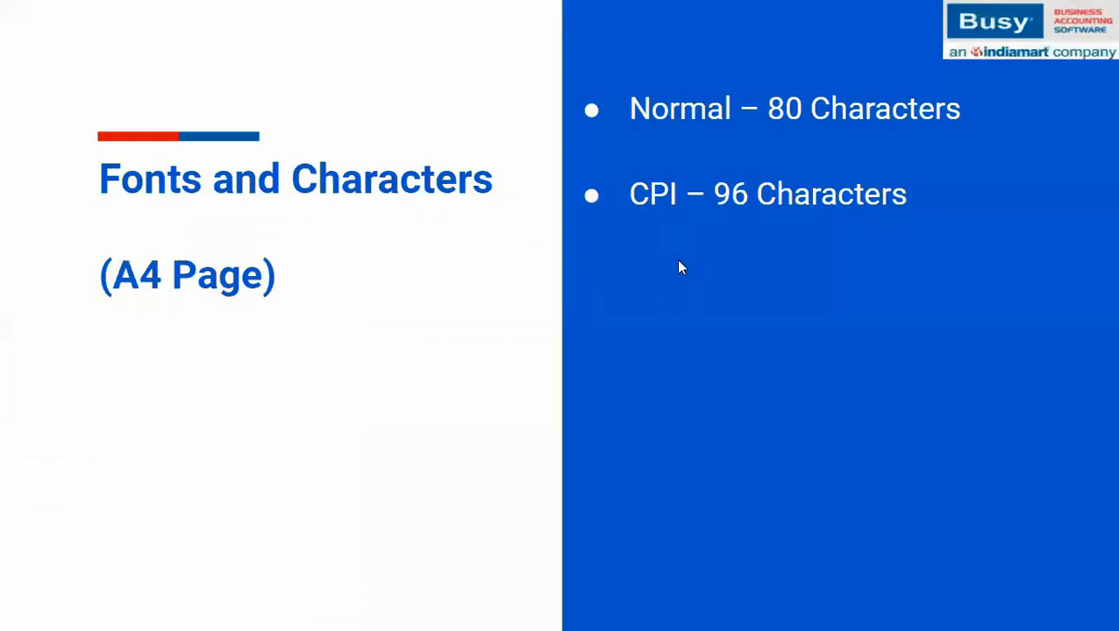
left_click(677, 260)
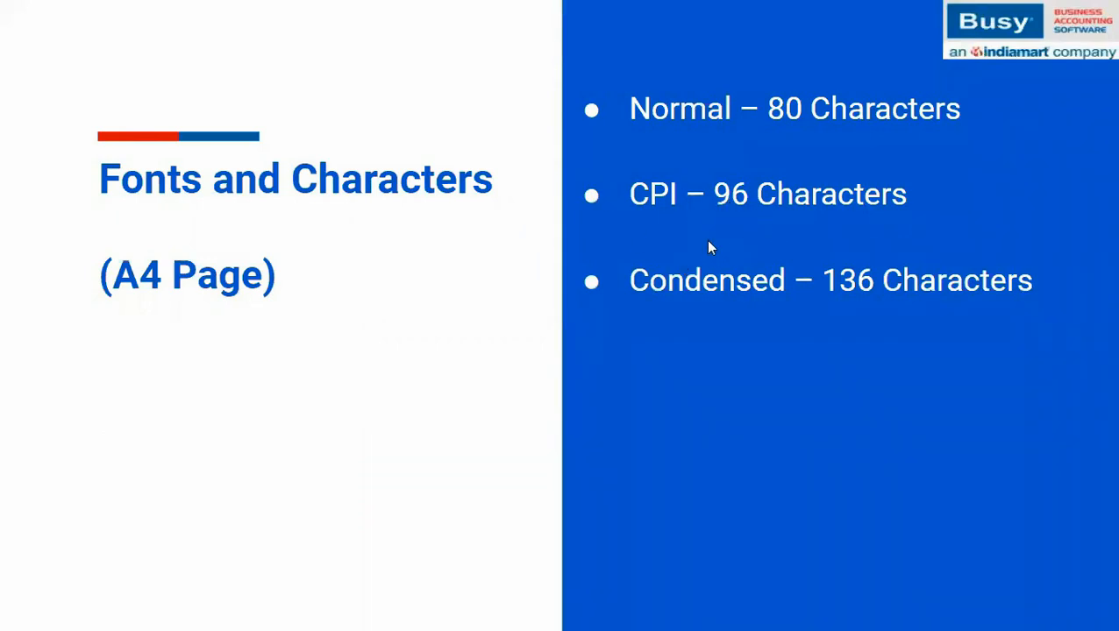
key("alt+Tab")
- Delete the CPI12_OFF and CPI12_ON tags from the Busy header line
left_click_drag(303, 94, 243, 99)
key("Delete")
left_click_drag(67, 94, 9, 94)
key("Delete")
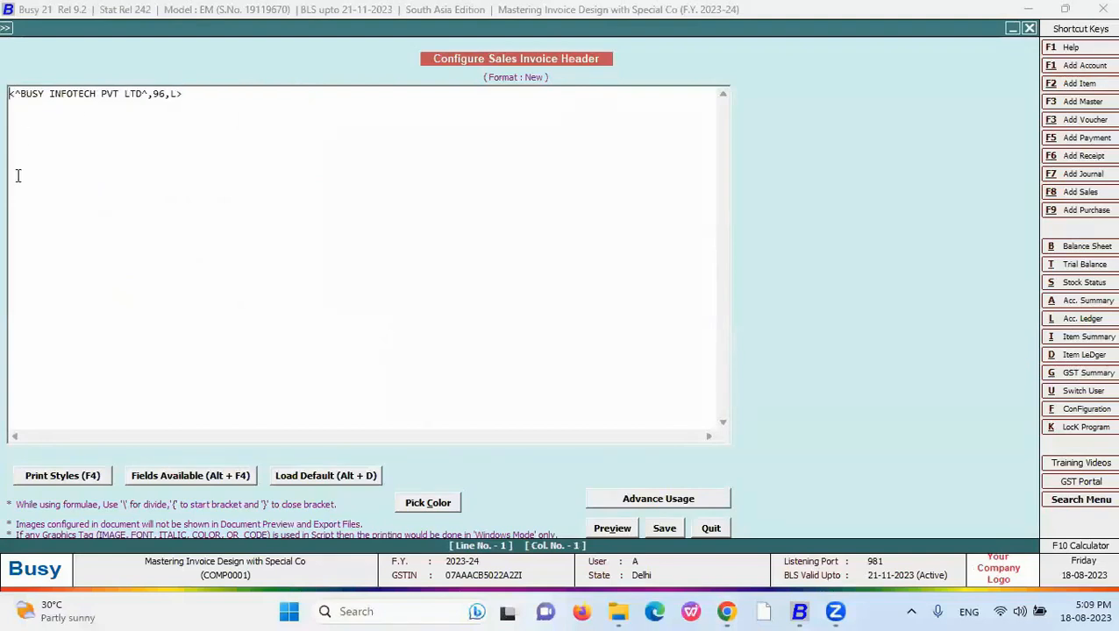
- Wrap the header line with CONDENSE_ON at the start and CONDENSE_OFF at the end, then preview
left_click(27, 477)
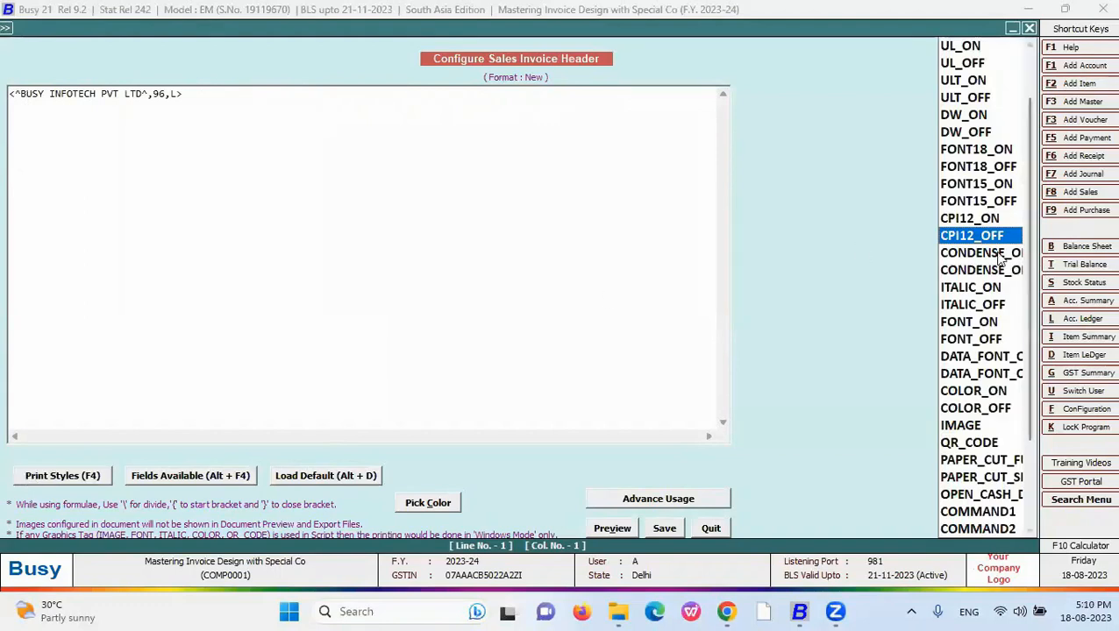
left_click(995, 252)
key("Return")
left_click(275, 98)
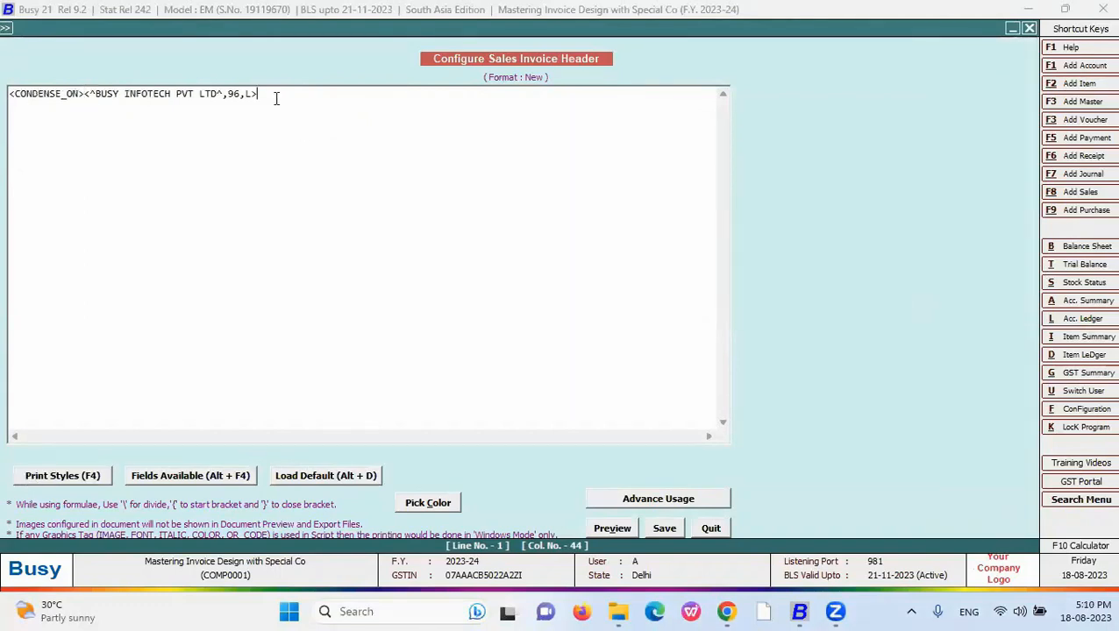
key("F4")
key("Down")
key("Return")
left_click(612, 527)
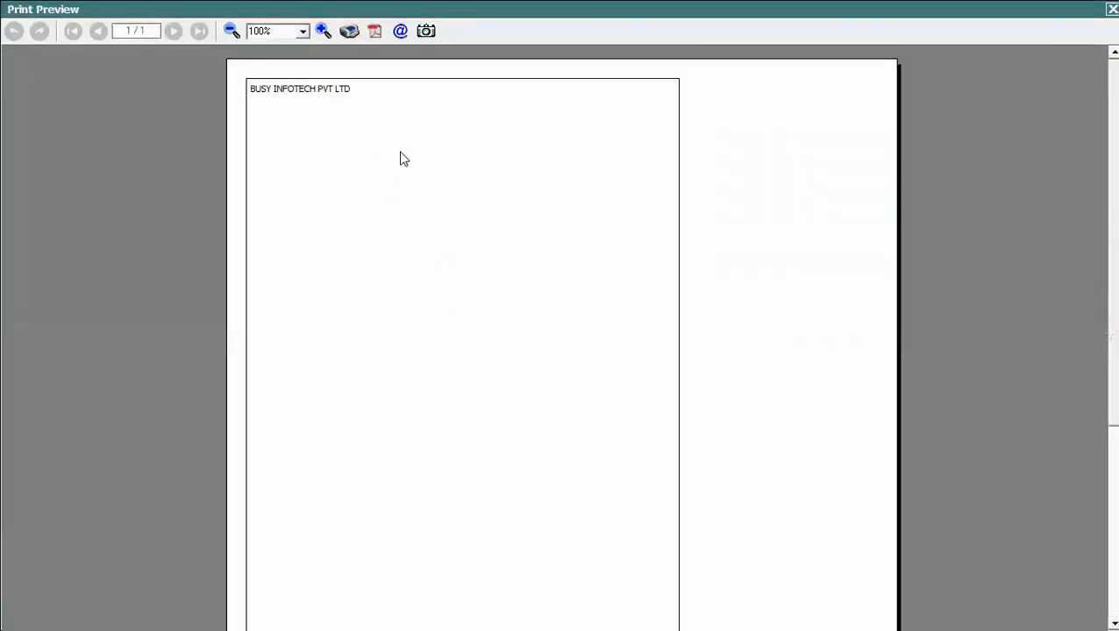
key("Escape")
- Change the text width from 96 to 136 and preview the condensed header
left_click_drag(241, 93, 226, 101)
type("136")
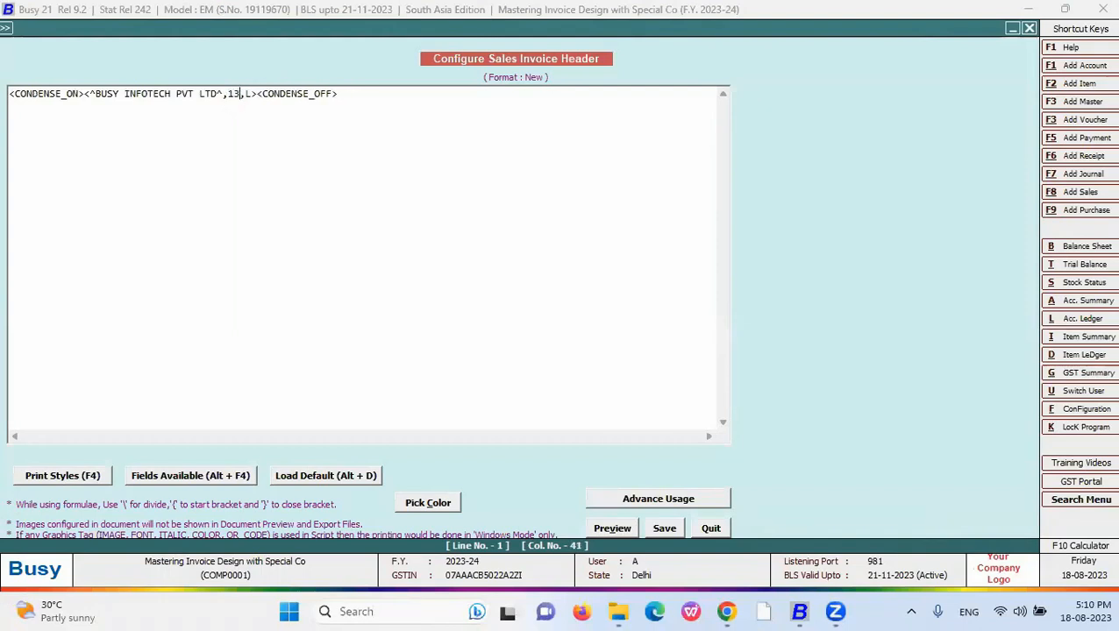
left_click(612, 529)
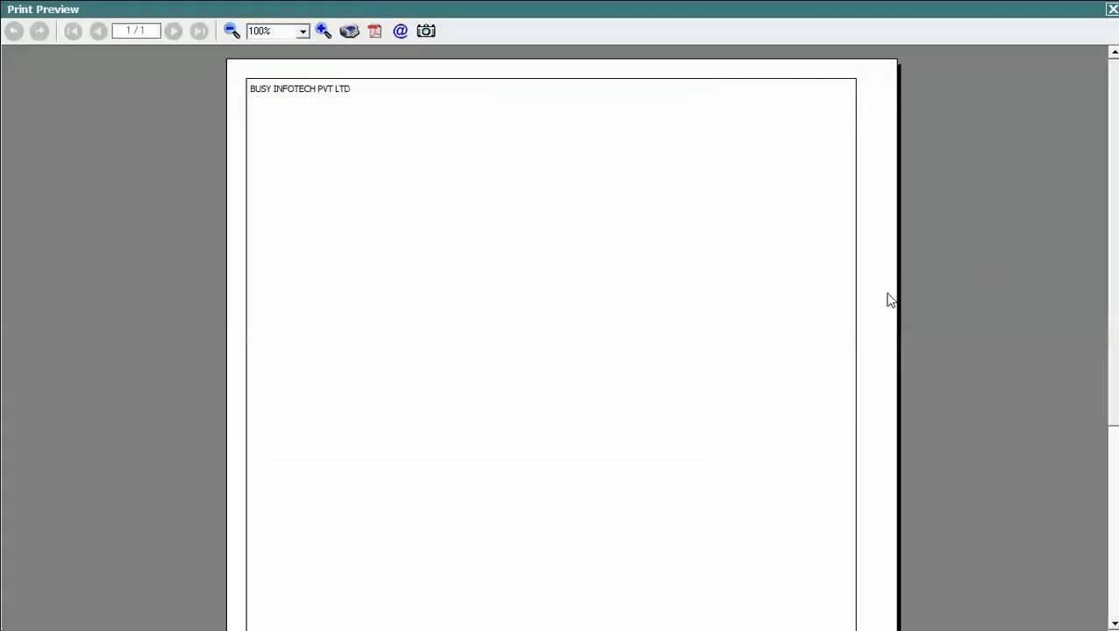
- Switch the alignment code from L to C and preview the centred company name
key("Escape")
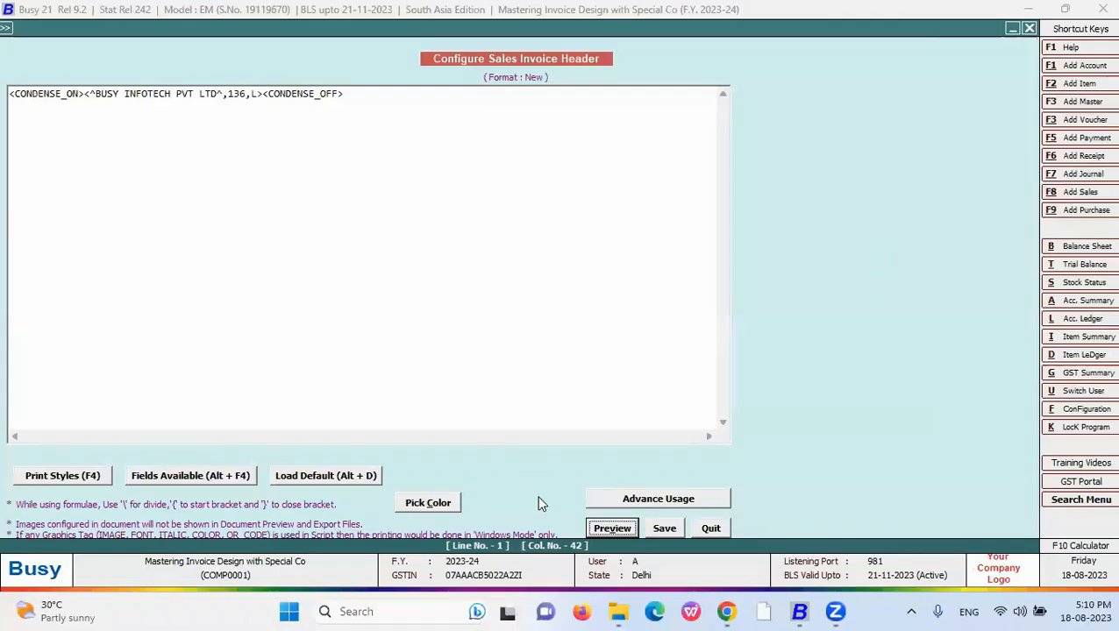
left_click_drag(182, 94, 218, 94)
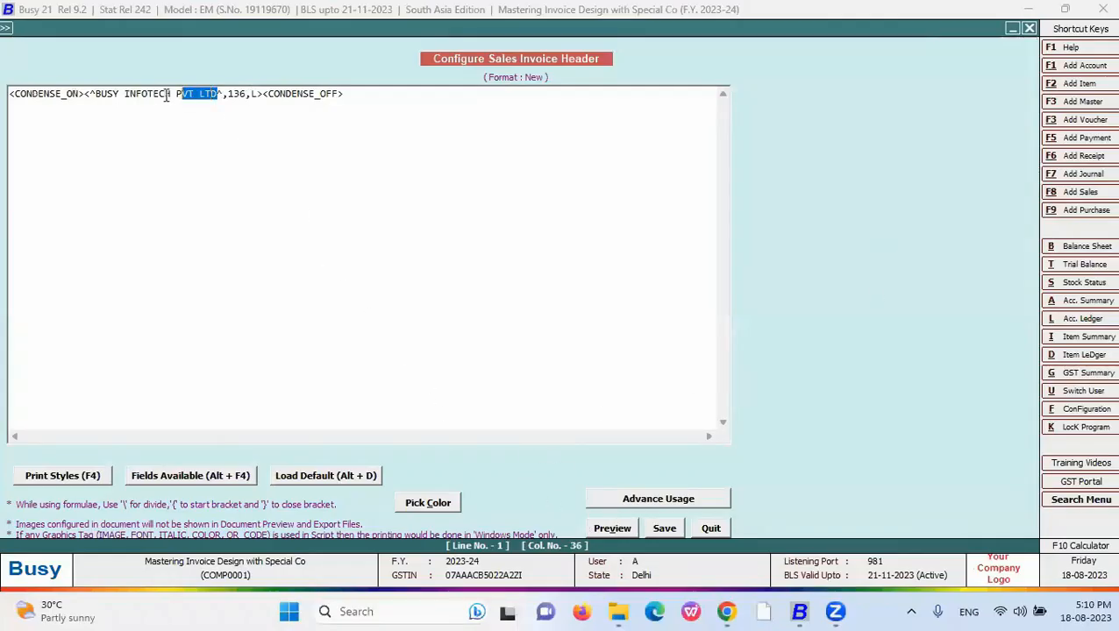
double_click(254, 95)
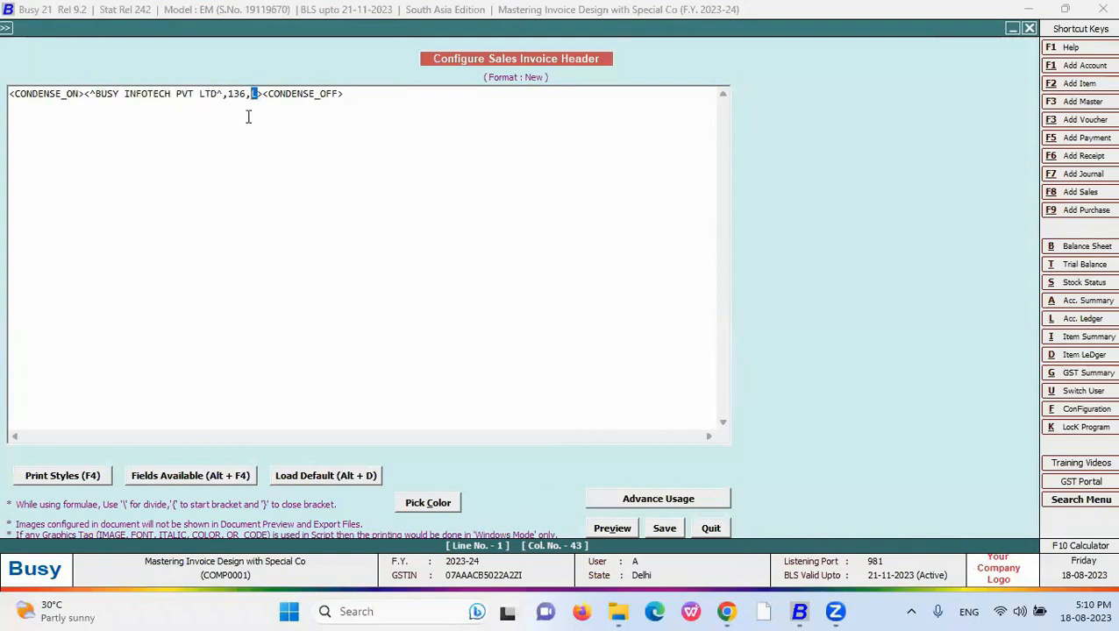
left_click(600, 530)
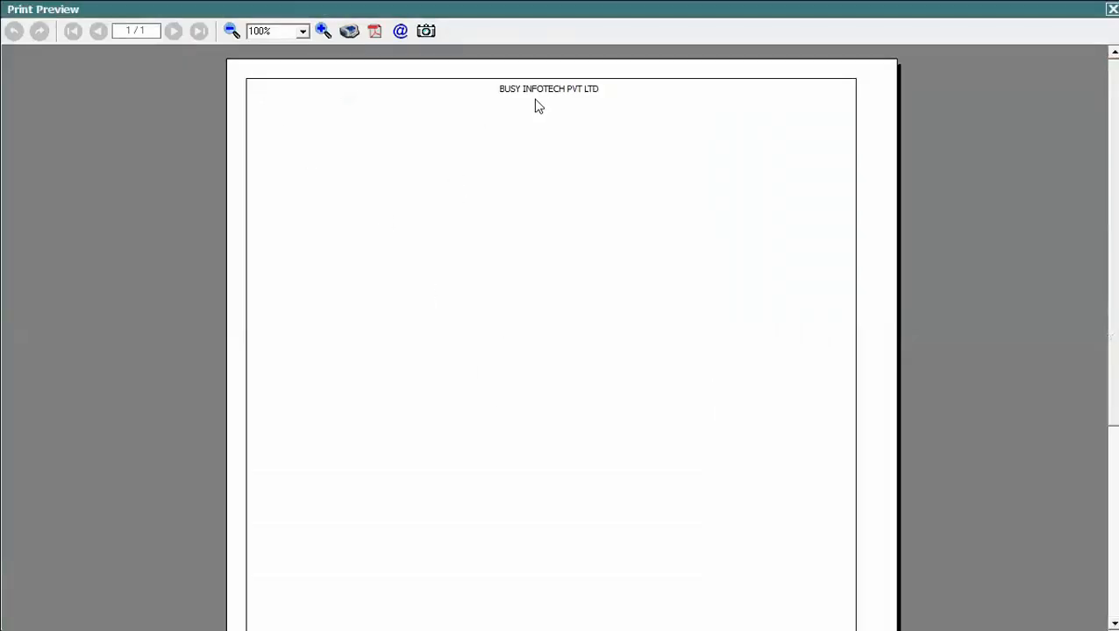
key("Escape")
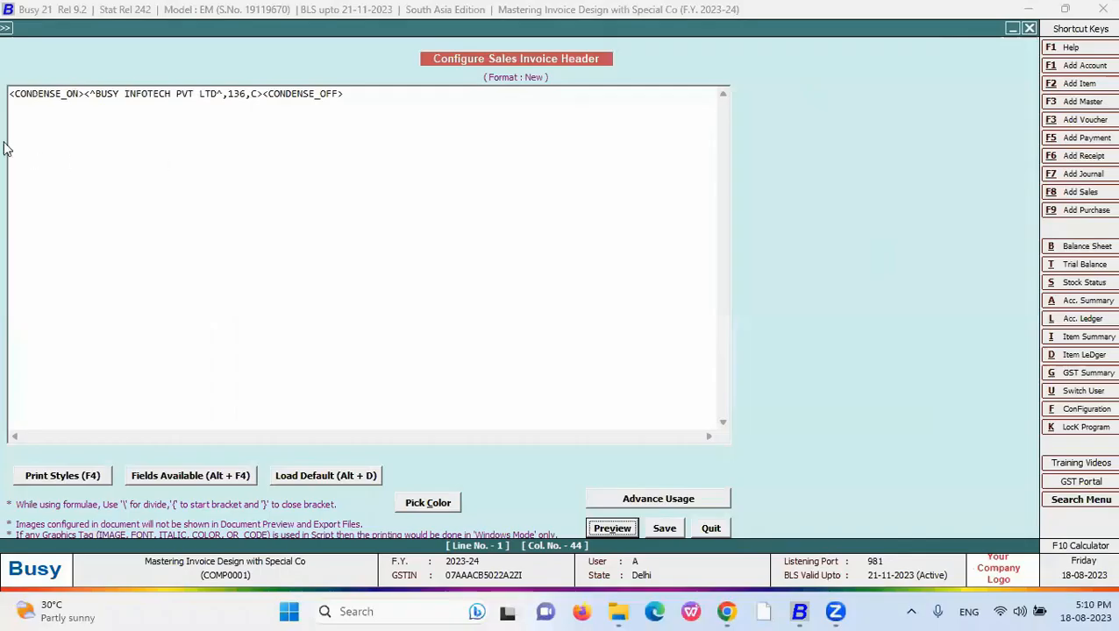
left_click(84, 94)
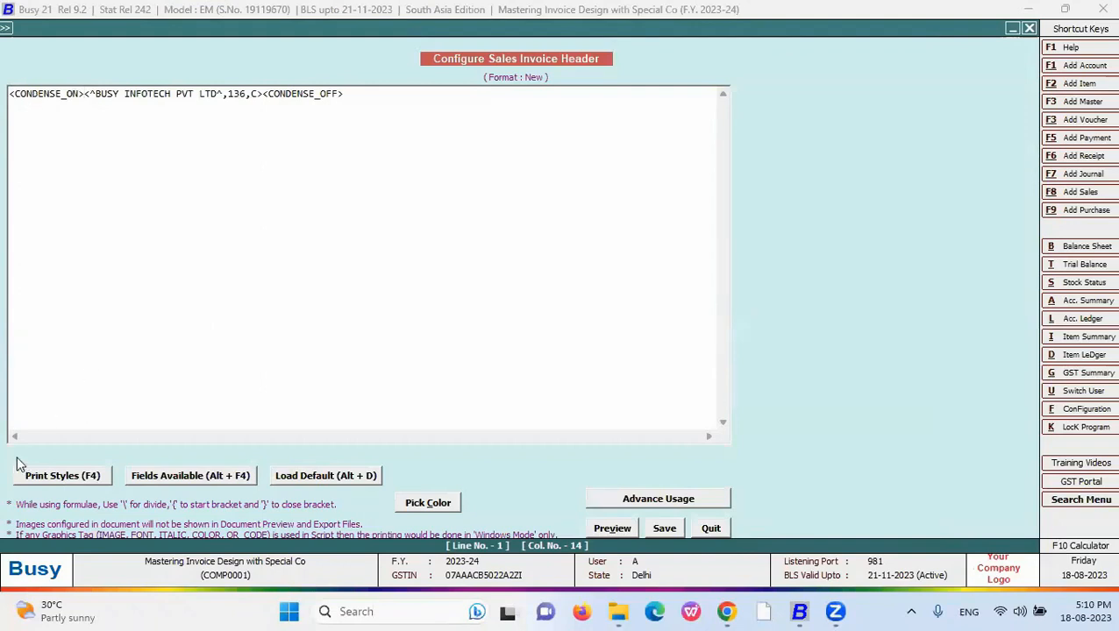
- Insert BOLD_ON after CONDENSE_ON and BOLD_OFF after the alignment code, then preview
left_click(55, 478)
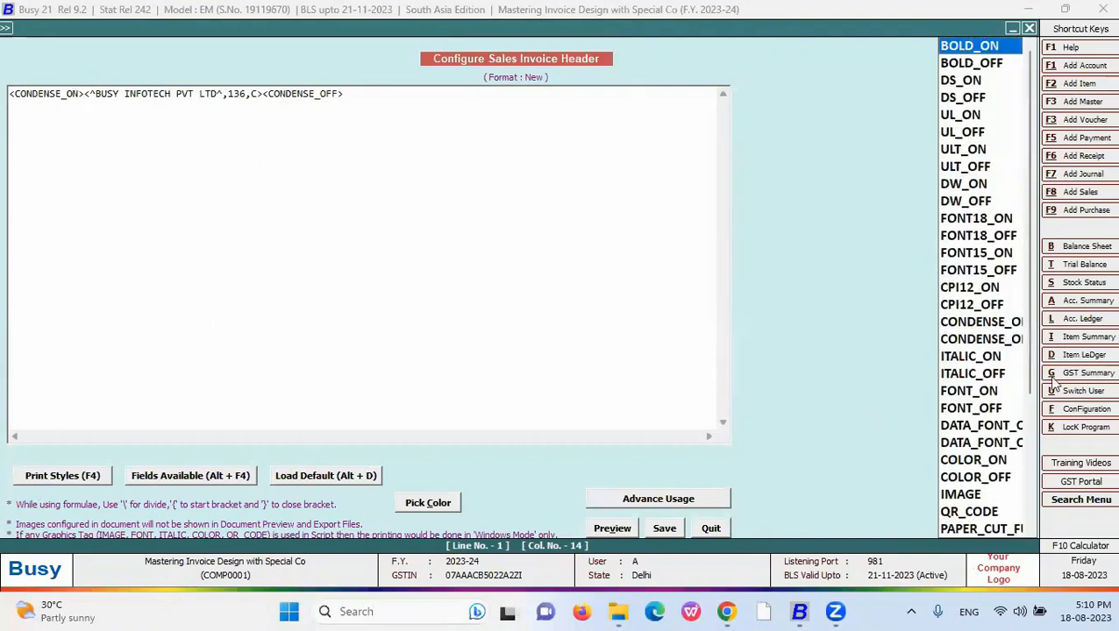
key("Return")
left_click(315, 94)
key("F4")
key("Down")
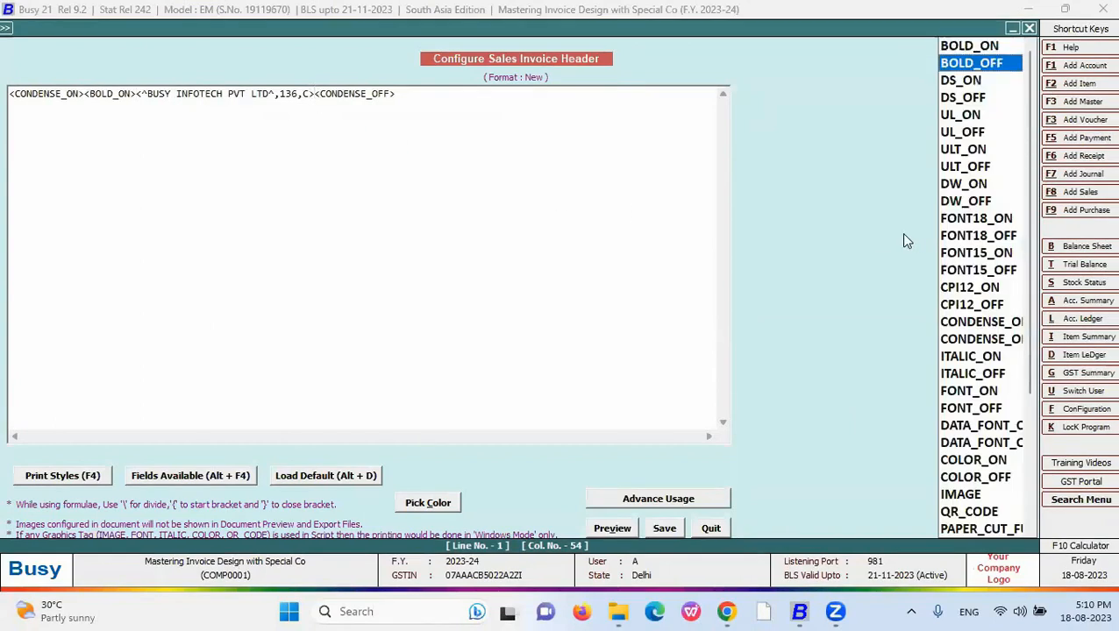
key("Return")
left_click(613, 529)
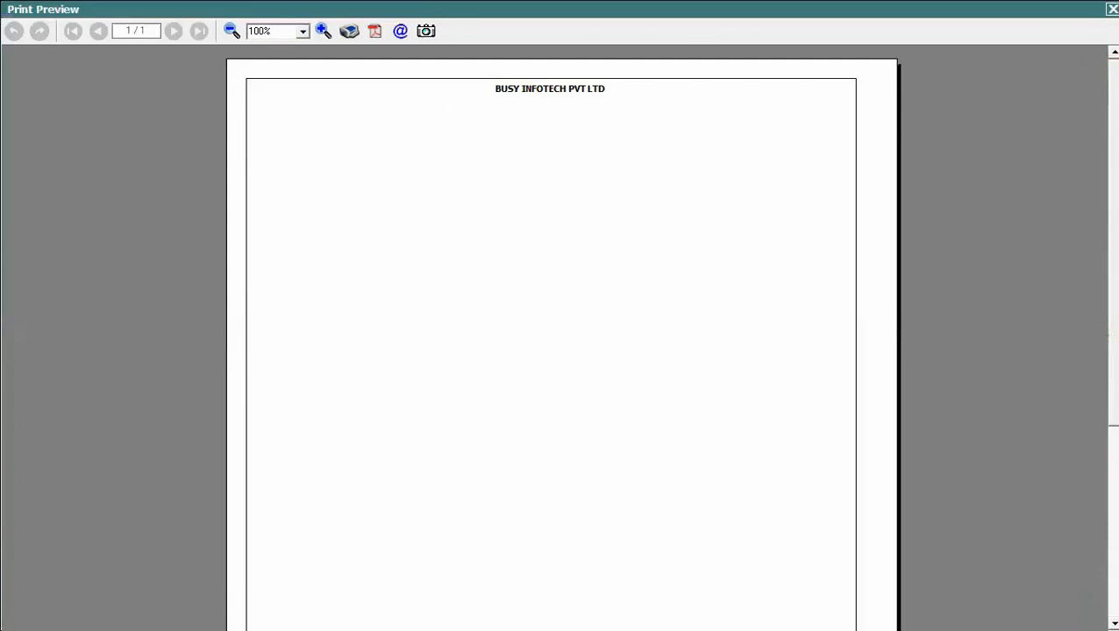
key("Escape")
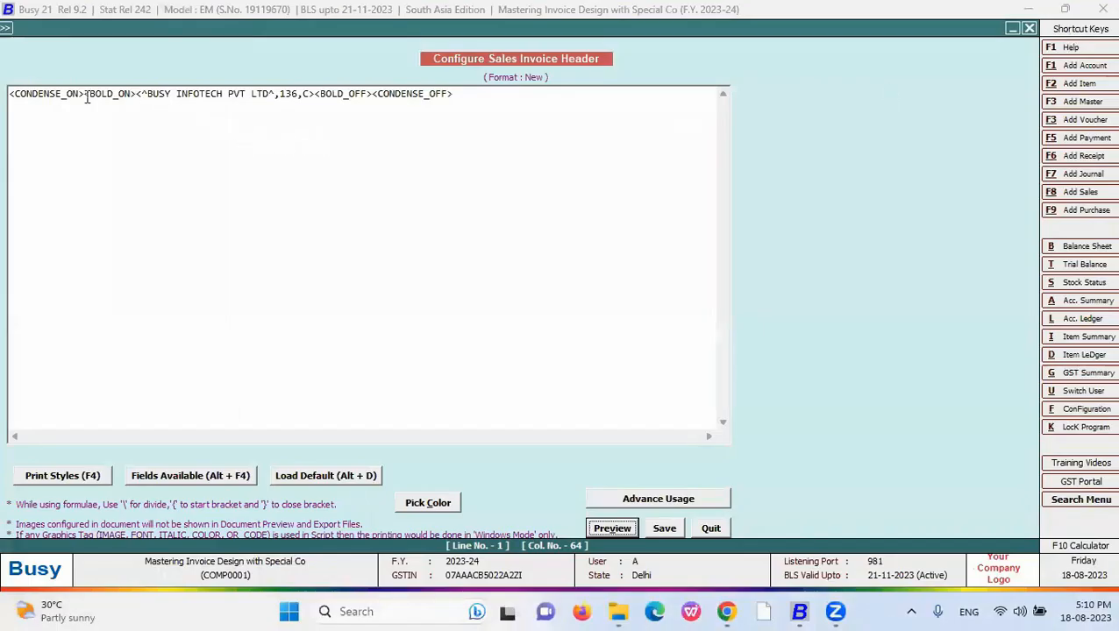
left_click_drag(85, 94, 9, 94)
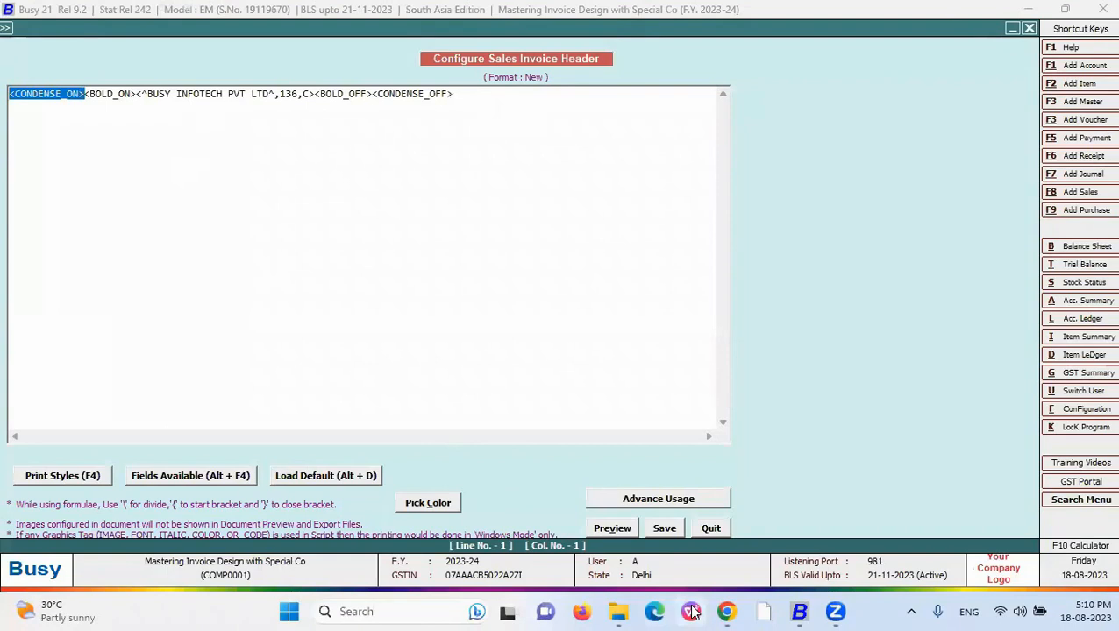
- After checking the FONT15 bullet on the slide, insert FONT15_ON at the header line's start
key("alt+Tab")
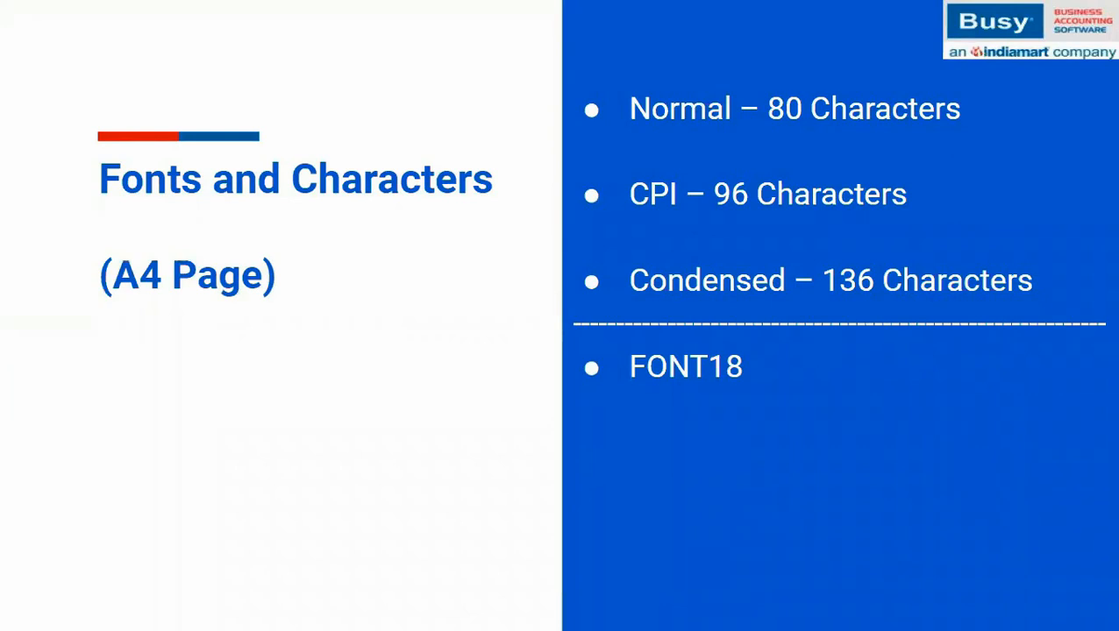
key("Right")
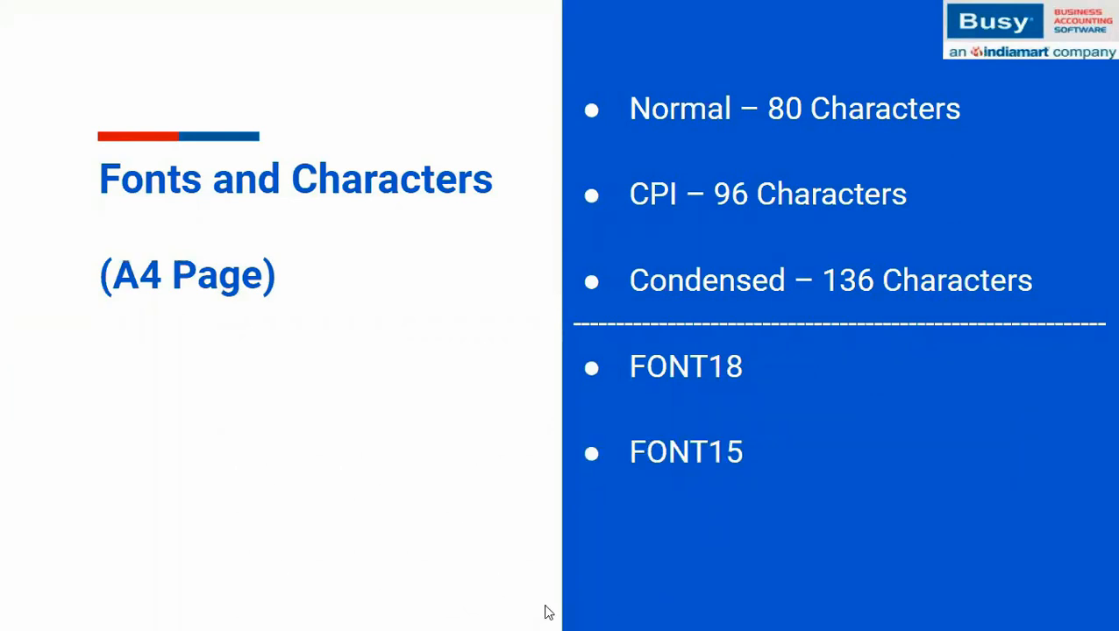
key("alt+Tab")
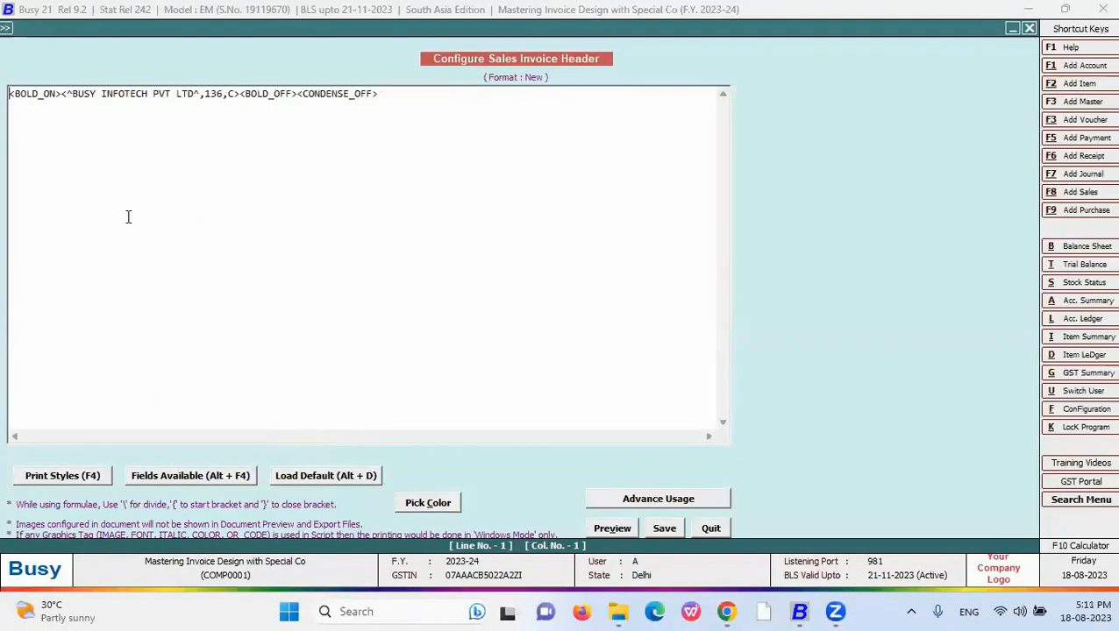
key("F4")
key("f")
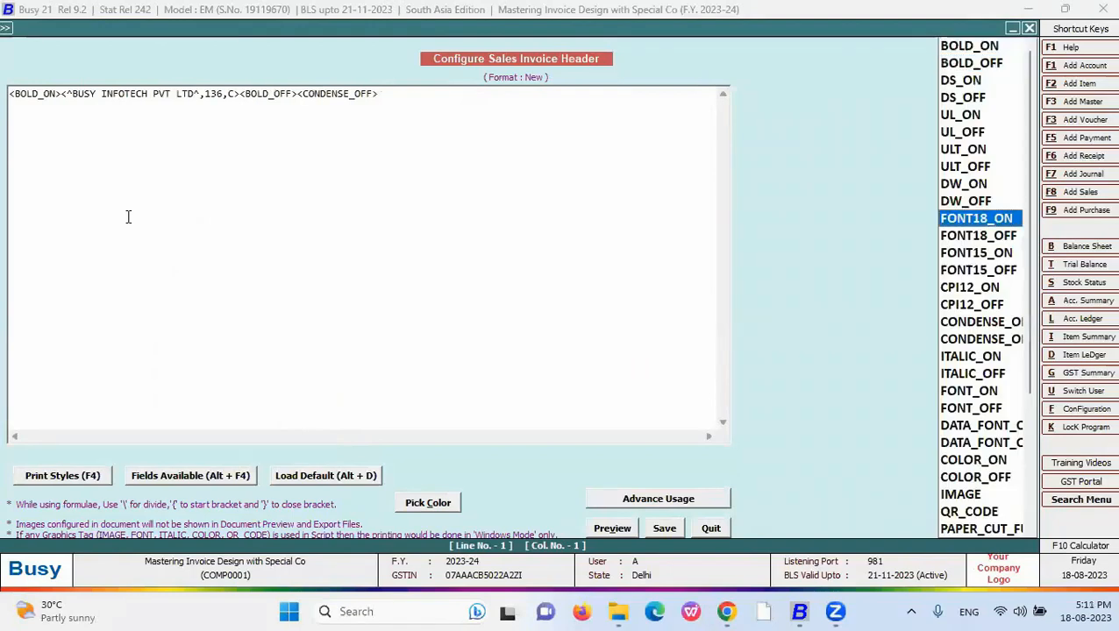
key("f")
key("f")
key("Return")
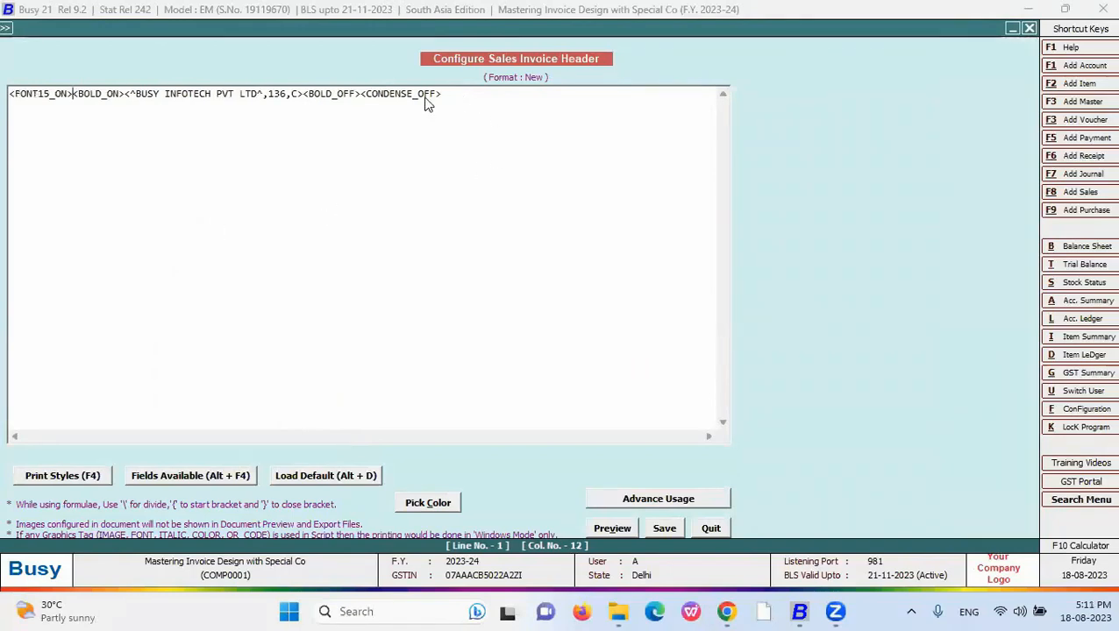
- Replace the CONDENSE_OFF tag with FONT15_OFF at the line end
left_click_drag(442, 94, 359, 94)
key("Delete")
key("F4")
key("Down")
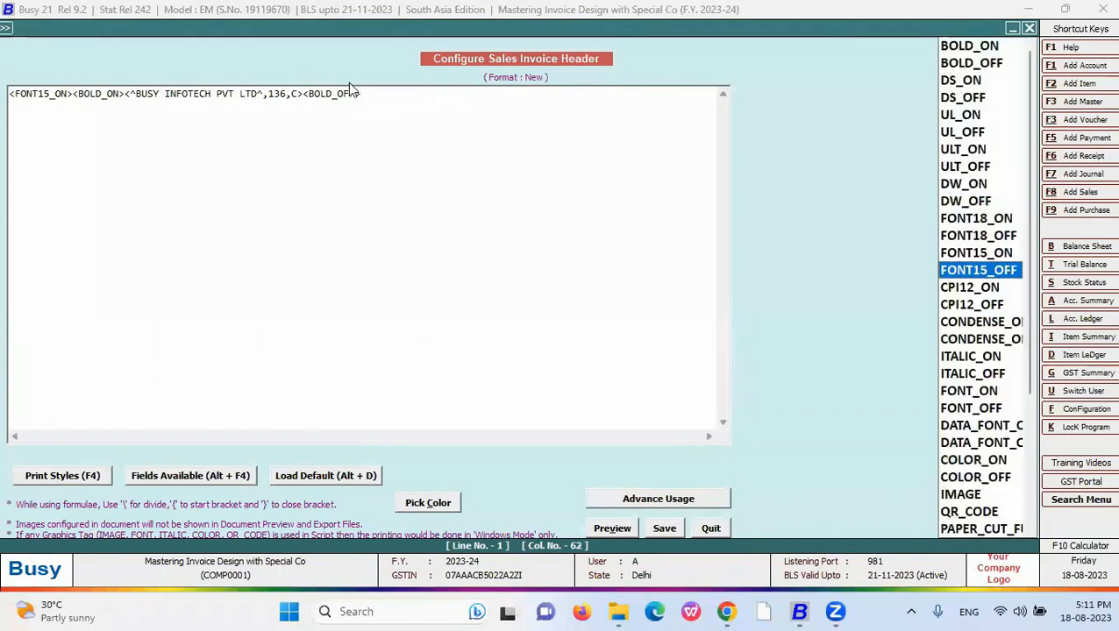
key("Return")
left_click(612, 527)
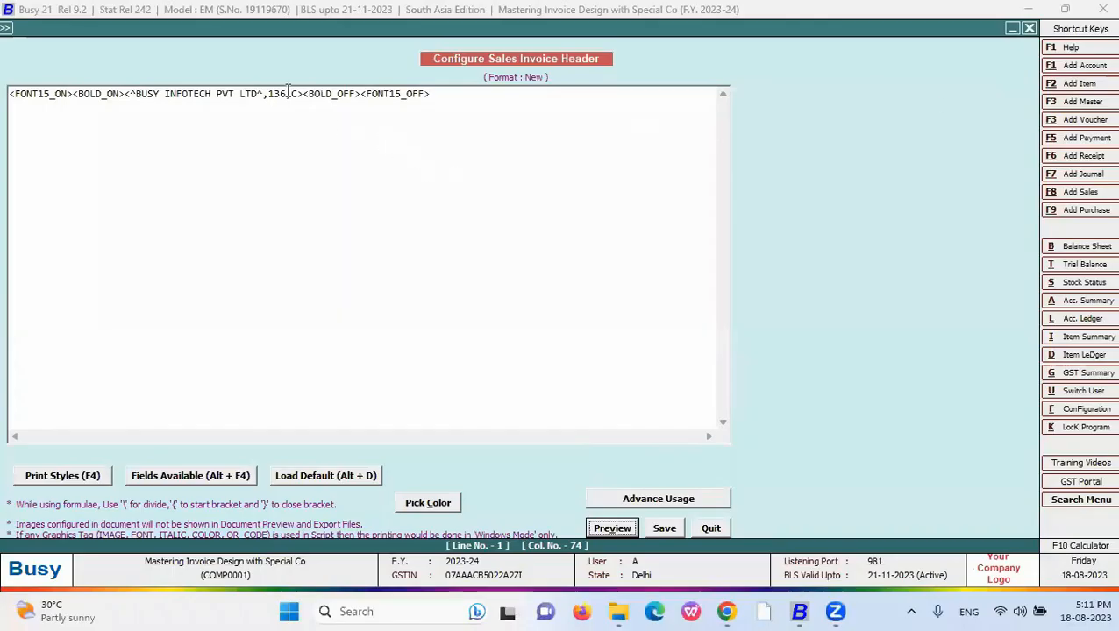
- Change the header width from 136 to 60, checking it in preview, then begin editing FONT15_ON
left_click_drag(288, 93, 266, 94)
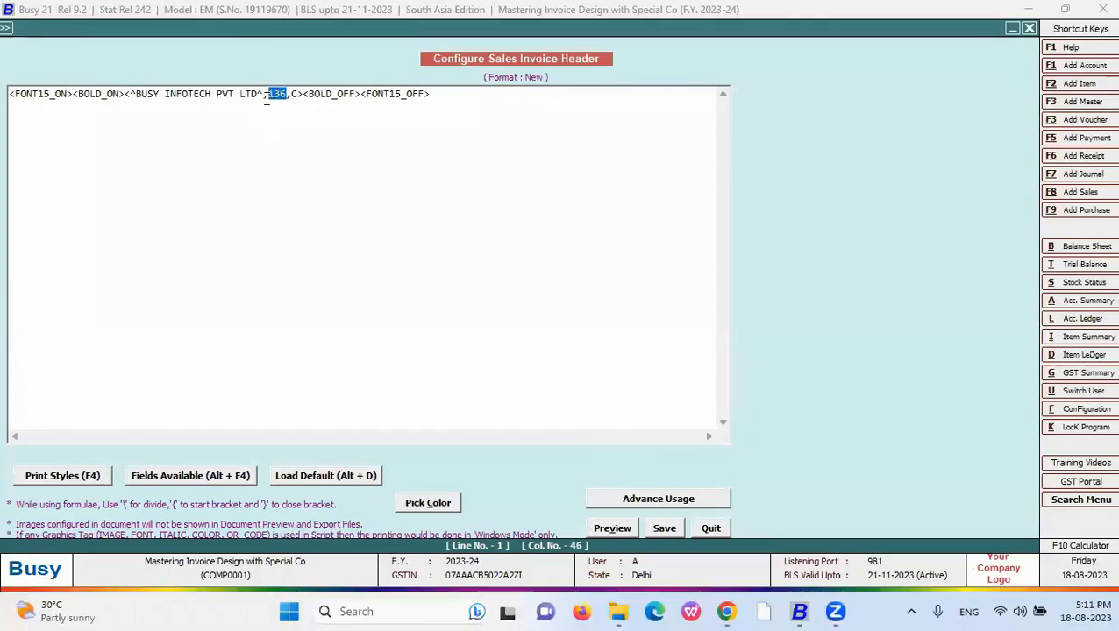
type("78")
left_click(610, 528)
key("Escape")
left_click(273, 93)
key("BackSpace")
type("6")
left_click(612, 528)
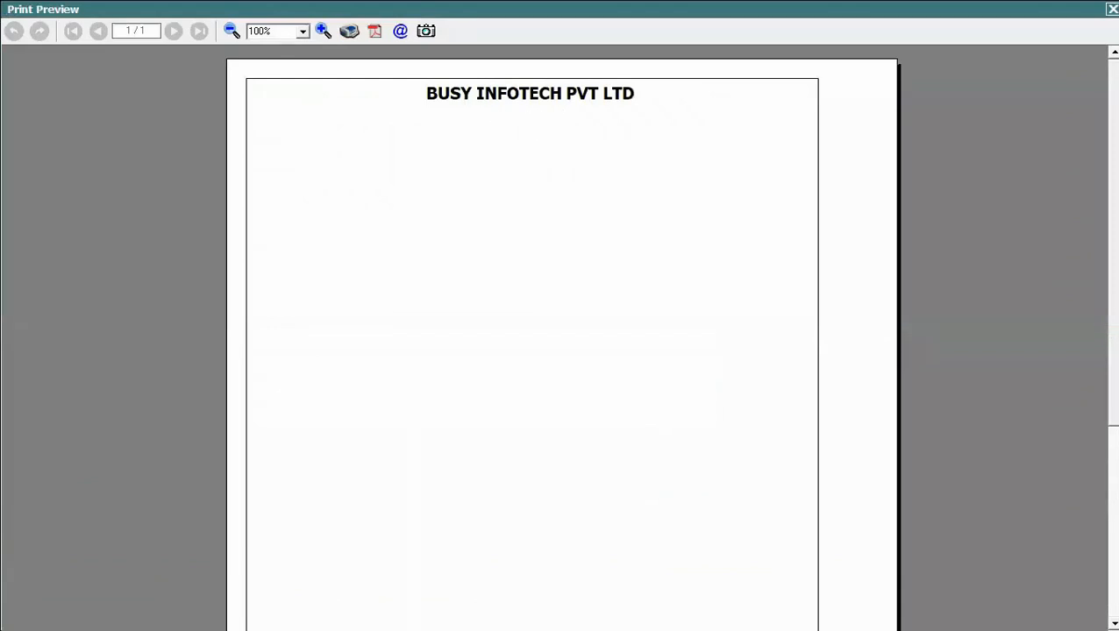
key("Escape")
left_click(51, 94)
key("BackSpace")
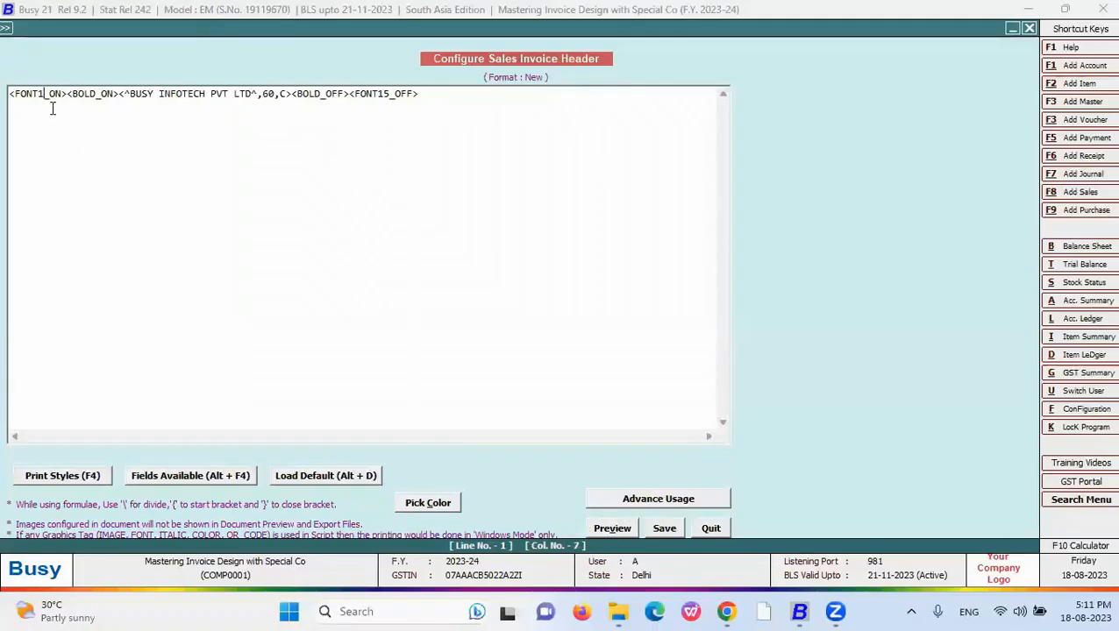
- Change the FONT15 tags to FONT18_ON and FONT18_OFF and preview the heading
type("8")
left_click(396, 93)
key("BackSpace")
type("8")
left_click(622, 529)
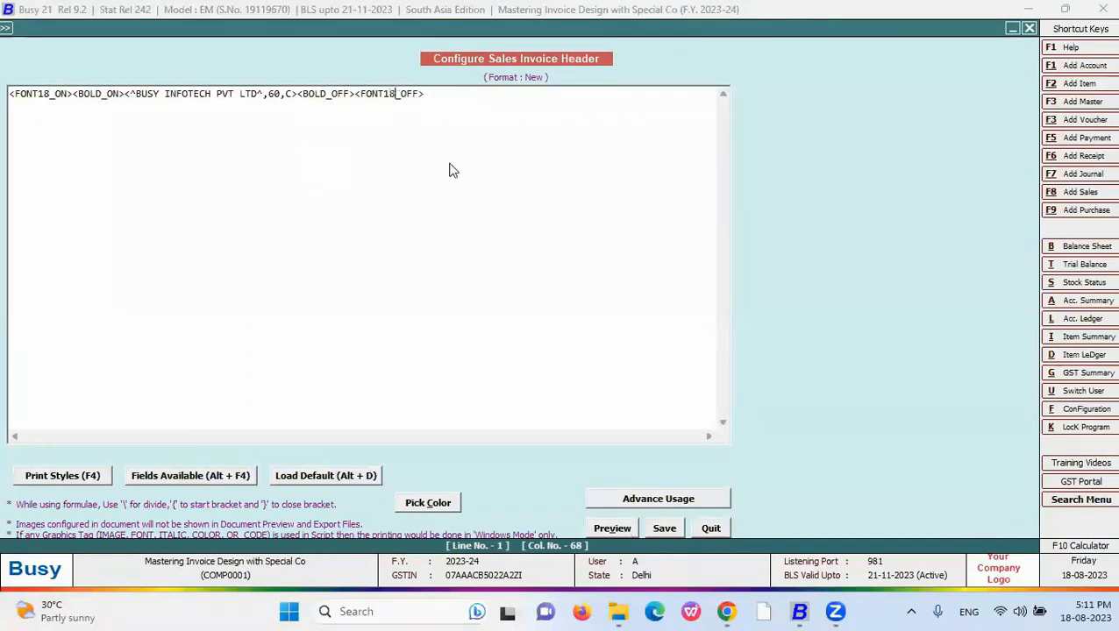
key("Escape")
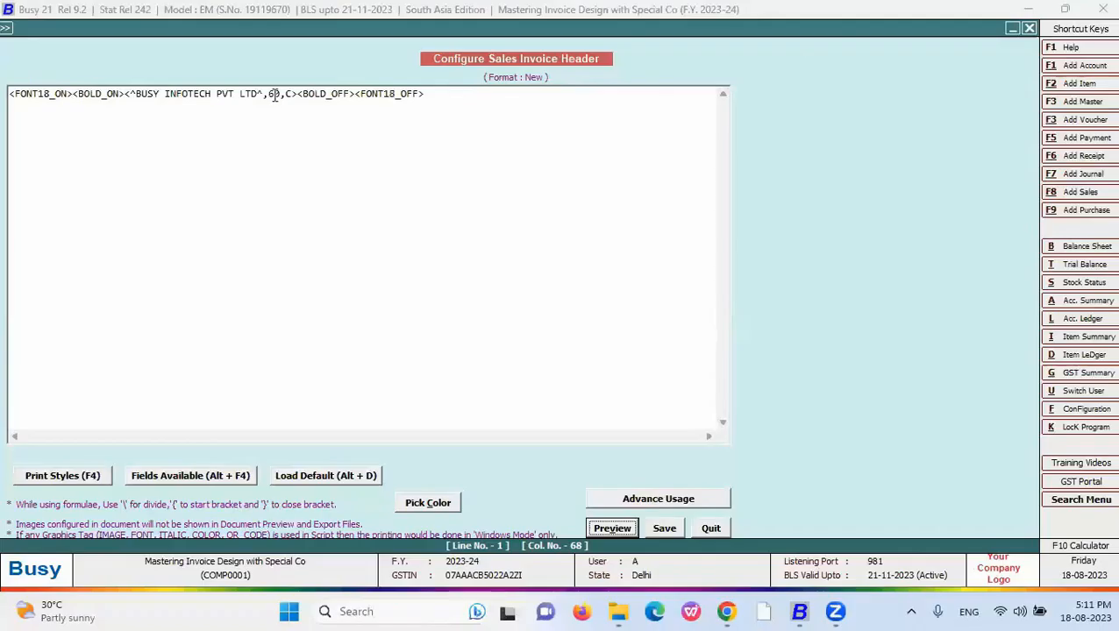
- Try heading widths of 40 and then 50 in print preview
double_click(274, 93)
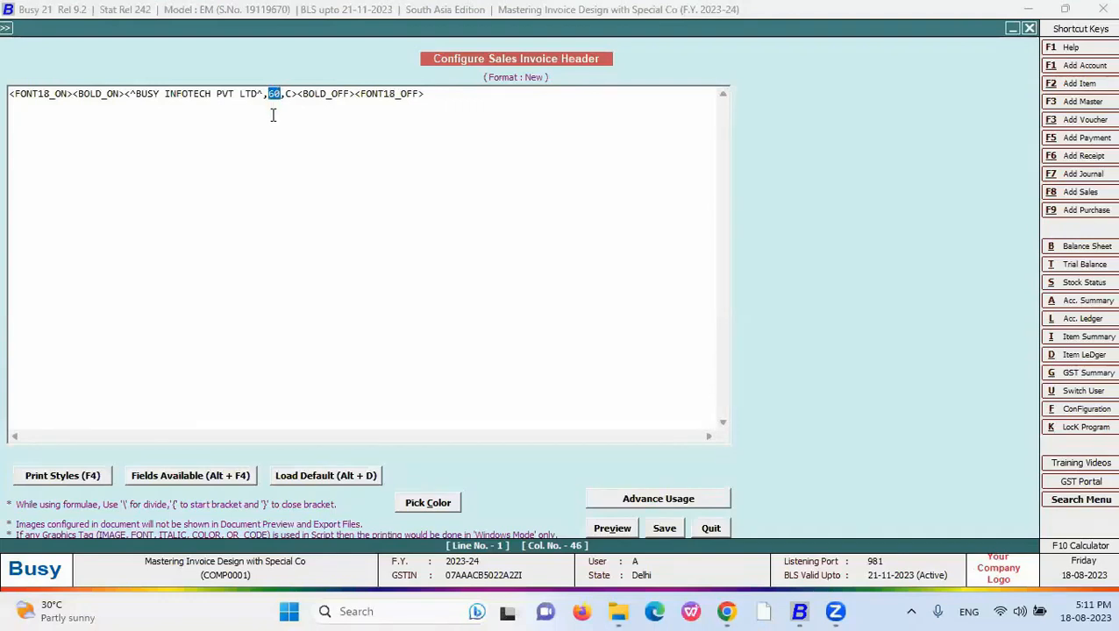
type("40")
left_click(629, 534)
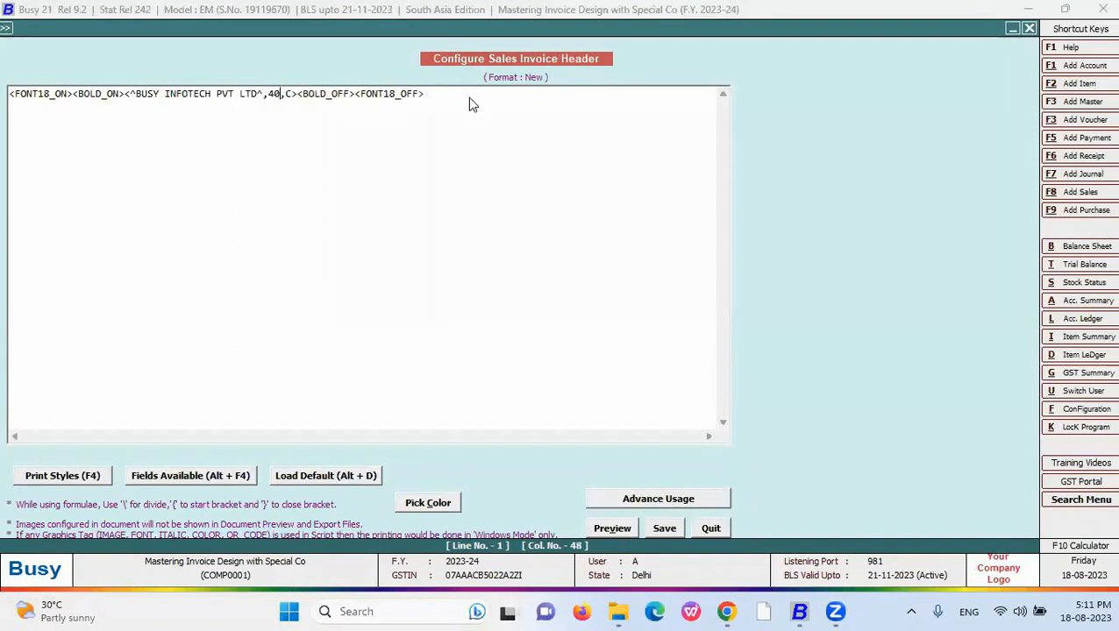
key("Escape")
left_click(274, 93)
key("BackSpace")
type("5")
left_click(625, 528)
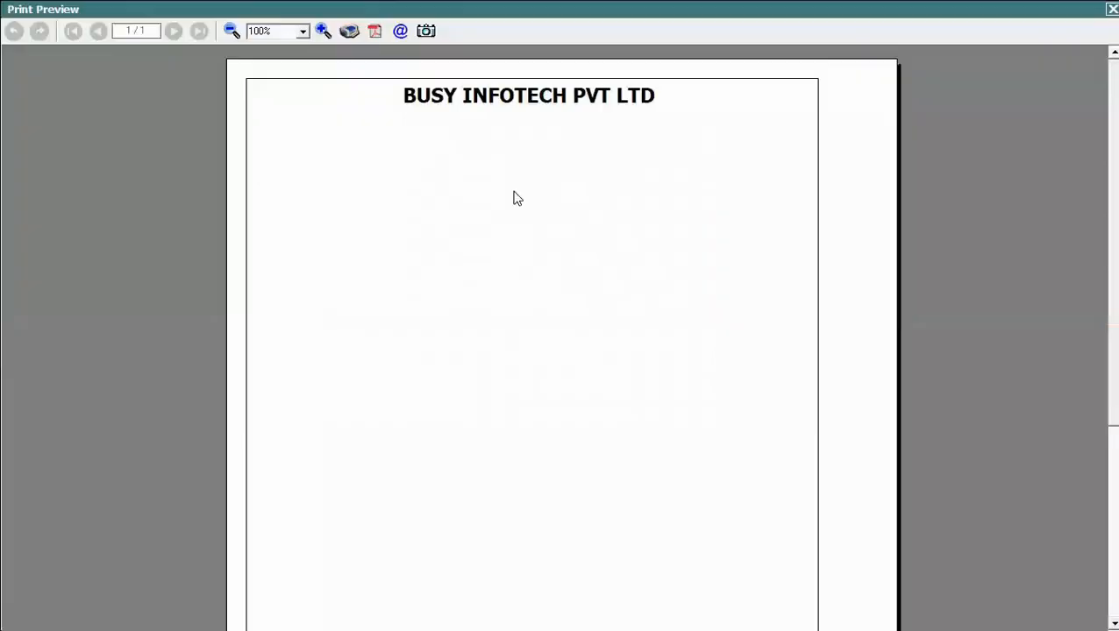
key("Escape")
- Set the heading width to 55 and confirm it in print preview
left_click(280, 94)
key("BackSpace")
type("55,C><BOLD_OFF><FONT18_OFF>")
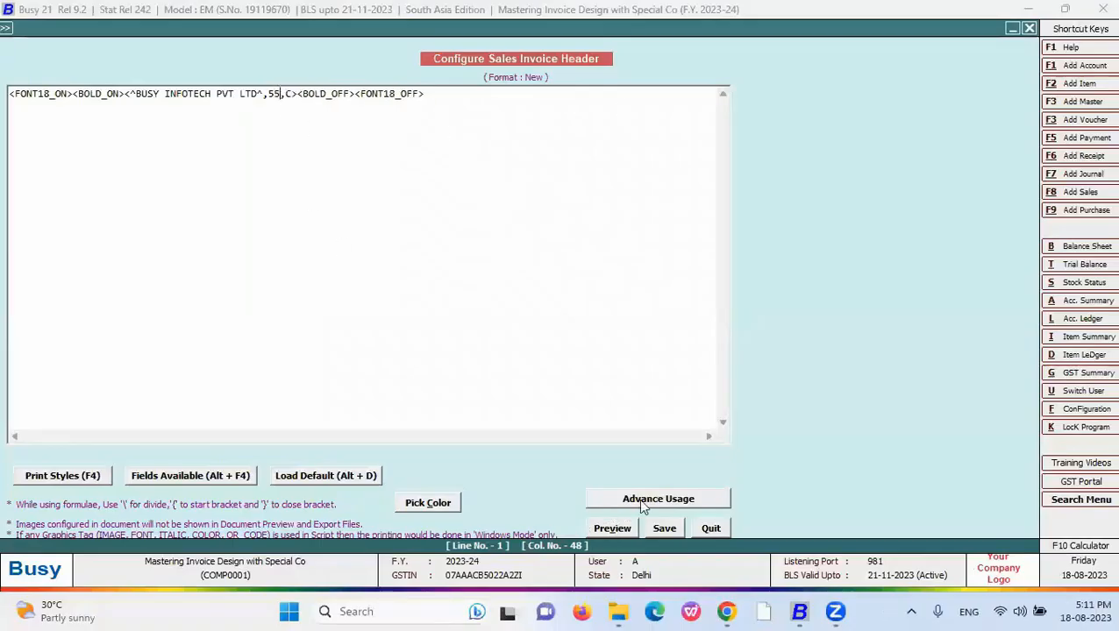
left_click(623, 527)
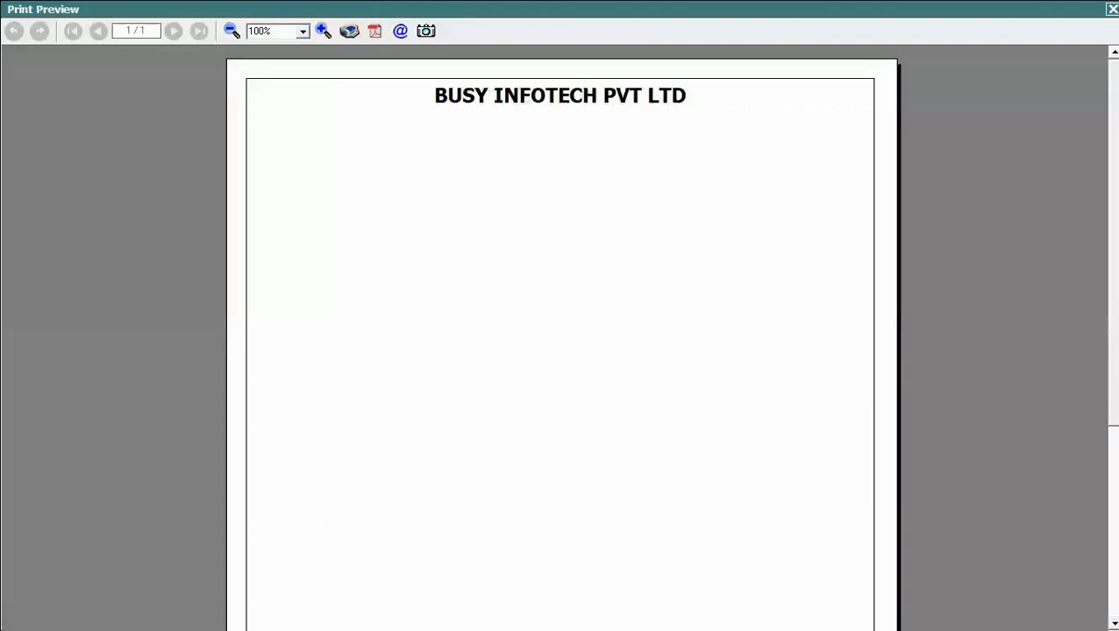
key("Escape")
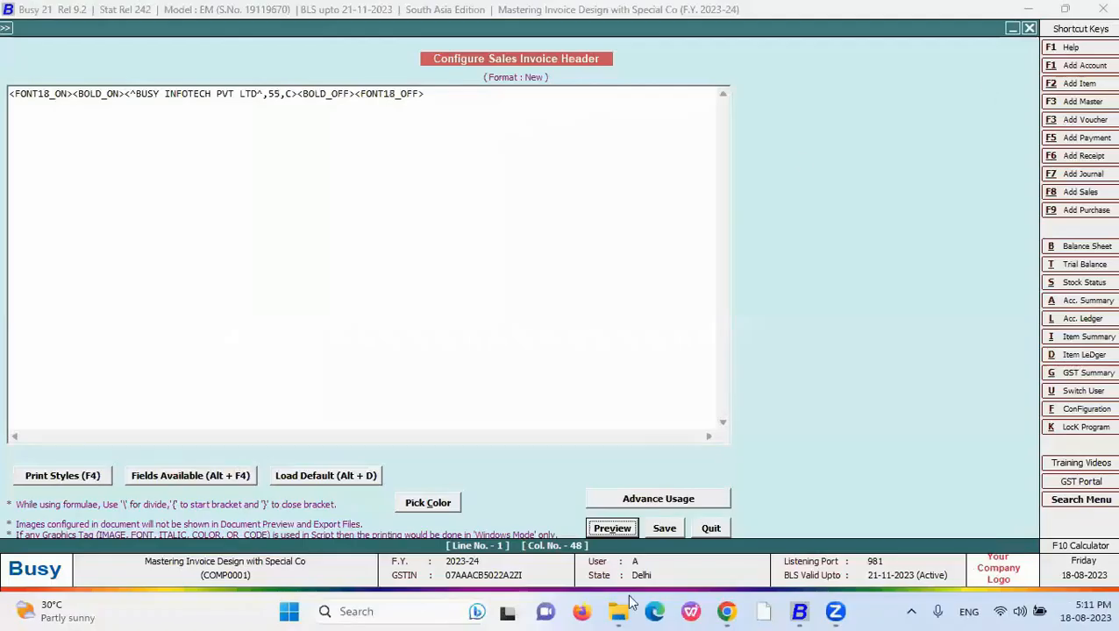
left_click(670, 612)
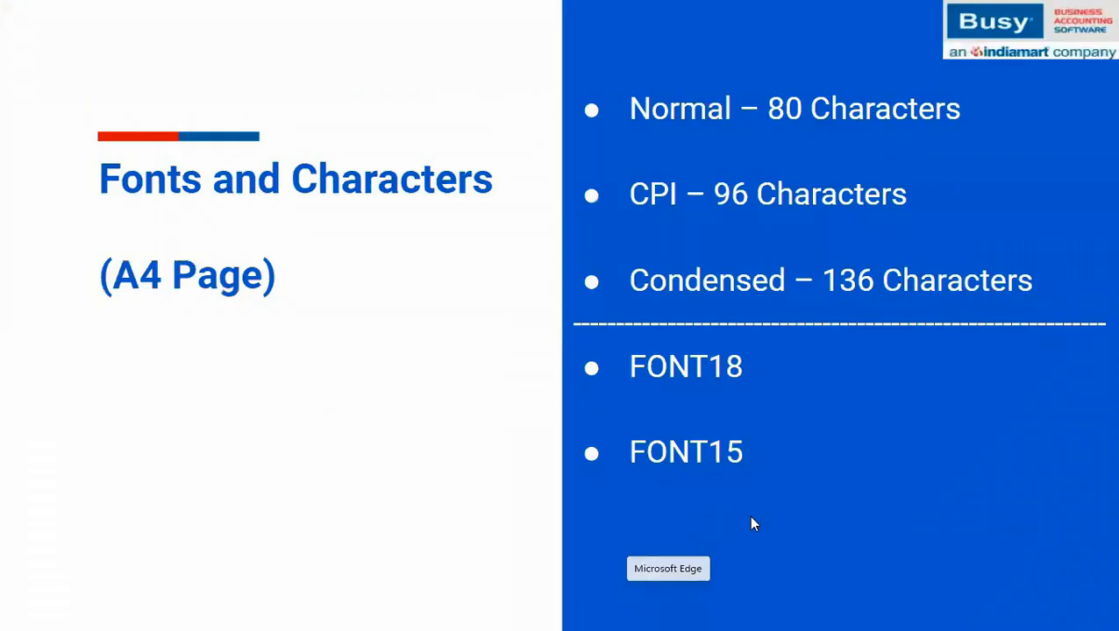
- Advance the Fonts and Characters slide to show the DATA _ FONT bullet, then return to Busy
left_click(751, 518)
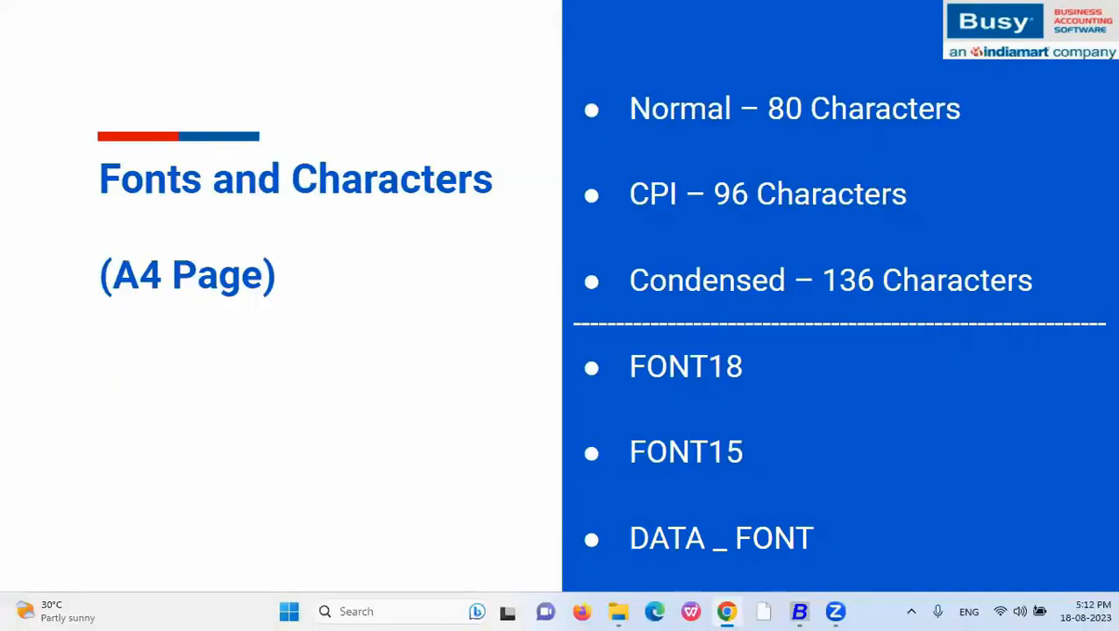
key("alt+Tab")
key("alt+Tab")
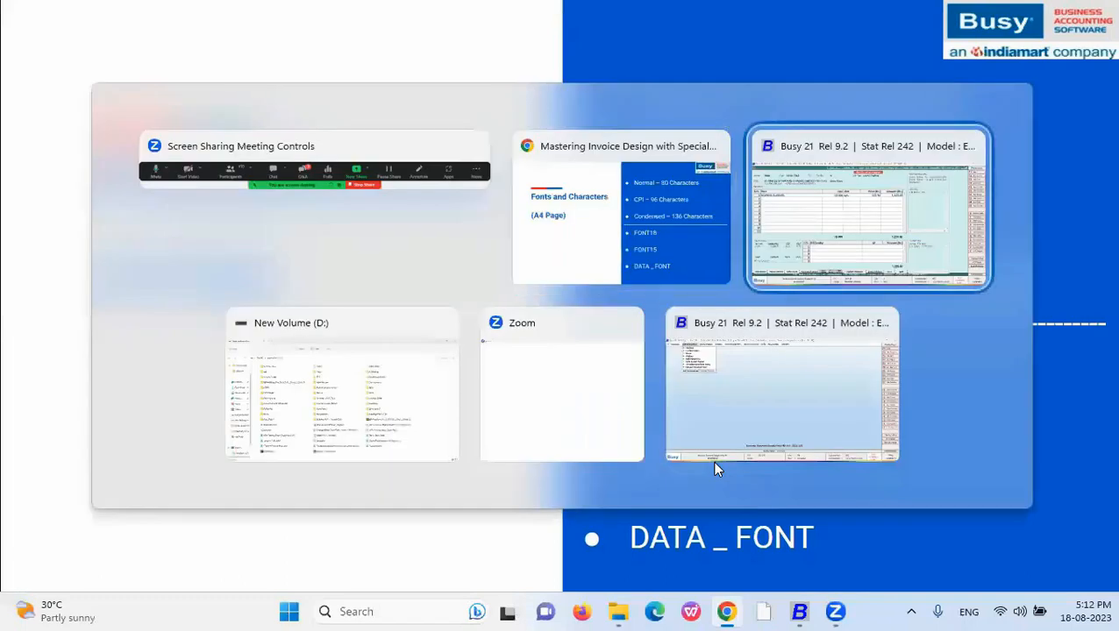
- Replace the FONT18 tags with DATA_FONT_ON at the line start and DATA_FONT_OFF at the end
left_click_drag(439, 98, 356, 98)
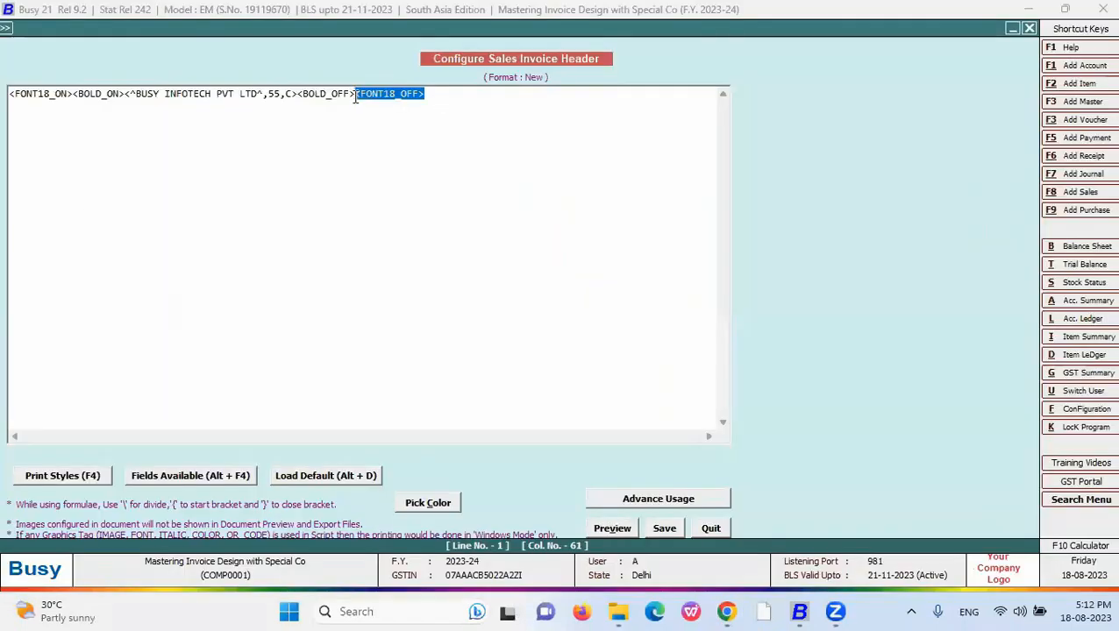
key("Delete")
left_click_drag(74, 97, 10, 96)
key("Delete")
key("F4")
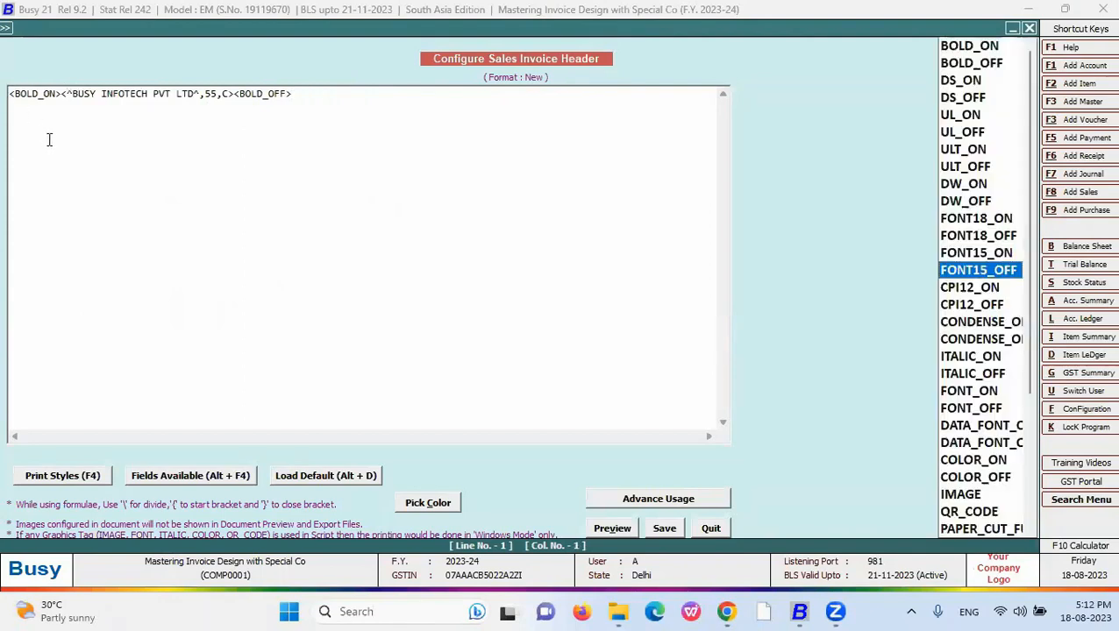
key("Down")
key("Down")
key("Down")
key("Down")
key("Down")
key("Down")
key("Down")
key("Down")
key("Down")
key("Return")
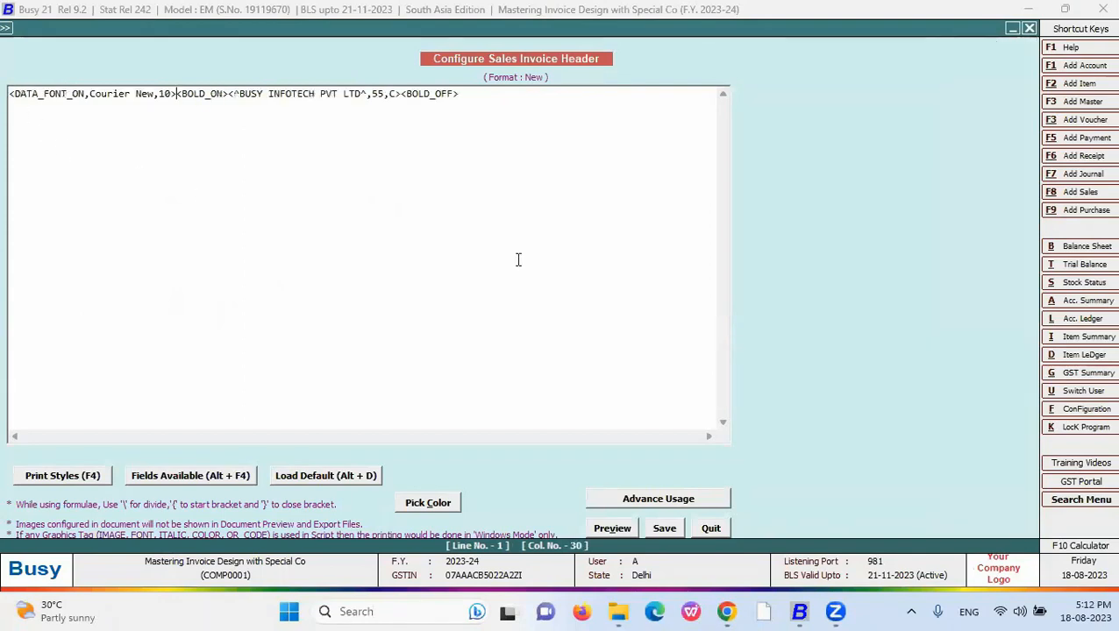
left_click(472, 100)
key("F4")
key("Down")
key("Return")
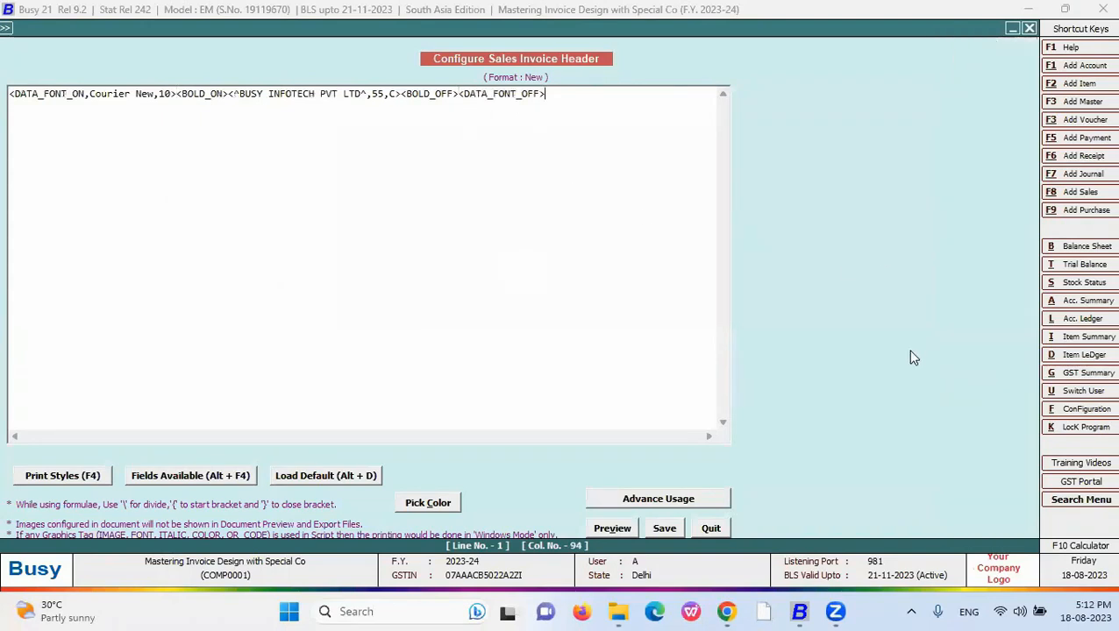
- Change the data font from Courier New to Arial narrow, then robot, size 10, and preview
left_click_drag(154, 94, 89, 95)
key("Delete")
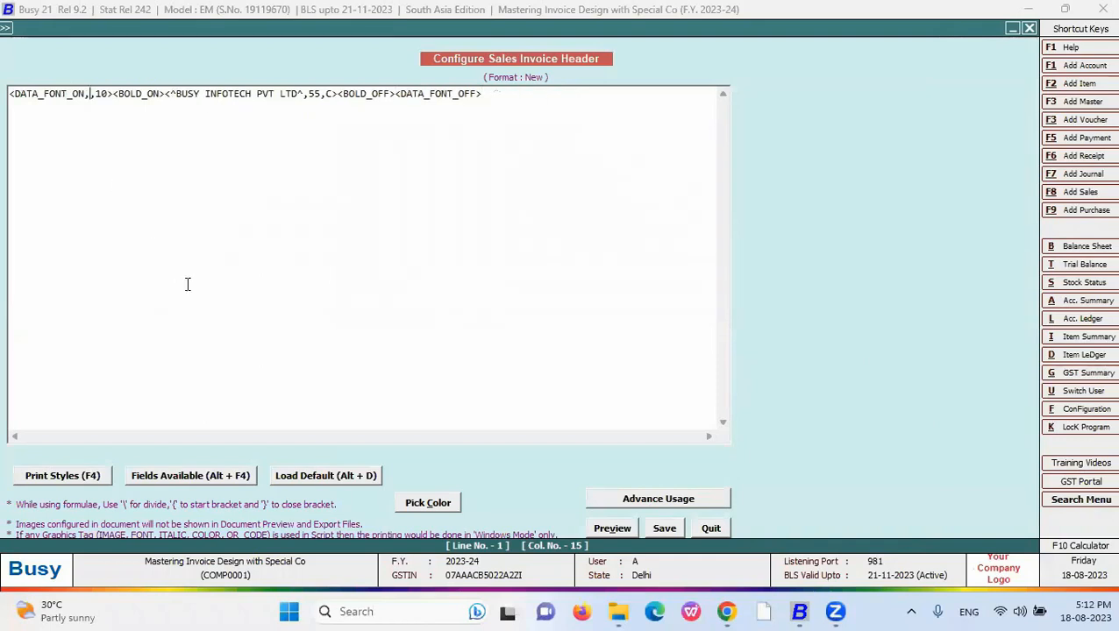
type("A")
type("rial")
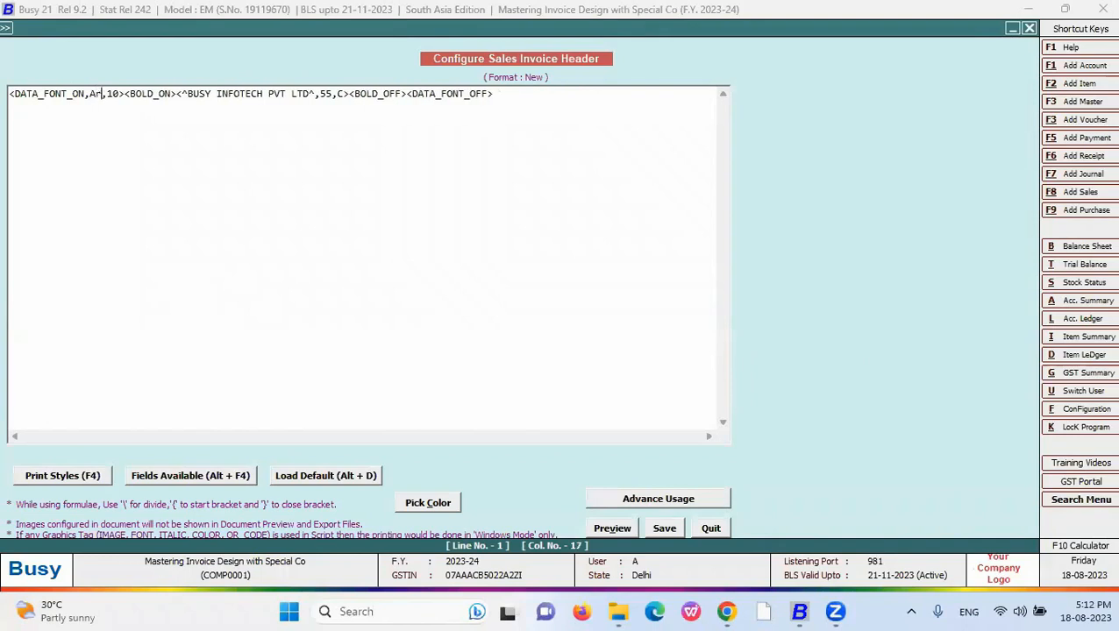
type(" narrow")
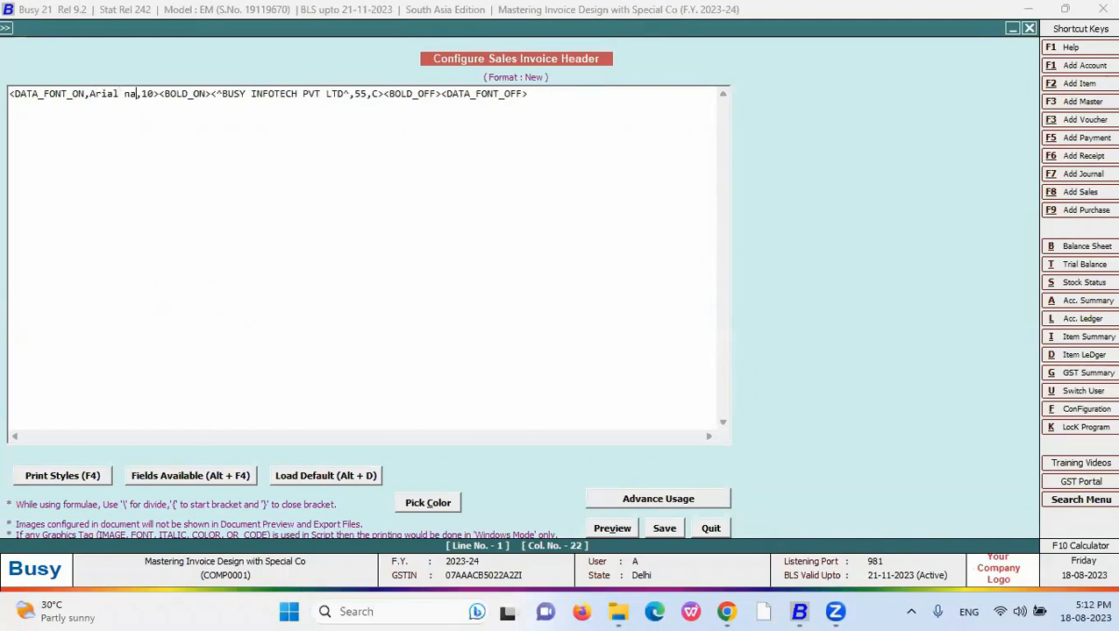
left_click(605, 528)
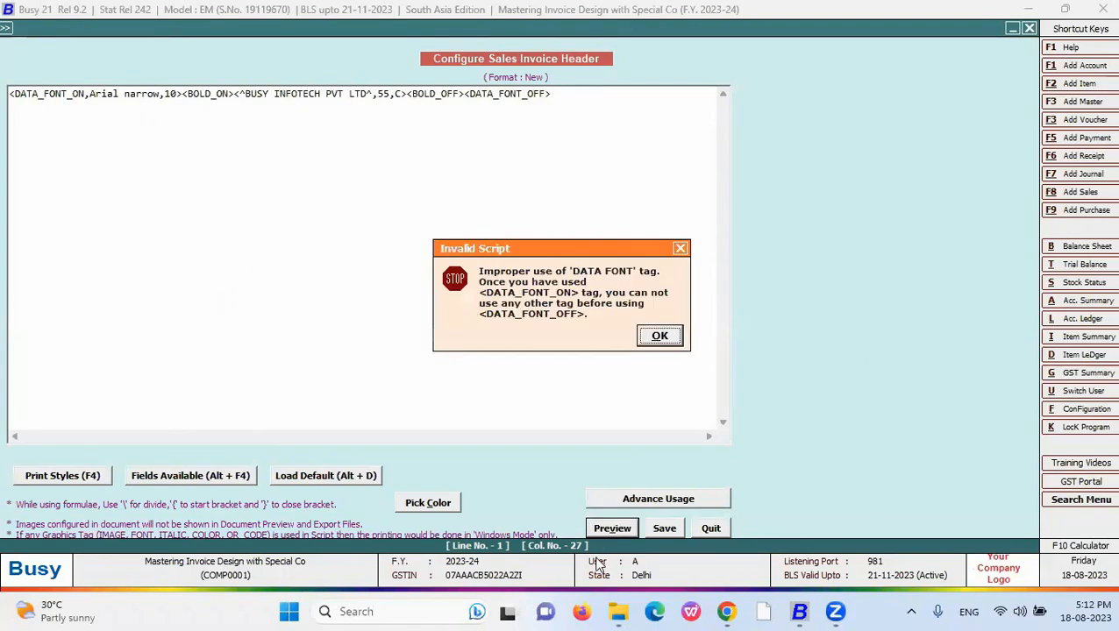
key("Return")
left_click_drag(160, 94, 89, 94)
type("Cobot")
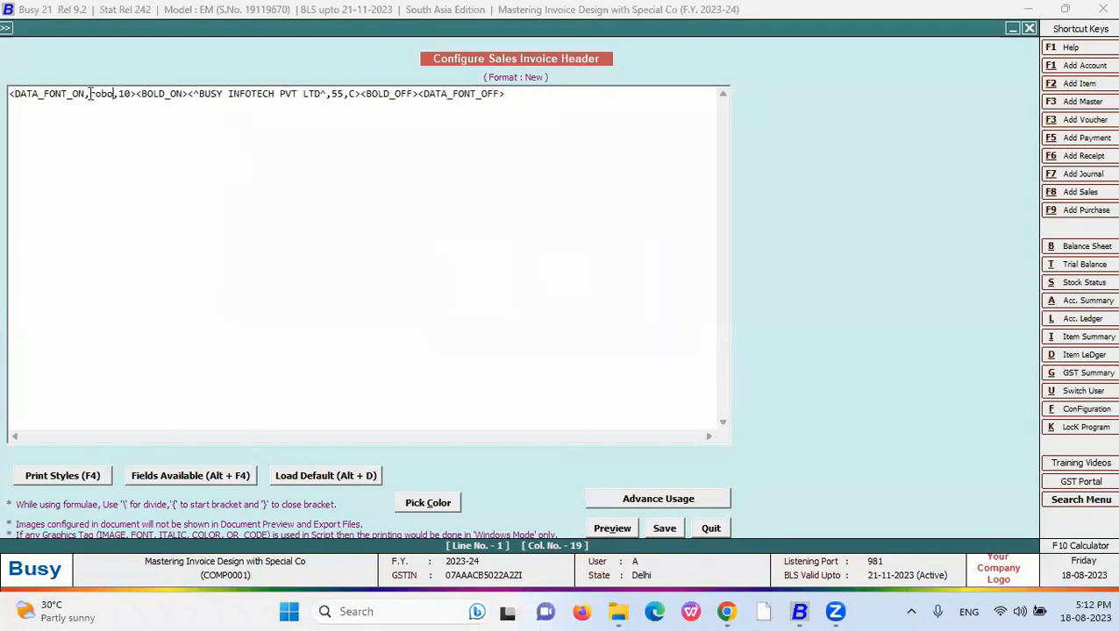
left_click(529, 94)
left_click(135, 94)
left_click(612, 527)
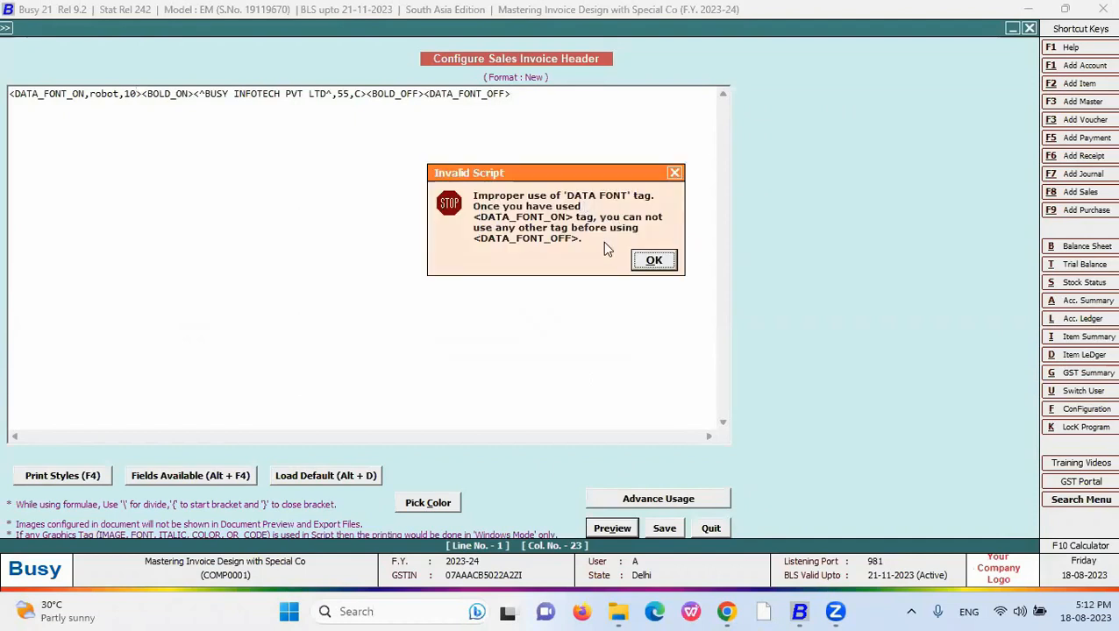
- Dismiss the invalid script error, remove the BOLD_ON and BOLD_OFF tags, and preview
left_click(653, 260)
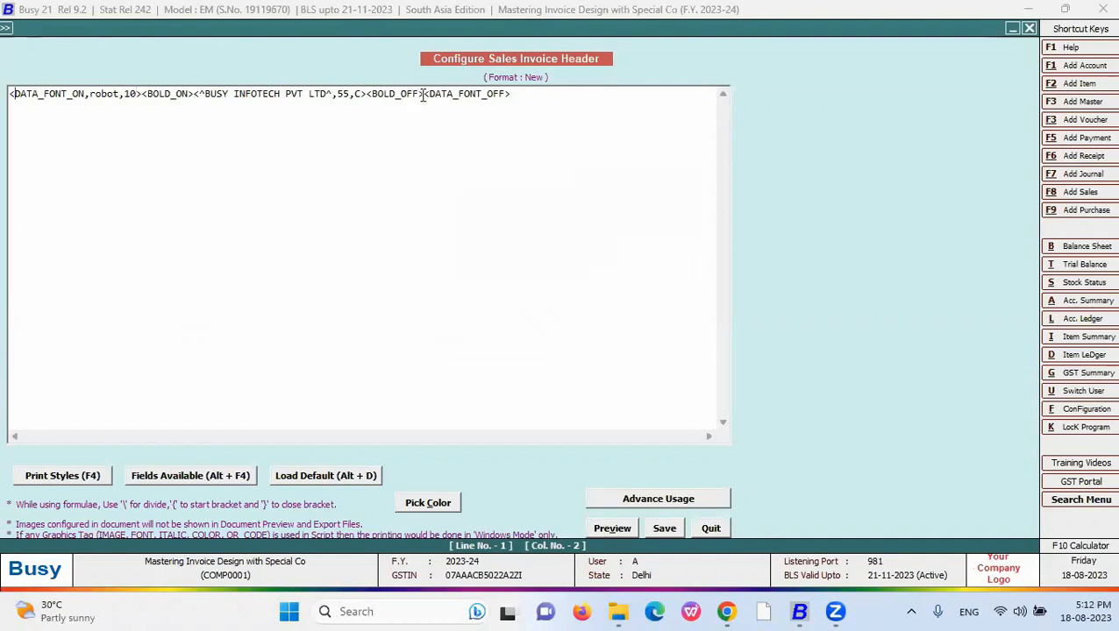
left_click_drag(422, 94, 367, 93)
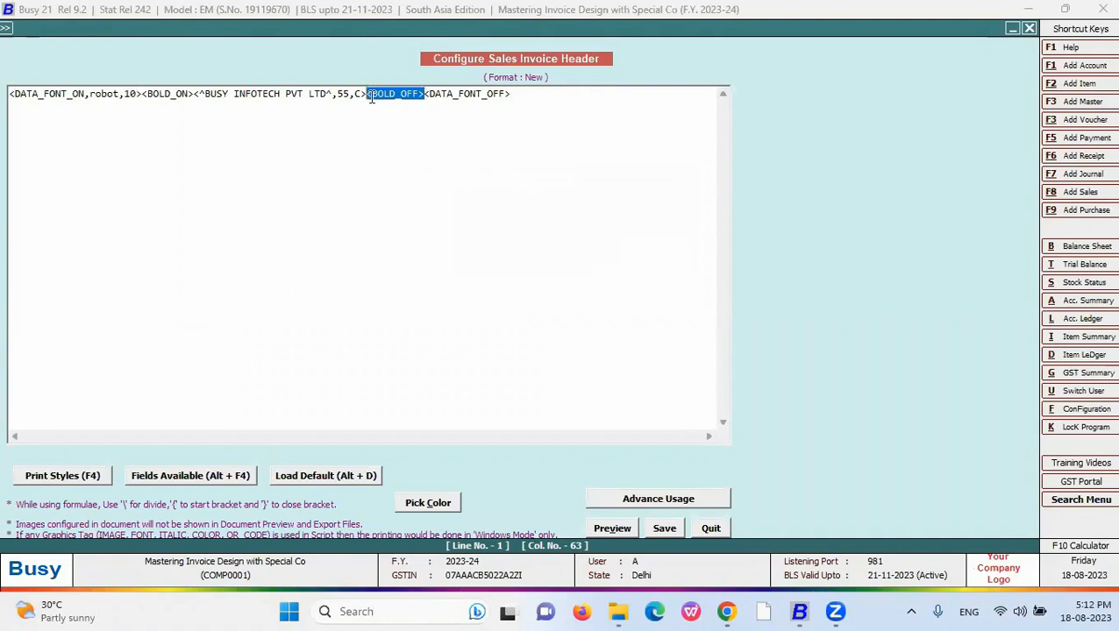
key("Delete")
left_click_drag(192, 94, 140, 93)
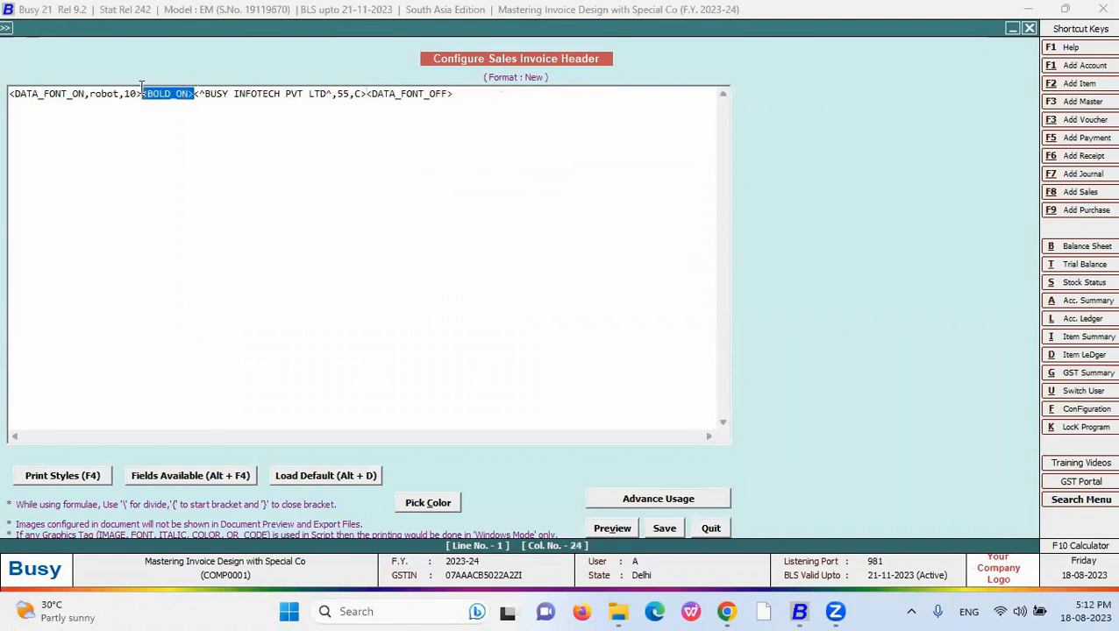
key("Delete")
left_click(612, 528)
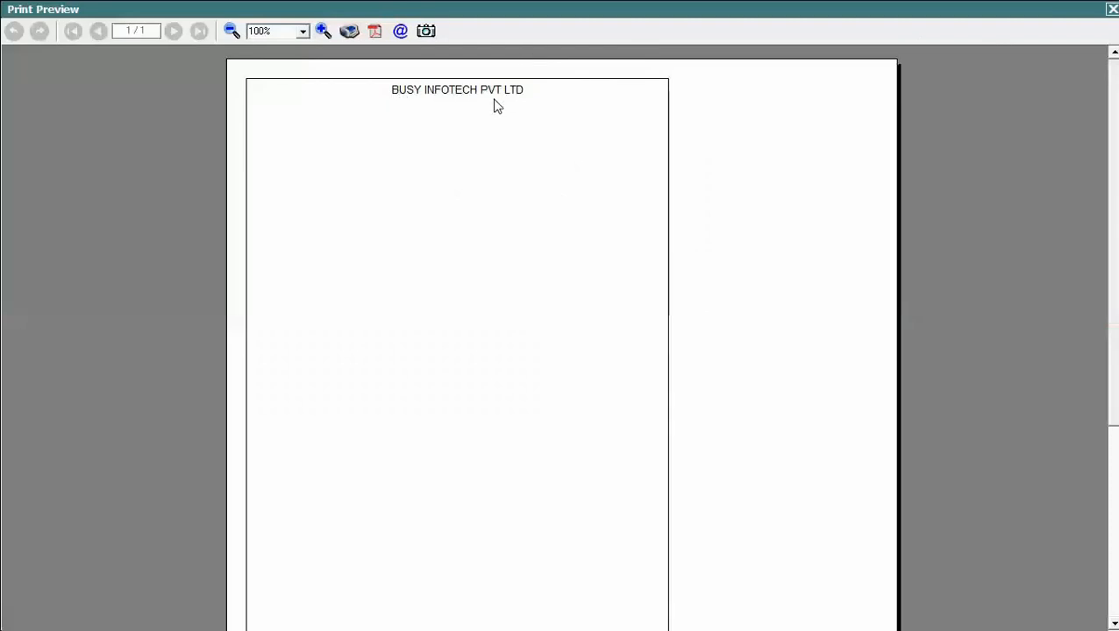
key("Escape")
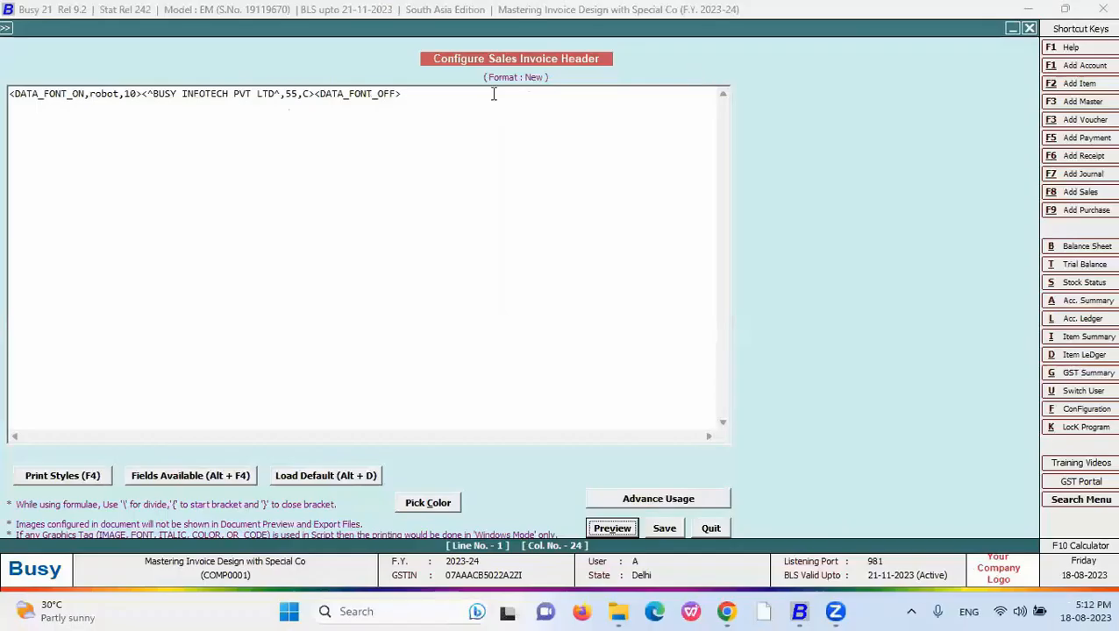
- Raise the data font size from 10 to 30 and preview the large heading
left_click_drag(138, 93, 125, 94)
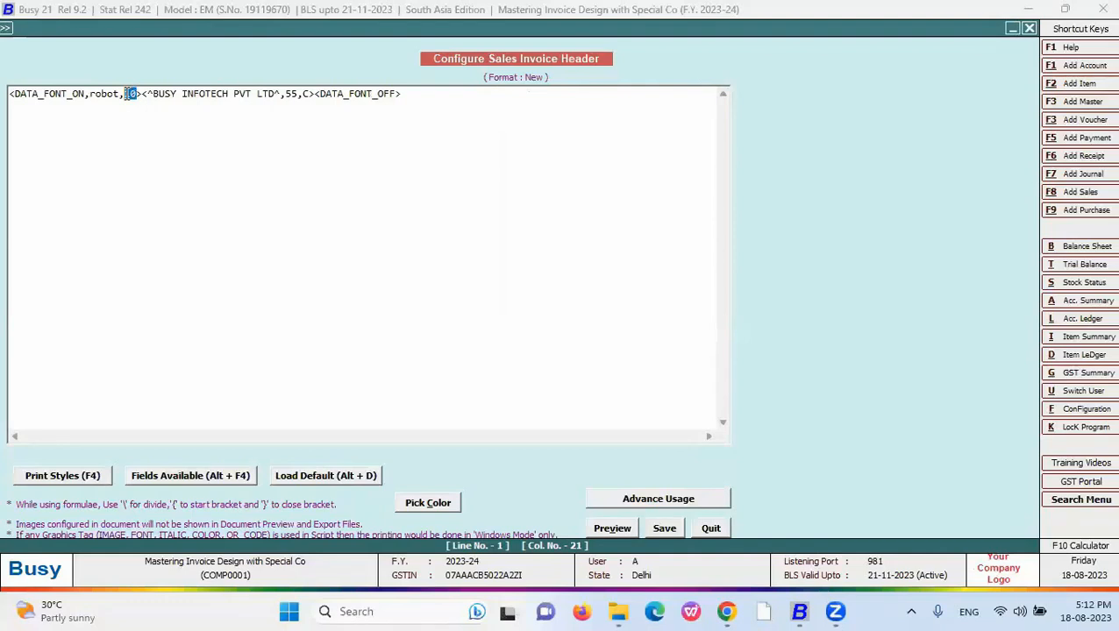
type("30")
left_click(613, 528)
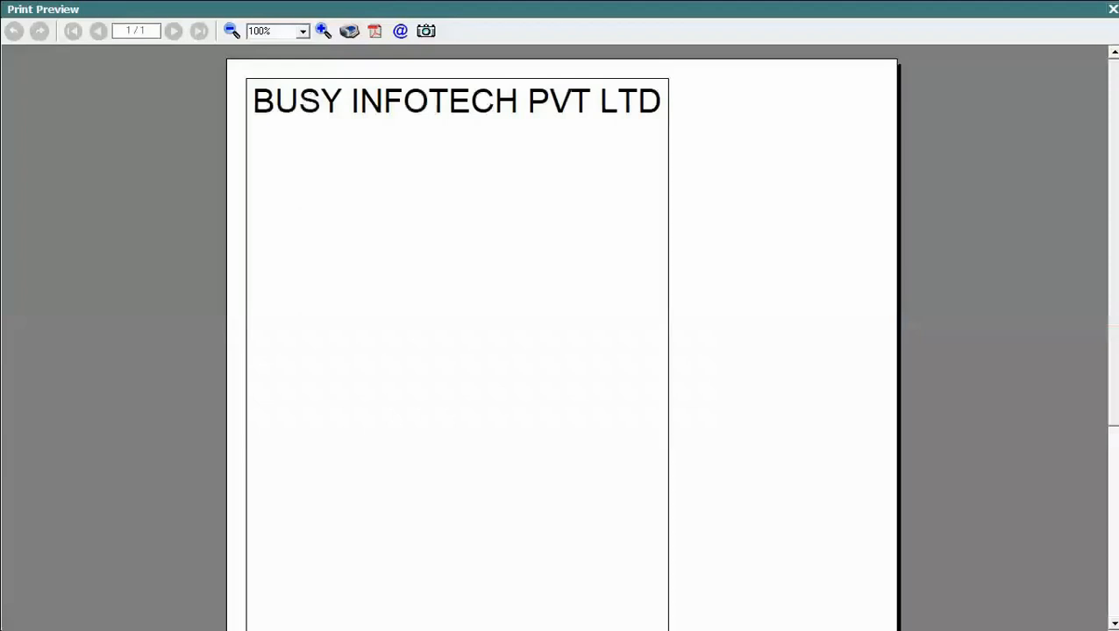
key("Escape")
- Select the heading width value 55 in the script
left_click_drag(299, 93, 286, 93)
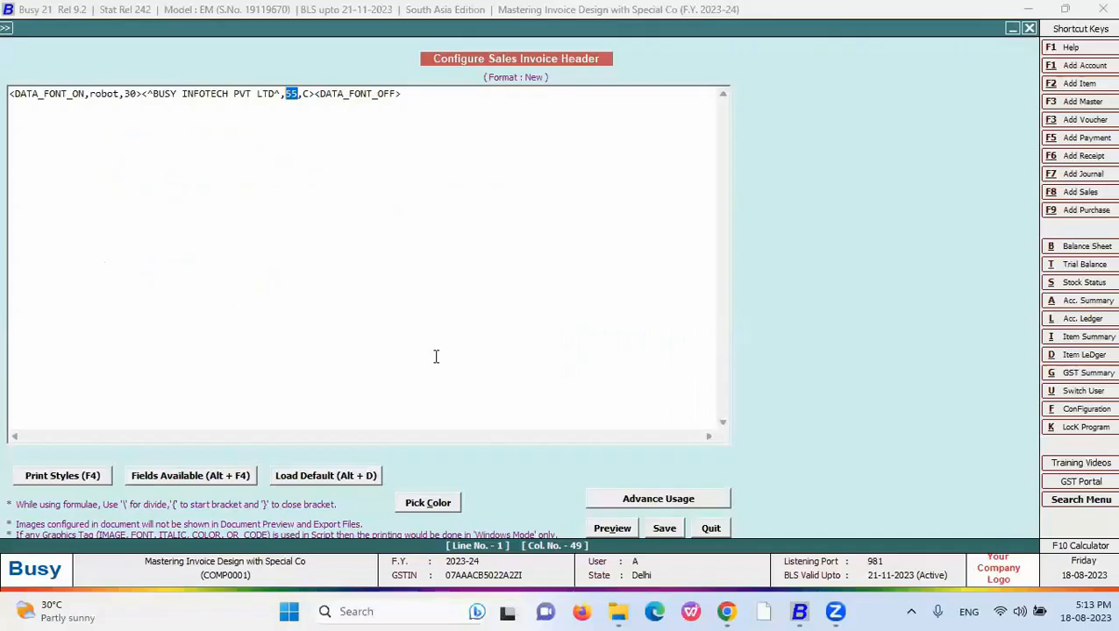
- Select the header line, exit the header editor, and open the New format's Body configuration
left_click(411, 95)
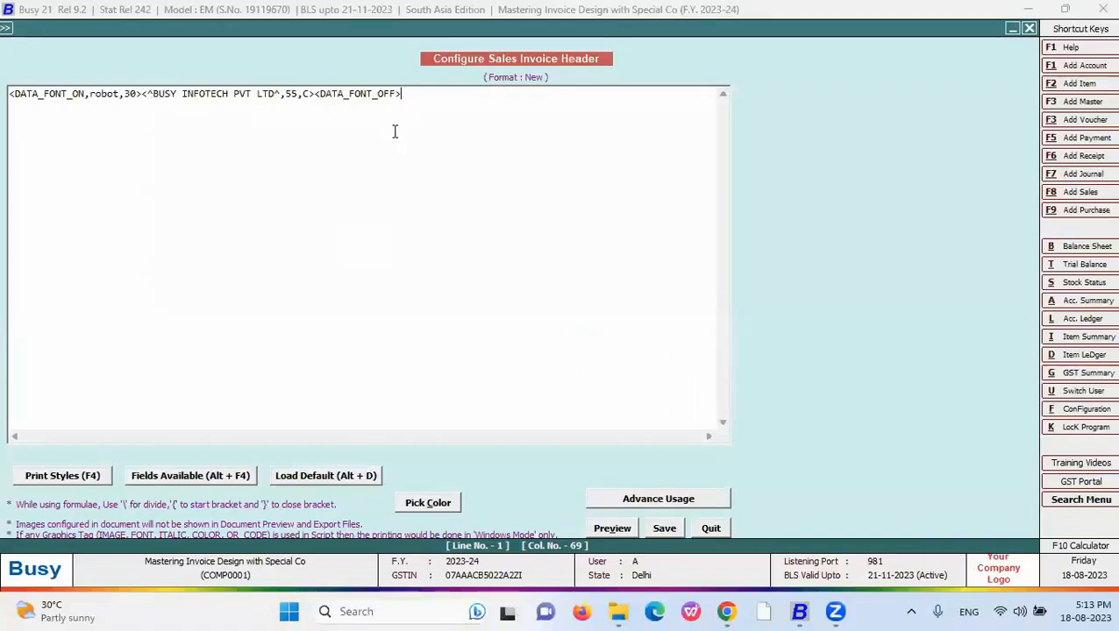
key("shift+Home")
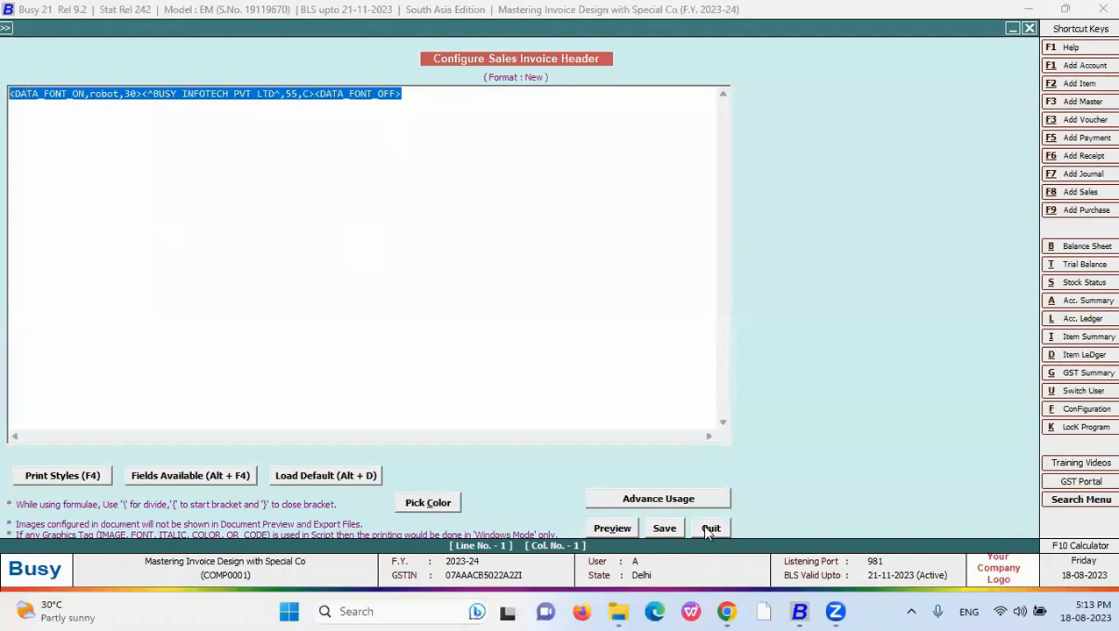
key("Escape")
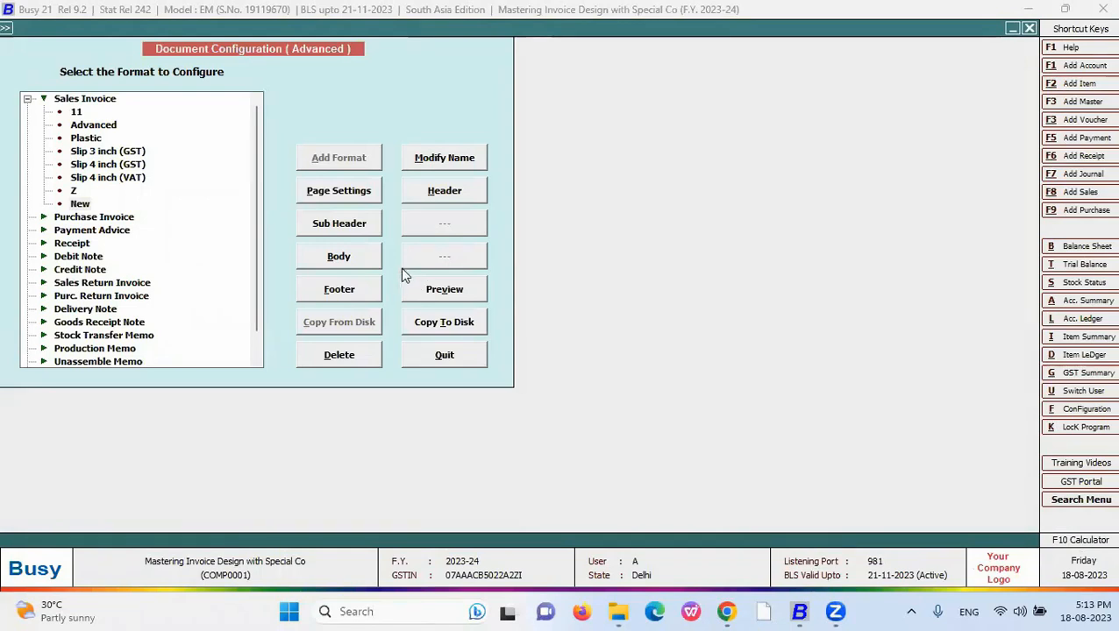
left_click(350, 260)
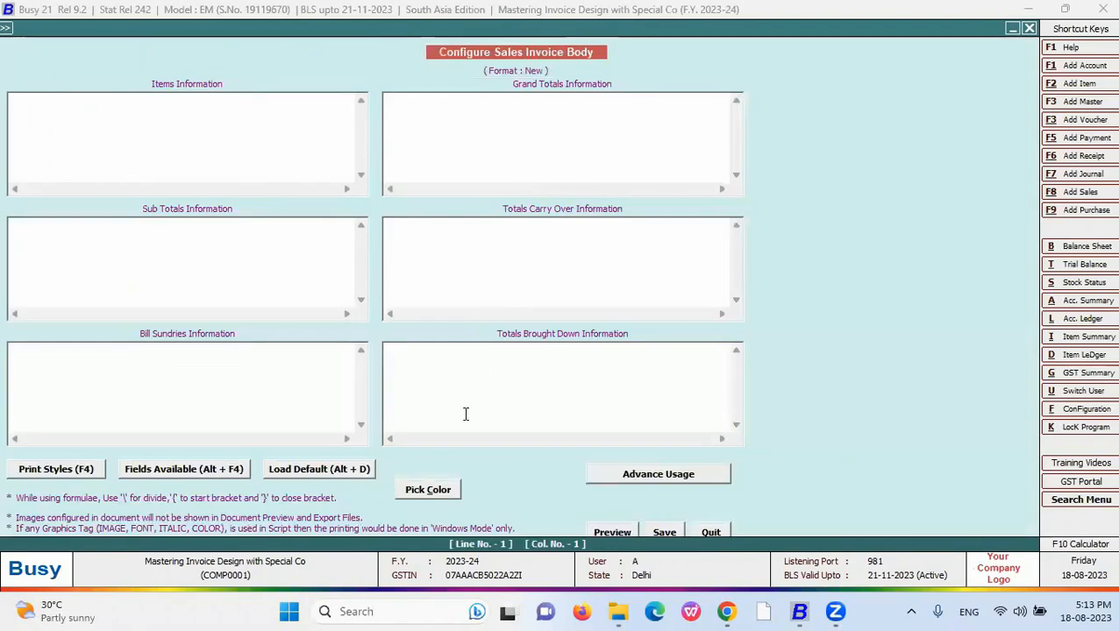
left_click(508, 127)
key("F4")
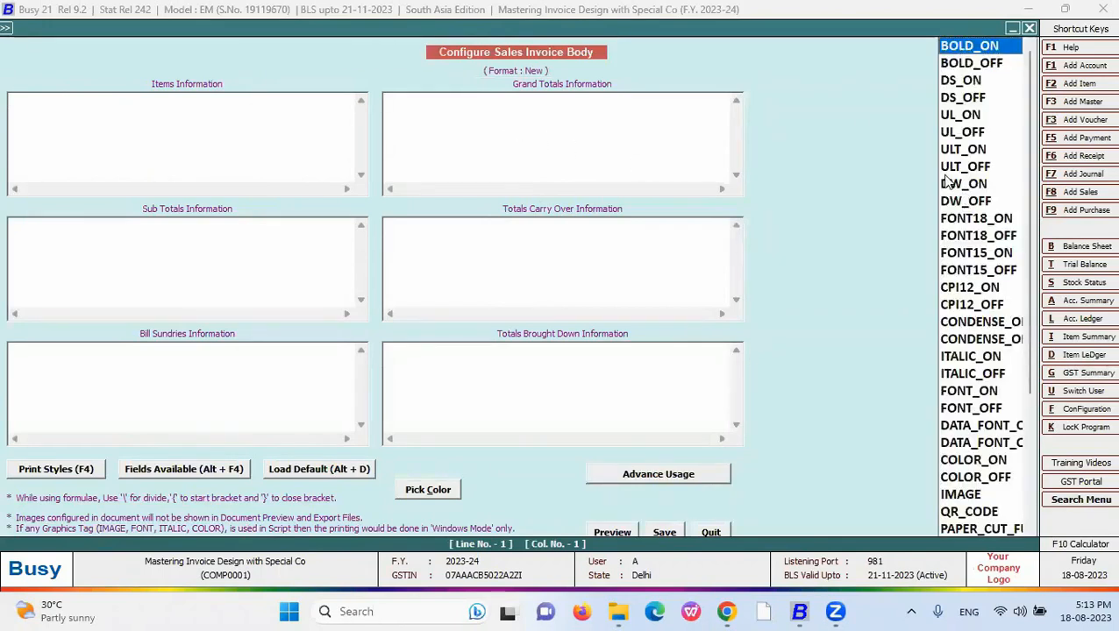
key("Down")
key("Down")
key("Down")
key("Down")
key("Down")
key("Down")
key("Down")
key("Down")
key("Down")
key("Down")
key("Down")
key("Down")
key("Down")
key("Down")
key("Down")
key("Down")
key("Down")
key("Down")
key("Down")
key("Down")
key("Down")
key("Down")
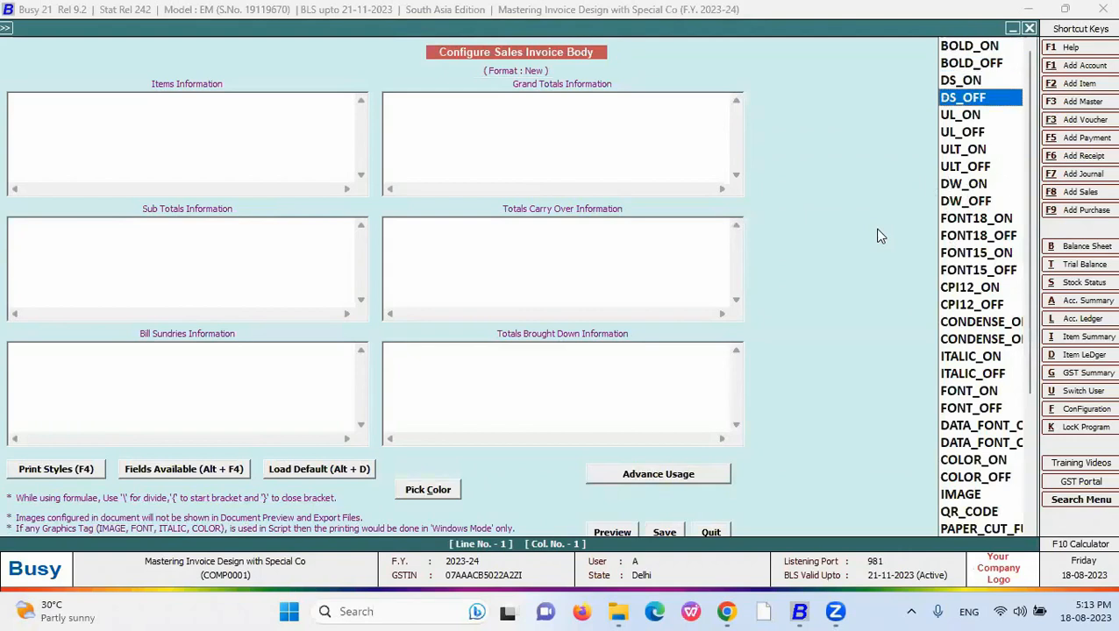
key("Return")
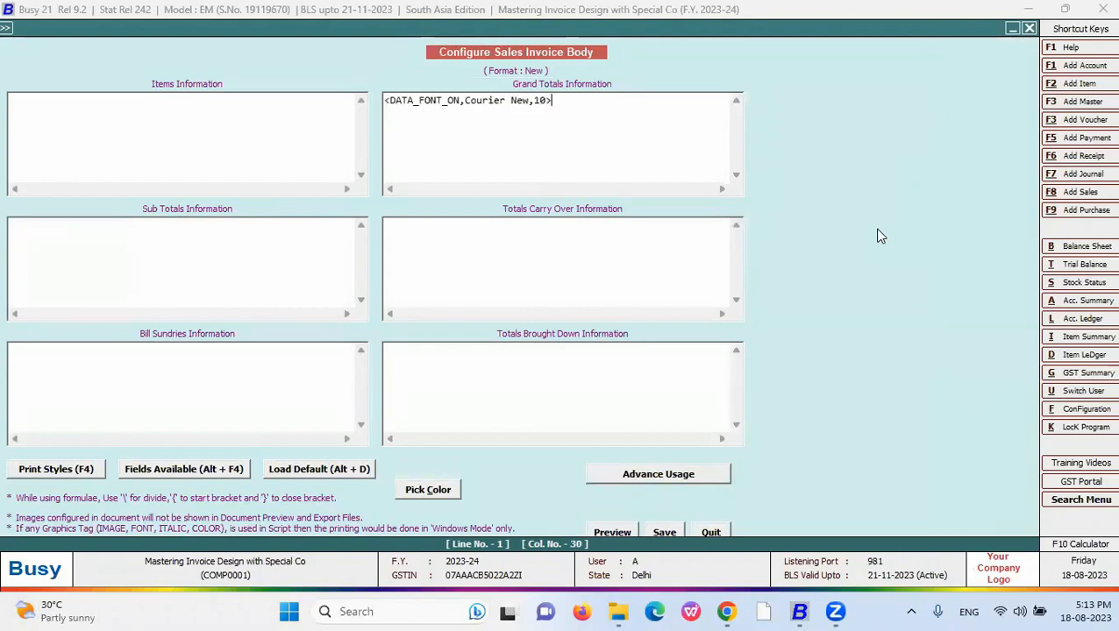
key("F4")
key("Down")
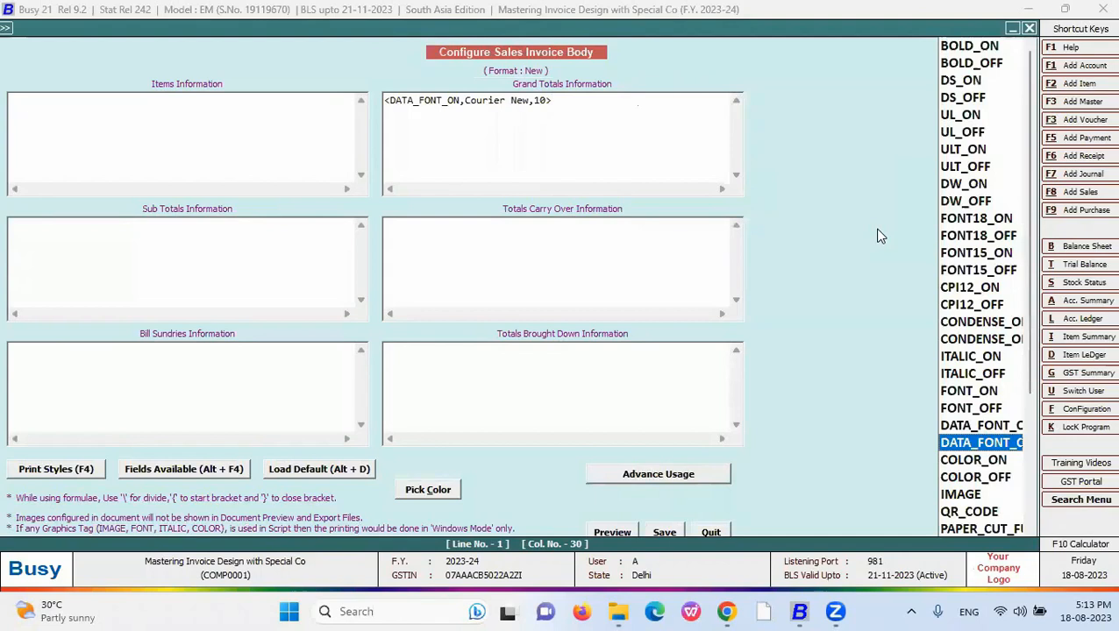
key("Return")
left_click_drag(530, 101, 462, 100)
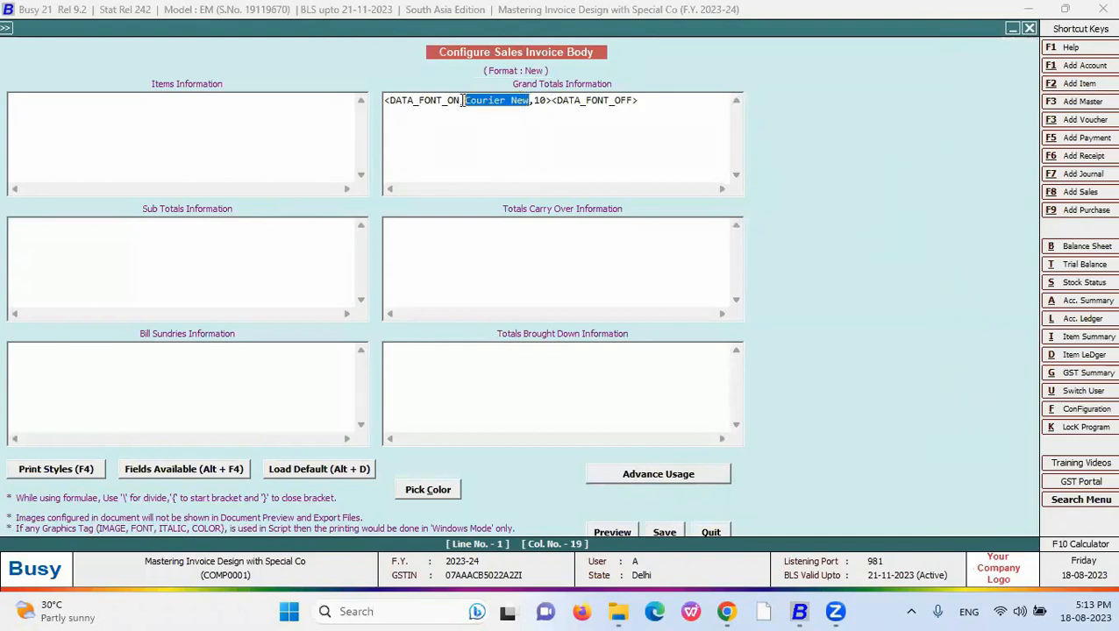
type("Rupees ")
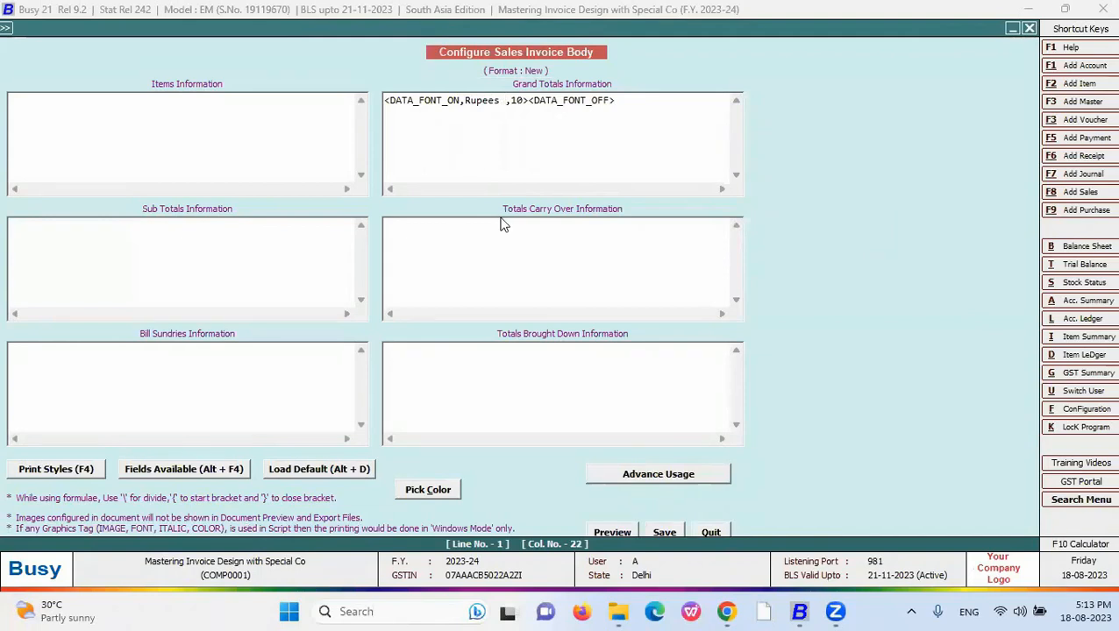
type("Fordian")
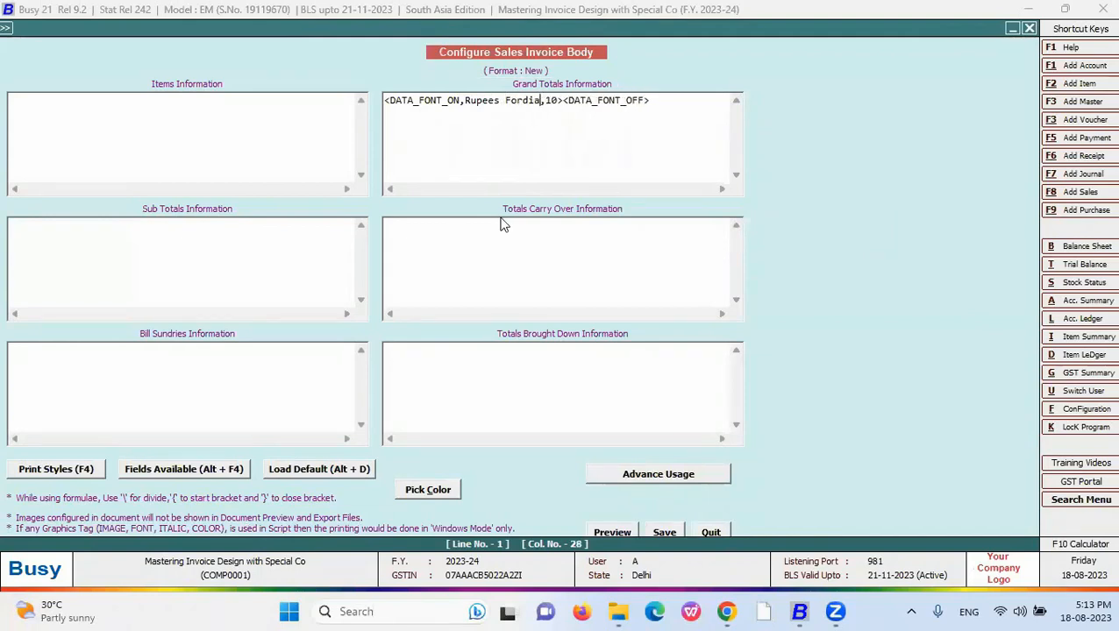
left_click(568, 101)
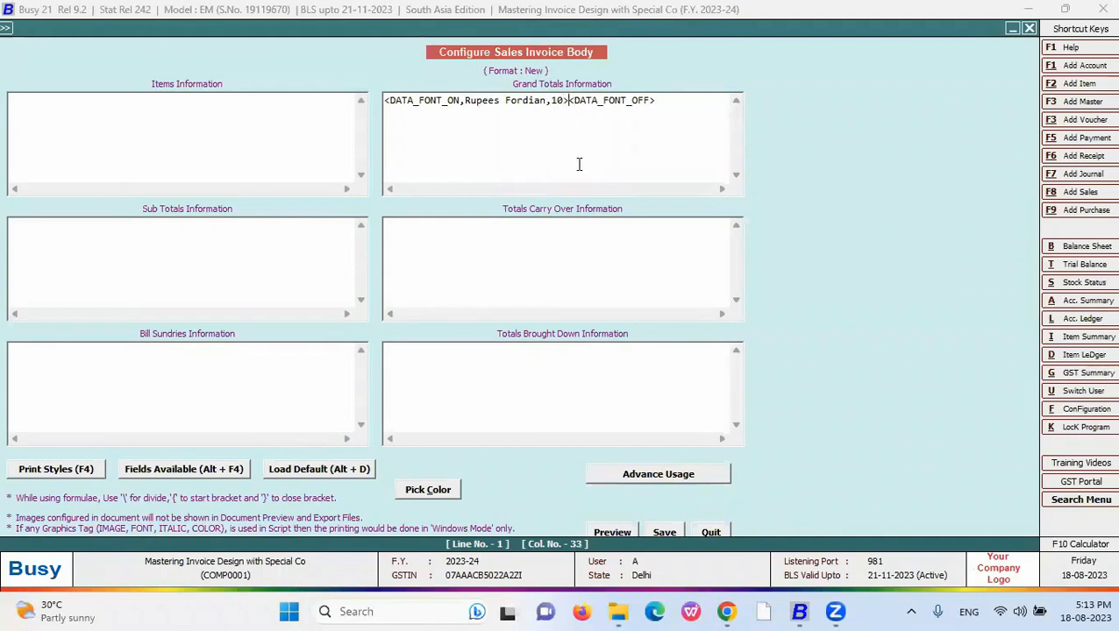
type("<>")
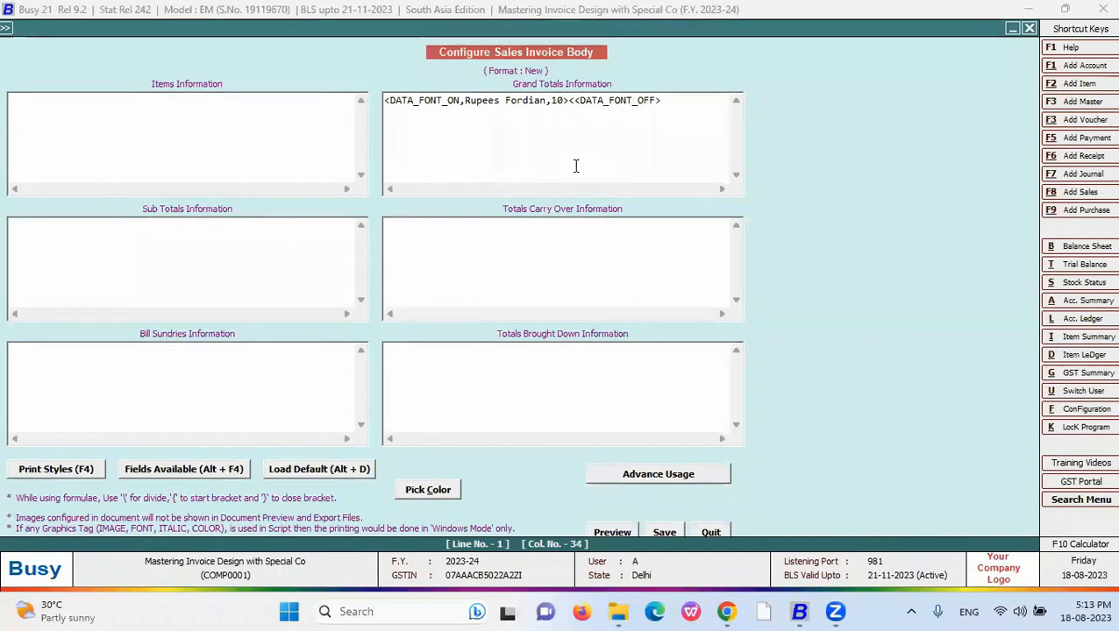
key("Left")
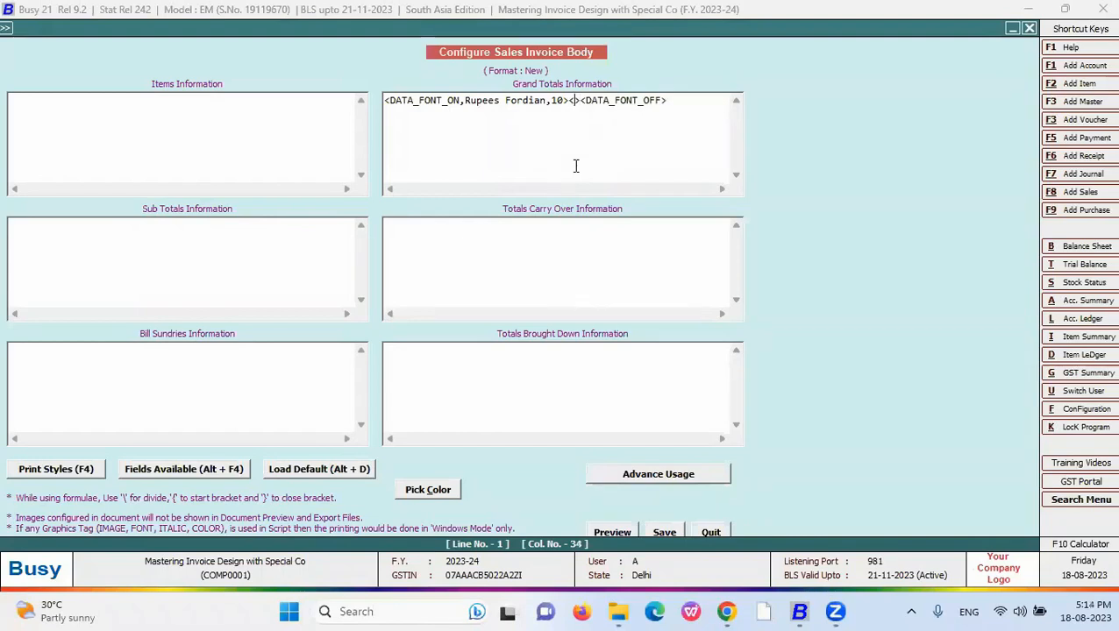
type("'")
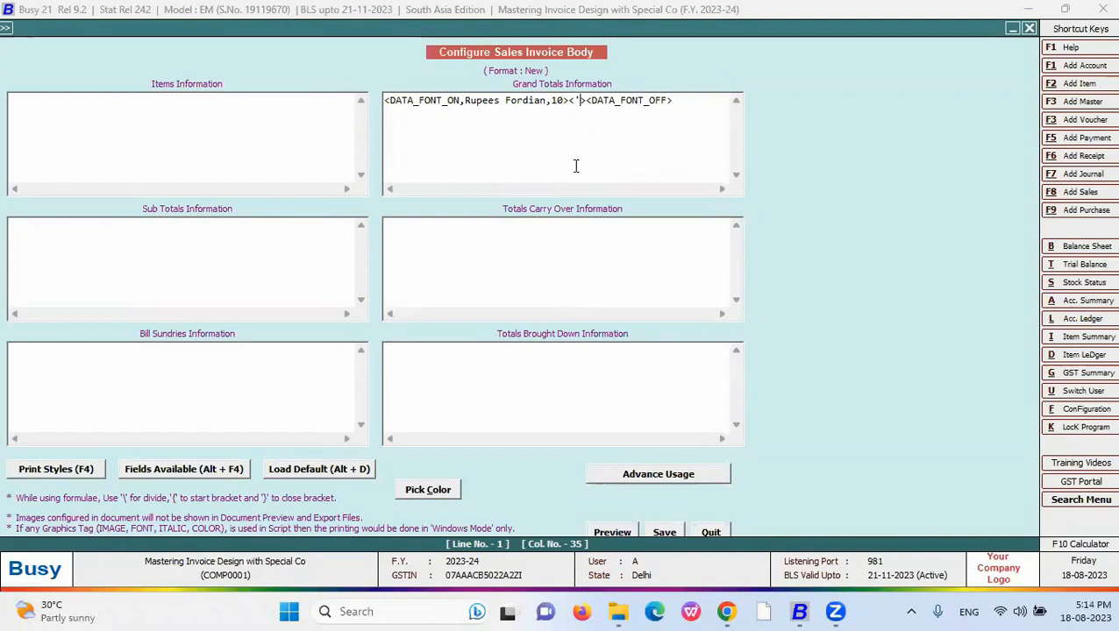
type("~")
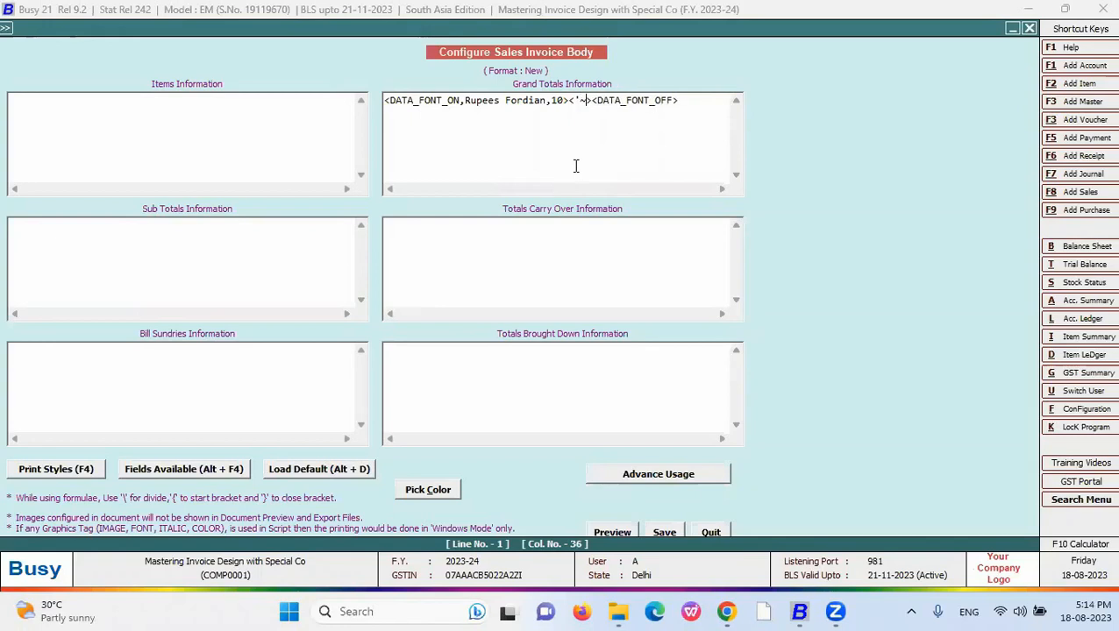
key("BackSpace")
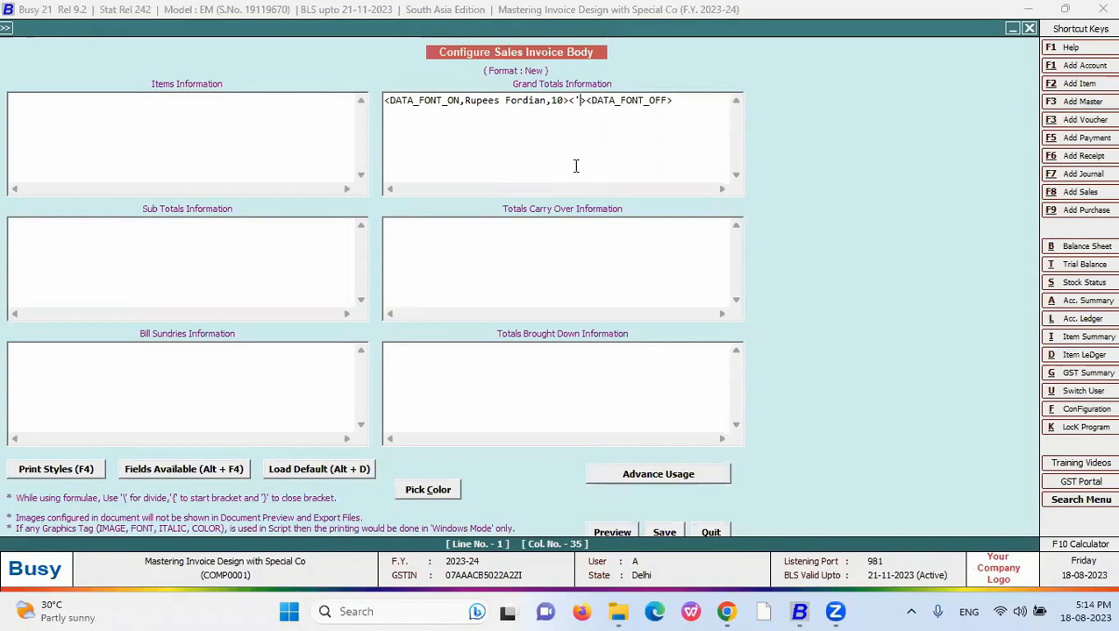
key("BackSpace")
type("'`'")
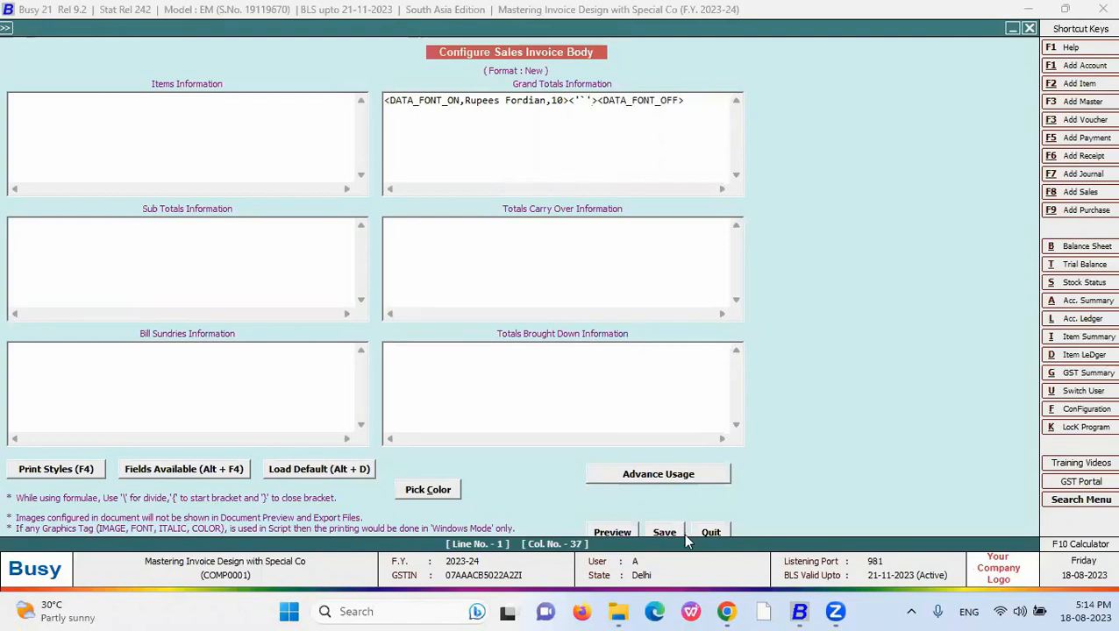
left_click(663, 530)
left_click(653, 335)
left_click(579, 101)
key("Delete")
key("Delete")
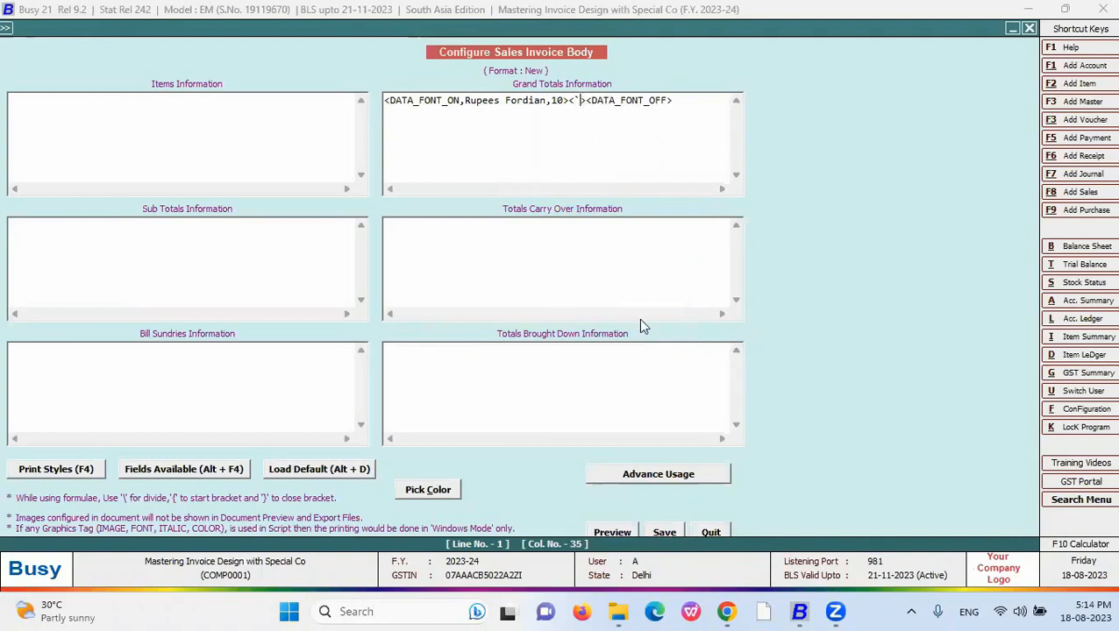
left_click(664, 532)
left_click(649, 338)
left_click(473, 116)
left_click_drag(700, 102, 325, 106)
key("Delete")
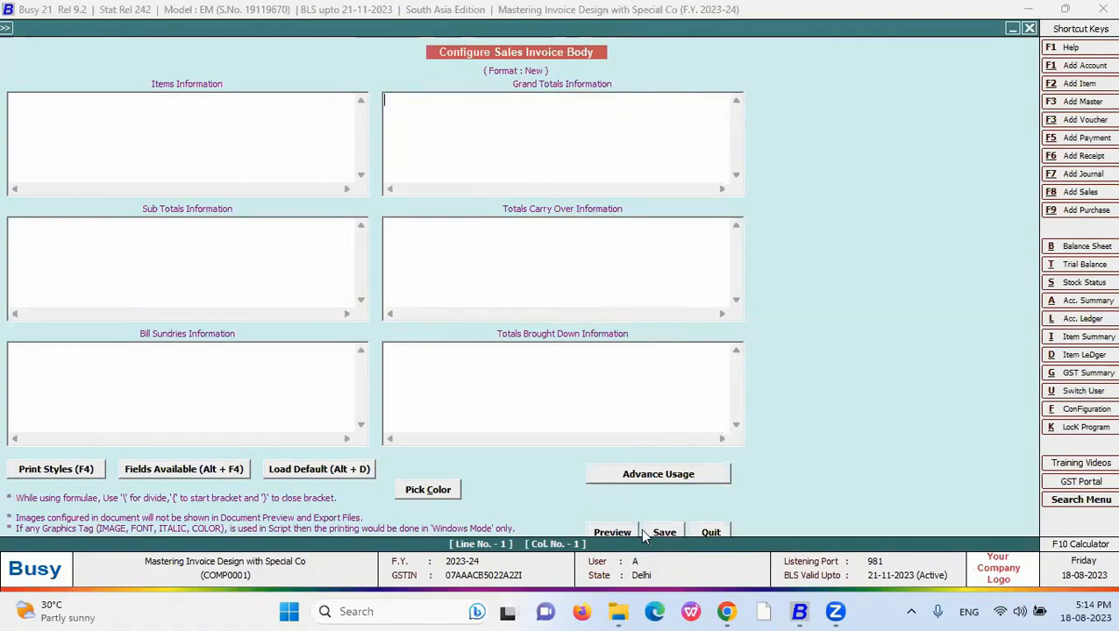
- Load the LOCAL default body formulas, inspect the Grand Totals data font line, then quit and reopen Body
key("alt+d")
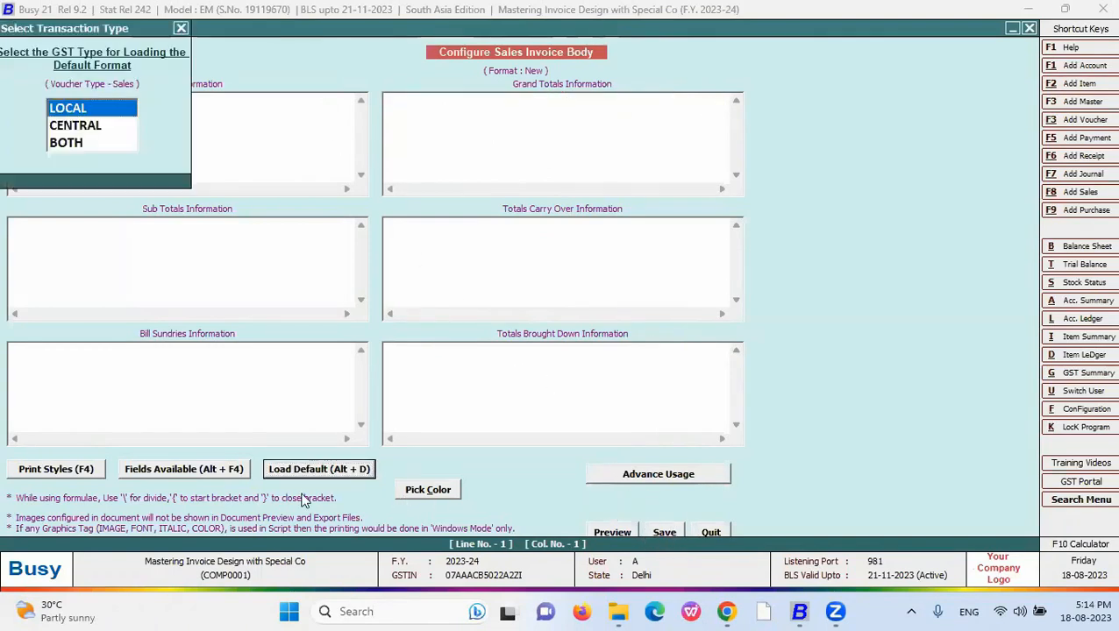
double_click(99, 108)
left_click_drag(419, 189, 577, 187)
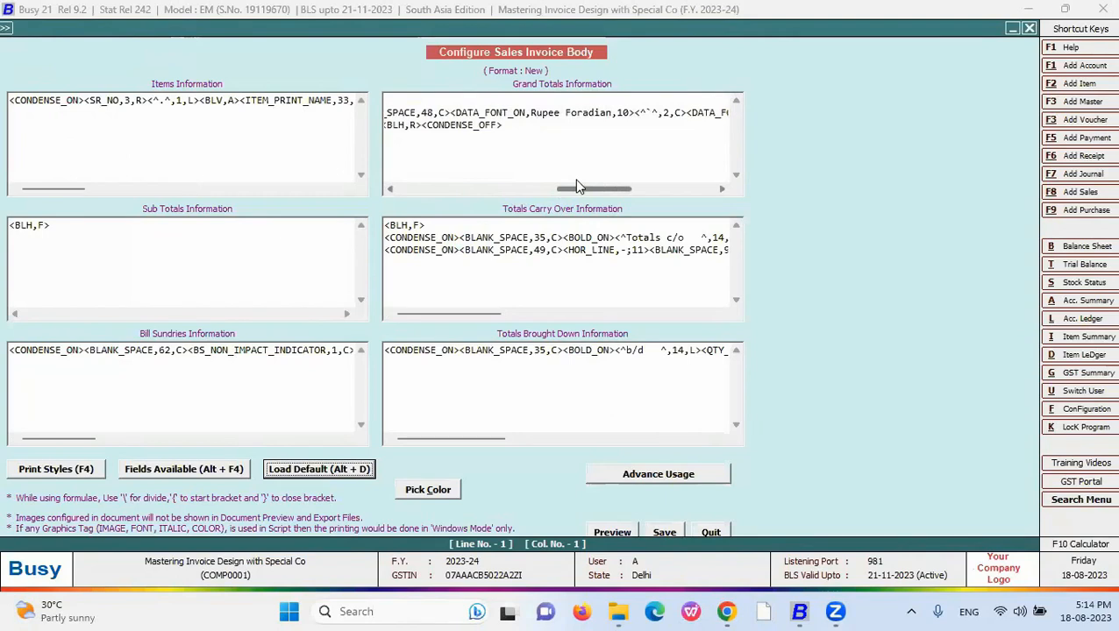
left_click(455, 109)
left_click_drag(453, 110, 650, 115)
left_click_drag(460, 190, 591, 189)
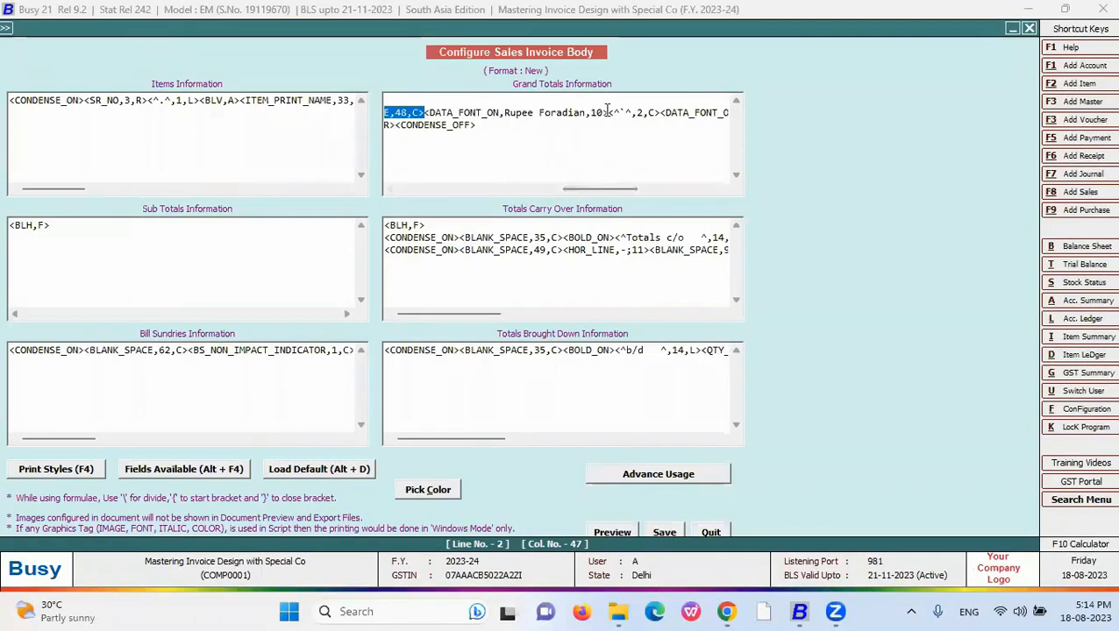
left_click_drag(660, 112, 424, 116)
left_click(709, 530)
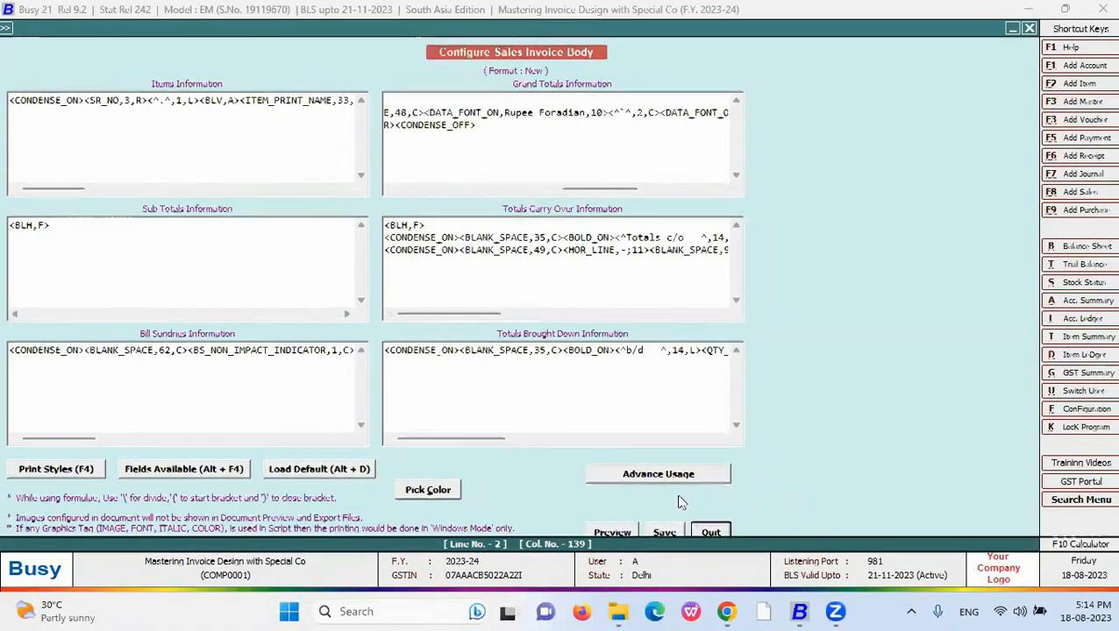
left_click(366, 263)
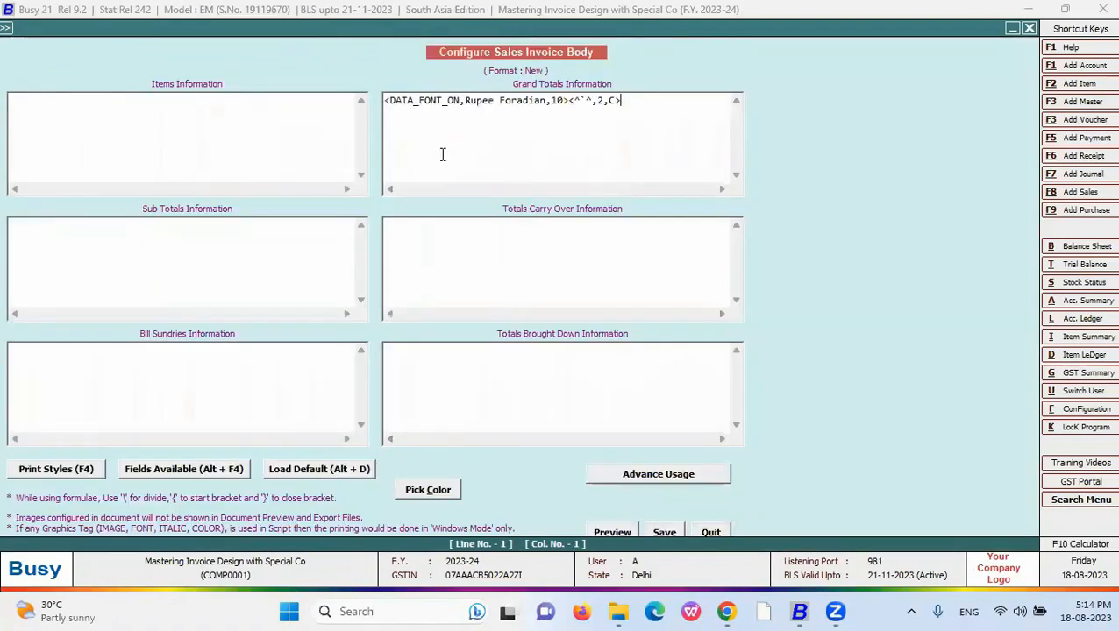
- Add DATA_FONT_OFF at the end of the Grand Totals line and save the Body formulas
left_click(442, 155)
left_click_drag(547, 101, 465, 101)
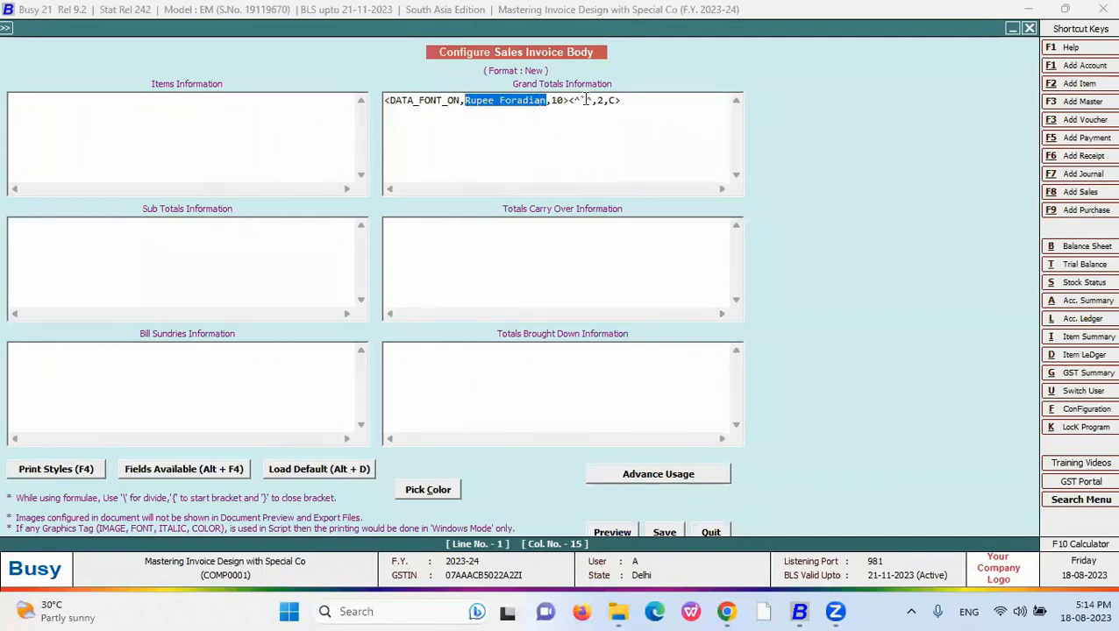
left_click_drag(587, 100, 581, 101)
left_click(624, 104)
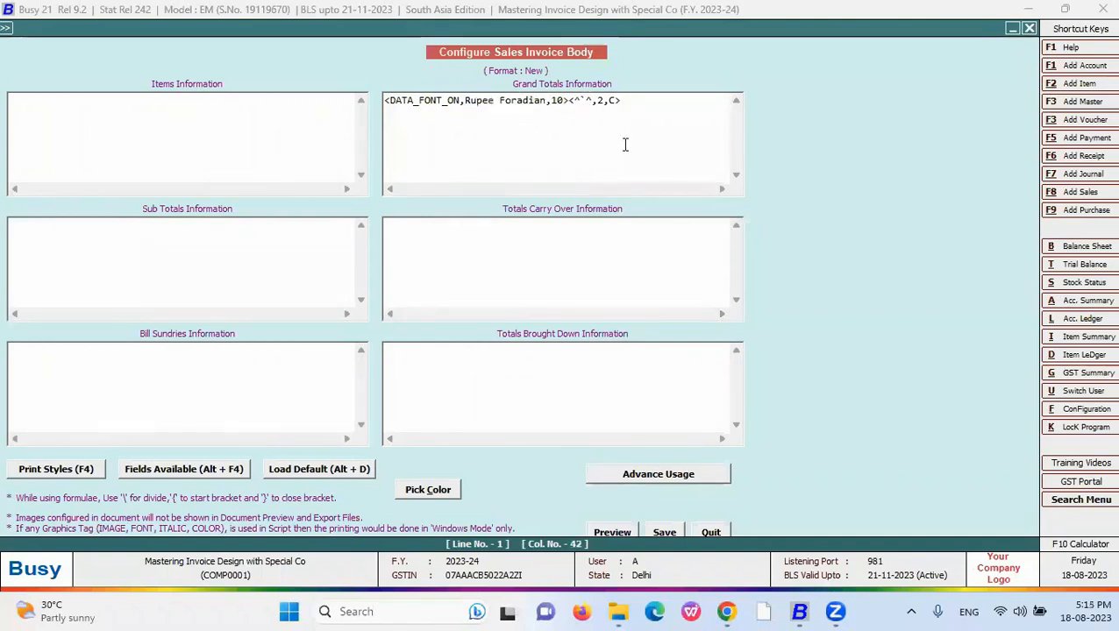
key("F4")
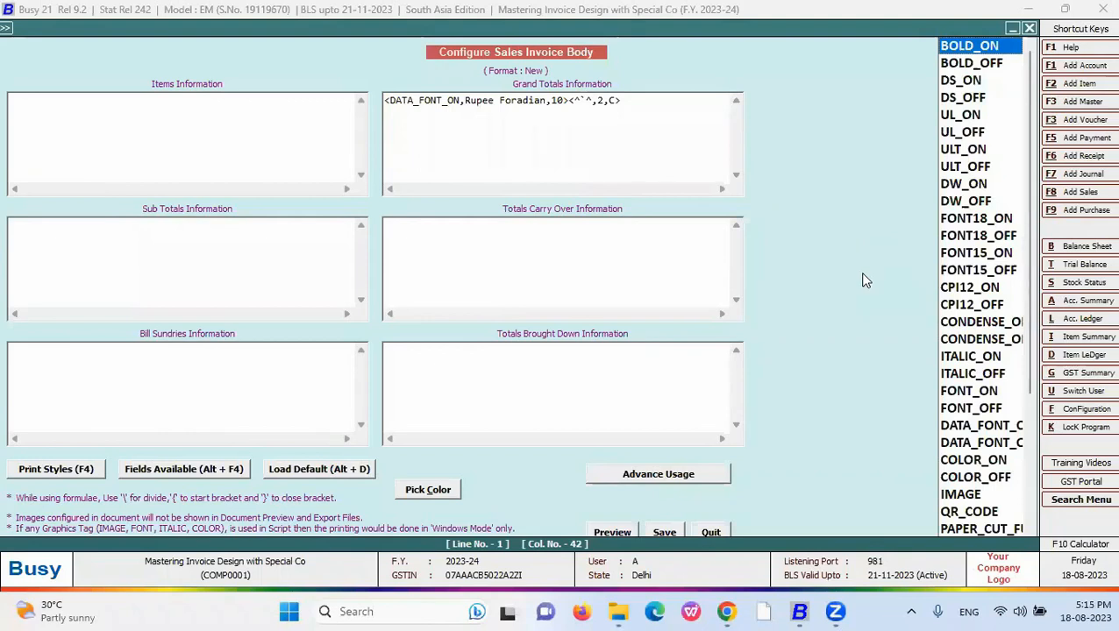
key("Down")
key("Down")
key("Down")
key("Down")
key("Down")
key("Down")
key("Down")
key("Down")
key("Down")
key("Down")
key("Down")
key("Down")
key("Down")
key("Down")
key("Down")
key("Down")
key("Down")
key("Down")
key("Down")
key("Down")
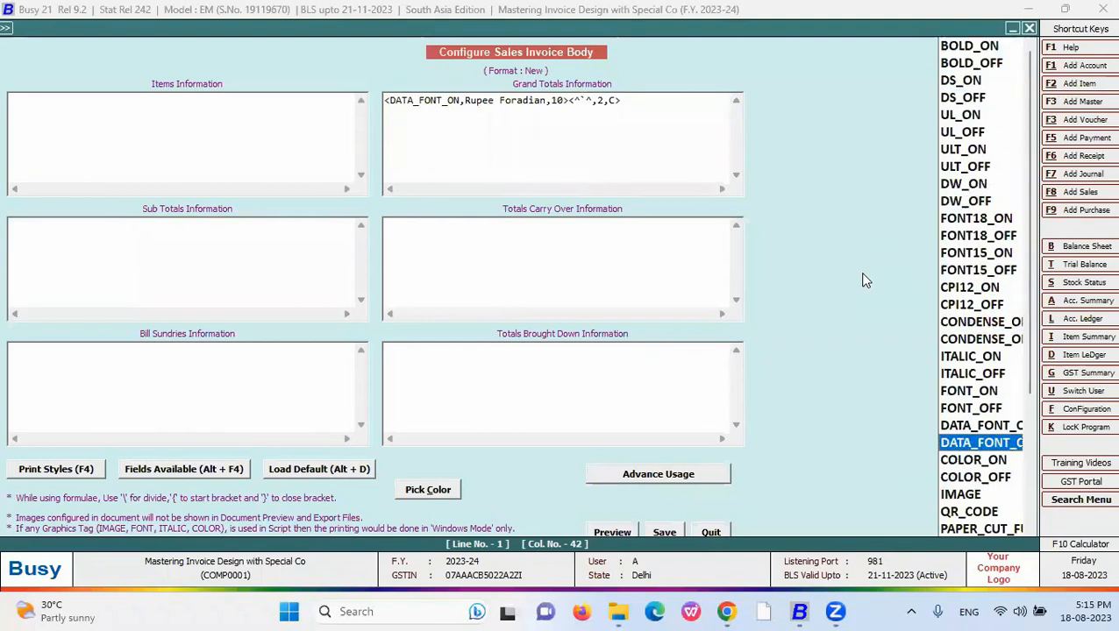
key("Return")
left_click(664, 534)
- Print-preview sales voucher 4 in the New format, scroll through it, and close the preview
key("alt+p")
key("Return")
key("Down")
key("Down")
key("Down")
key("Return")
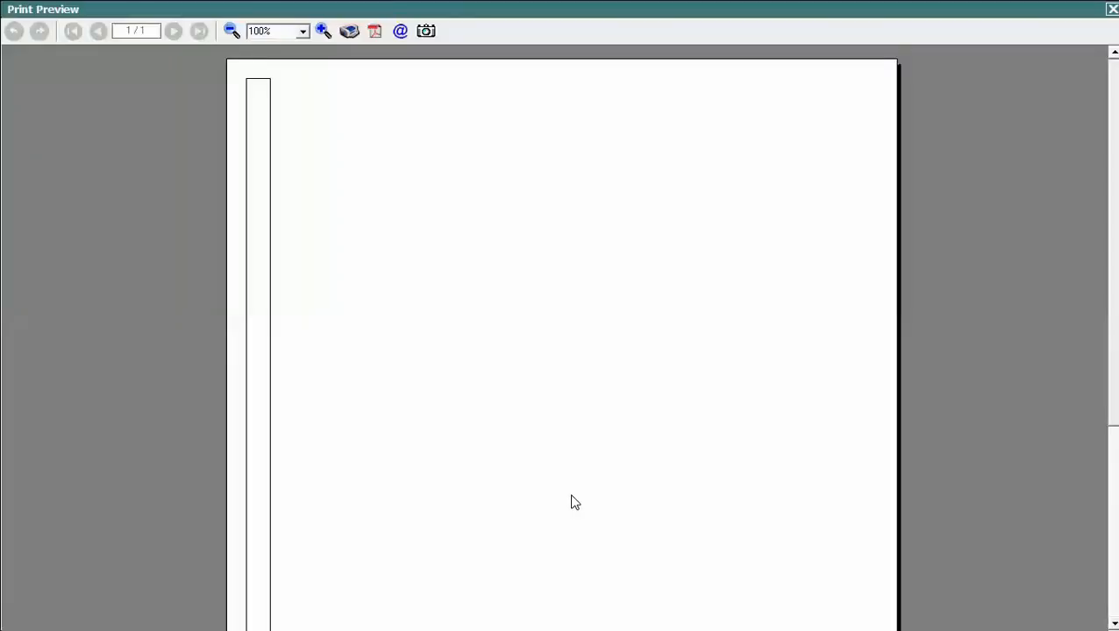
scroll(570, 503, "down", 5)
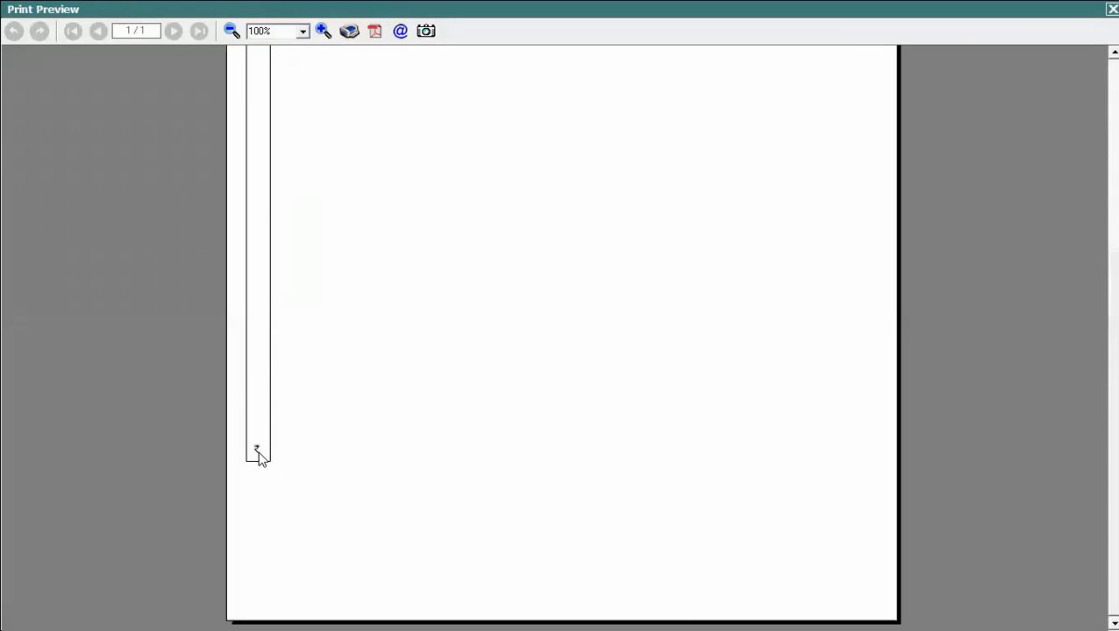
key("Escape")
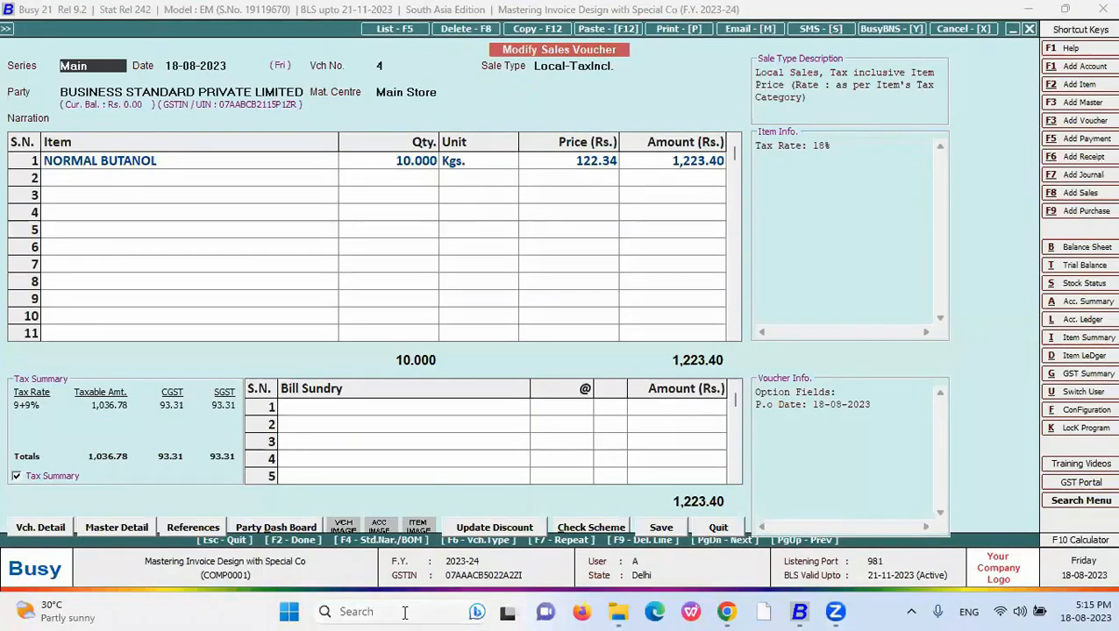
- Step through the Lines slides to the <BLV,A> and <BLV,F> tags, then return to the voucher
key("alt+Tab")
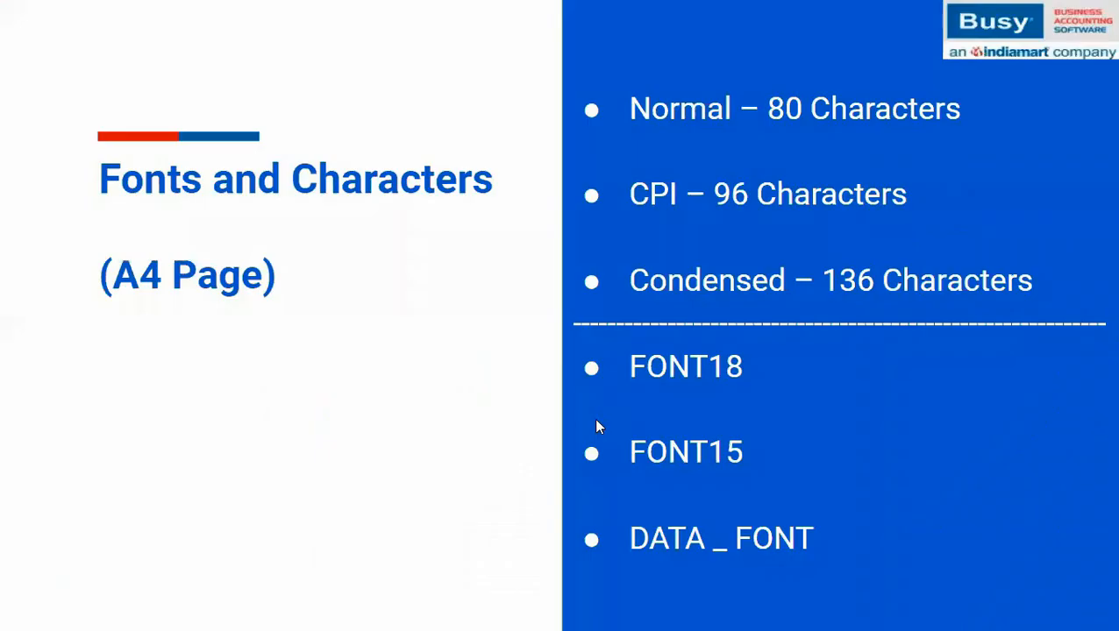
left_click(593, 422)
left_click(592, 421)
left_click(592, 422)
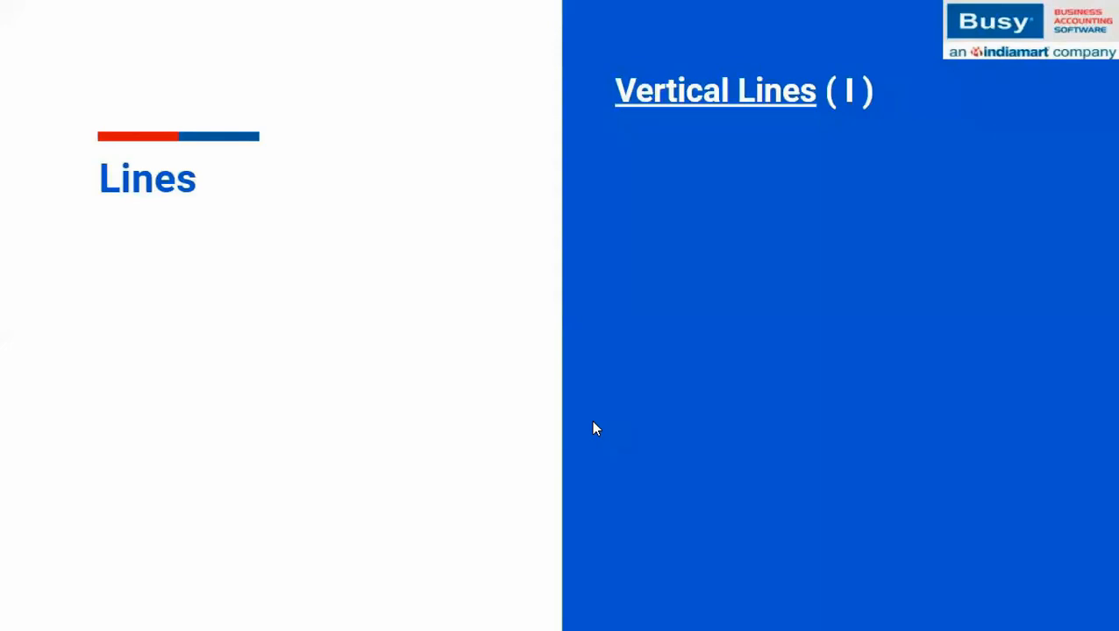
left_click(593, 428)
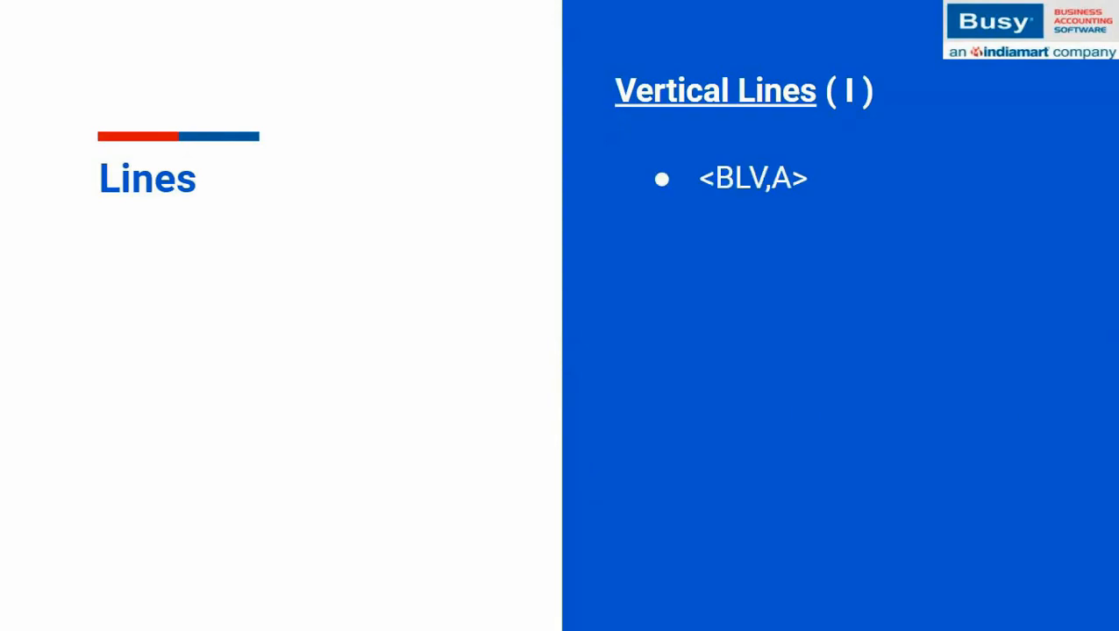
key("super")
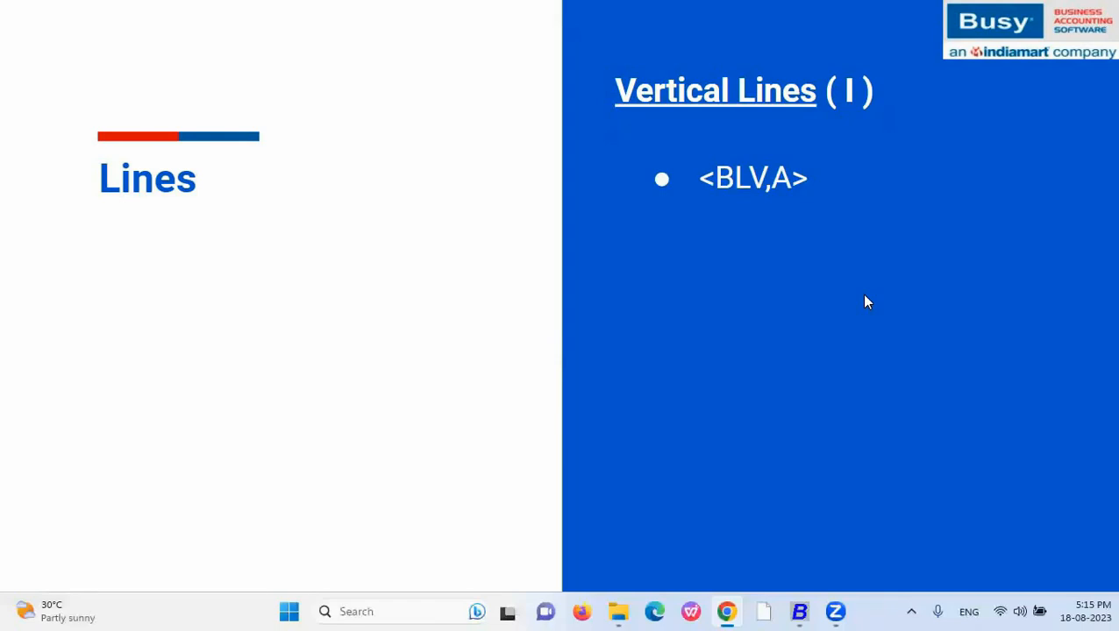
left_click(762, 224)
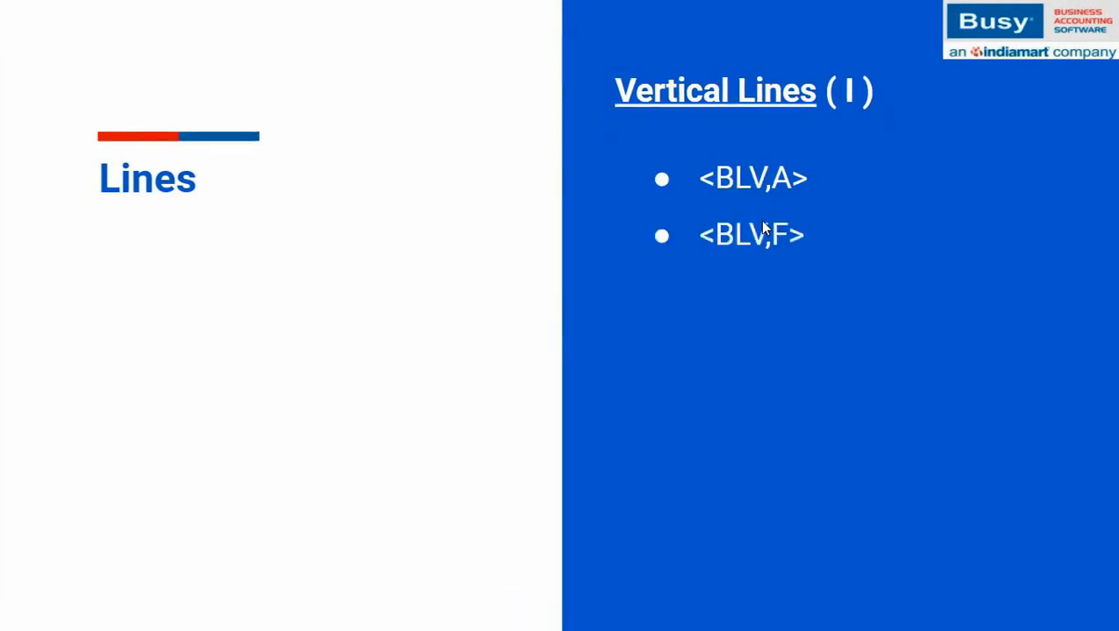
left_click(762, 223)
key("Left")
left_click(800, 611)
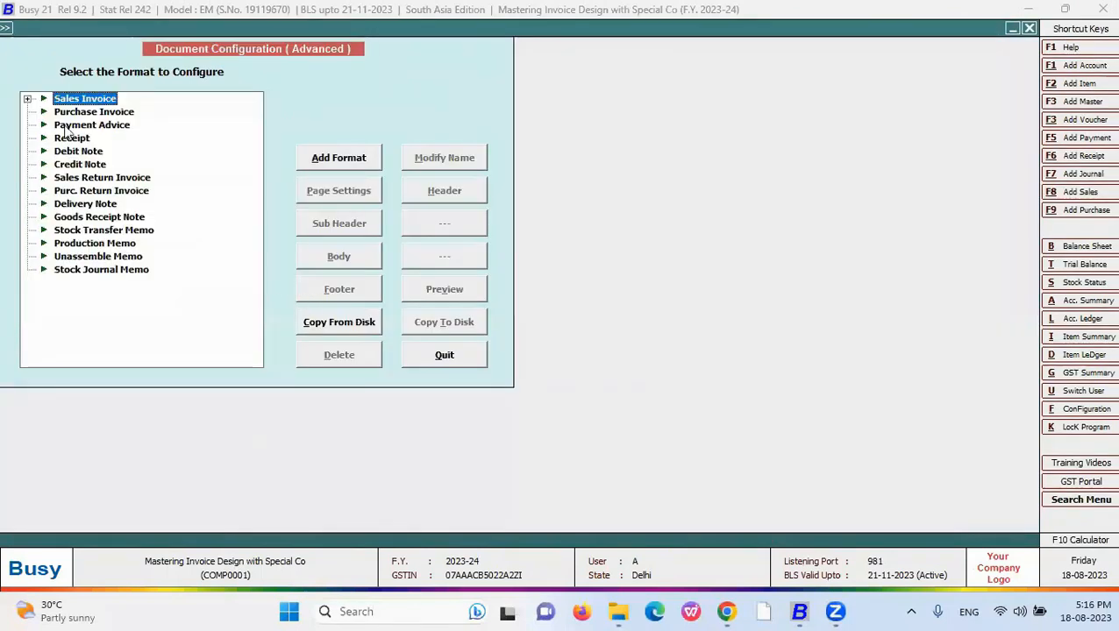
- Put <BLV,F> into the New sales invoice header and preview the full vertical line
left_click(29, 100)
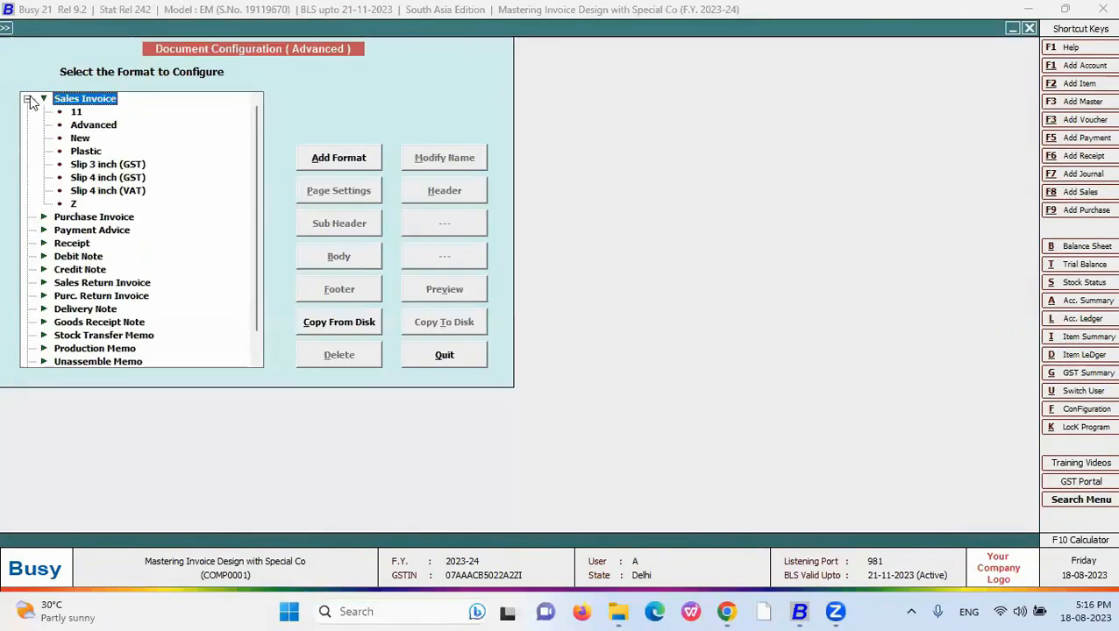
key("Down")
key("Down")
key("Down")
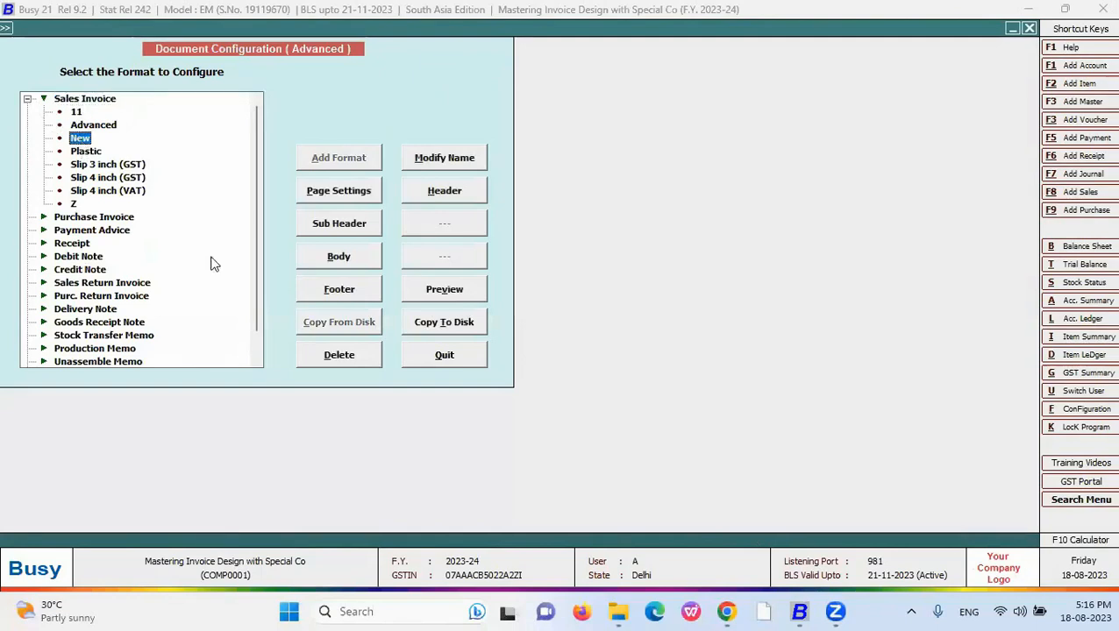
left_click(430, 199)
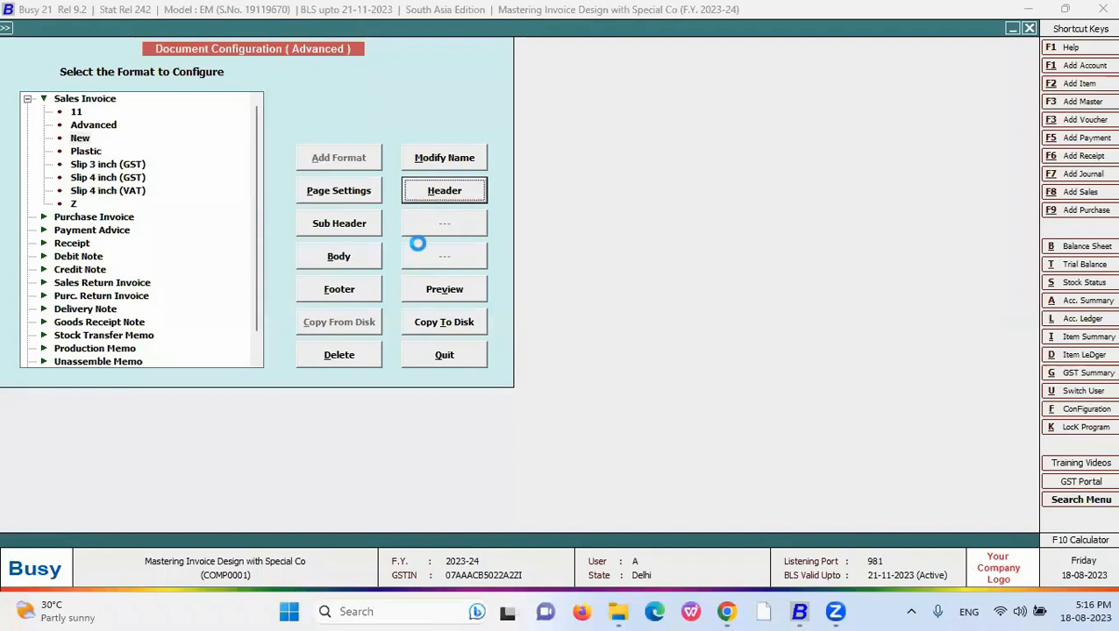
type("<")
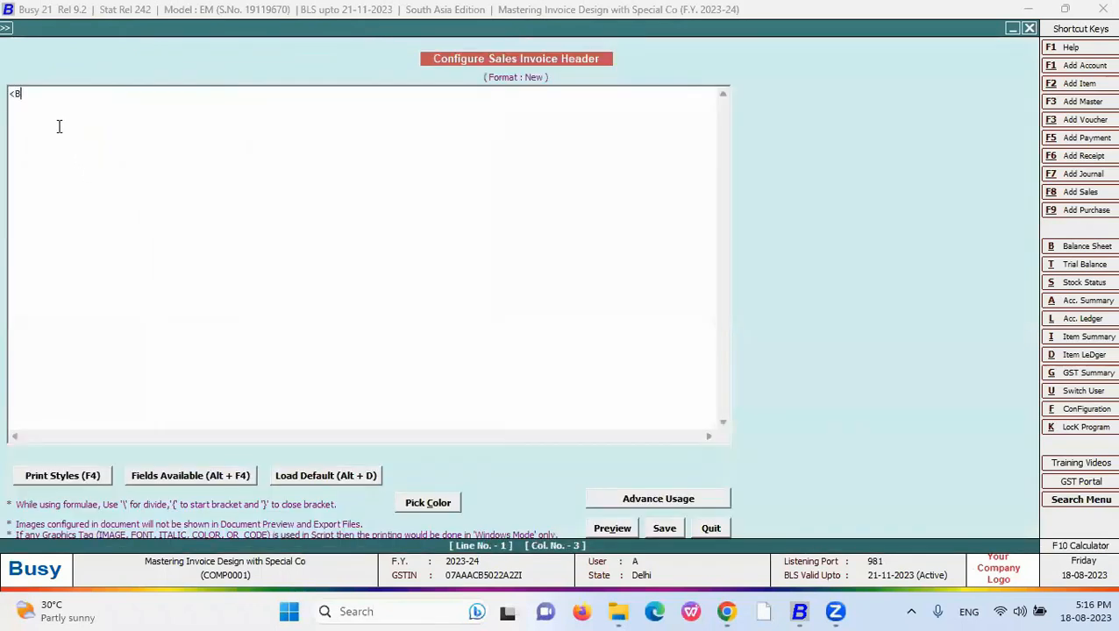
type("BLV,F>")
left_click(622, 528)
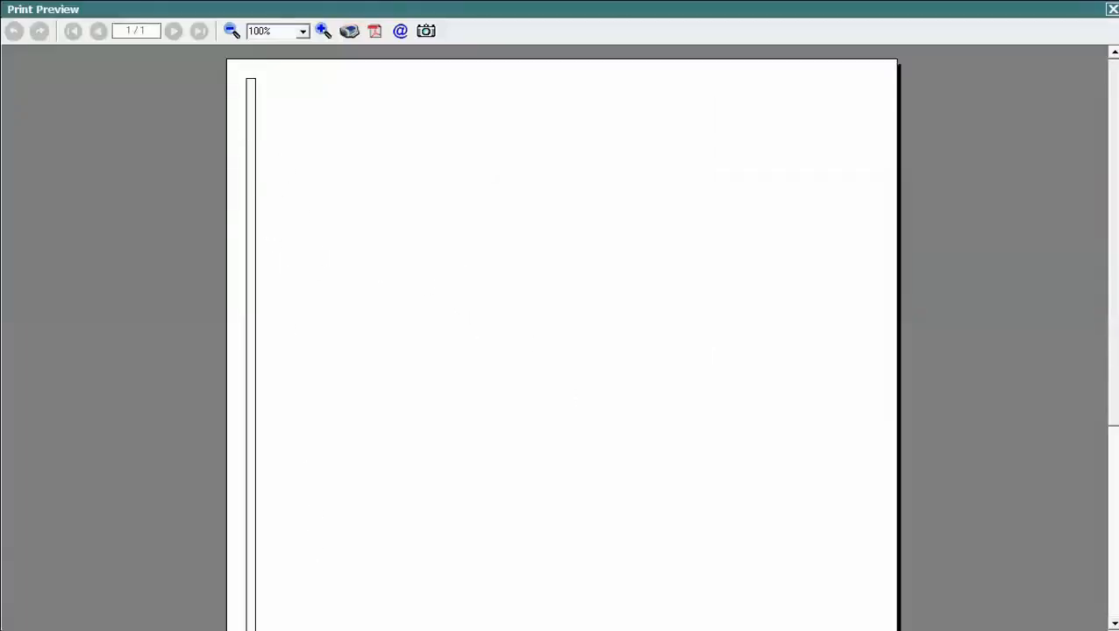
key("Escape")
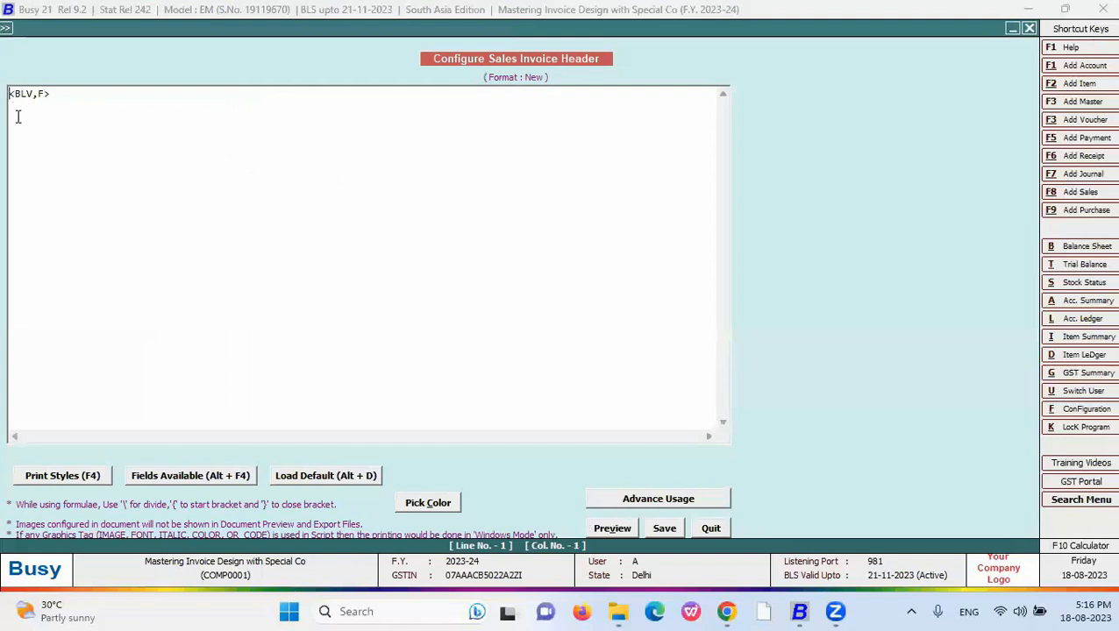
left_click(84, 479)
key("Escape")
left_click(660, 342)
left_click(224, 478)
double_click(833, 379)
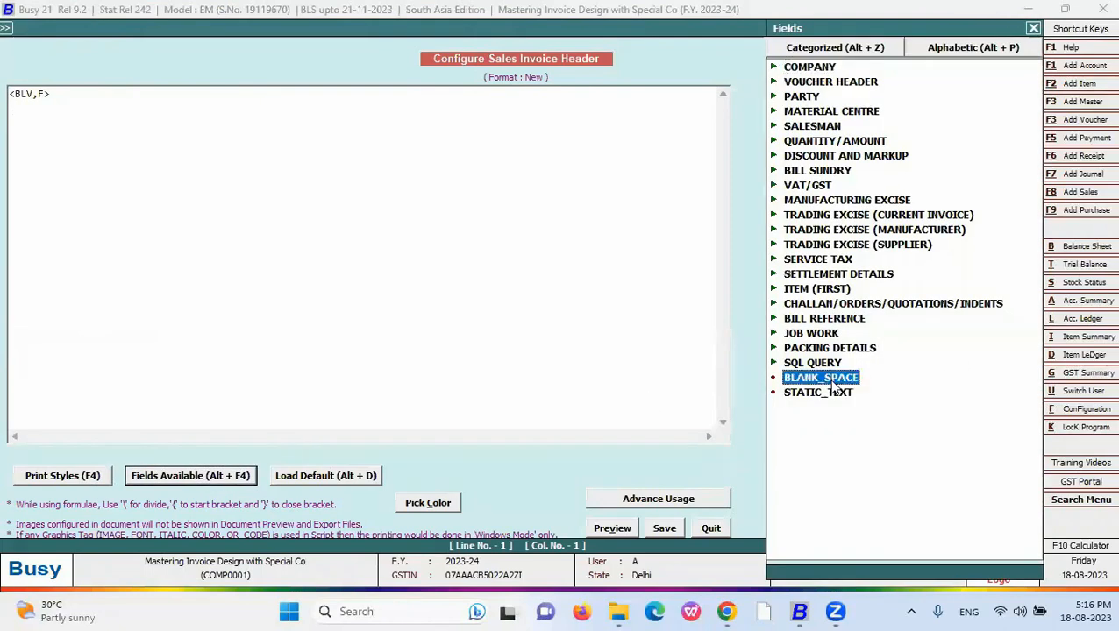
left_click(86, 95)
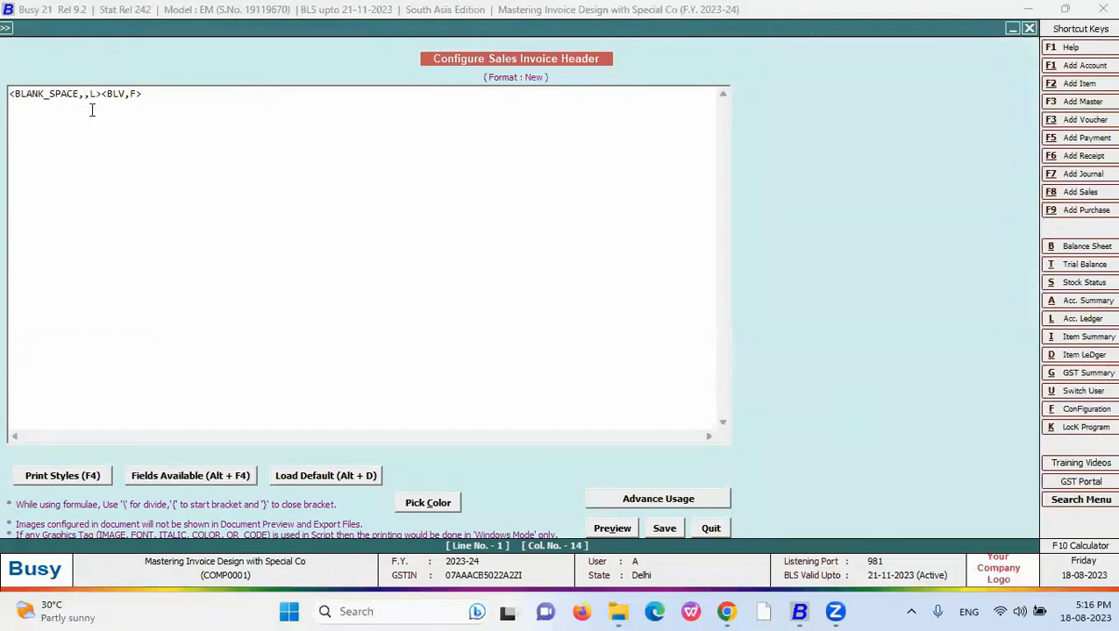
type("30")
left_click(618, 530)
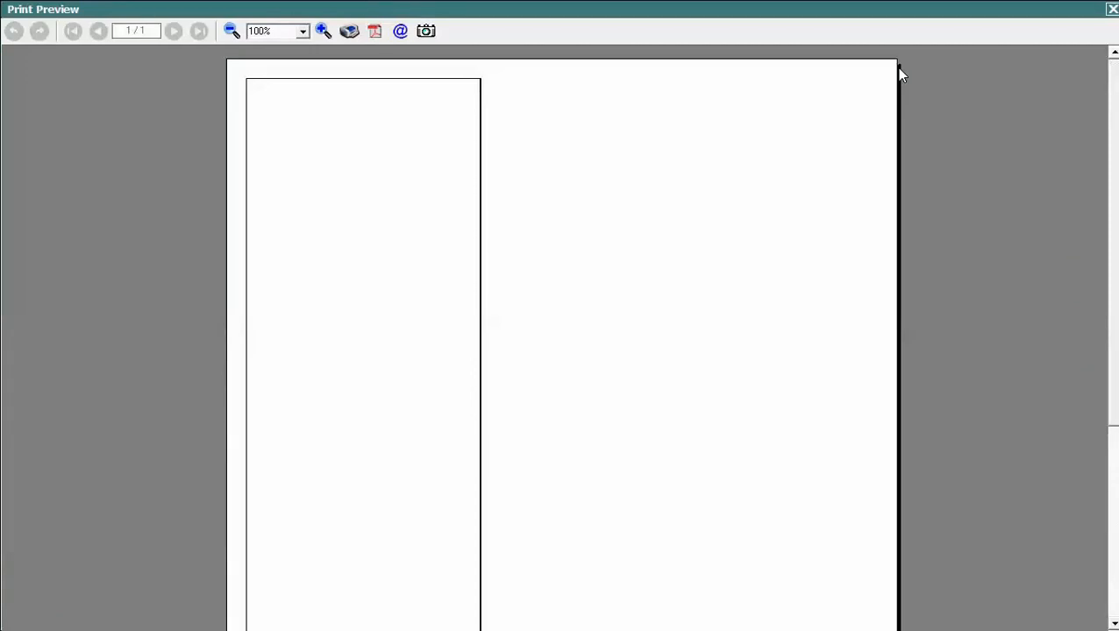
key("Escape")
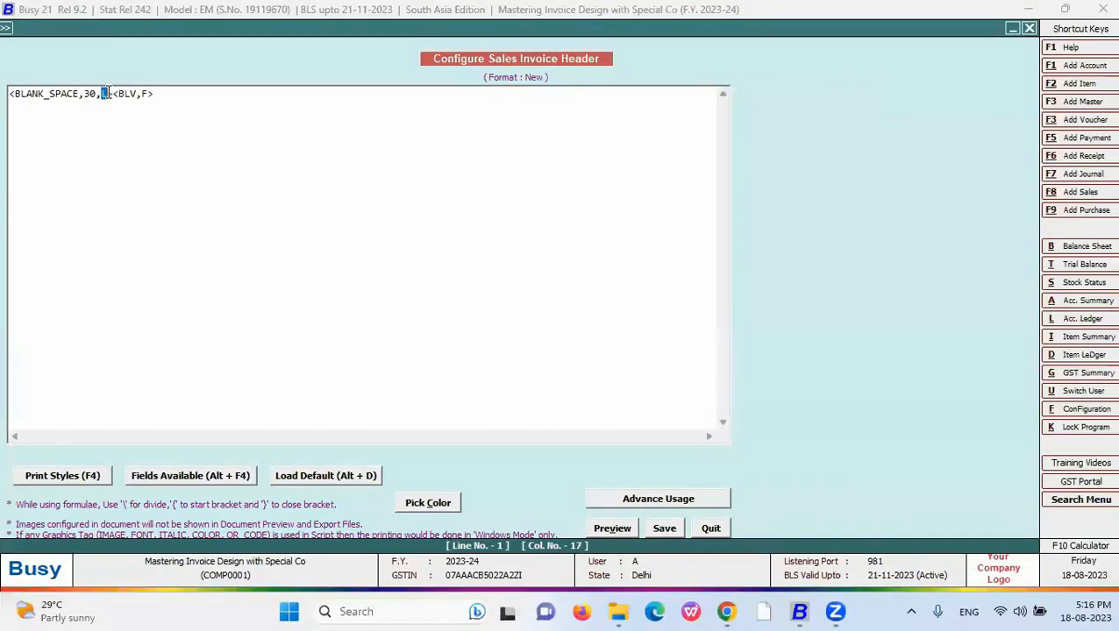
key("Left")
key("shift+Left")
key("shift+Left")
left_click_drag(112, 94, 8, 93)
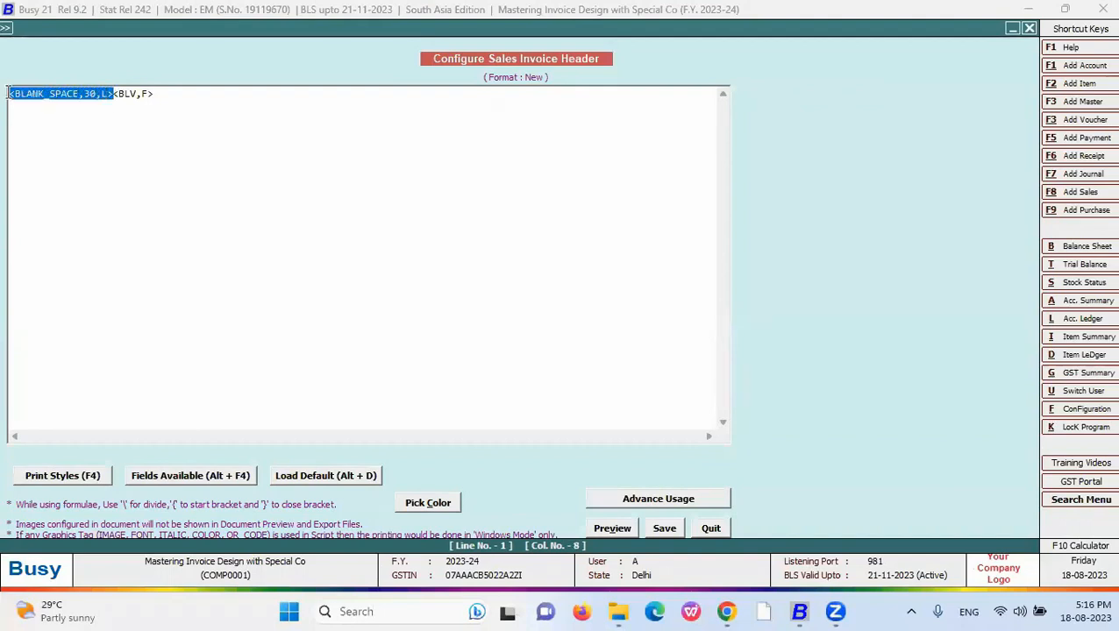
key("Delete")
- Change the header tag to <BLV,A>, preview it, then confirm reloading the default header script
left_click(53, 101)
left_click_drag(45, 94, 38, 94)
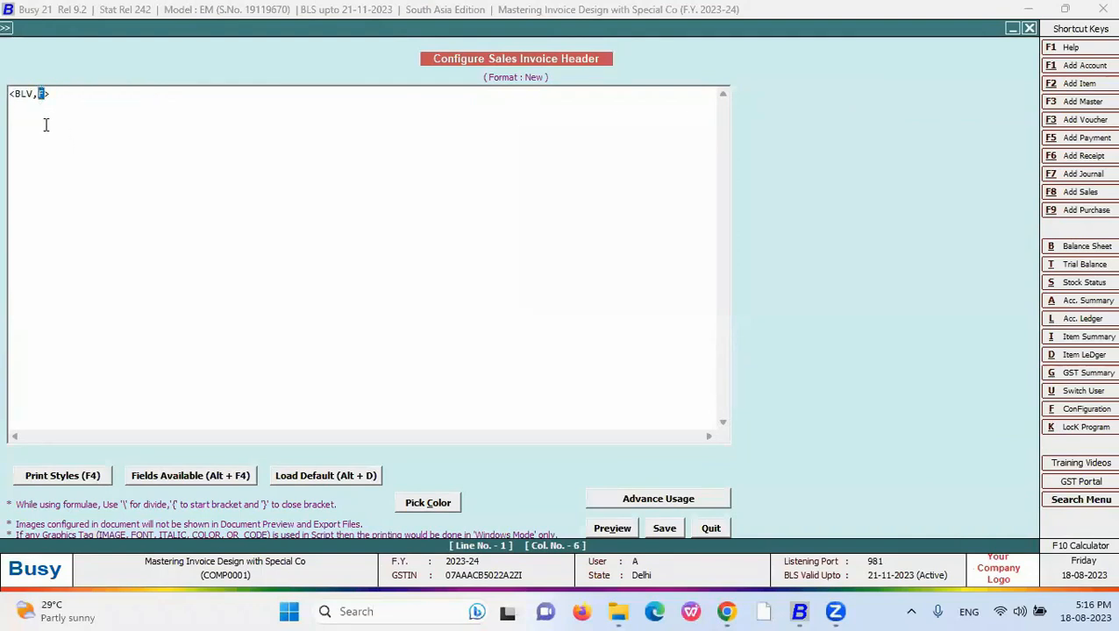
type("A")
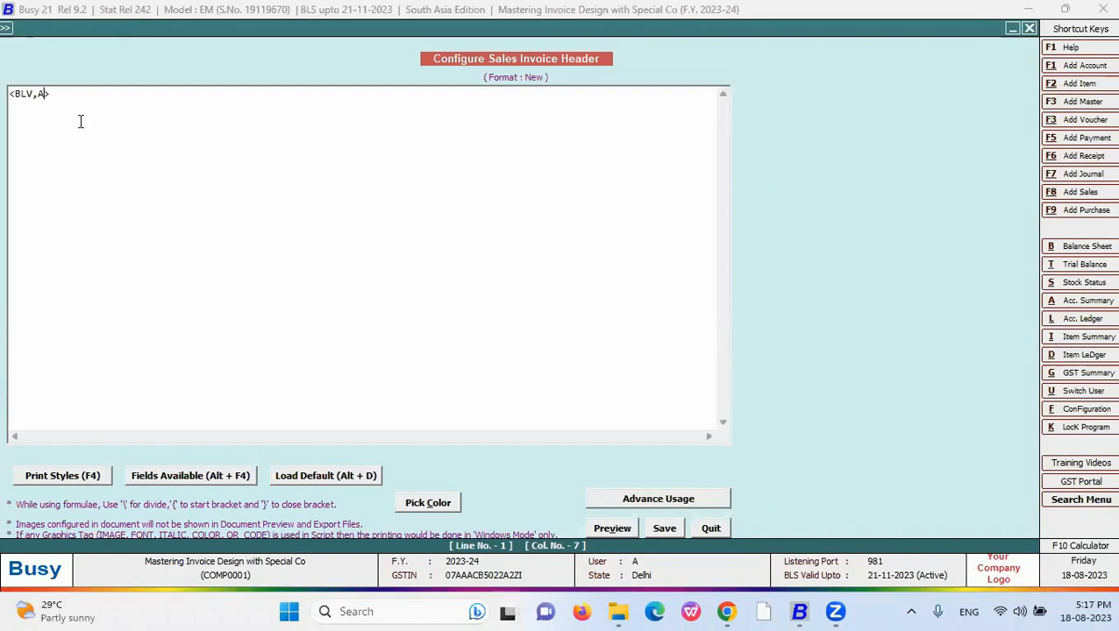
left_click(85, 114)
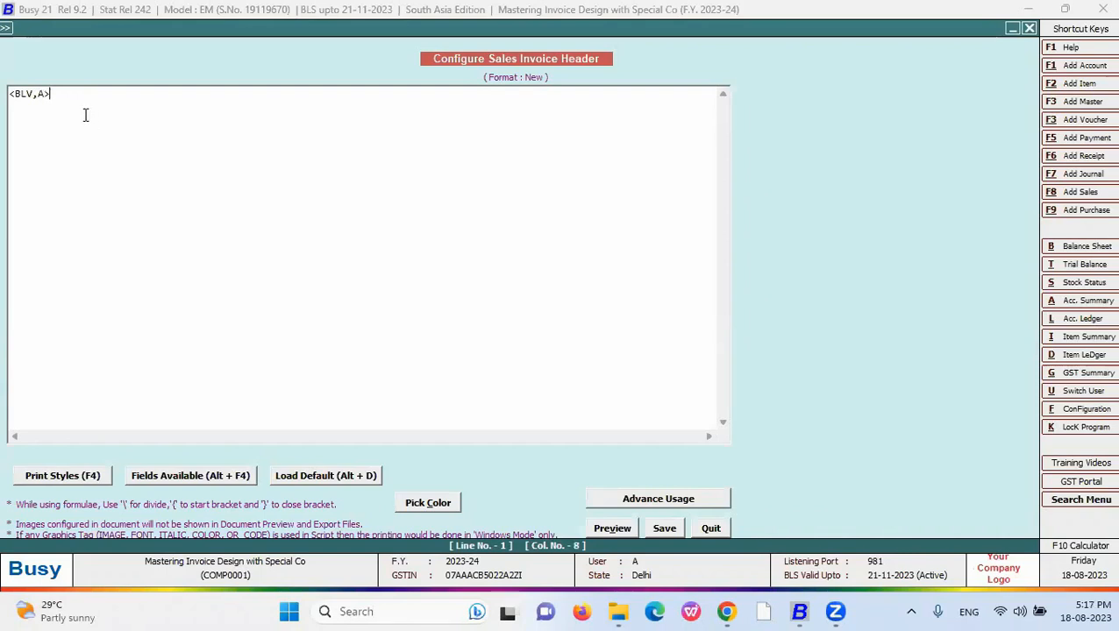
left_click(624, 528)
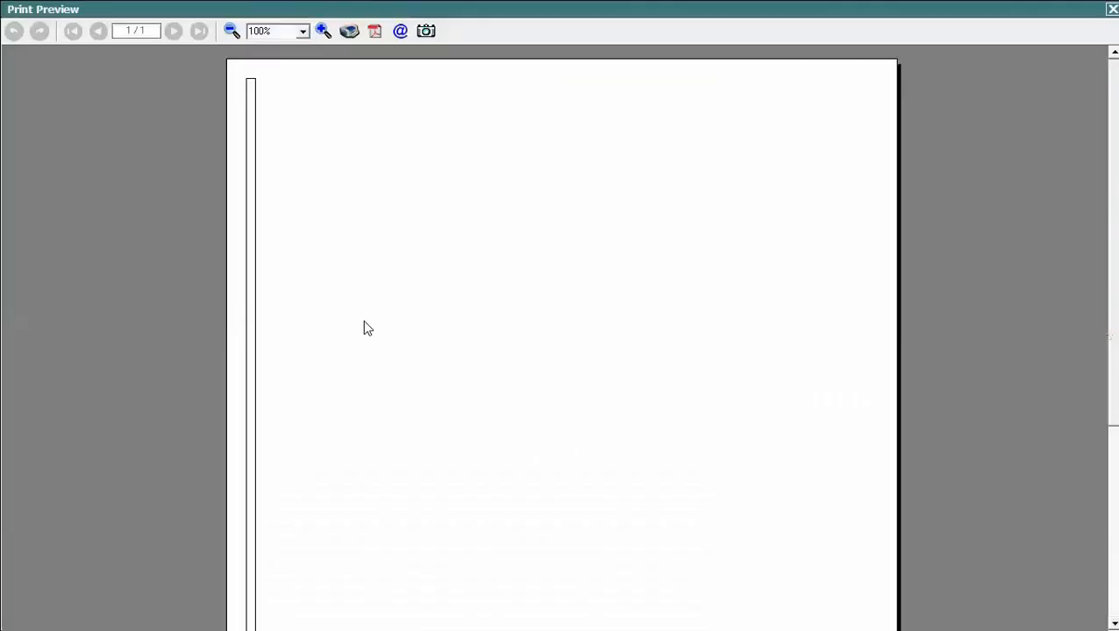
left_click(1112, 8)
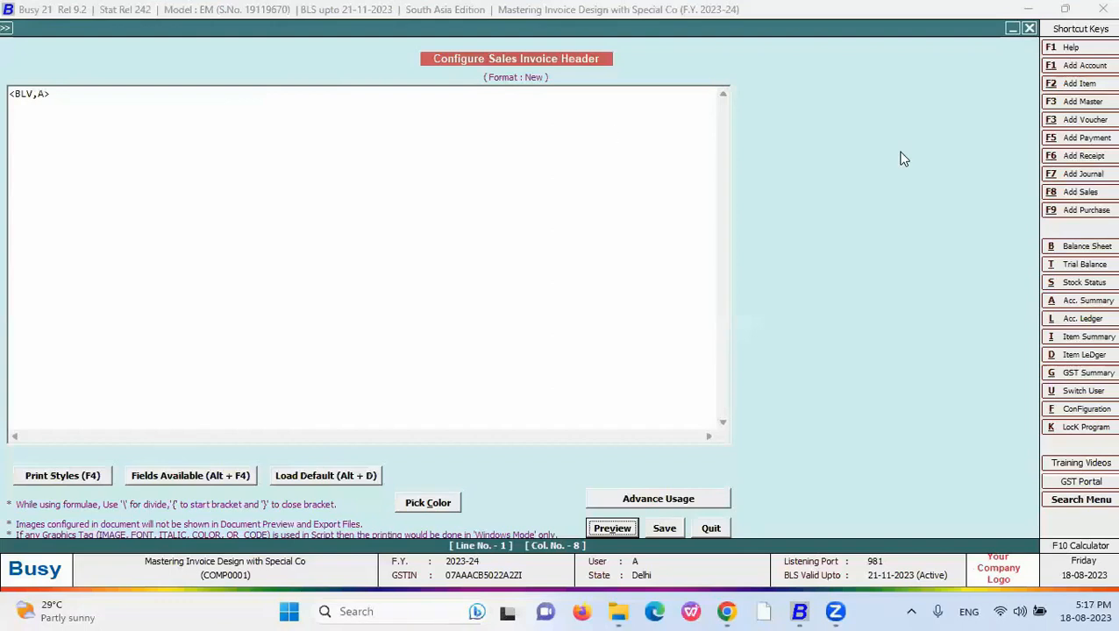
left_click(360, 475)
left_click(601, 347)
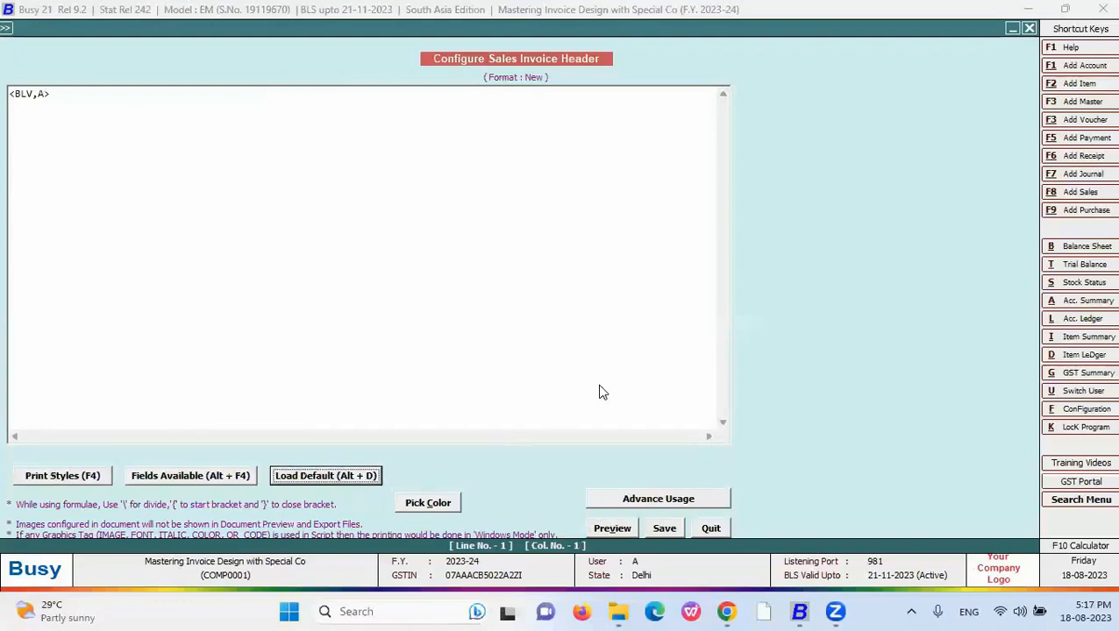
- Load the default header for the transaction type and change line 11's <BLH,F> to <BLV,A>, then preview
left_click(94, 145)
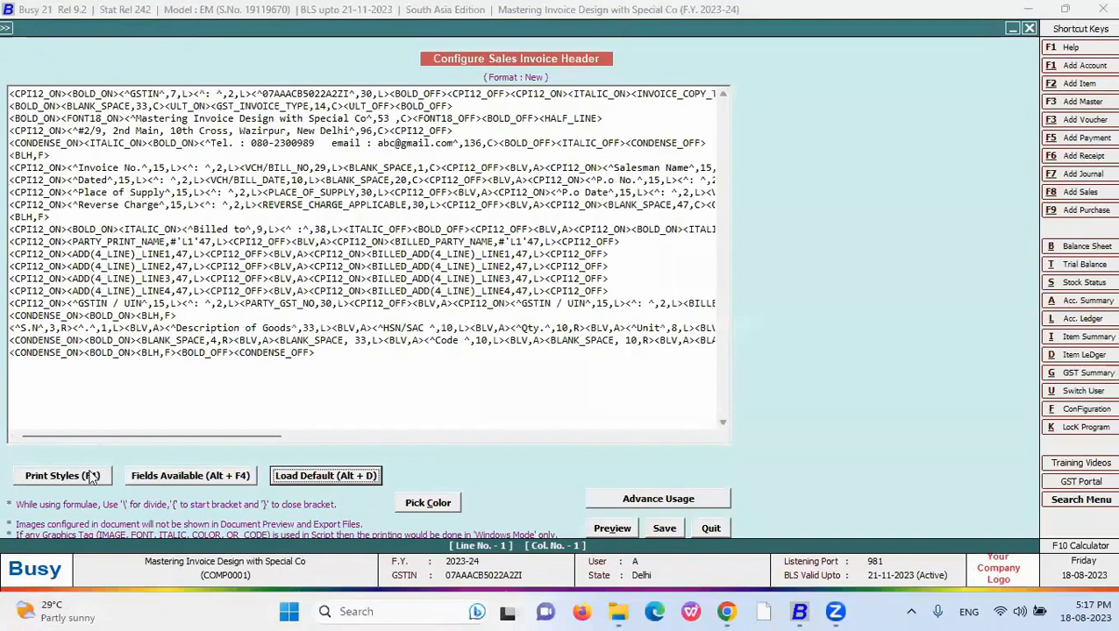
left_click_drag(177, 315, 138, 317)
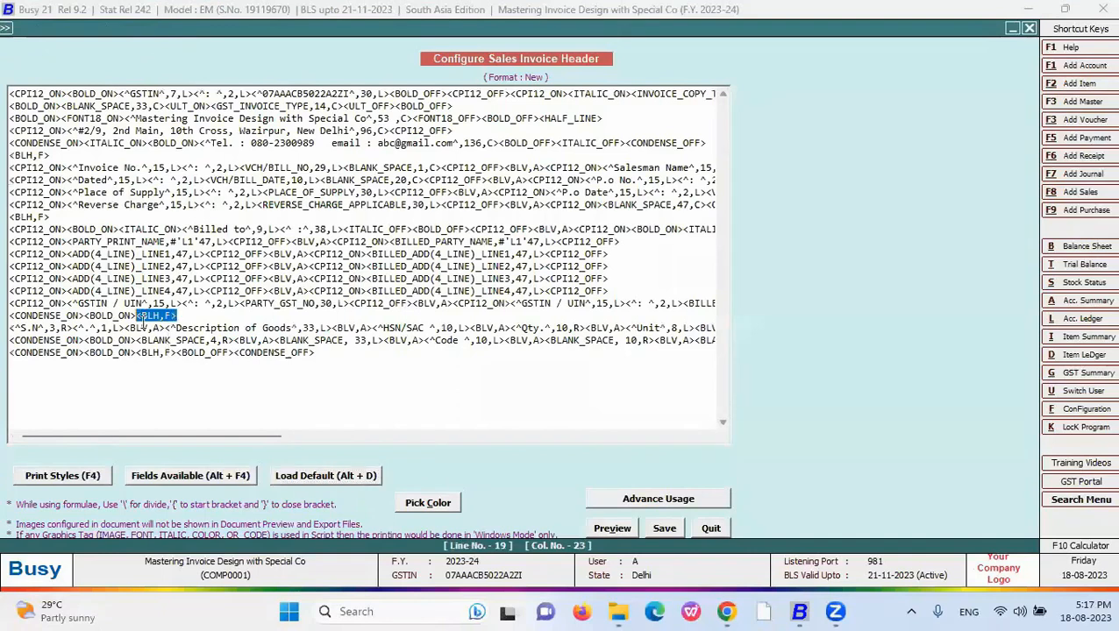
mouse_move(50, 215)
left_mouse_down()
mouse_move(9, 216)
mouse_move(37, 219)
left_mouse_up()
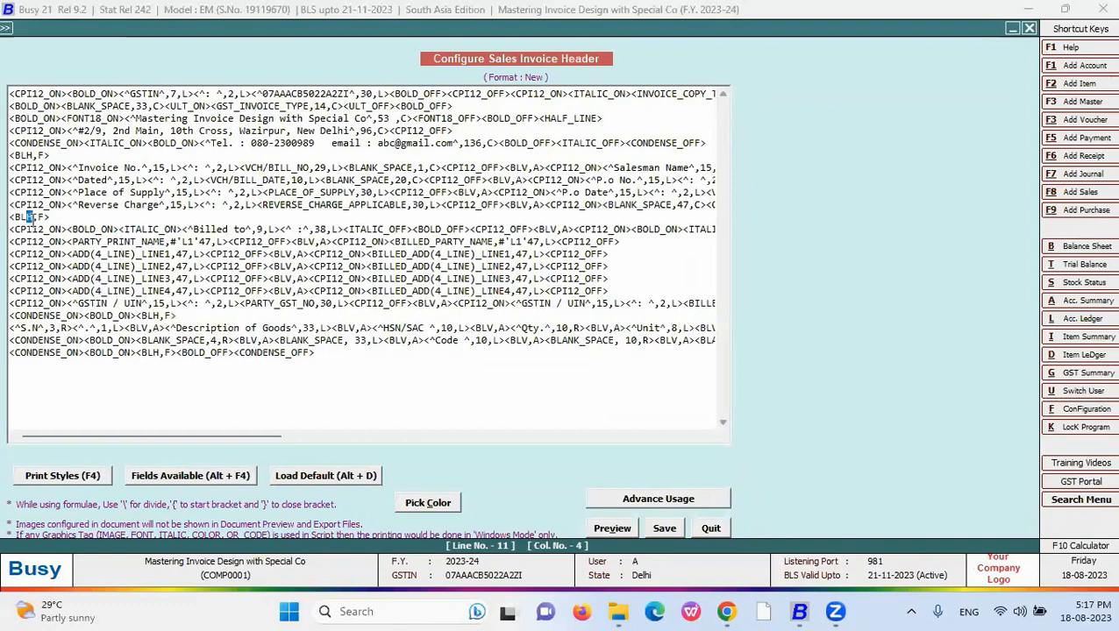
type("V")
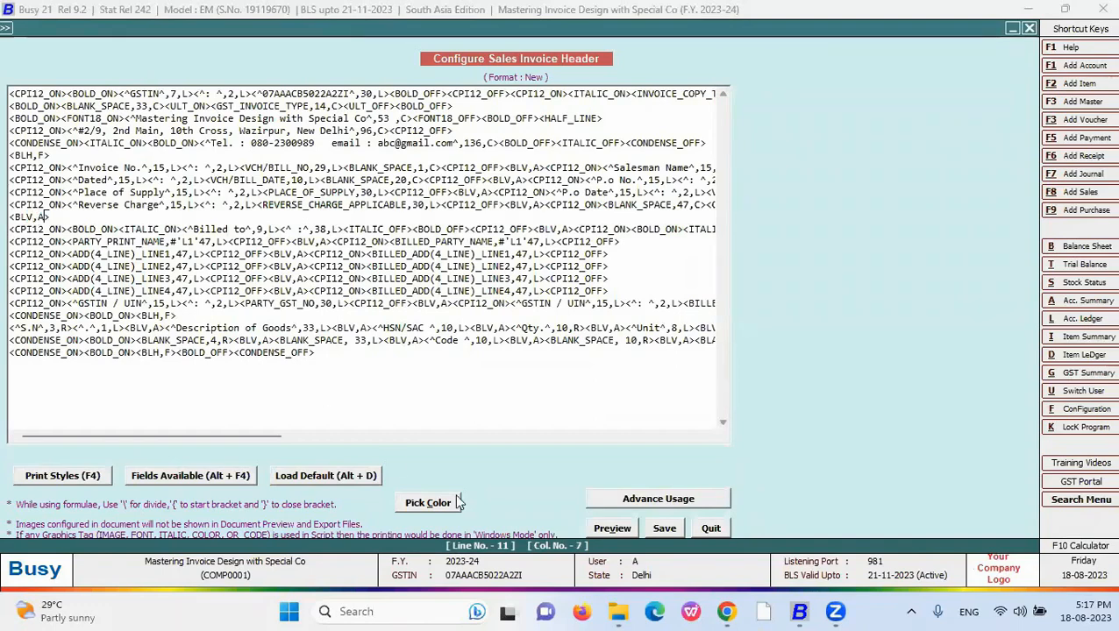
left_click(612, 527)
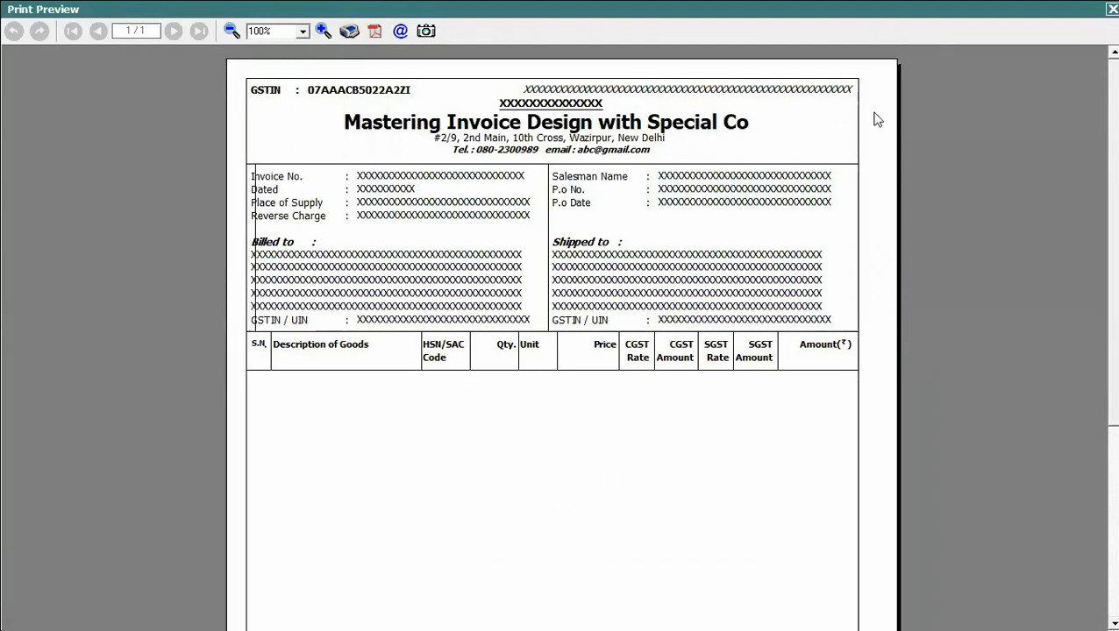
key("Escape")
- Move the <BLV,A> line to a new last line of the script and preview it
left_click_drag(51, 216, 10, 216)
key("ctrl+c")
key("Delete")
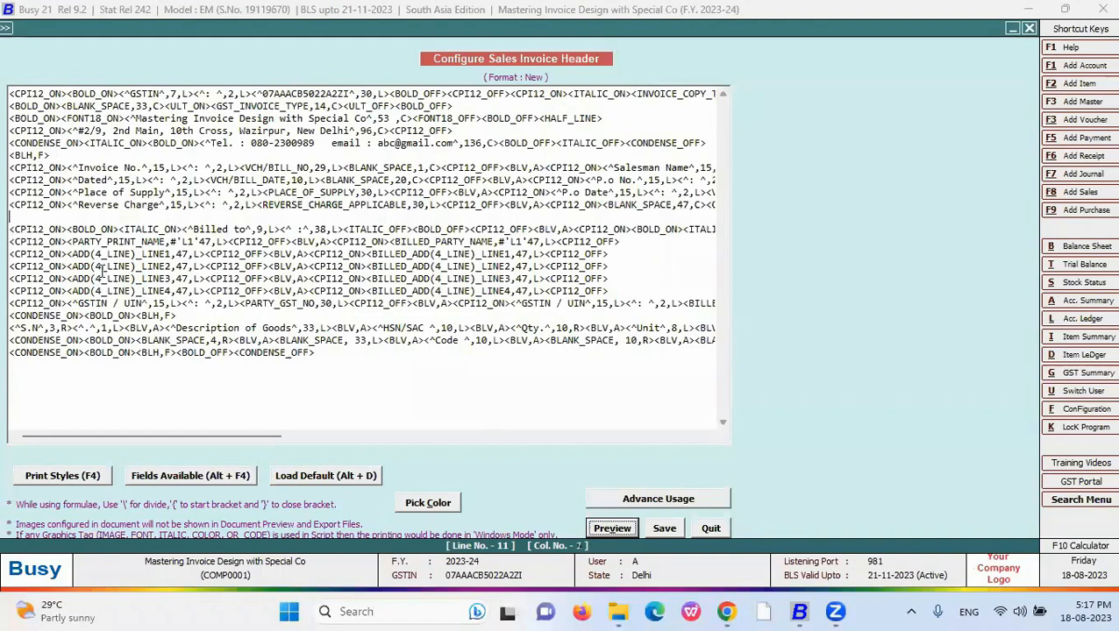
key("Delete")
left_click(314, 341)
key("Return")
key("ctrl+v")
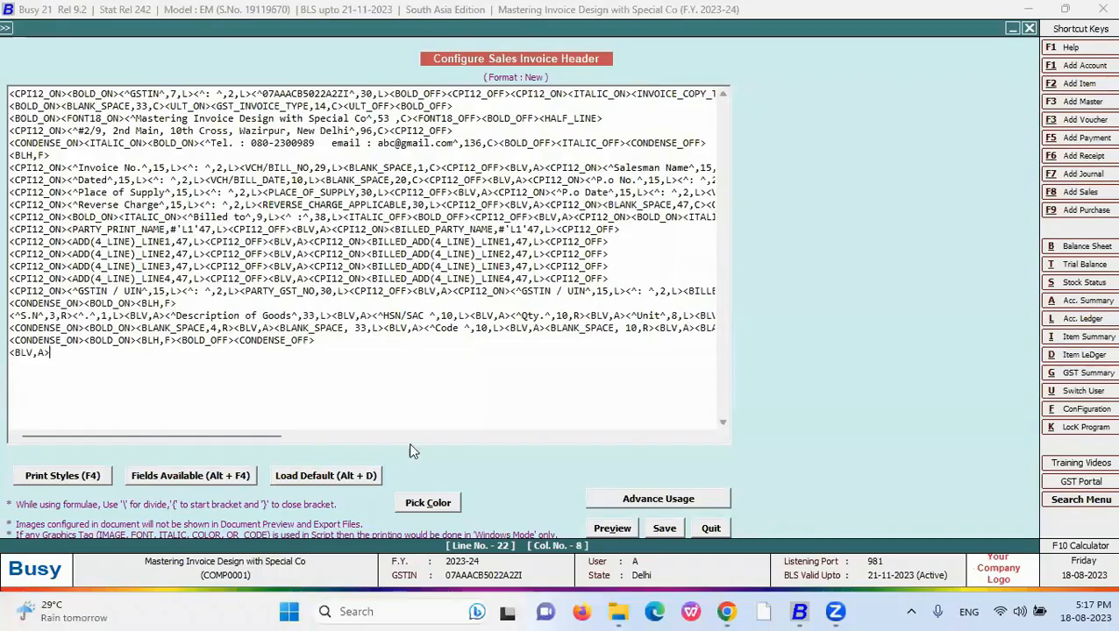
scroll(557, 292, "down", 3)
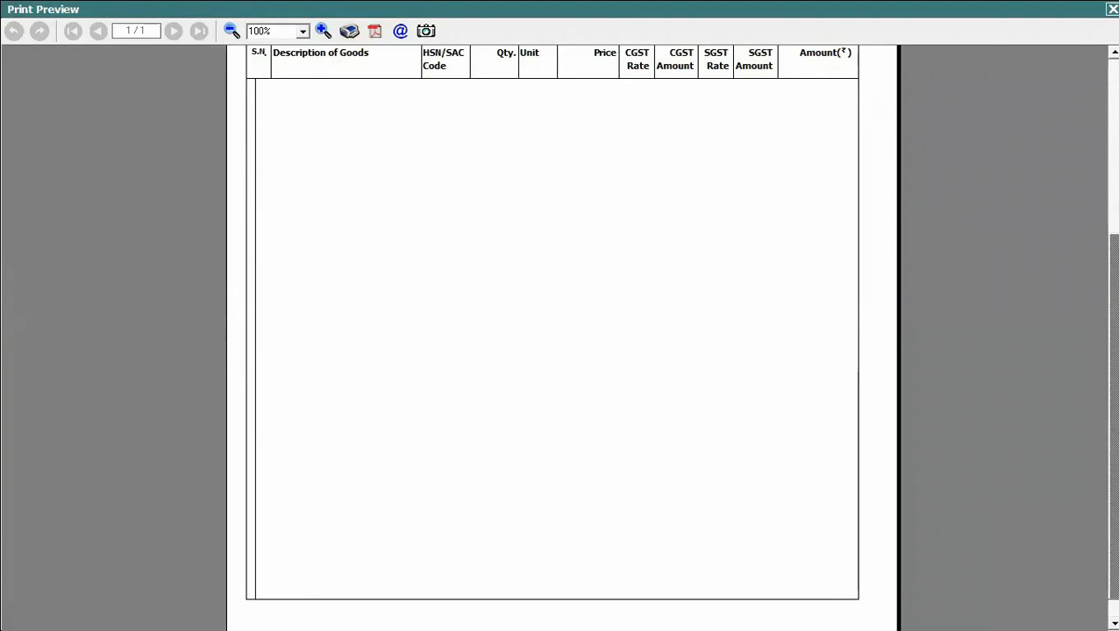
key("Escape")
left_click(43, 353)
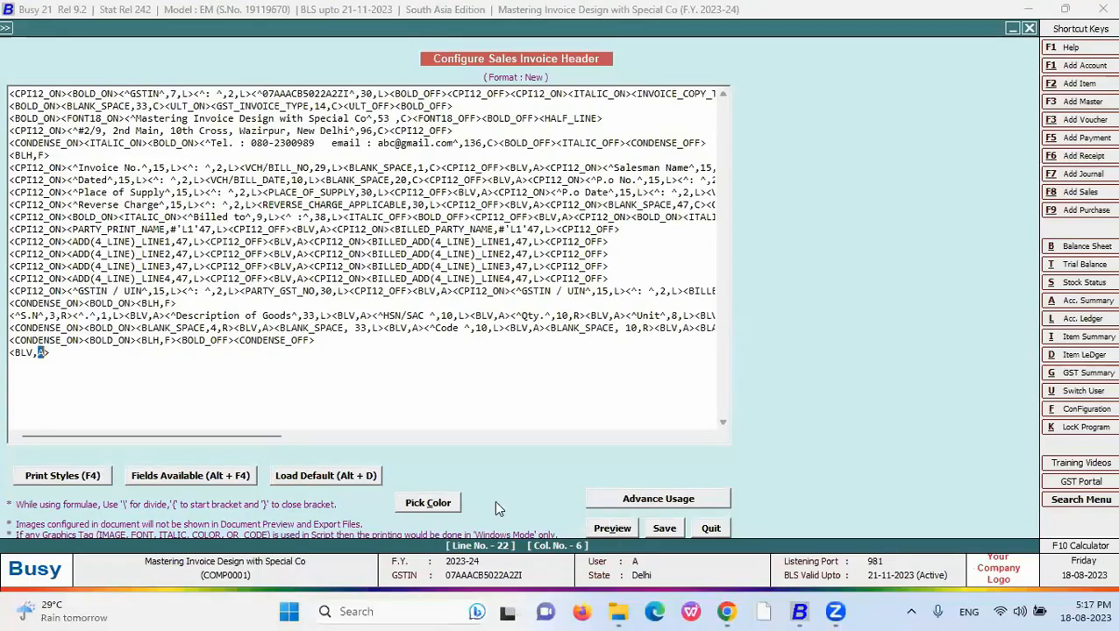
- Reveal the Lines slide's <BLH,A>, <BLH,F>, <BLH,L> and <BLH,R> bullets, then leave the slideshow
key("alt+Tab")
key("alt+Tab")
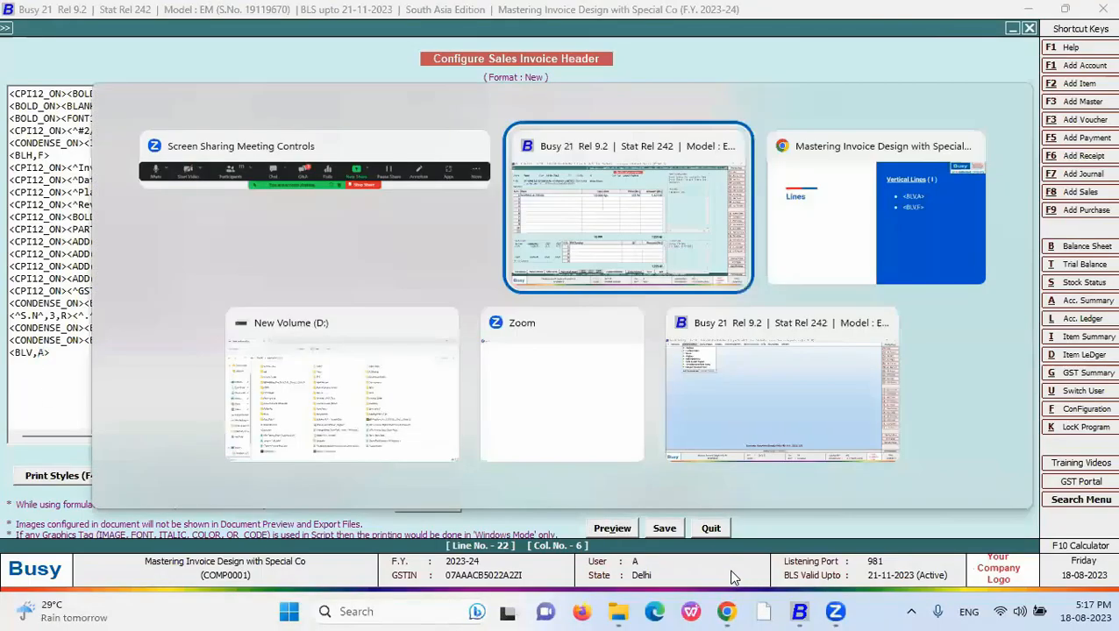
left_click(724, 513)
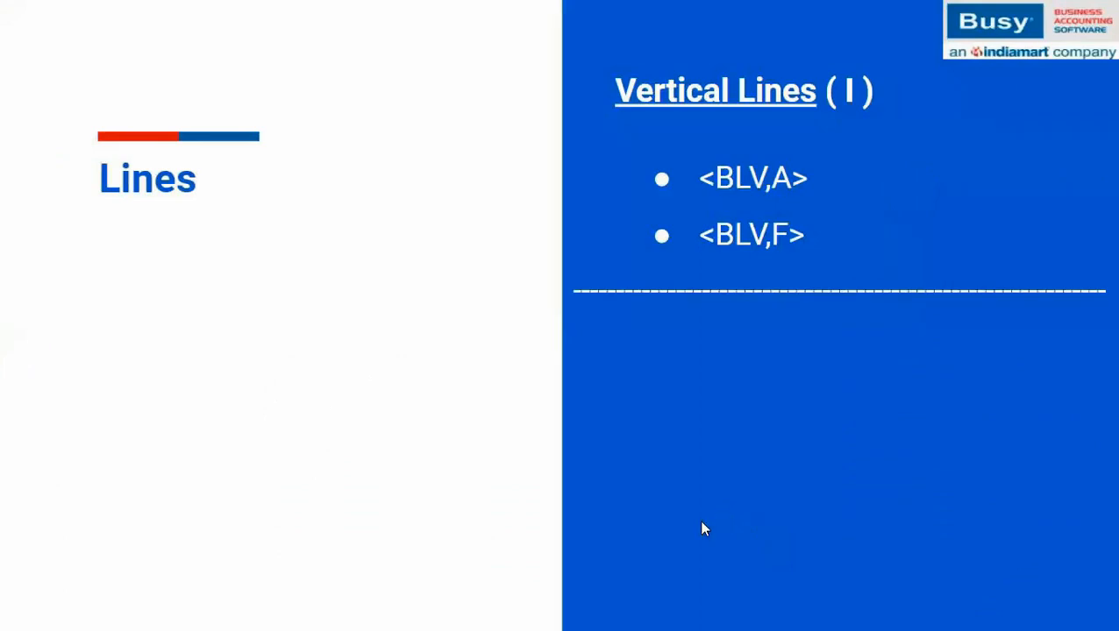
left_click(701, 524)
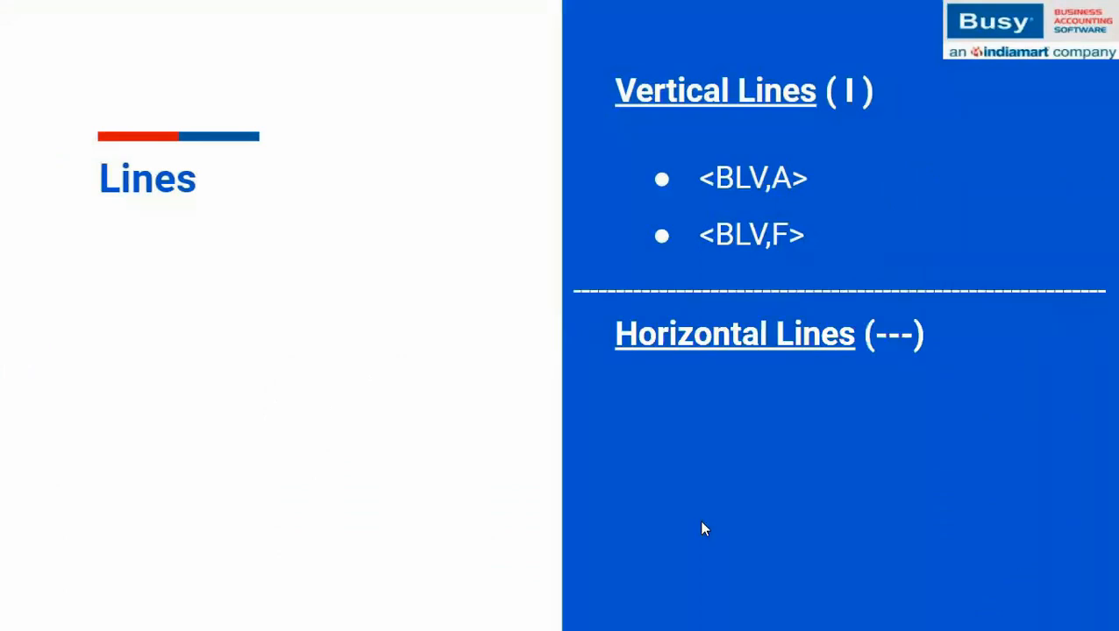
left_click(701, 524)
left_click(701, 523)
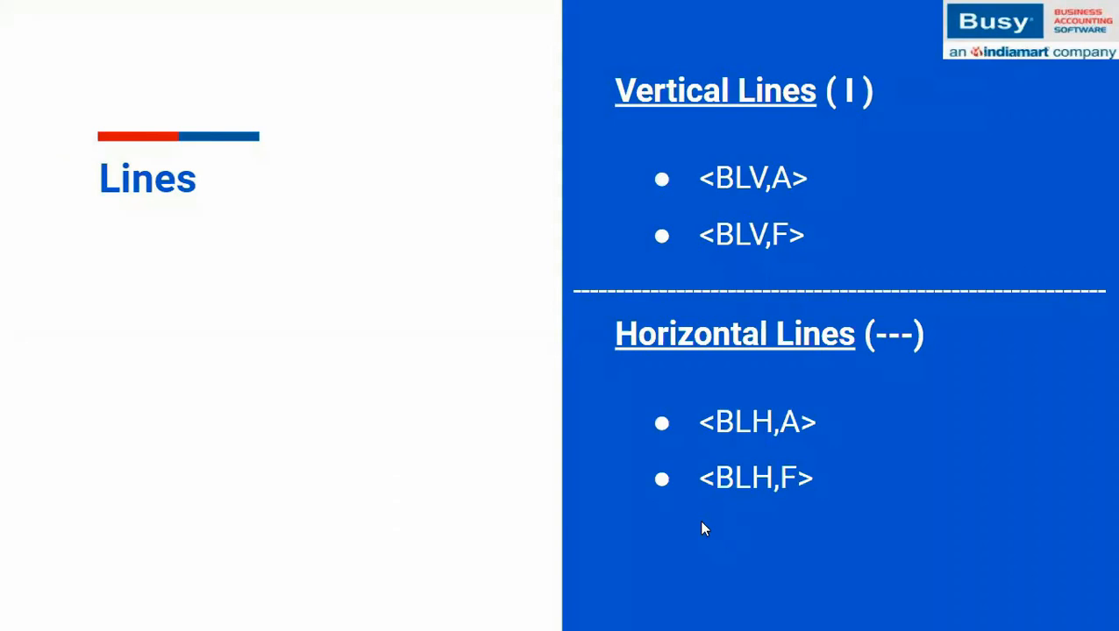
key("Right")
key("Left")
key("Right")
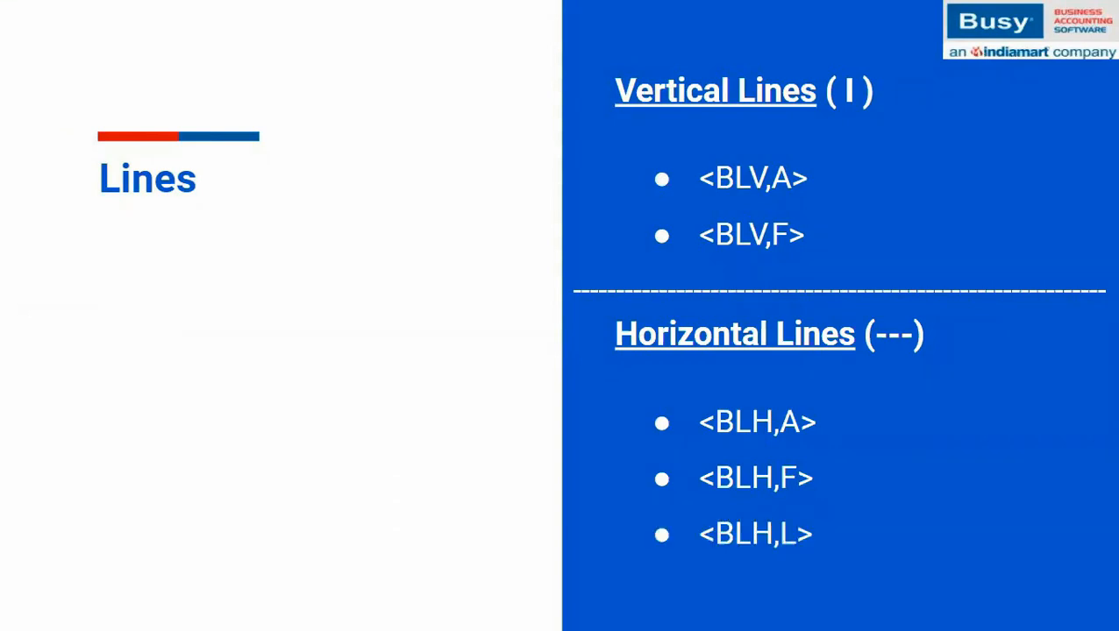
key("Right")
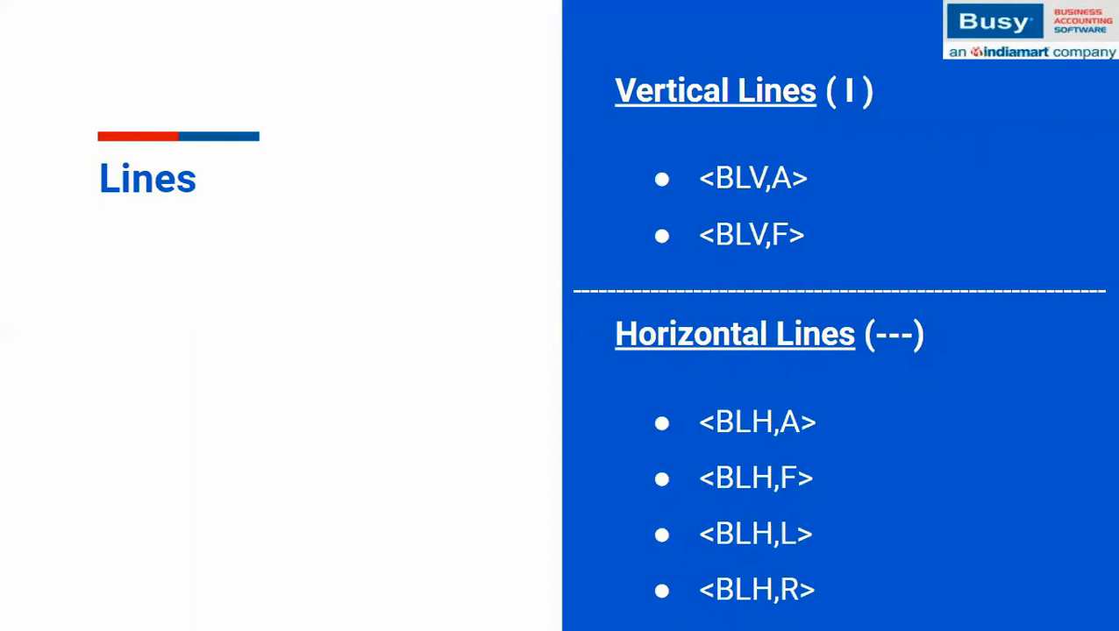
key("alt+Tab")
key("alt+Tab")
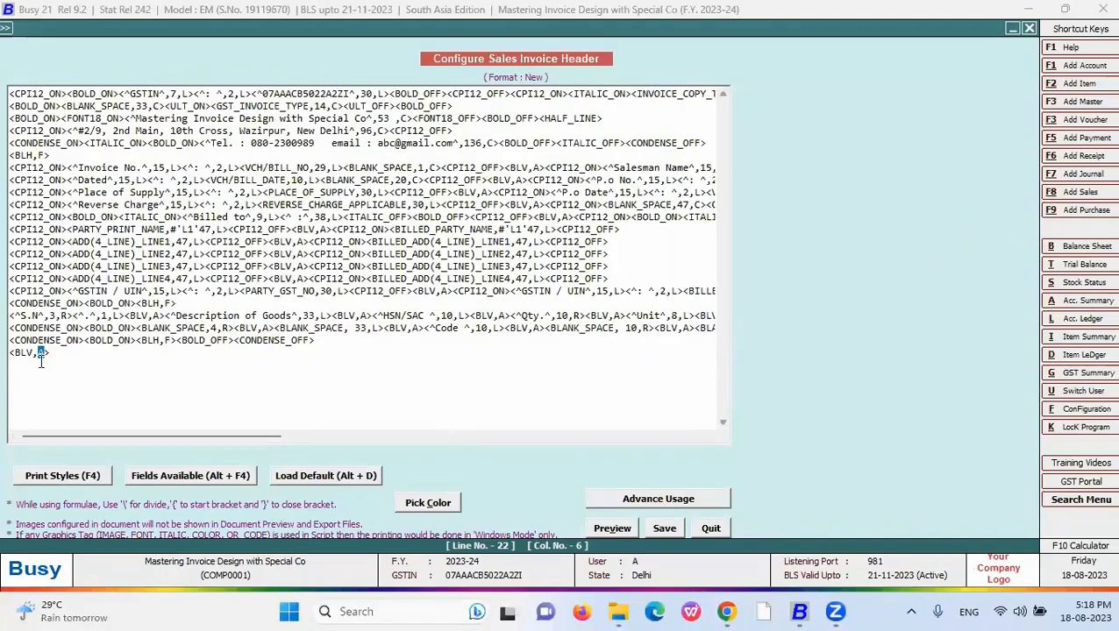
- Change the last header line from <BLV,A> to <BLH,F> and check it in print preview
left_click(30, 352)
type("H,F")
left_click(611, 530)
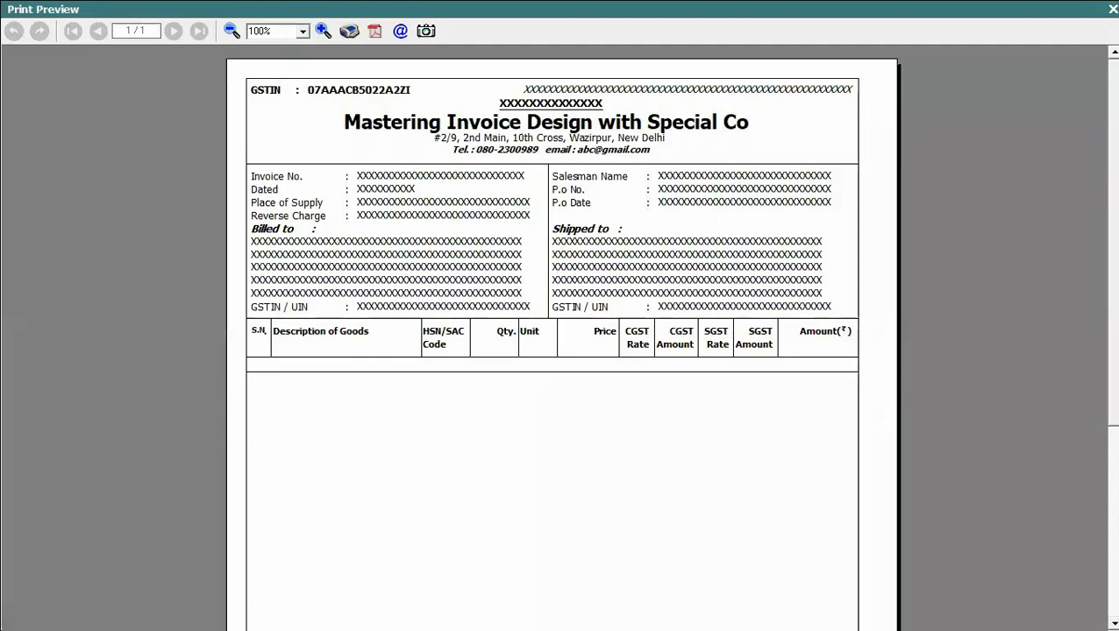
left_click(1112, 9)
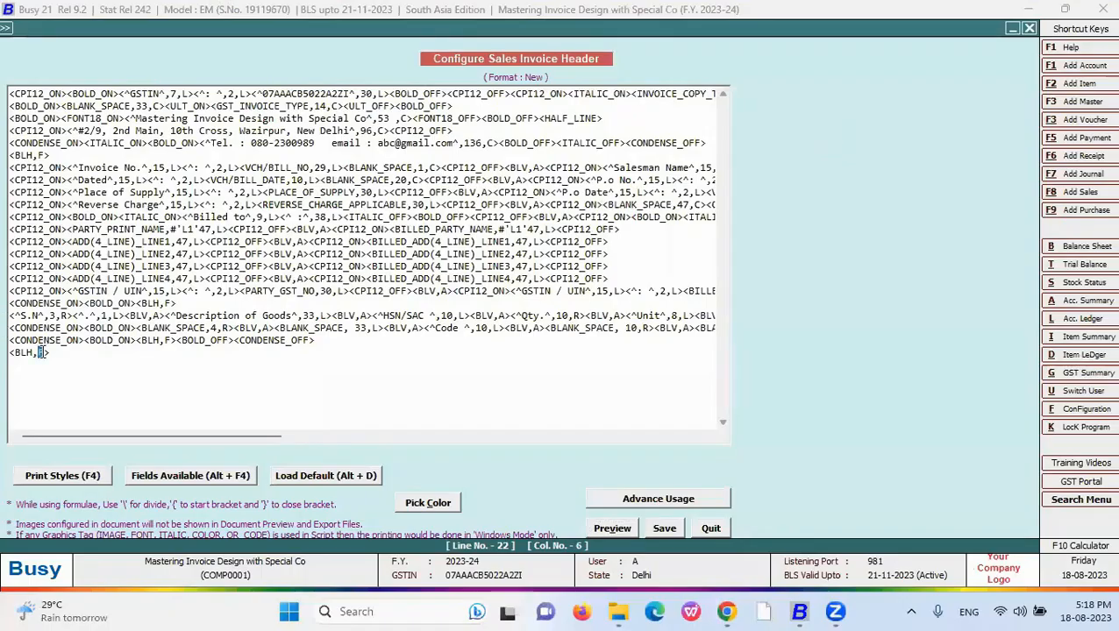
left_click(43, 351)
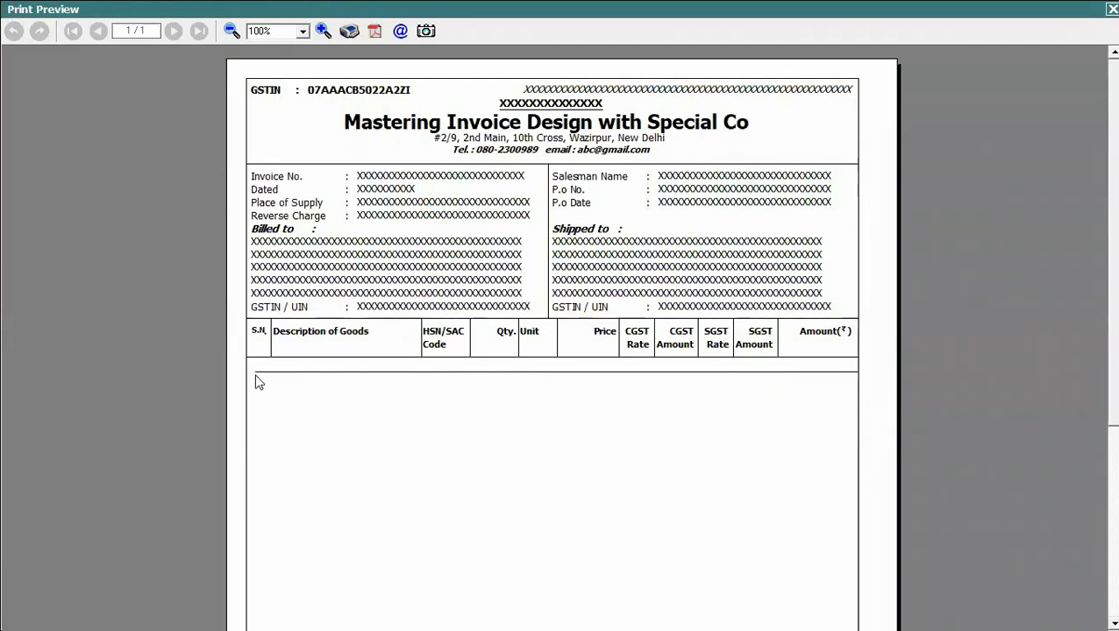
key("Escape")
- Change it to <BLH,L>, delete script lines 1–21, and preview the single-line header
left_click(41, 354)
type("LH,L>")
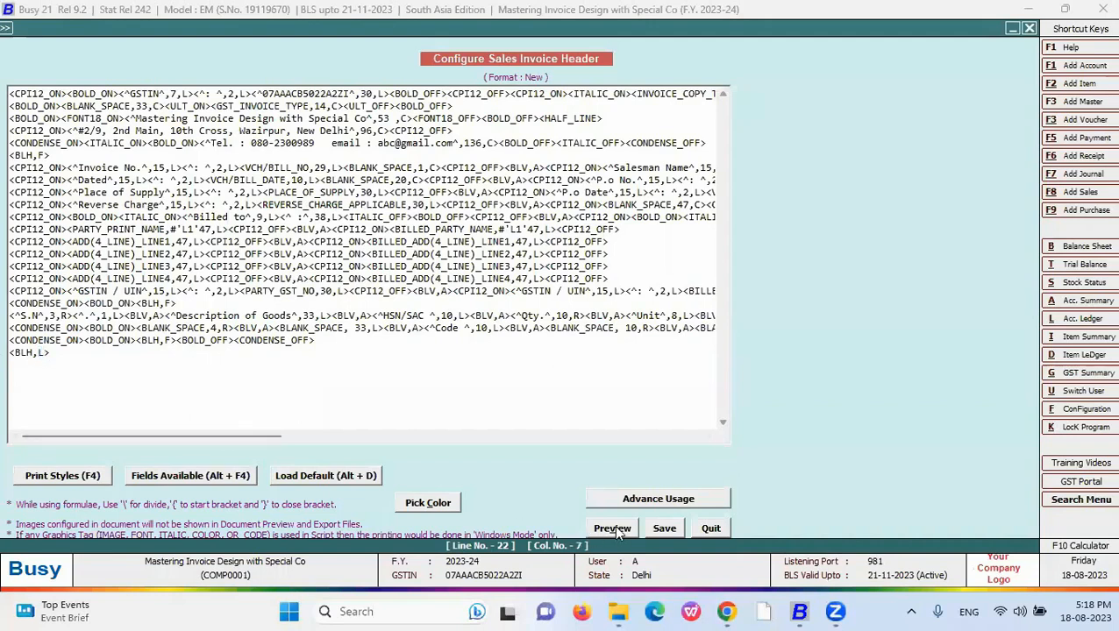
left_click_drag(329, 343, 8, 9)
key("Delete")
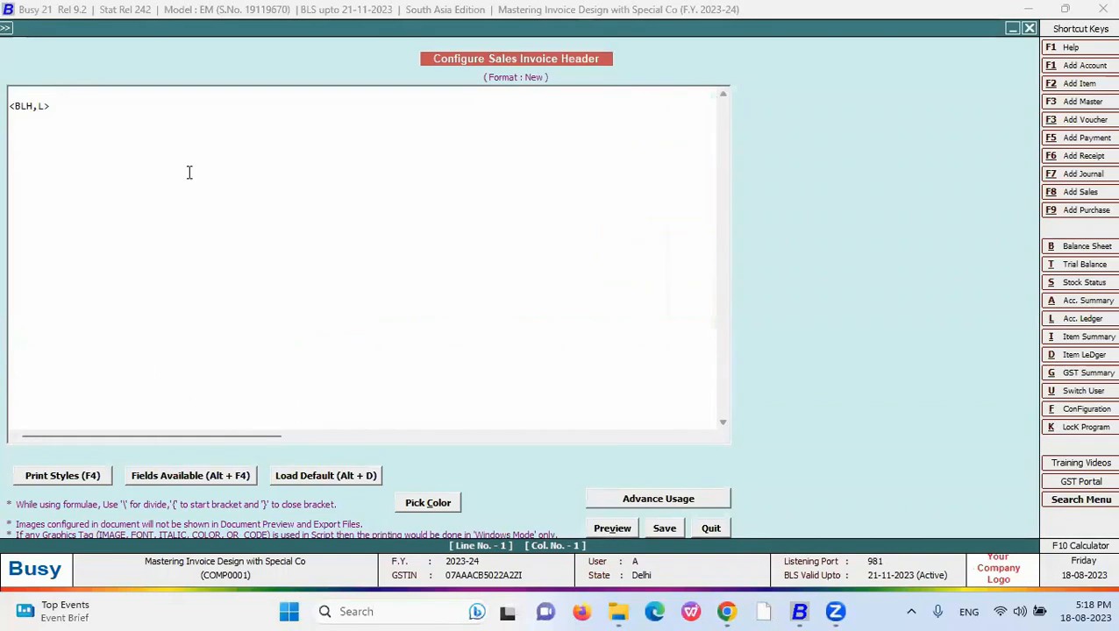
key("Delete")
double_click(41, 94)
left_click(612, 527)
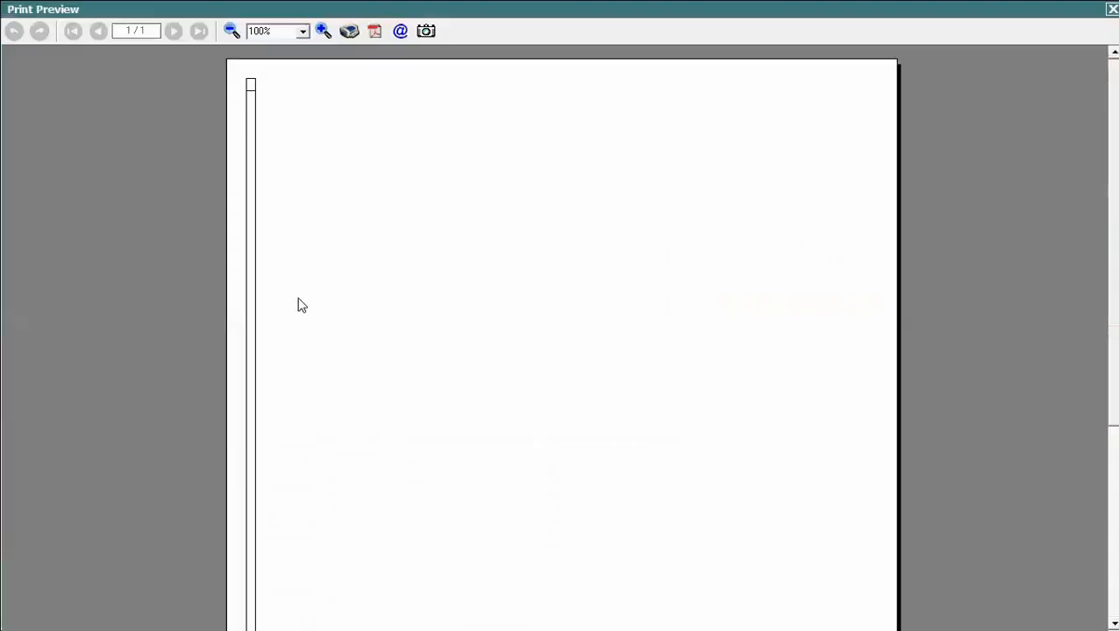
key("Escape")
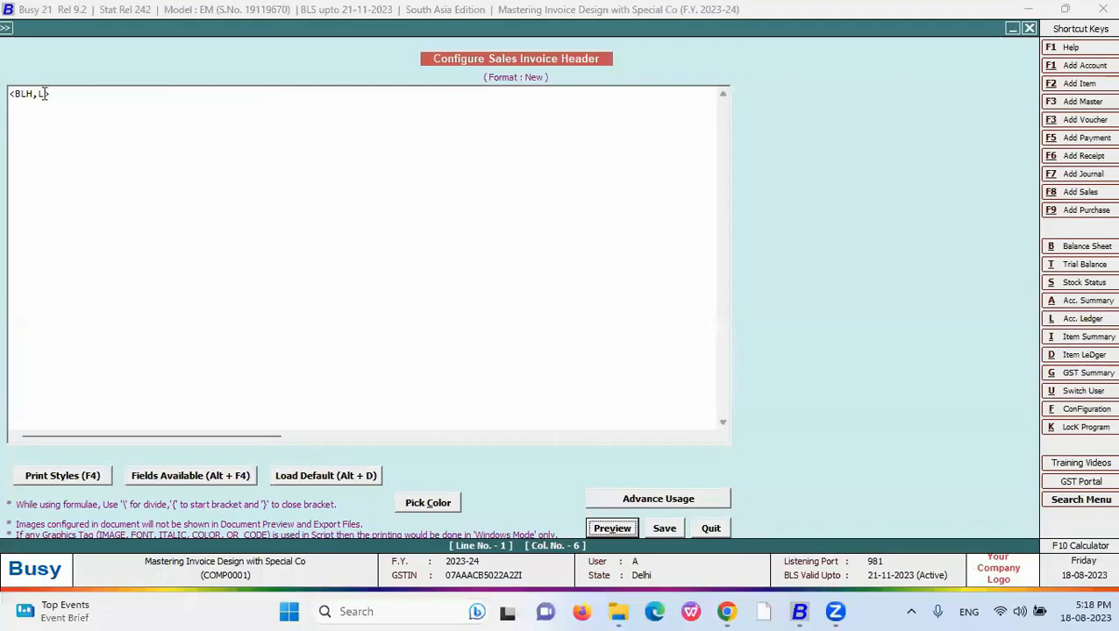
left_click(611, 528)
key("Escape")
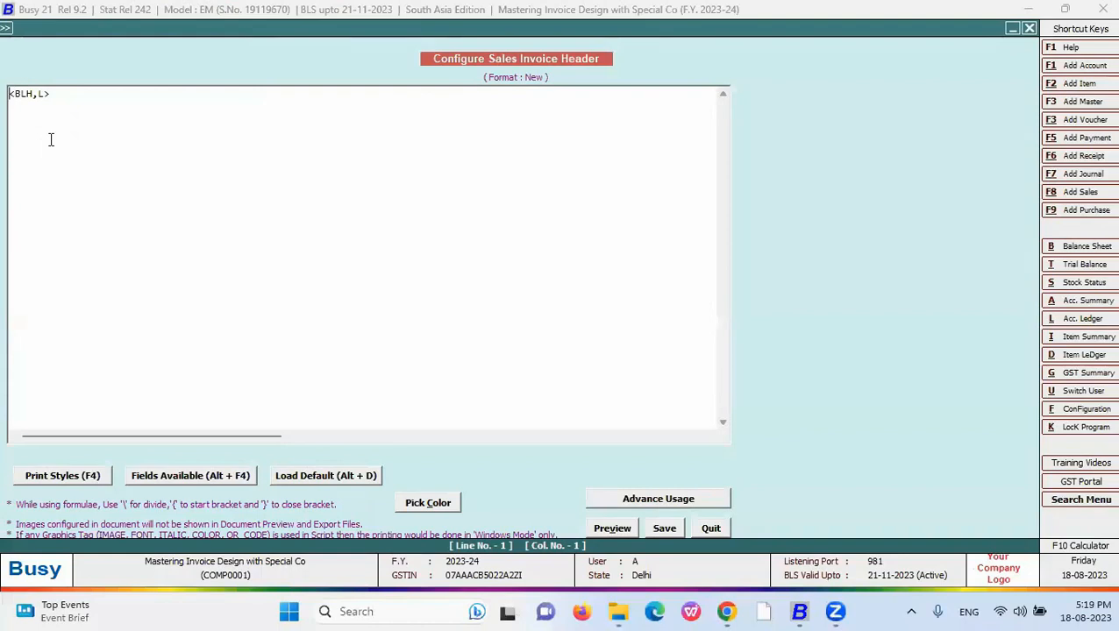
left_click(223, 475)
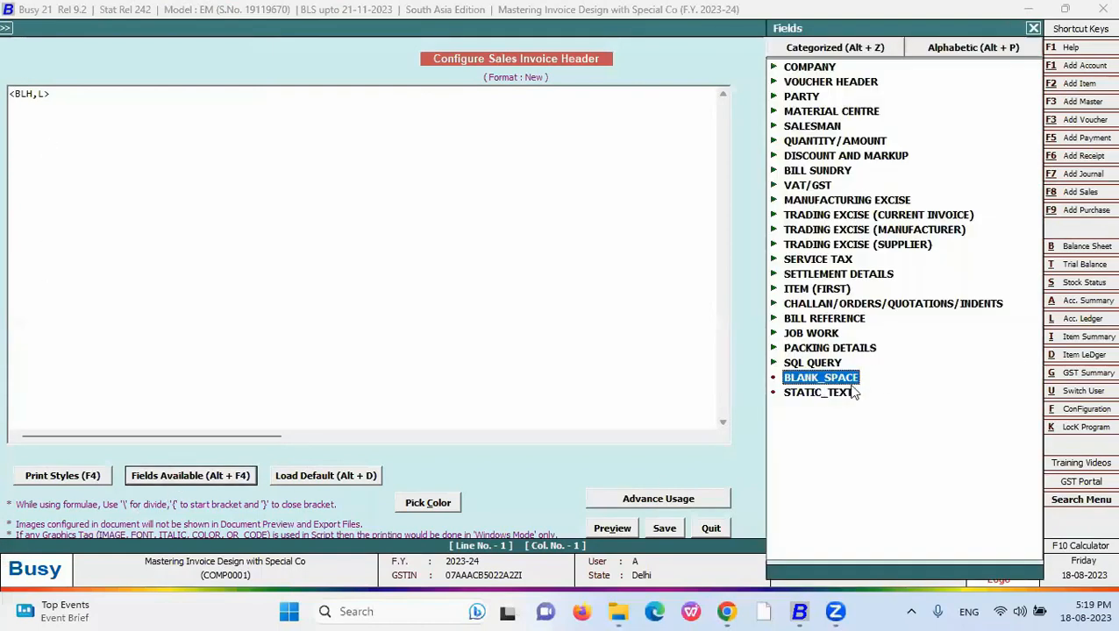
- Insert a STATIC_TEXT field 'Enter text here' with width 80 and preview it
double_click(839, 394)
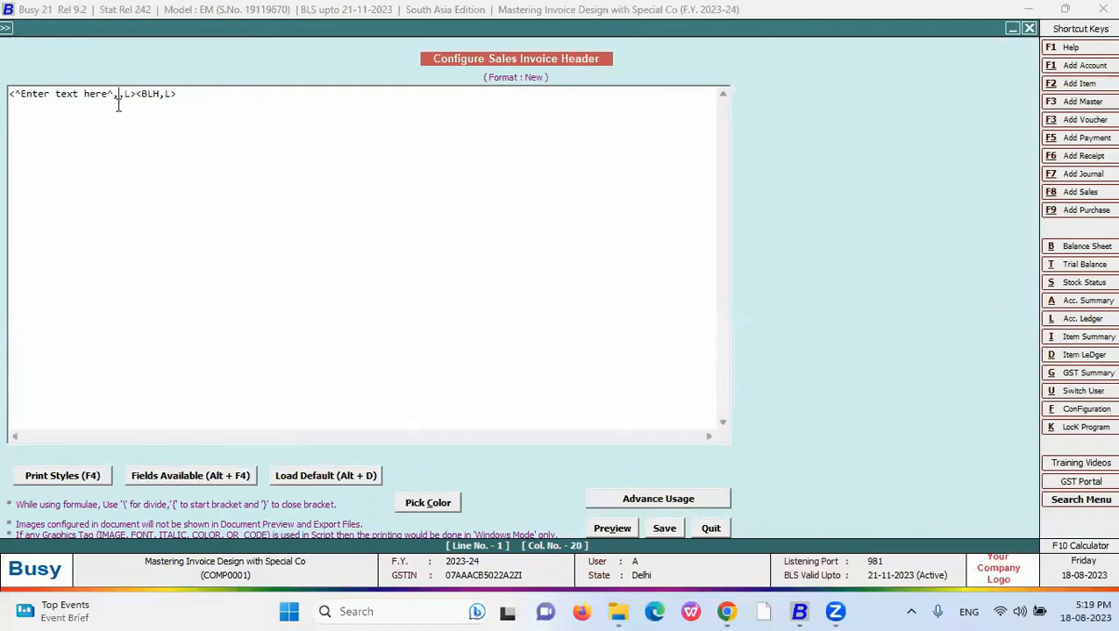
type("80")
left_click(612, 528)
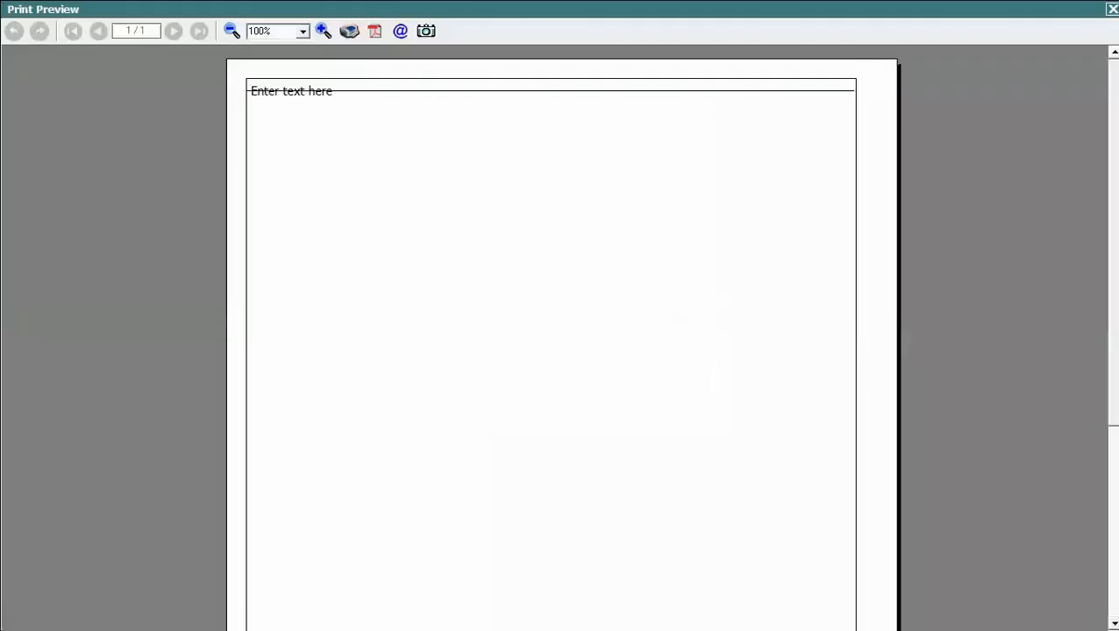
key("Escape")
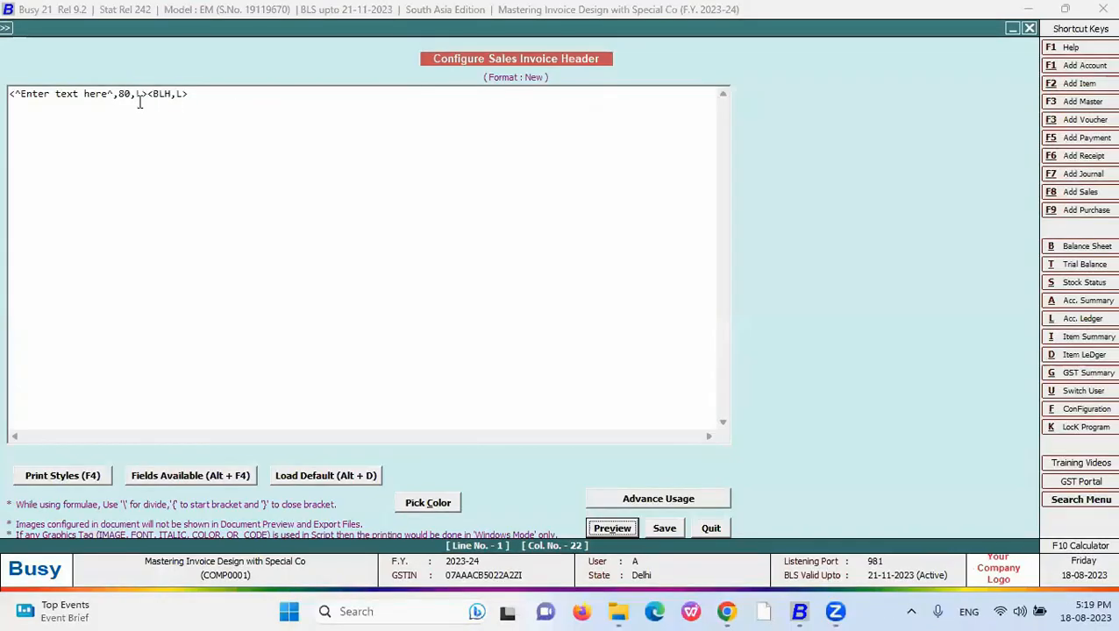
- Move <BLH,L> onto its own line below the static text and preview
left_click_drag(188, 95, 149, 95)
key("ctrl+c")
key("Delete")
key("Return")
key("ctrl+v")
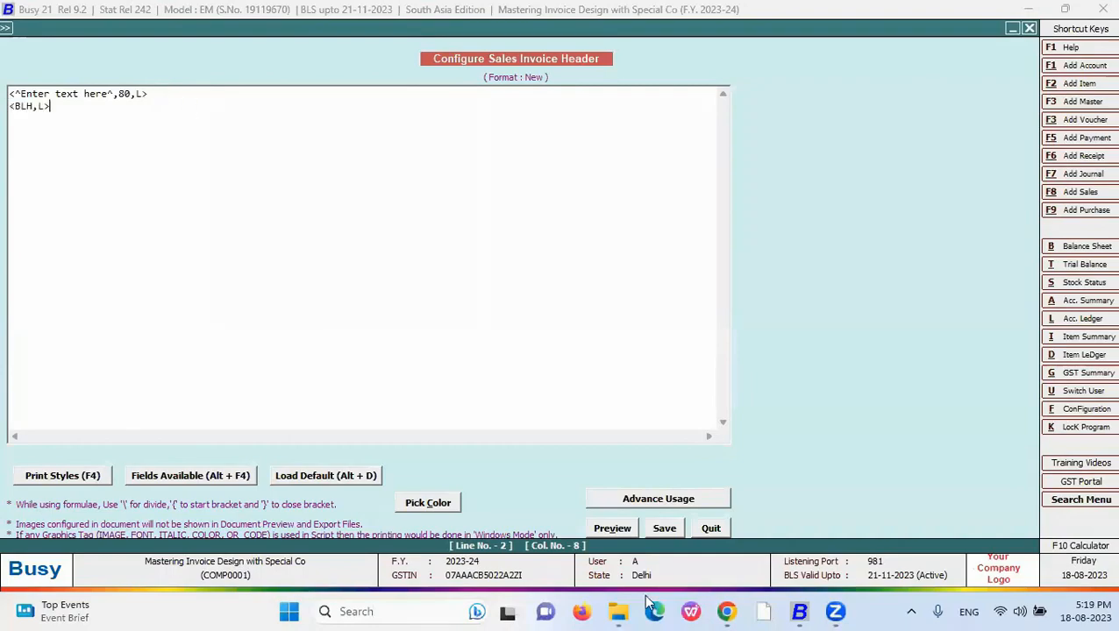
left_click(611, 528)
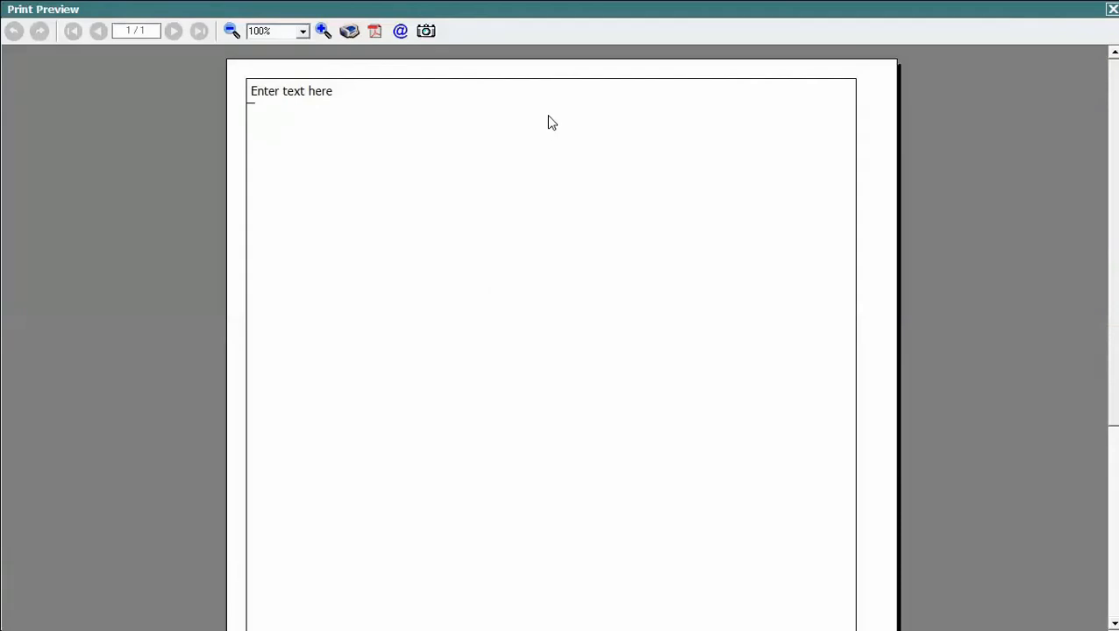
left_click(1112, 10)
- Insert a BLANK_SPACE field of width 40 at the start of line 2 and preview
left_click(12, 107)
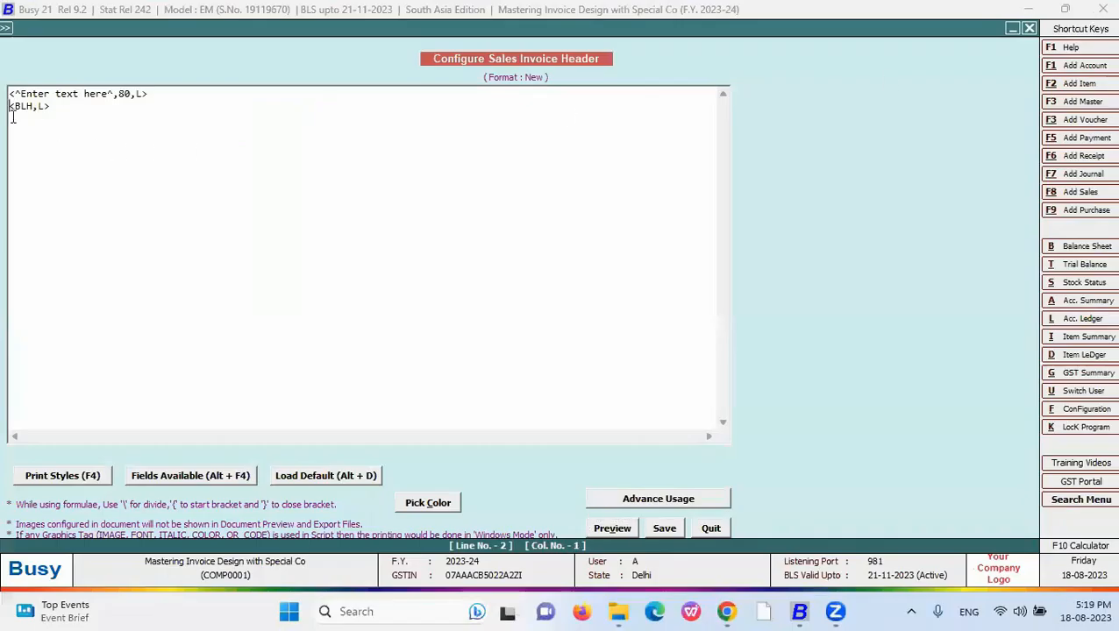
left_click(226, 478)
left_click(847, 383)
double_click(847, 384)
left_click(91, 106)
key("BackSpace")
type("40,L>")
left_click(606, 529)
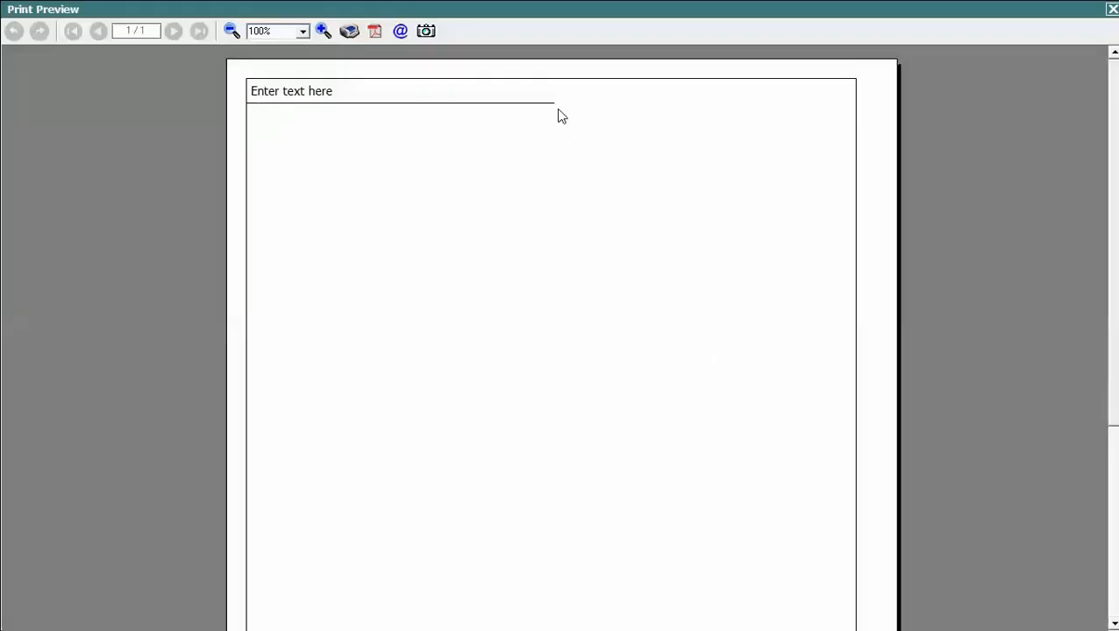
key("Escape")
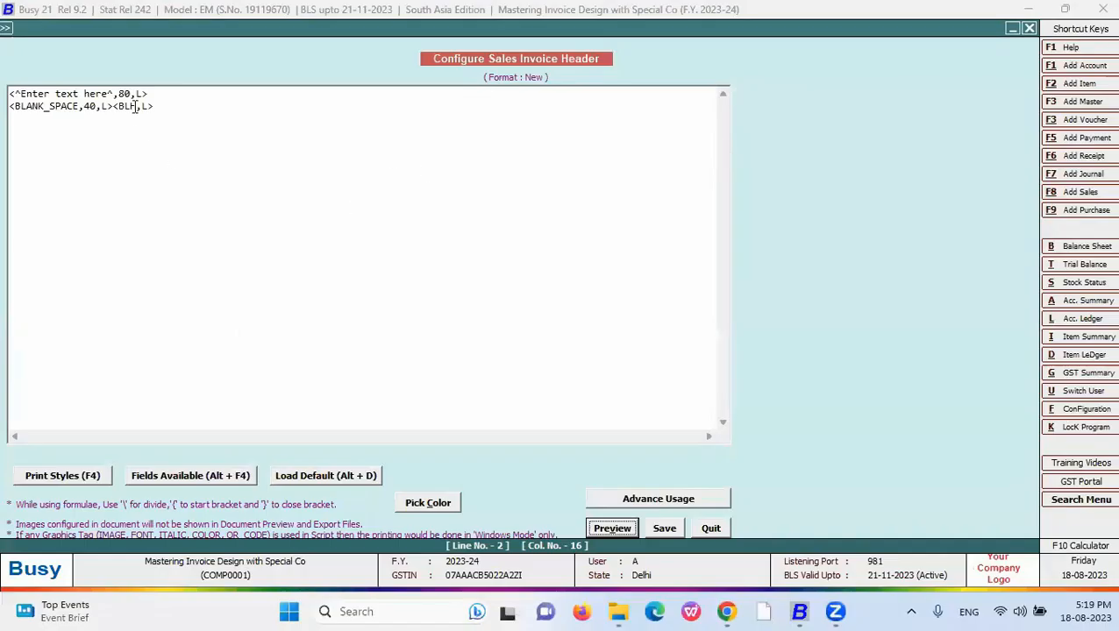
- Change the line tag from <BLH,L> to <BLH,A> and preview it
double_click(145, 106)
type("A")
left_click(612, 529)
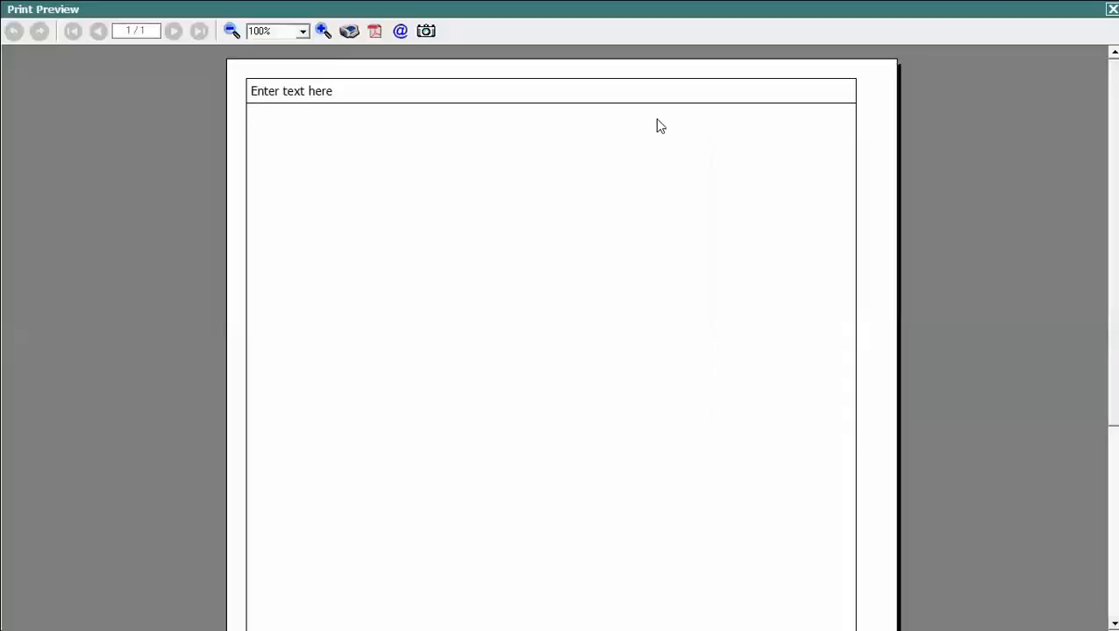
key("Escape")
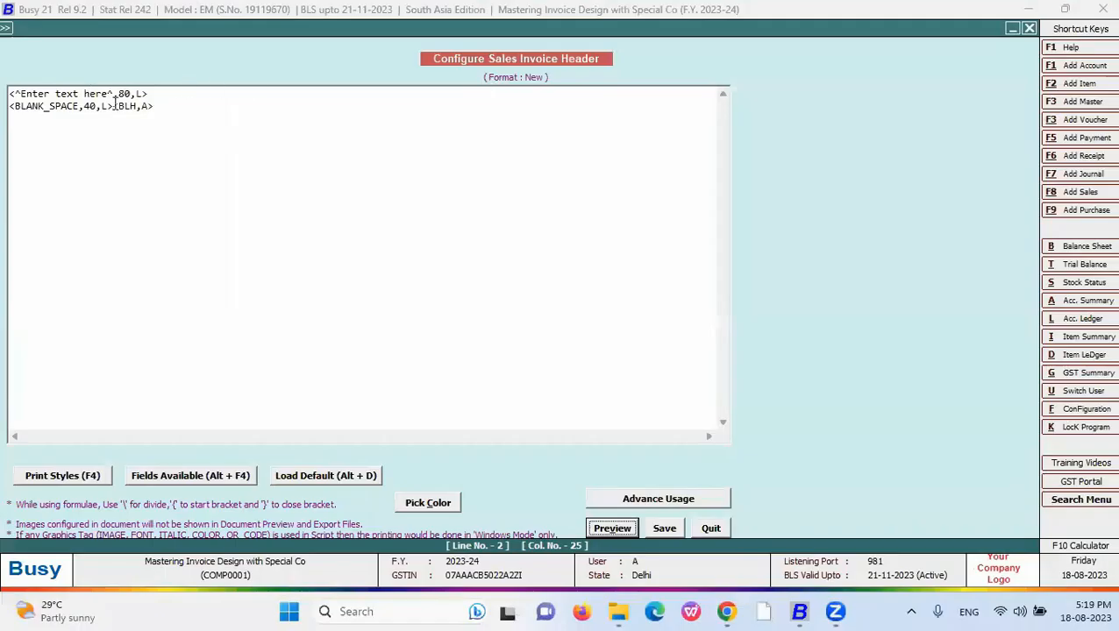
- Add a new line 2 containing <BLH,F> below the static text
left_click(113, 106)
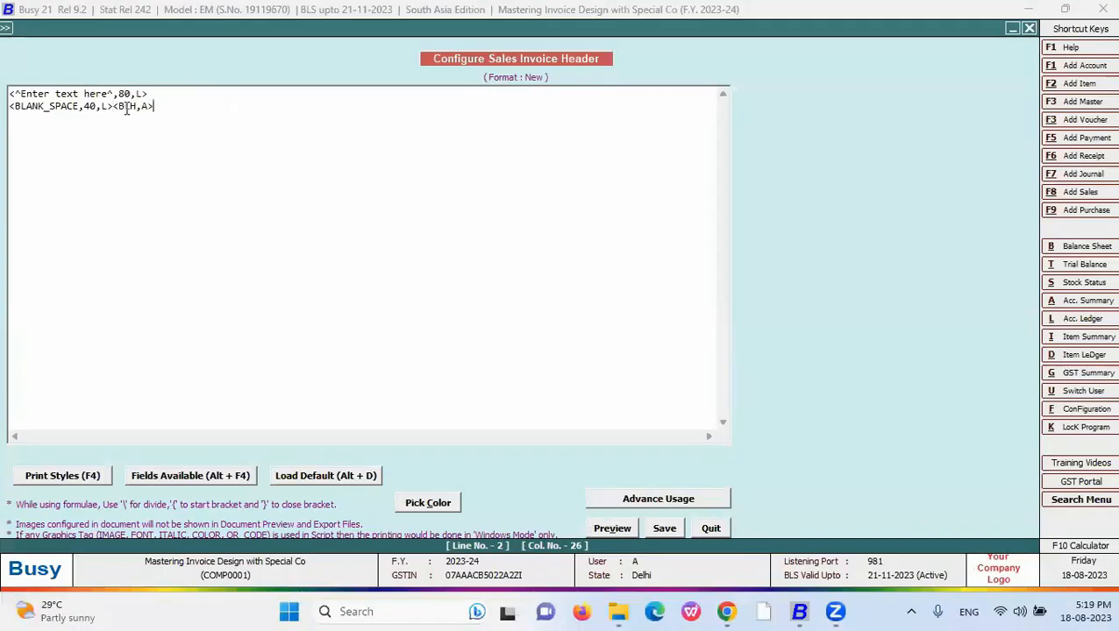
left_click(157, 94)
key("Return")
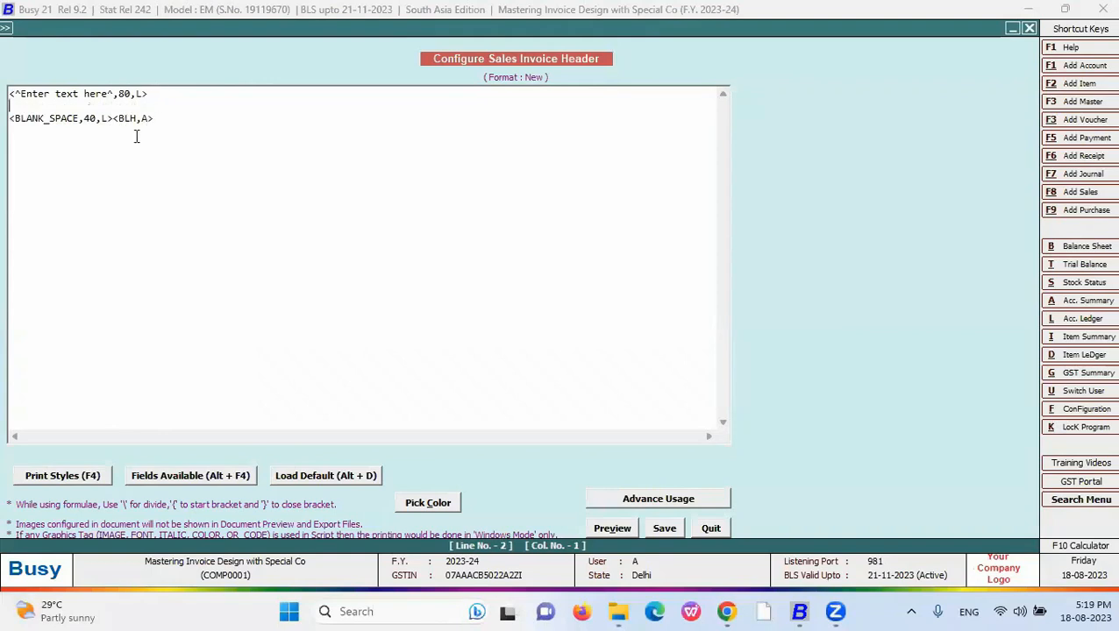
type("<BLH,F>")
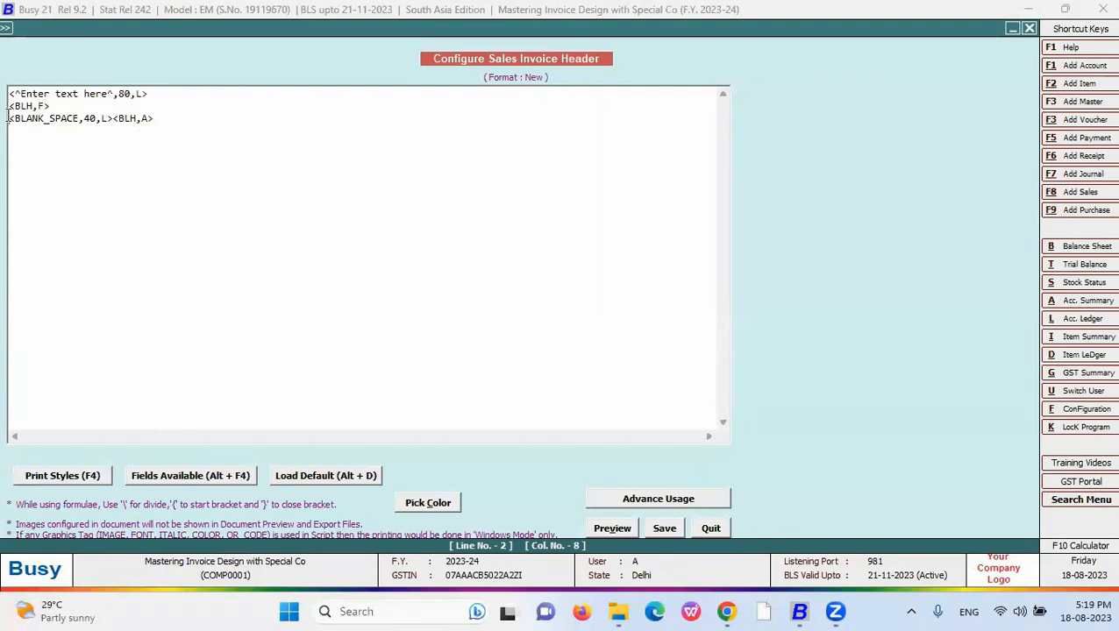
- Move <BLH,F> from line 2 to after the BLANK_SPACE field on line 3 and preview
left_click_drag(63, 106, 8, 107)
key("ctrl+c")
key("Delete")
left_click(114, 120)
key("ctrl+v")
left_click(618, 528)
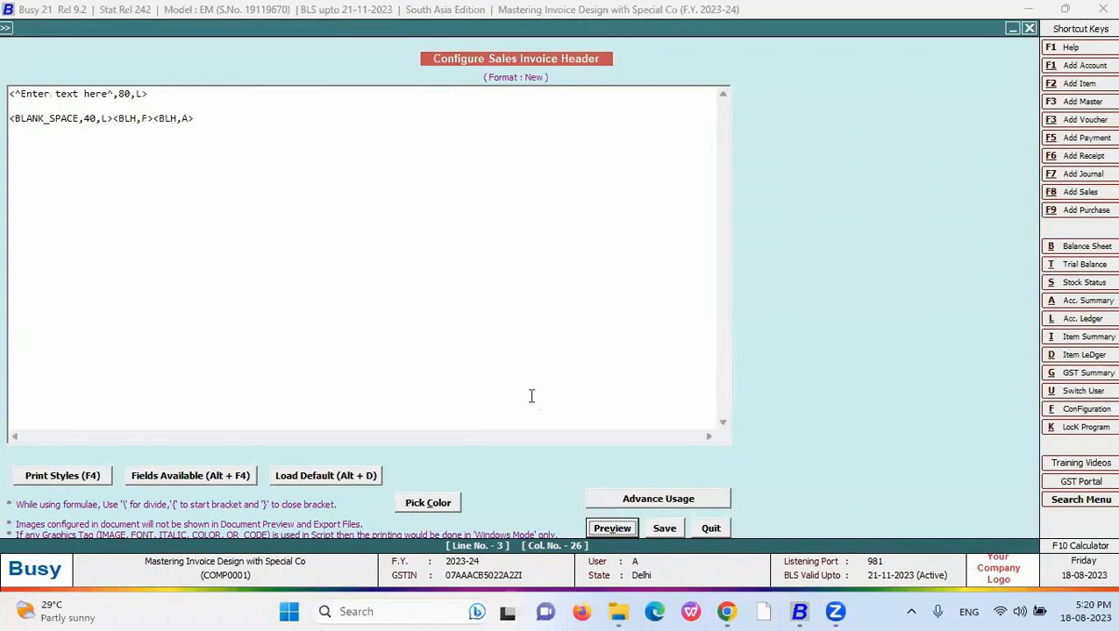
key("Escape")
- Move <BLH,A> from line 3 onto a new line 4 and preview the header
left_click(136, 117)
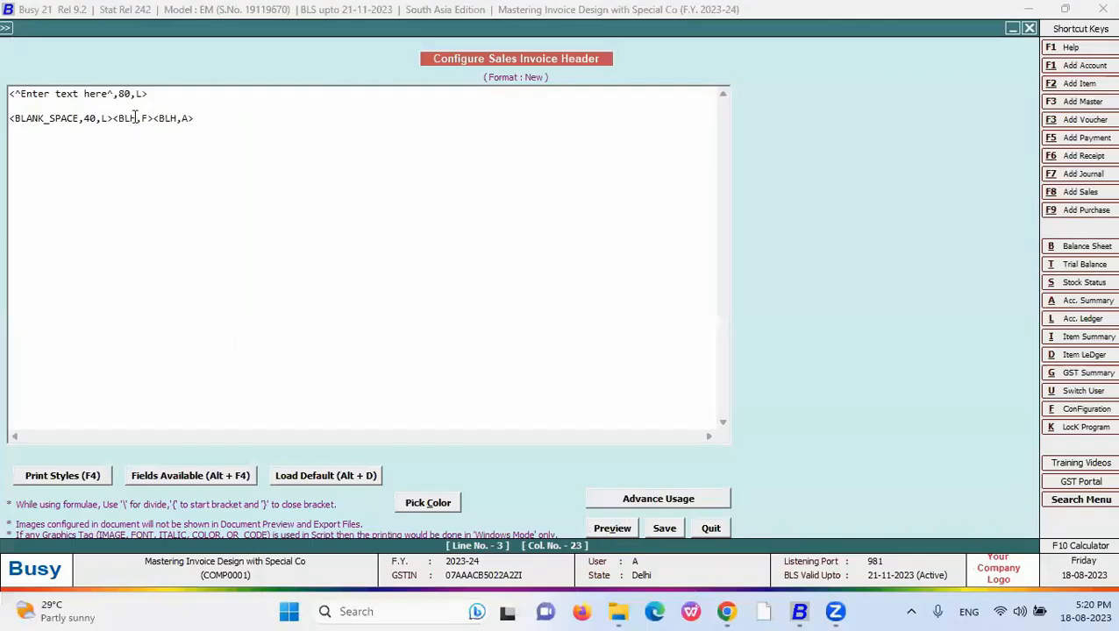
left_click(607, 528)
key("Escape")
left_click_drag(207, 118, 113, 119)
key("ctrl+c")
left_click(618, 529)
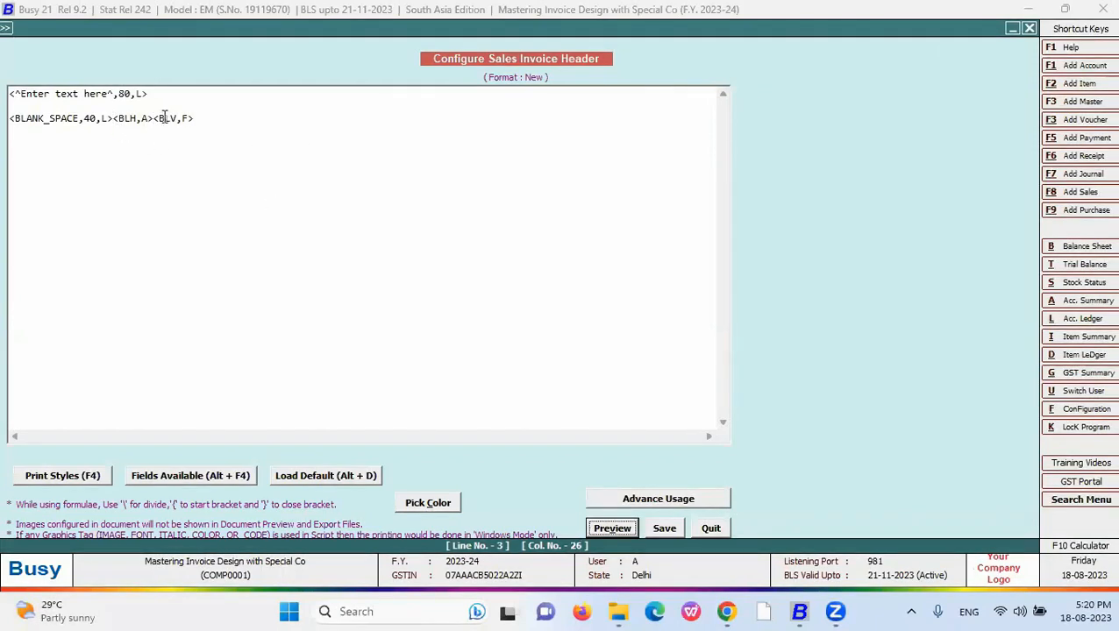
left_click_drag(154, 117, 112, 119)
key("Delete")
left_click(168, 157)
key("Return")
key("ctrl+v")
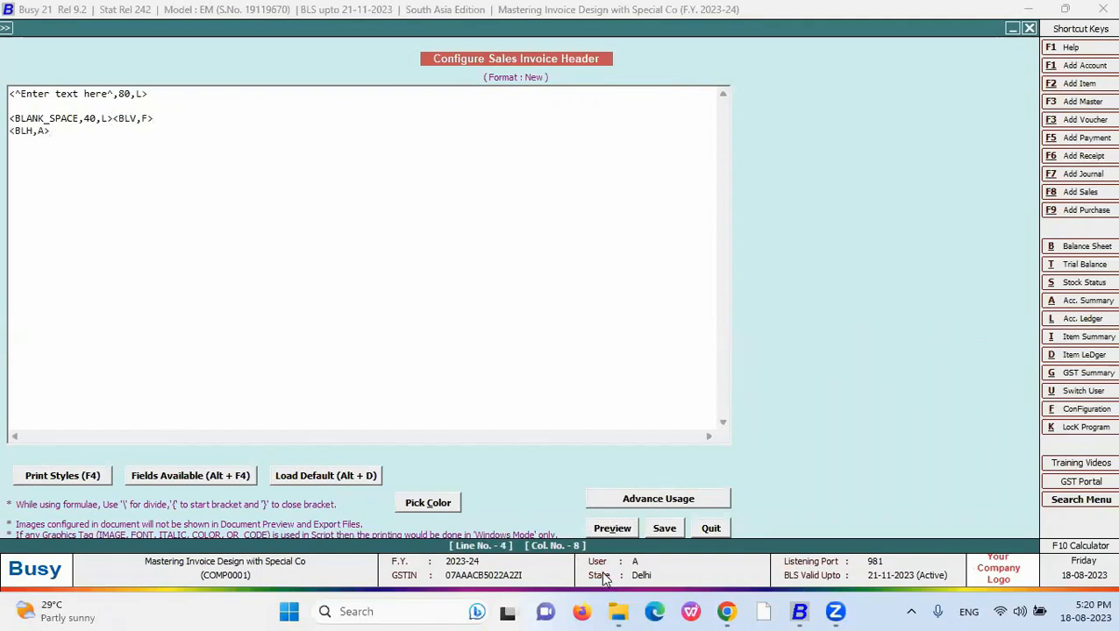
left_click(613, 529)
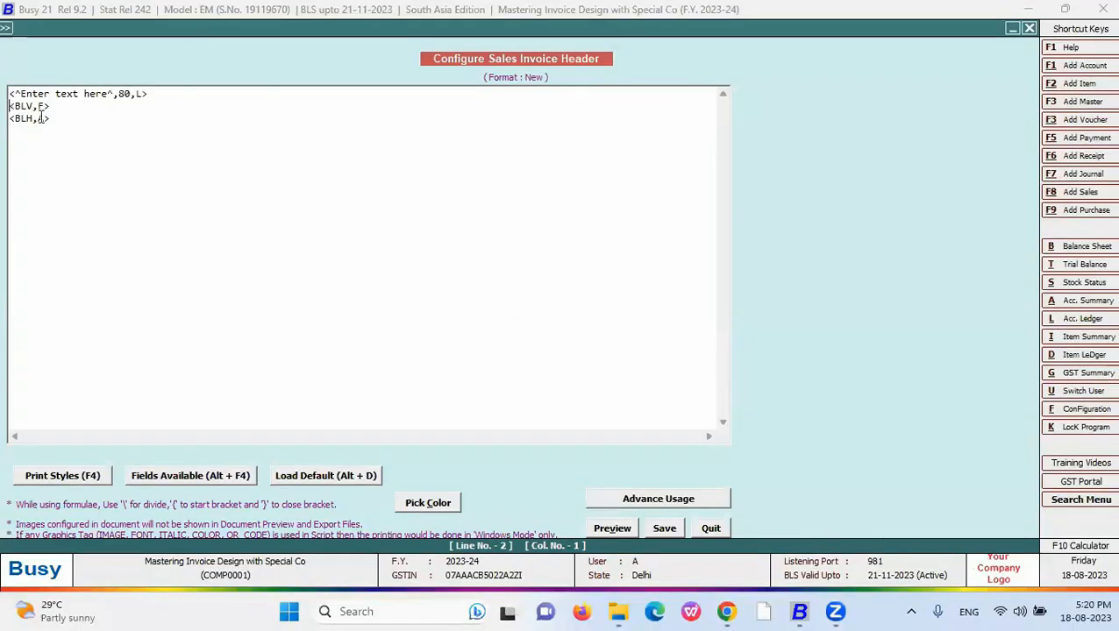
- Delete the <BLV,F> code, preview, and select all header script lines
double_click(42, 117)
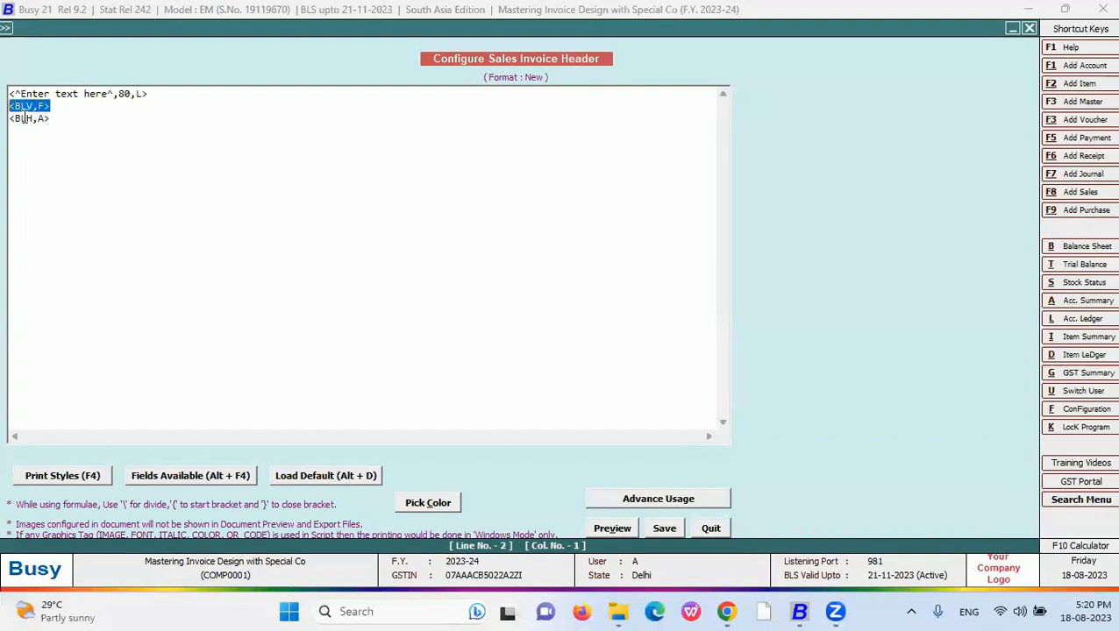
key("Delete")
key("Delete")
left_click(612, 528)
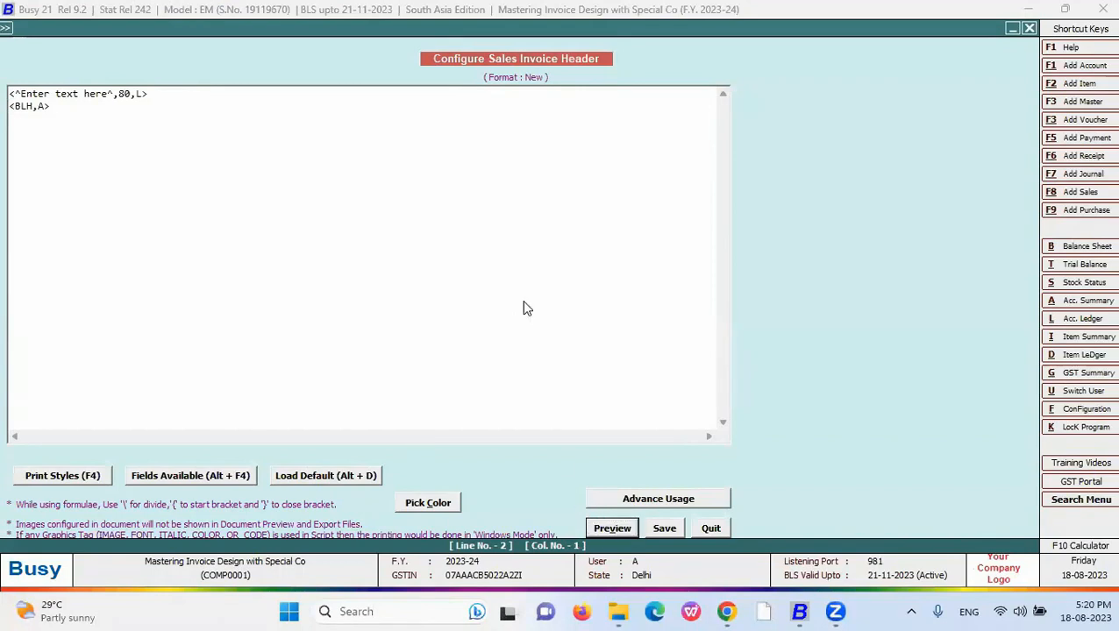
key("Escape")
left_click_drag(55, 106, 8, 54)
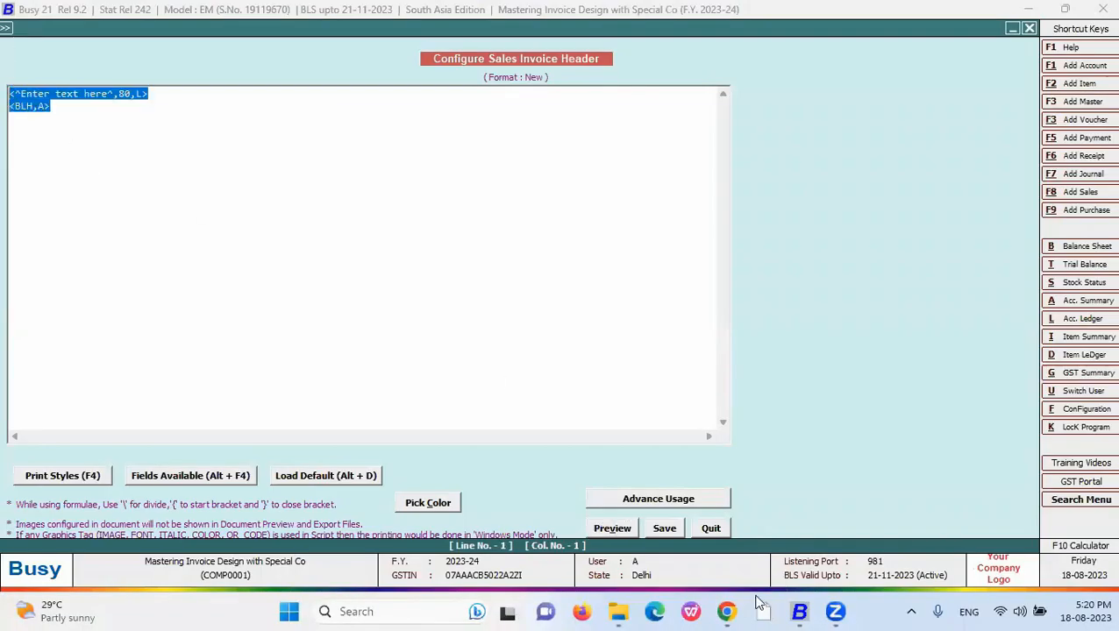
key("alt+Tab")
key("alt+Tab")
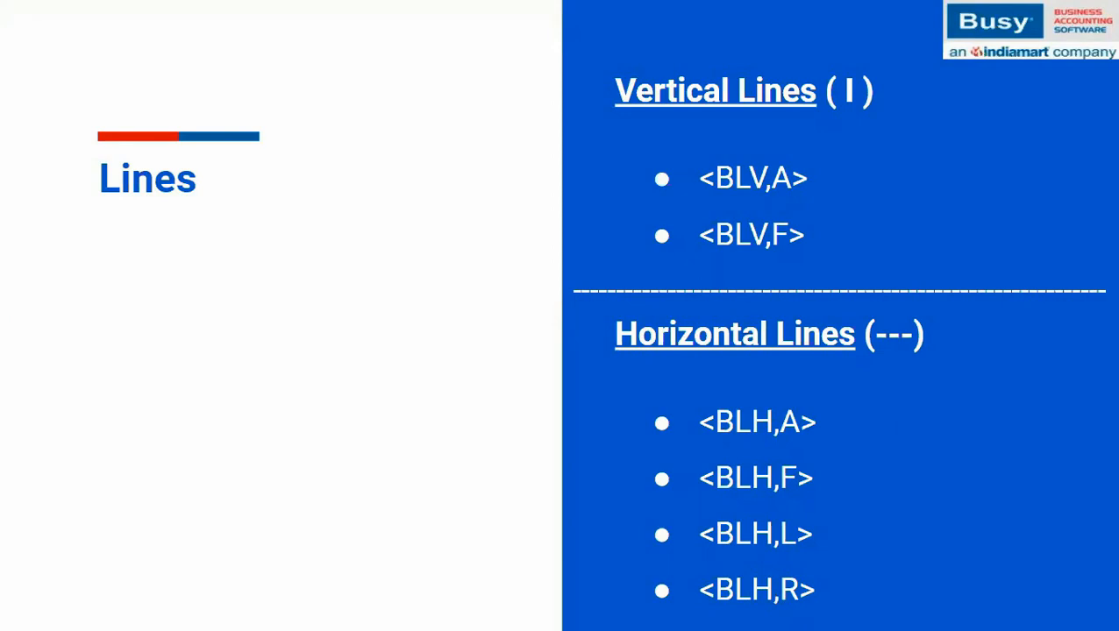
- Advance to the Formulae slide and reveal its Add, Substract, Multiplication and Division bullets
key("Right")
key("Right")
key("Right")
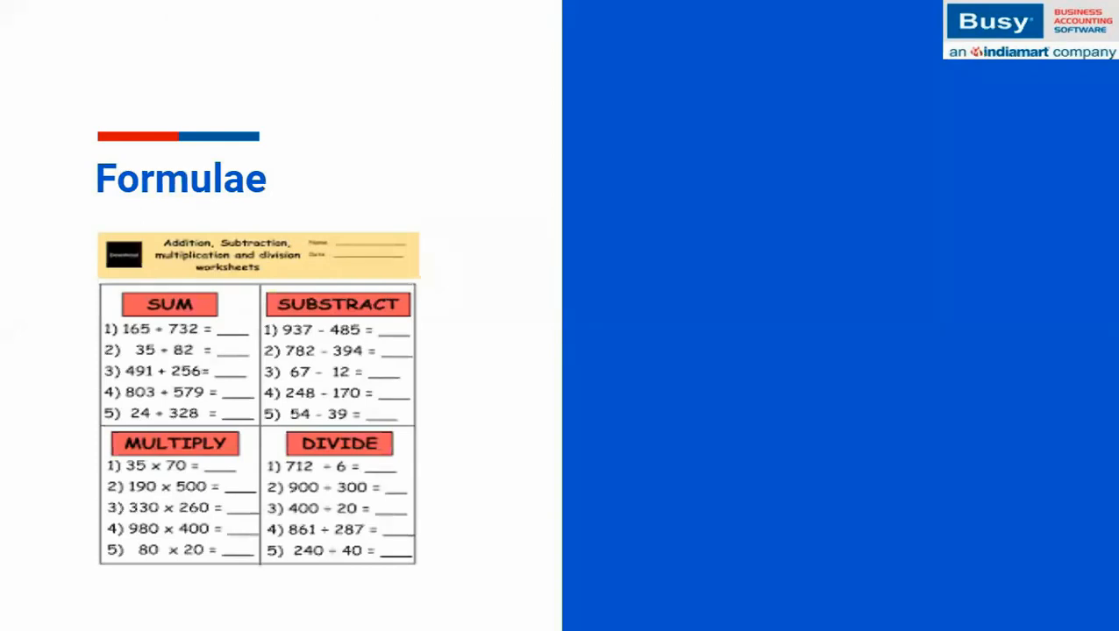
key("Right")
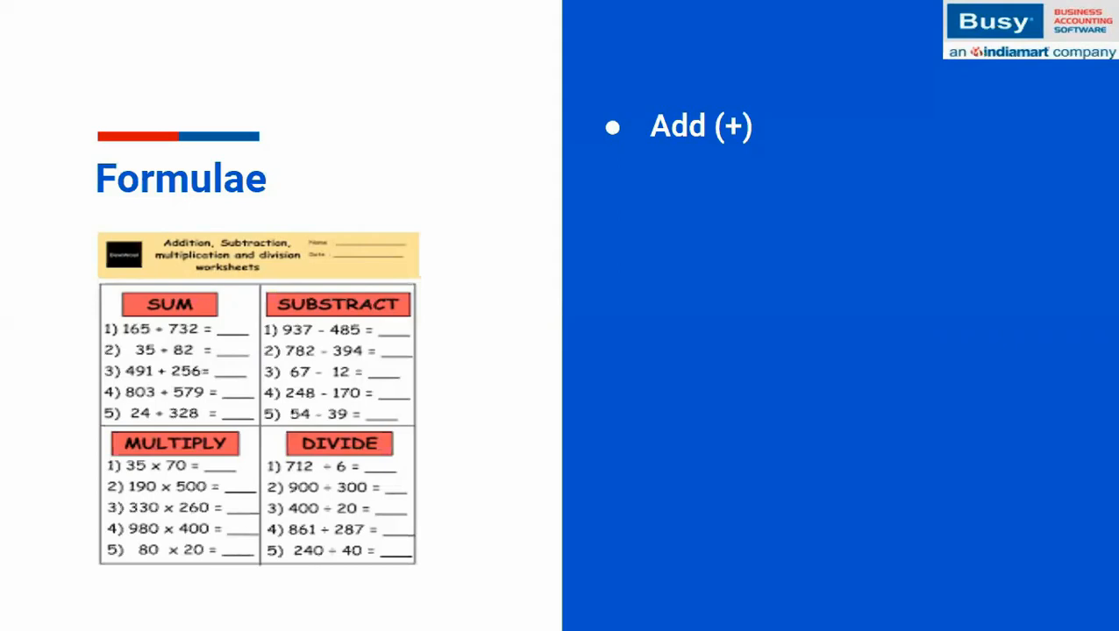
key("Right")
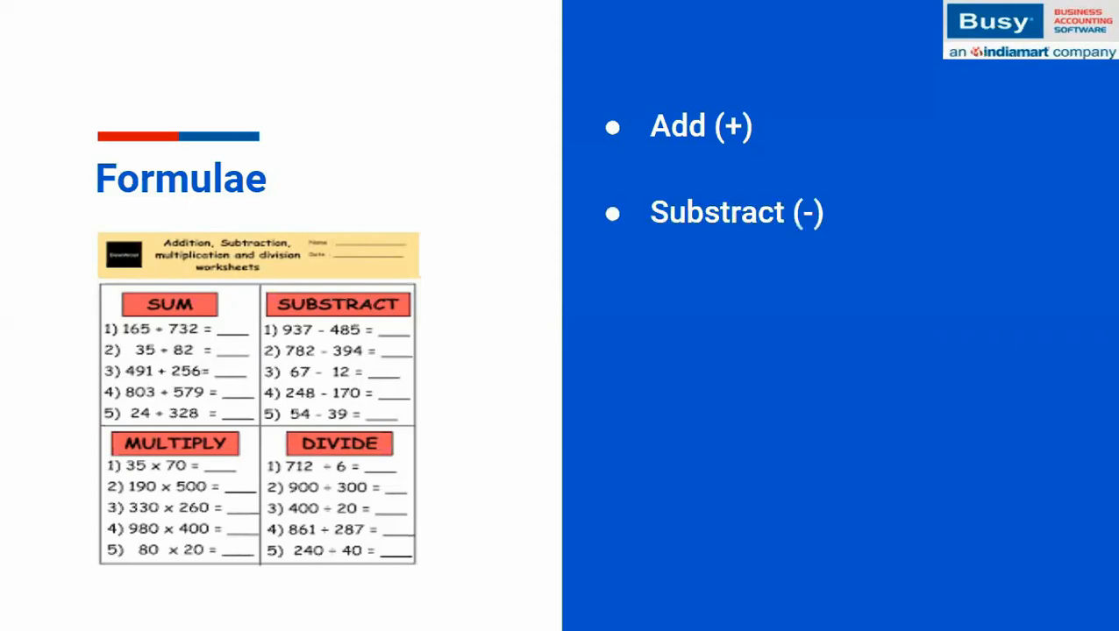
key("Right")
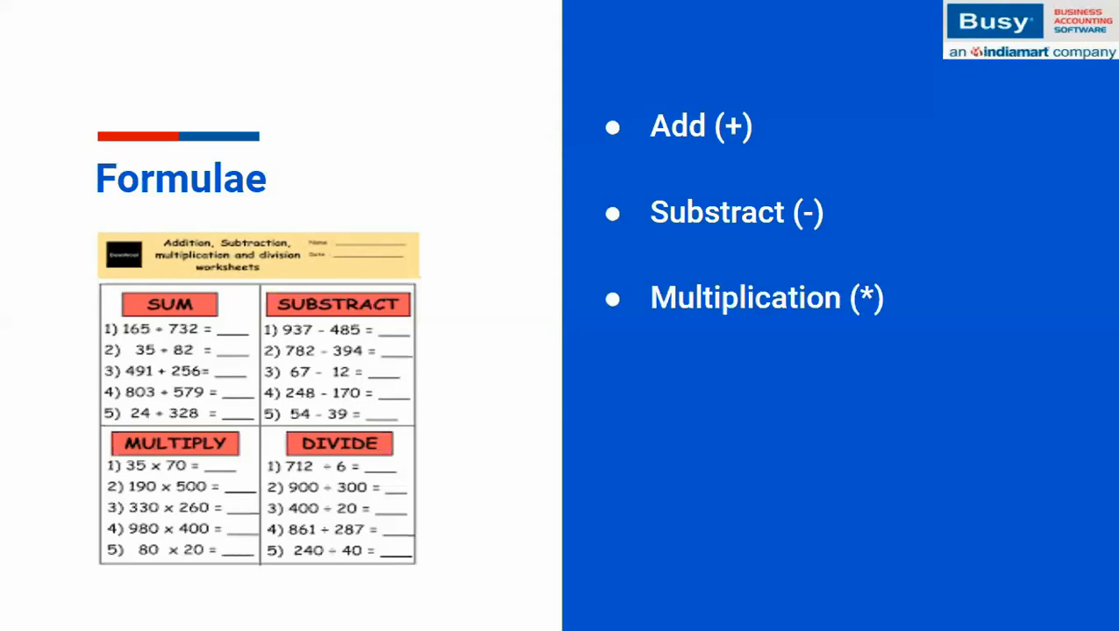
key("Right")
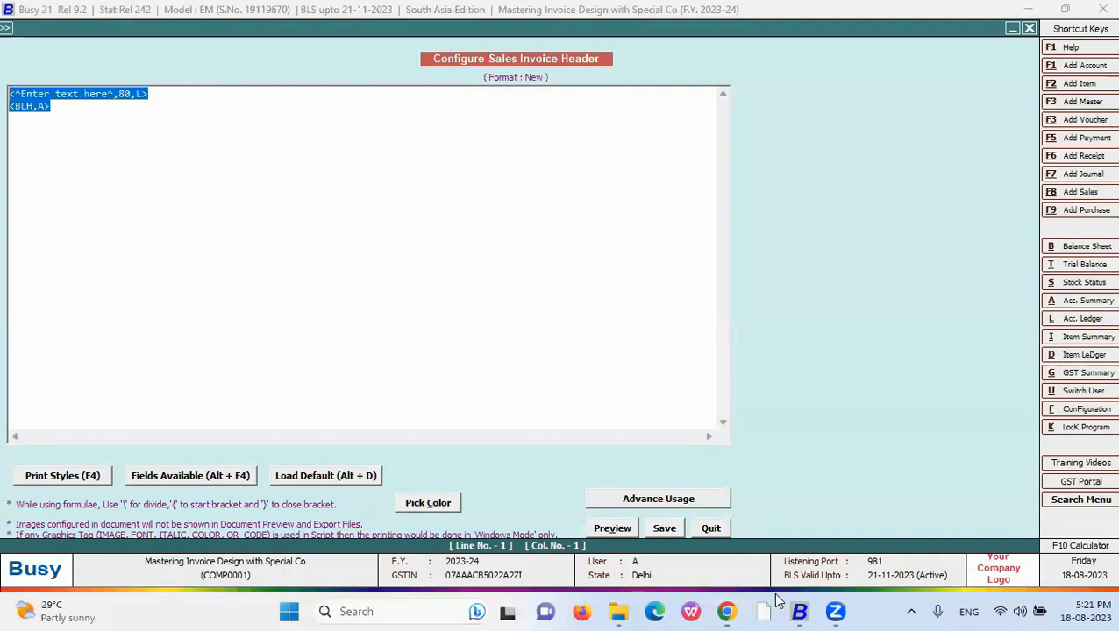
- Empty the header script, open the Body, and delete the Grand Totals formula
key("Delete")
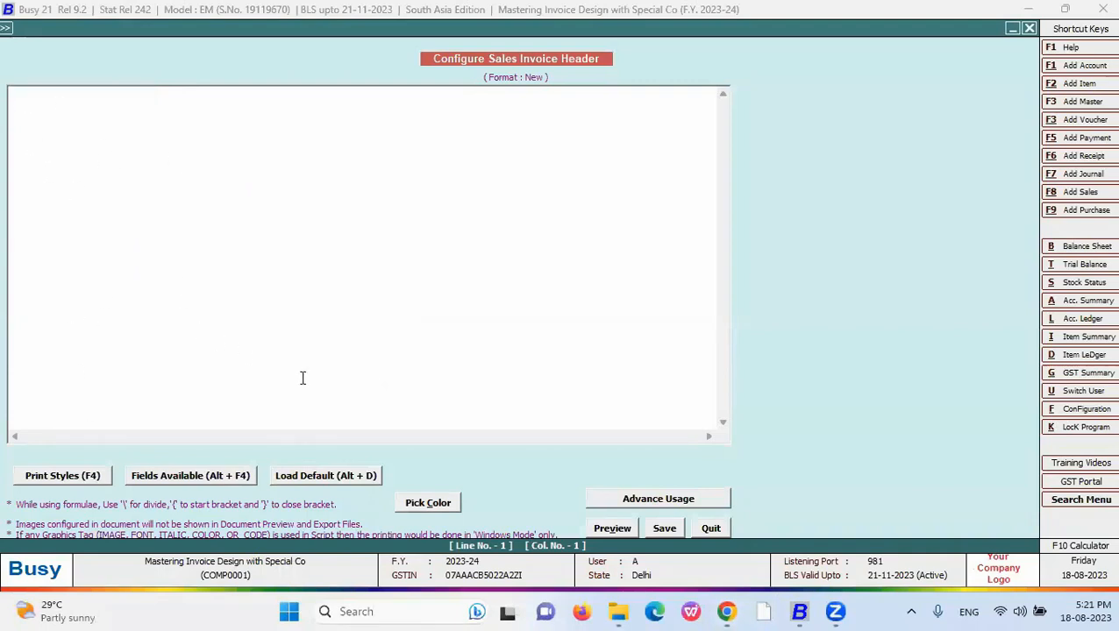
left_click(710, 528)
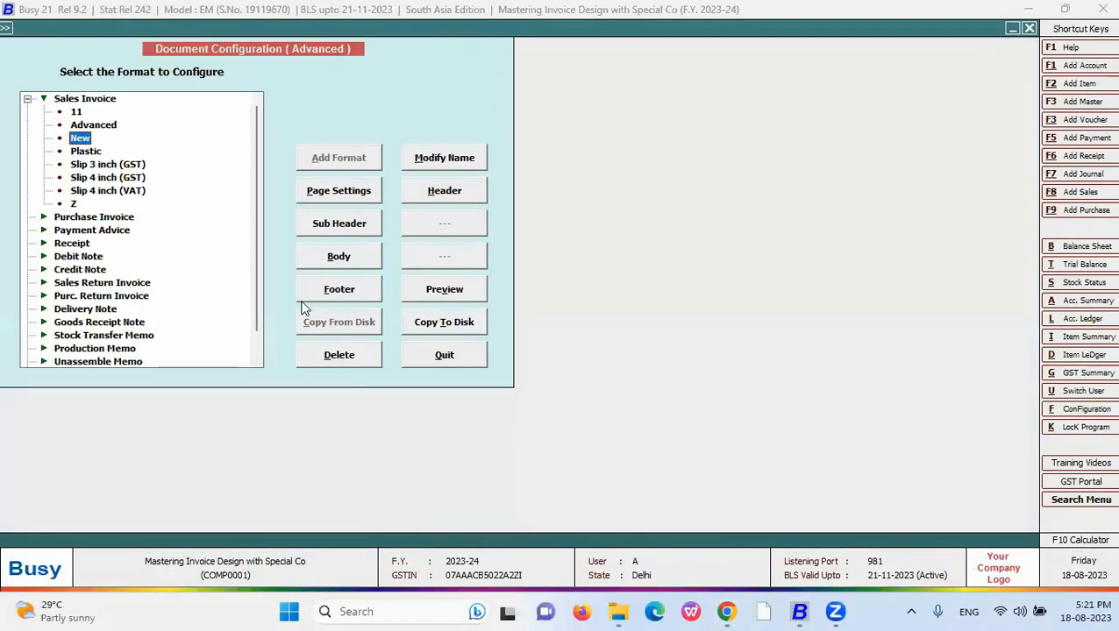
left_click(338, 257)
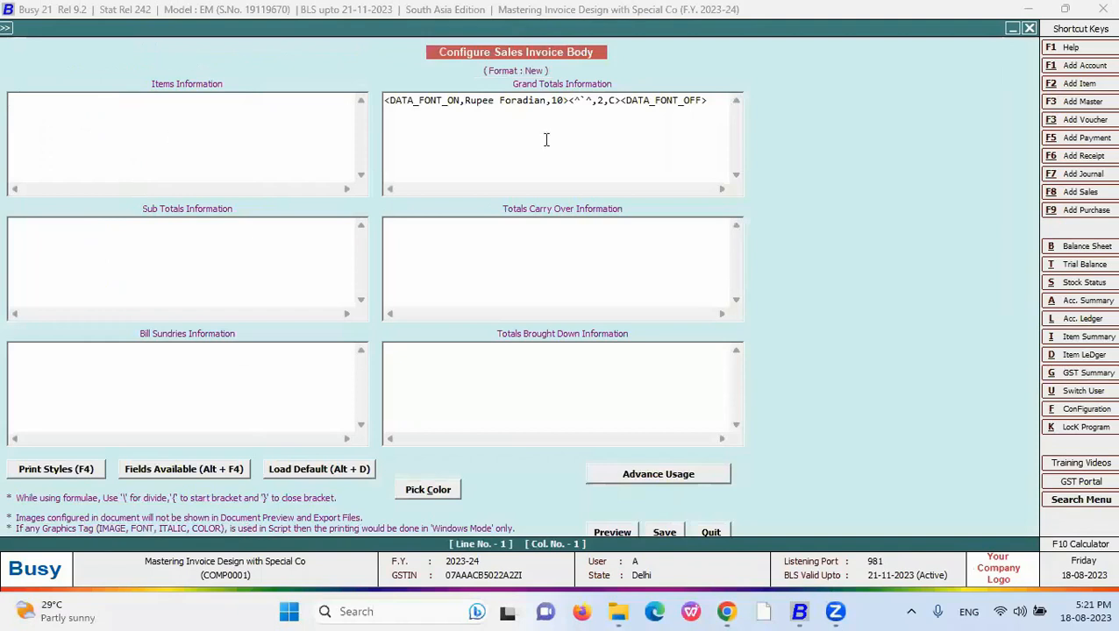
left_click_drag(707, 99, 215, 100)
key("Delete")
- Insert the QUANTITY and LIST_PRICE fields into the Items Information line
left_click(156, 112)
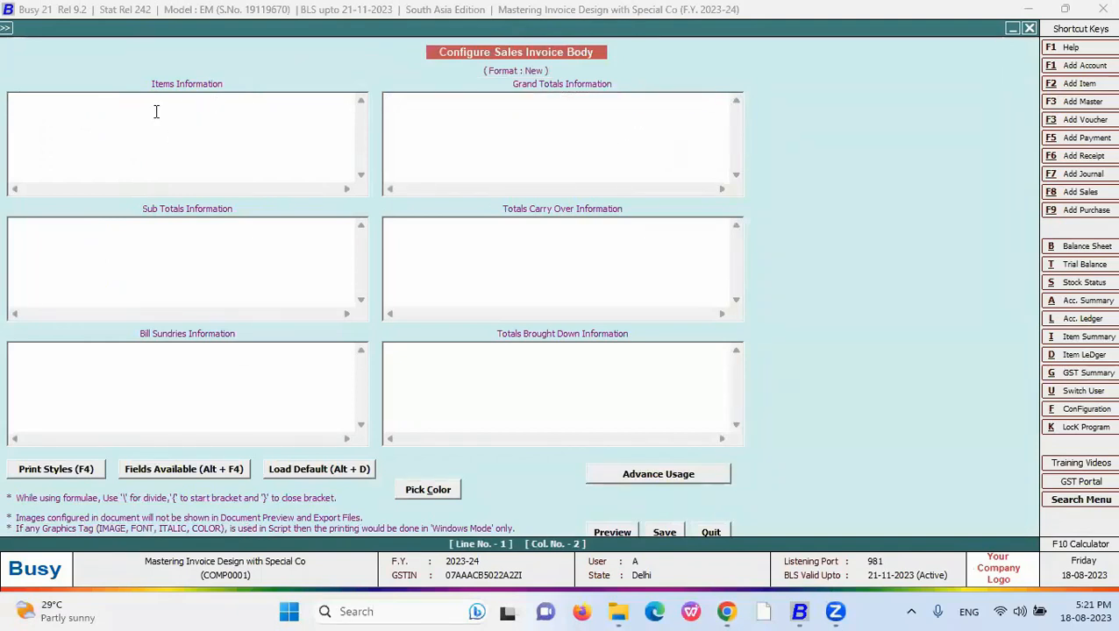
left_click(158, 473)
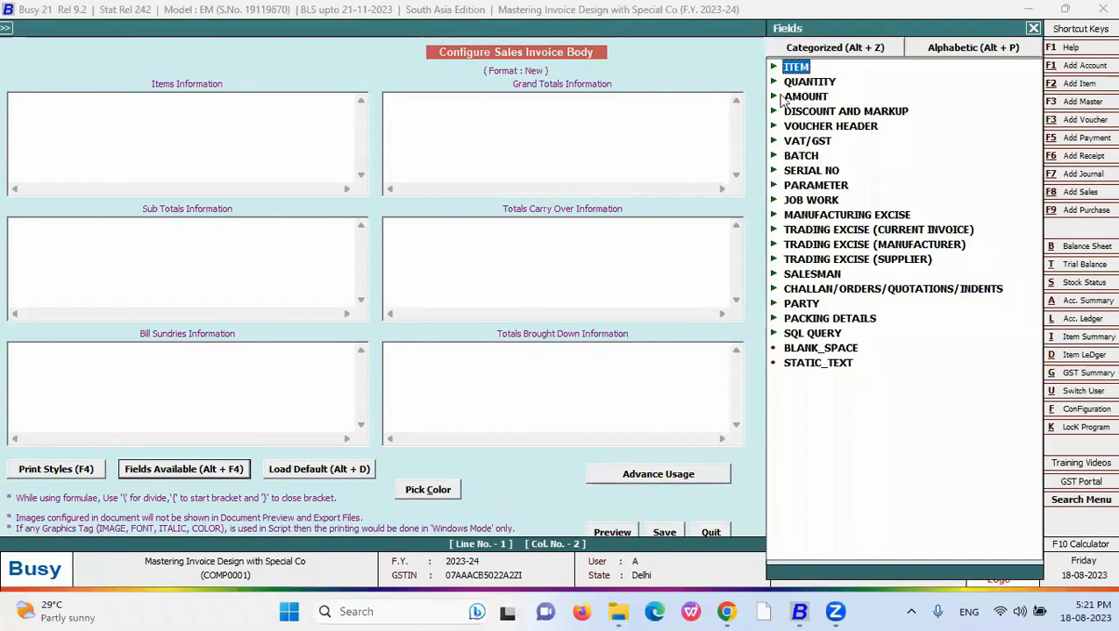
key("Down")
key("Right")
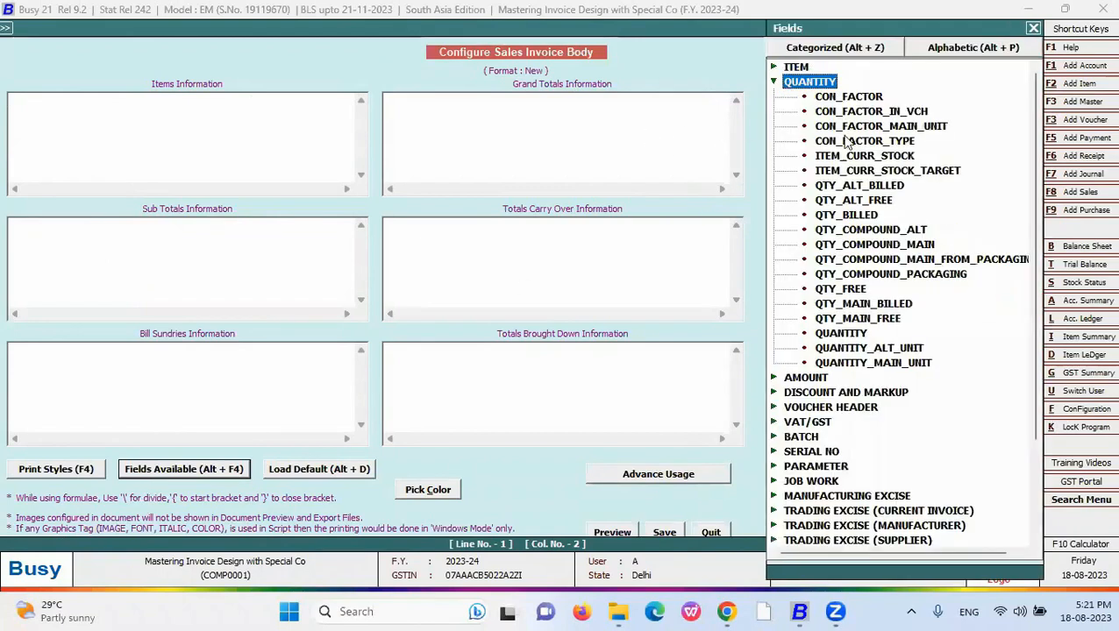
left_click(847, 337)
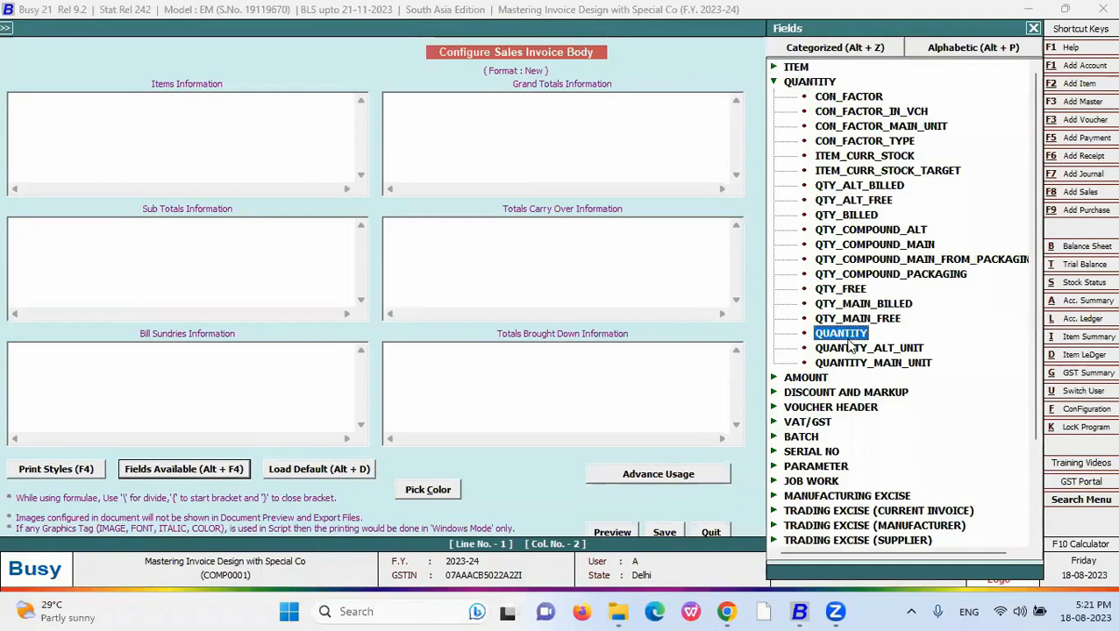
double_click(847, 338)
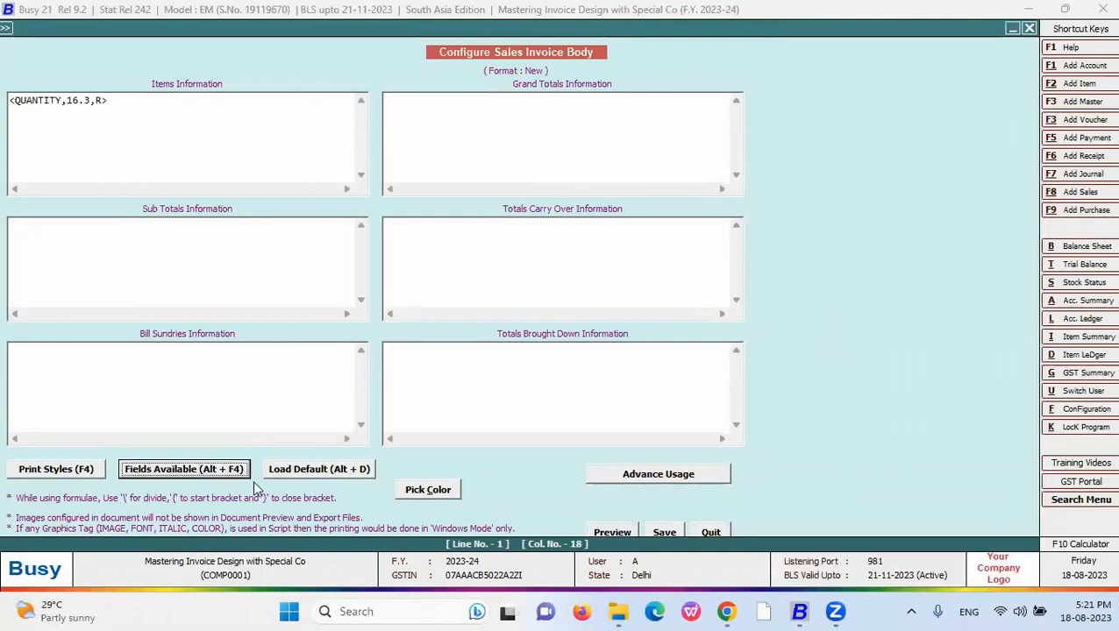
left_click(250, 478)
left_click(773, 81)
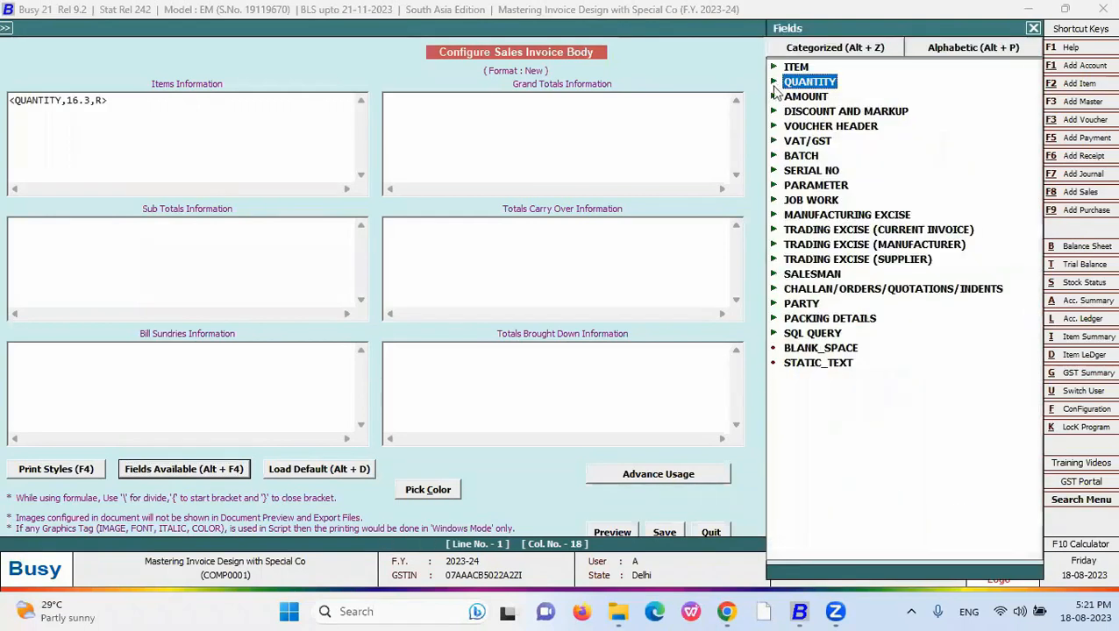
double_click(807, 98)
double_click(840, 243)
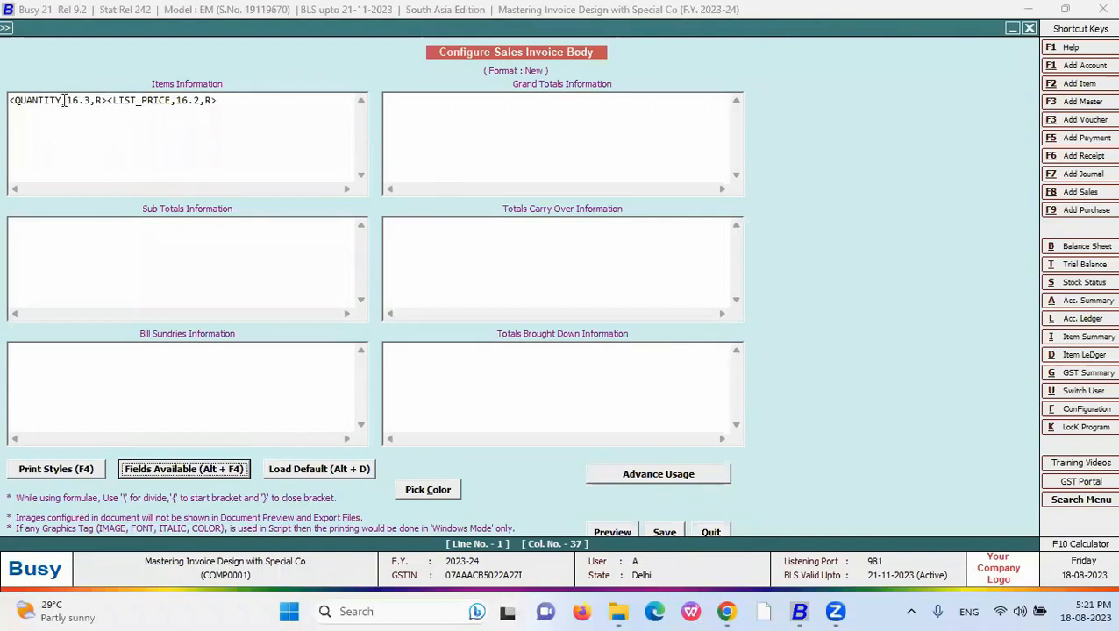
- Join the two fields into <QUANTITY + LIST_PRICE,16.2,L> with left alignment
left_click(63, 101)
left_click_drag(72, 103, 113, 100)
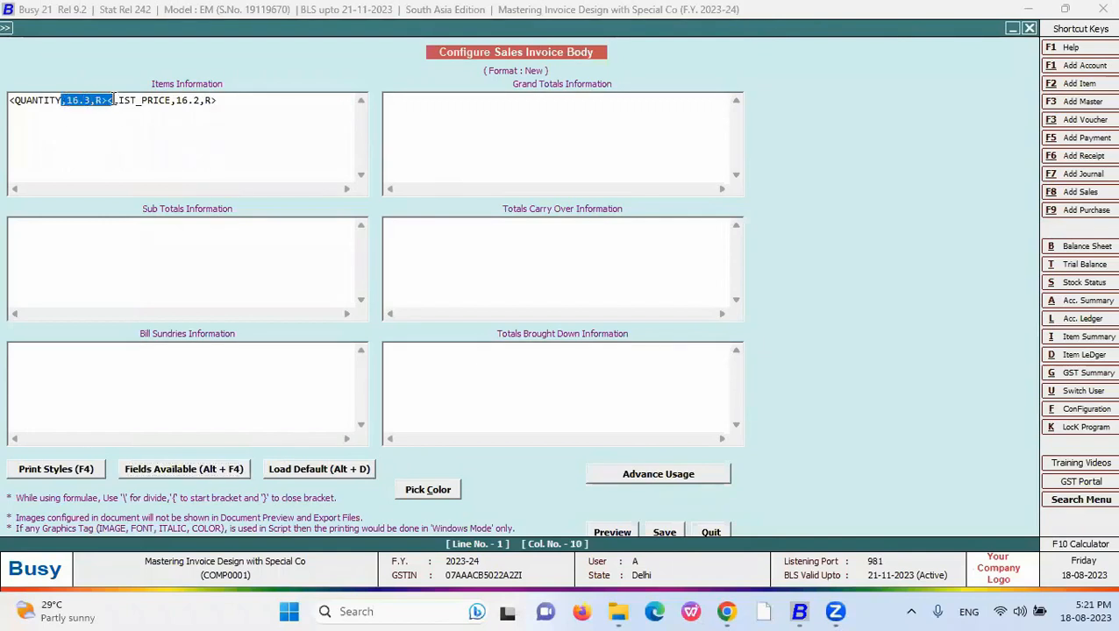
left_click(62, 101)
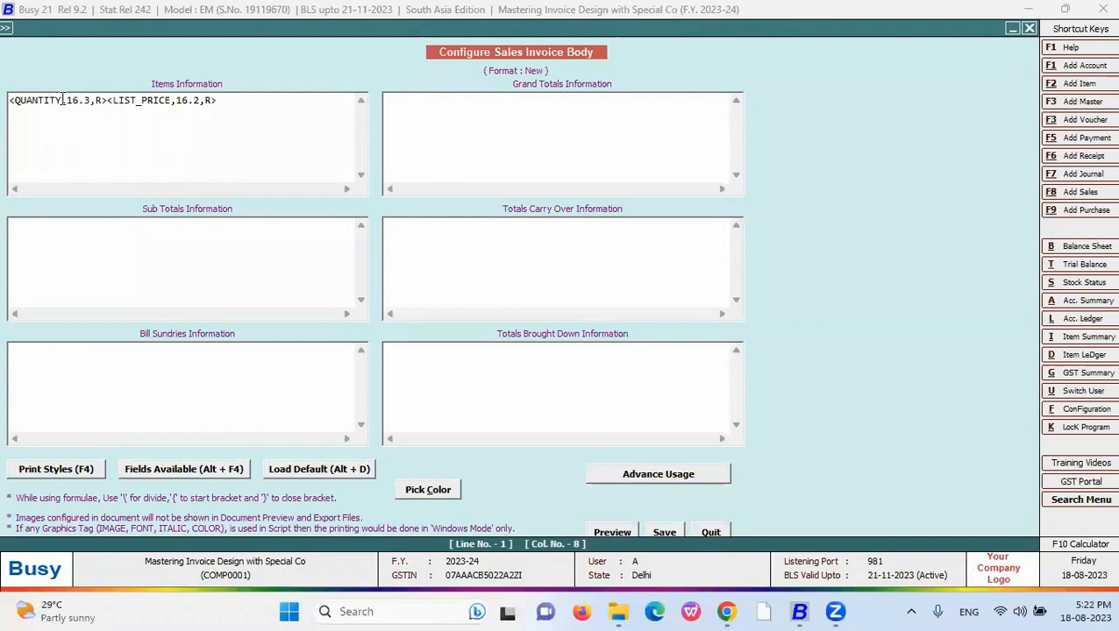
left_click_drag(63, 101, 112, 100)
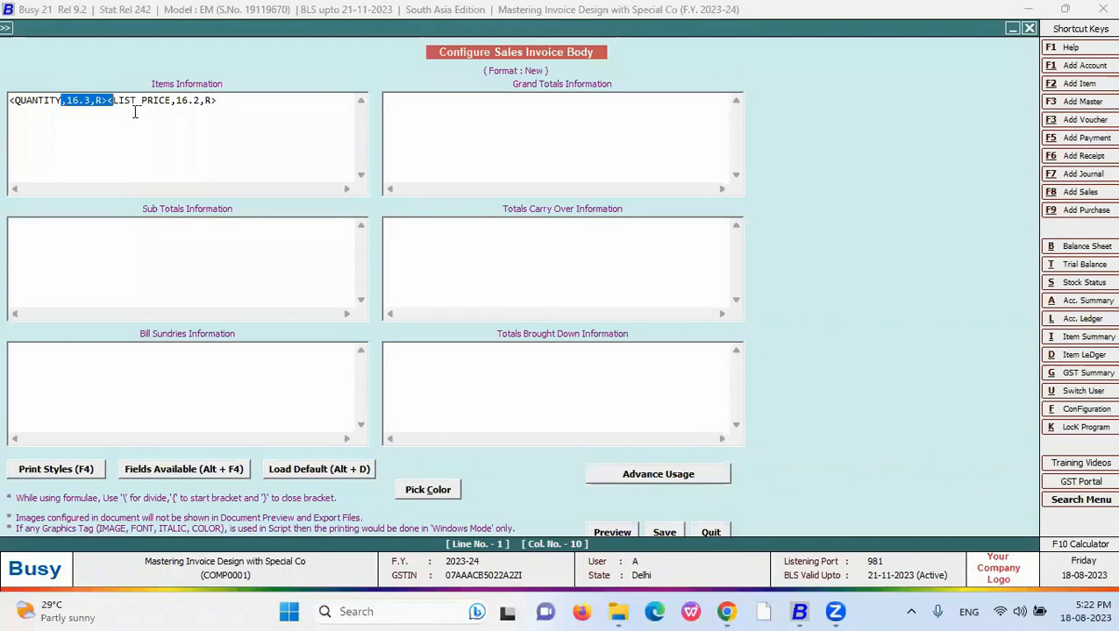
key("Delete")
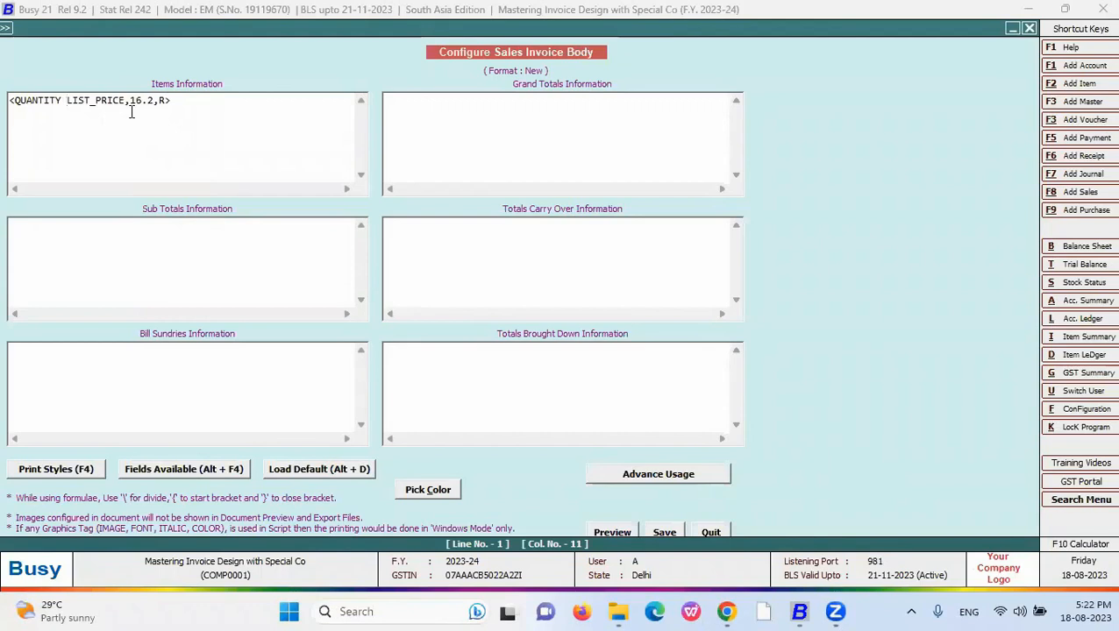
type("+")
mouse_move(16, 103)
left_mouse_down()
mouse_move(64, 102)
mouse_move(14, 100)
left_mouse_up()
left_click(77, 102)
left_click_drag(106, 102, 177, 100)
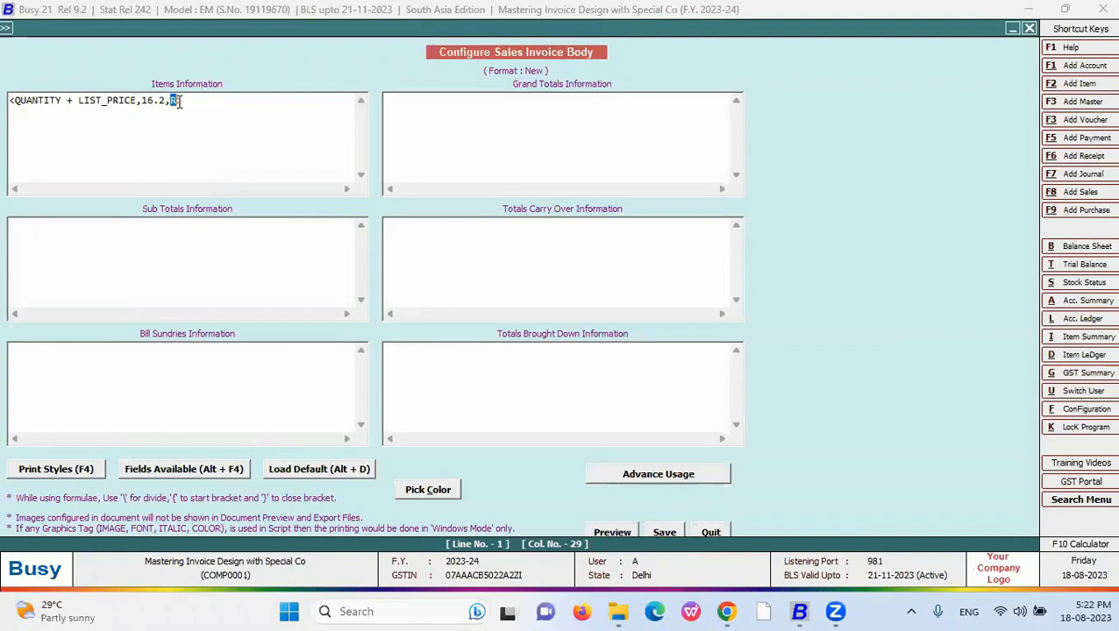
type("L")
- Save the Body formula and preview the sales invoice in the New format, showing 132.34
left_click(659, 536)
key("Escape")
key("Escape")
key("Escape")
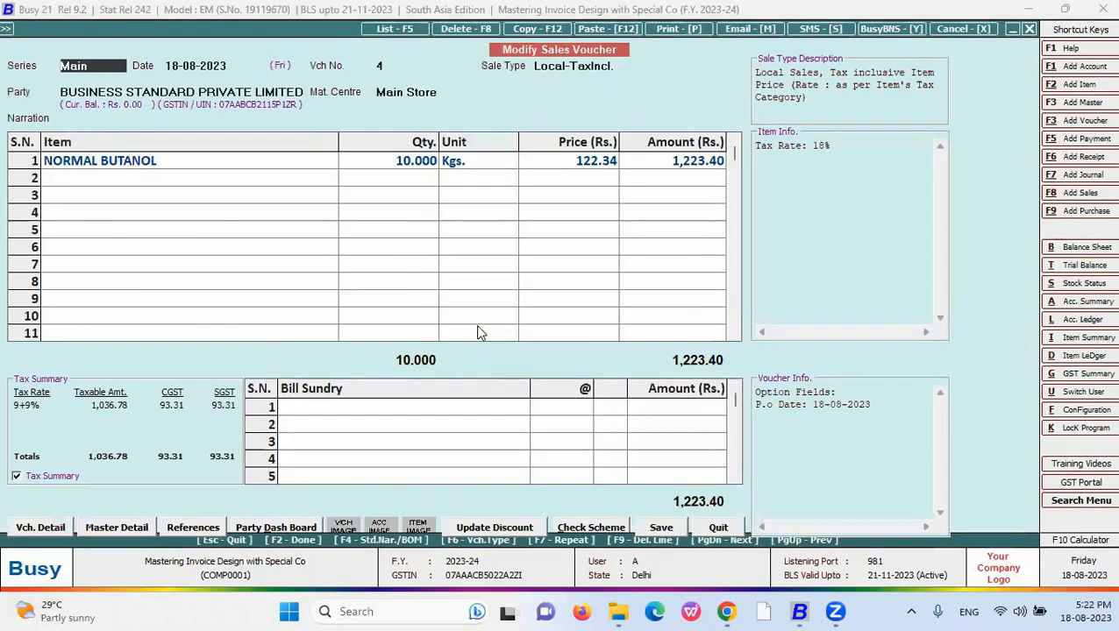
key("alt+p")
key("Down")
key("Return")
key("Escape")
type("N")
key("Return")
key("alt+p")
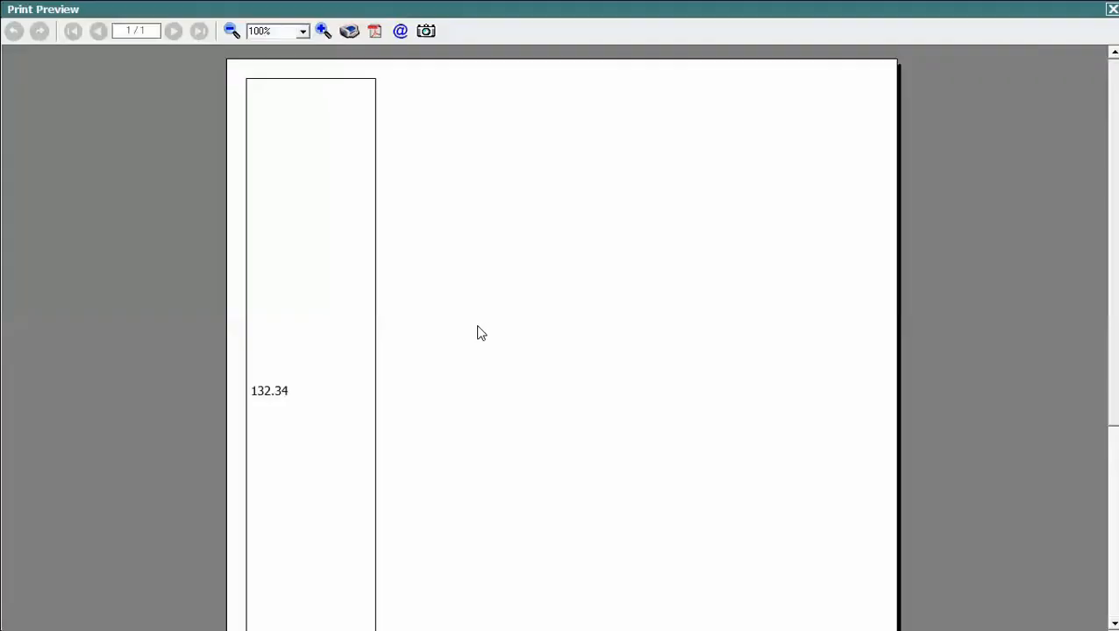
scroll(350, 209, "down", 3)
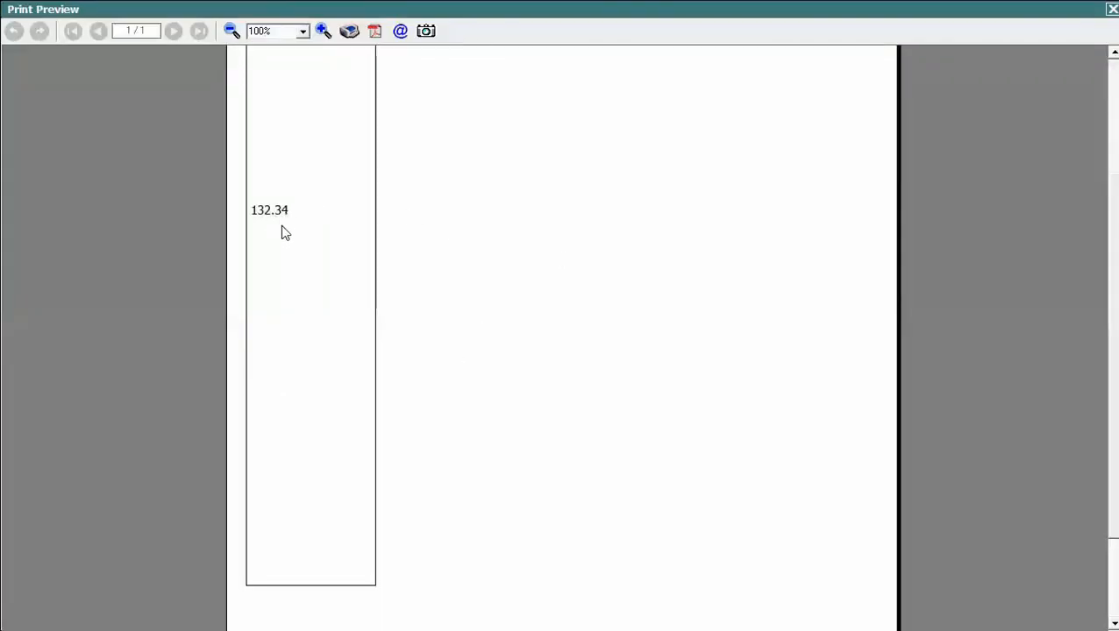
key("Escape")
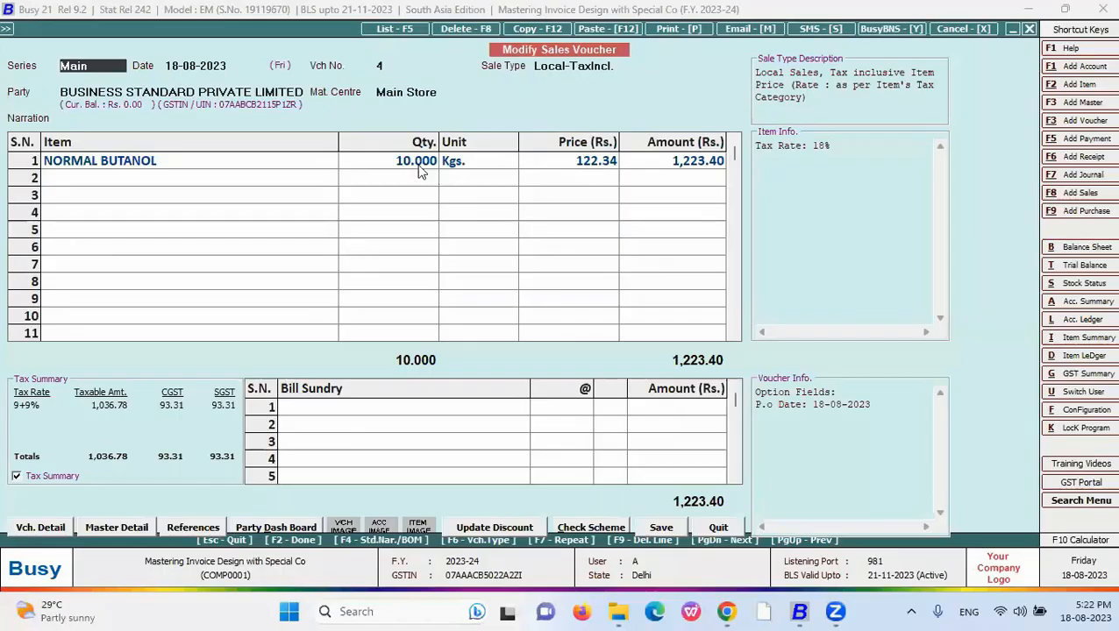
- Compare the voucher's row-1 quantity 10.000 and price 122.34 against the previewed 132.34
left_click(409, 165)
key("Return")
left_click(409, 169)
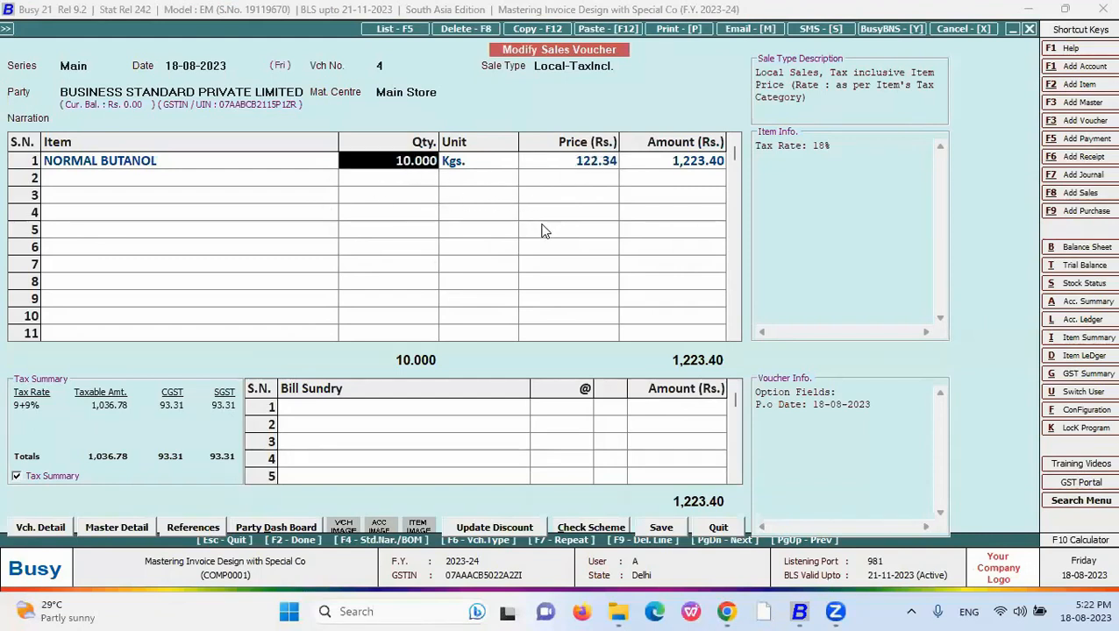
left_click(550, 167)
left_click(425, 163)
- Preview the invoice in the New format again, then return to the Sales Invoice format list
key("alt+p")
key("Return")
key("Down")
key("Down")
key("Down")
key("Return")
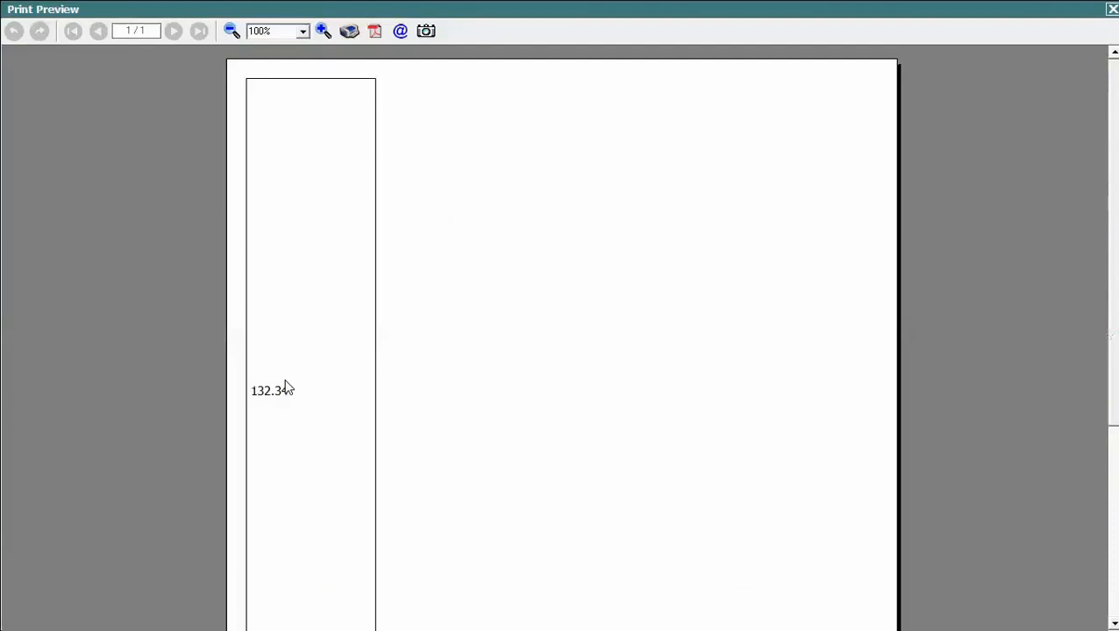
key("Escape")
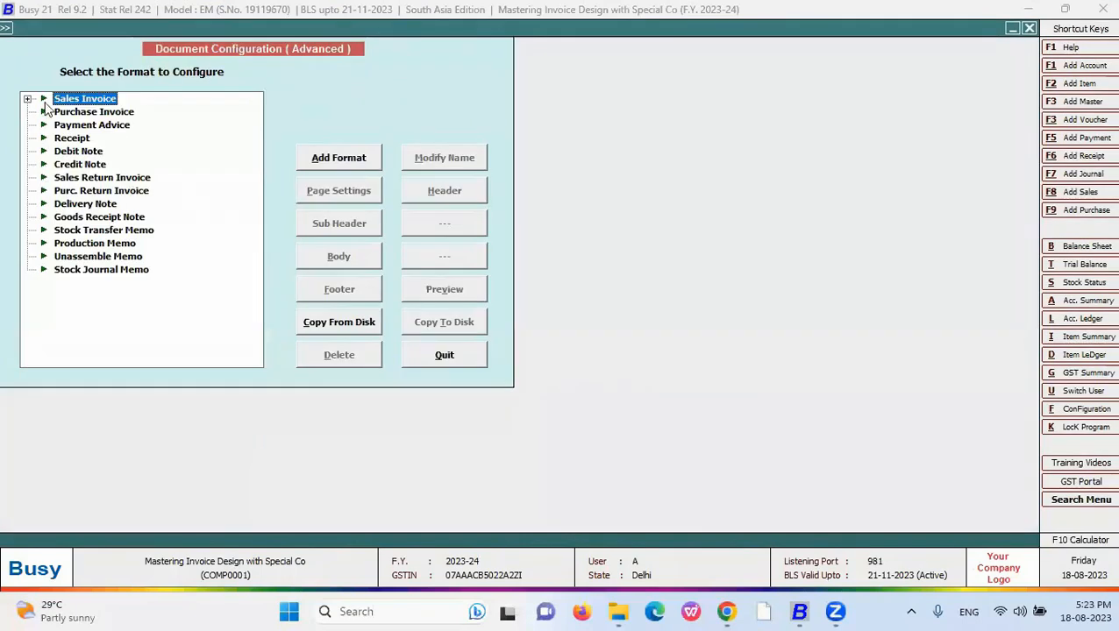
left_click(43, 98)
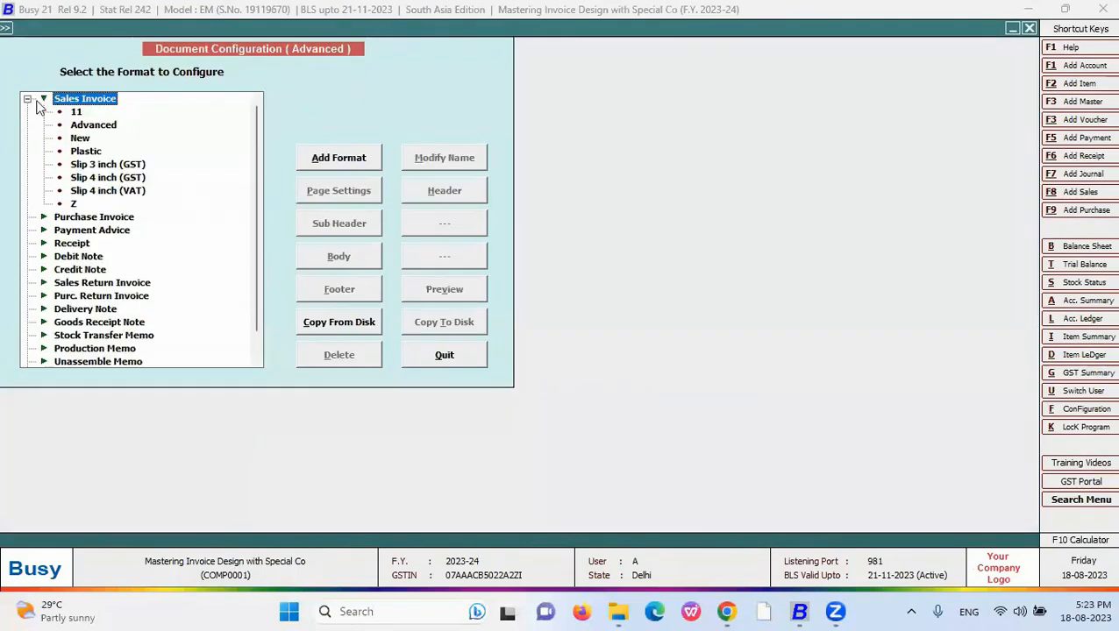
- Change the New format's Body formula to QUANTITY - LIST_PRICE and save it
left_click(81, 112)
left_click(81, 141)
left_click(345, 252)
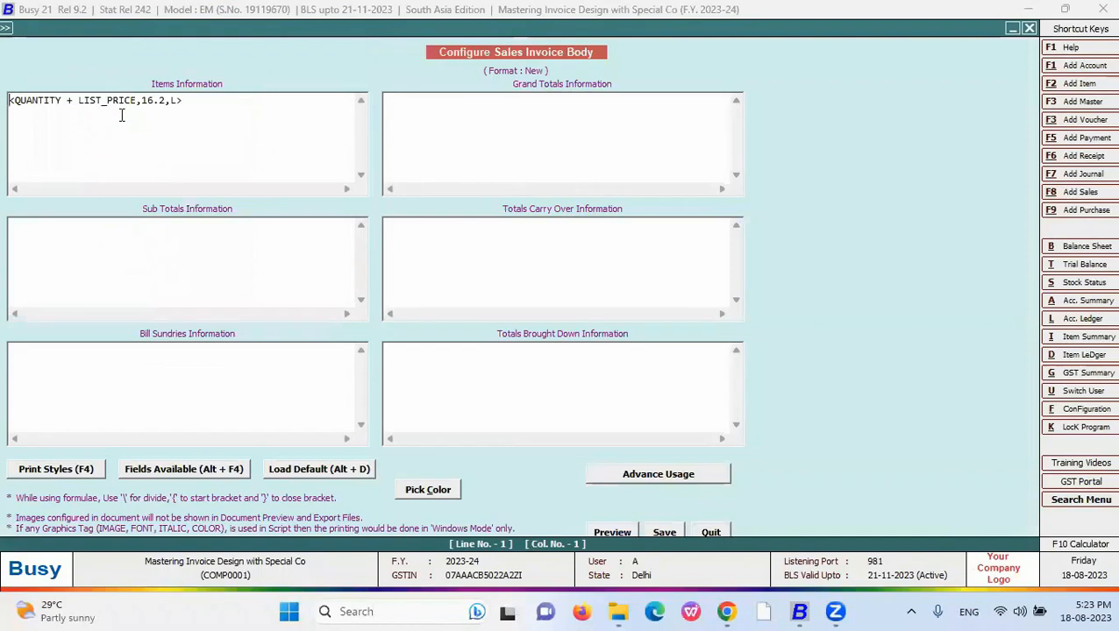
type("-")
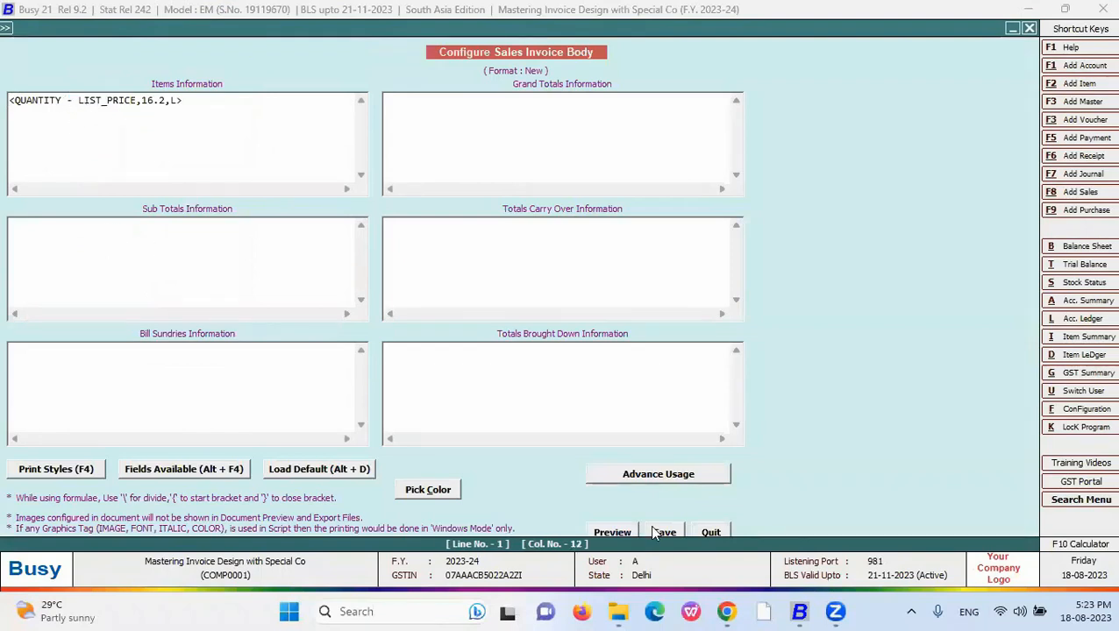
left_click(650, 526)
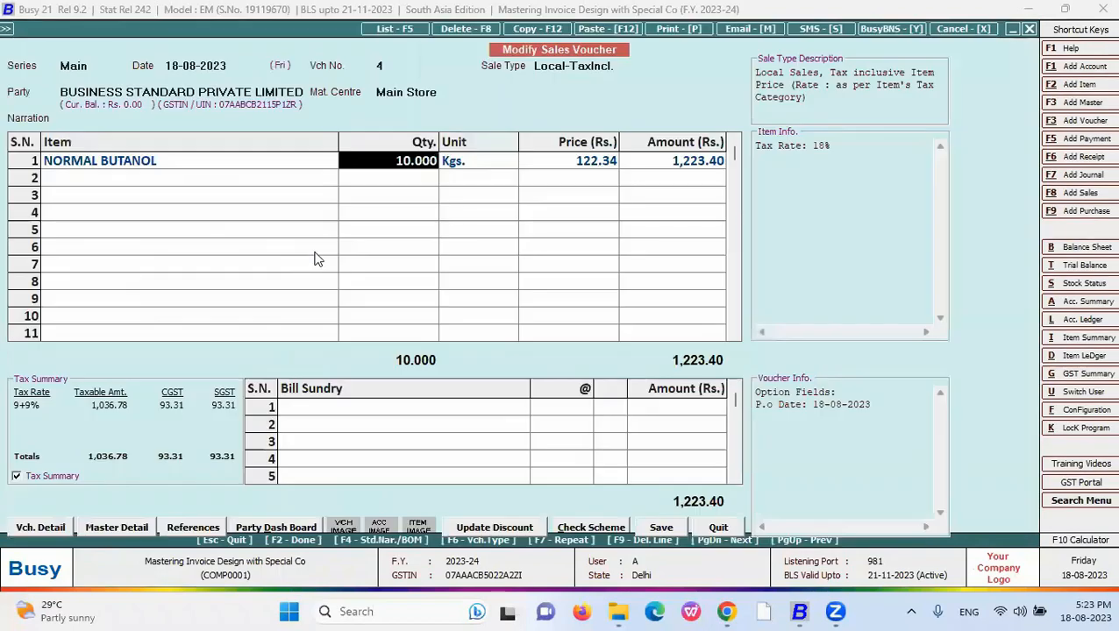
- Preview the sales voucher in the New format, confirming -112.34, then check the row-1 price
key("alt+p")
key("Down")
key("Down")
key("Down")
key("Return")
key("alt+v")
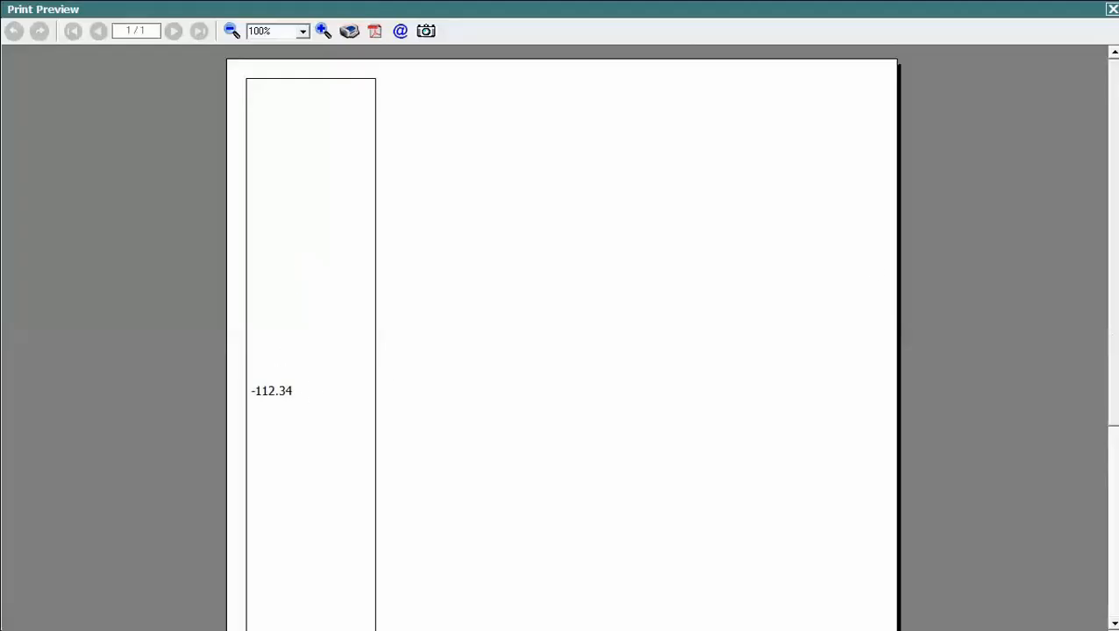
scroll(1041, 309, "down", 3)
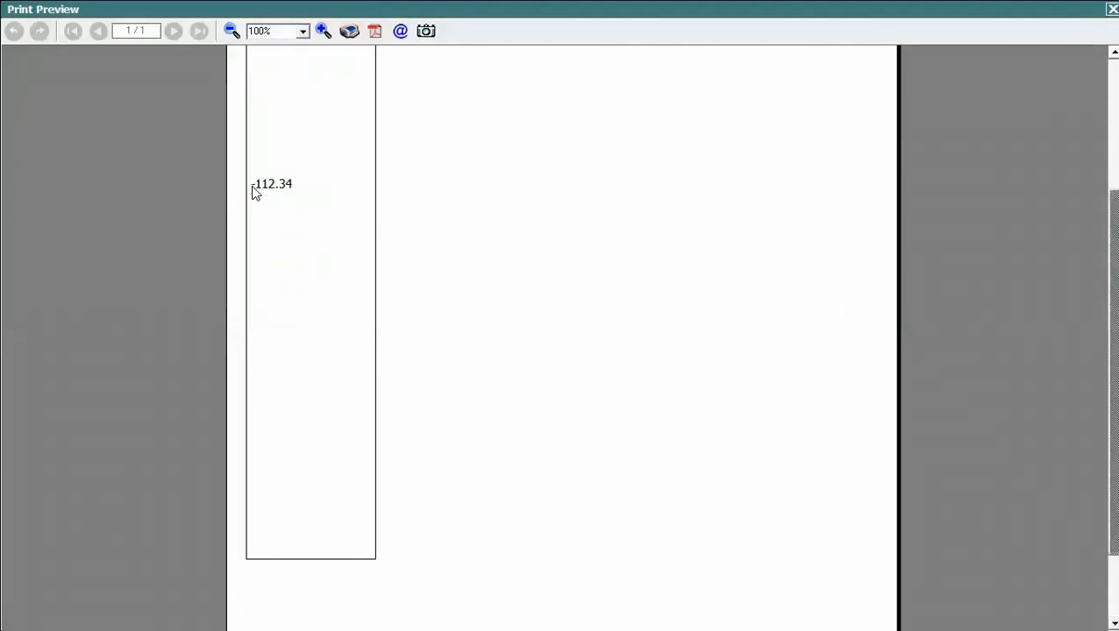
key("Escape")
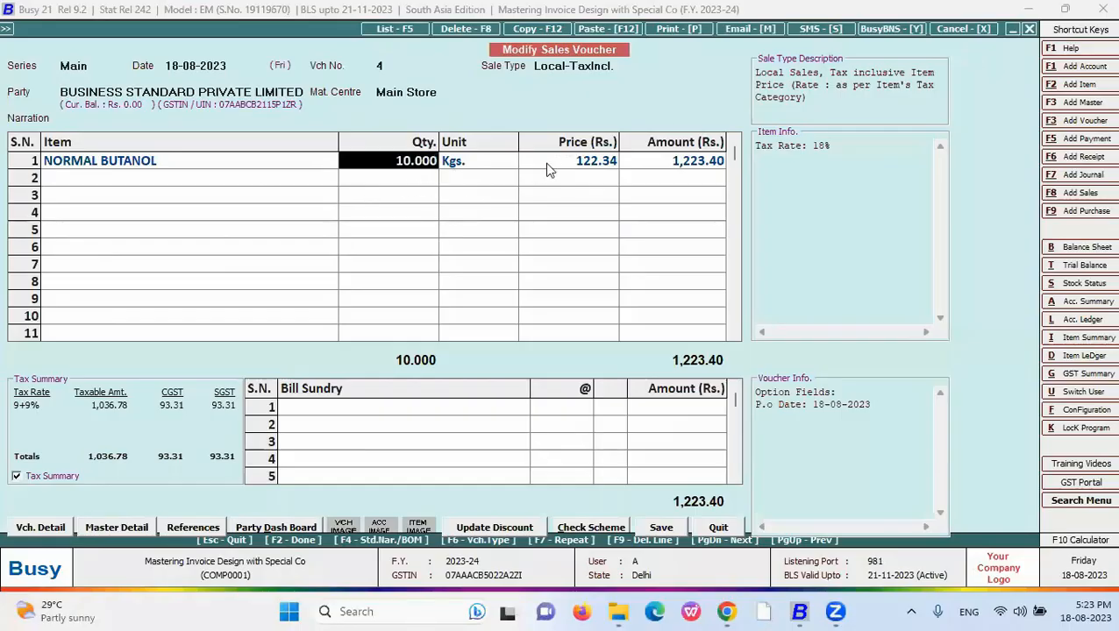
key("Return")
key("Return")
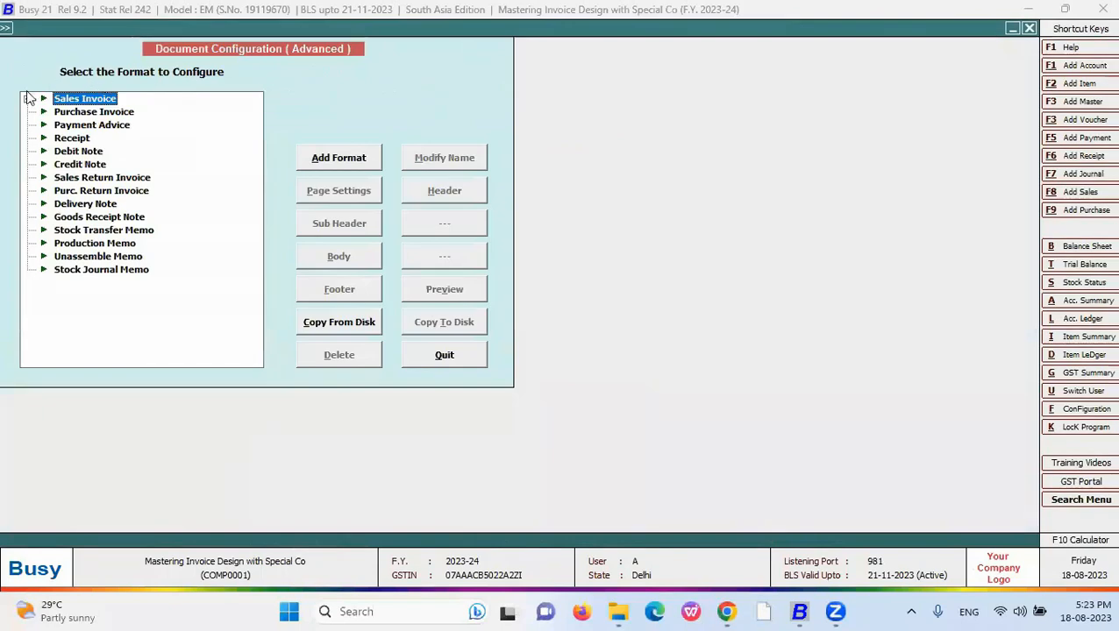
- Replace the New format's item operator with * to give QUANTITY * LIST_PRICE, and save
left_click(28, 99)
left_click(79, 138)
left_click(339, 251)
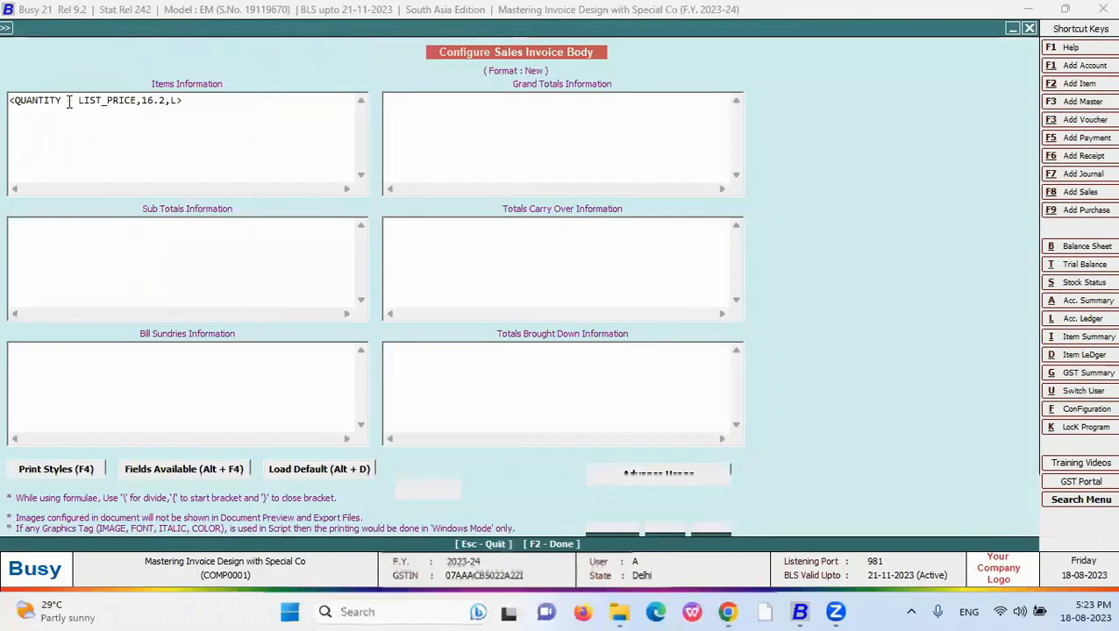
left_click_drag(68, 103, 74, 104)
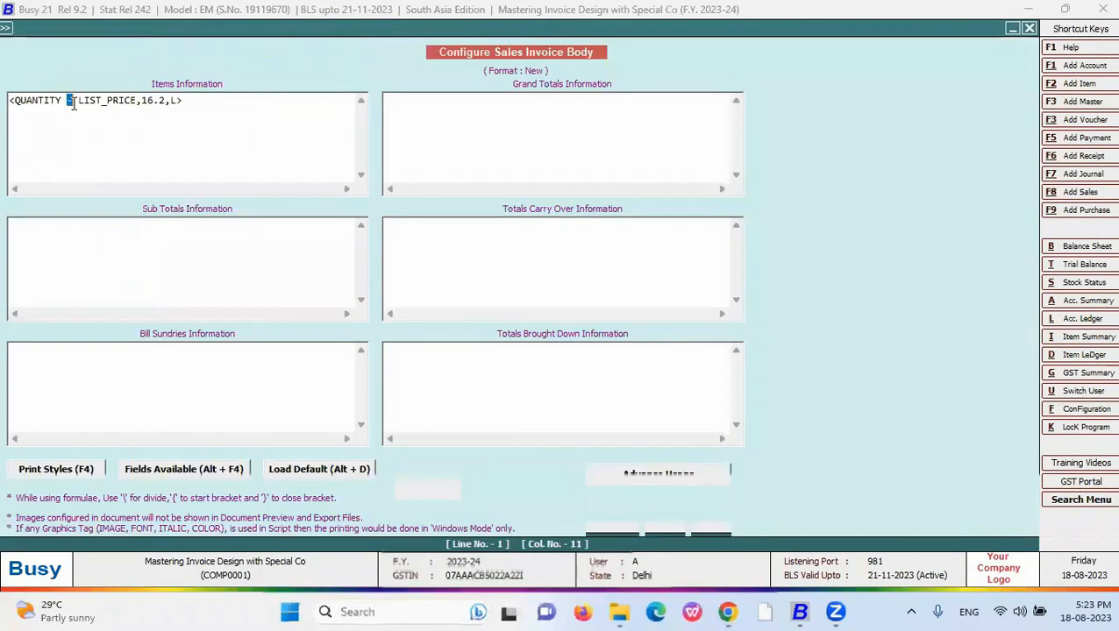
type("*")
key("F2")
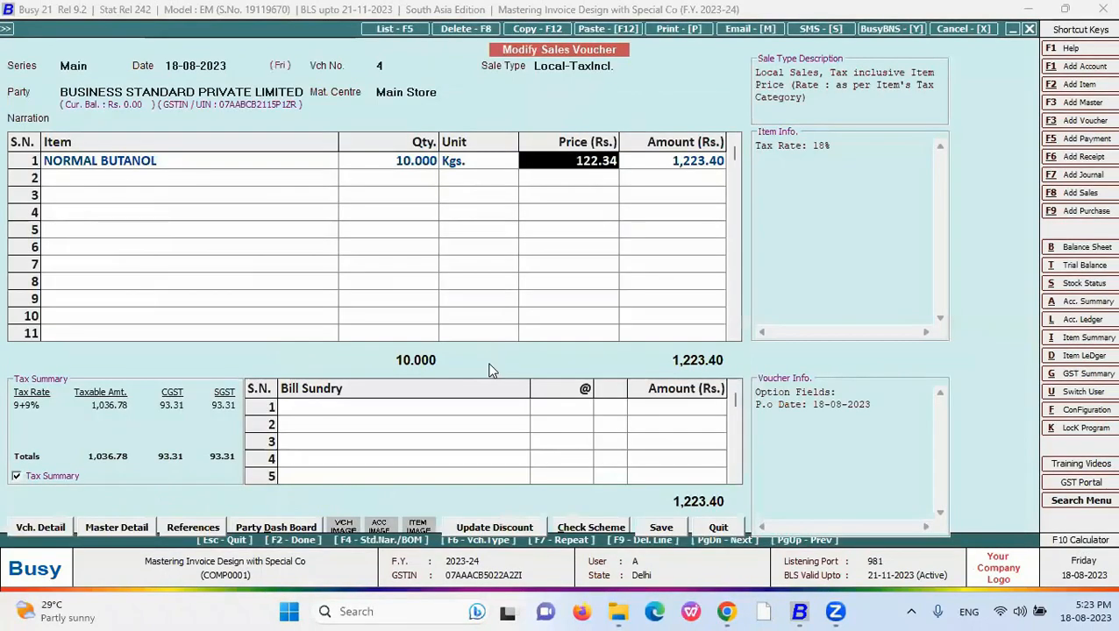
- Print-preview the sales voucher in the New format, showing 1,223.40
key("alt+p")
key("Down")
key("Return")
key("Up")
key("Down")
key("Down")
key("Return")
key("alt+p")
scroll(251, 184, "down", 5)
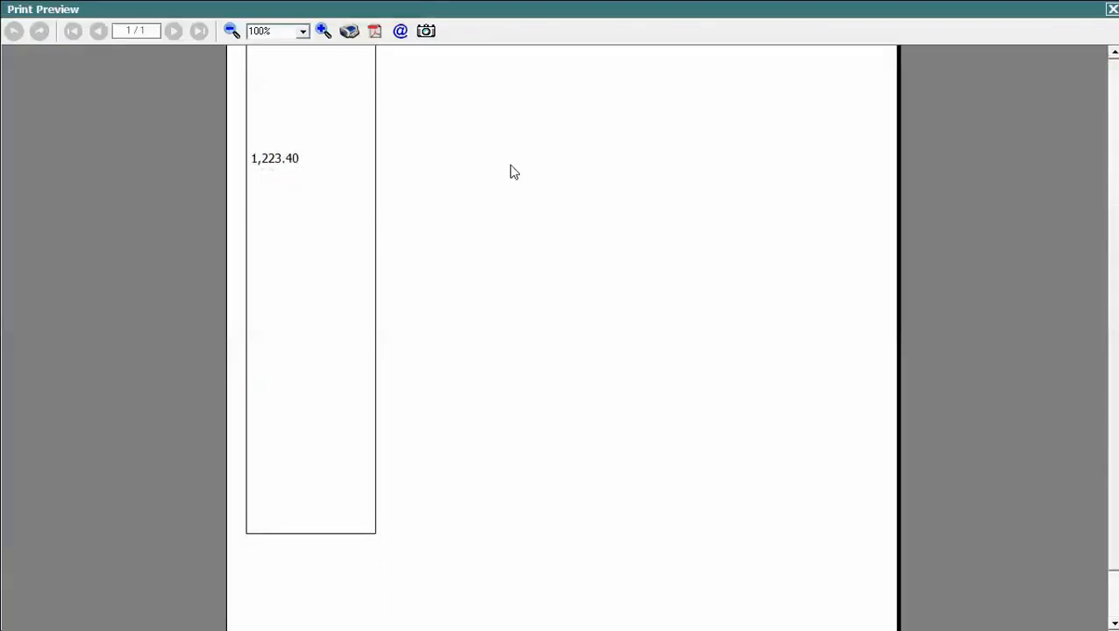
left_click(1111, 9)
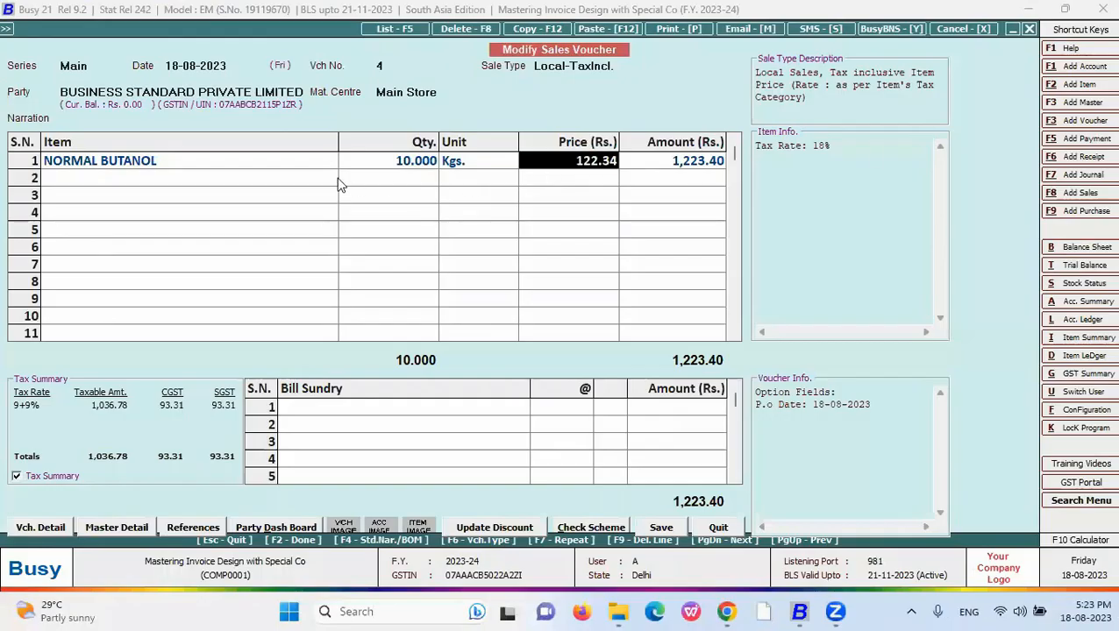
- Verify row 1's 10.000 × 122.34 = 1,223.40, then reopen the Sales Invoice formats in Document Configuration
left_click(706, 163)
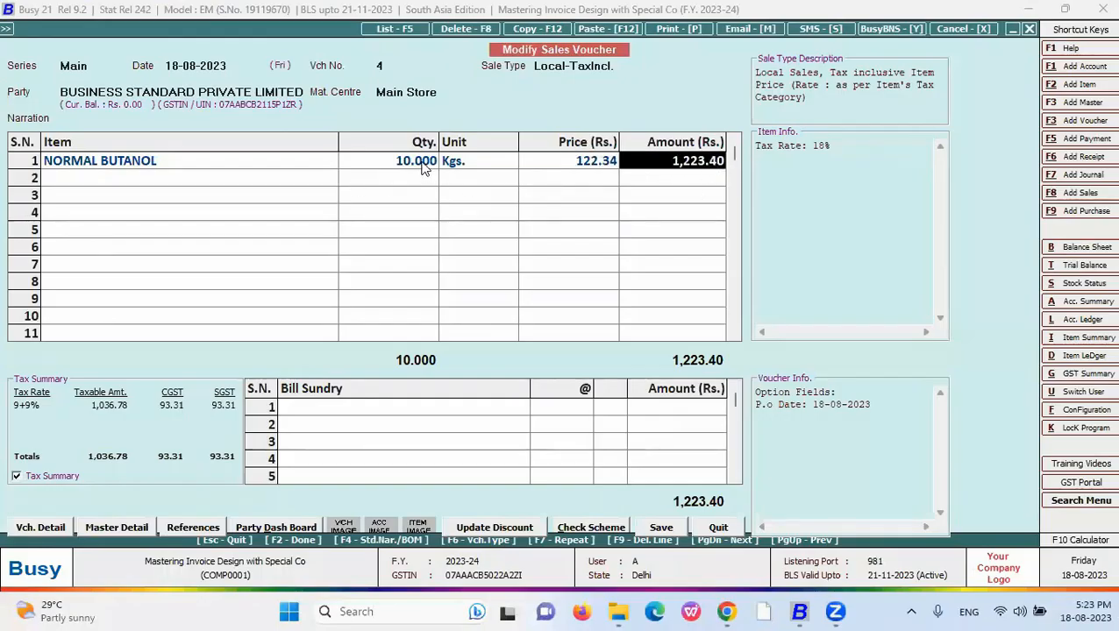
left_click(422, 163)
left_click(605, 164)
left_click(708, 167)
key("ctrl+Tab")
left_click(27, 100)
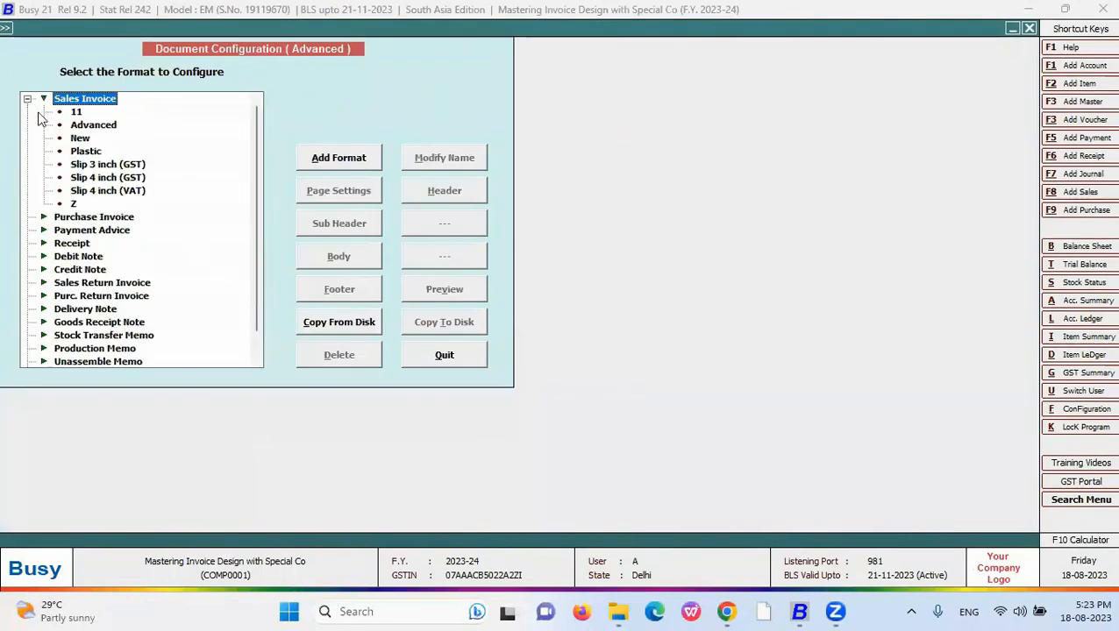
- Change the New format's operator to \ so QUANTITY is divided by LIST_PRICE, and save
left_click(79, 138)
left_click(329, 256)
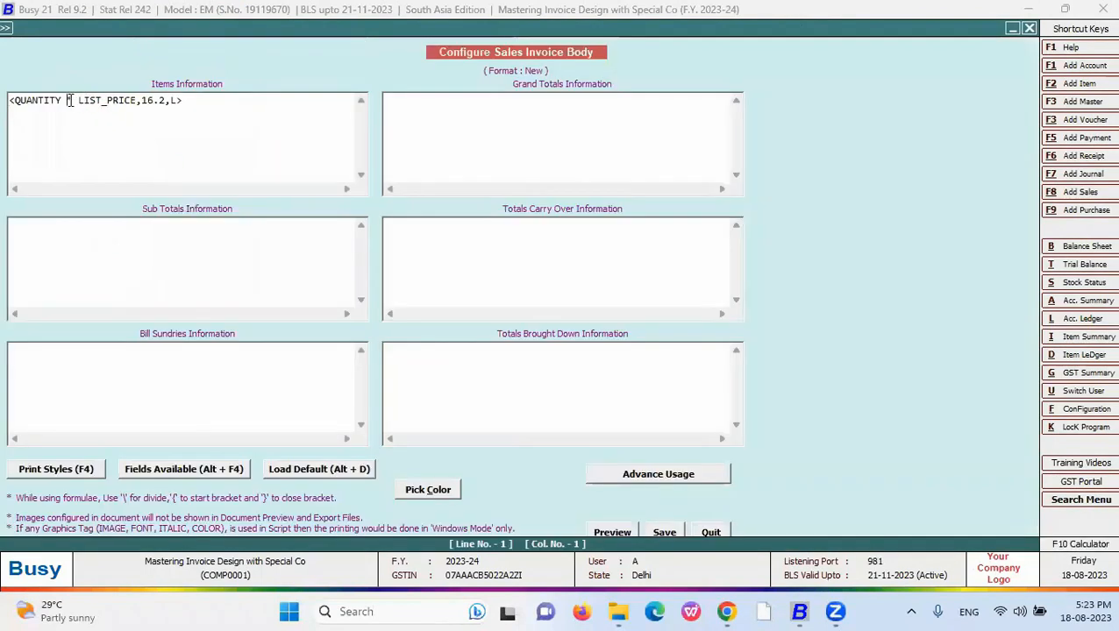
type("\\")
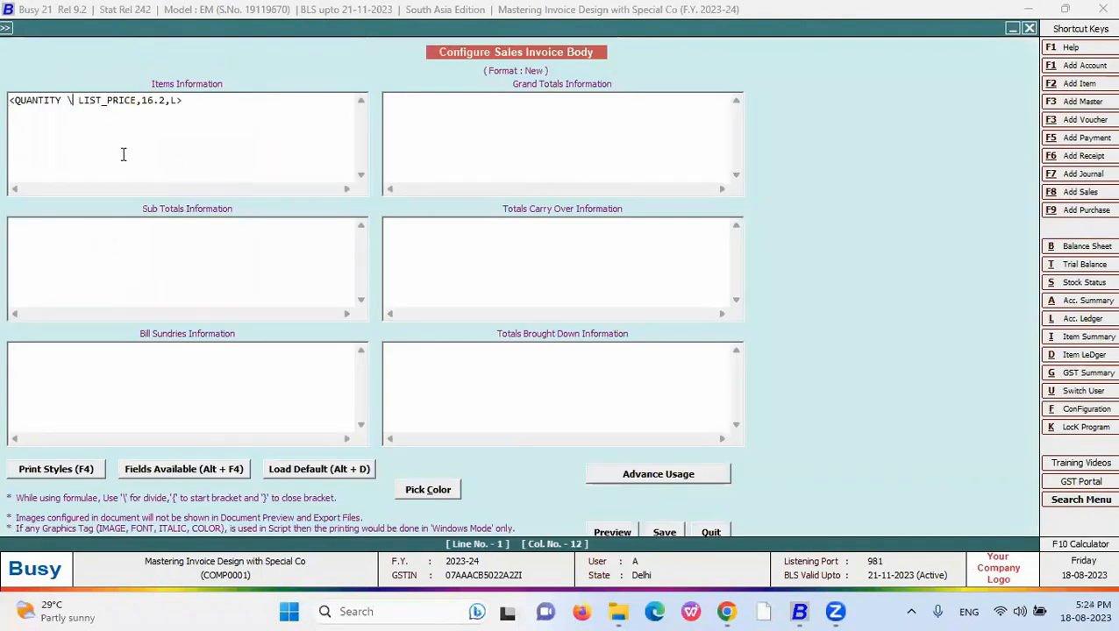
left_click(664, 535)
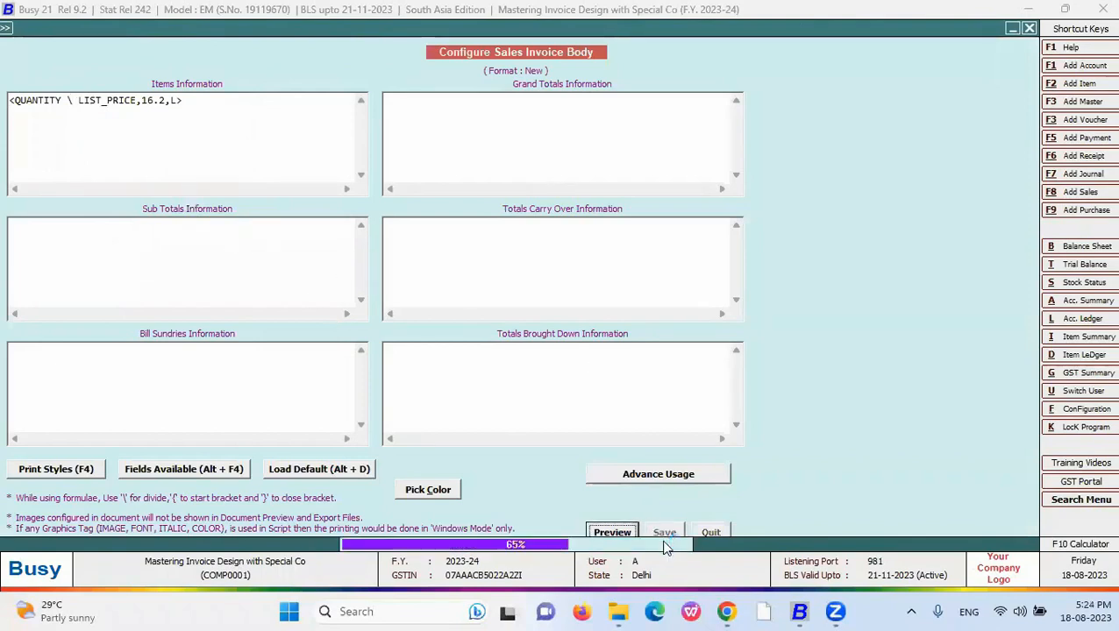
- Preview the sales voucher in the New format, showing 0.08
key("alt+Tab")
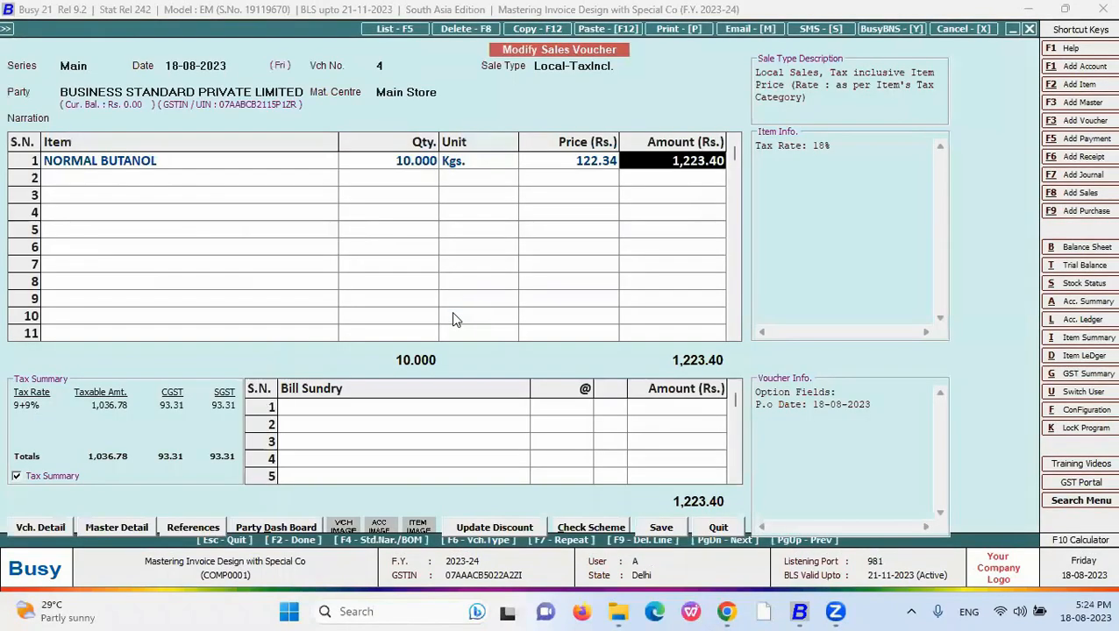
key("alt+p")
key("Down")
key("Down")
key("Down")
key("Return")
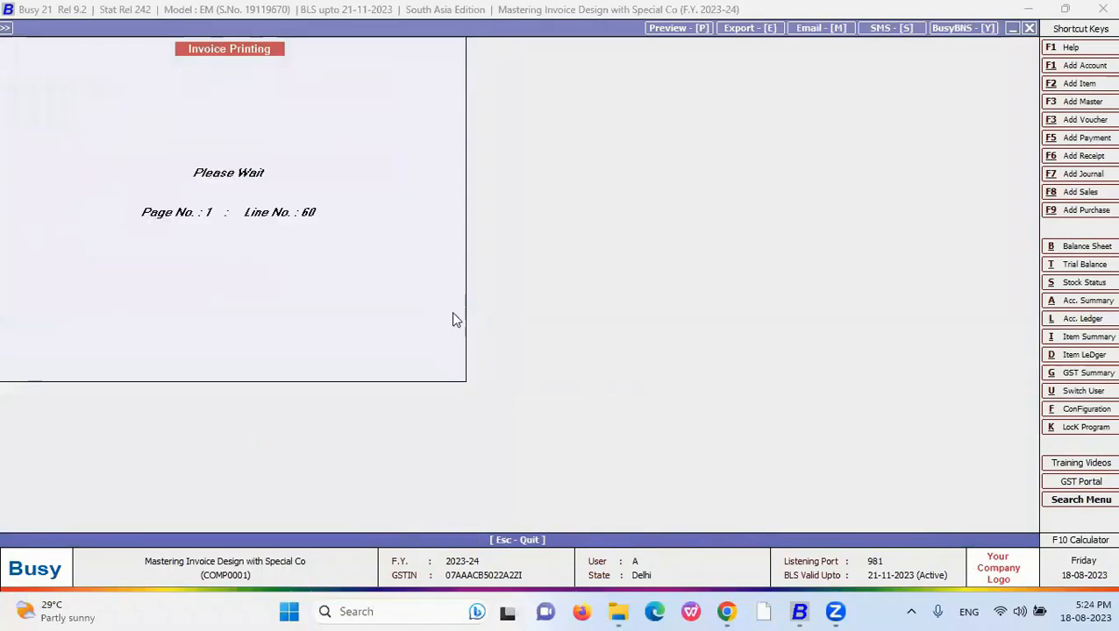
scroll(1001, 322, "down", 3)
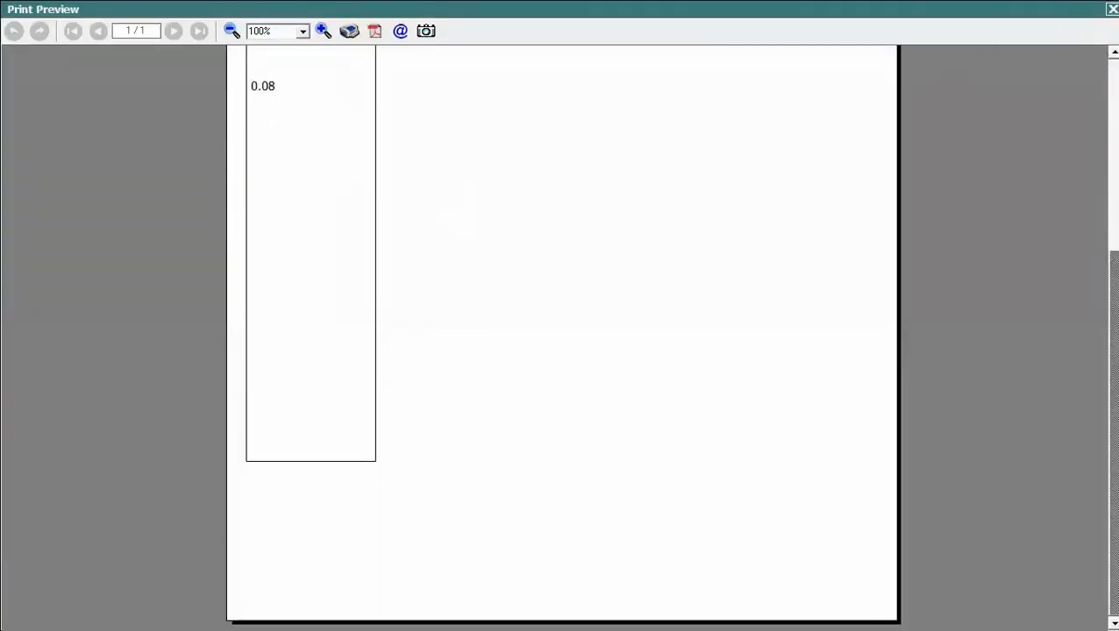
key("Escape")
- Check the row-1 quantity 10.000 and price 122.34, then reopen the New format's Body
left_click(399, 161)
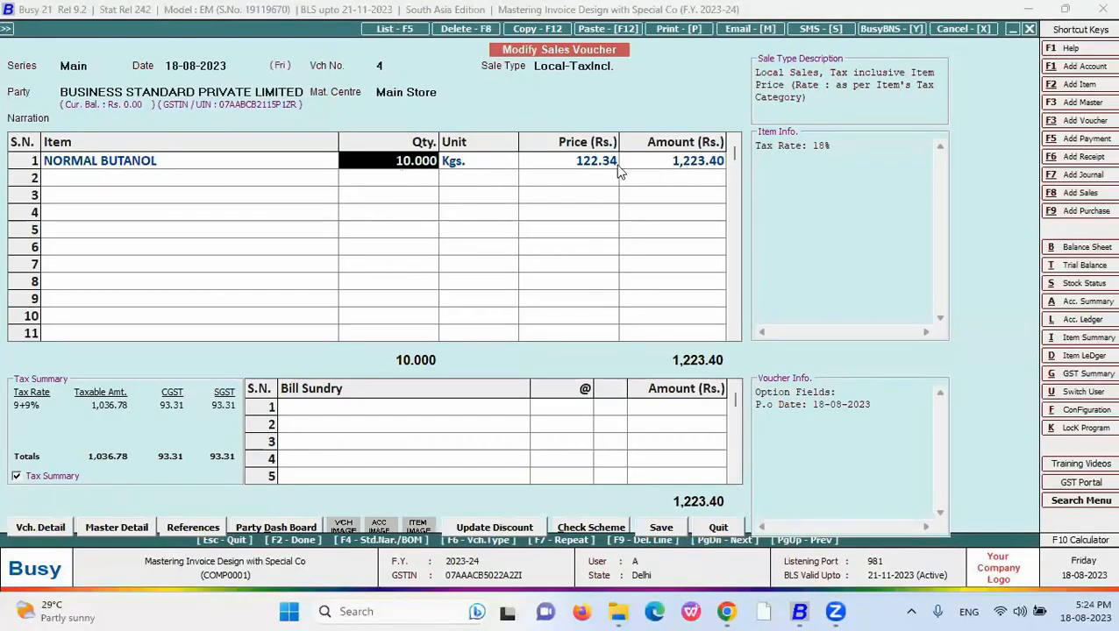
key("Return")
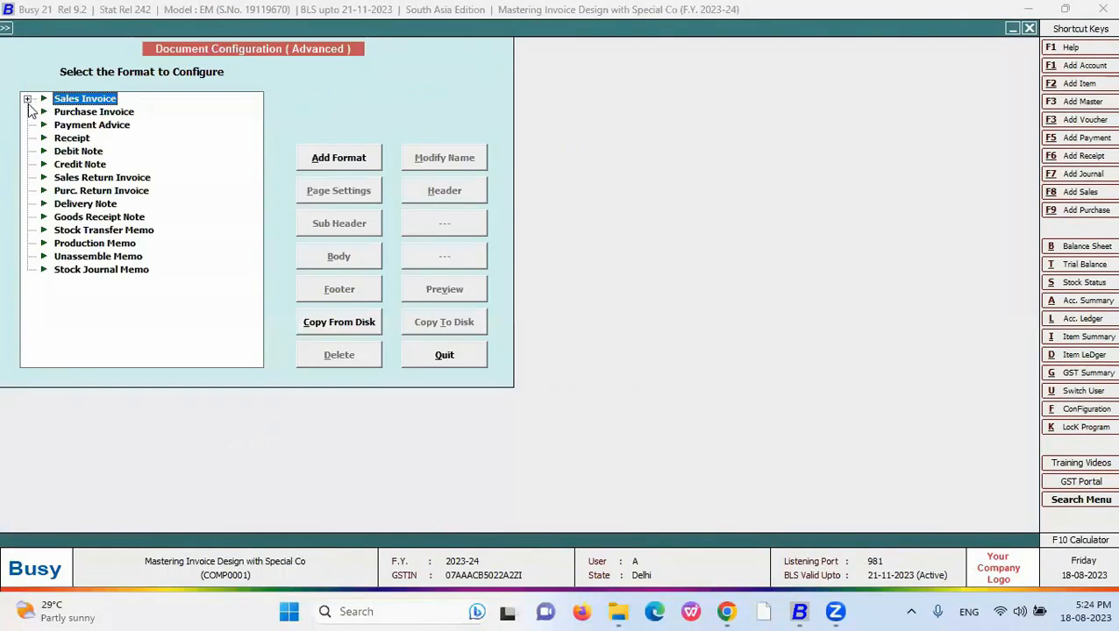
left_click(28, 98)
key("Down")
key("Down")
key("Down")
left_click(362, 262)
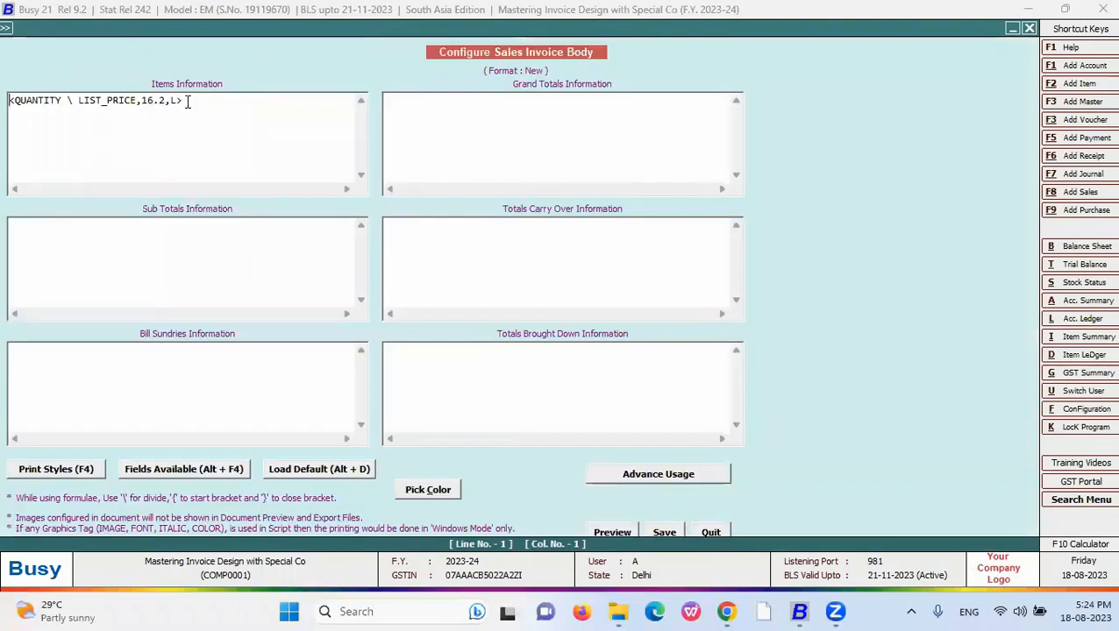
- Delete the old Items formula and begin a new bracketed expression
left_click_drag(186, 103, 9, 103)
key("Delete")
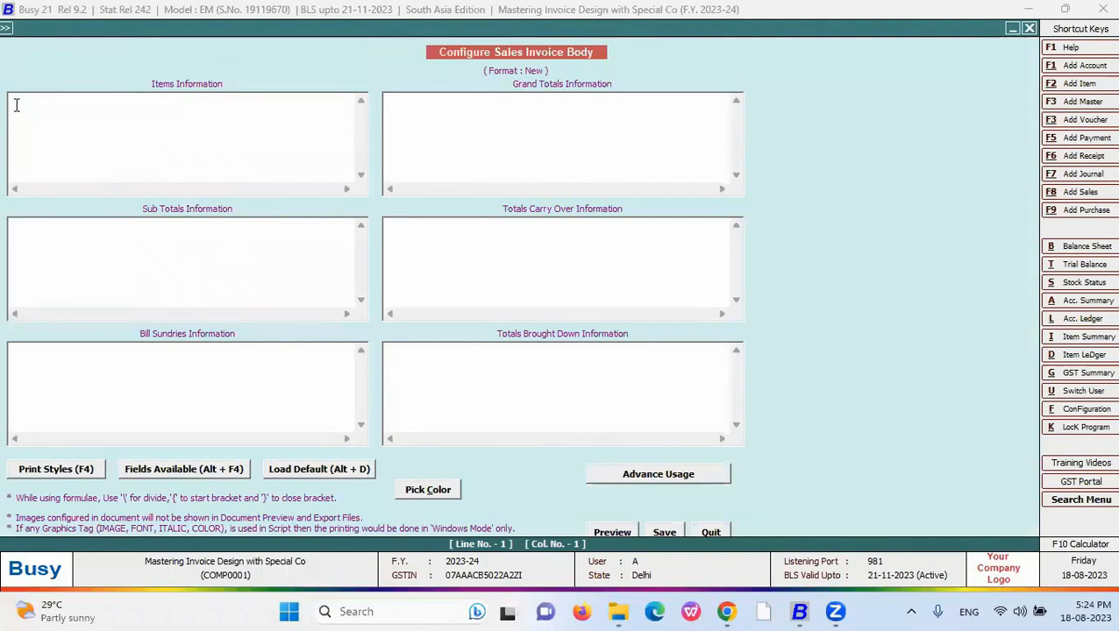
type("<")
type("f")
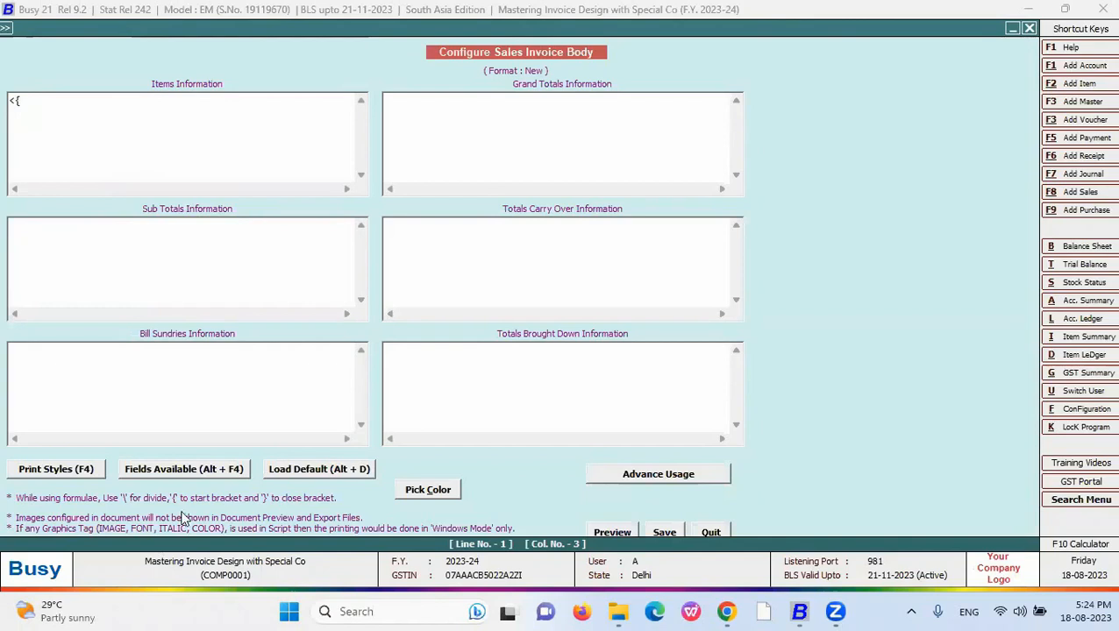
- Insert QUANTITY from Fields Available and trim stray angle brackets, giving <{QUANTITY,16.3,R
left_click(183, 469)
double_click(808, 85)
key("Down")
key("Down")
key("Down")
key("Down")
key("Down")
key("Down")
key("Down")
key("Down")
key("Down")
key("Down")
key("Down")
key("Down")
key("Down")
key("Down")
key("Down")
key("Down")
key("Down")
key("Return")
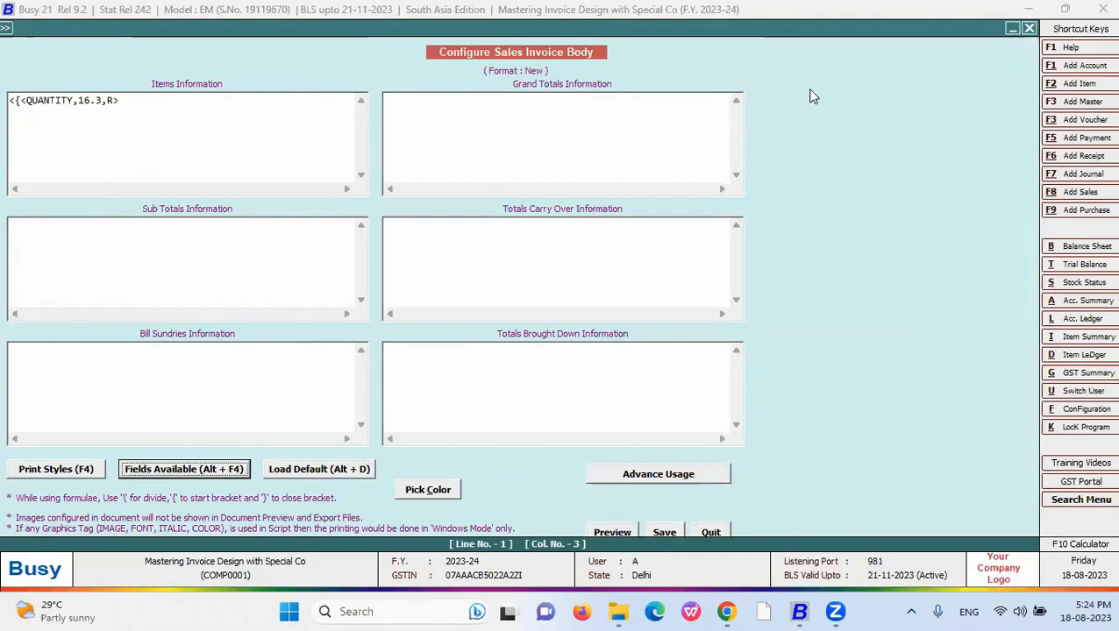
left_click(24, 100)
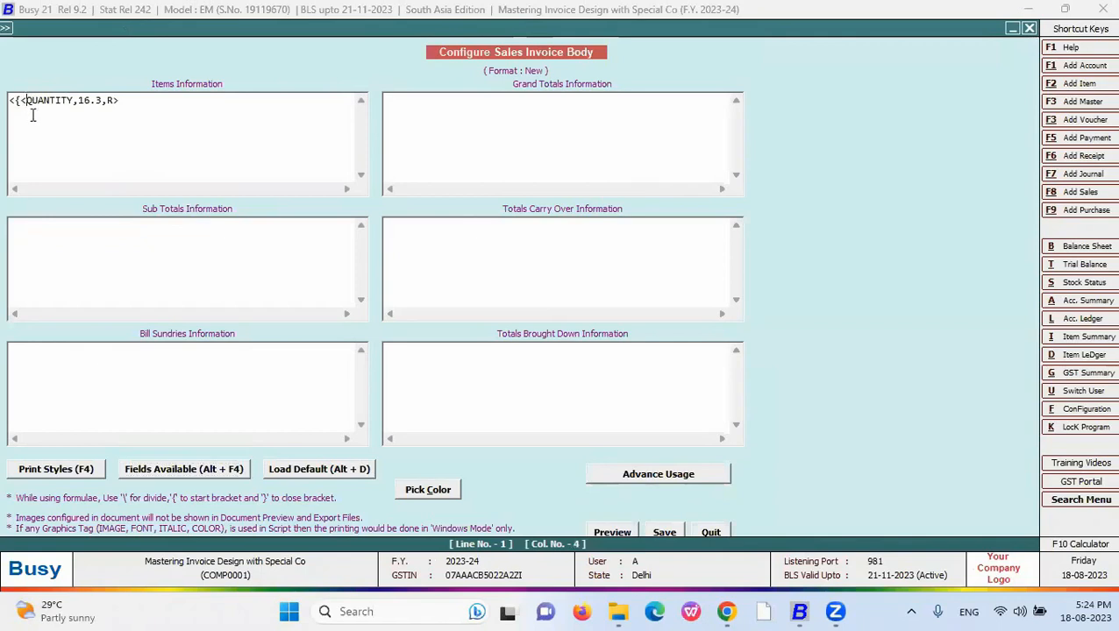
key("BackSpace")
key("End")
key("BackSpace")
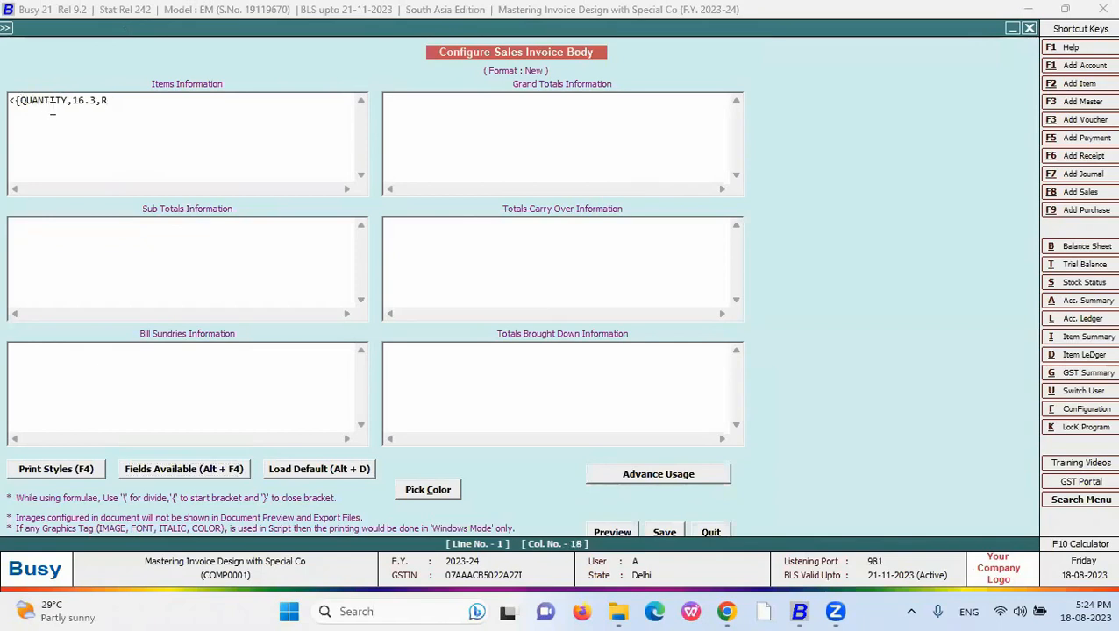
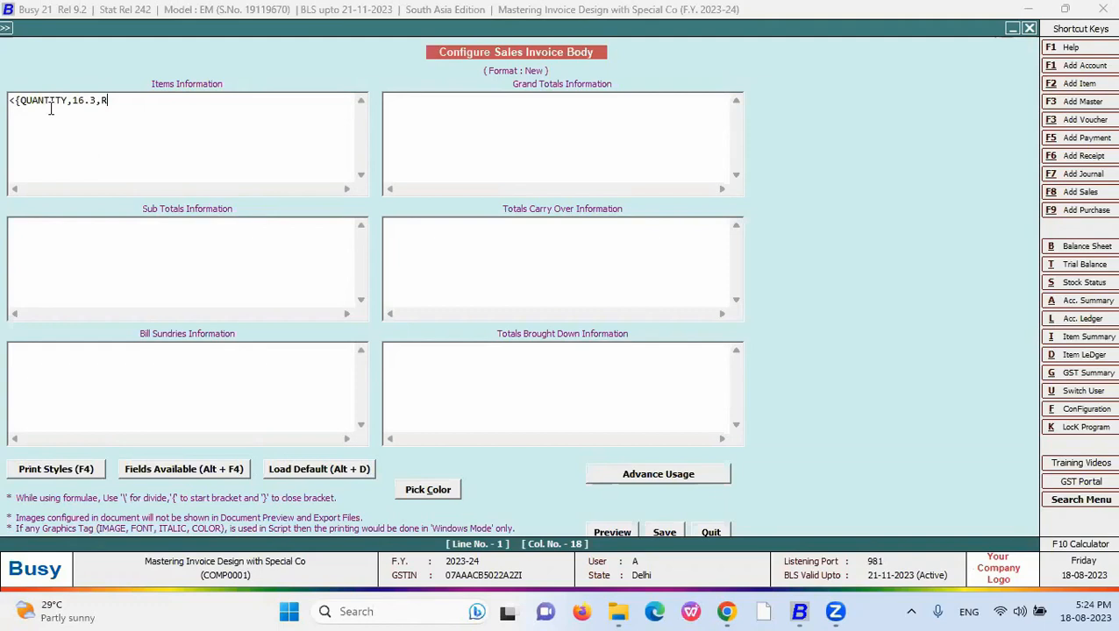
- Replace QUANTITY's ,16.3,R with ' *' and insert LIST_PRICE from the AMOUNT fields
key("BackSpace")
key("BackSpace")
key("BackSpace")
key("BackSpace")
key("BackSpace")
key("BackSpace")
key("BackSpace")
type("*")
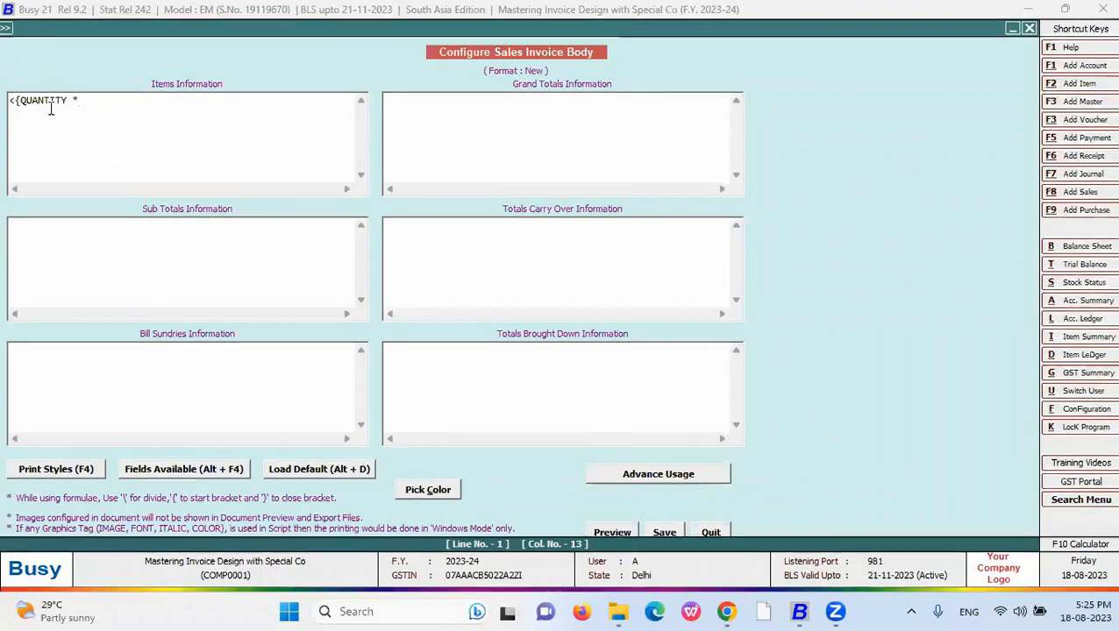
left_click(168, 474)
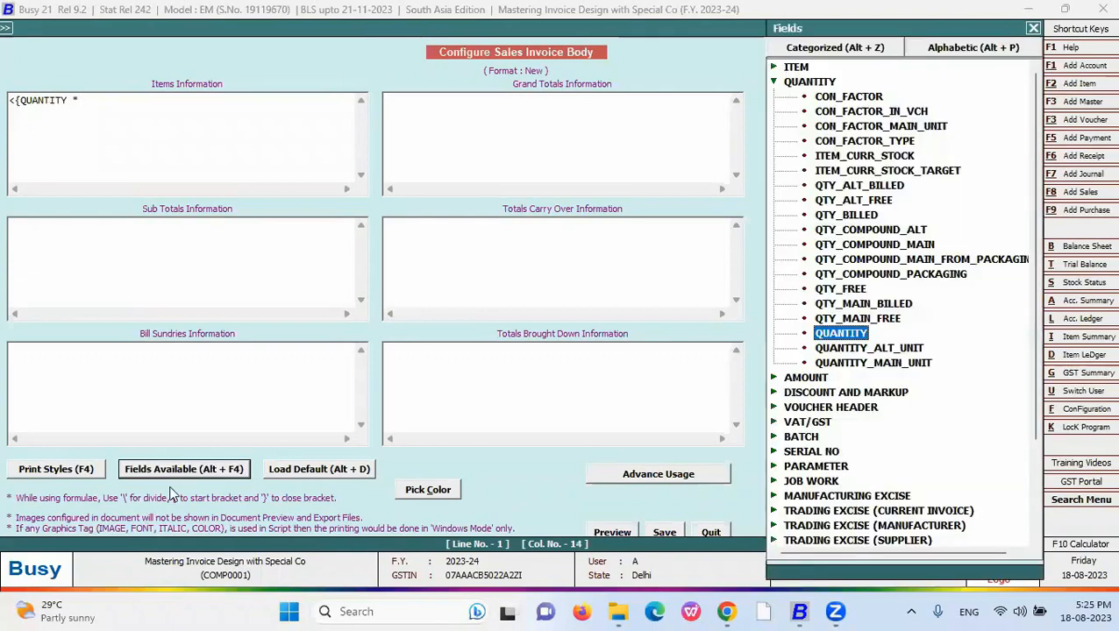
left_click(774, 82)
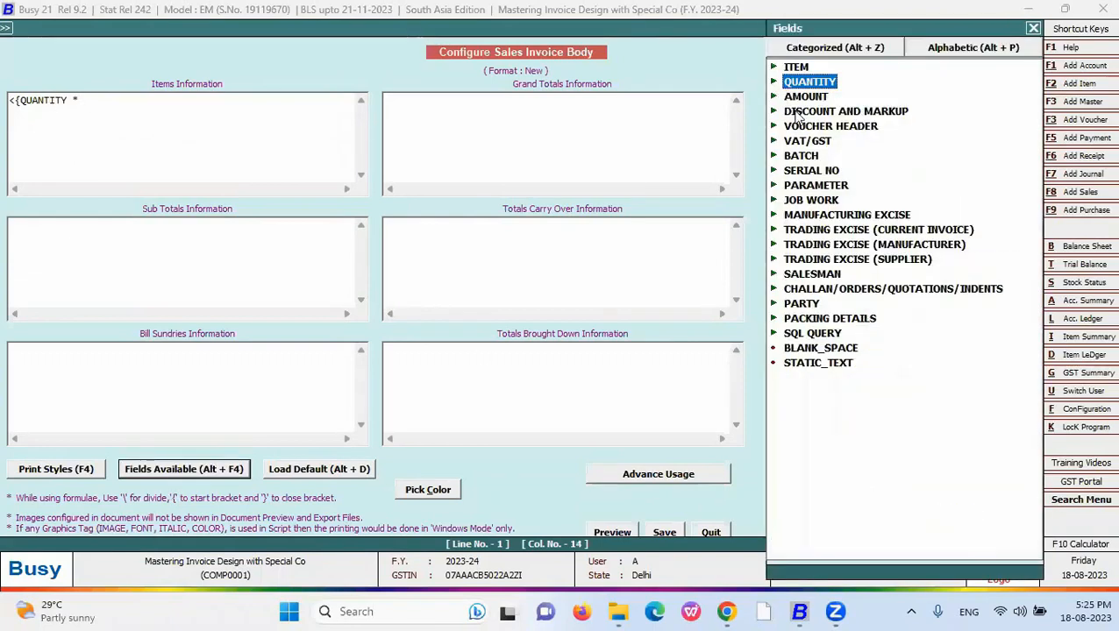
double_click(795, 97)
double_click(816, 247)
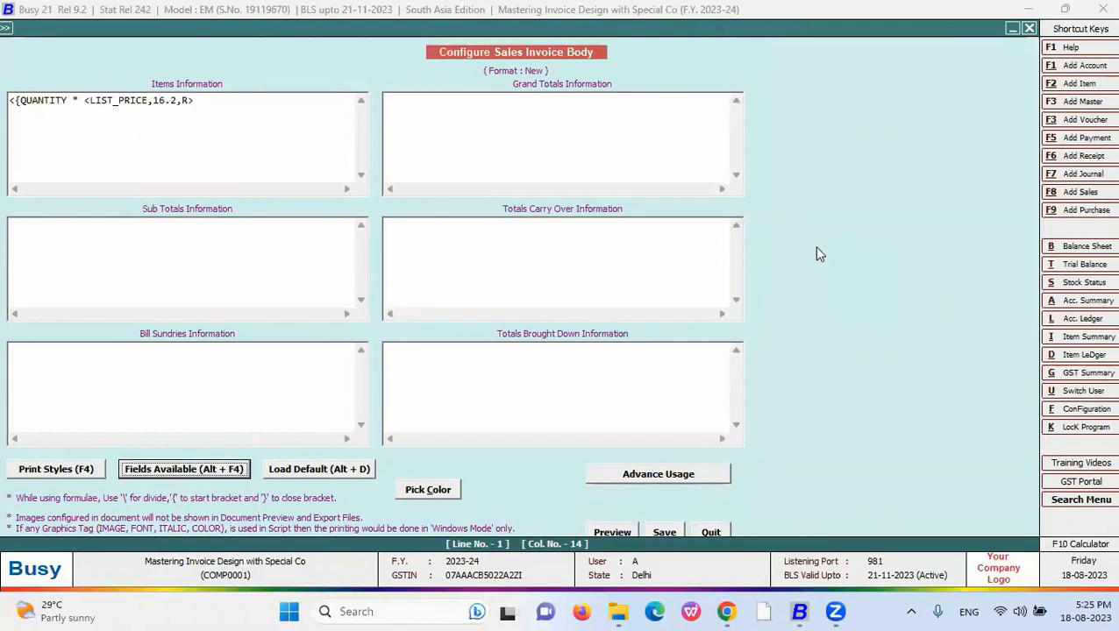
- Strip LIST_PRICE's stray tags and start a second bracket with '} - {'
left_click(92, 101)
key("BackSpace")
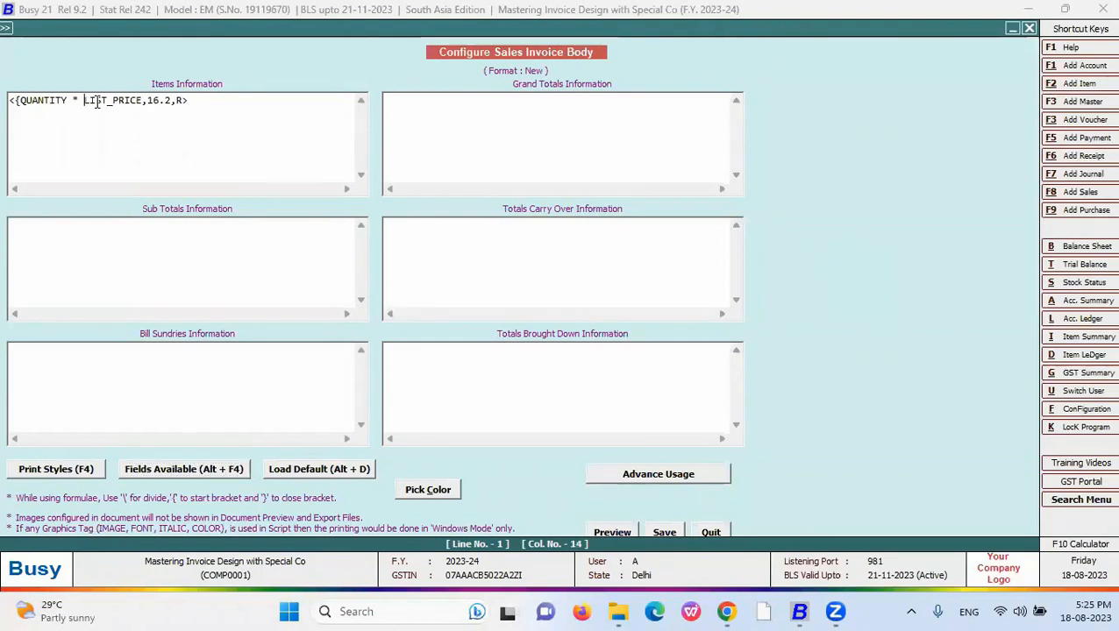
left_click_drag(187, 101, 141, 102)
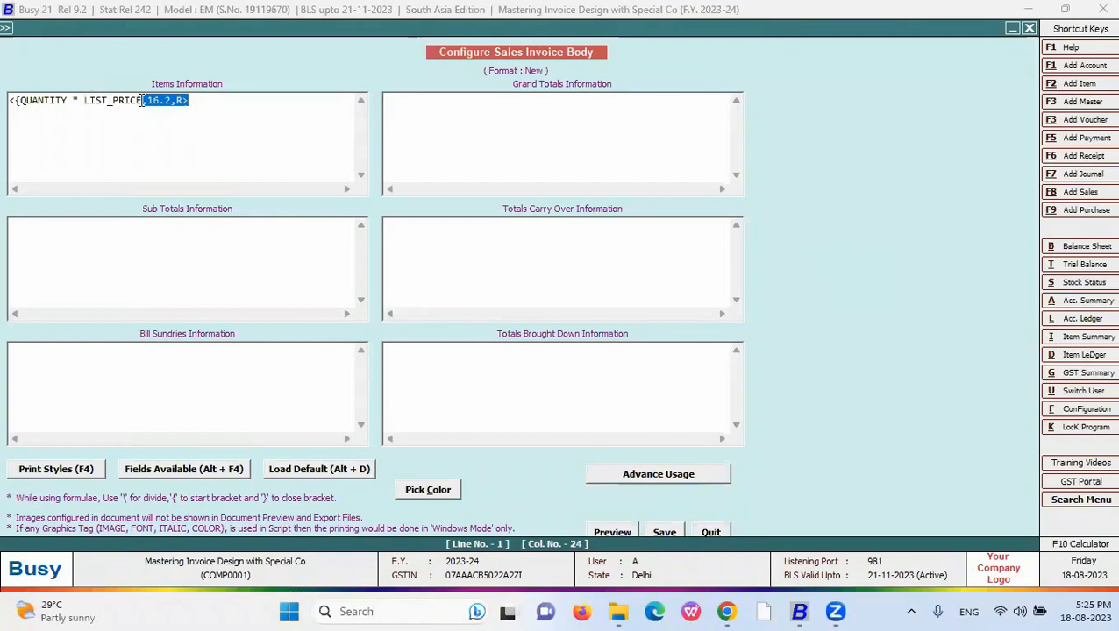
key("BackSpace")
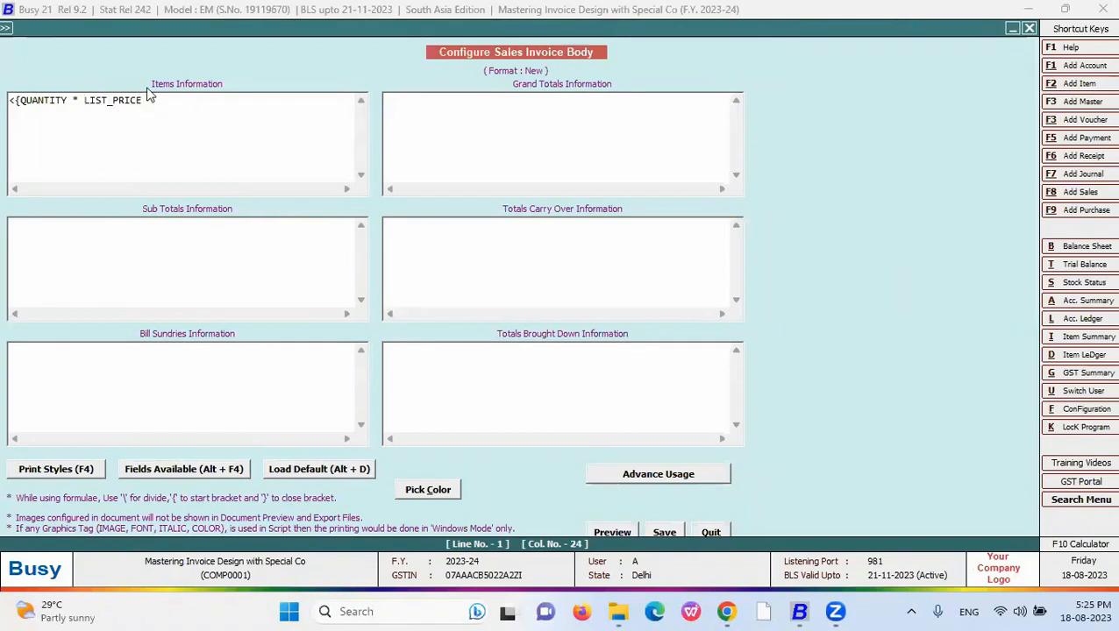
type("}")
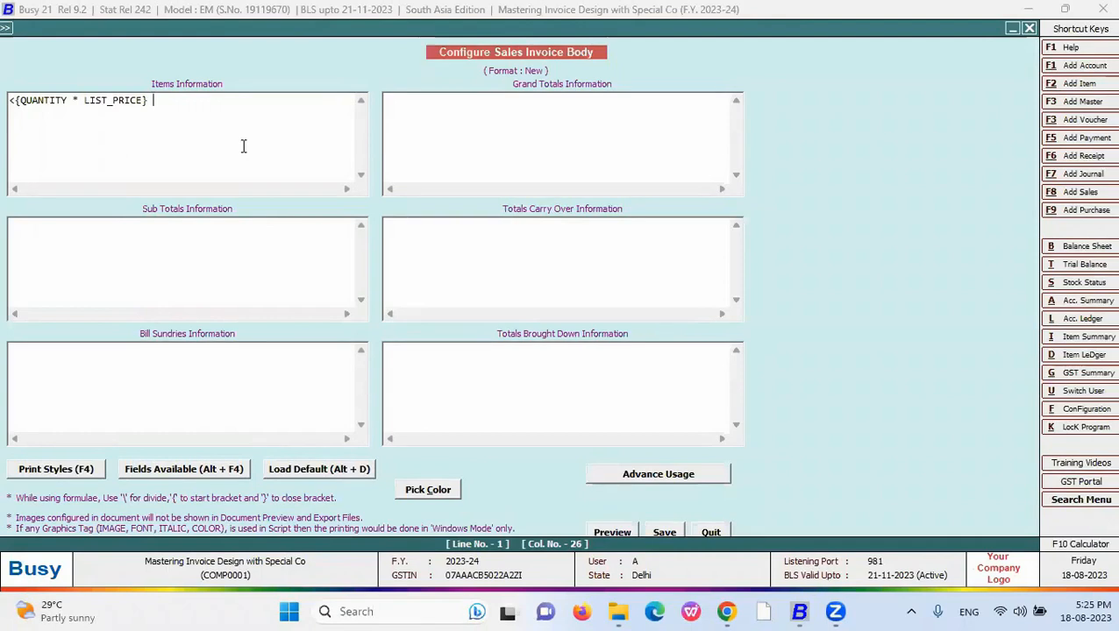
type(" - {")
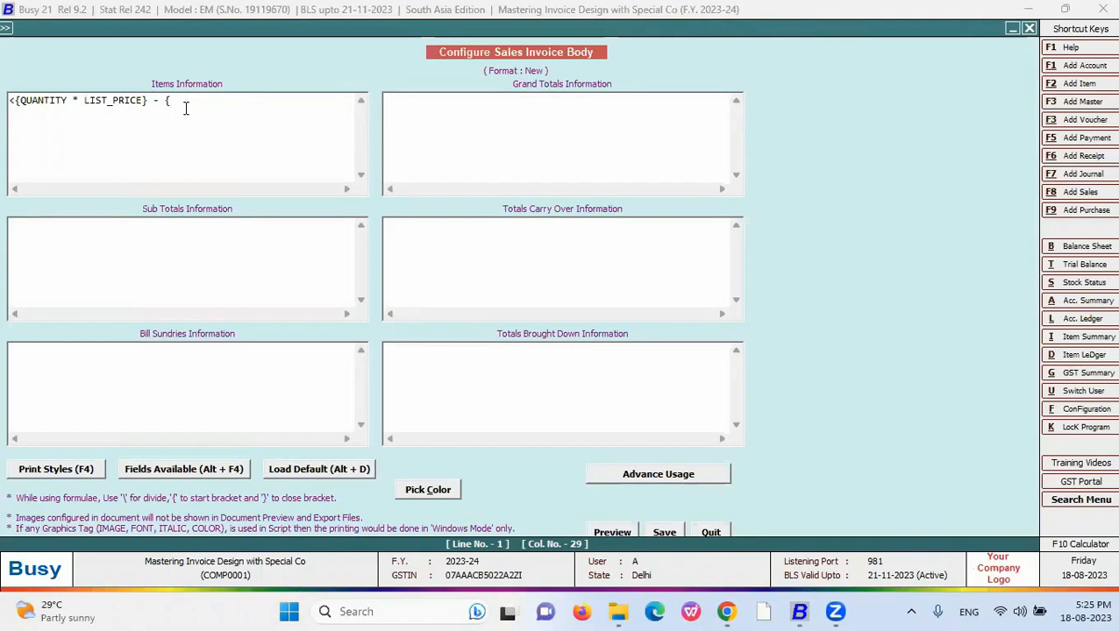
- Insert QUANTITY into the second bracket and remove its stray < and > tags
left_click(183, 480)
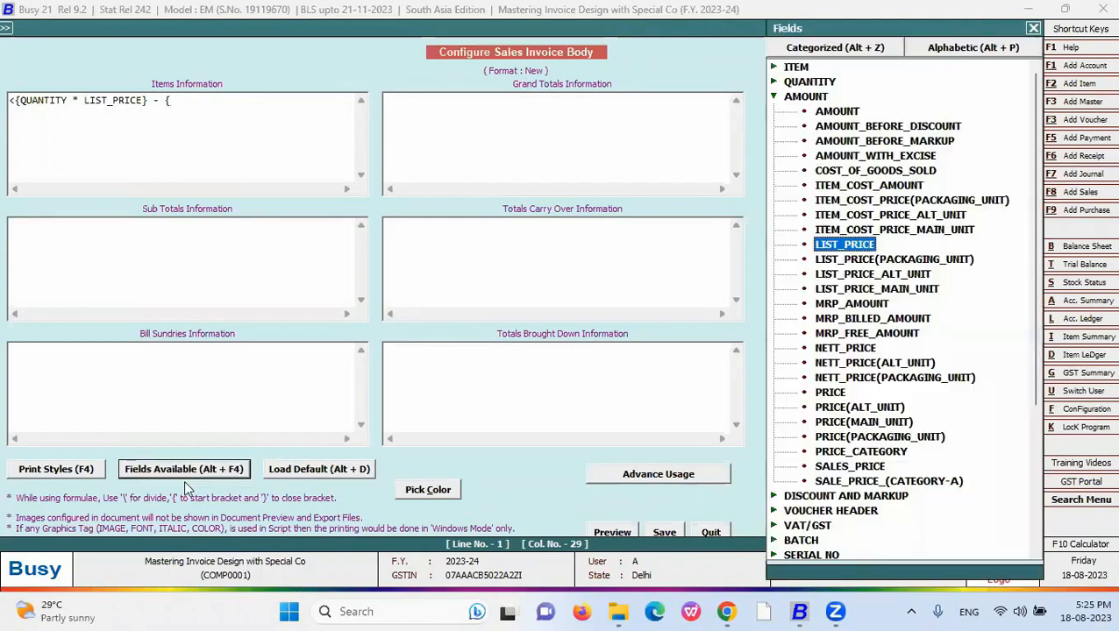
double_click(803, 83)
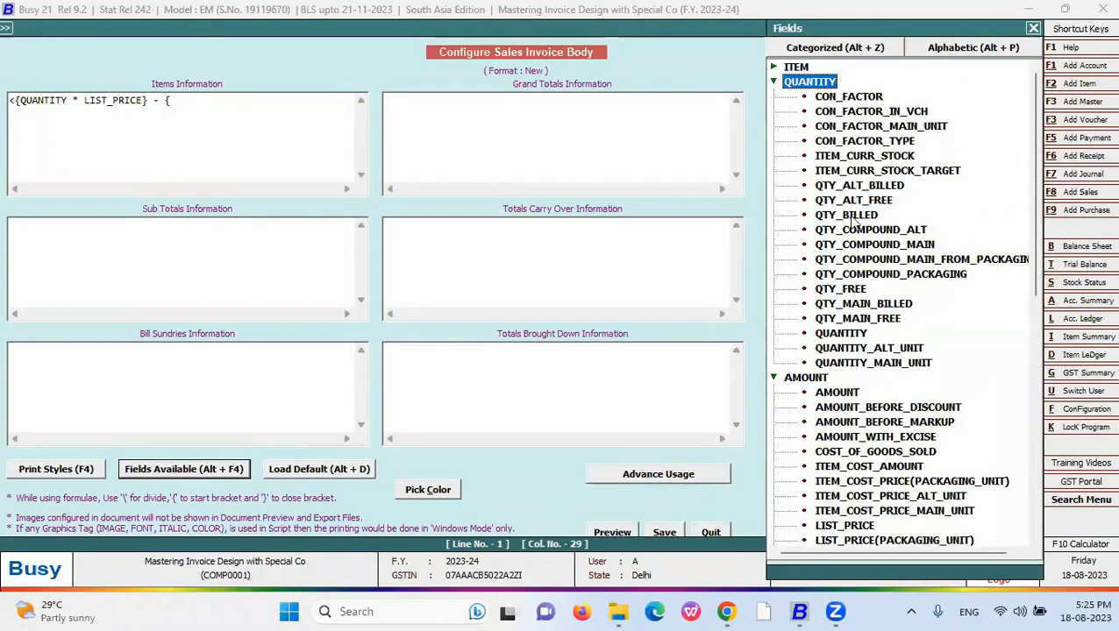
left_click(842, 334)
double_click(842, 334)
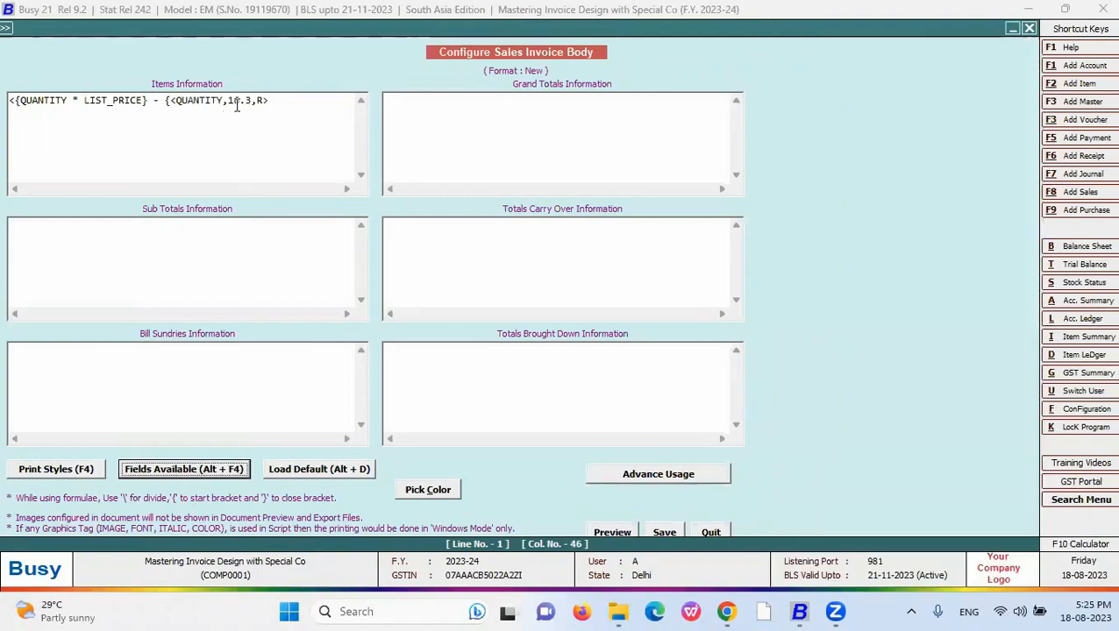
left_click(176, 101)
key("BackSpace")
left_click(263, 102)
key("BackSpace")
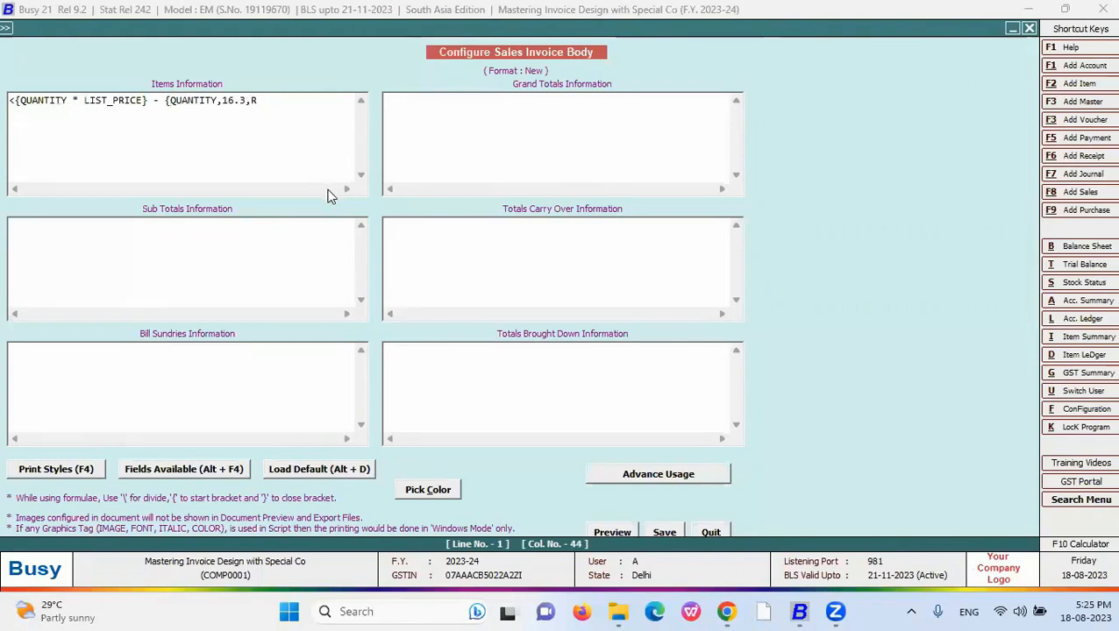
- Multiply it by AMOUNT, completing <{QUANTITY * LIST_PRICE} - {QUANTITY * AMOUNT},16,L>
type("*")
left_click(236, 469)
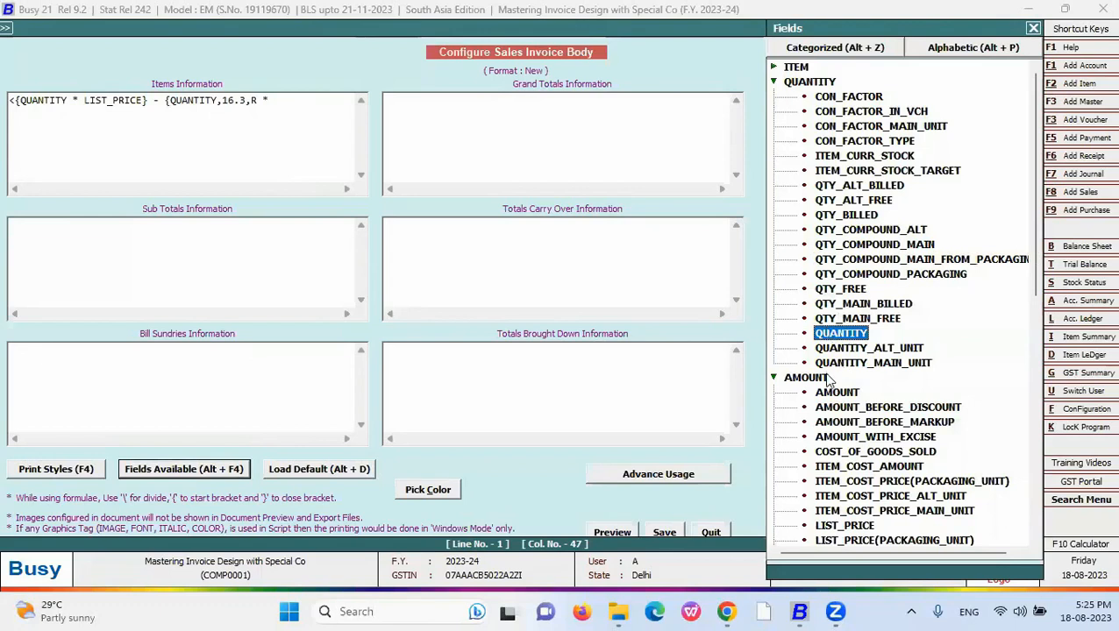
double_click(849, 394)
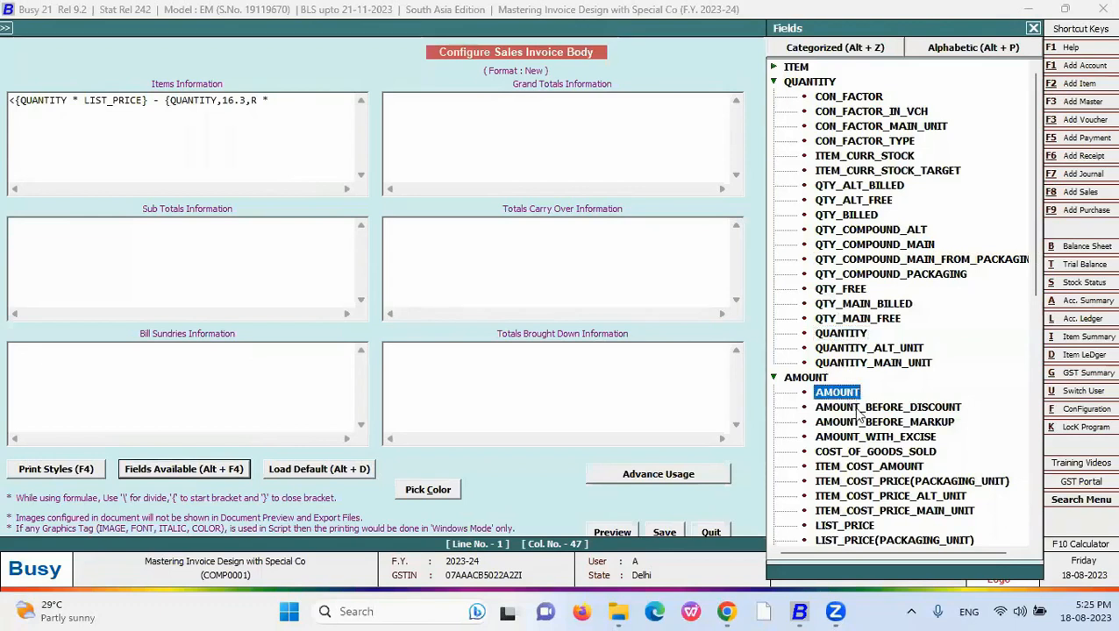
left_click(276, 102)
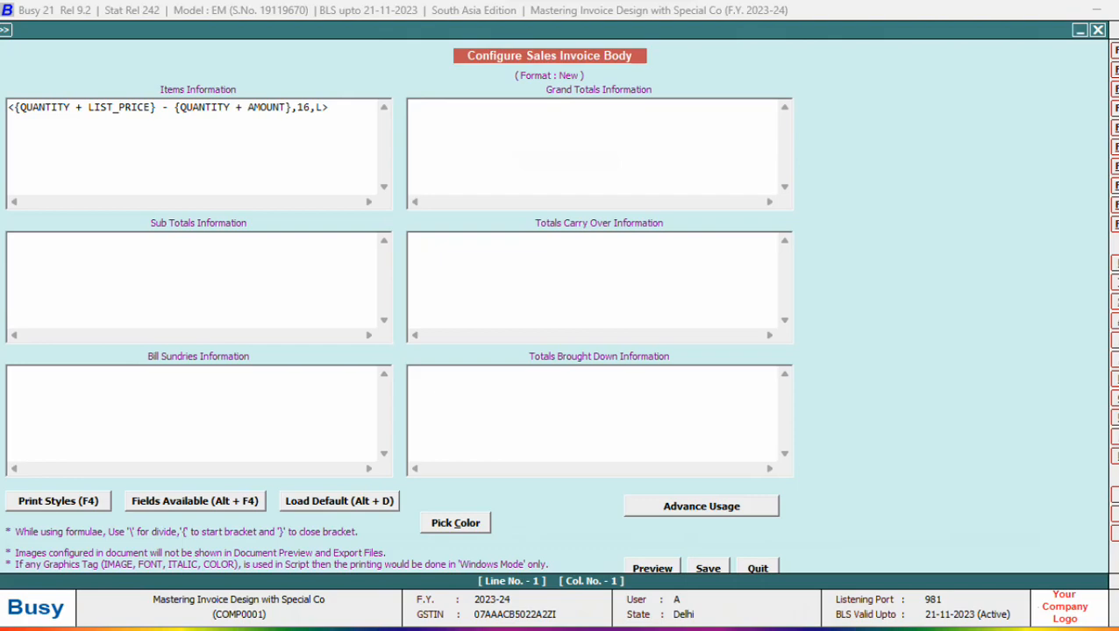
- Advance the slideshow to the Data Manipulation Fields slide listing #T : Remove space [Trim]
key("alt+Tab")
key("alt+Tab")
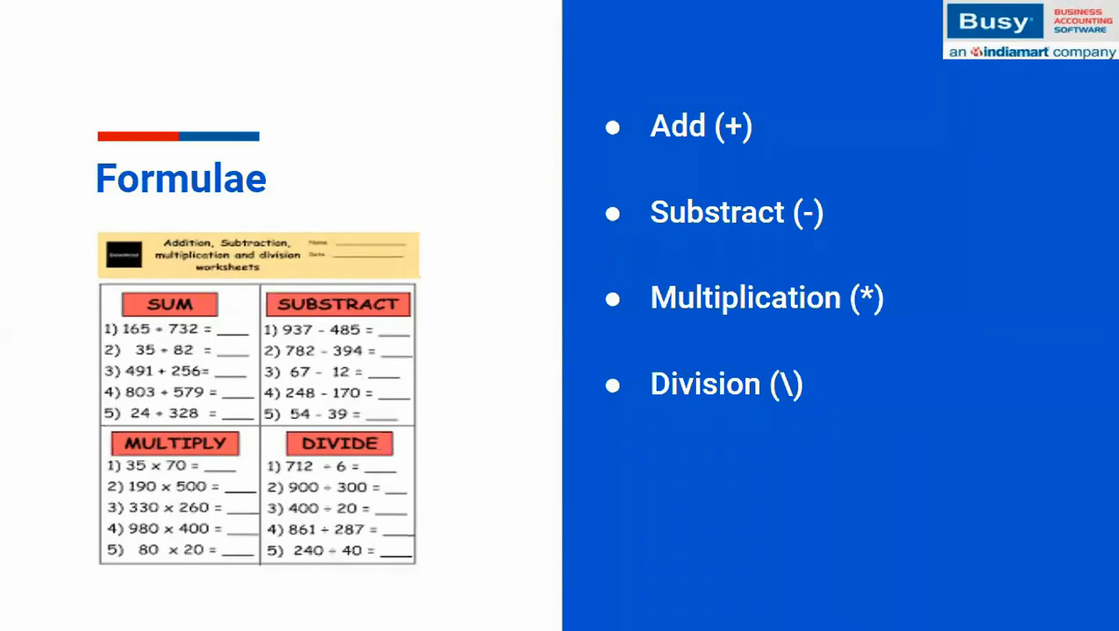
key("Right")
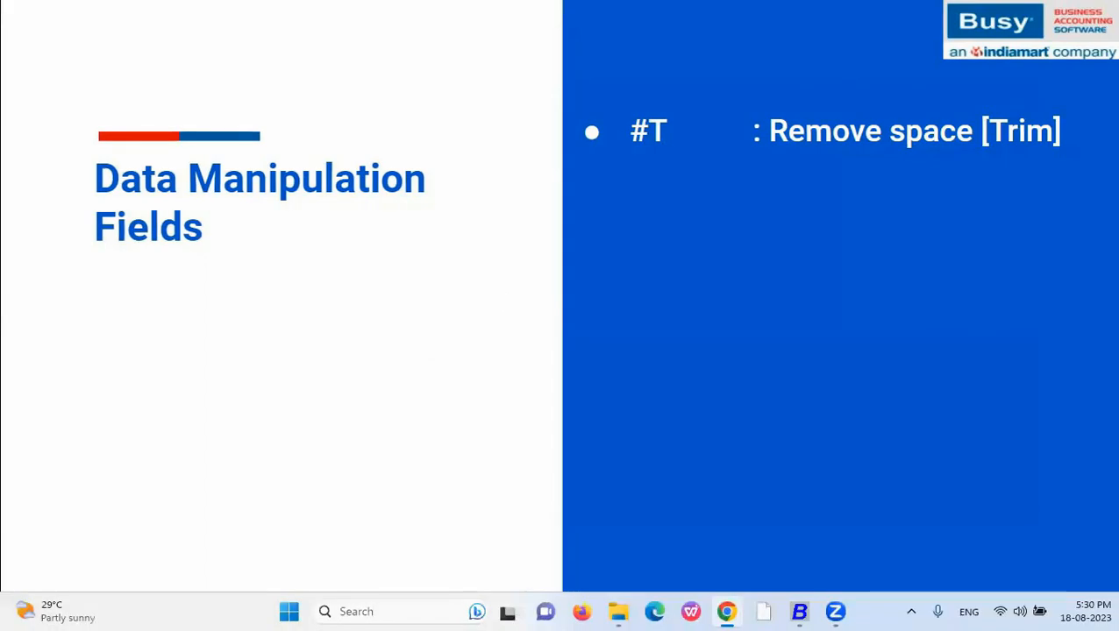
- Reopen the New format's Body and delete the whole Items Information formula
key("alt+Tab")
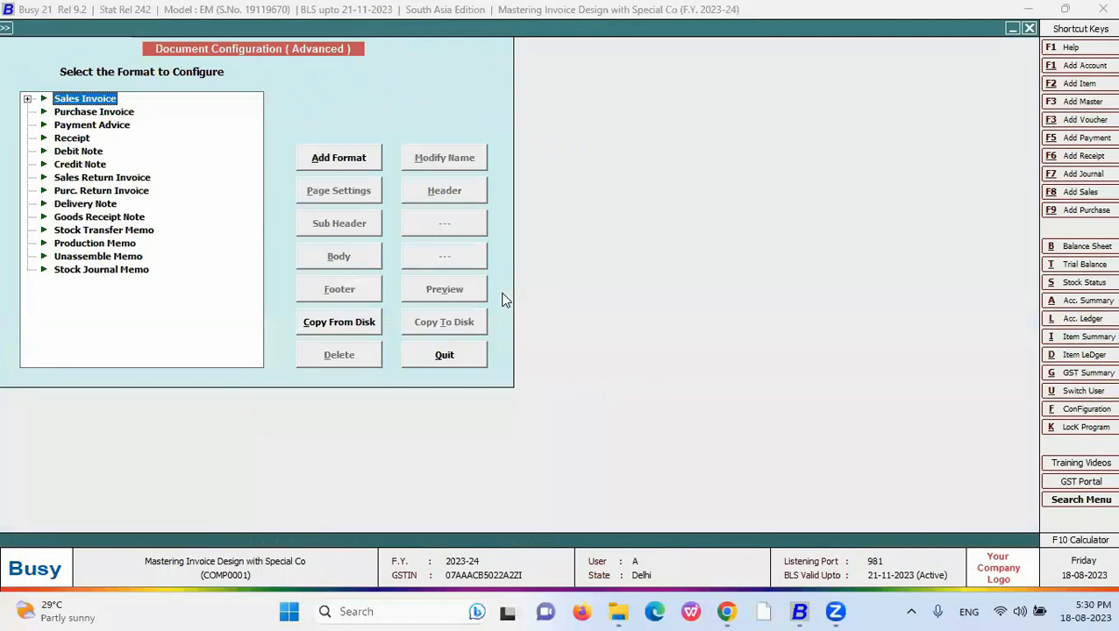
key("Right")
key("Down")
key("Down")
key("Down")
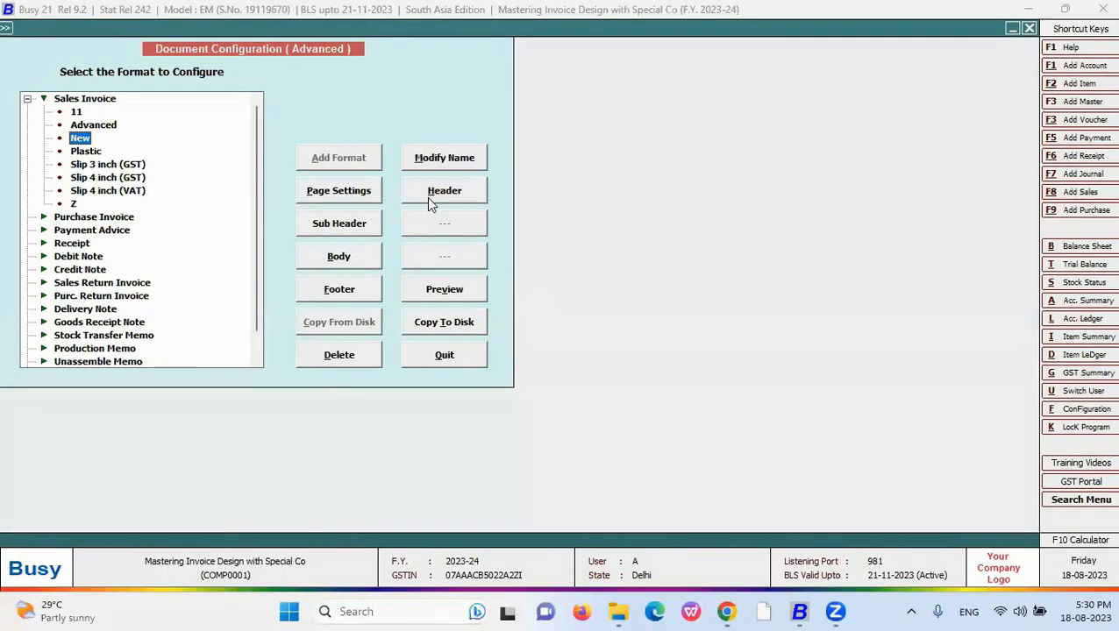
left_click(338, 257)
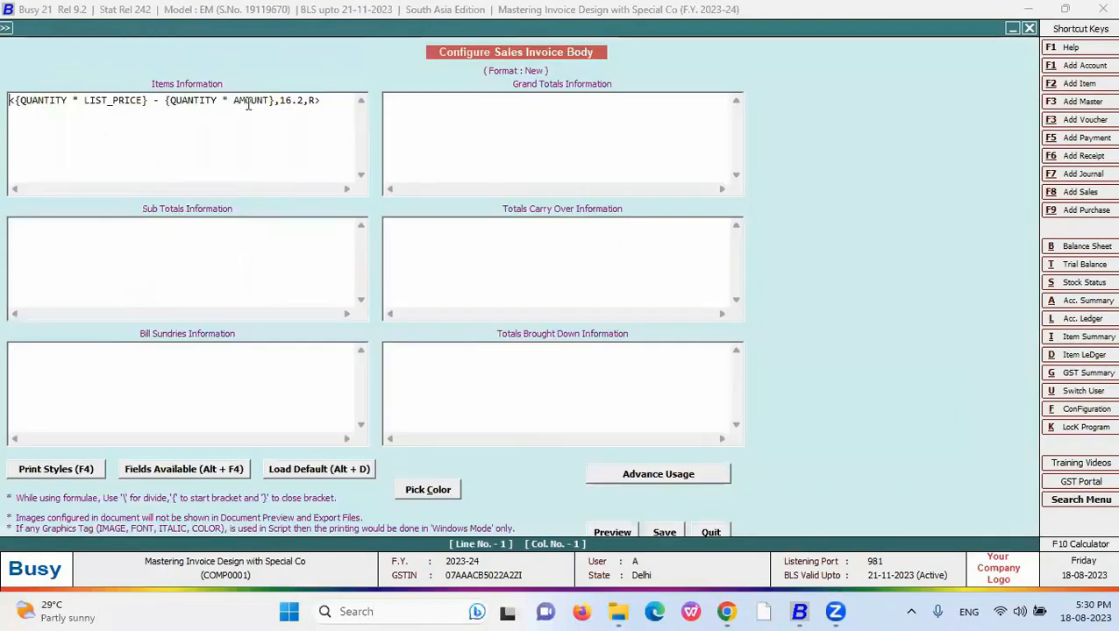
left_click_drag(322, 100, 4, 103)
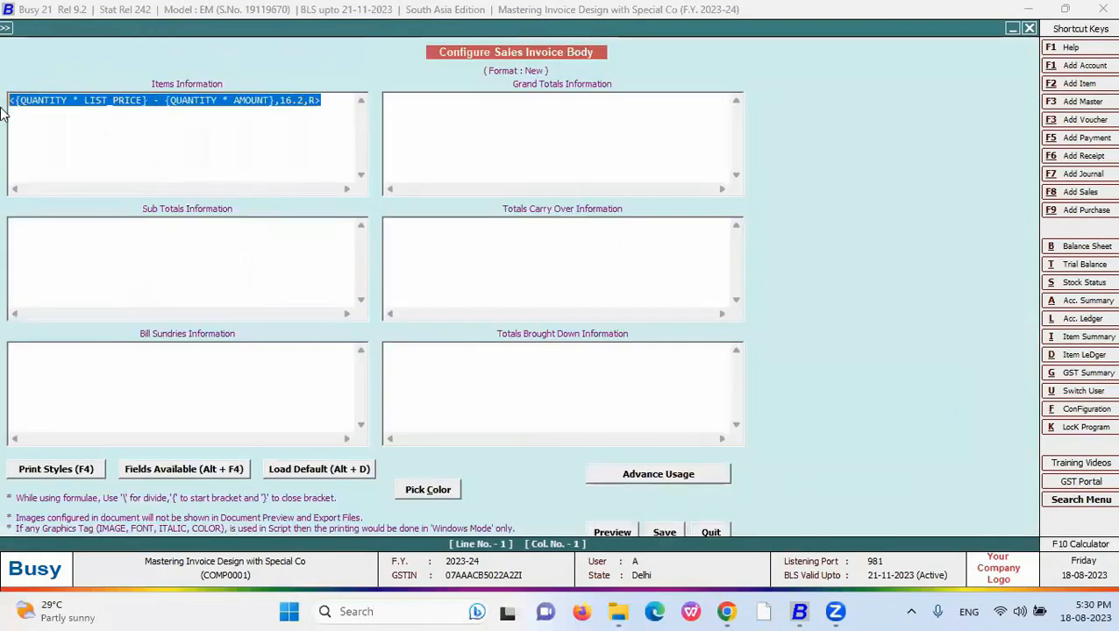
key("Delete")
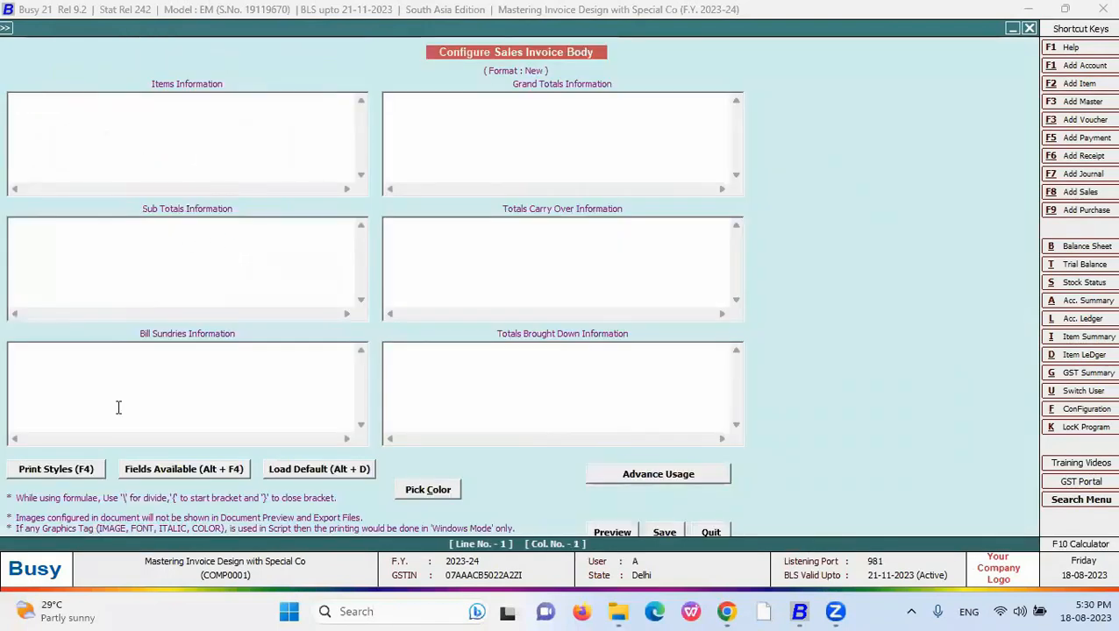
- Insert ITEM_NAME from Fields Available, giving <ITEM_NAME,40,L>
key("alt+F4")
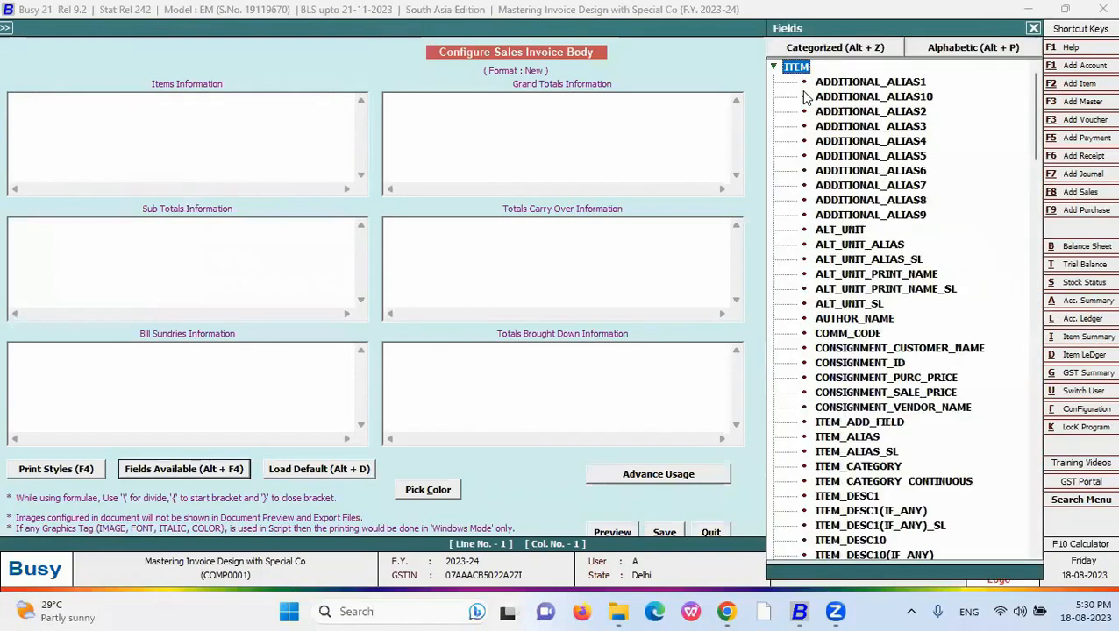
key("Down")
key("Down")
key("Down")
key("Down")
key("Down")
key("Down")
key("Down")
key("Down")
key("Down")
key("Down")
key("Down")
key("Down")
key("Down")
key("Down")
key("Down")
key("Down")
key("Down")
key("Down")
key("Down")
key("Down")
key("Down")
key("Down")
key("Down")
key("Down")
key("Down")
key("Down")
key("Down")
key("Down")
key("Down")
key("Down")
key("Down")
key("Down")
key("Down")
key("Down")
key("Down")
key("Down")
key("Down")
key("Down")
key("Down")
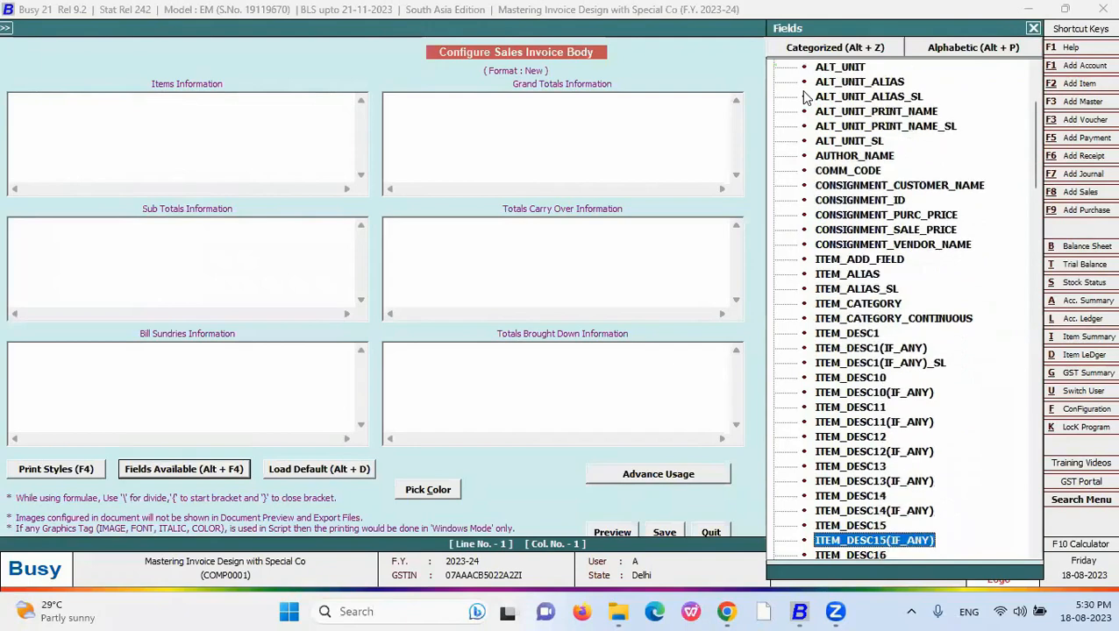
key("Down")
key("Down")
key("Down")
key("Down")
key("Down")
key("Down")
key("Down")
key("Down")
key("Down")
key("Down")
key("Down")
key("Down")
key("Down")
key("Down")
key("Down")
key("Down")
key("Down")
key("Down")
key("Down")
key("Down")
key("Down")
key("Down")
key("Down")
key("Down")
key("Down")
key("Down")
key("Down")
key("Down")
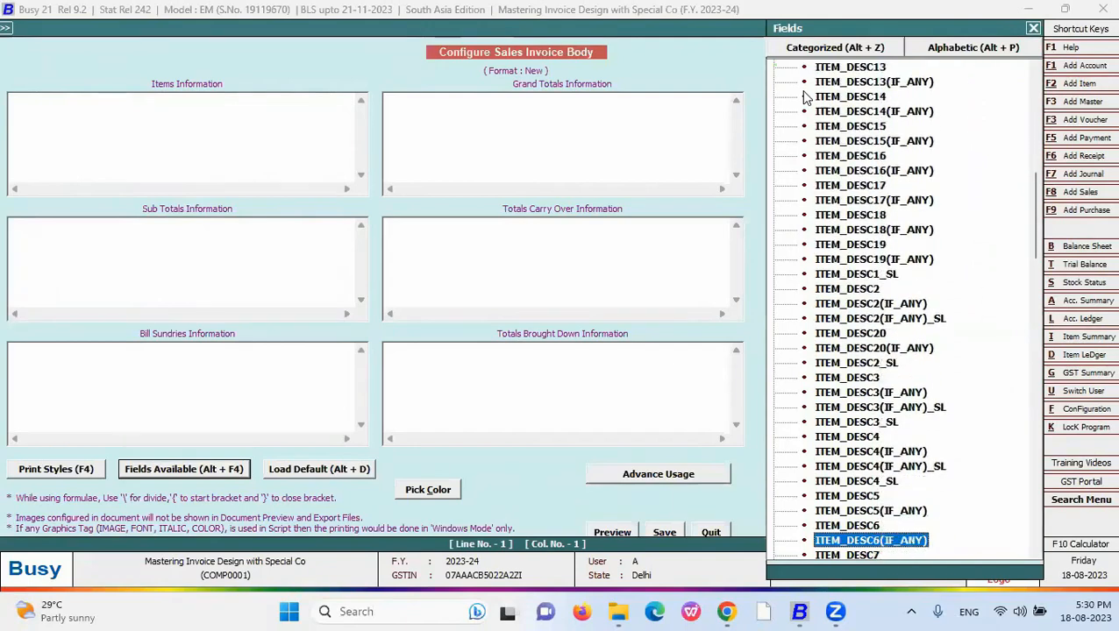
left_click(972, 52)
type("ITEM")
key("Down")
key("Down")
key("Down")
key("Down")
key("Down")
key("Down")
key("Down")
key("Down")
key("Down")
key("Down")
key("Down")
key("Down")
key("Down")
key("Down")
key("Down")
key("Down")
key("Down")
key("Down")
key("Down")
key("Down")
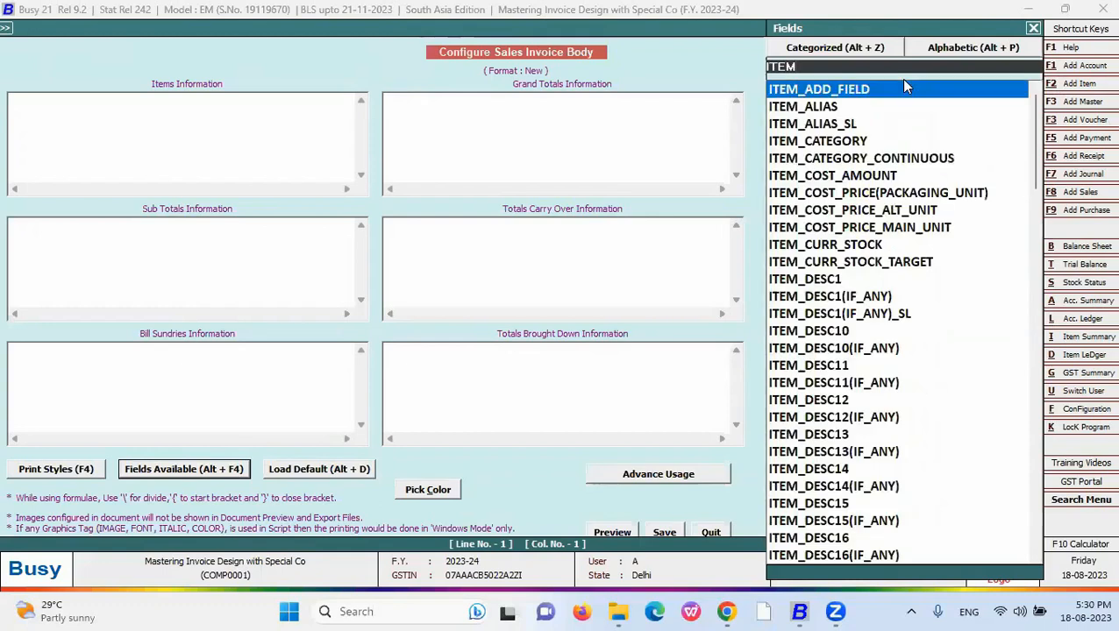
key("Down")
key("Down")
key("Down")
key("Down")
key("Down")
key("Down")
key("Down")
key("Down")
key("Down")
key("Down")
key("Down")
key("Down")
key("Down")
key("Down")
key("Down")
key("Down")
key("Down")
key("Down")
key("Down")
key("Down")
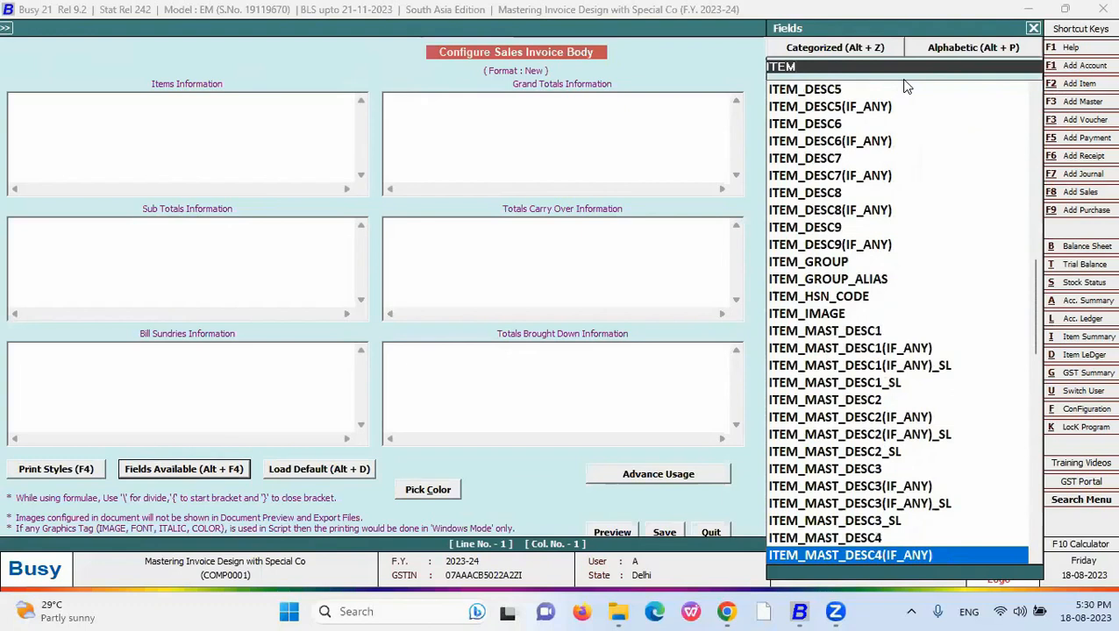
key("Down")
key("Down")
key("Down")
key("Down")
key("Down")
key("Down")
key("Down")
key("Down")
key("Down")
key("Down")
key("Down")
key("Down")
key("Down")
key("Down")
key("Down")
key("Down")
key("Down")
key("Down")
key("Down")
key("Down")
key("Up")
key("Up")
key("Up")
key("Up")
key("Up")
key("Up")
key("Up")
key("Up")
key("Up")
key("Up")
key("Up")
key("Up")
key("Up")
key("Up")
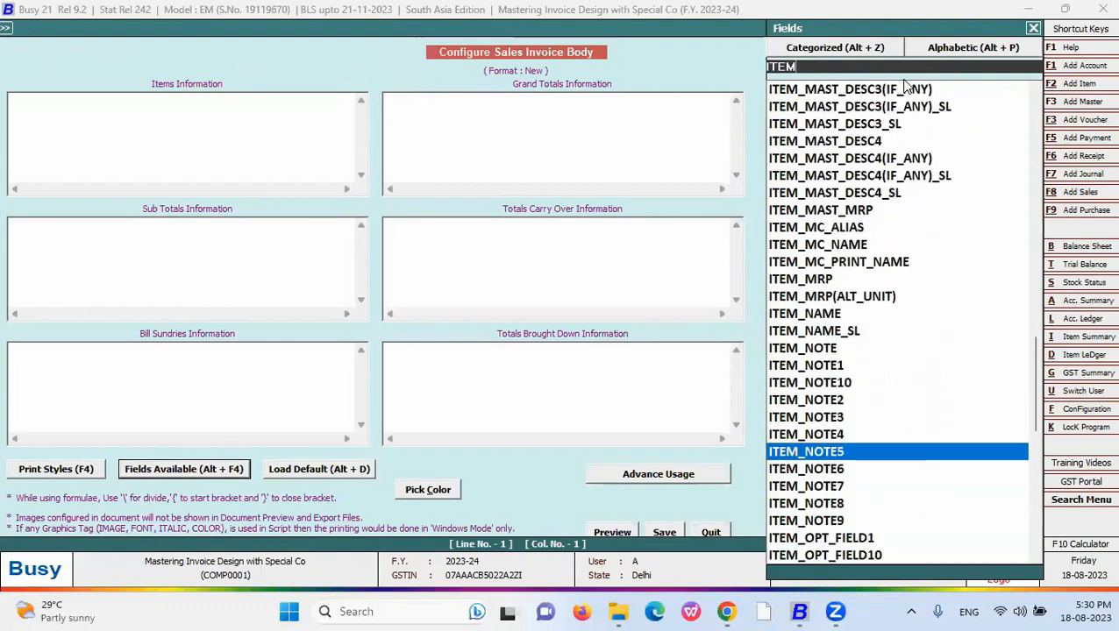
key("Down")
key("Return")
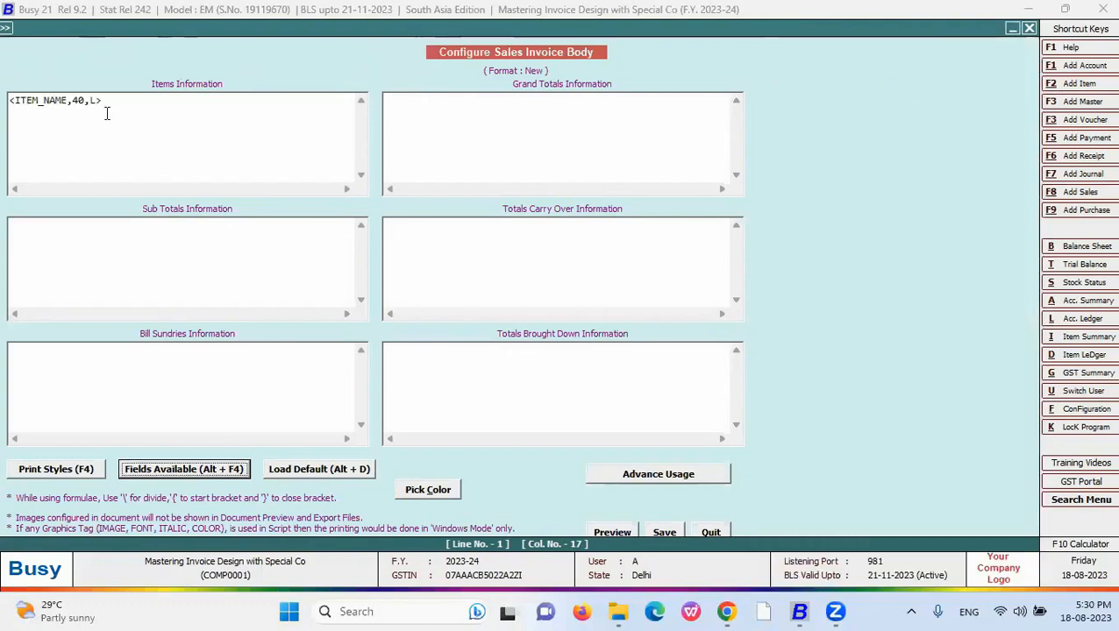
- Add #T before the width so it reads <ITEM_NAME,#T40,L>, and save the body
left_click(75, 102)
type("#T")
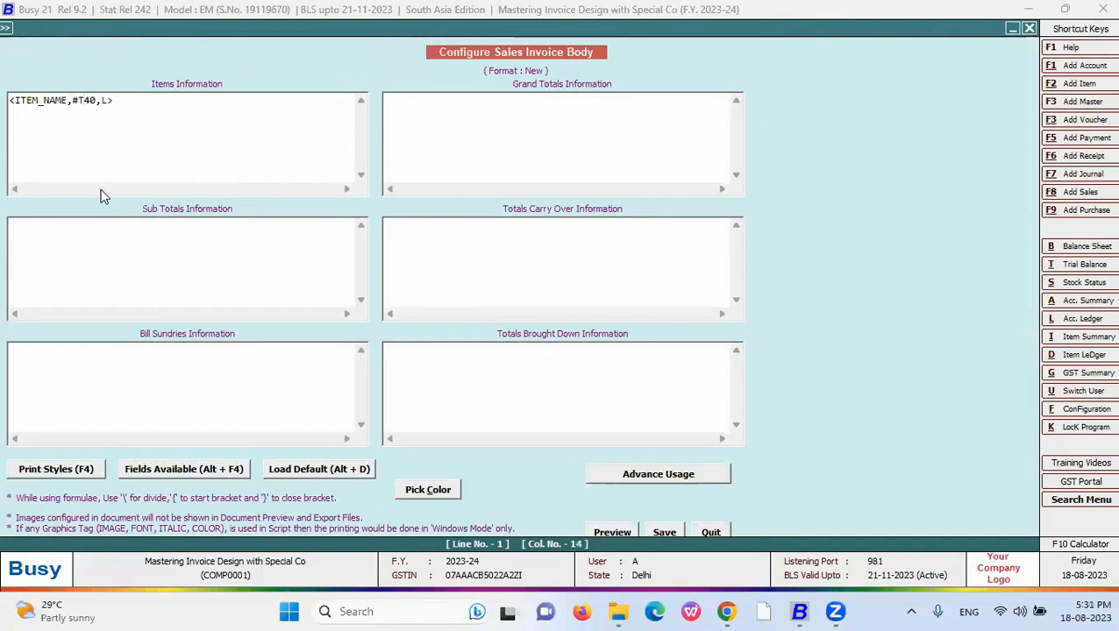
double_click(107, 101)
left_click(663, 533)
- Preview the voucher in the New format, confirming NORMAL BUTANOL as the item name
key("alt+p")
key("Down")
key("Down")
key("Down")
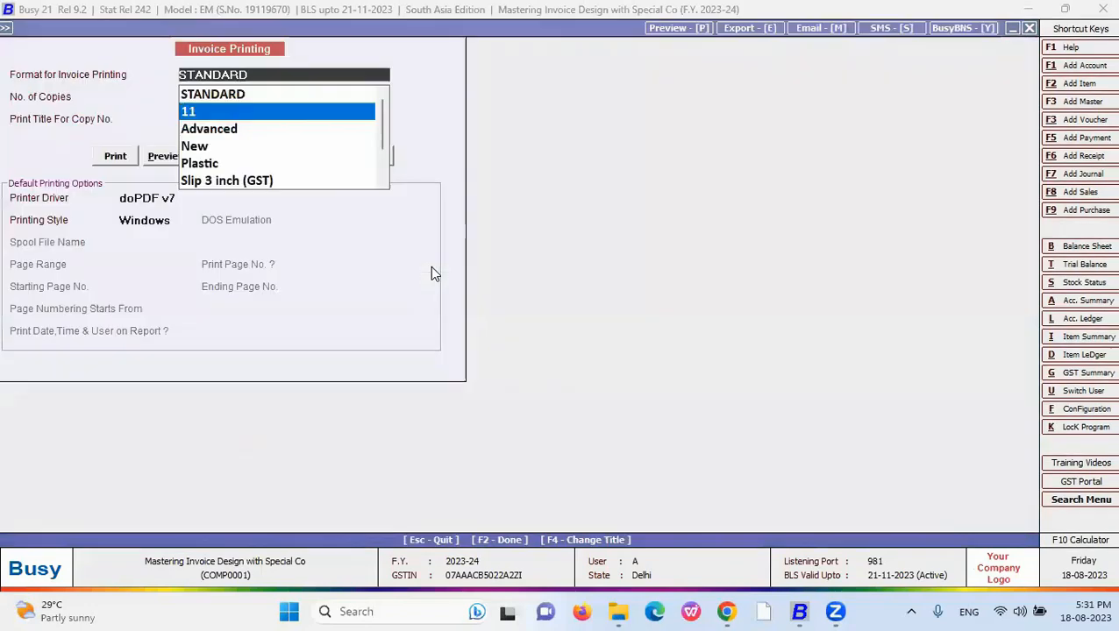
key("Return")
key("alt+v")
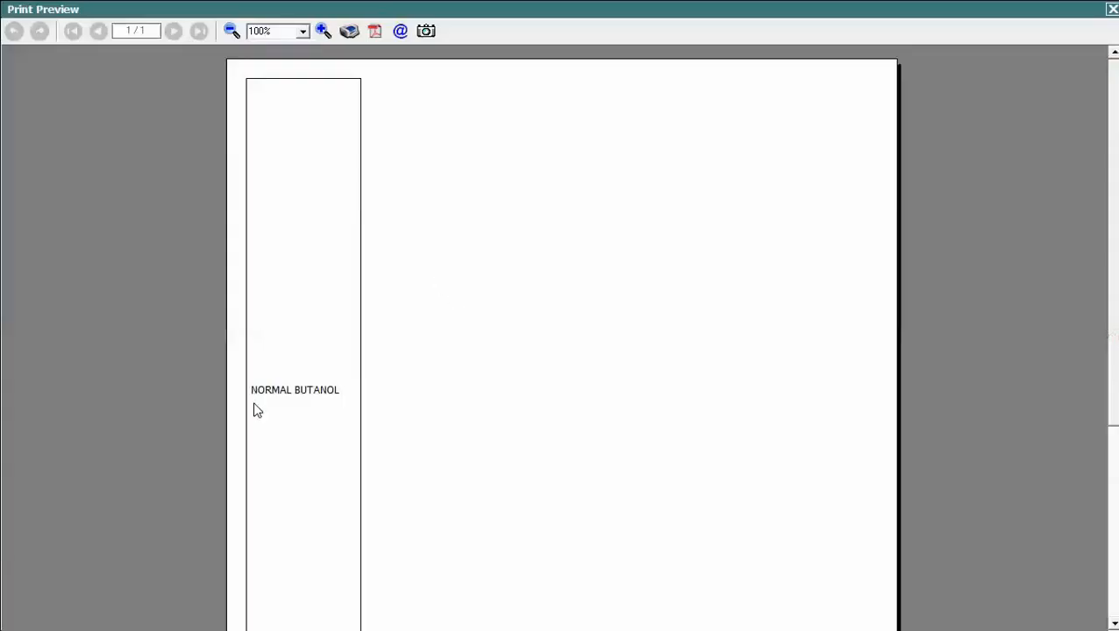
scroll(184, 120, "down", 5)
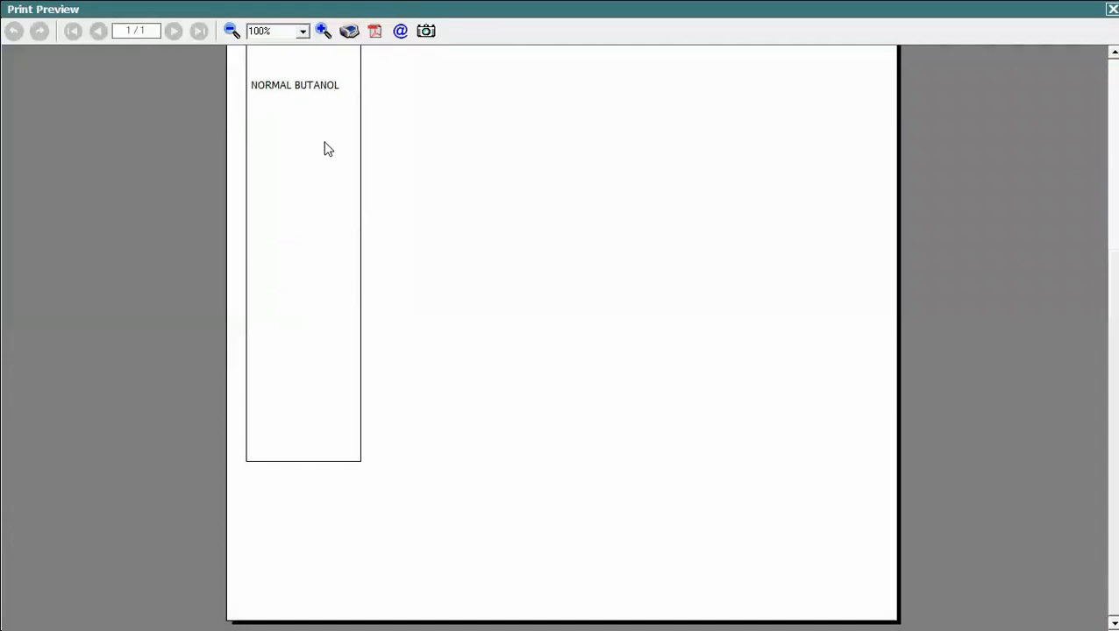
scroll(561, 337, "up", 4)
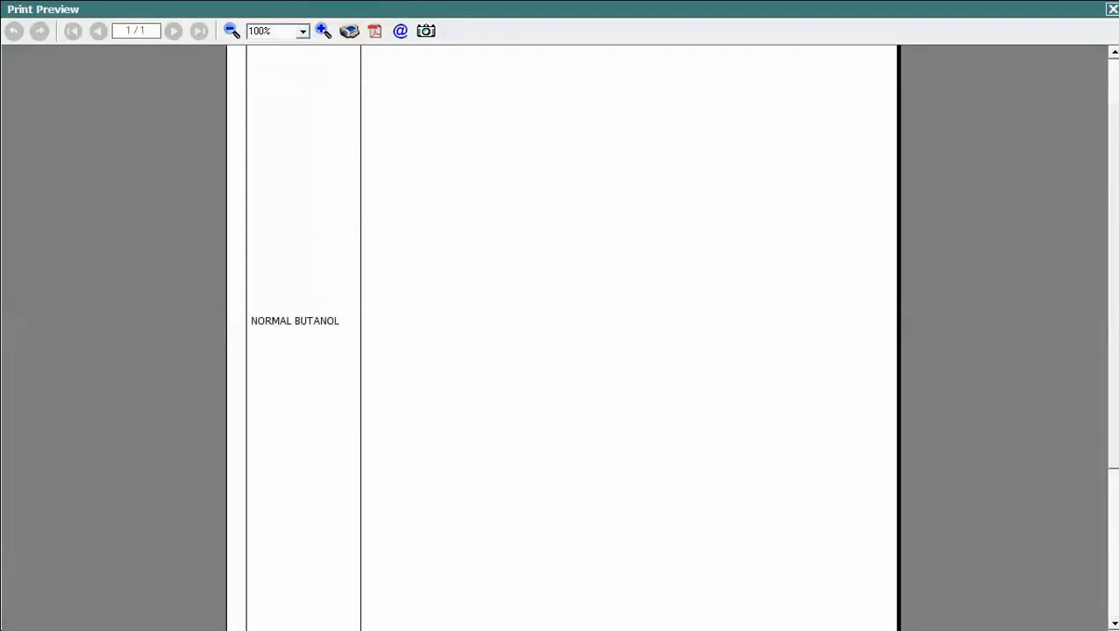
scroll(561, 338, "up", 1)
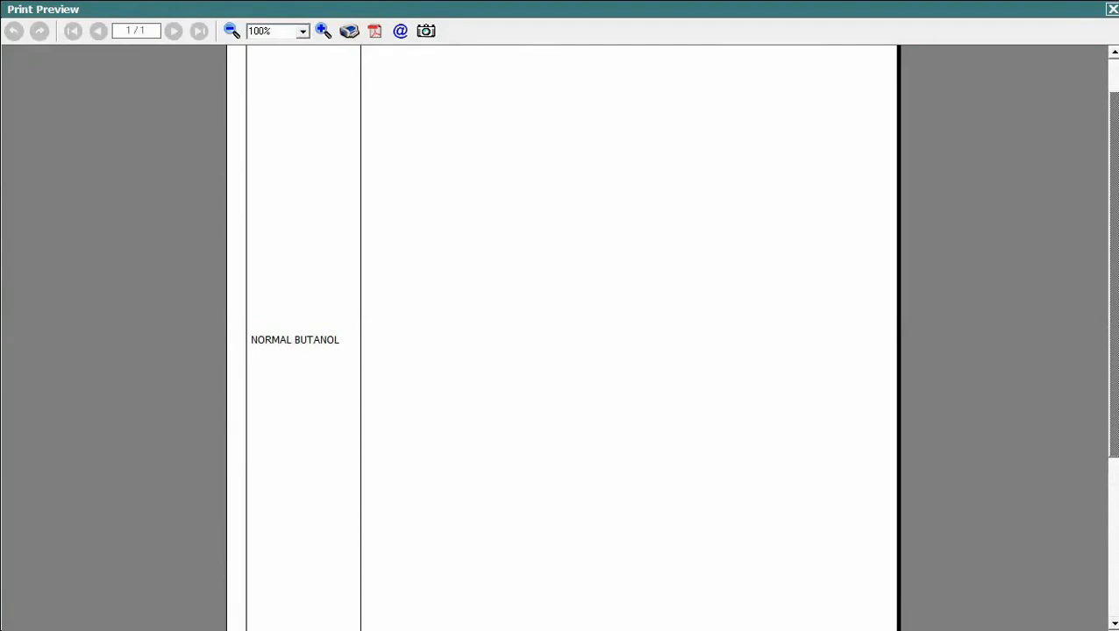
key("Escape")
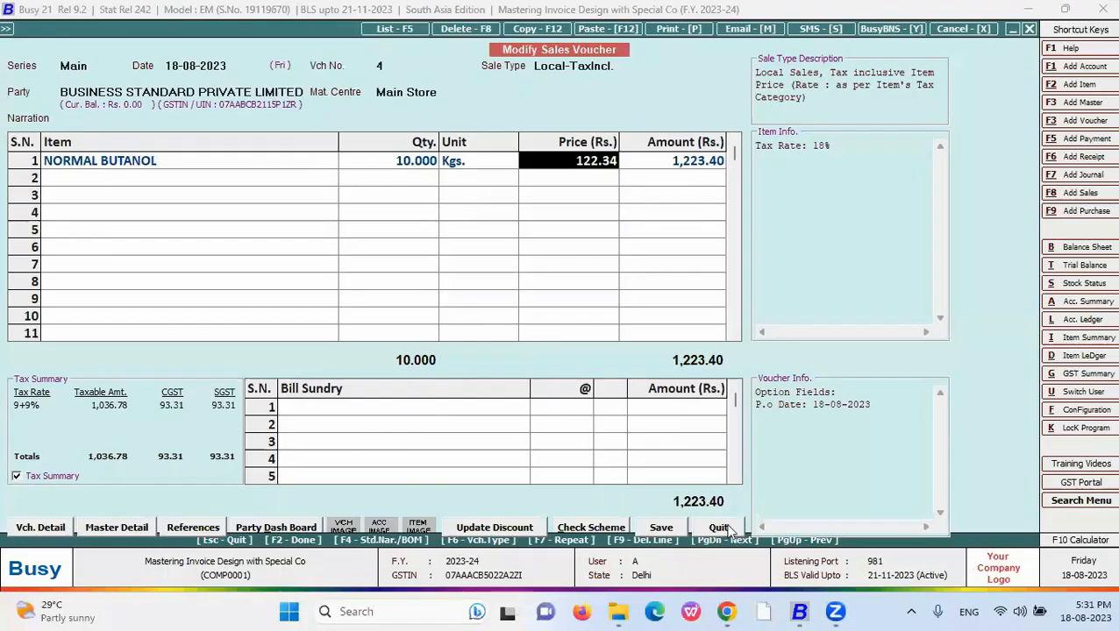
- Reveal the #W Amount in words bullet, then quit the sales voucher to Busy's main screen
key("alt+Tab")
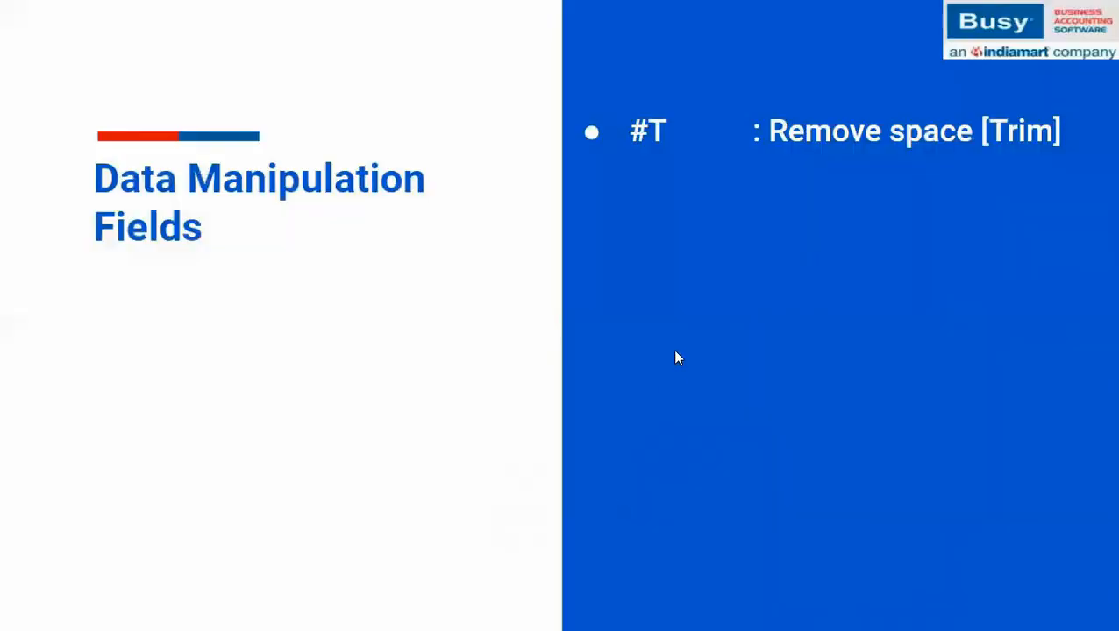
left_click(675, 353)
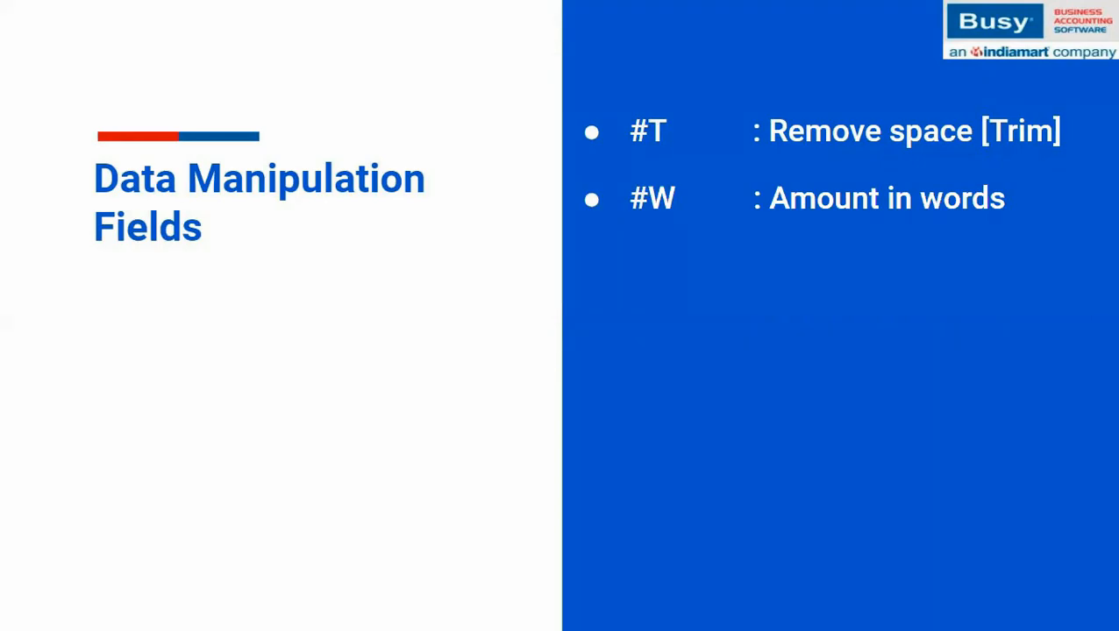
key("alt+Tab")
key("Escape")
key("Return")
key("Escape")
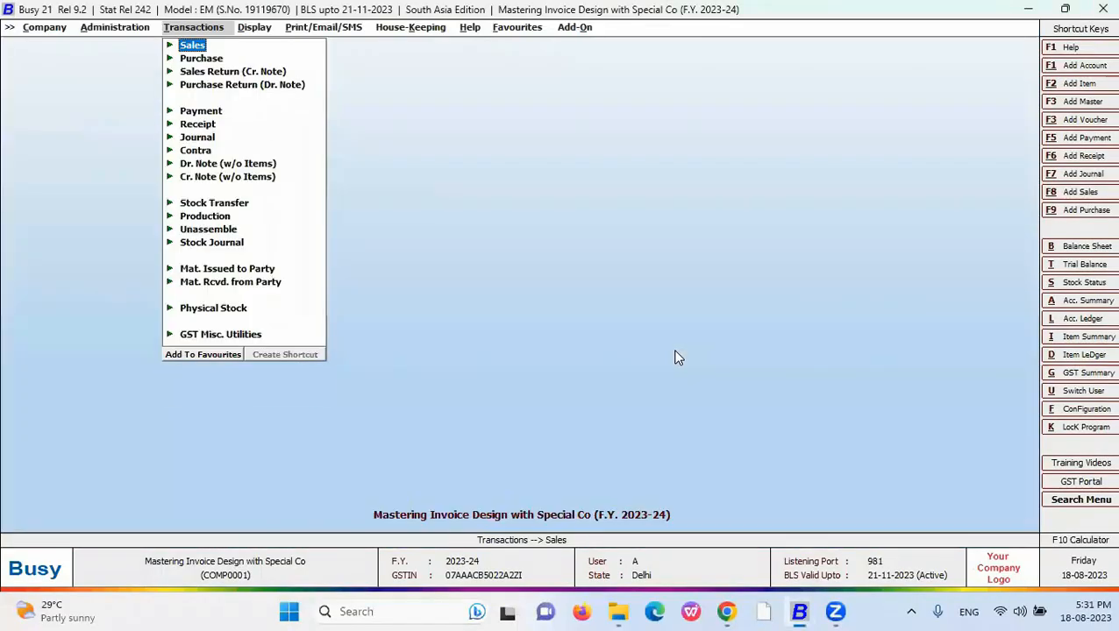
- Open the New sales invoice format's Body and clear the existing Items Information line
key("ctrl+d")
key("Right")
key("Down")
key("Down")
key("Down")
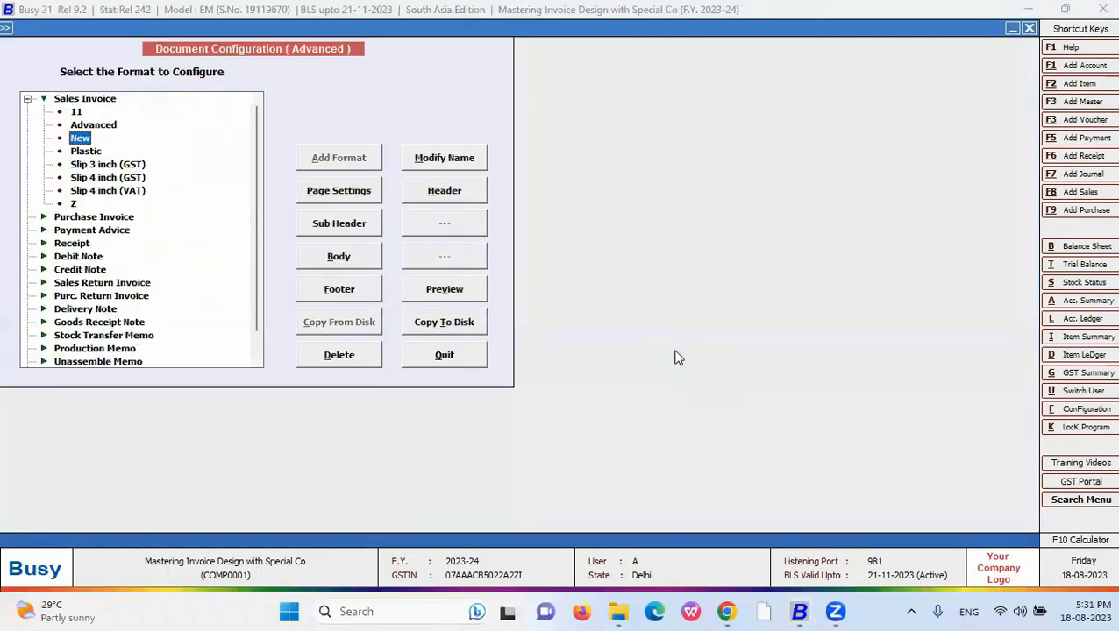
left_click(339, 260)
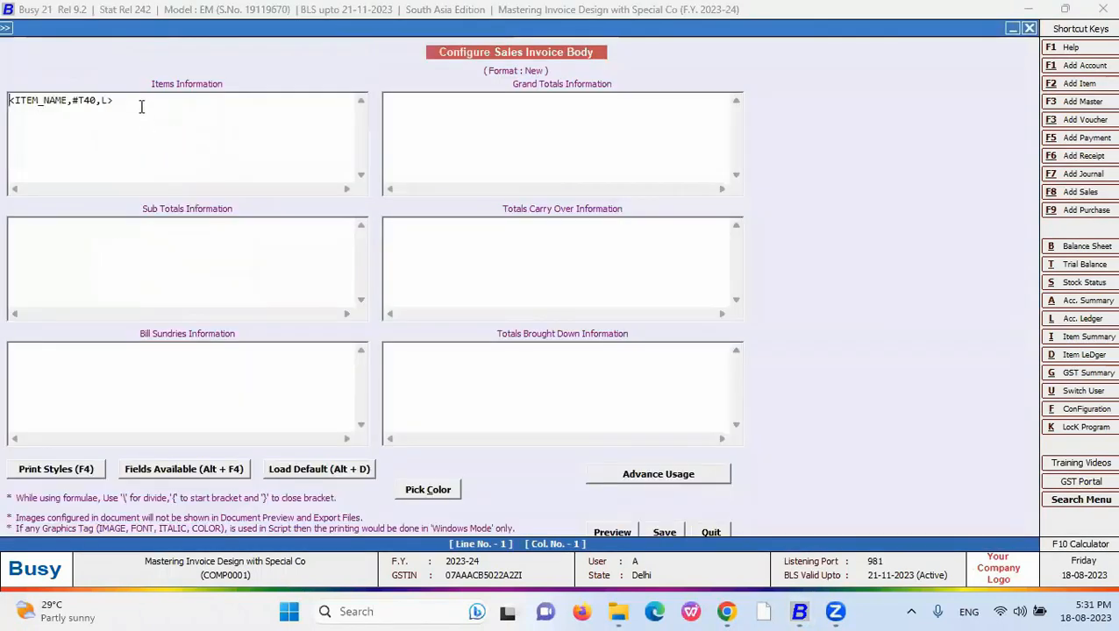
left_click_drag(142, 106, 2, 104)
key("BackSpace")
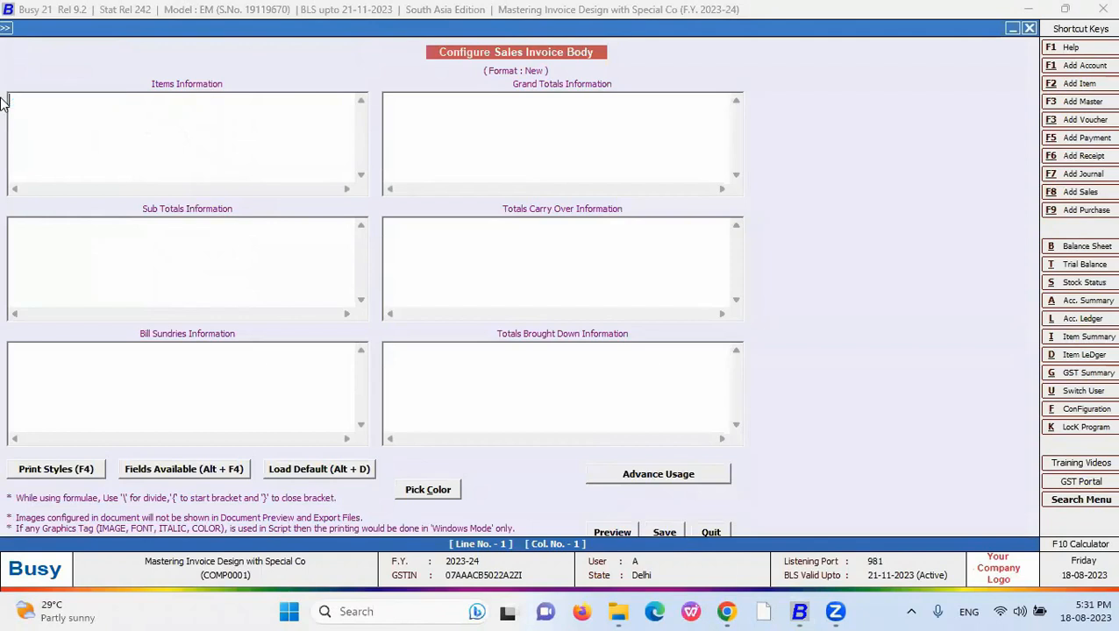
- Insert QUANTITY with #W before 16.3, giving <QUANTITY,#W16.3,R>
left_click(156, 474)
double_click(808, 86)
key("Down")
key("Down")
key("Down")
key("Down")
key("Down")
key("Down")
key("Down")
key("Down")
key("Down")
key("Down")
key("Down")
key("Down")
key("Down")
key("Down")
key("Down")
key("Down")
key("Return")
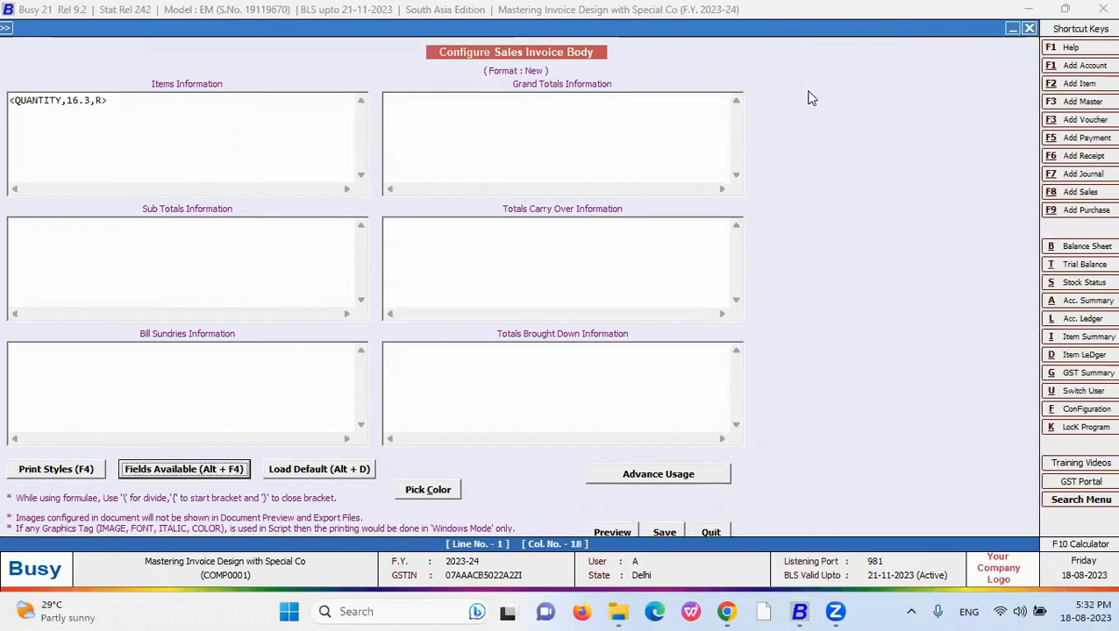
left_click(67, 101)
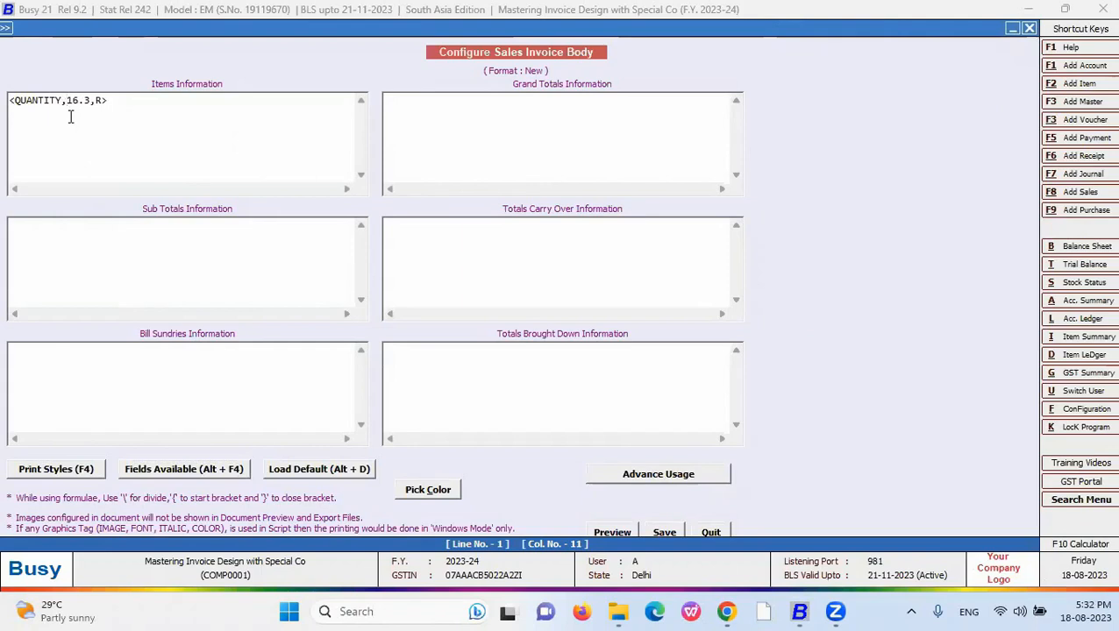
type("#W")
- Open sales voucher 4 and preview it in the New format, showing quantity as 'Ten Only'
key("Return")
key("Down")
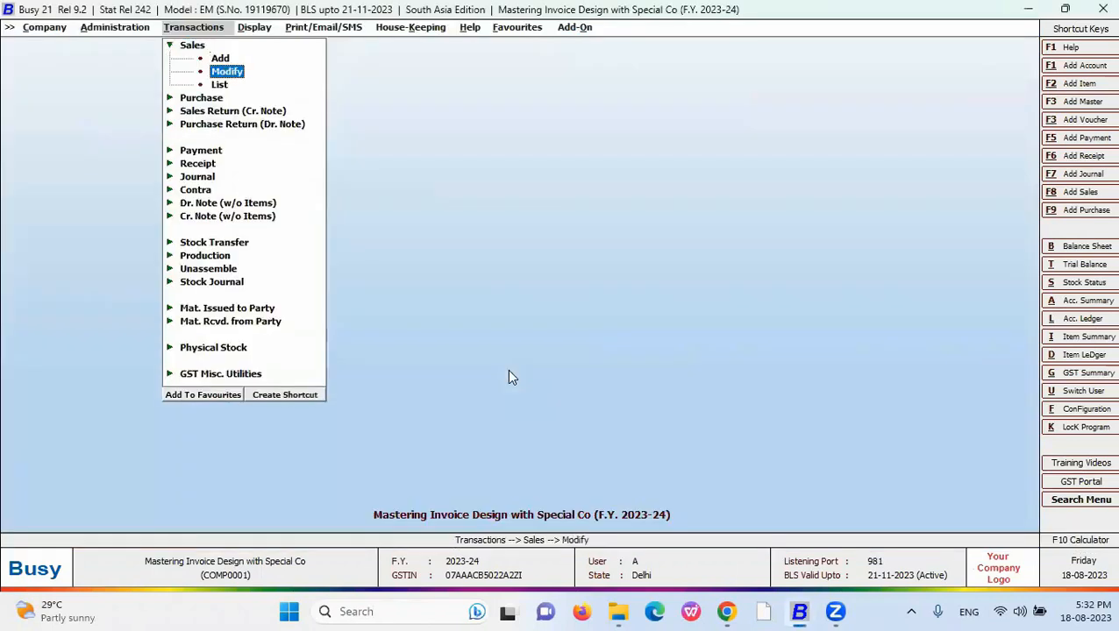
key("Return")
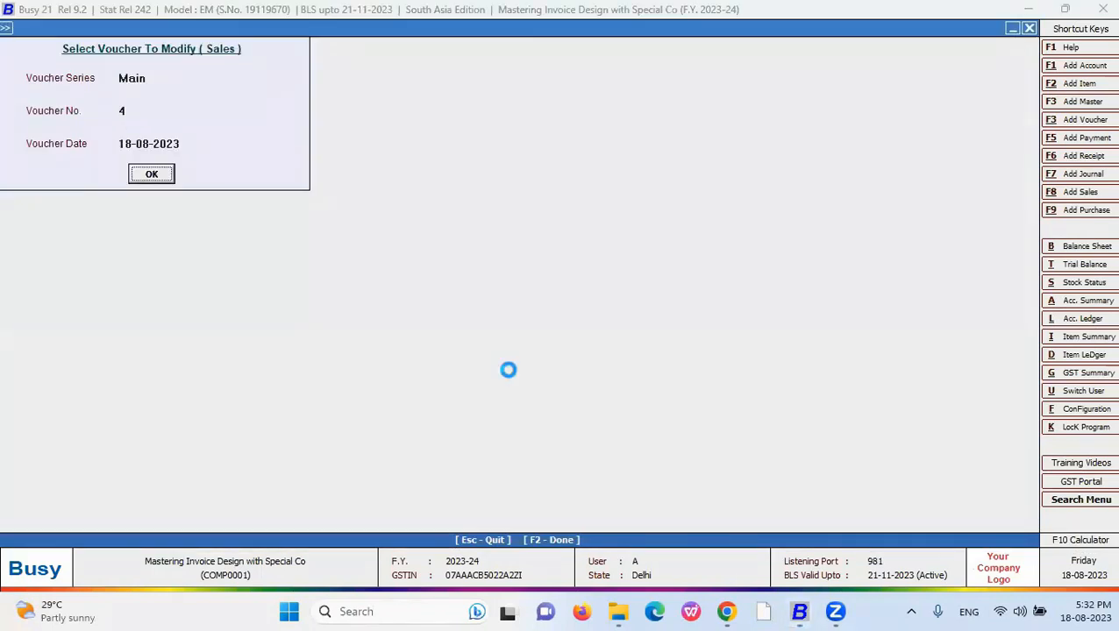
key("Return")
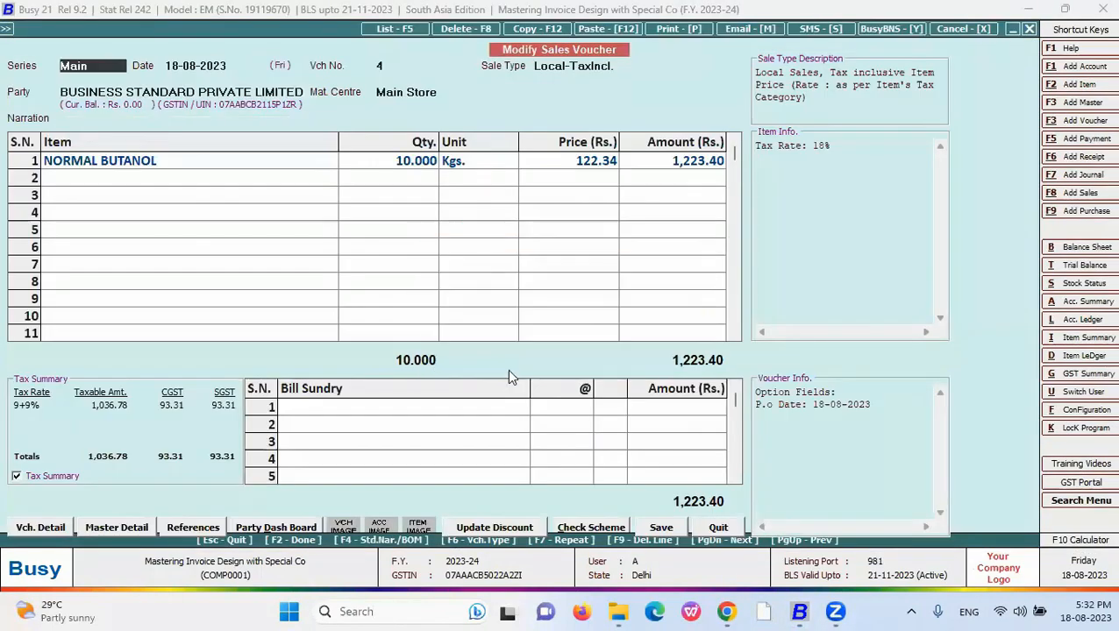
key("alt+p")
key("Down")
key("Down")
key("alt+p")
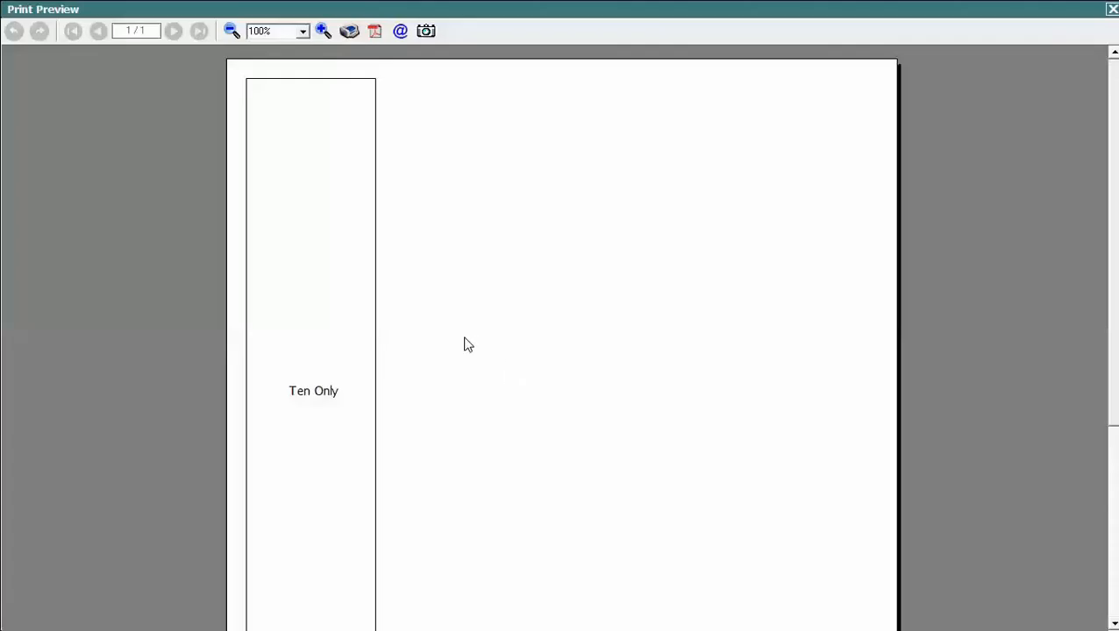
scroll(491, 289, "down", 5)
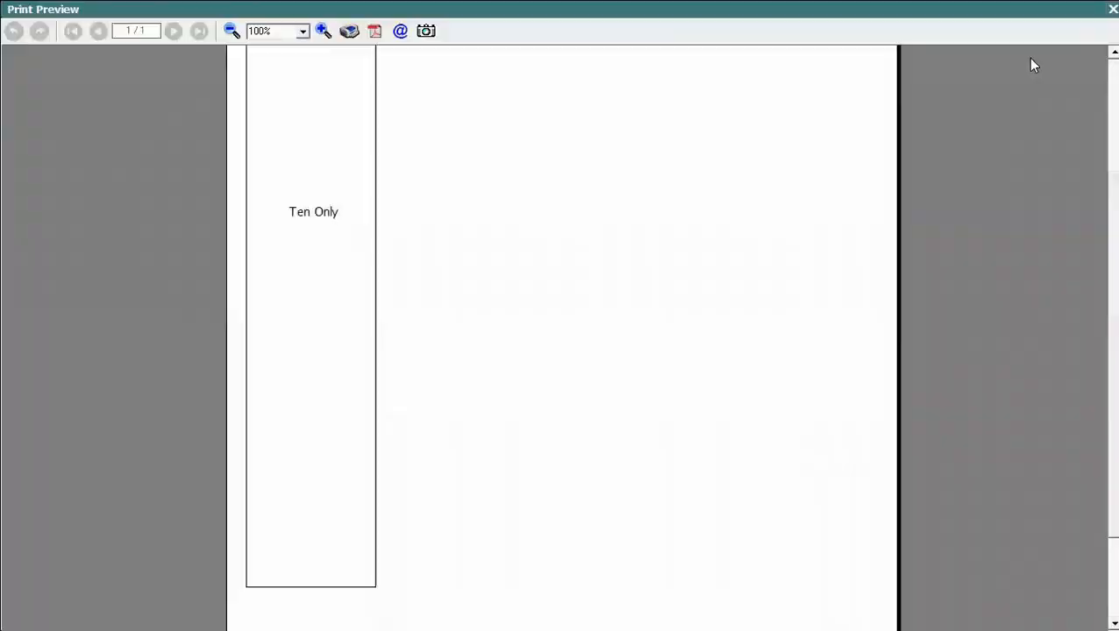
left_click(1112, 9)
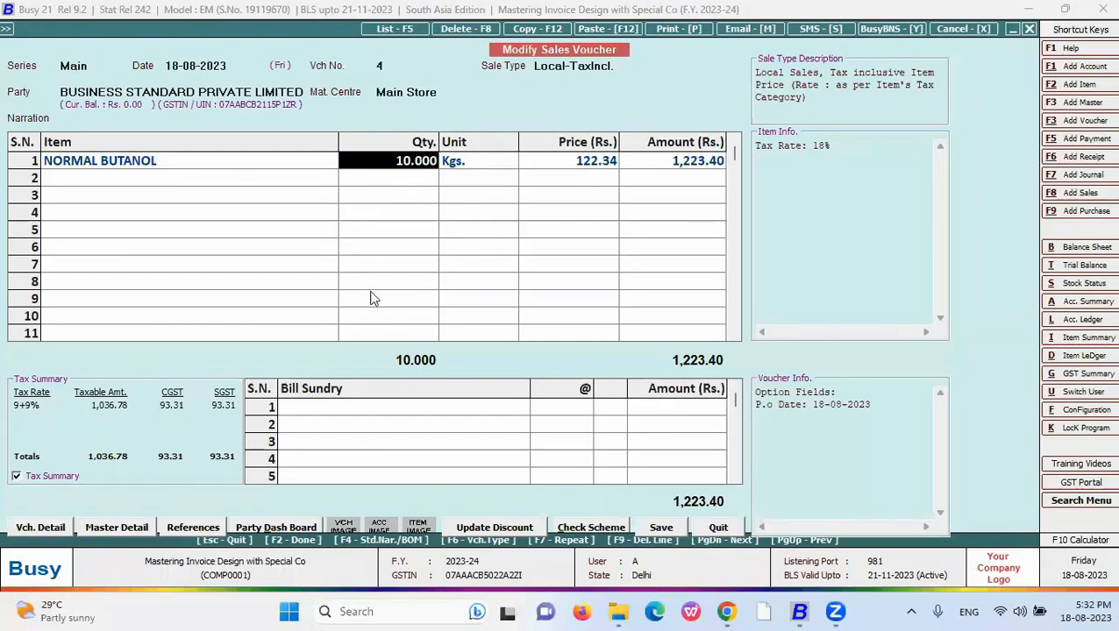
- Check row 1's amount and price, then switch to the slides showing the #NZ bullet
left_click(675, 165)
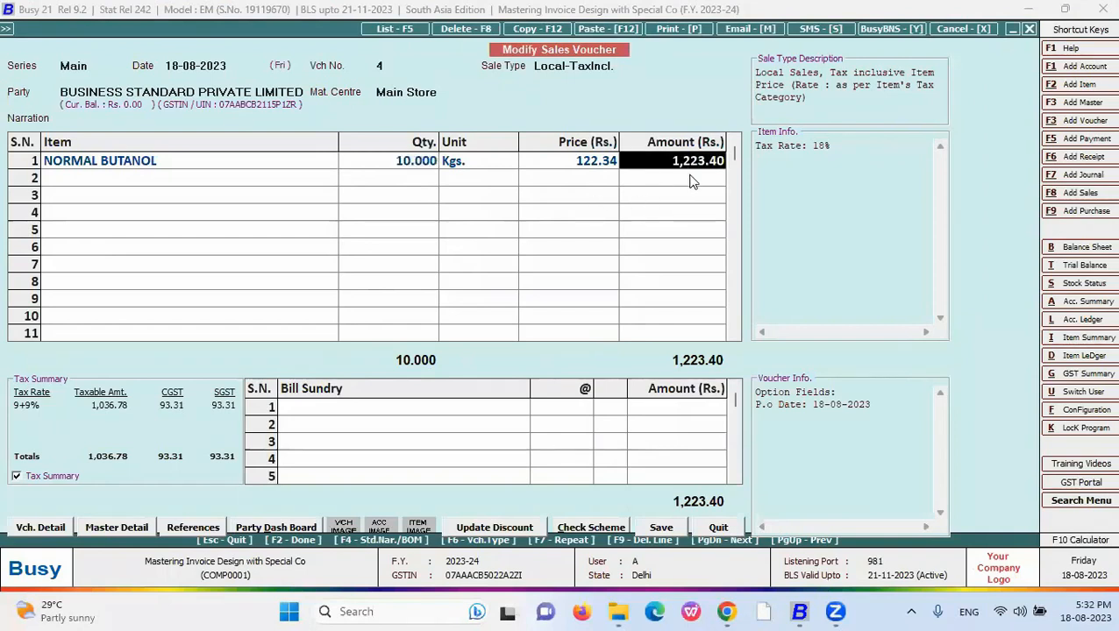
left_click(606, 161)
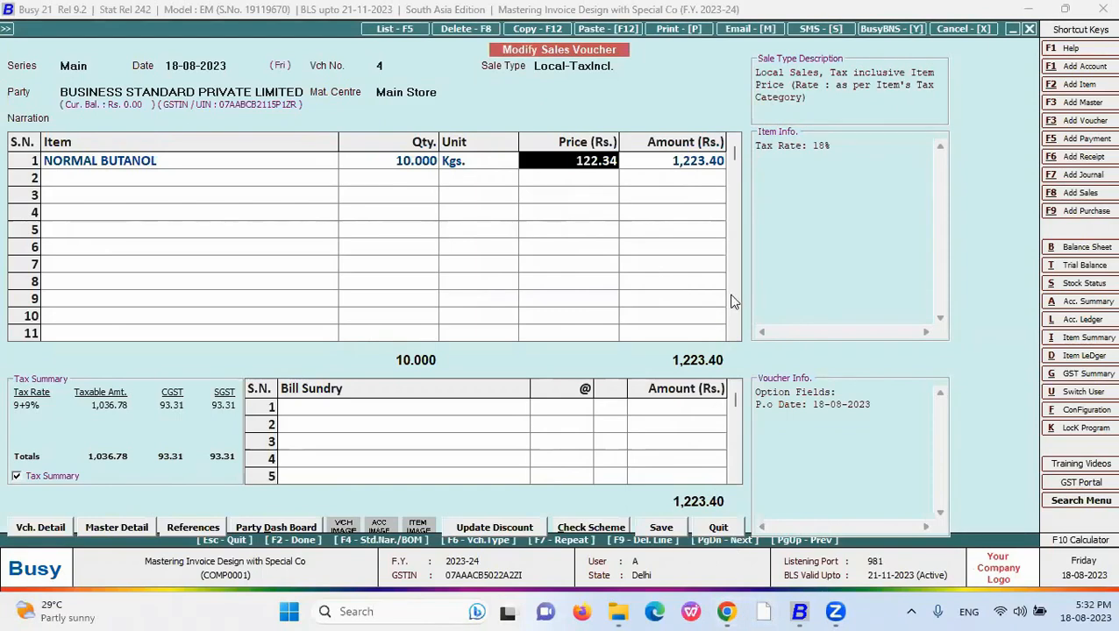
key("alt+Tab")
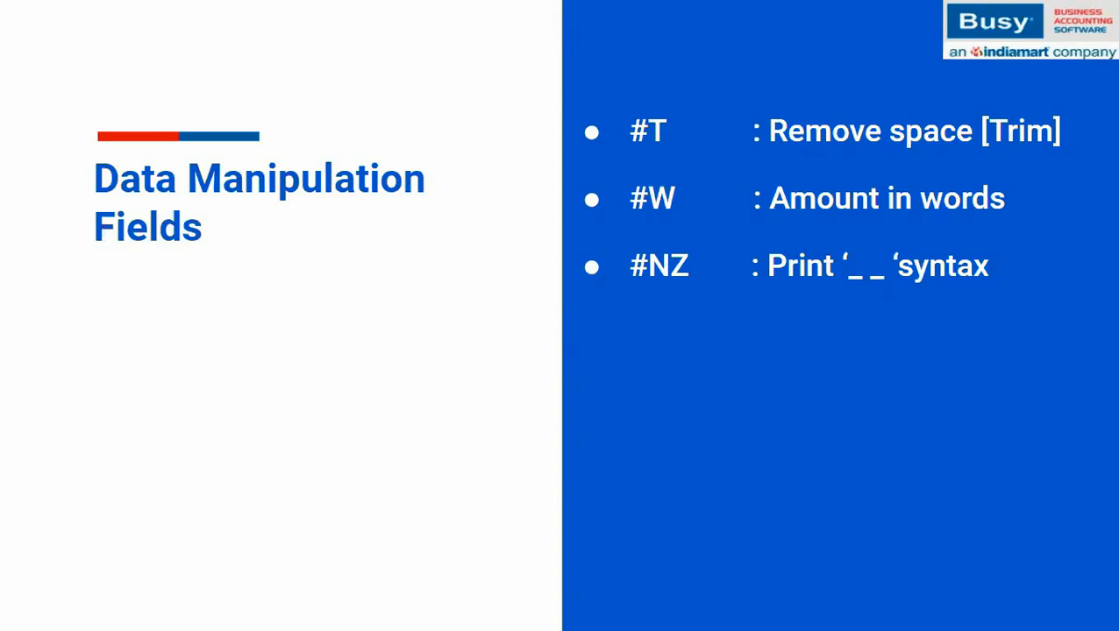
- Change the New body's quantity field to <QUANTITY,#NZ16.3,R> and save it
key("alt+Tab")
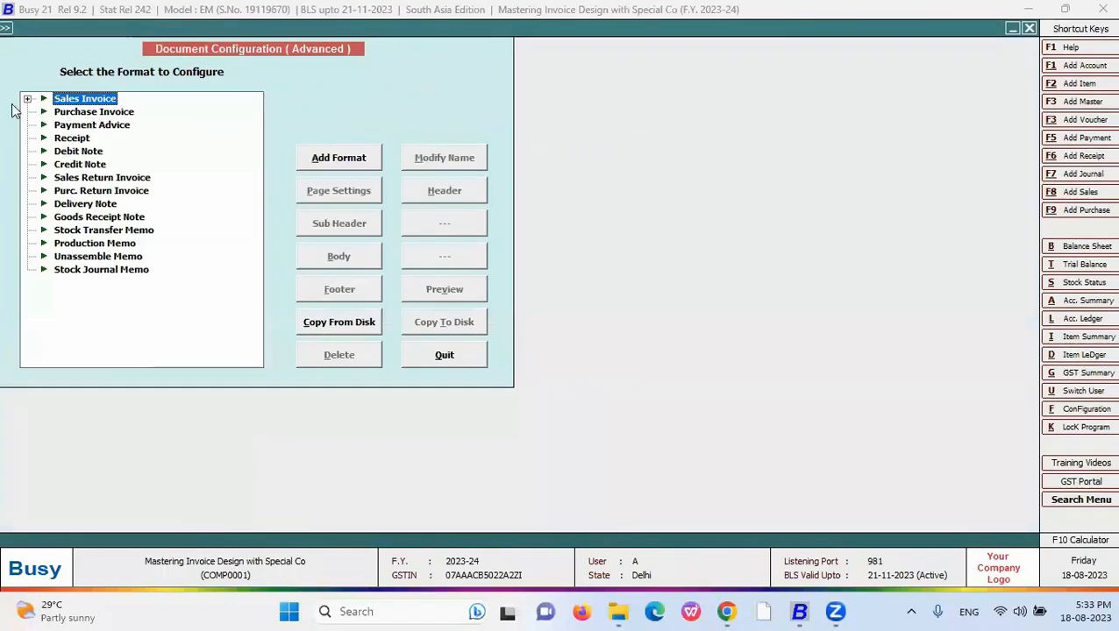
double_click(84, 98)
left_click(80, 138)
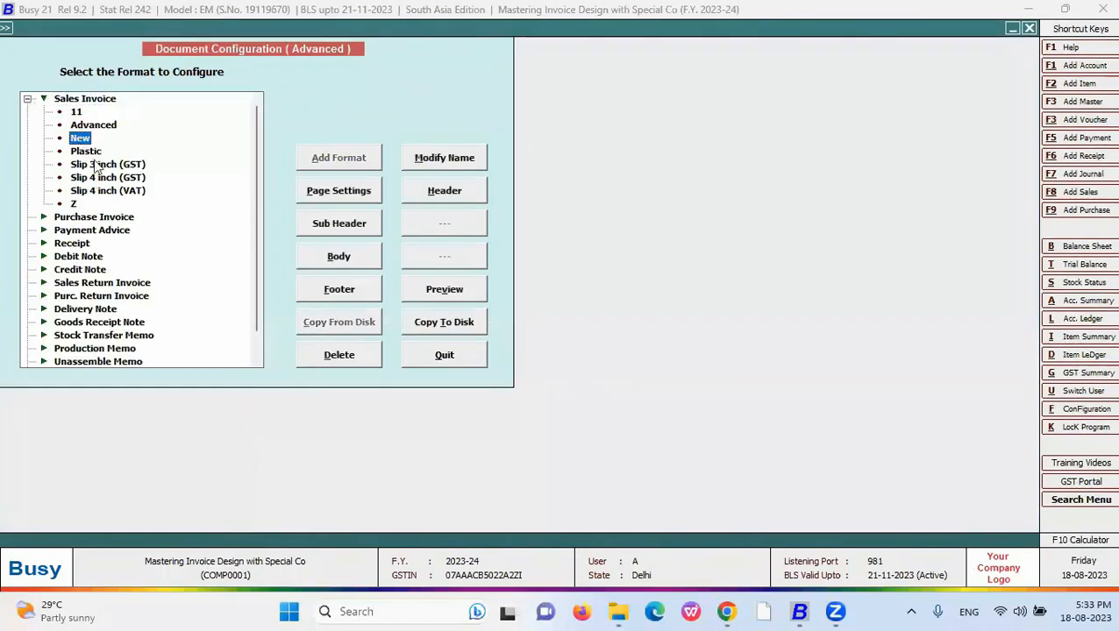
left_click(346, 255)
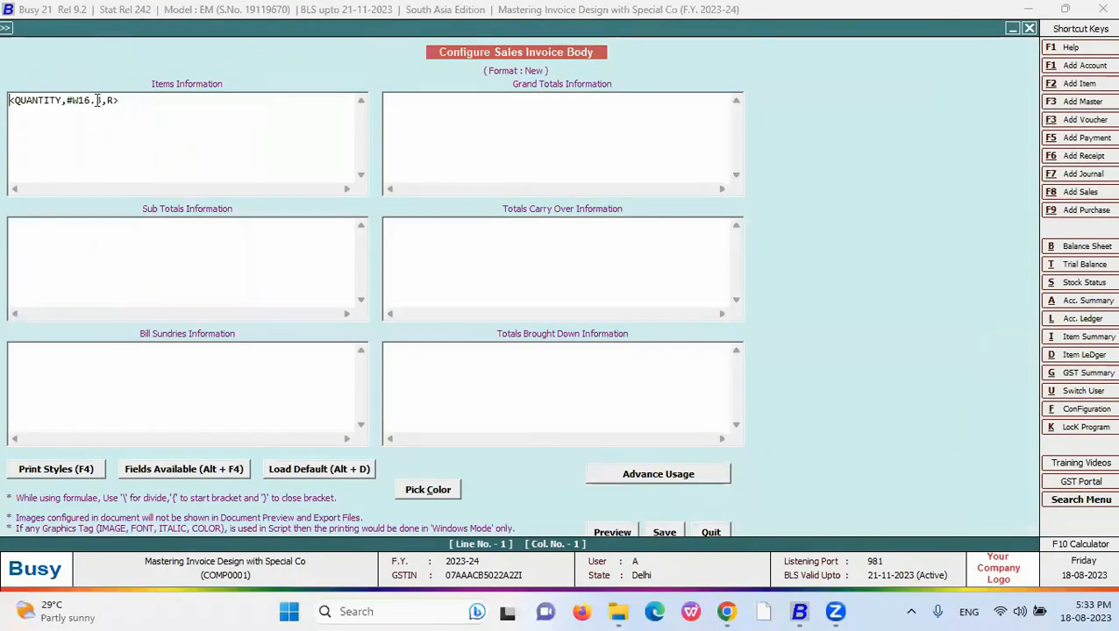
left_click(75, 102)
key("Delete")
type("NZ16.3,R>")
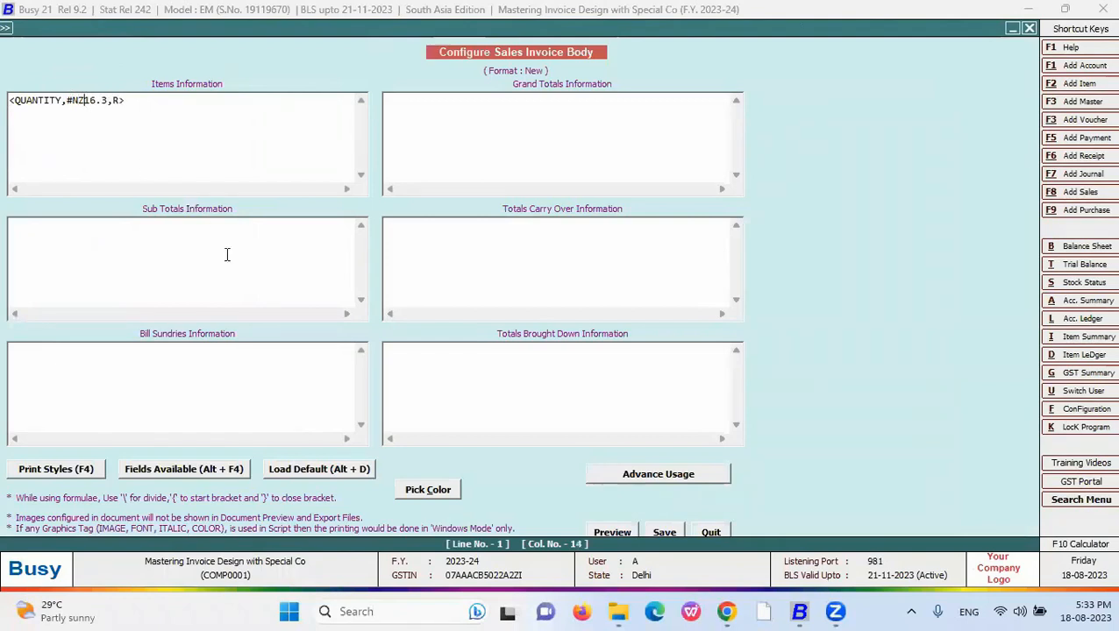
left_click(664, 533)
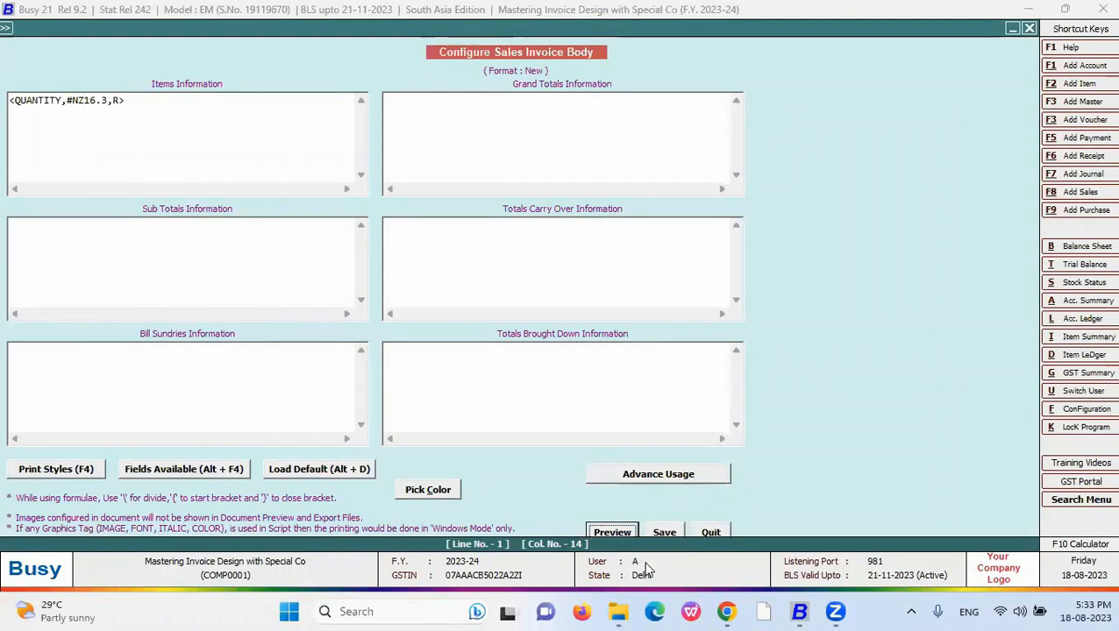
- Add ADHESIVE TAPE as row 2 with quantity 0
key("Left")
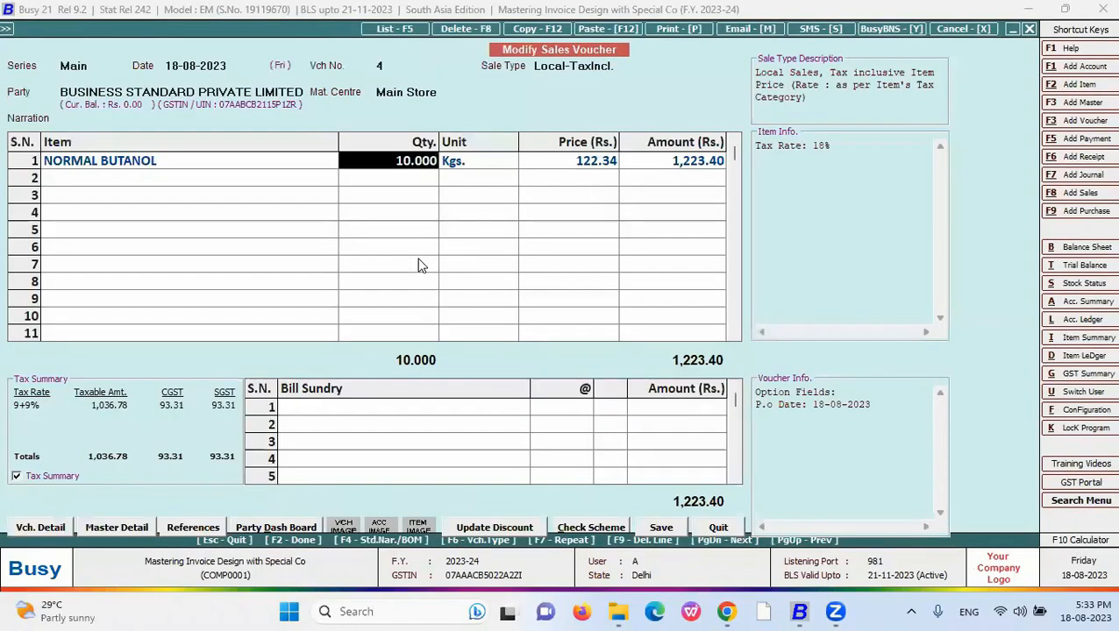
key("Return")
key("Return")
key("Return")
key("Return")
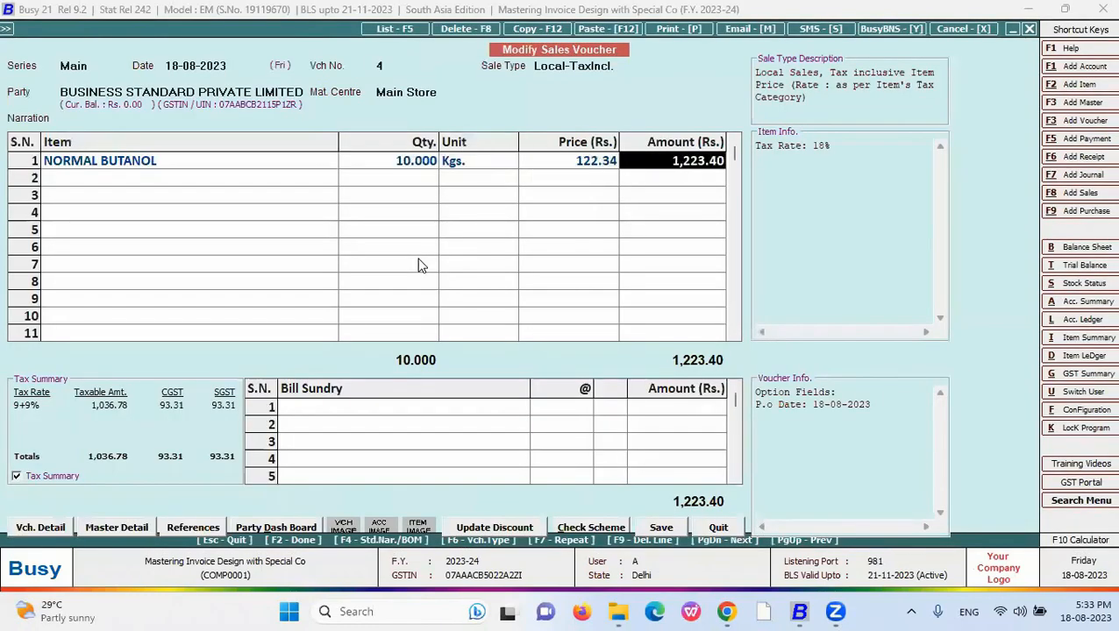
key("Down")
key("Down")
key("Return")
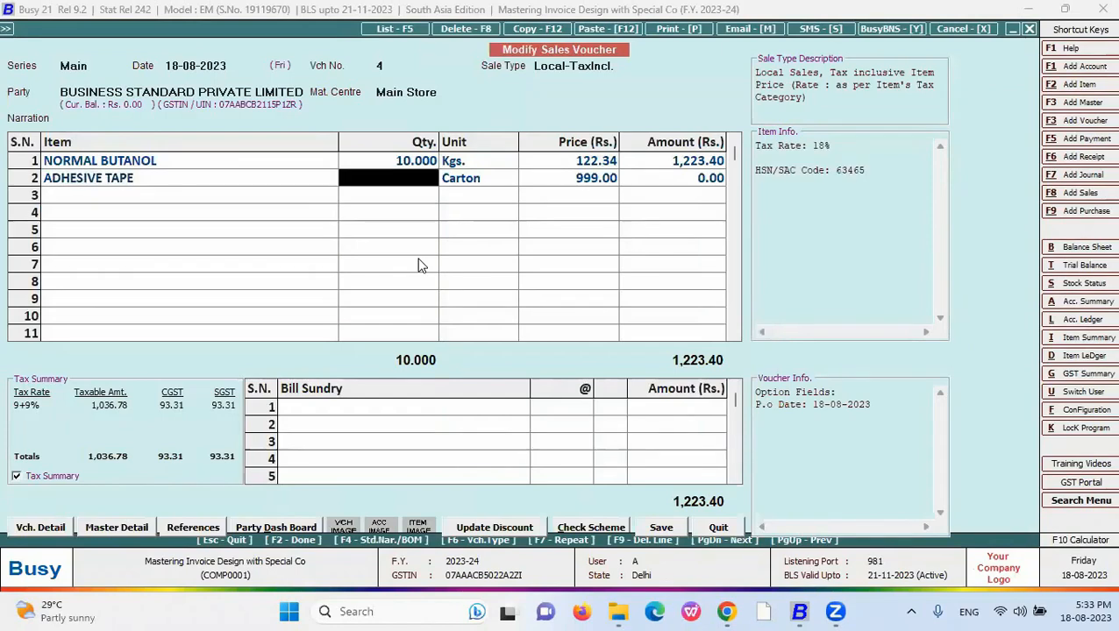
type("0")
key("Return")
key("Return")
key("Return")
key("Return")
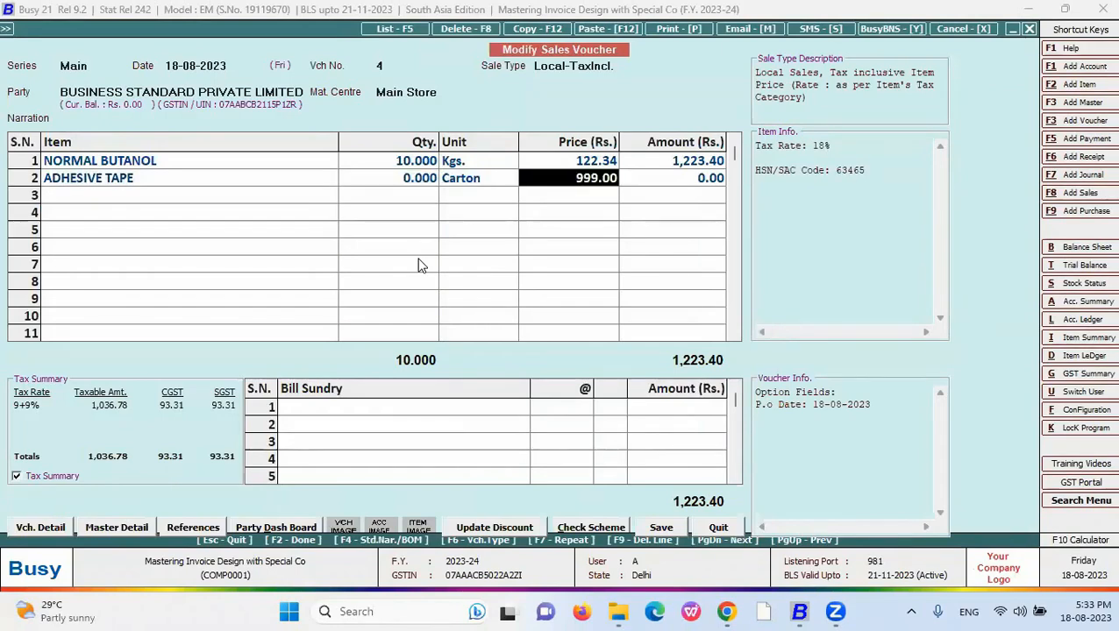
- Save the voucher and preview it in the New format, where the zero quantity prints as a dash
key("Return")
key("Return")
key("Return")
key("Return")
key("Return")
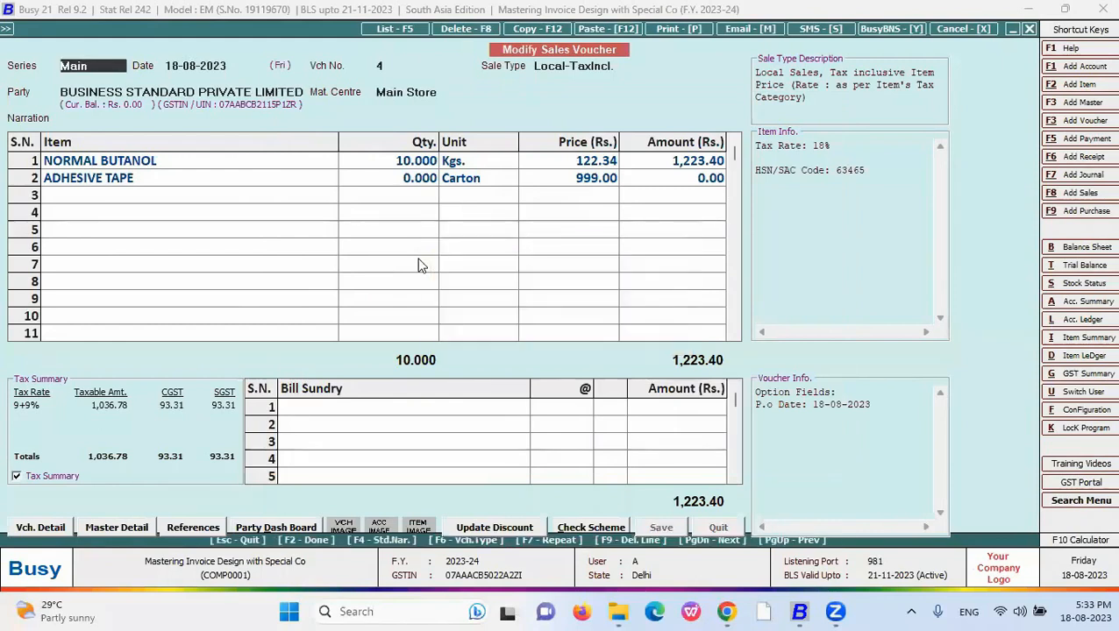
key("Down")
key("Down")
key("Down")
key("Return")
key("Return")
key("Return")
key("Return")
scroll(357, 282, "down", 3)
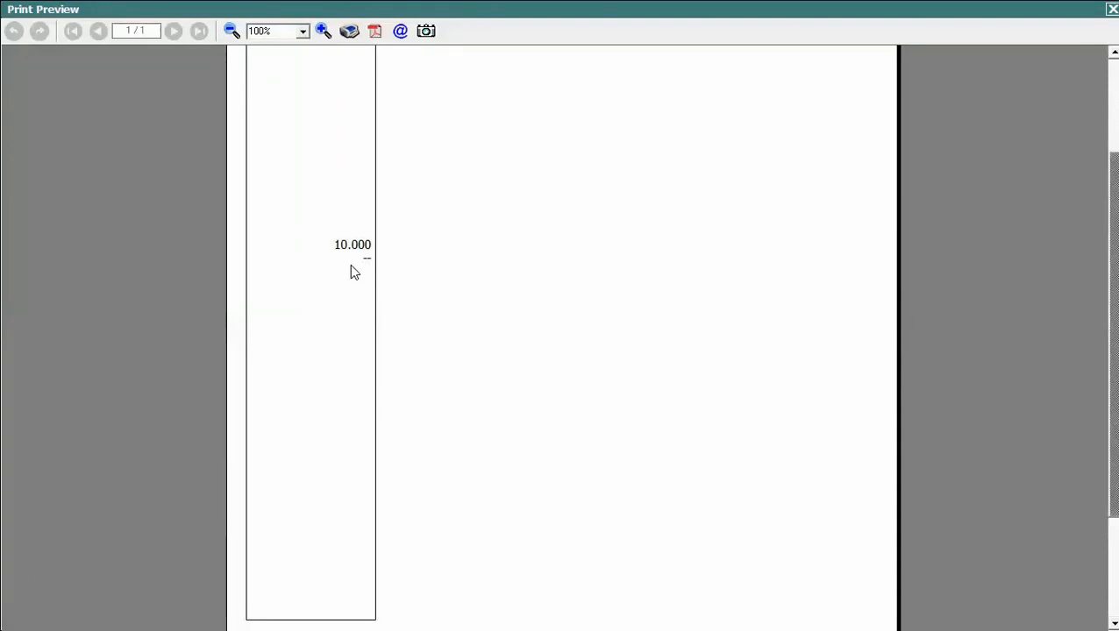
- Set Print Outer Box to N in the New sales invoice format's page settings and save
left_click(1112, 9)
key("Escape")
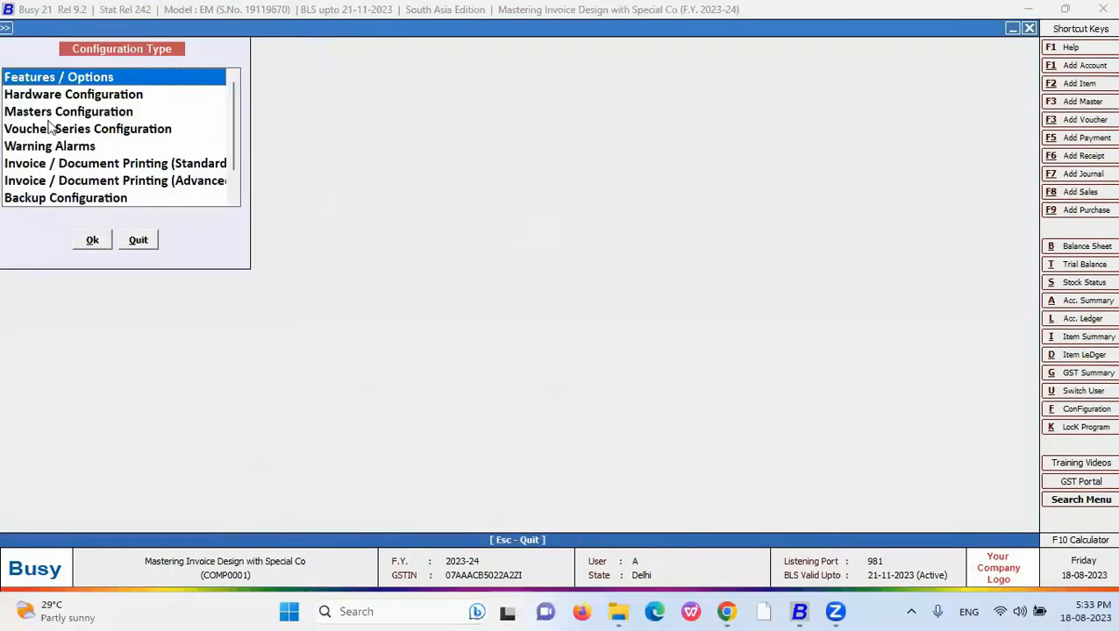
left_click(127, 182)
double_click(127, 182)
left_click(27, 99)
left_click(80, 138)
left_click(341, 188)
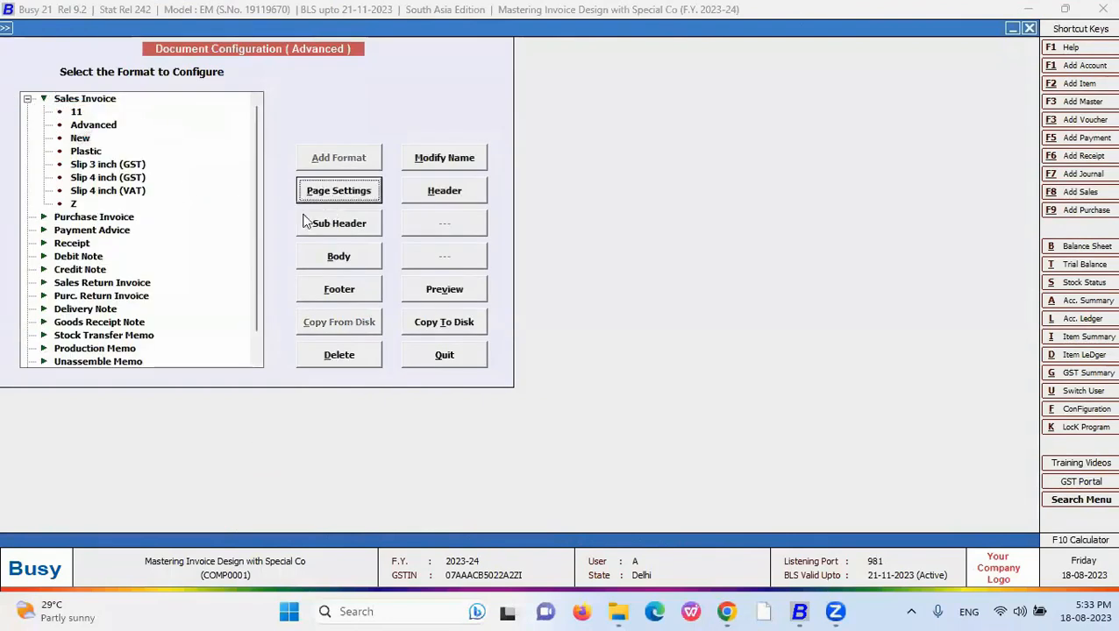
left_click(202, 223)
type("N")
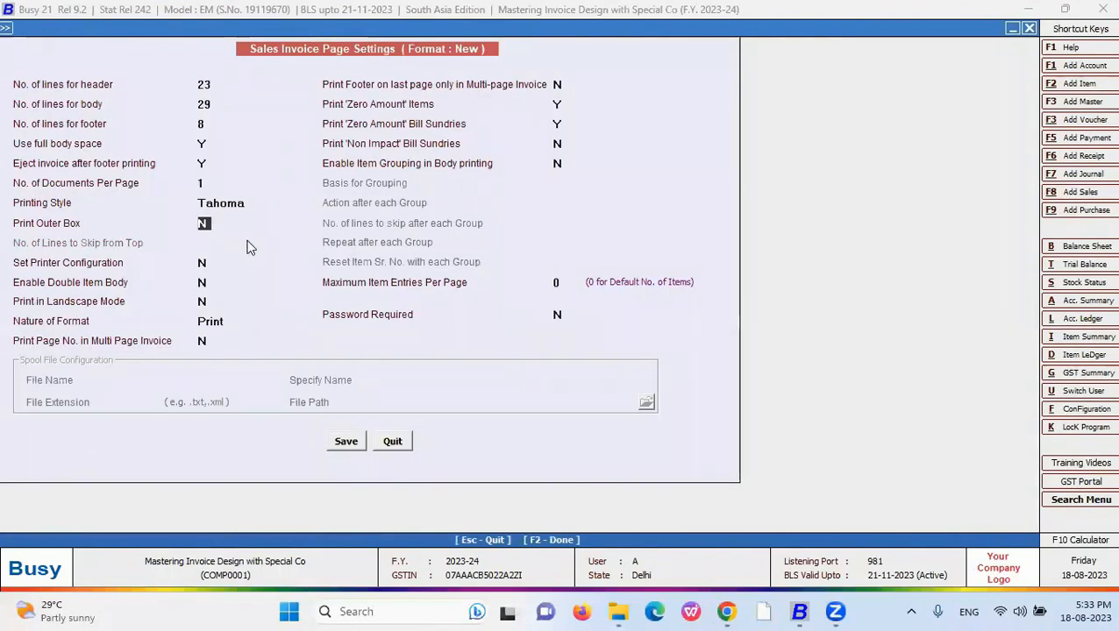
key("F2")
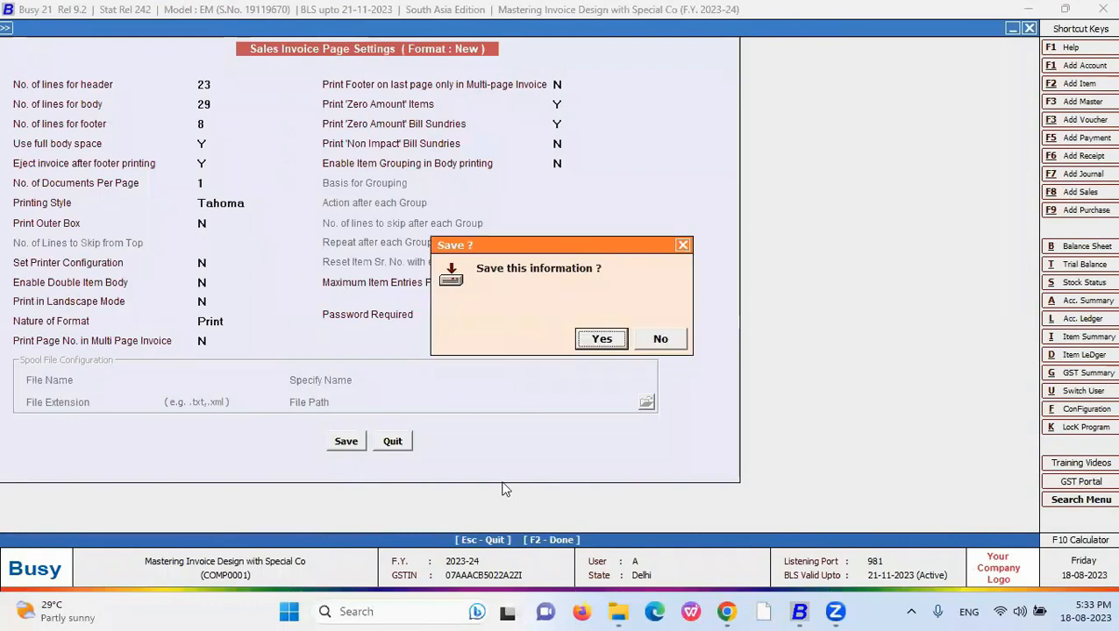
key("Return")
key("Escape")
key("Escape")
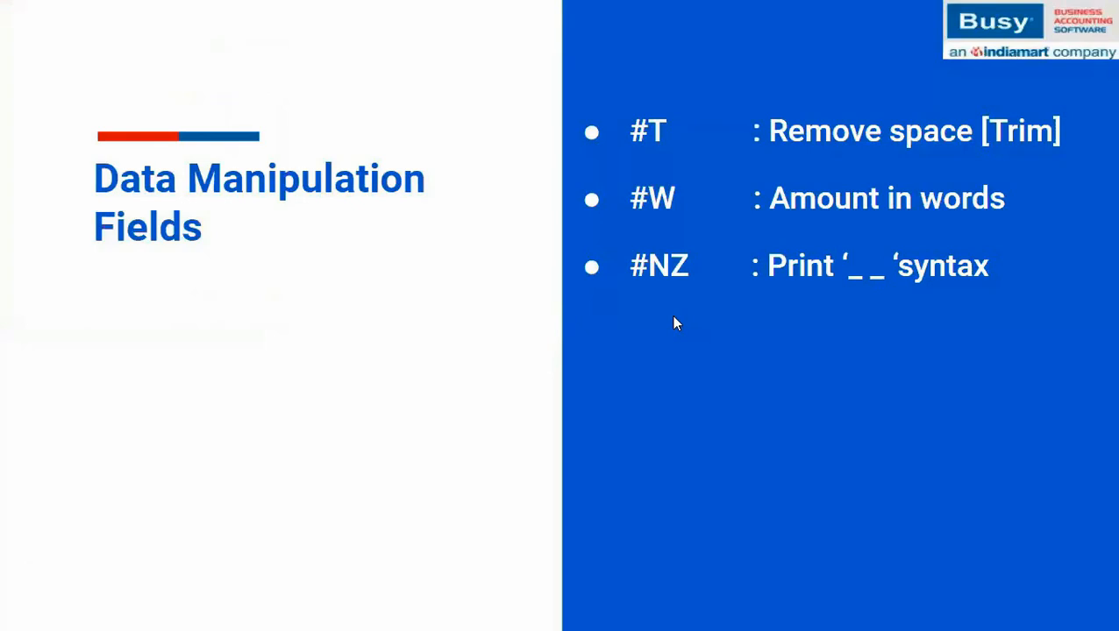
- Reveal the #NZB bullet on the slide, then reopen the sales voucher for modification in Busy
left_click(673, 318)
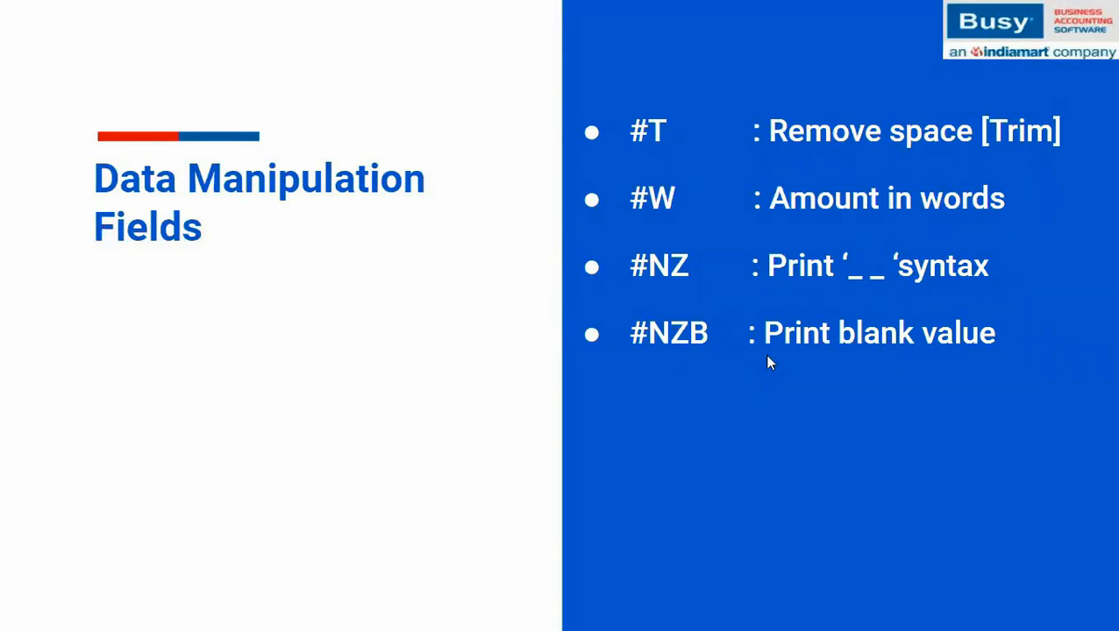
key("alt+Tab")
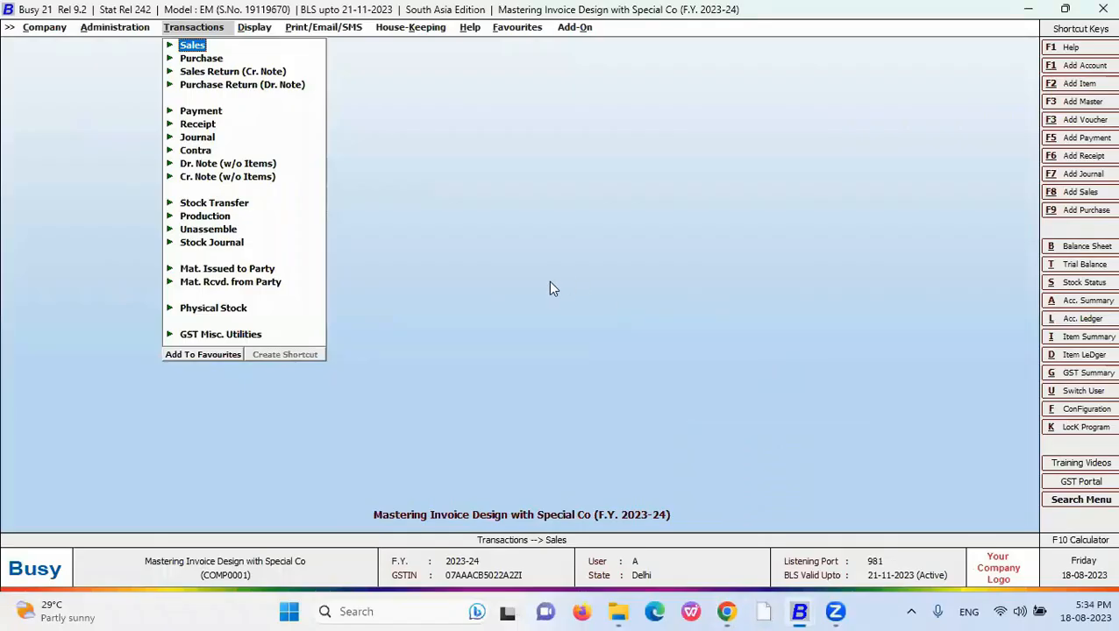
key("Return")
key("Down")
key("Return")
key("Return")
key("Return")
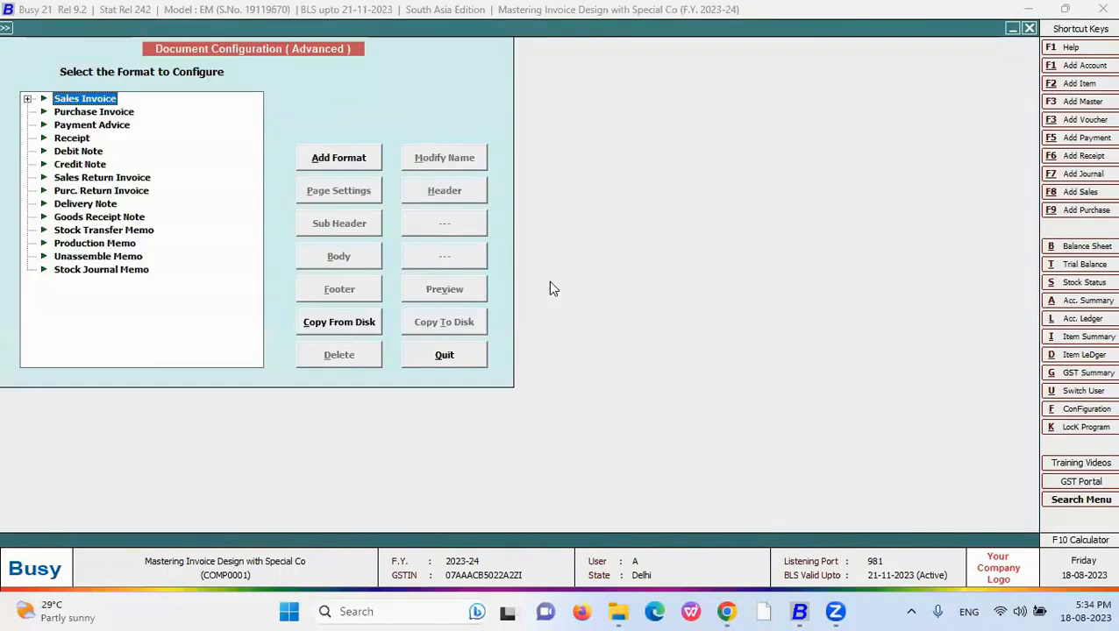
- Change the New body's QUANTITY field from #NZ16.3 to #NZB16.3 and close the layout
key("Right")
key("Down")
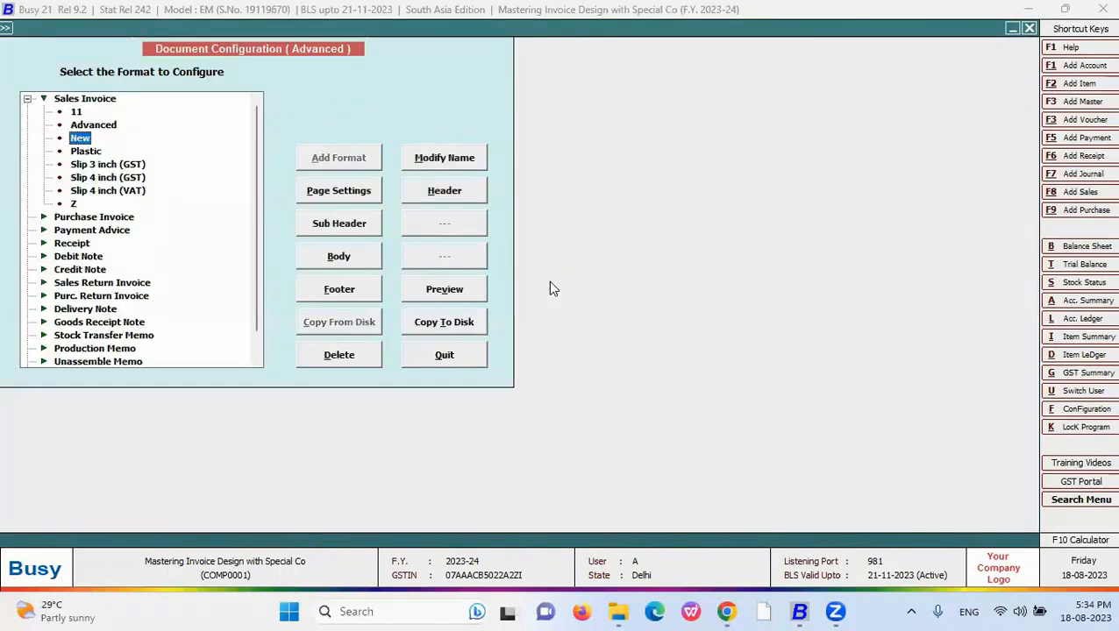
left_click(339, 255)
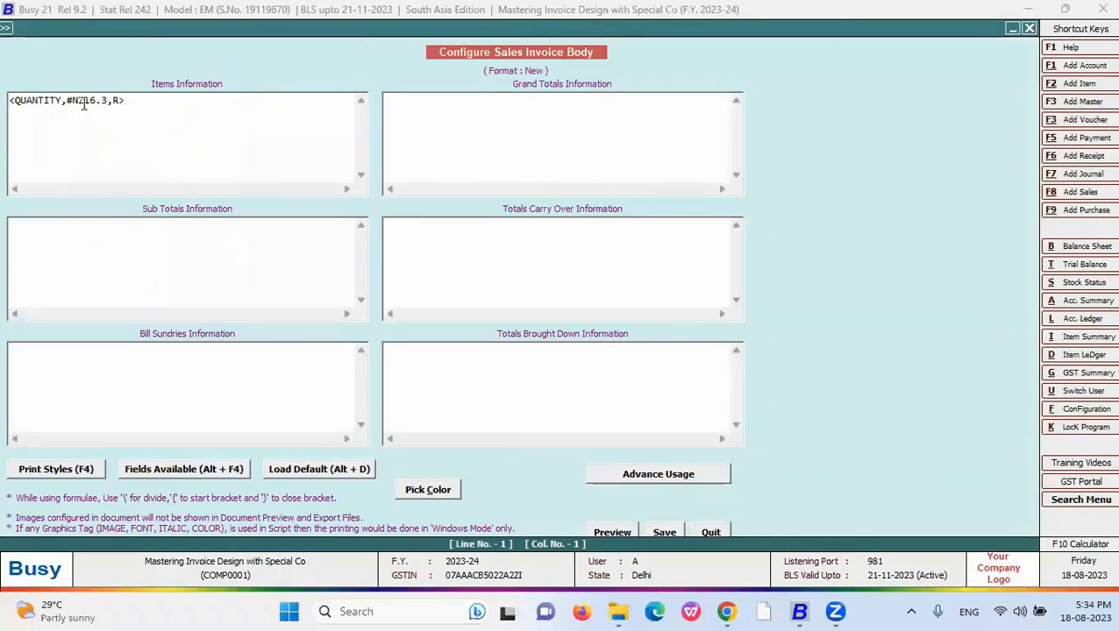
left_click(84, 104)
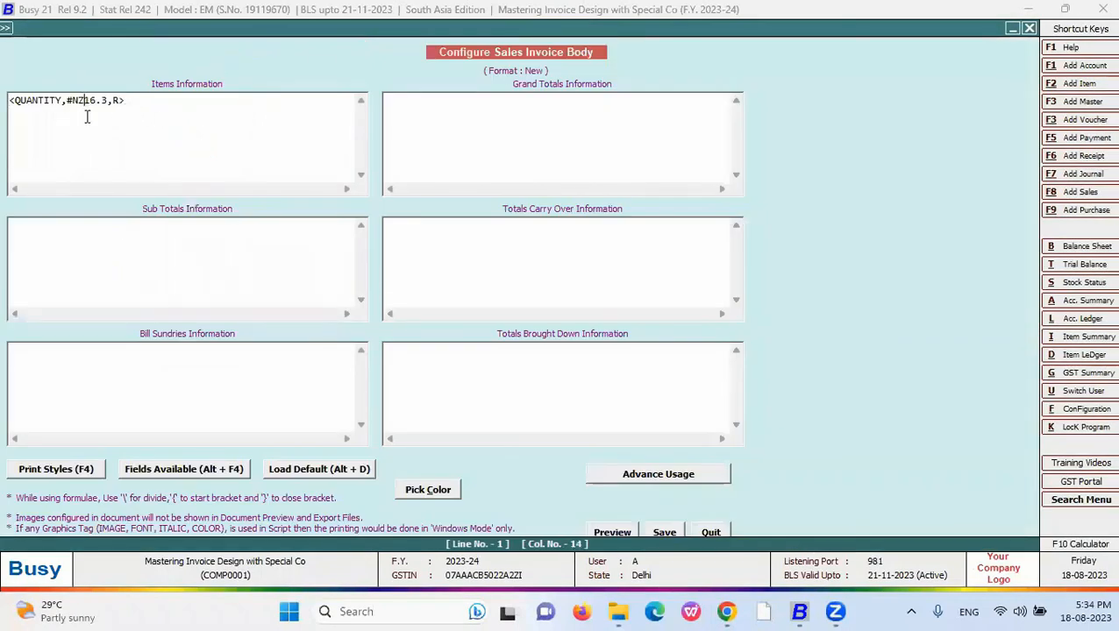
type("B")
left_click(616, 532)
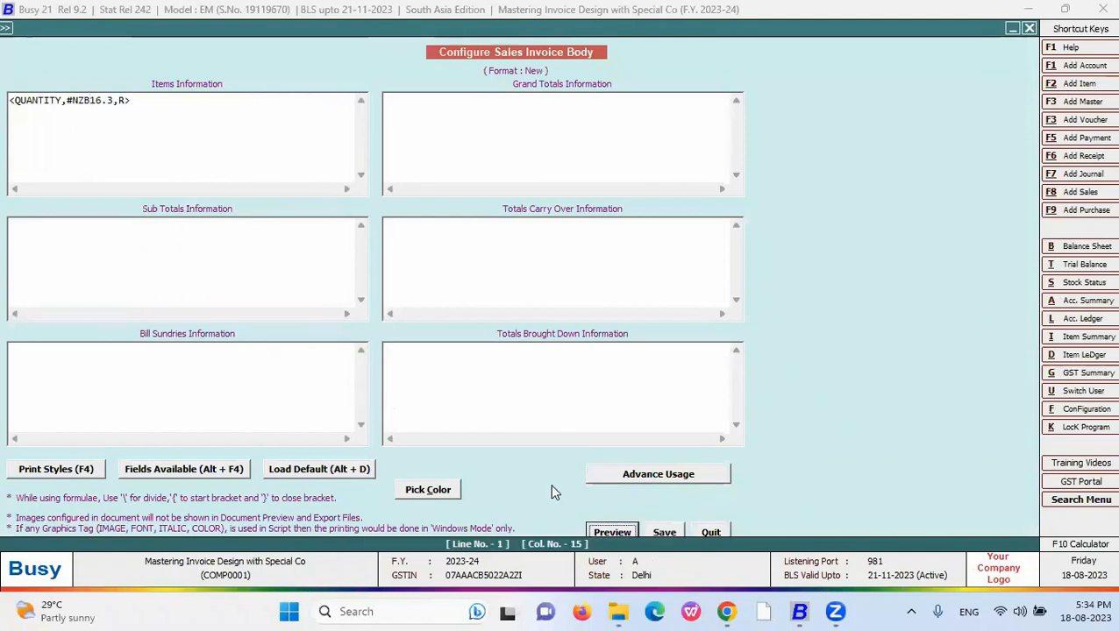
key("Escape")
key("Escape")
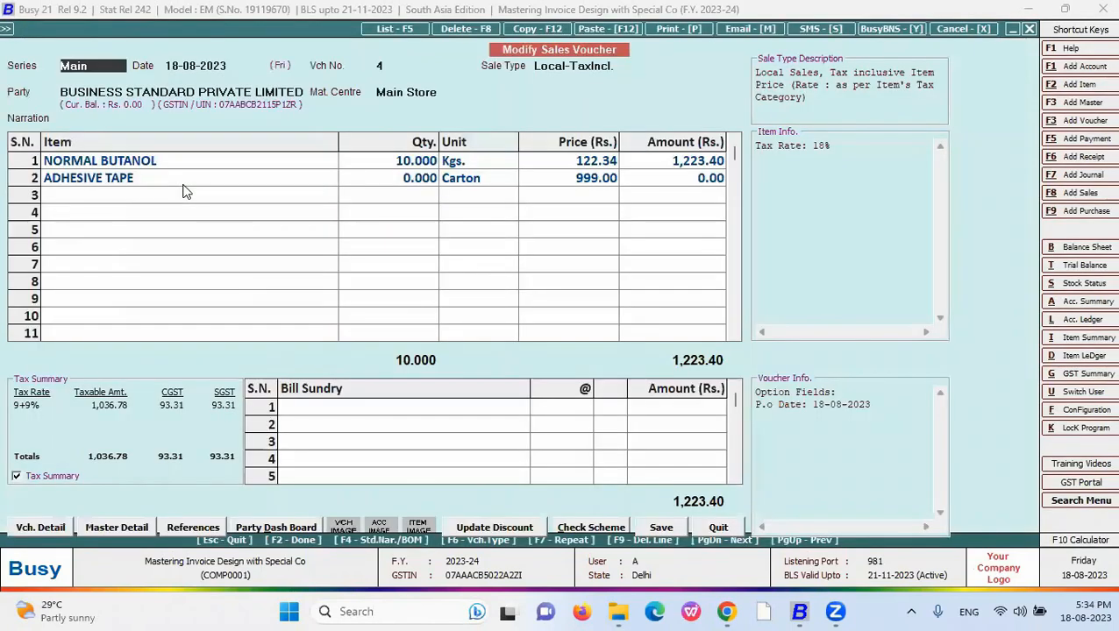
key("alt+p")
key("Down")
key("Down")
key("Down")
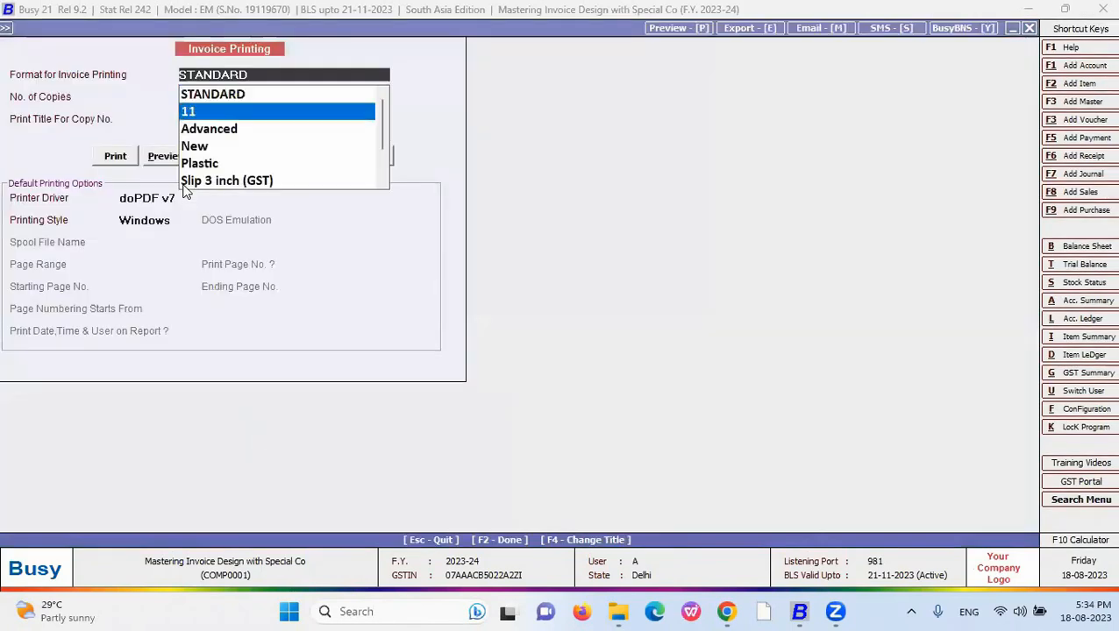
key("Return")
key("alt+v")
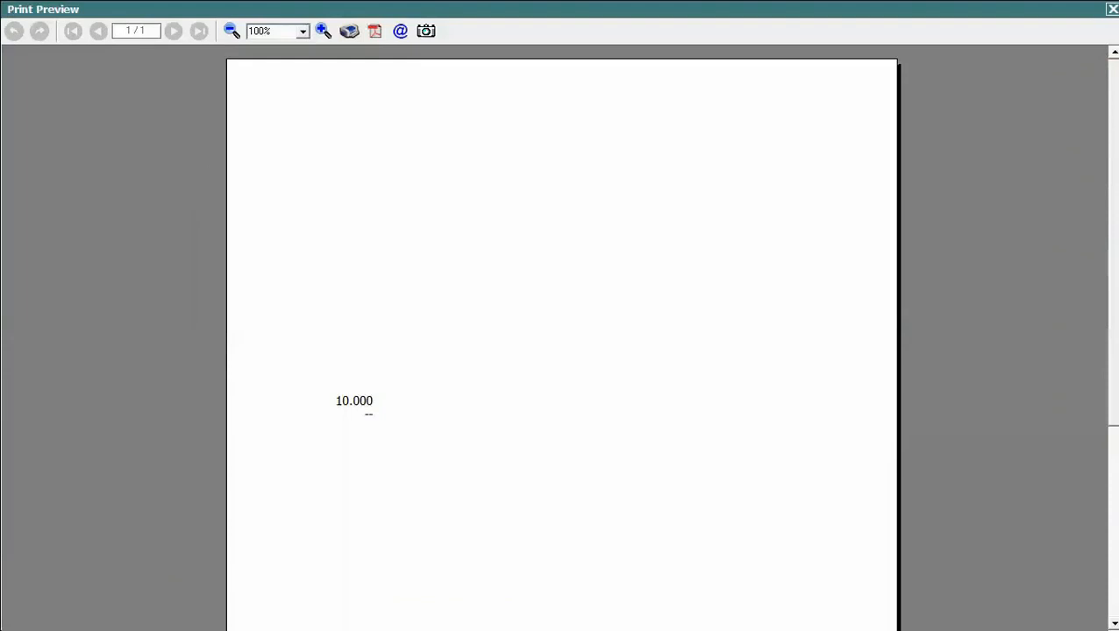
scroll(430, 245, "down", 3)
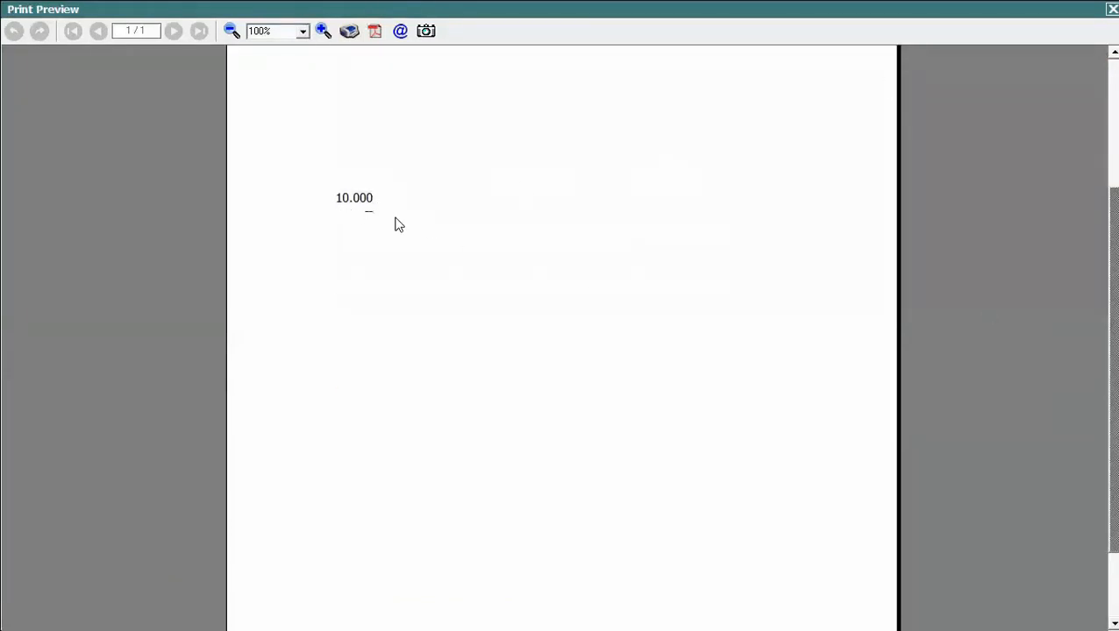
key("Escape")
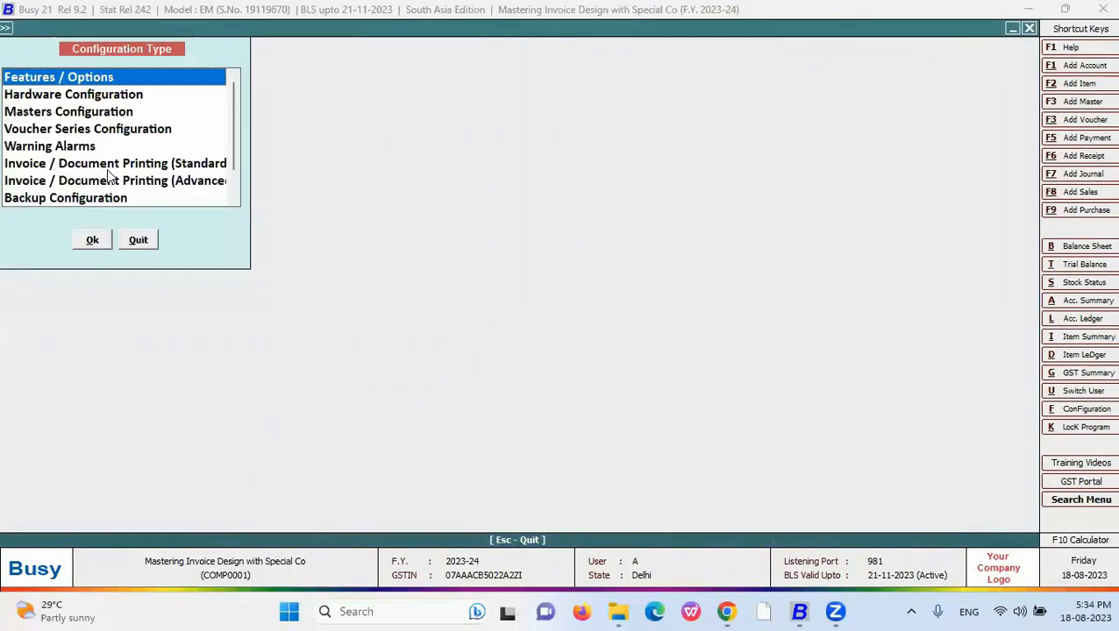
- Edit the New body's QUANTITY script to <QUANTITY,#'NZB'16.3,R>
left_click(133, 183)
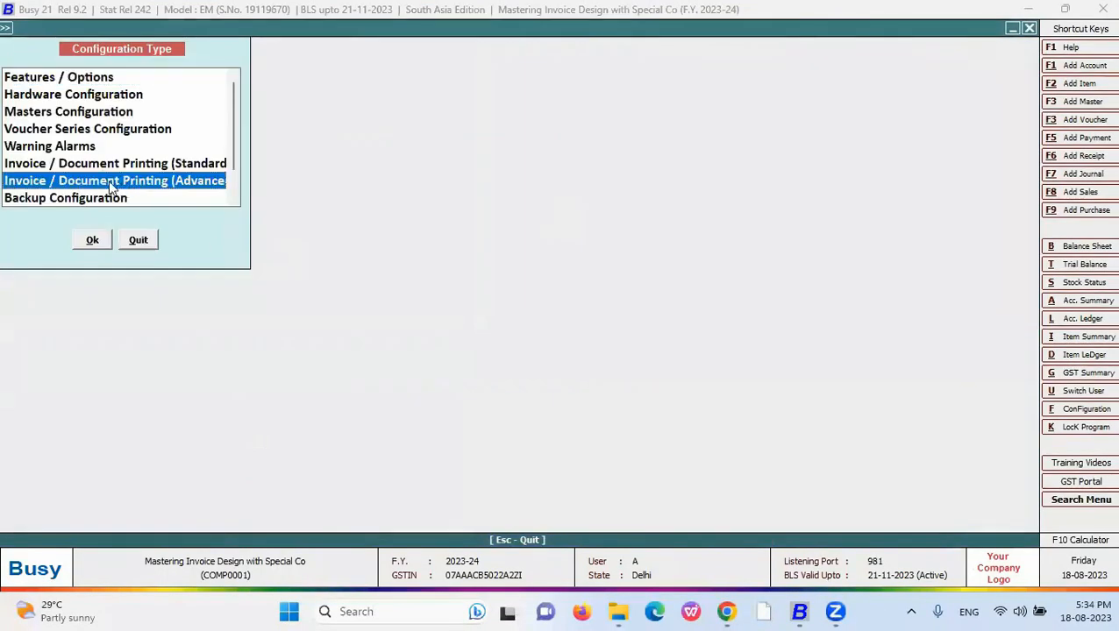
double_click(114, 182)
left_click(27, 99)
left_click(81, 139)
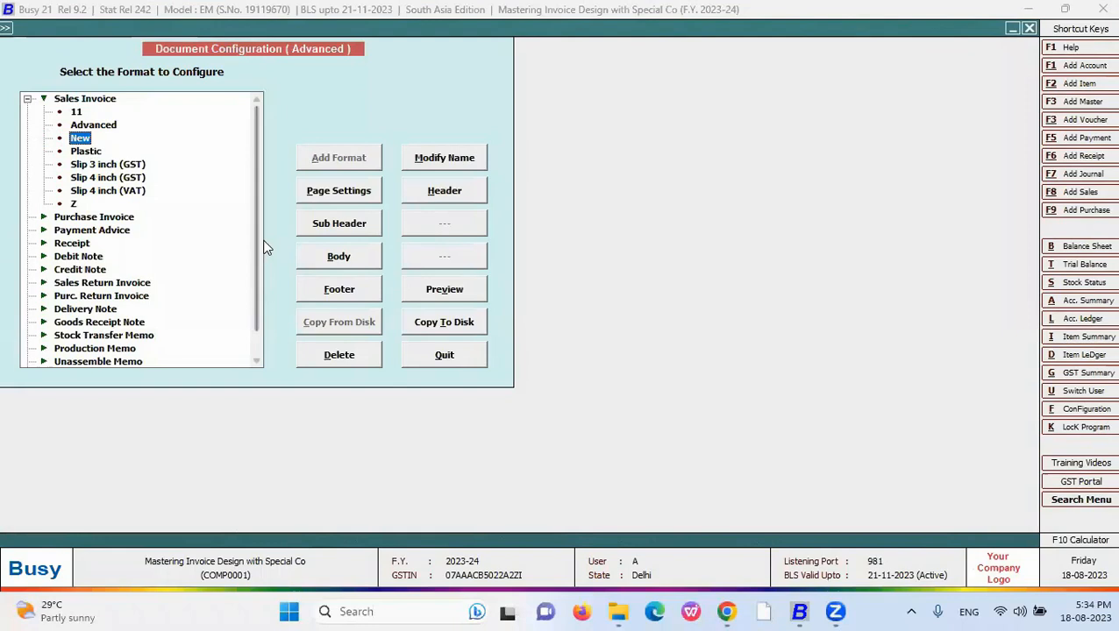
left_click(336, 256)
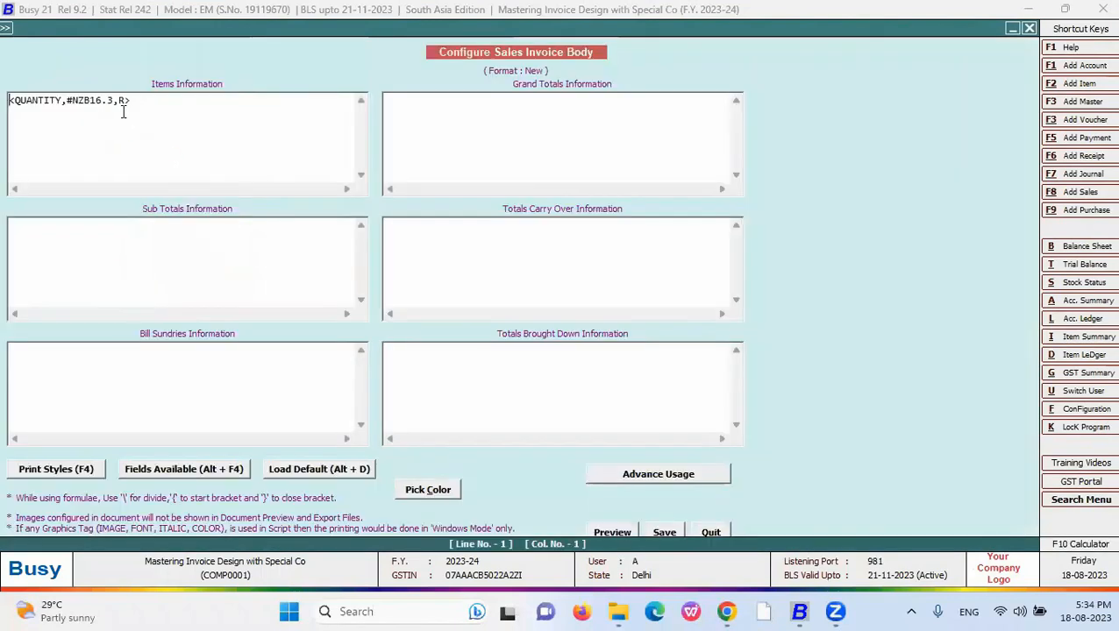
left_click(89, 102)
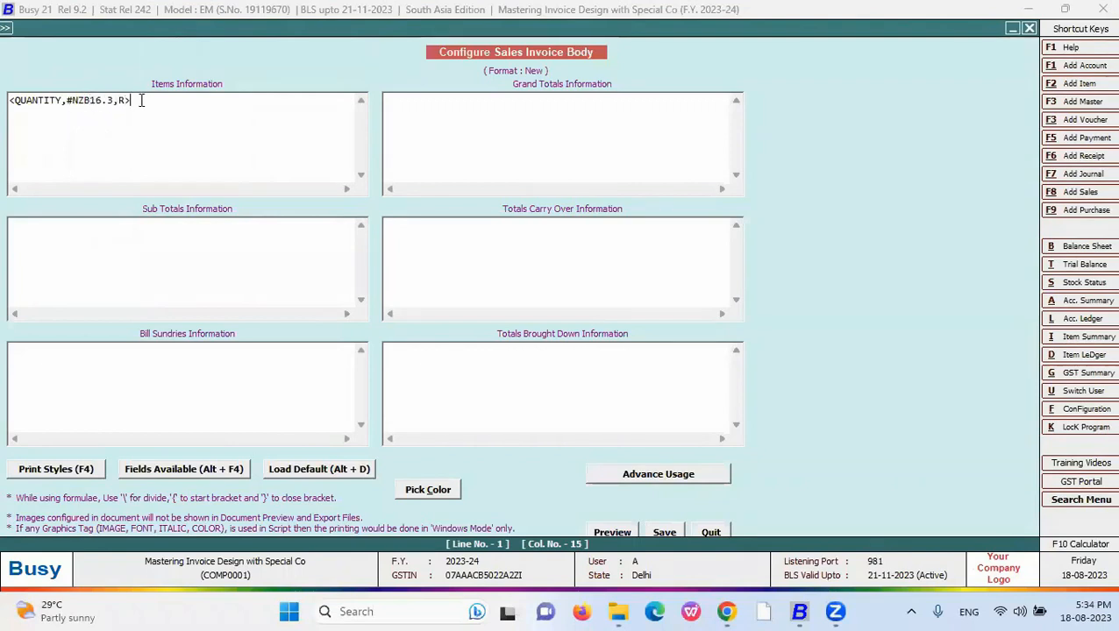
left_click_drag(148, 102, 8, 100)
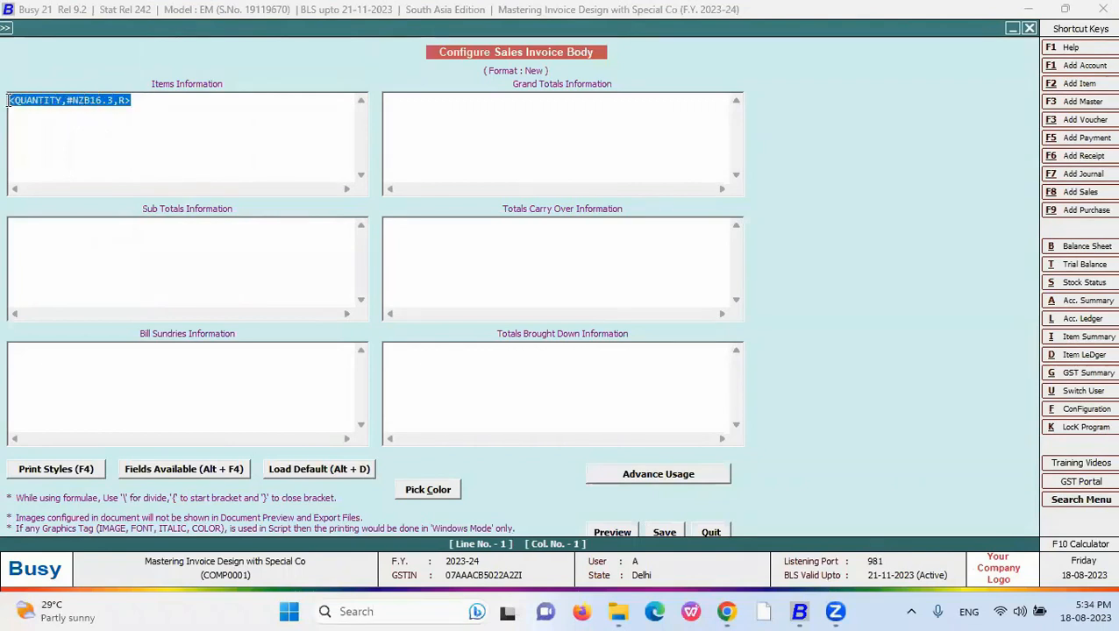
left_click(90, 100)
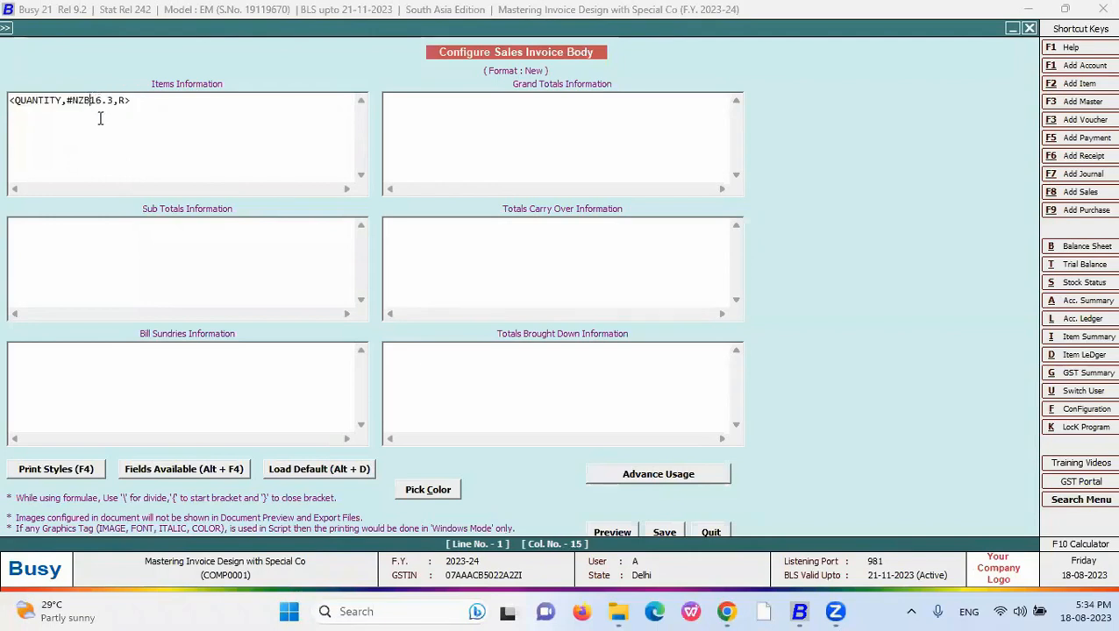
type("'")
key("Left")
key("Left")
key("Left")
key("Left")
type("'")
key("Escape")
key("Escape")
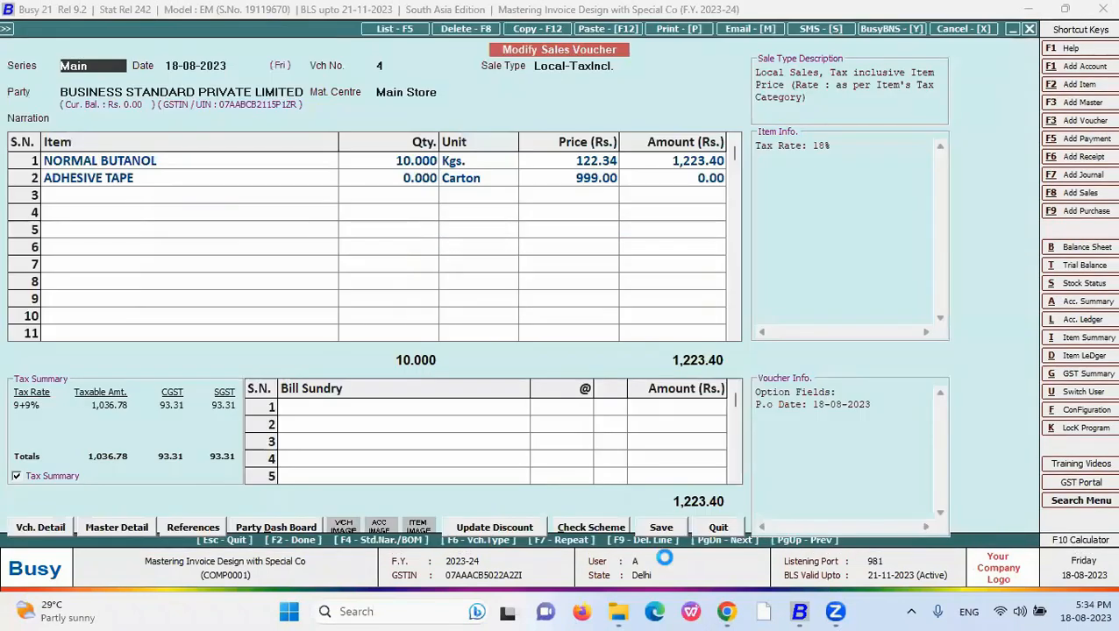
- Preview the invoice in the New format, showing 10.000 with a dash beneath
key("Down")
key("Down")
key("Down")
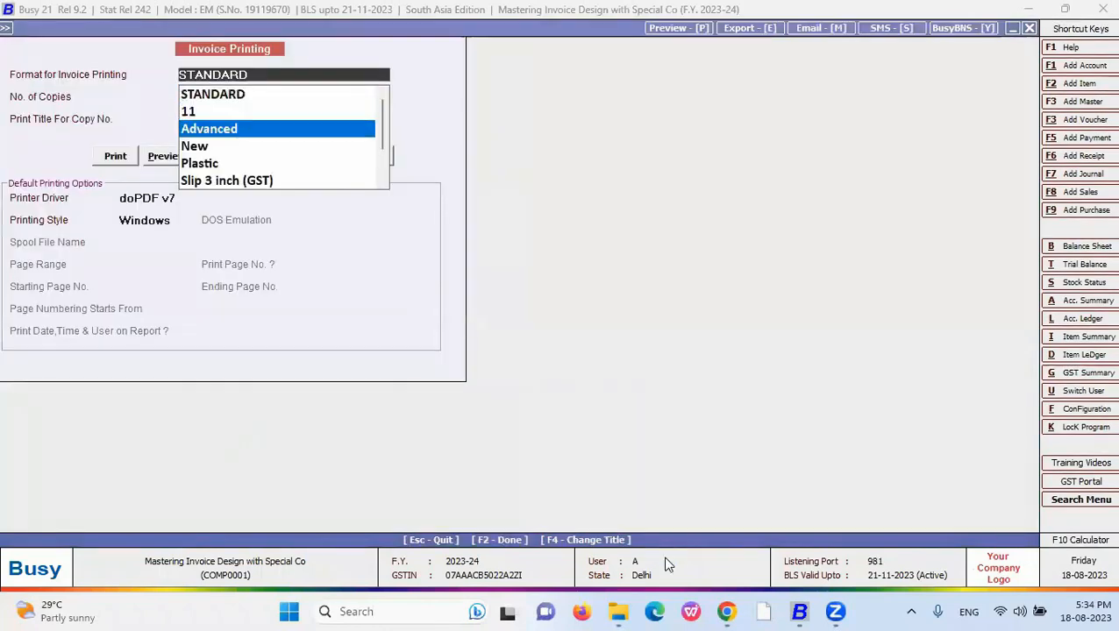
key("Return")
key("alt+p")
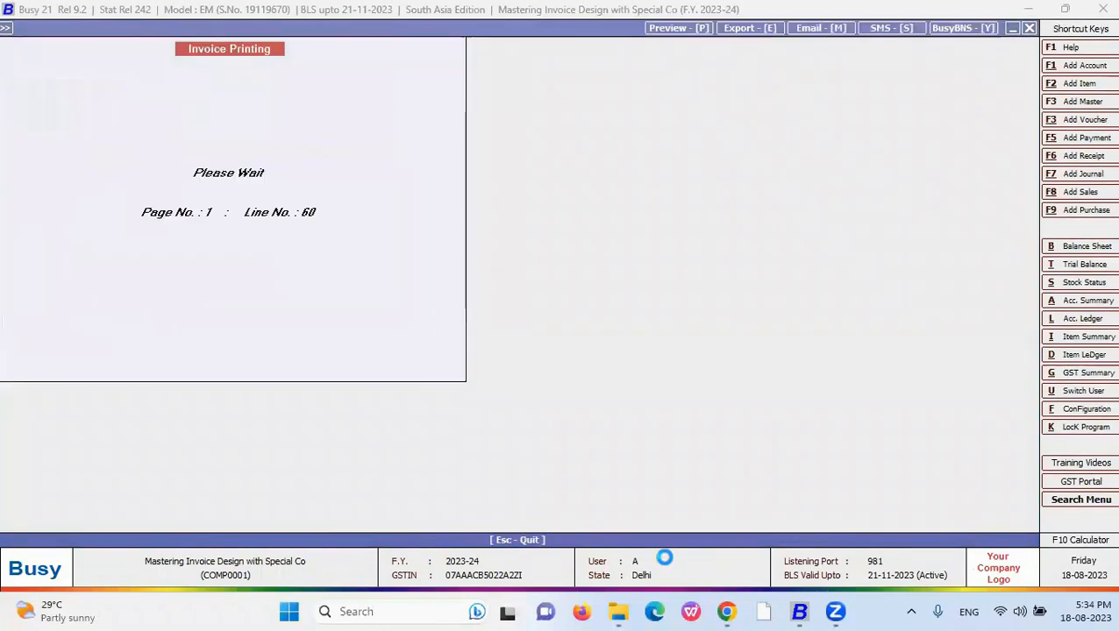
scroll(669, 310, "down", 3)
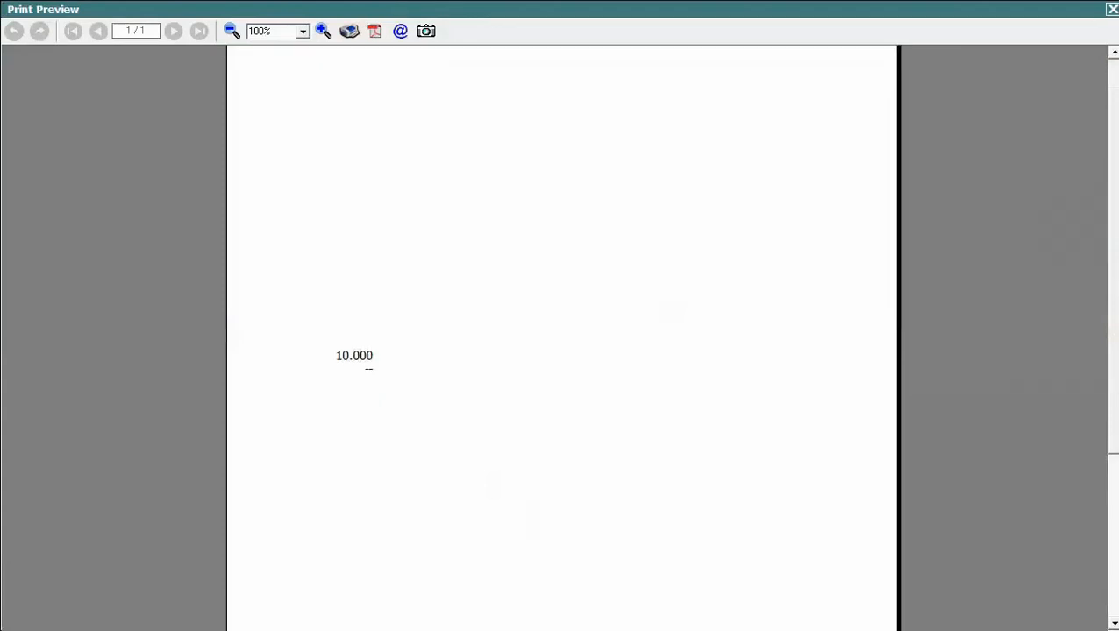
key("Escape")
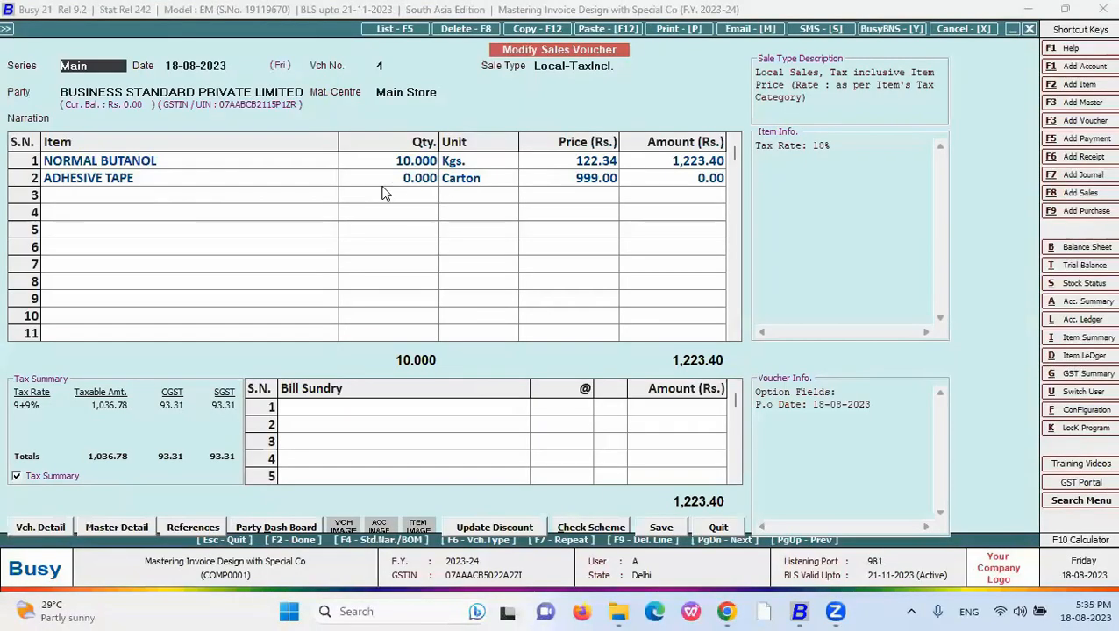
- Replace the ADHESIVE TAPE row with SELF ADESIVE TAPE at quantity 0 and save the voucher
right_click(30, 173)
left_click(62, 184)
type("s")
key("Down")
key("Down")
key("Return")
type("0")
key("Return")
key("Return")
key("Return")
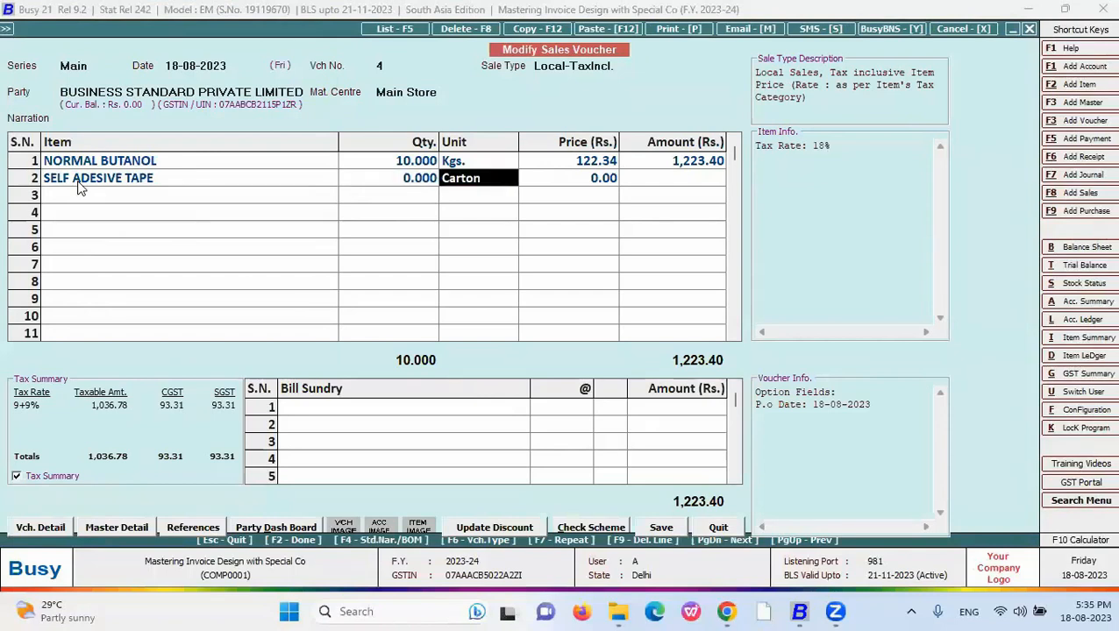
key("Return")
key("Return")
key("Return")
key("Return")
key("Return")
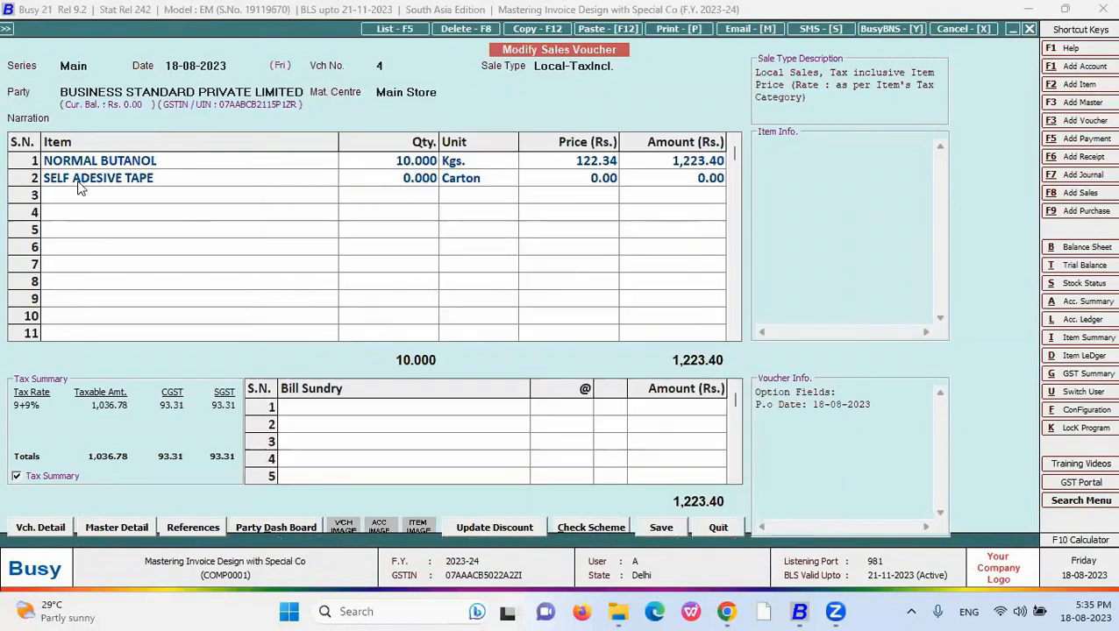
- Preview the voucher in the New format showing only 10.000, then reopen voucher 4
key("alt+p")
key("Down")
key("Down")
key("Down")
key("alt+p")
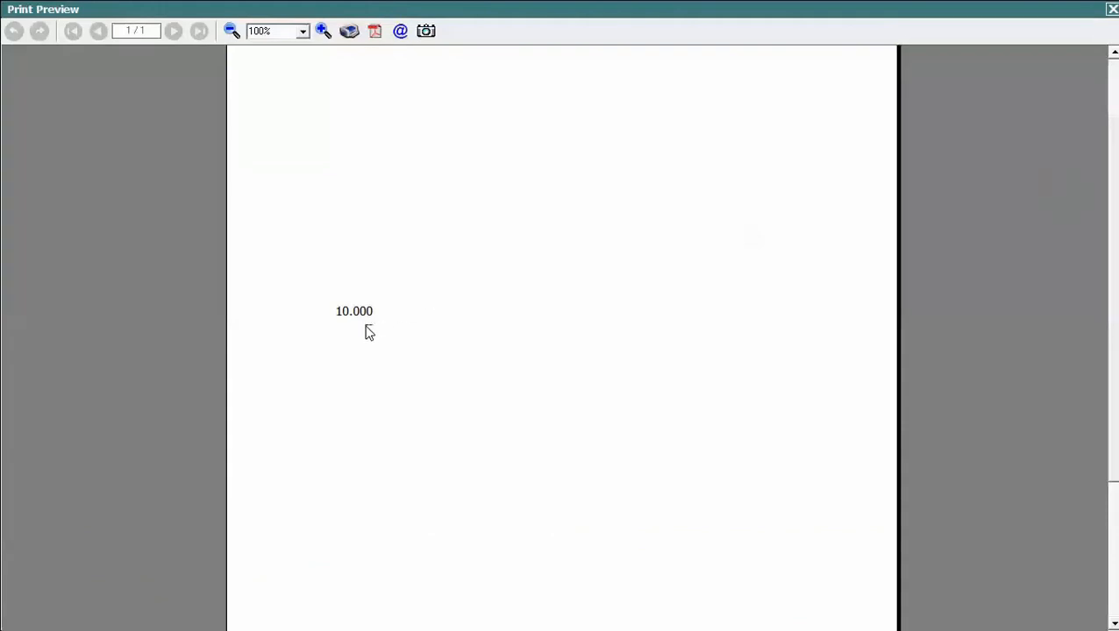
key("Escape")
key("Escape")
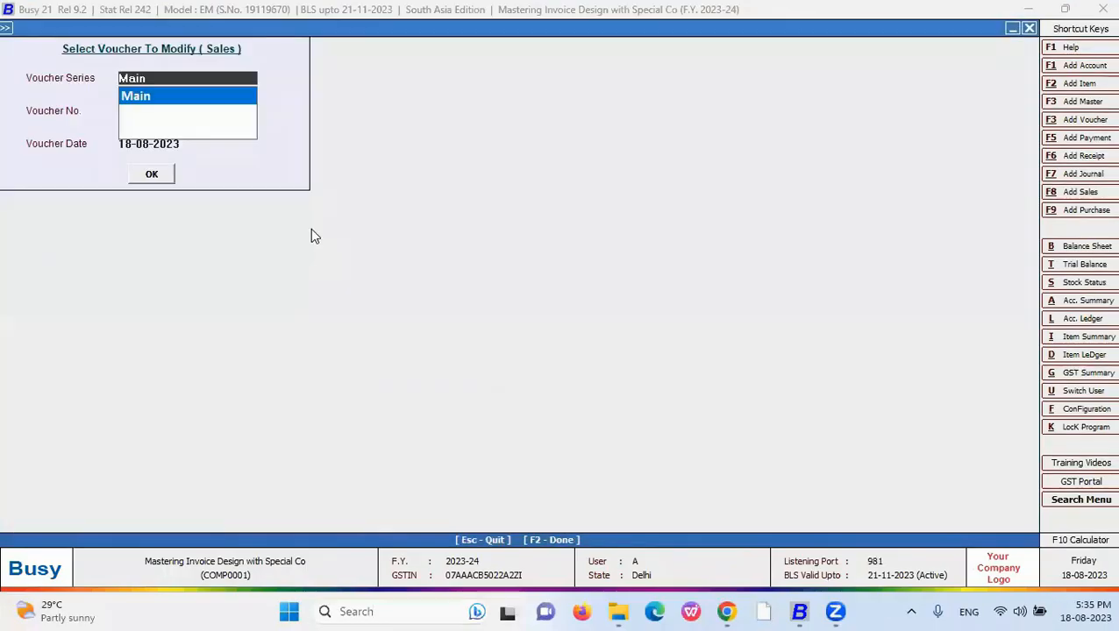
key("Return")
key("Return")
key("Return")
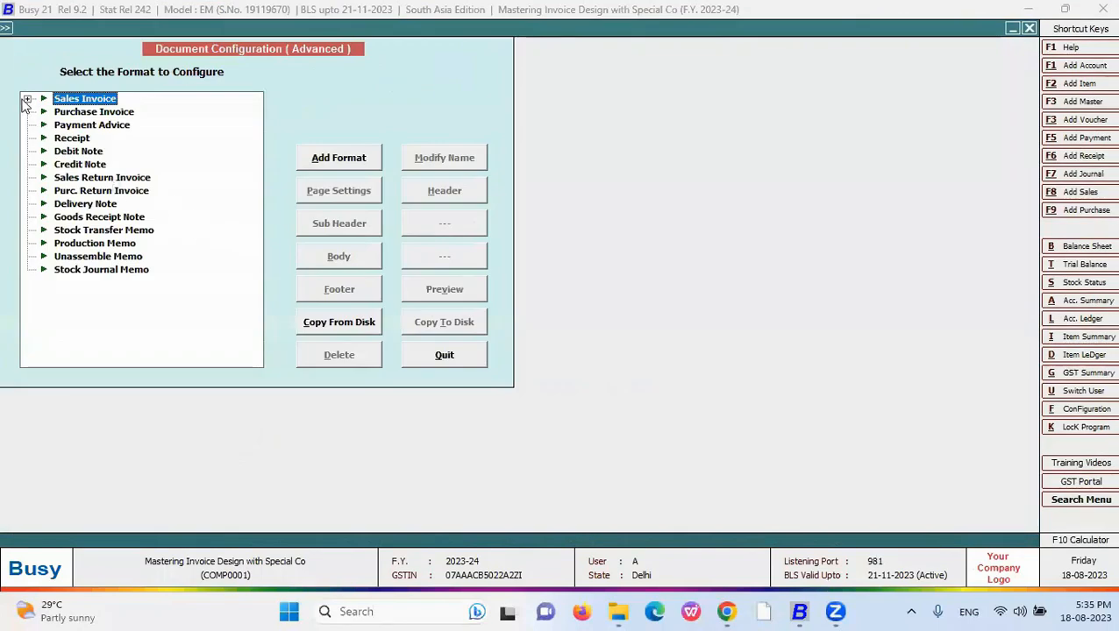
- Replace the New body line with <AMOUNT,#NZB16.2,R> using the AMOUNT field and save
left_click(26, 99)
left_click(79, 138)
left_click(351, 257)
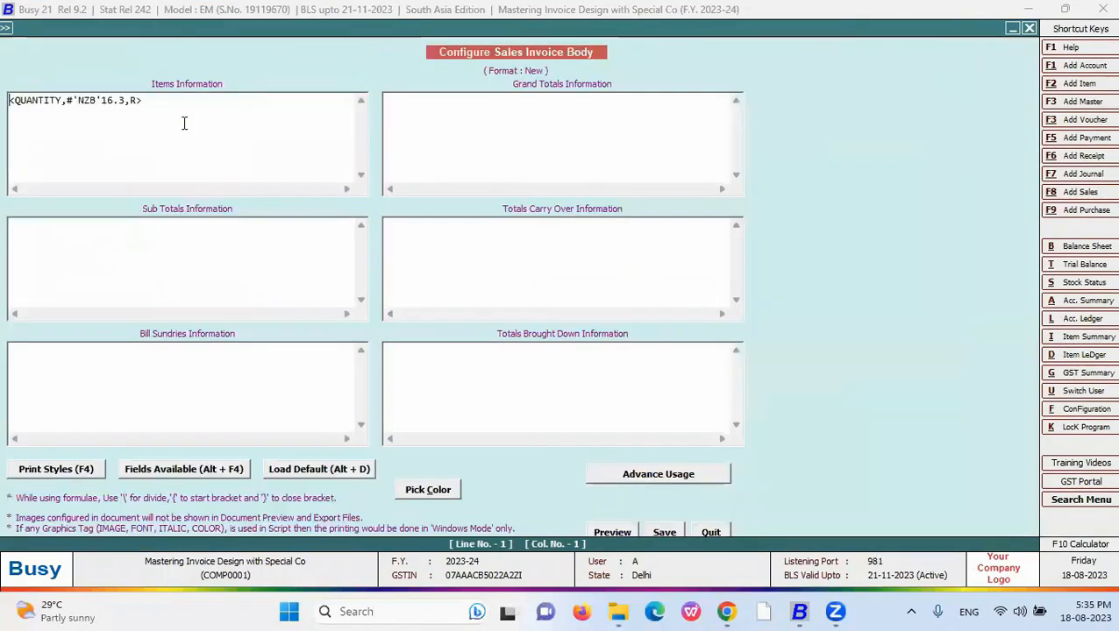
left_click_drag(182, 122, 3, 108)
key("Delete")
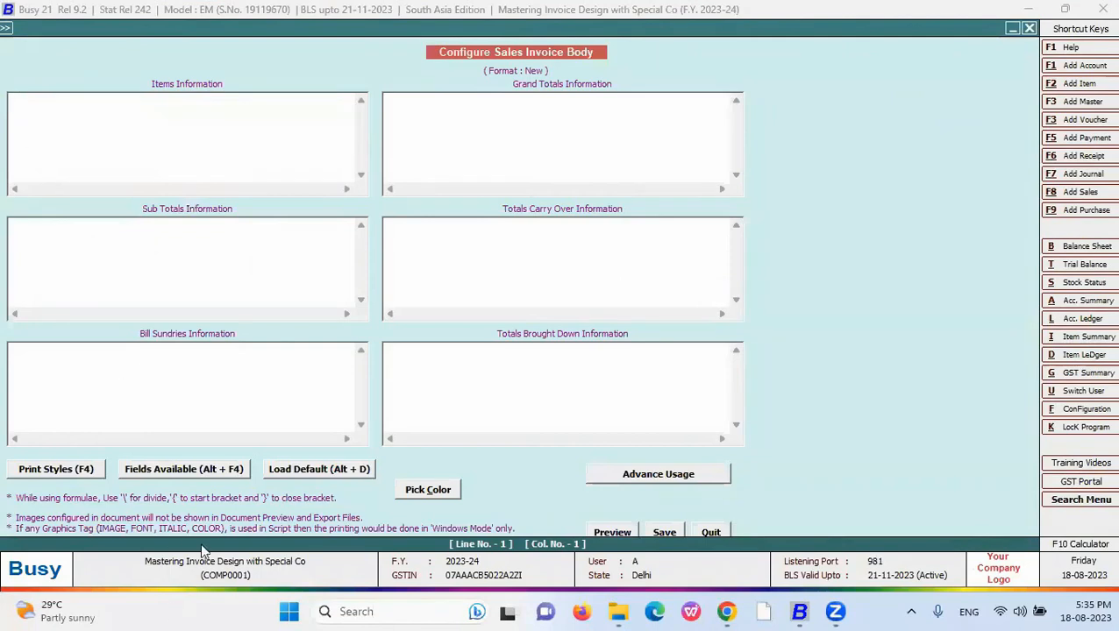
left_click(213, 475)
double_click(806, 100)
key("Return")
left_click(56, 100)
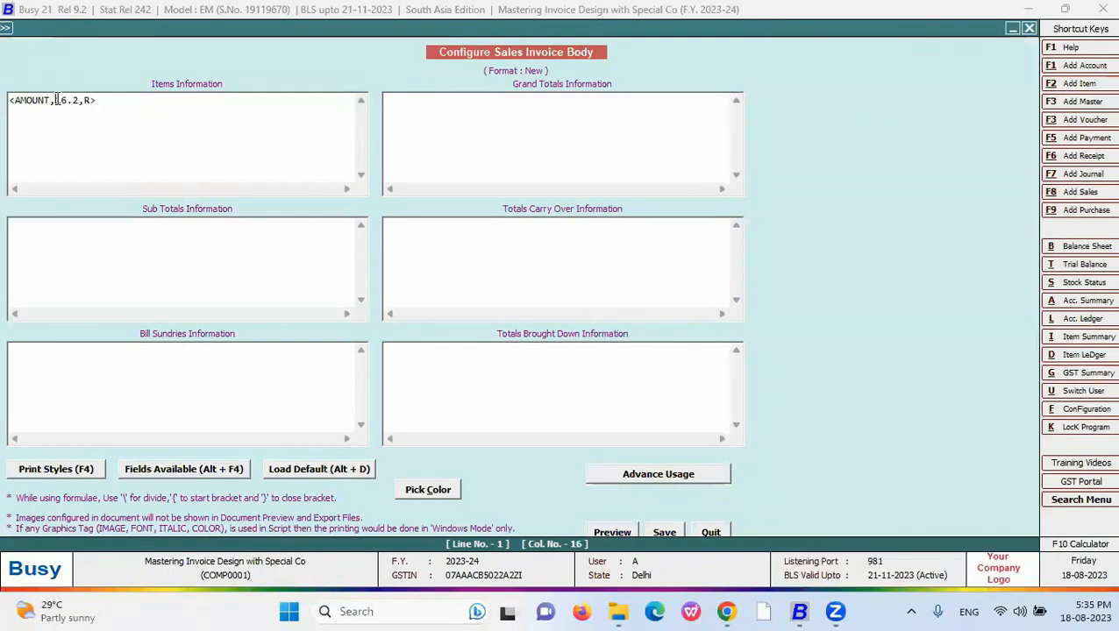
type("1")
type("NZB")
left_click(663, 531)
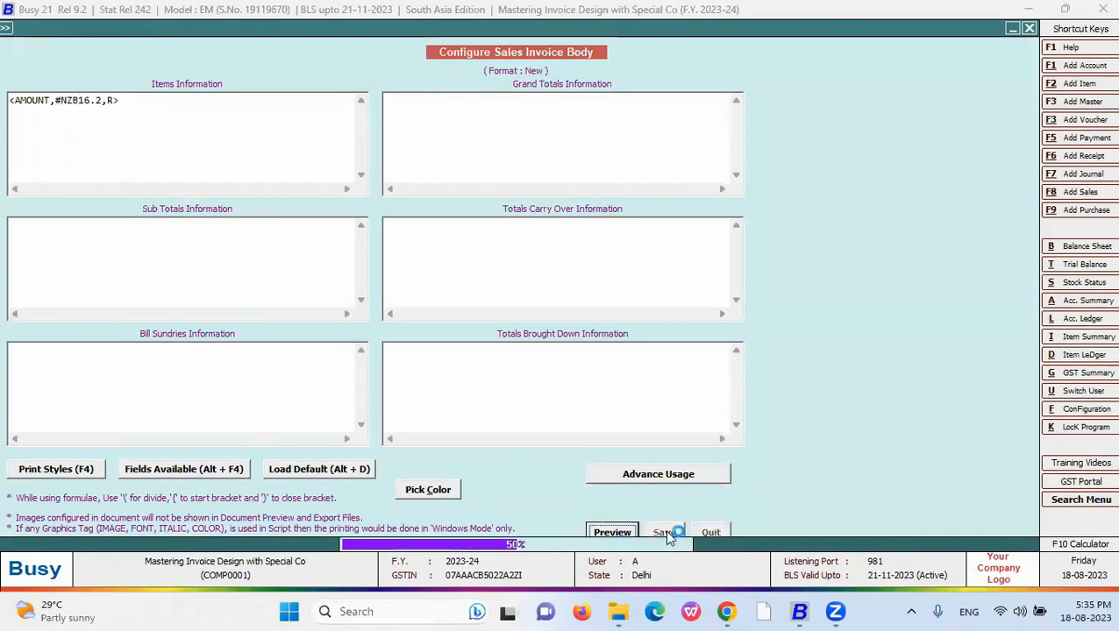
key("Escape")
- Save the voucher and preview it in the New format, showing only 1,223.40
key("alt+p")
key("Return")
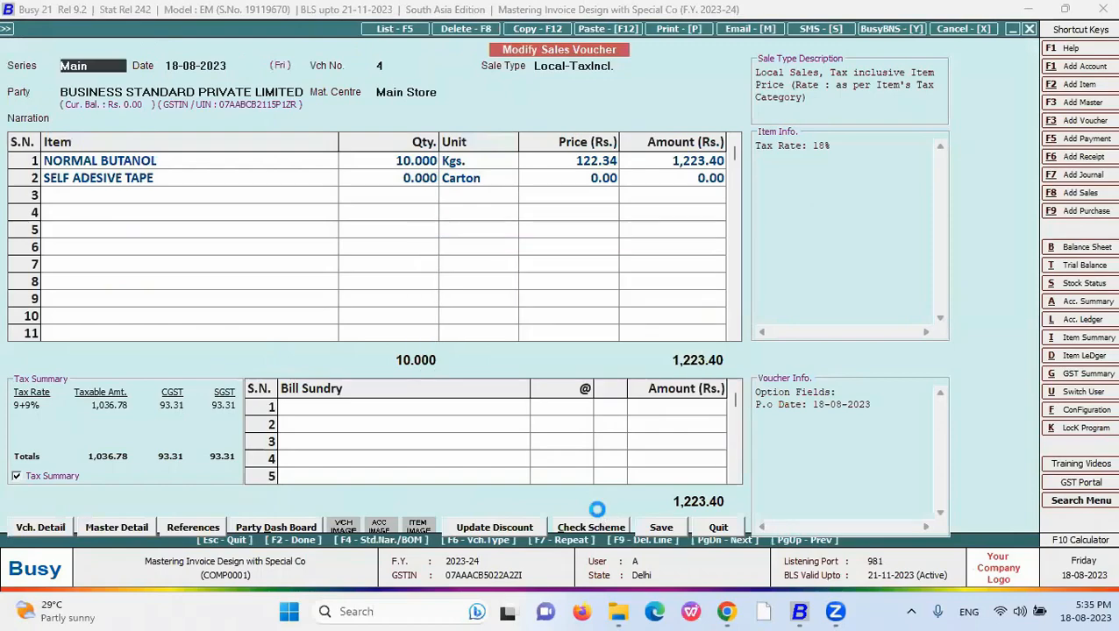
key("Down")
key("Down")
key("Down")
key("Return")
key("alt+v")
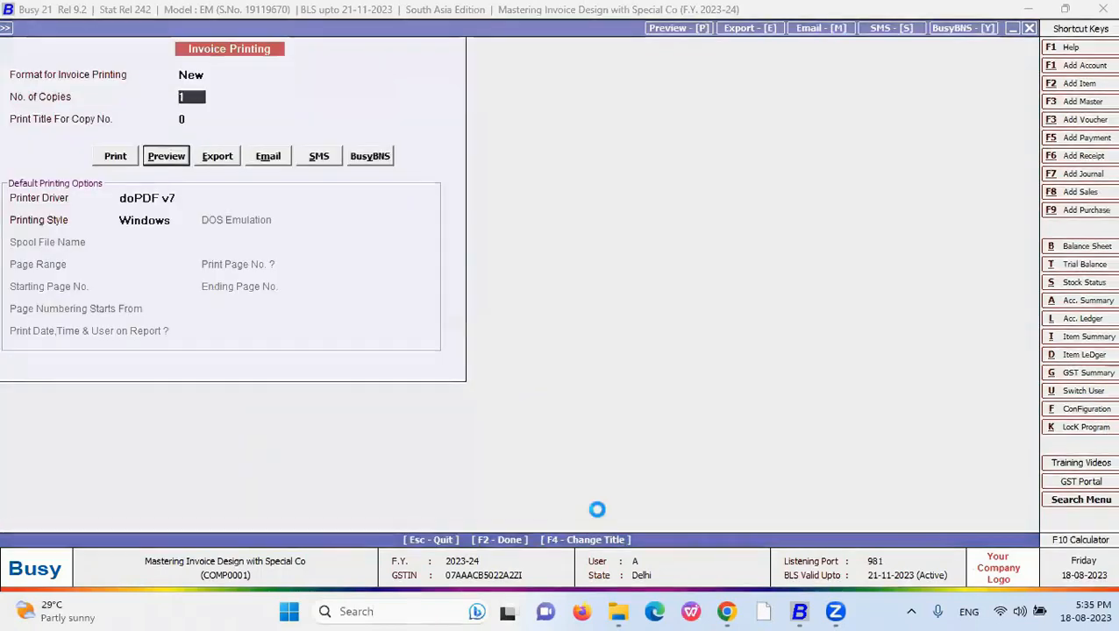
scroll(747, 315, "down", 5)
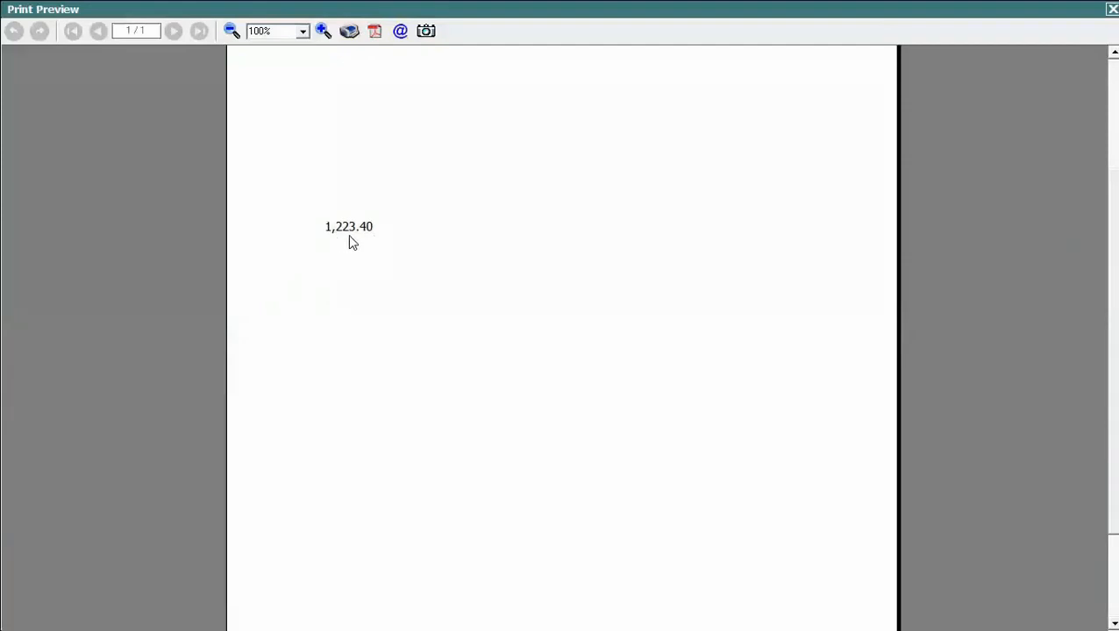
left_click(1111, 8)
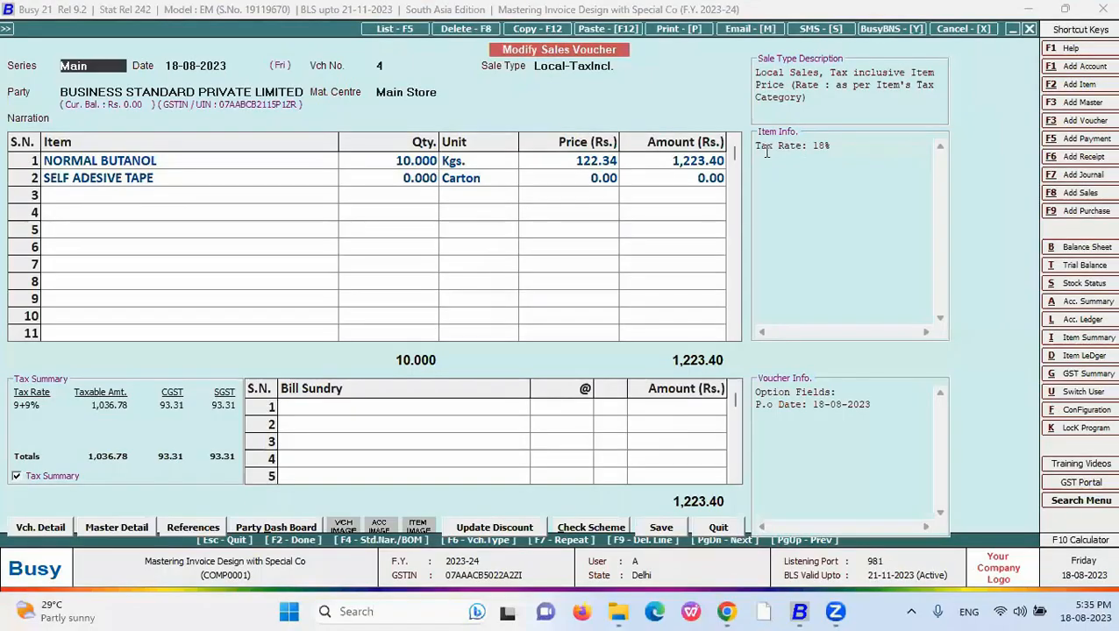
- Check the zero amount on row 2 and preview the New format invoice again
left_click(701, 179)
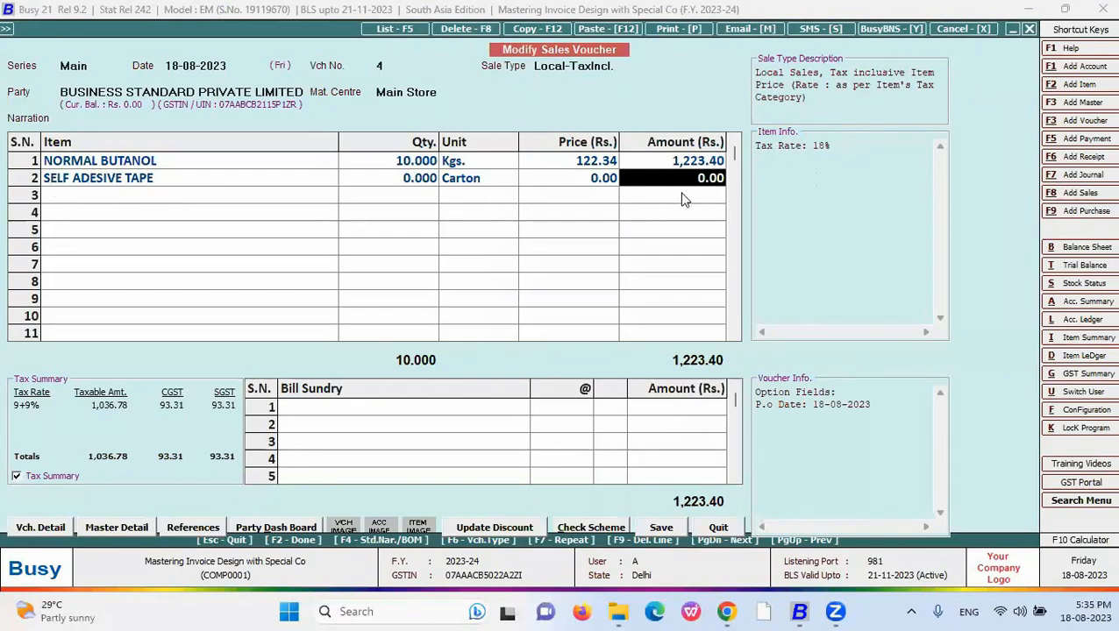
key("alt+p")
key("Return")
key("Down")
key("Down")
key("Down")
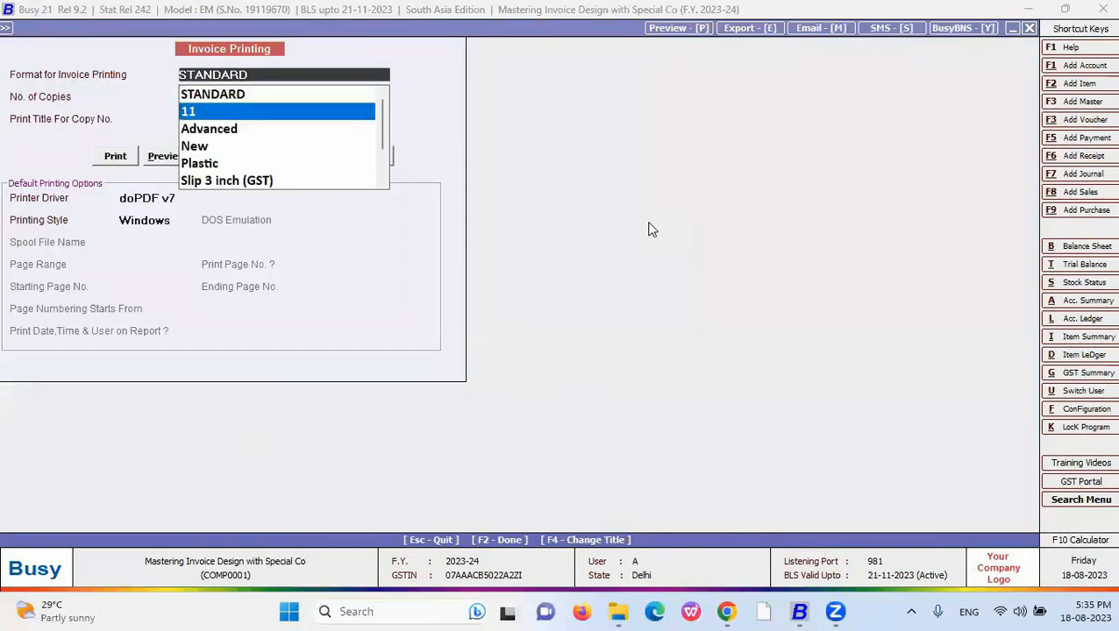
key("Return")
key("F2")
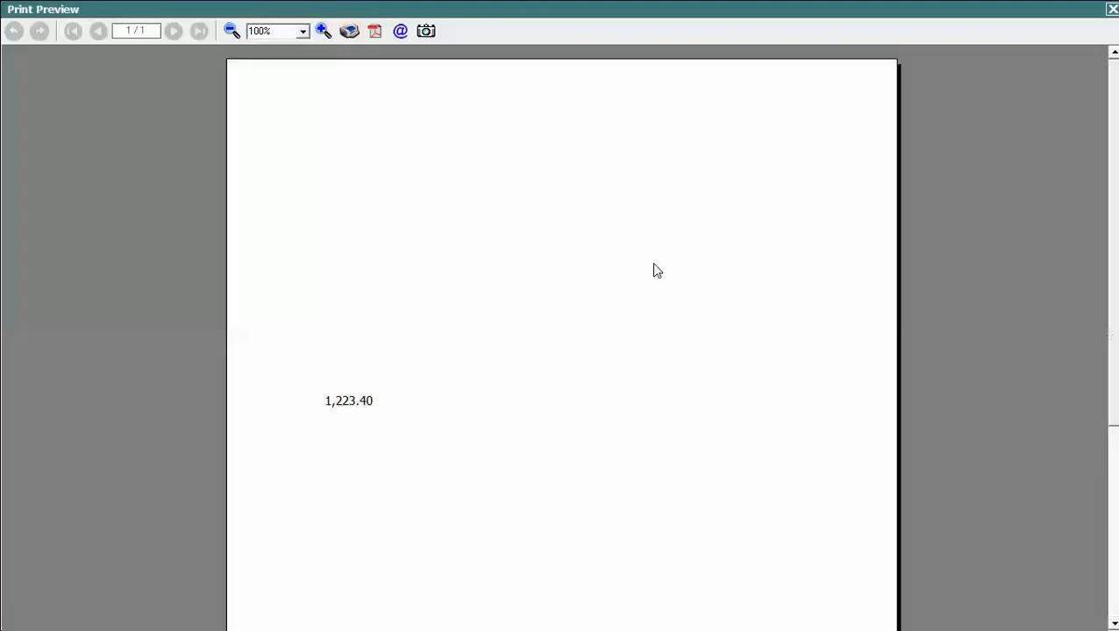
scroll(913, 264, "down", 2)
key("Escape")
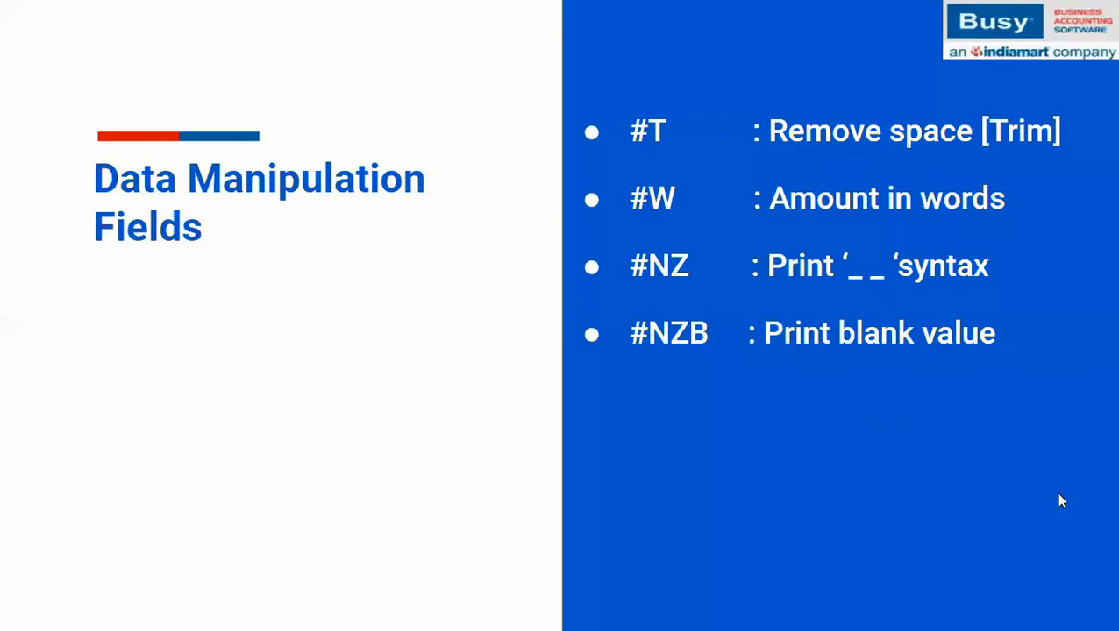
- Reveal the #RL and #RU round-off bullets on the slide, then return to Busy 21
left_click(1057, 494)
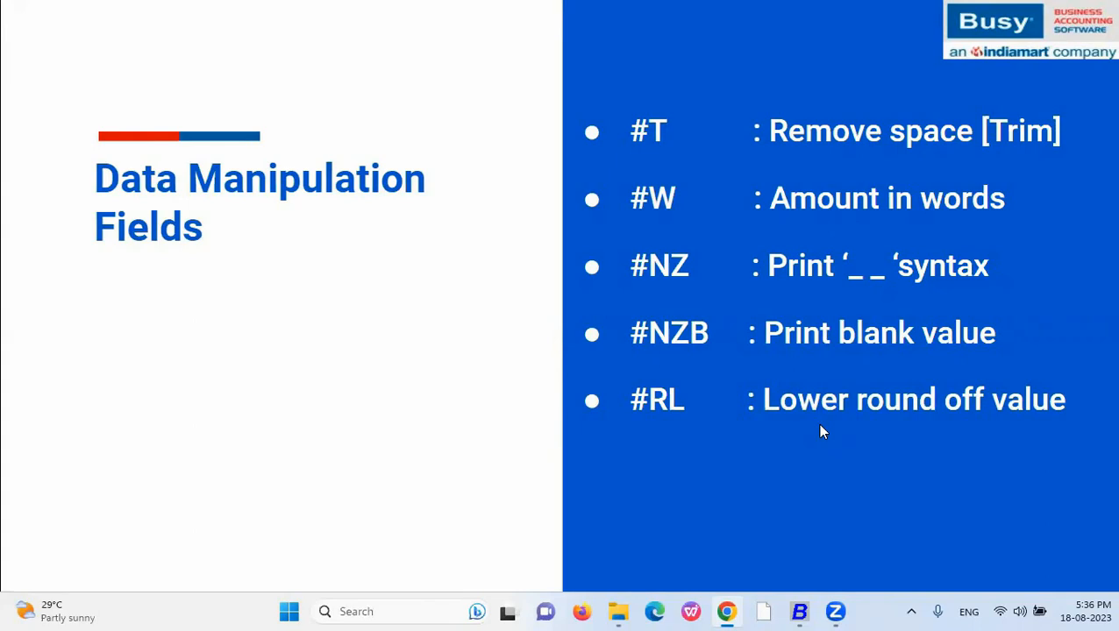
left_click(819, 425)
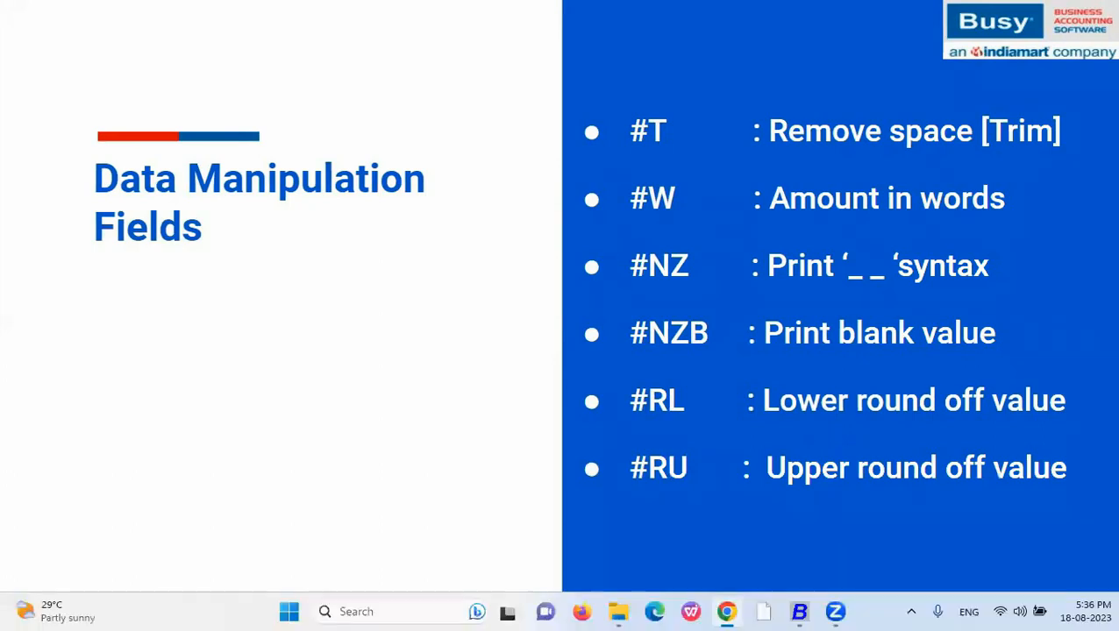
key("alt+Tab")
key("alt+Tab")
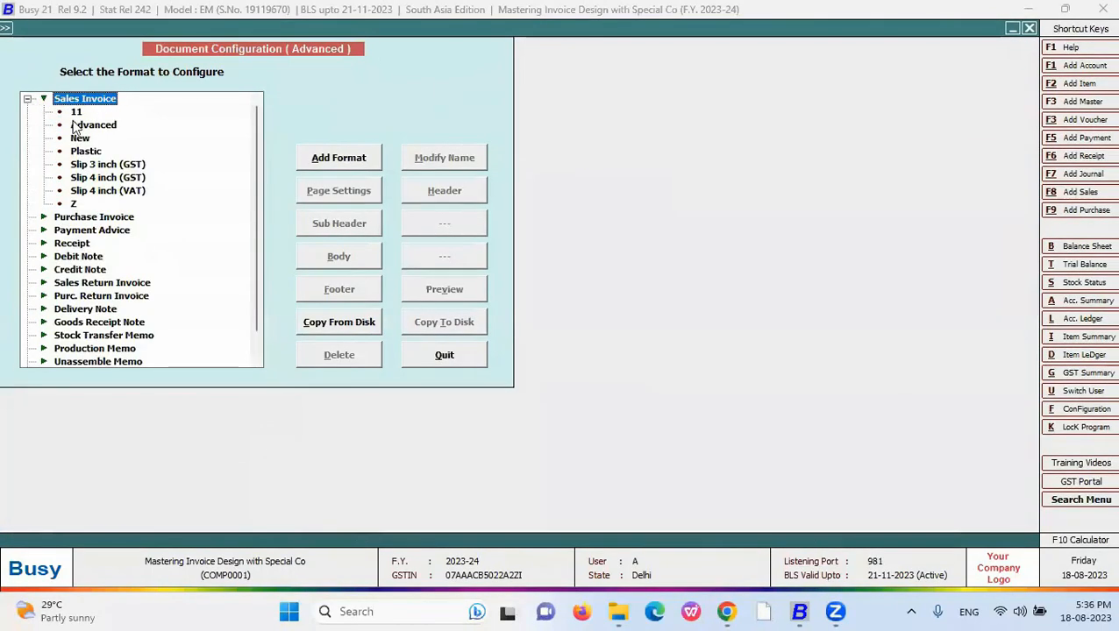
- Change the New body's AMOUNT code to #RL16.2 and save the layout
left_click(78, 138)
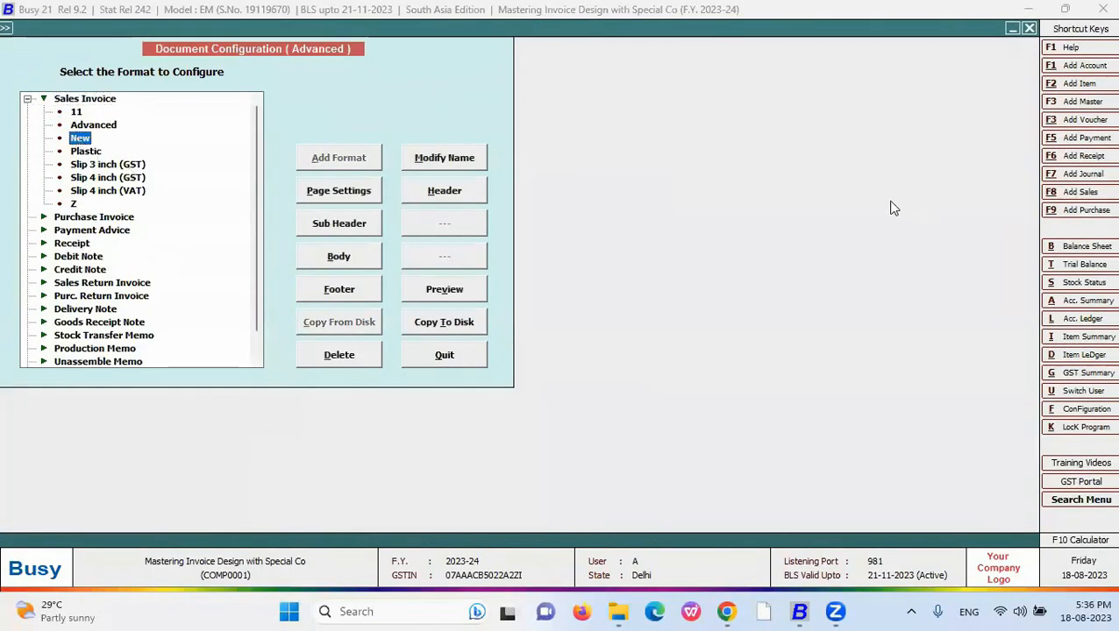
key("b")
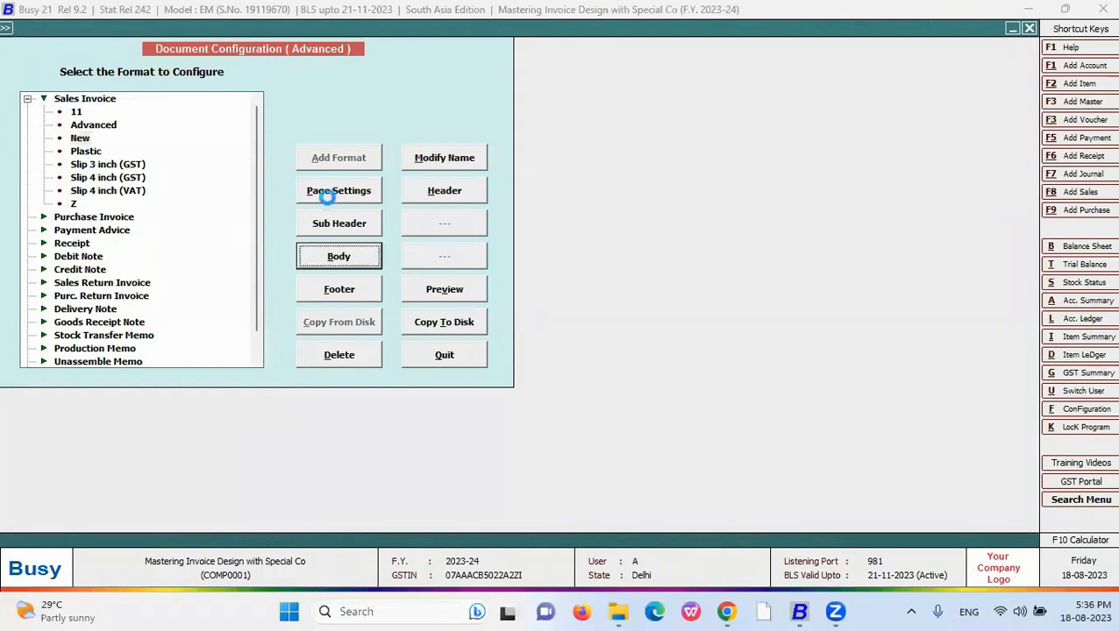
left_click(78, 100)
key("BackSpace")
key("BackSpace")
key("BackSpace")
type("RL16.2,R>")
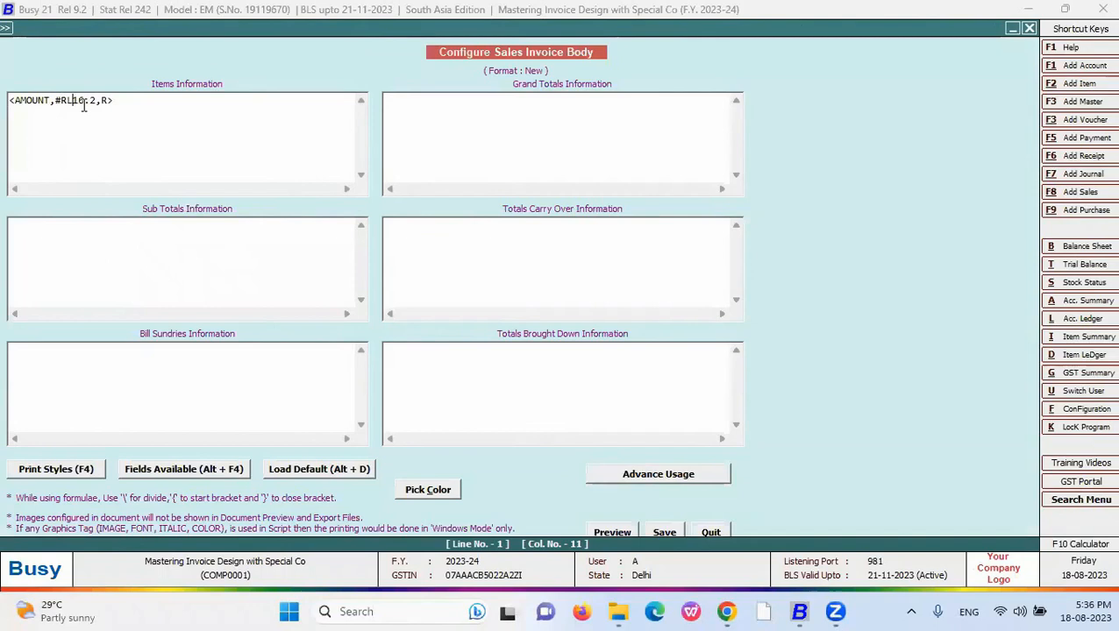
left_click(663, 532)
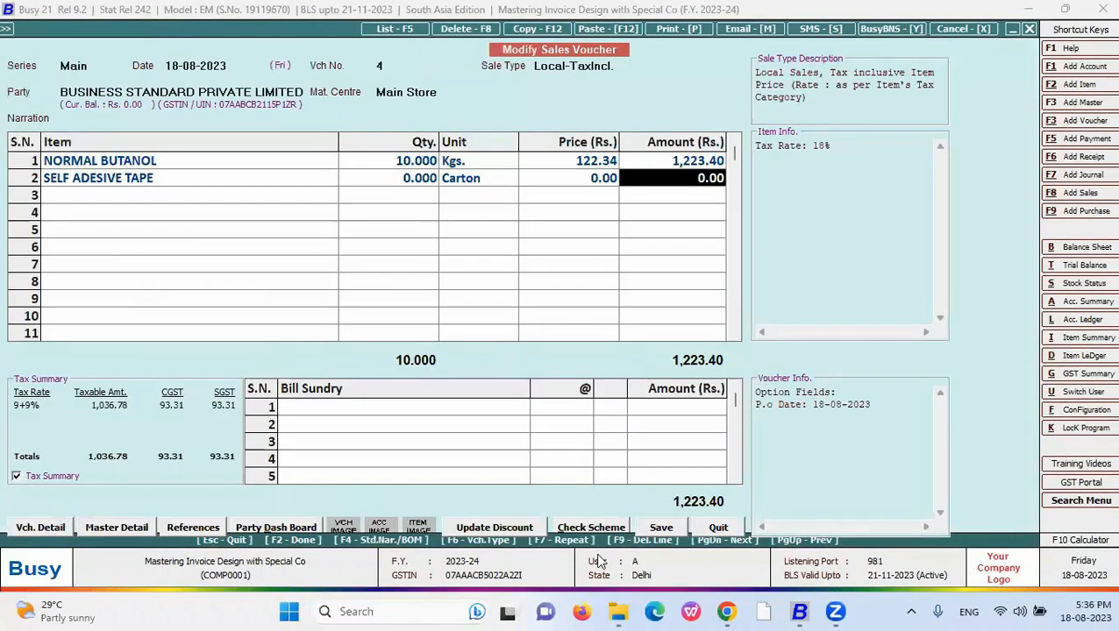
- Preview the invoice in the New format, confirming the amount prints as 1,223.00
key("alt+p")
key("Down")
key("Down")
key("Down")
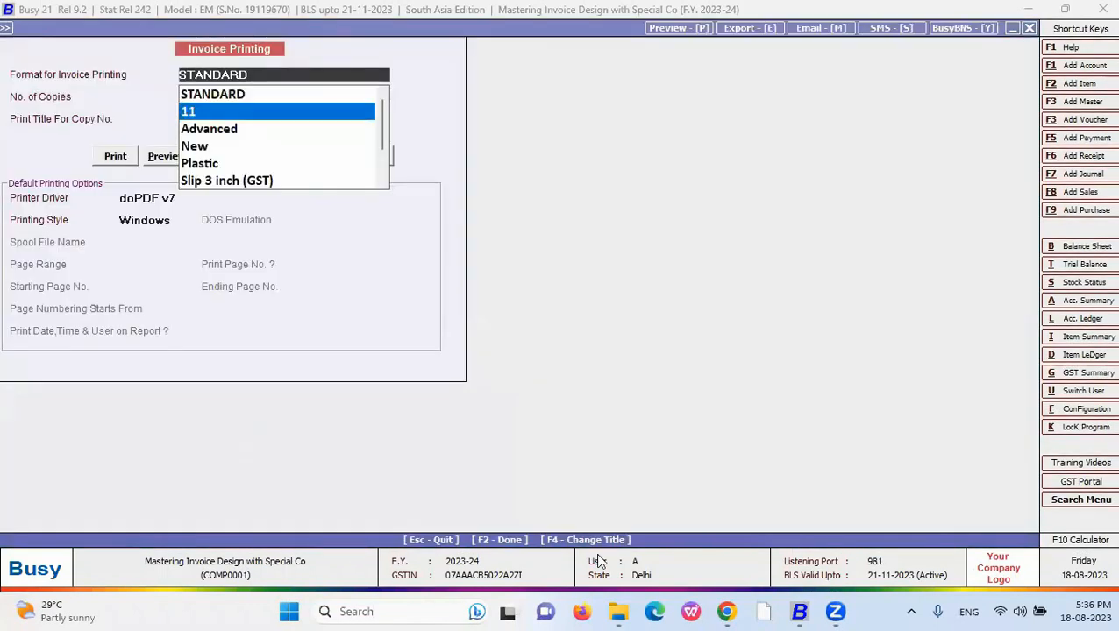
key("Return")
key("alt+p")
scroll(357, 175, "down", 3)
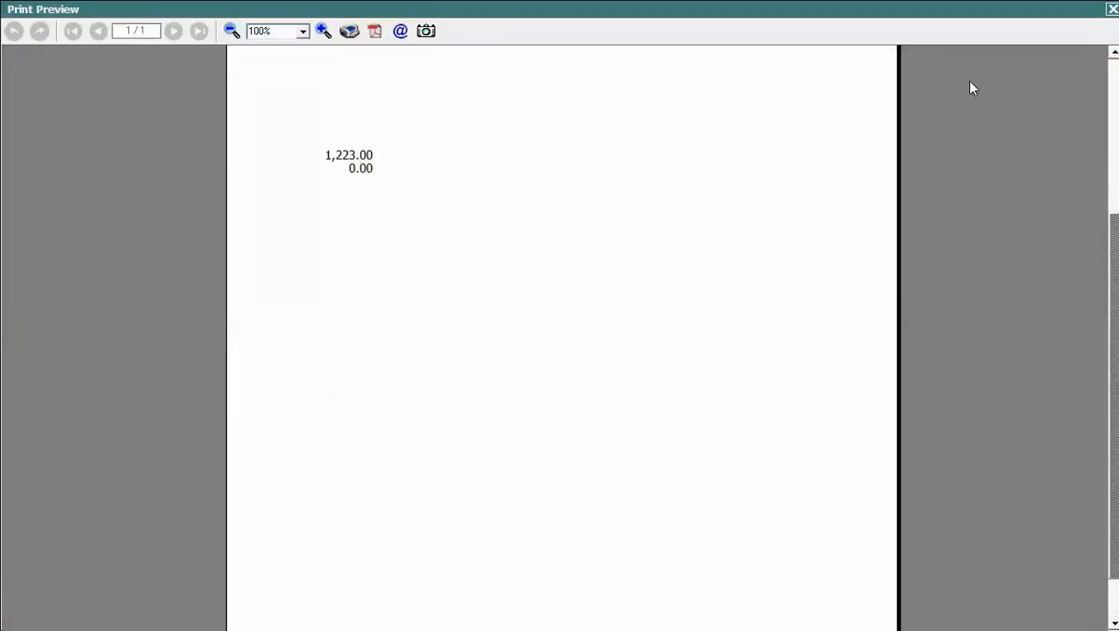
left_click(1111, 9)
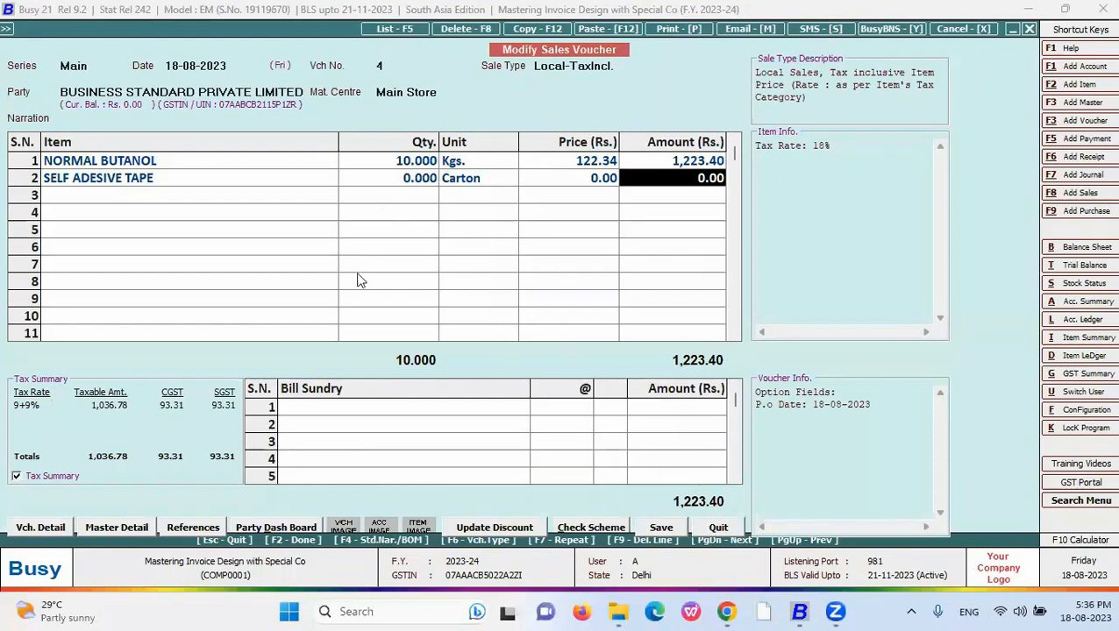
- Change the New body's AMOUNT code from #RL to #RU and save the layout
key("alt+F2")
key("Escape")
key("ctrl+Tab")
left_click(26, 99)
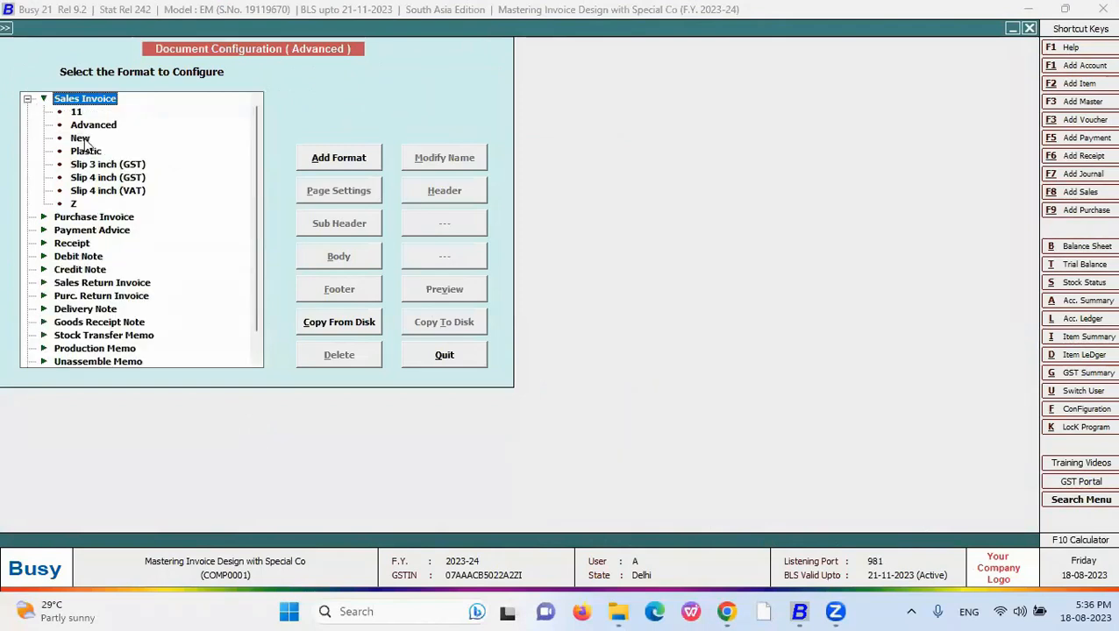
left_click(81, 139)
left_click(361, 262)
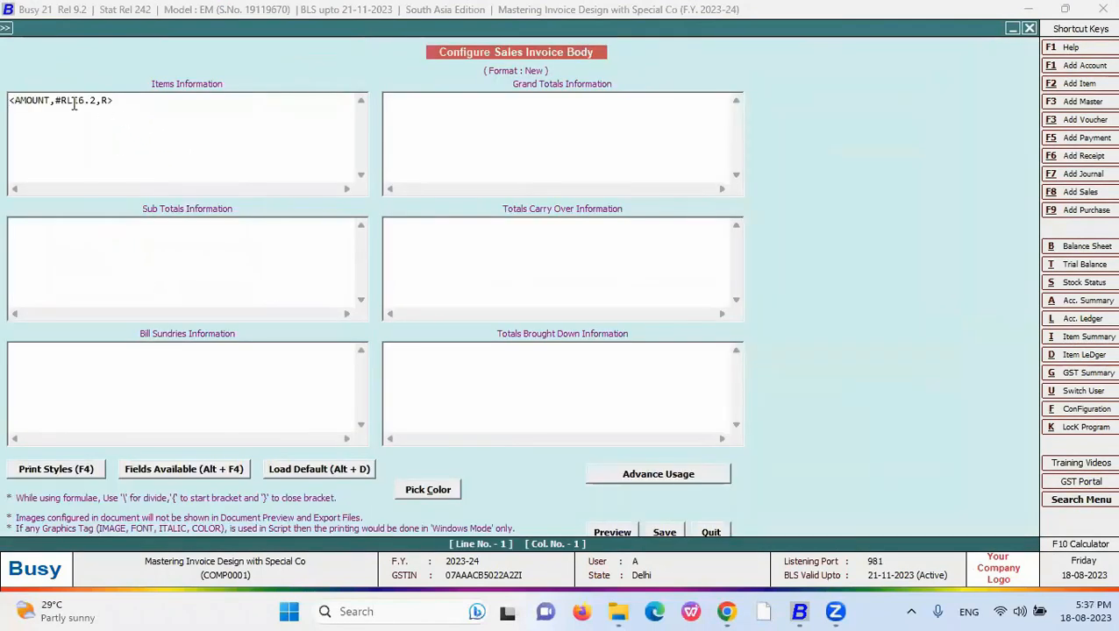
left_click(67, 101)
type("S")
left_click(663, 531)
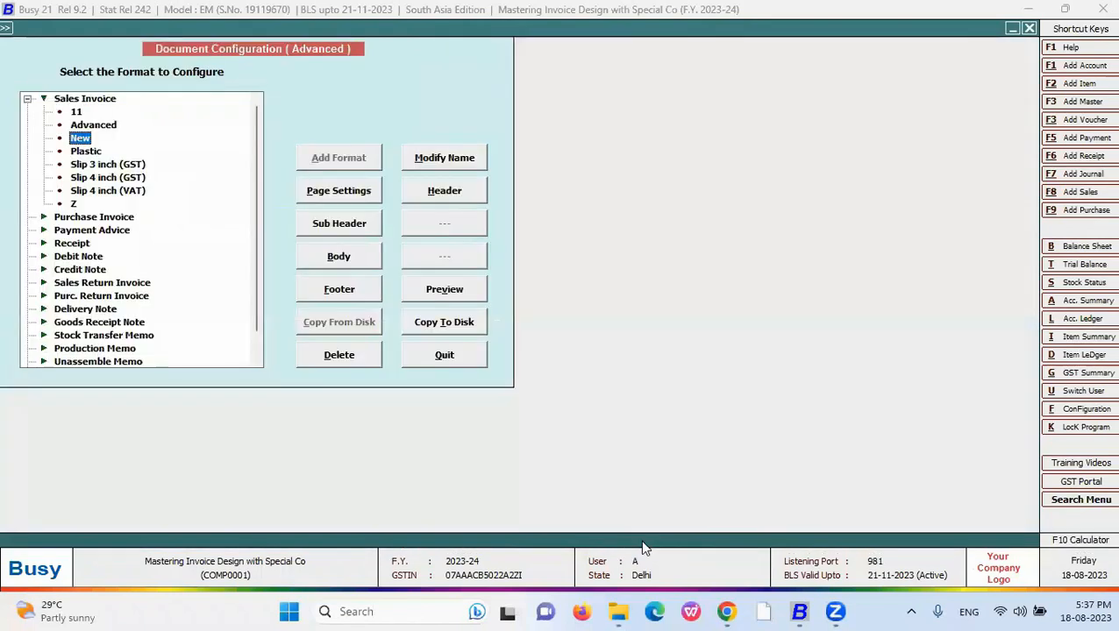
- Preview the New format invoice showing 1,224.00, then bring up the Configuration Type list
key("Escape")
key("alt+p")
key("Down")
key("Down")
key("Down")
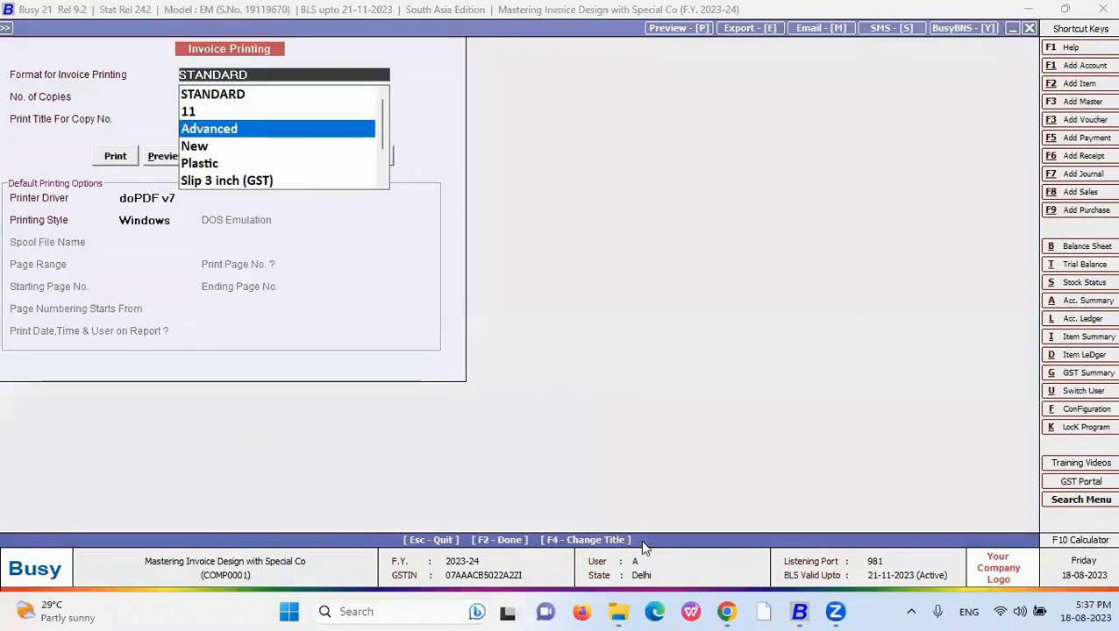
key("Return")
key("alt+p")
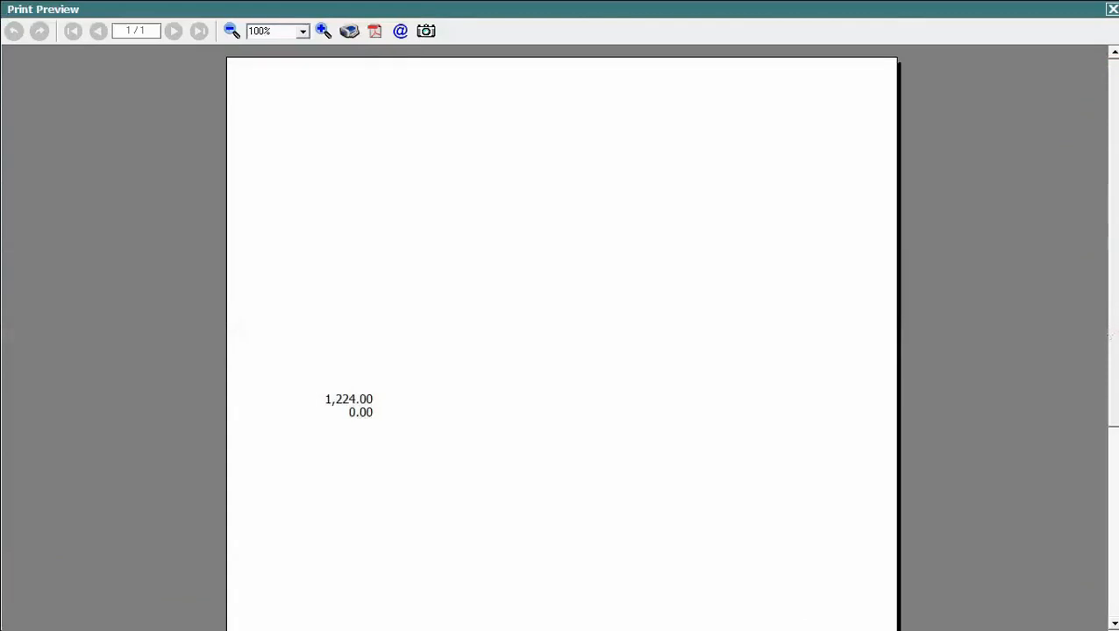
scroll(402, 279, "down", 3)
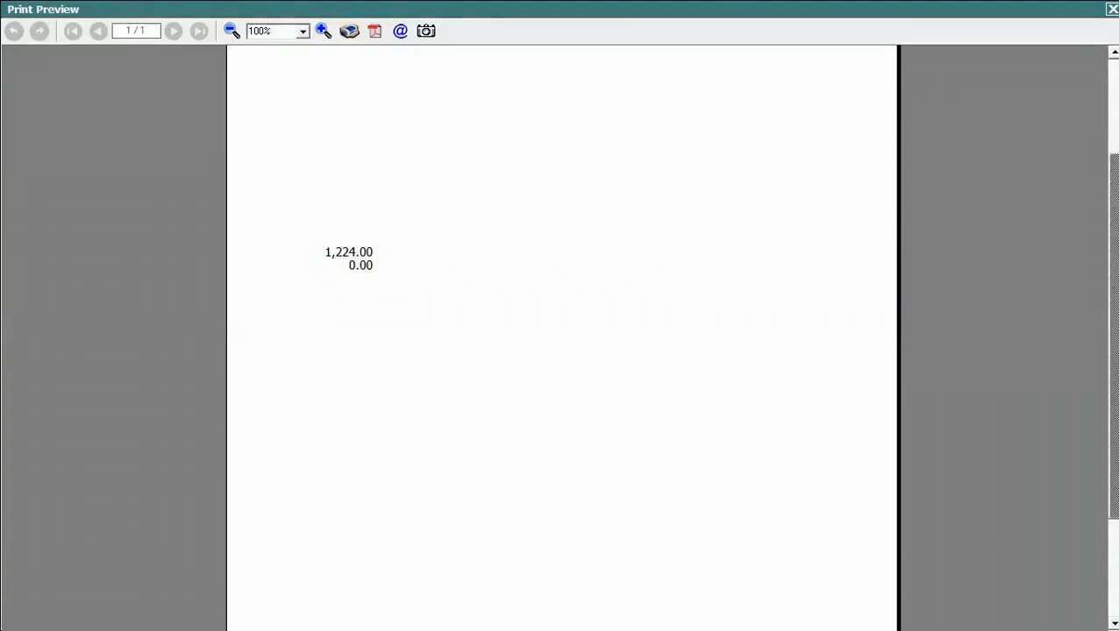
key("Escape")
key("alt+f")
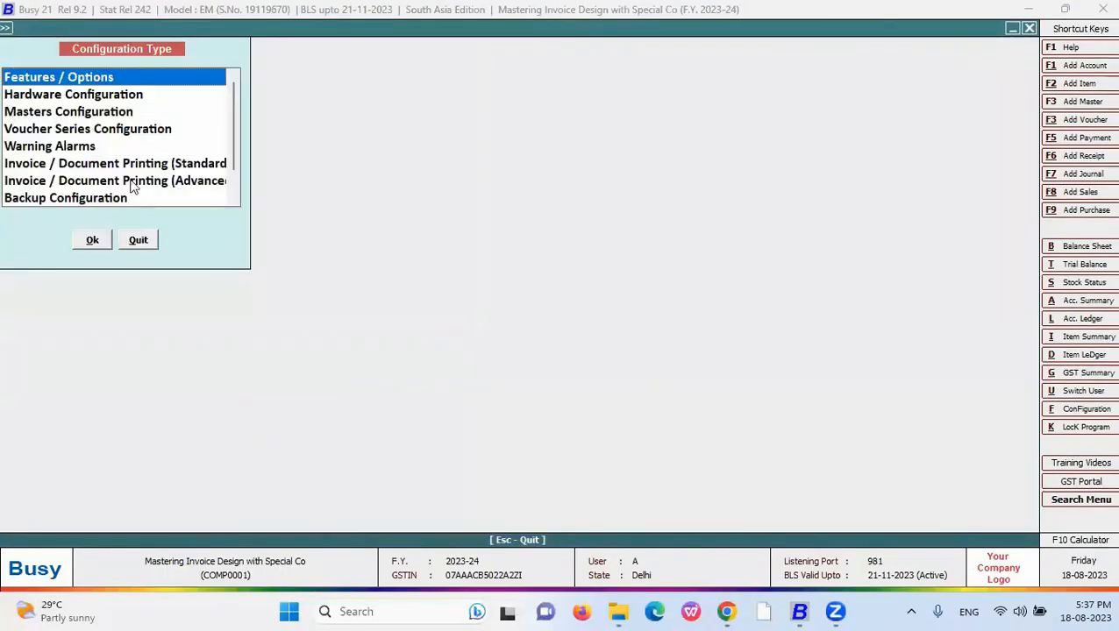
- Change the New body's AMOUNT formula to <AMOUNT,#RA16.2,R> and save it
key("Escape")
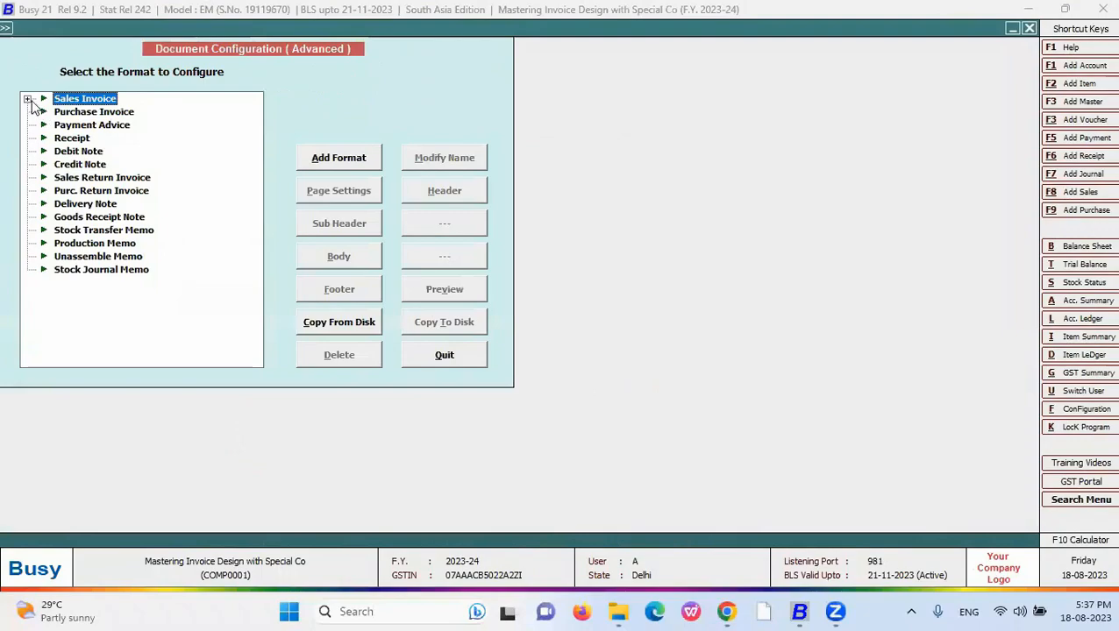
left_click(28, 99)
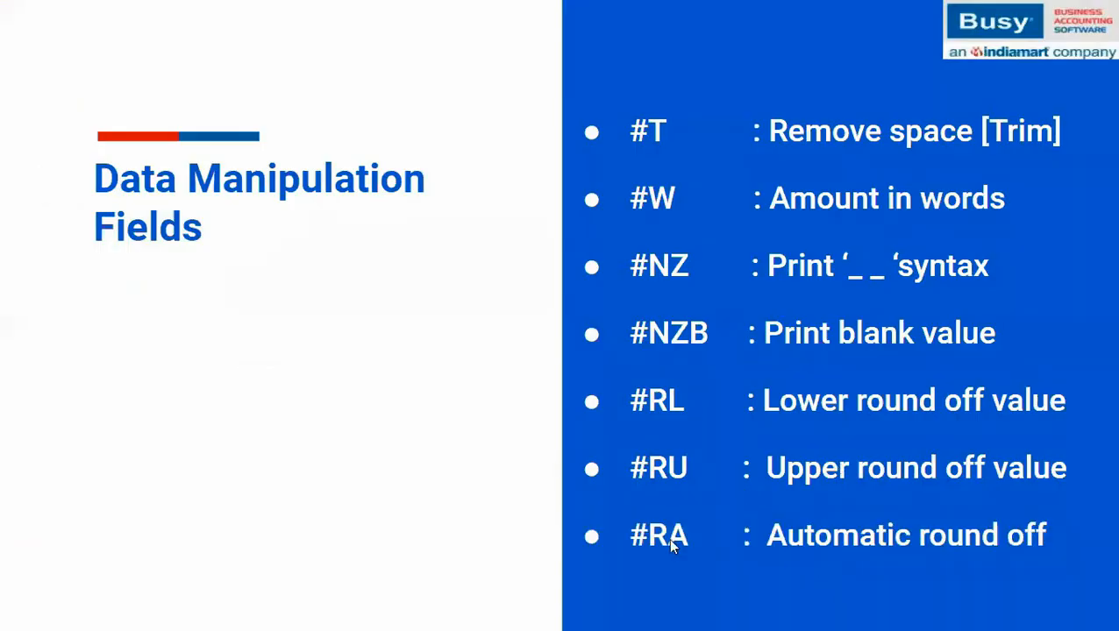
key("alt+Tab")
left_click(79, 138)
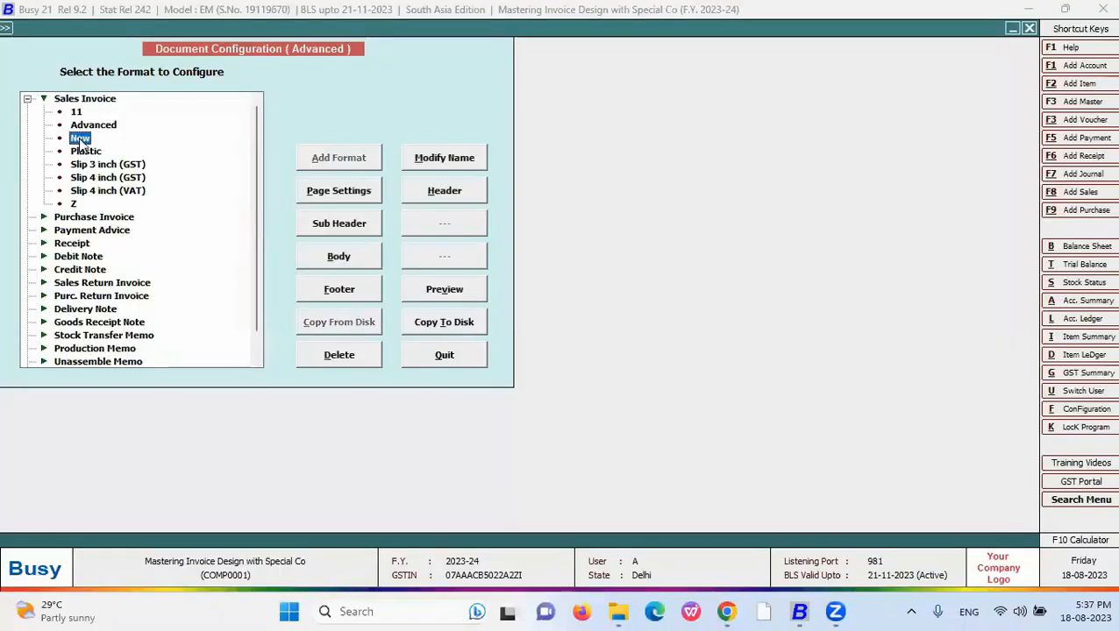
left_click(337, 257)
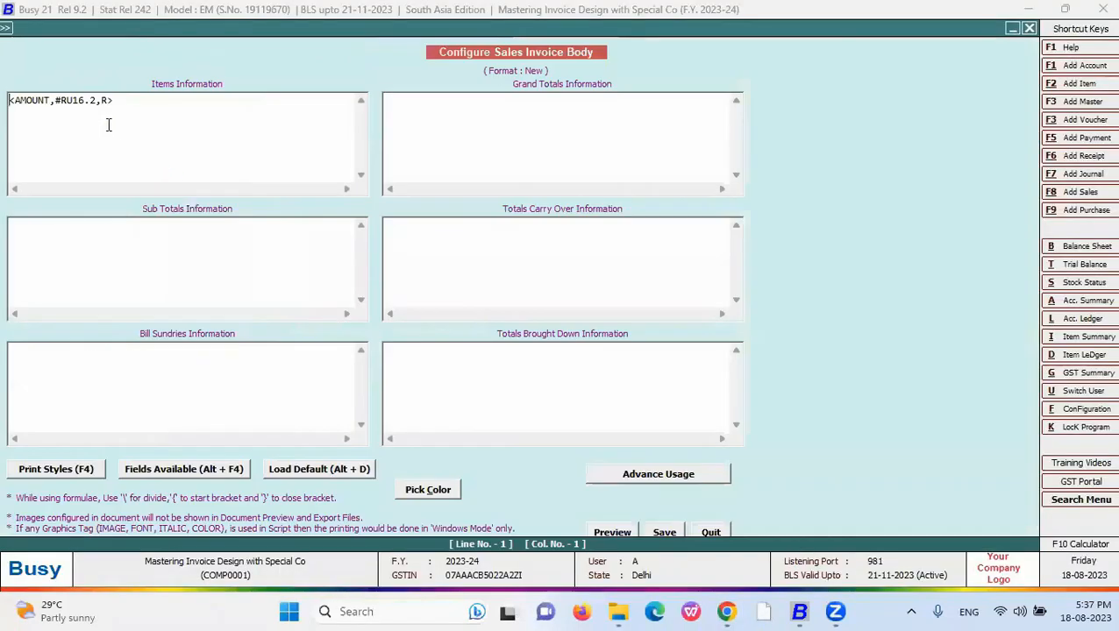
left_click(68, 100)
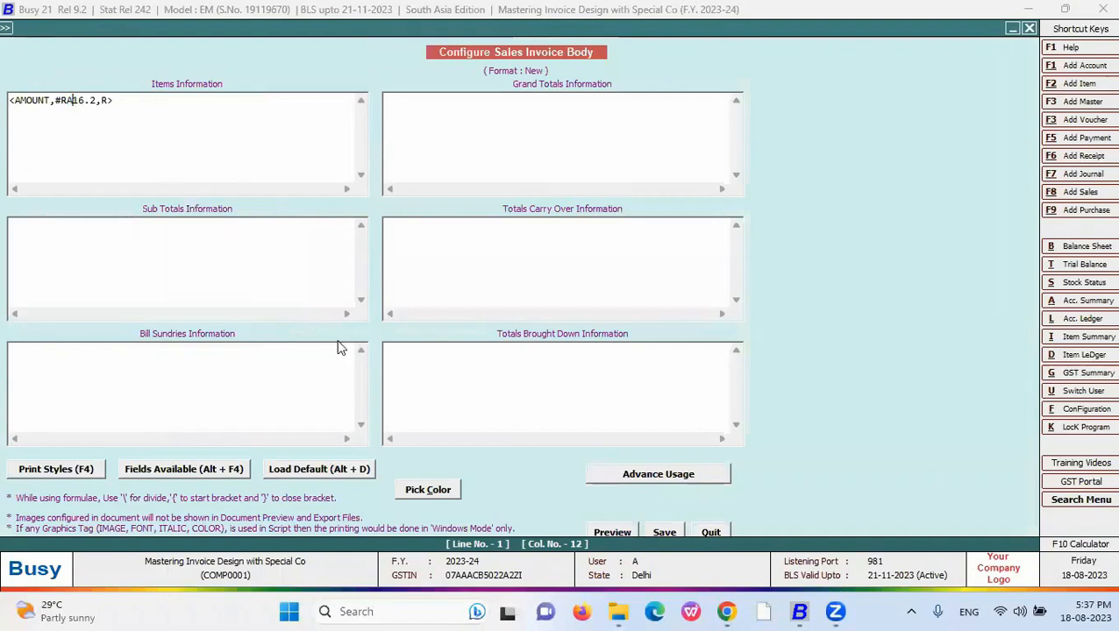
left_click(655, 533)
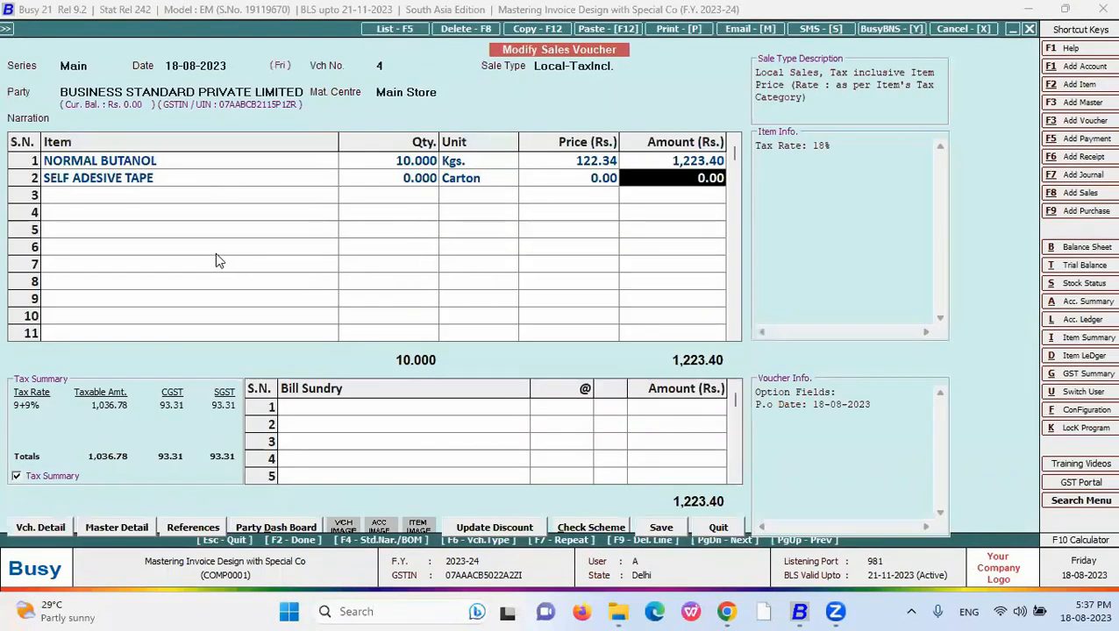
- Preview the New format invoice showing 1,223.00, then switch to the presentation slides
key("alt+p")
key("Down")
key("Down")
key("Down")
key("Return")
key("alt+p")
scroll(235, 77, "down", 5)
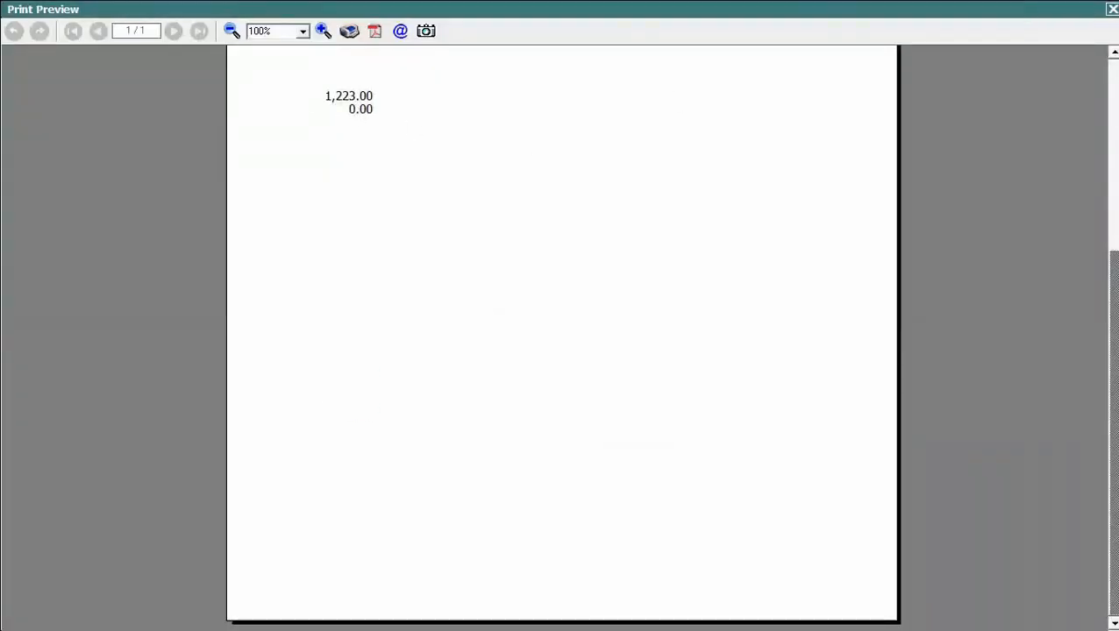
key("Escape")
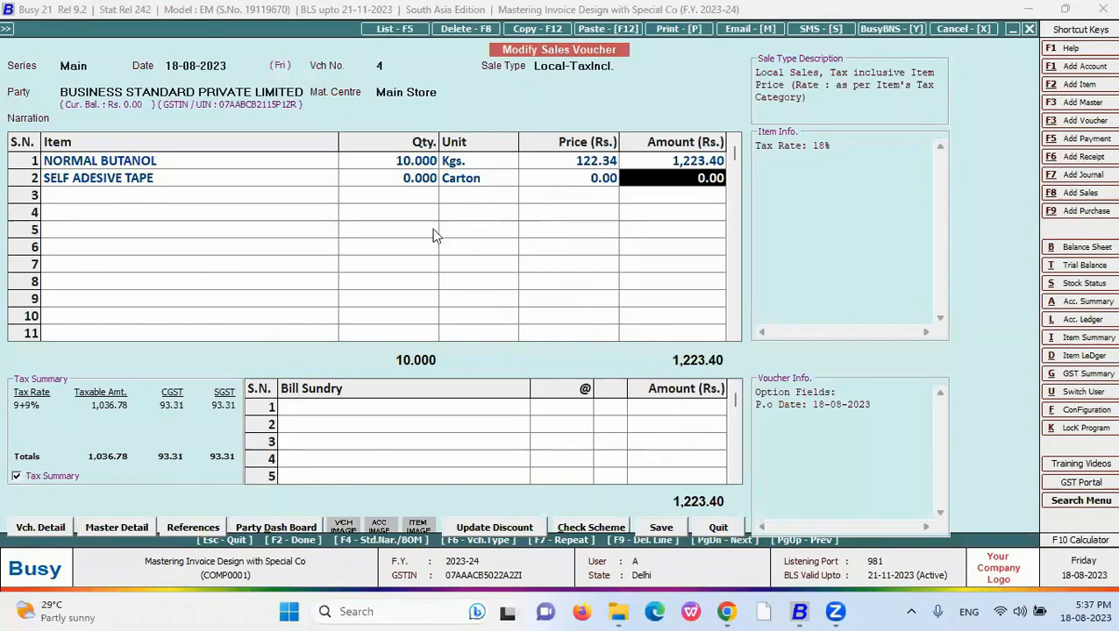
key("alt+Tab")
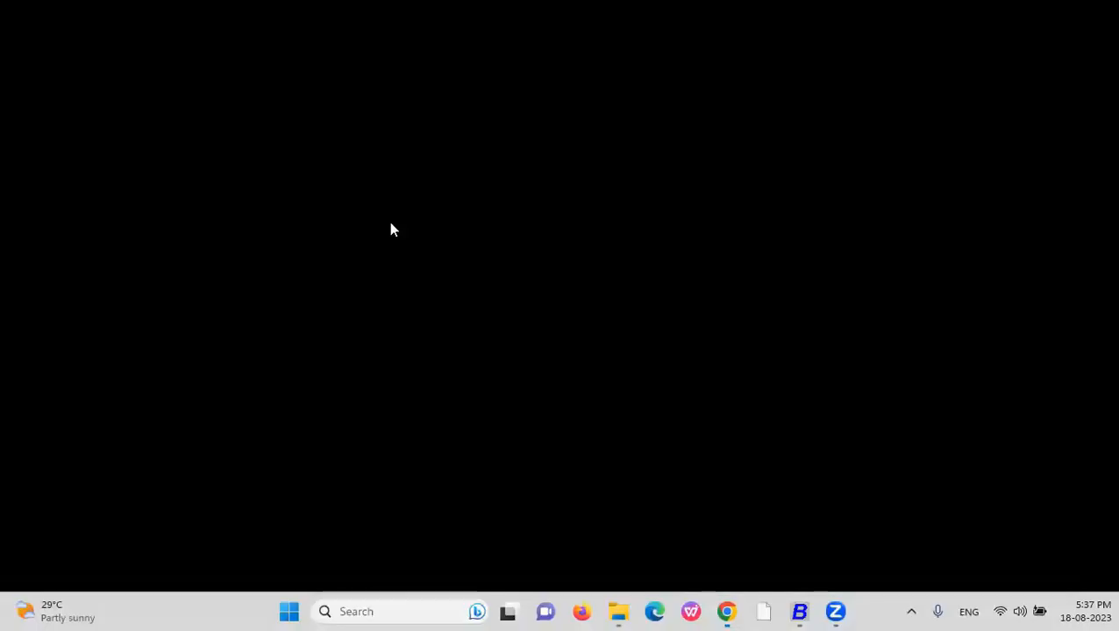
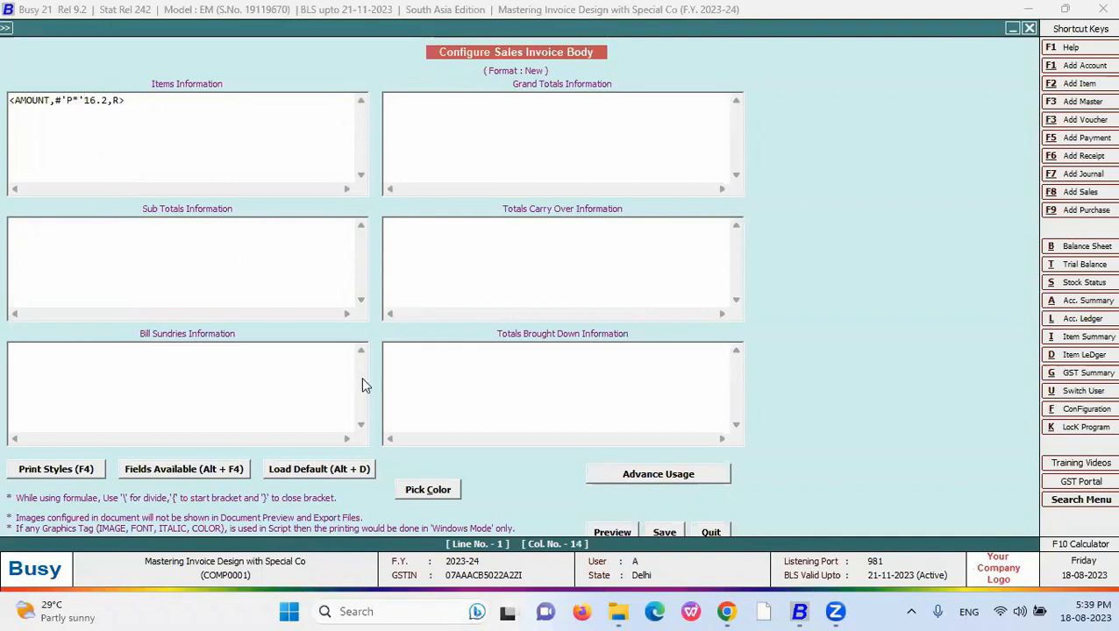
- Save the <AMOUNT,#'P*'16.2,R> body and preview the New format invoice with asterisk-padded amounts
left_click(665, 529)
key("Escape")
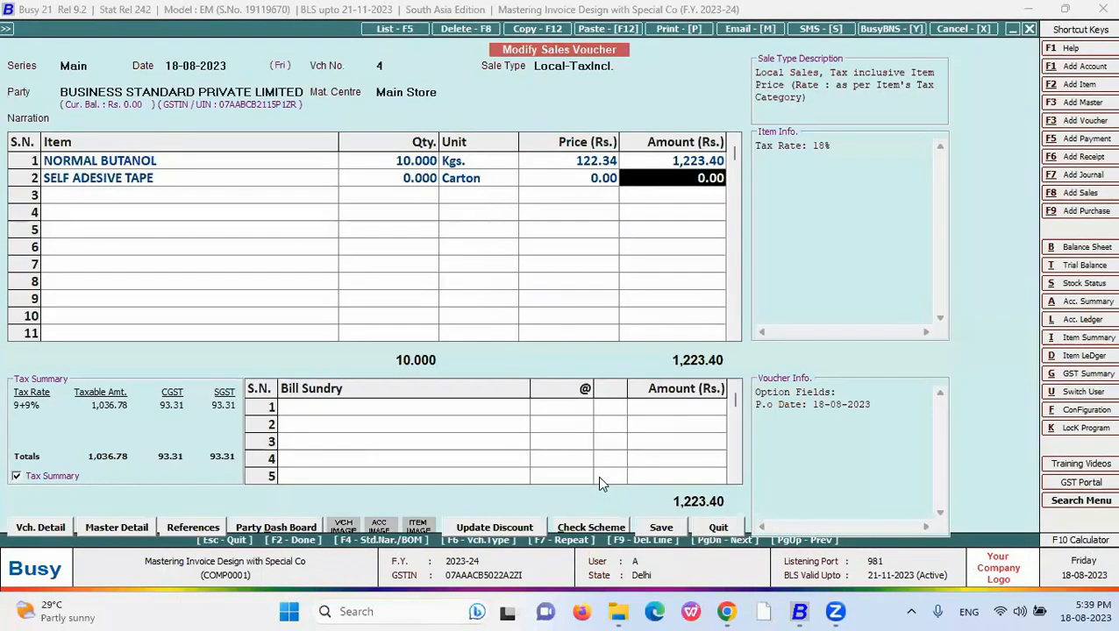
key("alt+p")
key("Down")
key("Down")
key("Down")
key("Return")
key("alt+p")
scroll(303, 282, "down", 3)
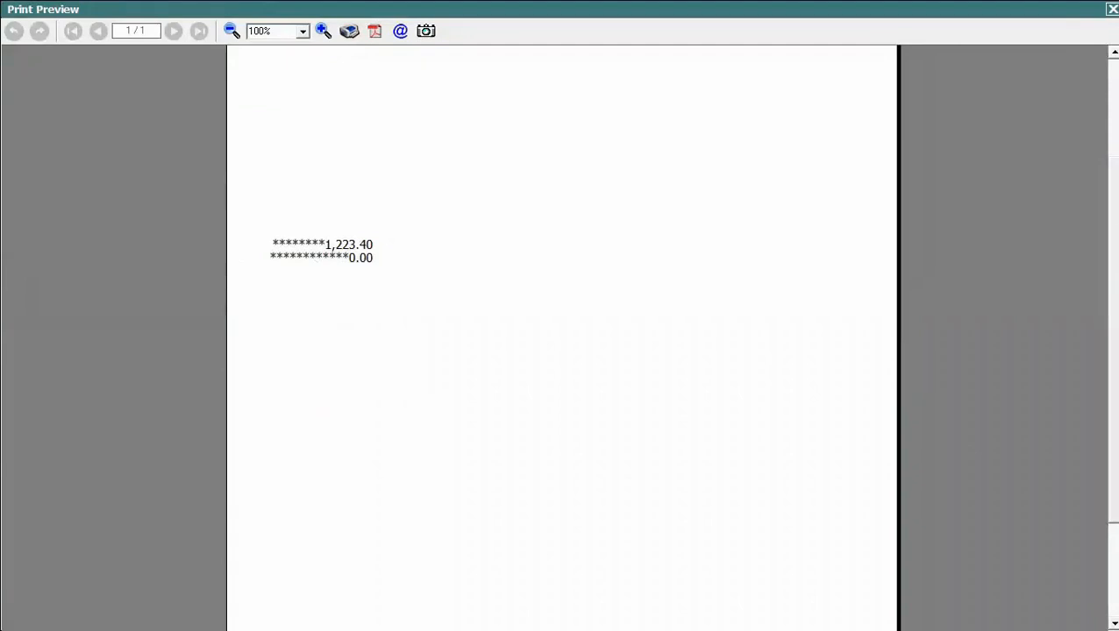
key("Escape")
key("Escape")
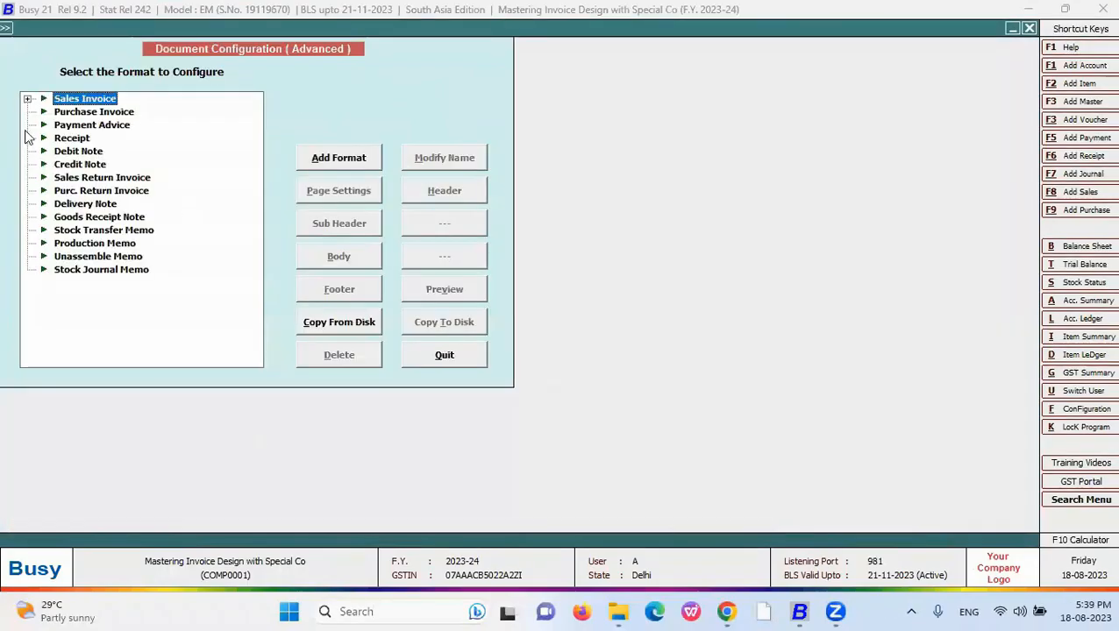
- Switch the New body's padded amount from R to L alignment, <AMOUNT,#'P*'16.2,L>, and save
left_click(28, 99)
left_click(82, 138)
left_click(338, 256)
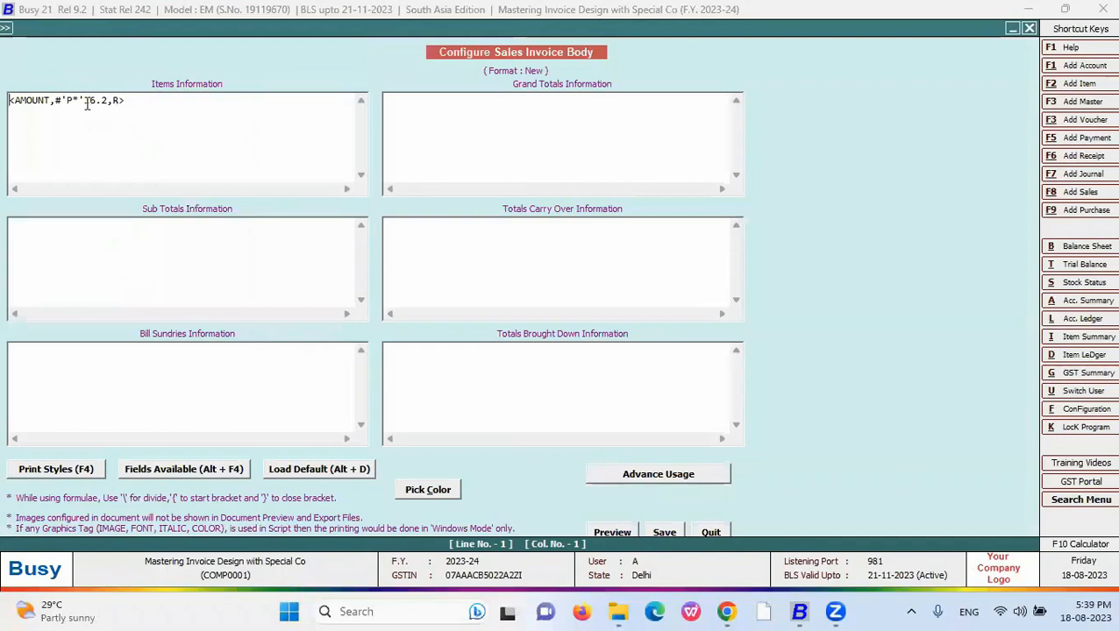
left_click(120, 102)
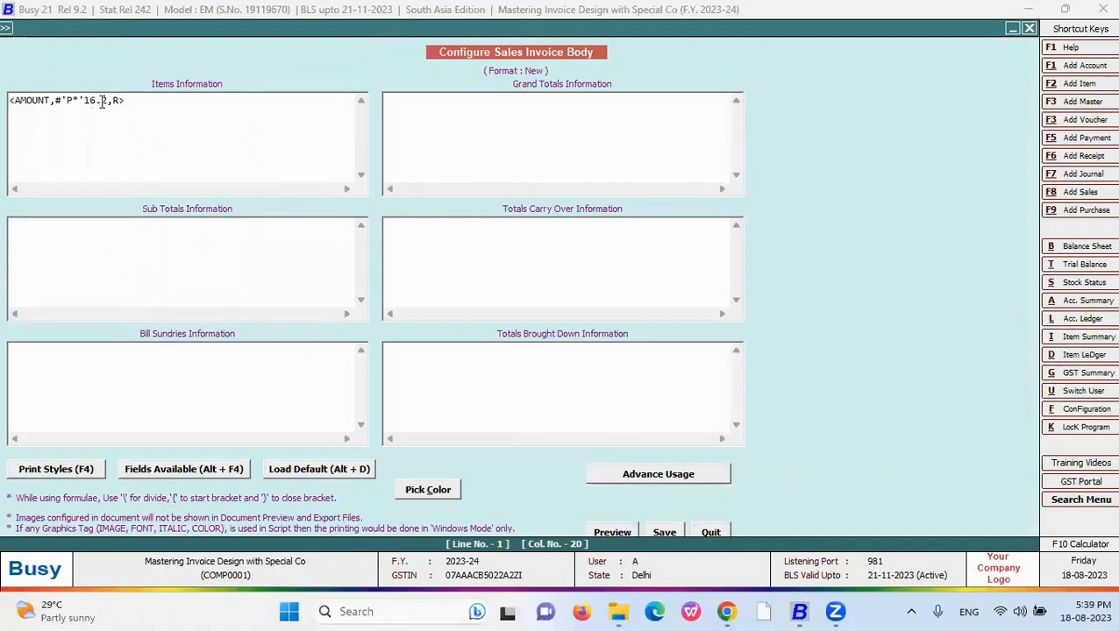
double_click(121, 102)
type("L")
left_click(66, 101)
left_click_drag(132, 101, 9, 106)
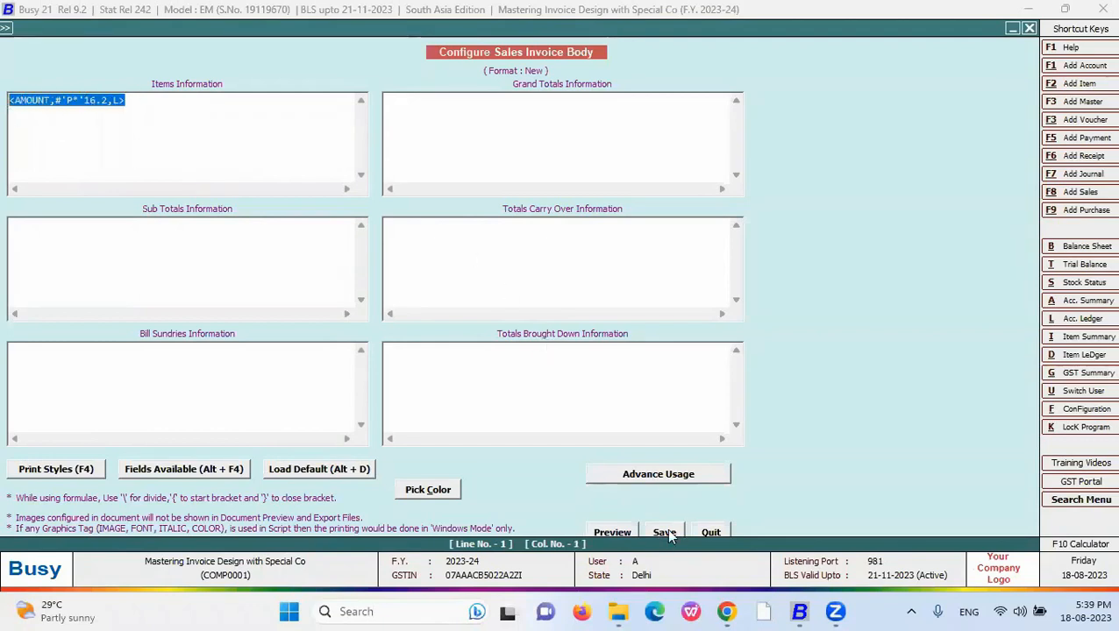
left_click(665, 533)
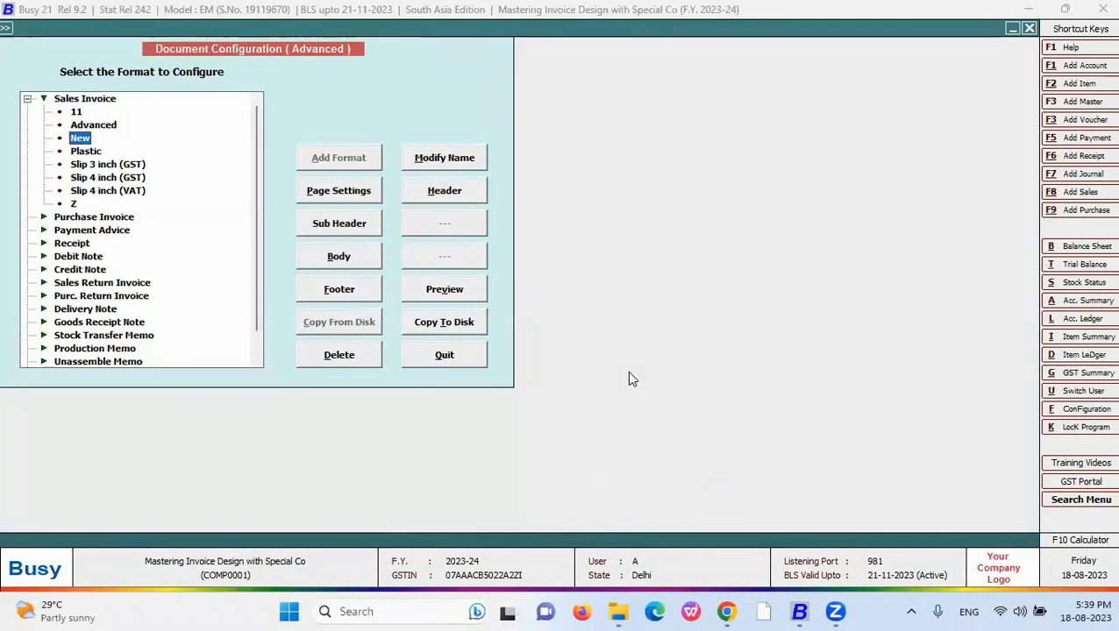
- Show the #L line-breaks bullet on the Chrome slide, then go back to Busy
mouse_move(729, 611)
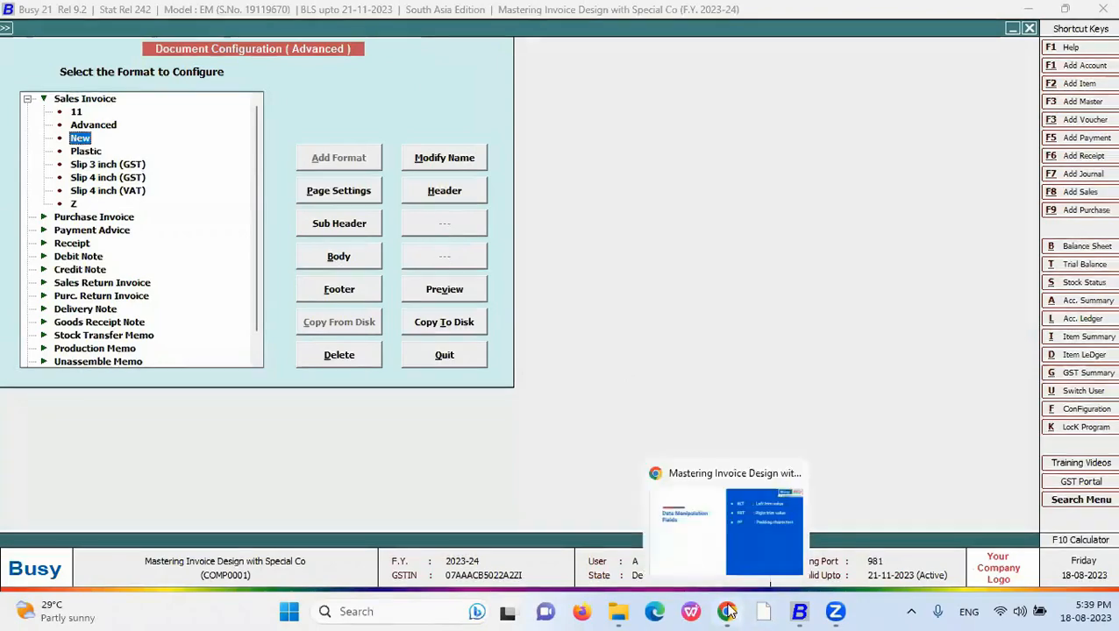
left_click(740, 530)
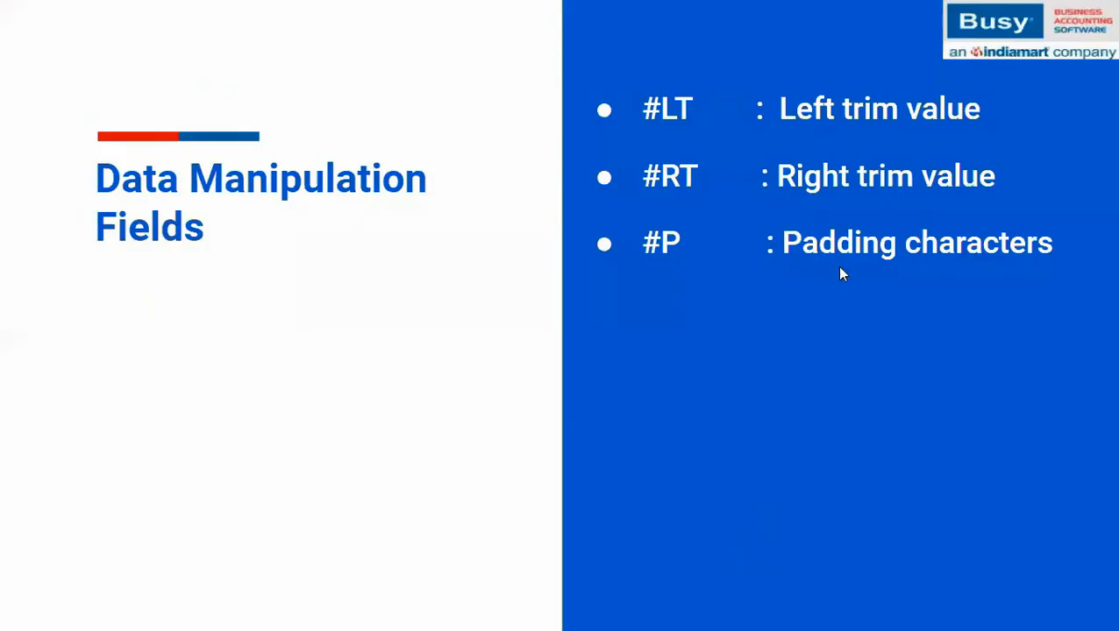
left_click(837, 267)
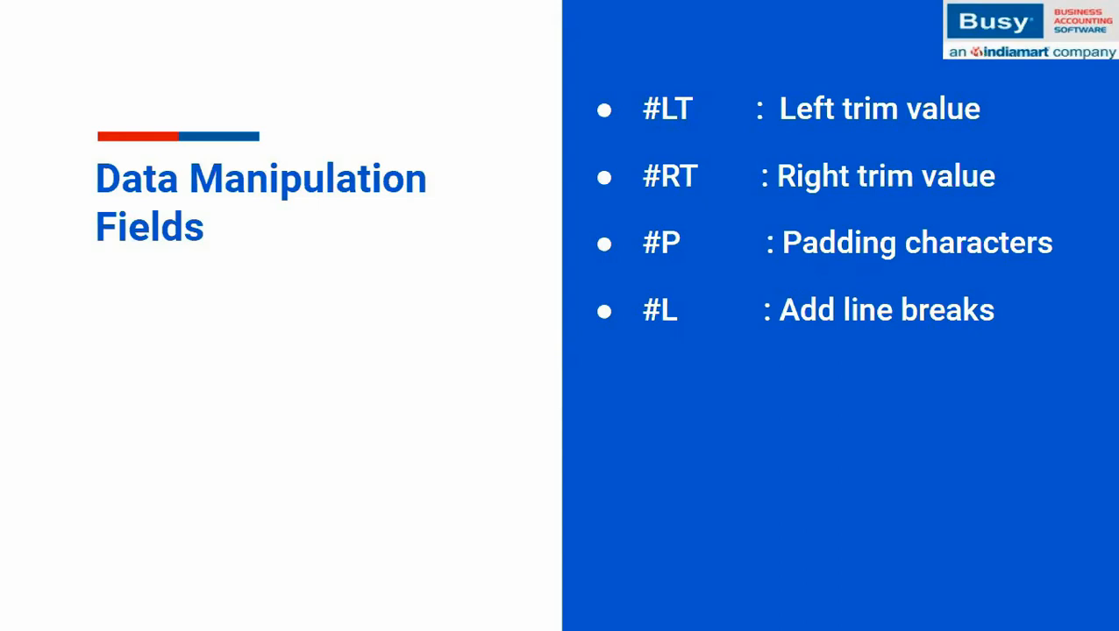
key("alt+Tab")
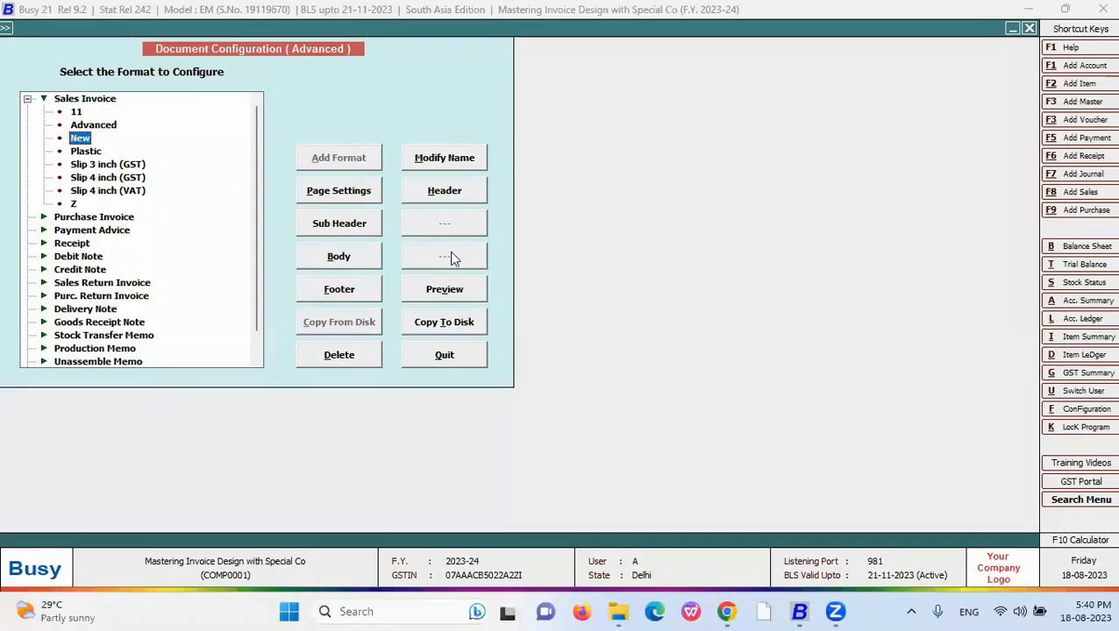
- Clear the New body and insert the ITEM_NAME field from Fields Available
left_click(373, 256)
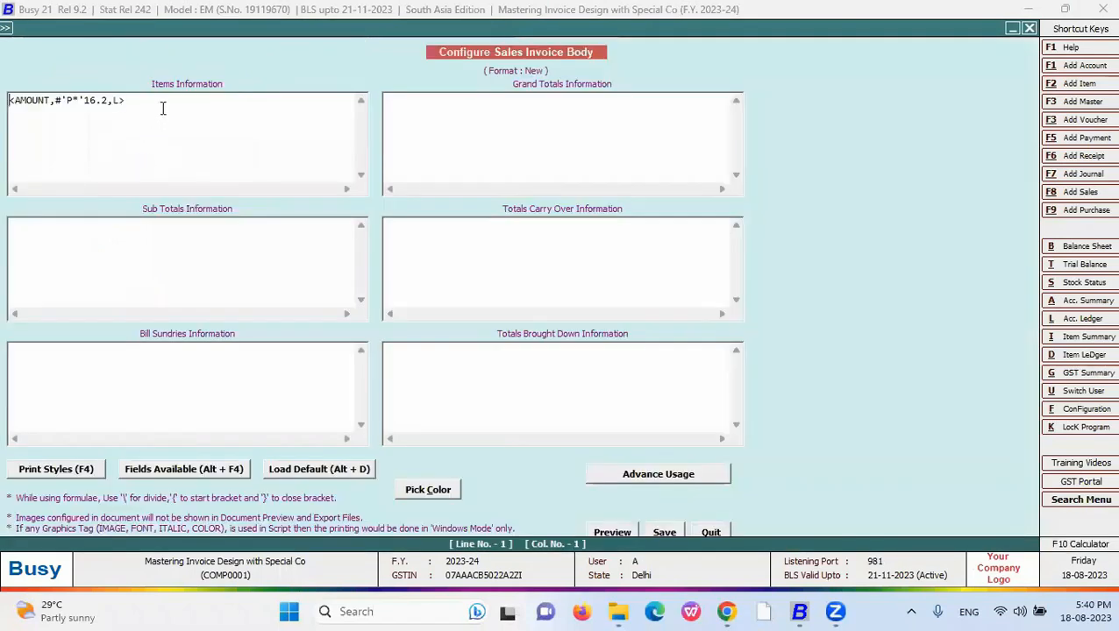
left_click_drag(162, 108, 12, 109)
key("Delete")
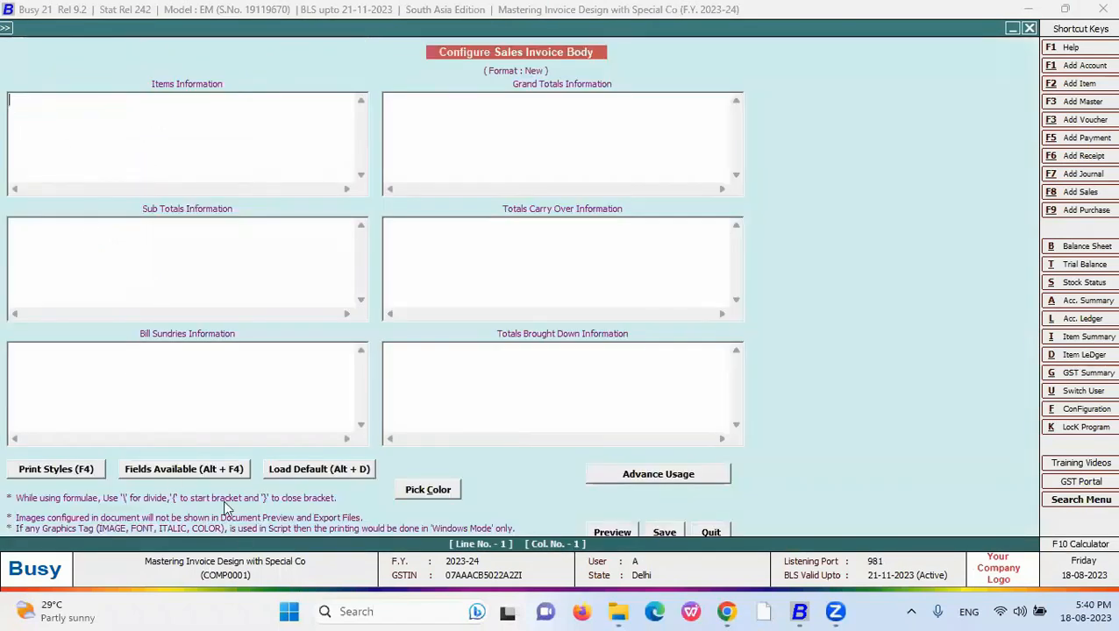
left_click(212, 467)
double_click(798, 69)
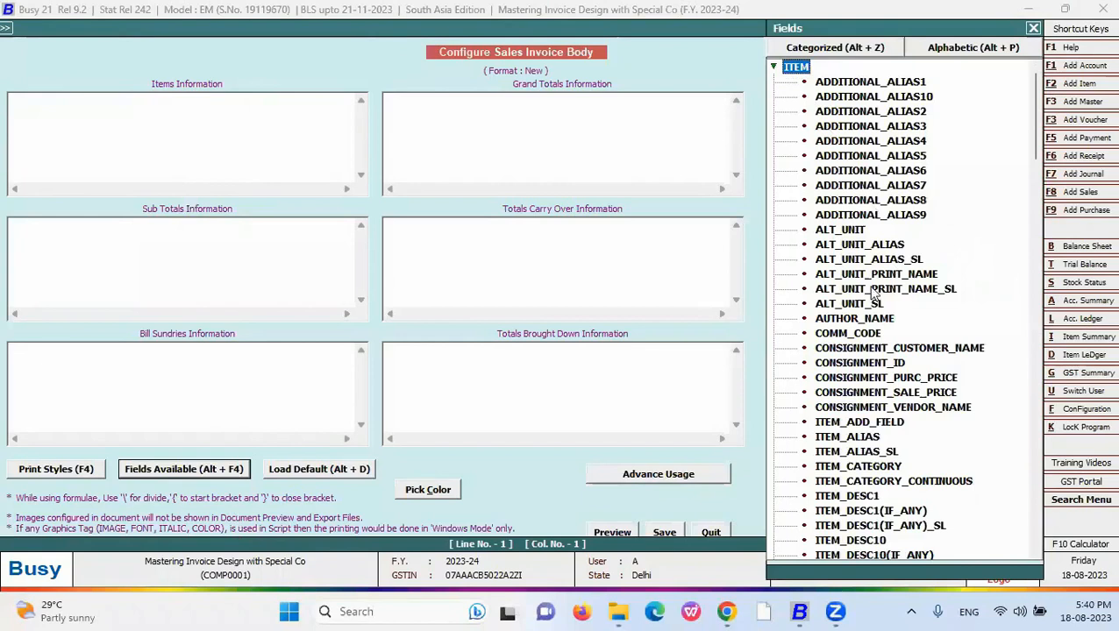
scroll(902, 478, "down", 17)
scroll(907, 513, "down", 8)
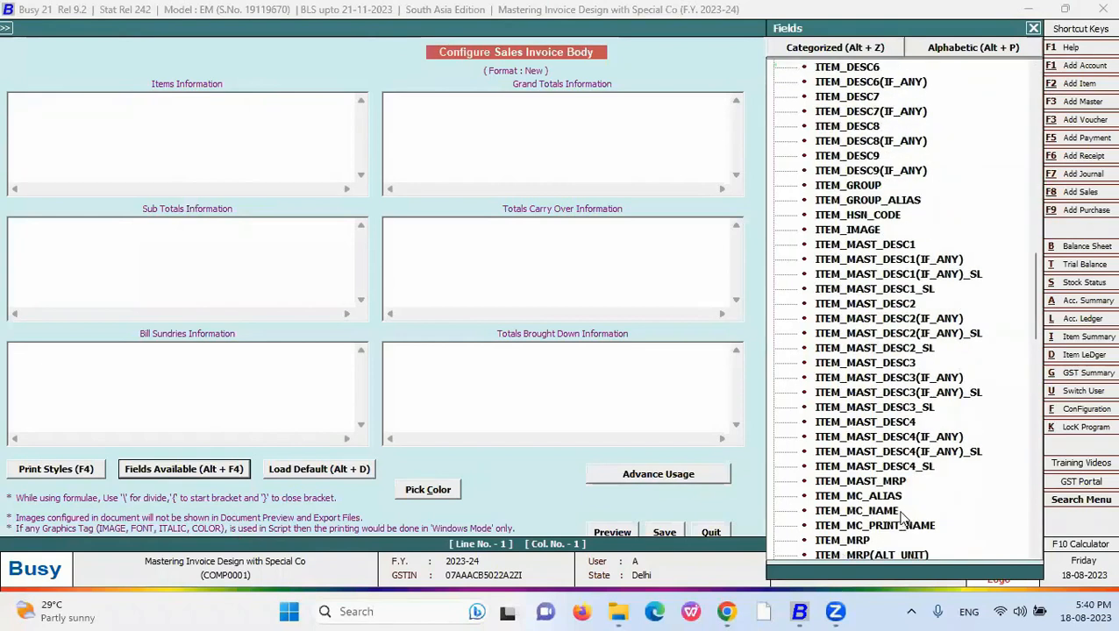
left_click(868, 482)
double_click(868, 482)
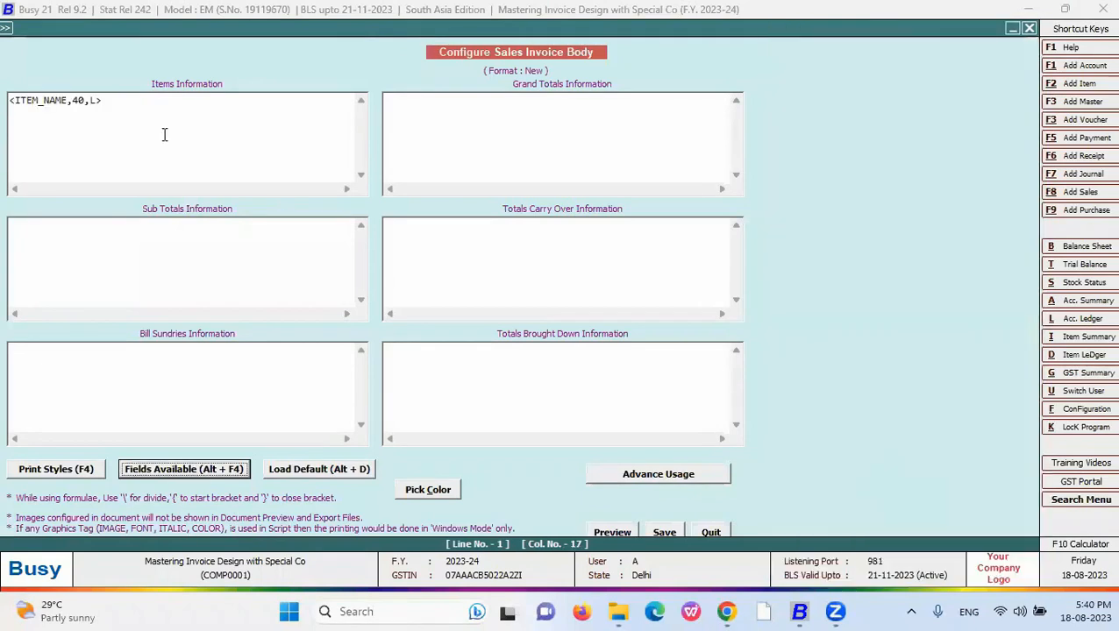
- Set the ITEM_NAME width to 20 and duplicate the line onto a second line
double_click(78, 100)
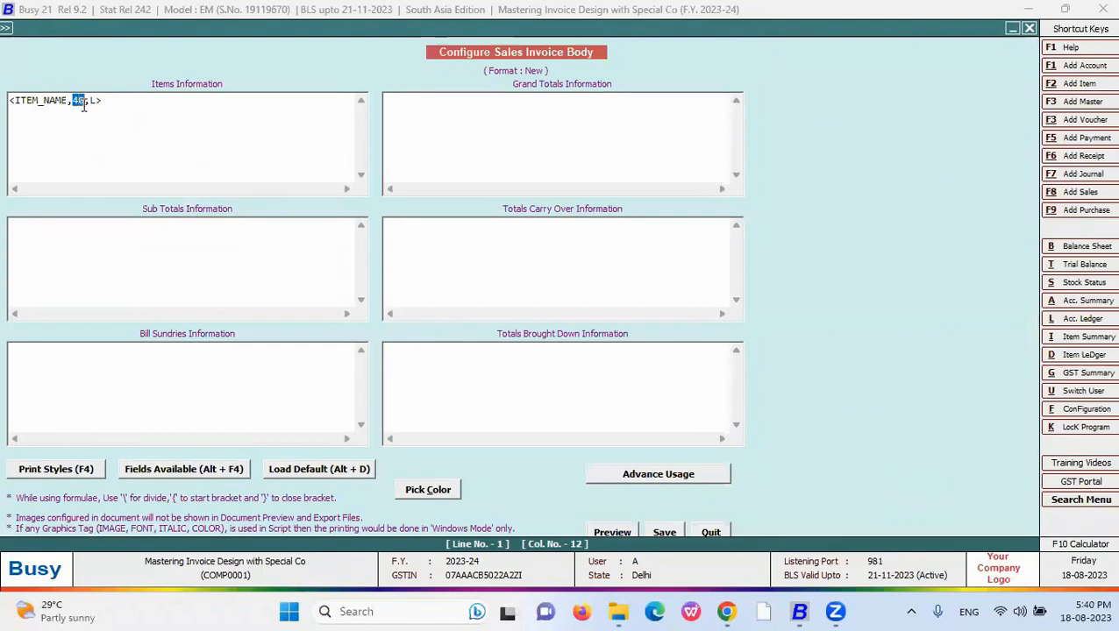
left_click(85, 102)
left_click_drag(85, 102, 70, 102)
type("20")
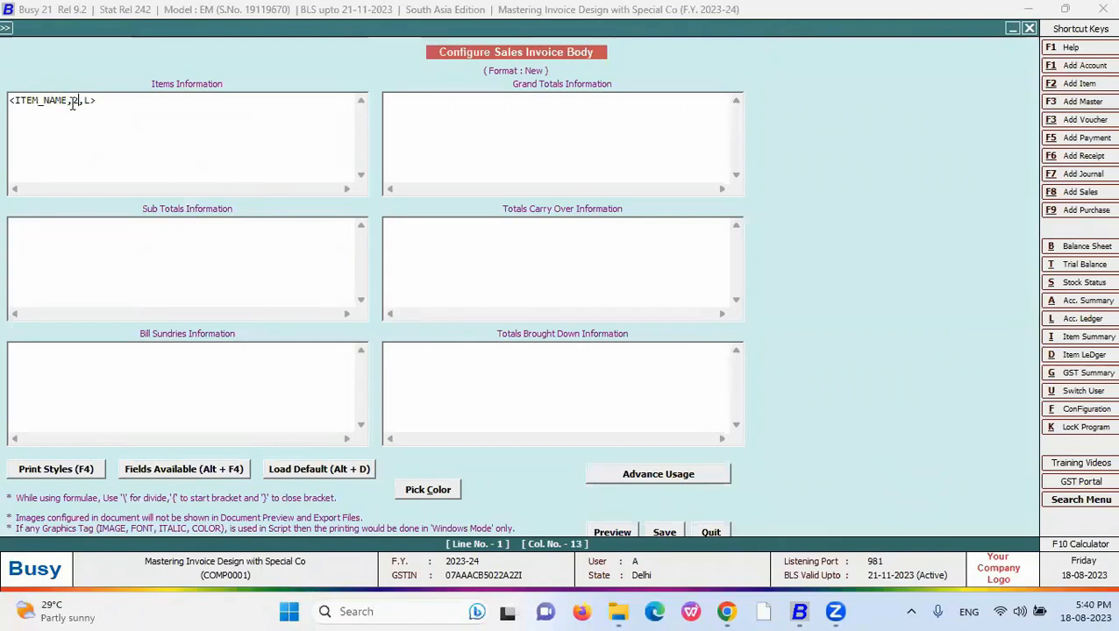
left_click_drag(114, 101, 17, 107)
key("ctrl+c")
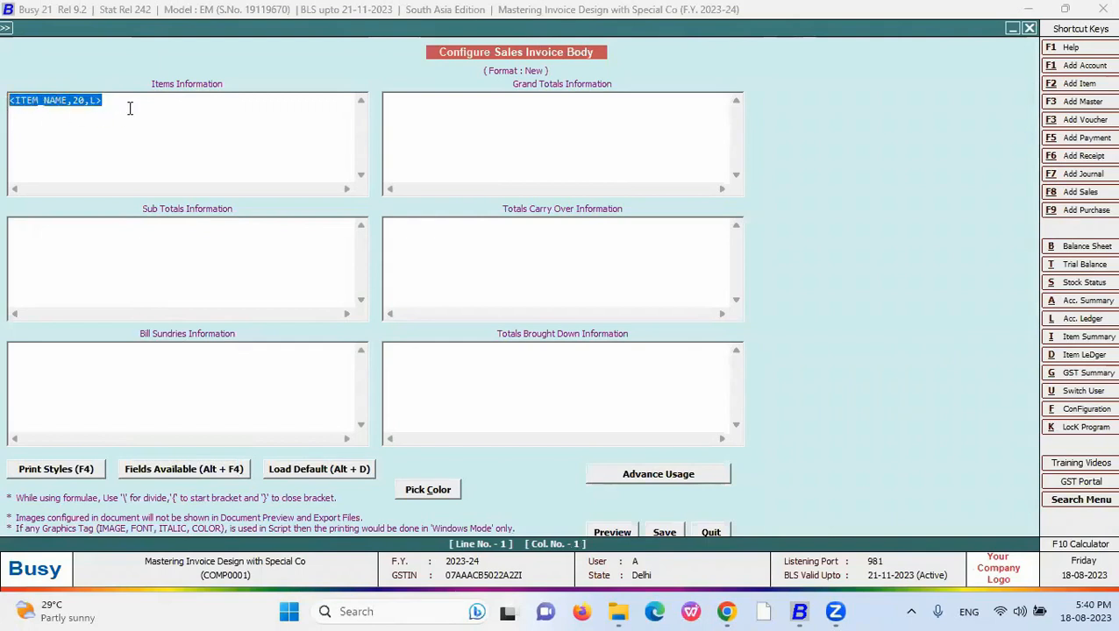
left_click(117, 104)
key("Return")
key("ctrl+v")
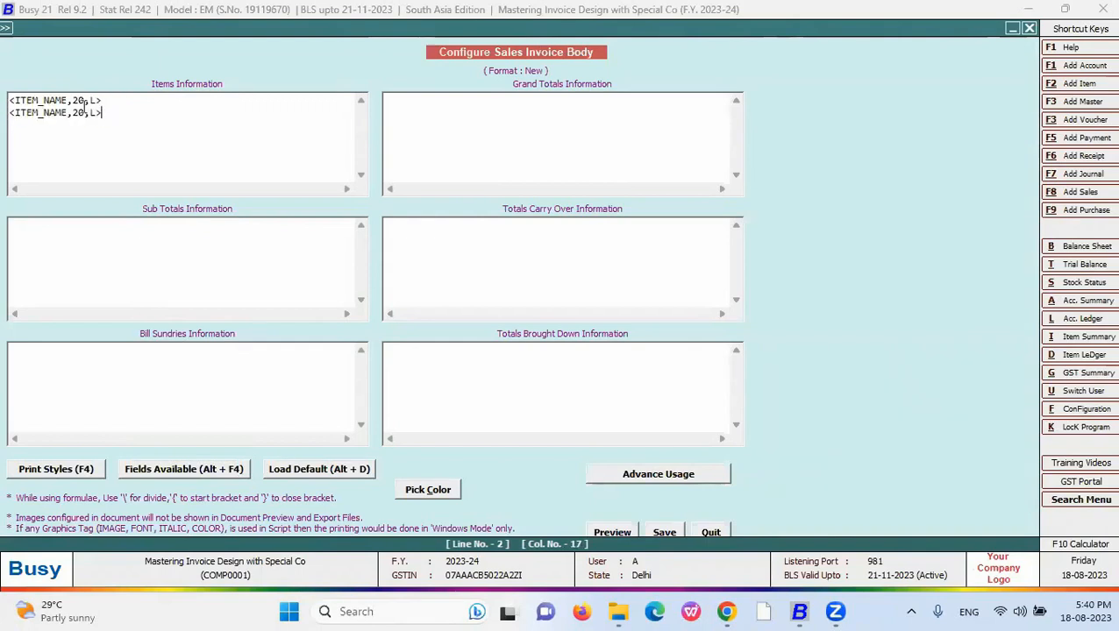
- Add #'L1' and #'L2' line tags to the two item-name lines and preview the split name
left_click(74, 102)
left_click(92, 114)
type("1")
key("Left")
key("Left")
key("Left")
type("'")
key("Right")
key("Right")
key("Left")
key("Left")
key("Left")
left_click_drag(102, 100, 85, 100)
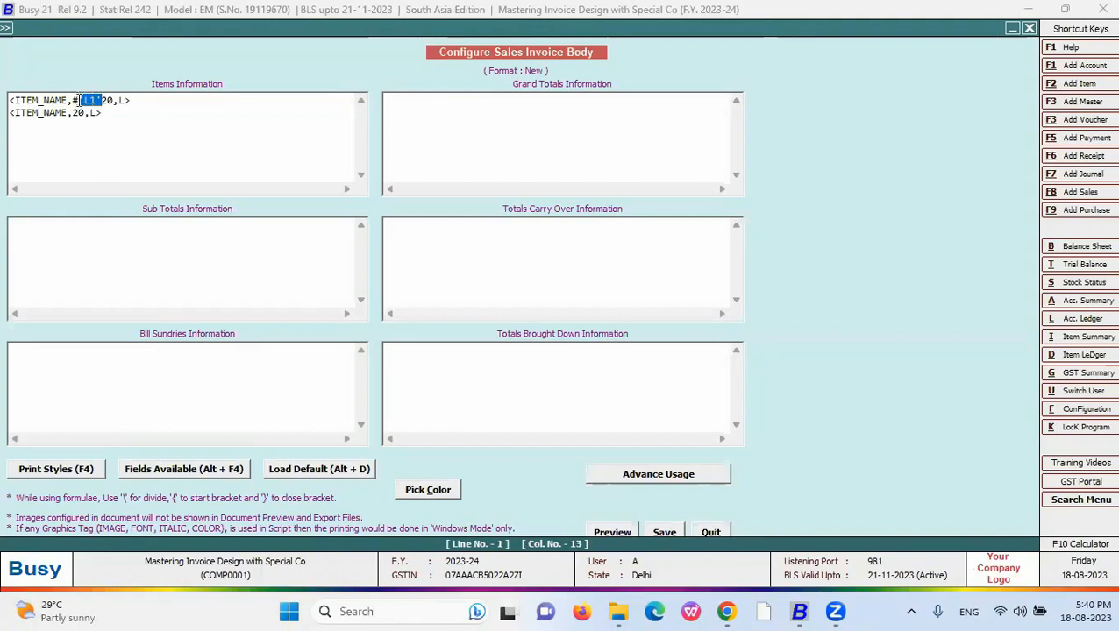
left_click(73, 113)
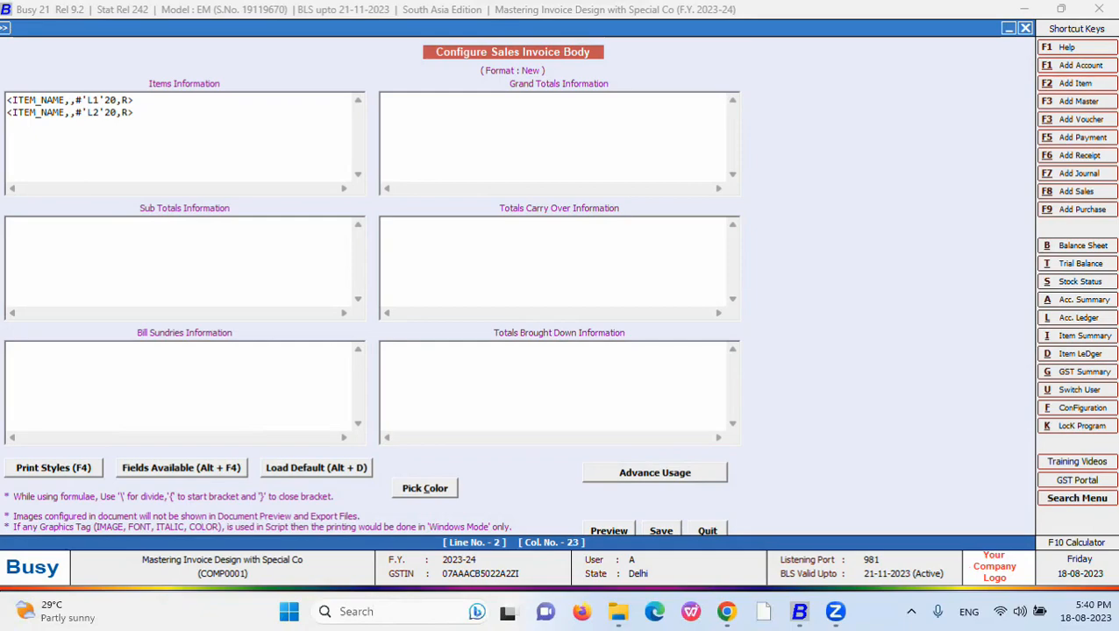
key("alt+p")
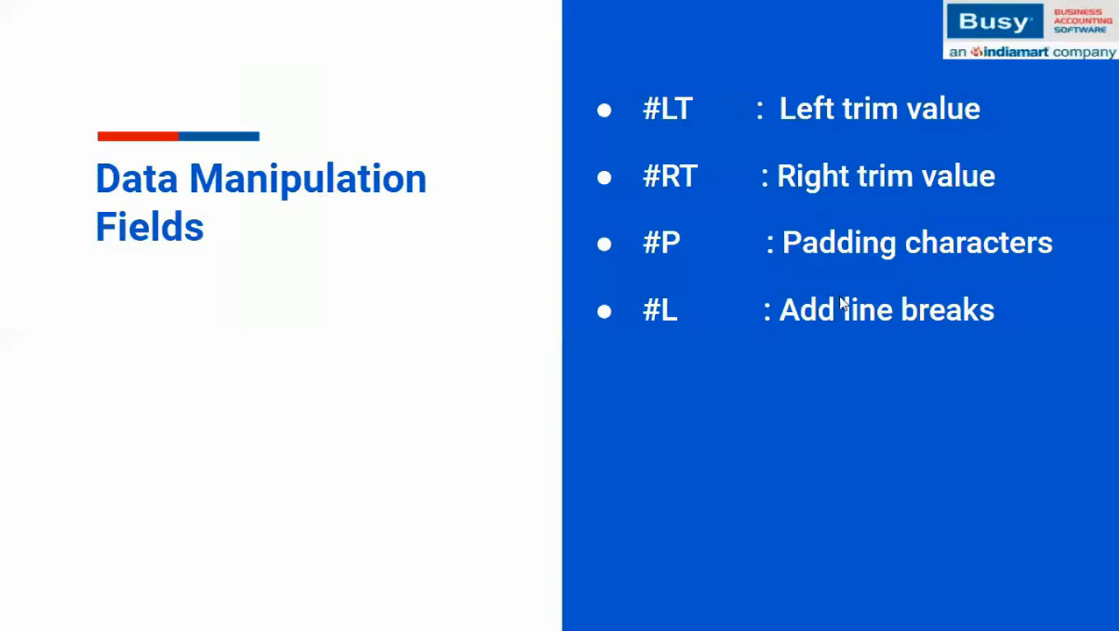
- Show the #S split-character-print bullet on the Data Manipulation Fields slide
left_click(836, 299)
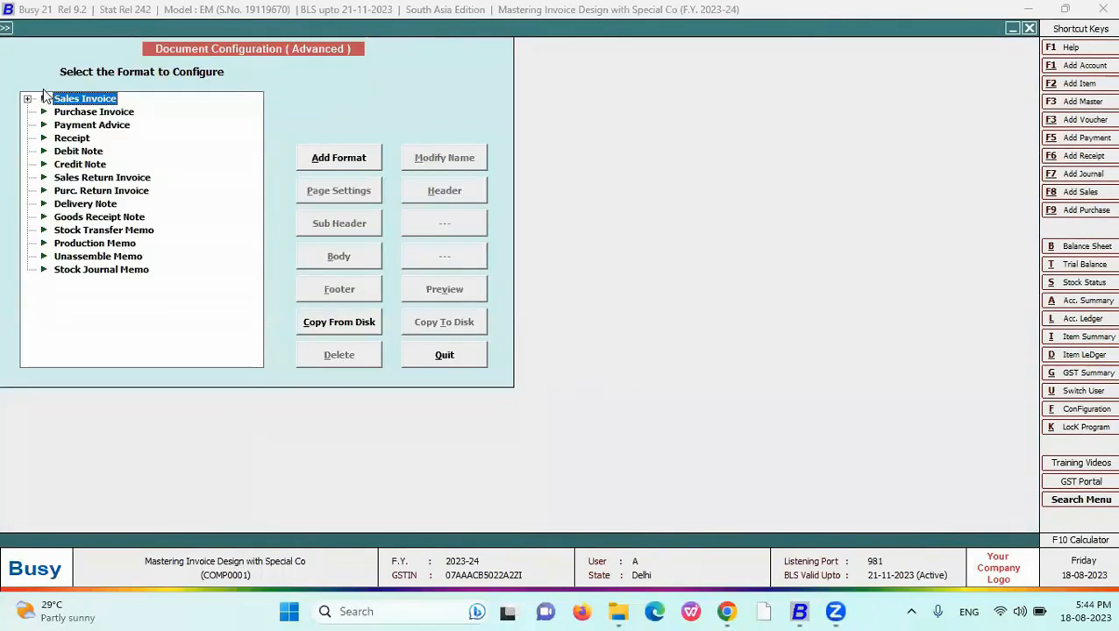
- Change the first line's L1 tag to #S and delete the second item-name line
left_click(27, 98)
left_click(80, 137)
left_click(329, 255)
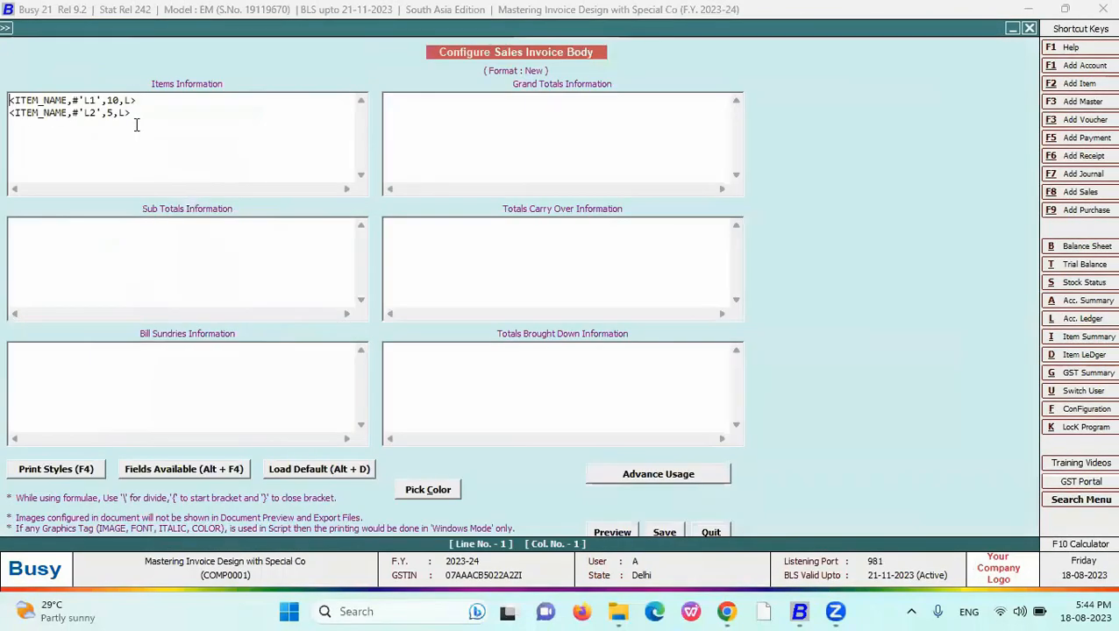
left_click_drag(97, 101, 86, 101)
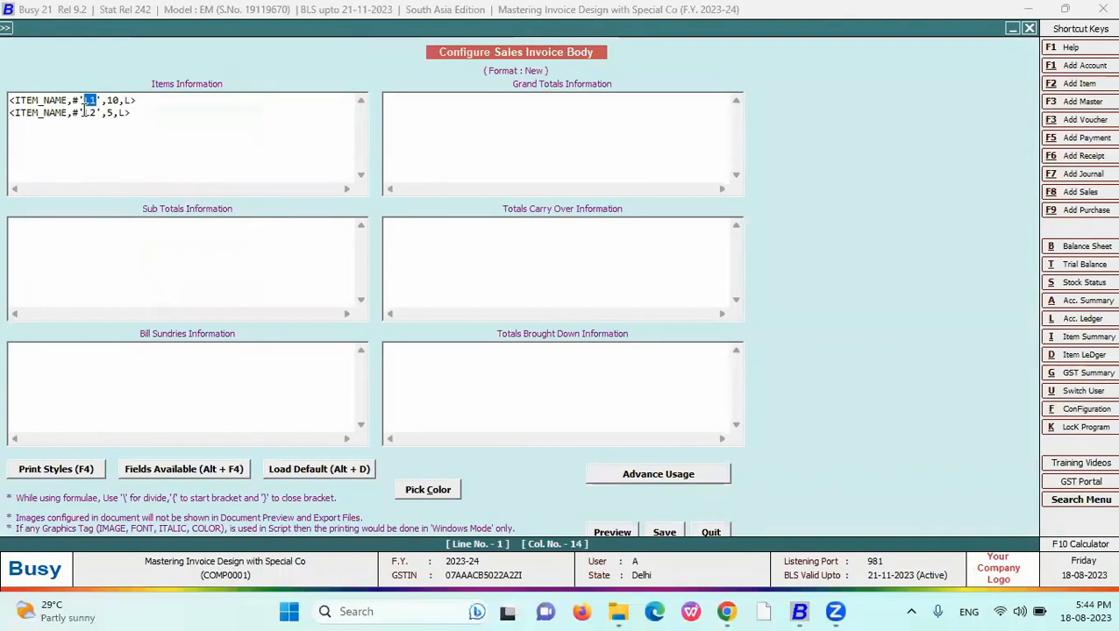
key("BackSpace")
key("BackSpace")
key("Delete")
type("S")
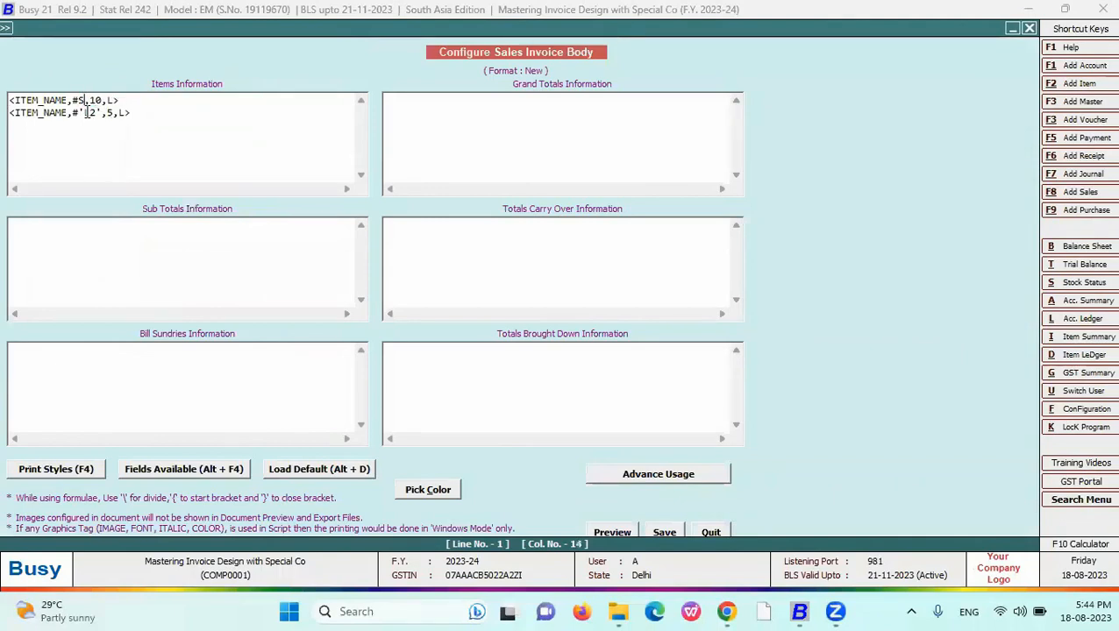
left_click_drag(159, 105, 134, 110)
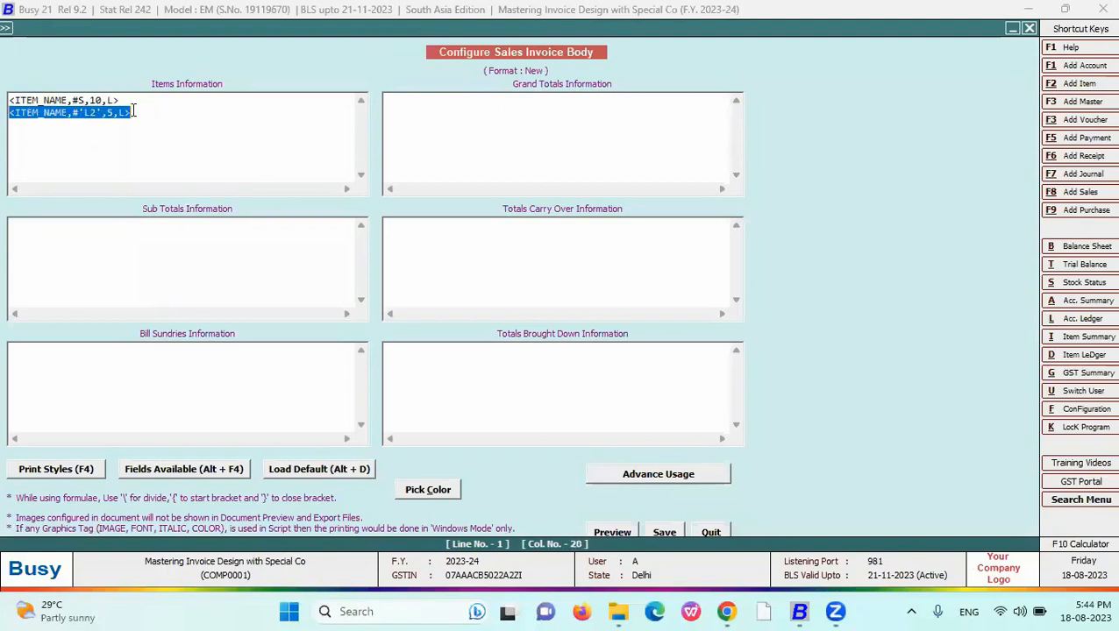
key("BackSpace")
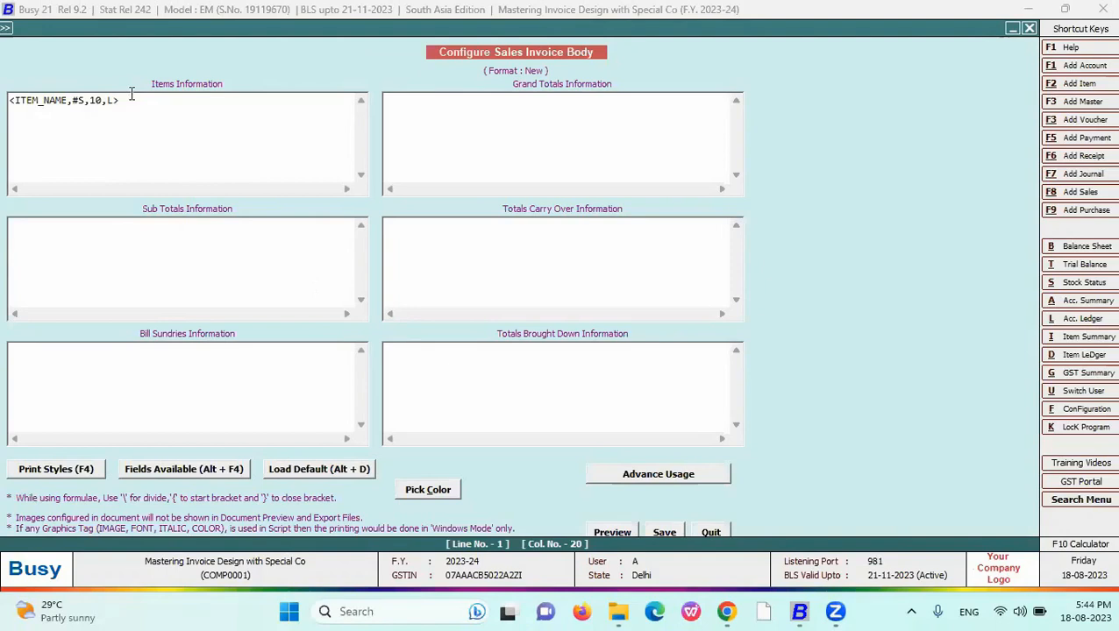
left_click_drag(131, 100, 7, 100)
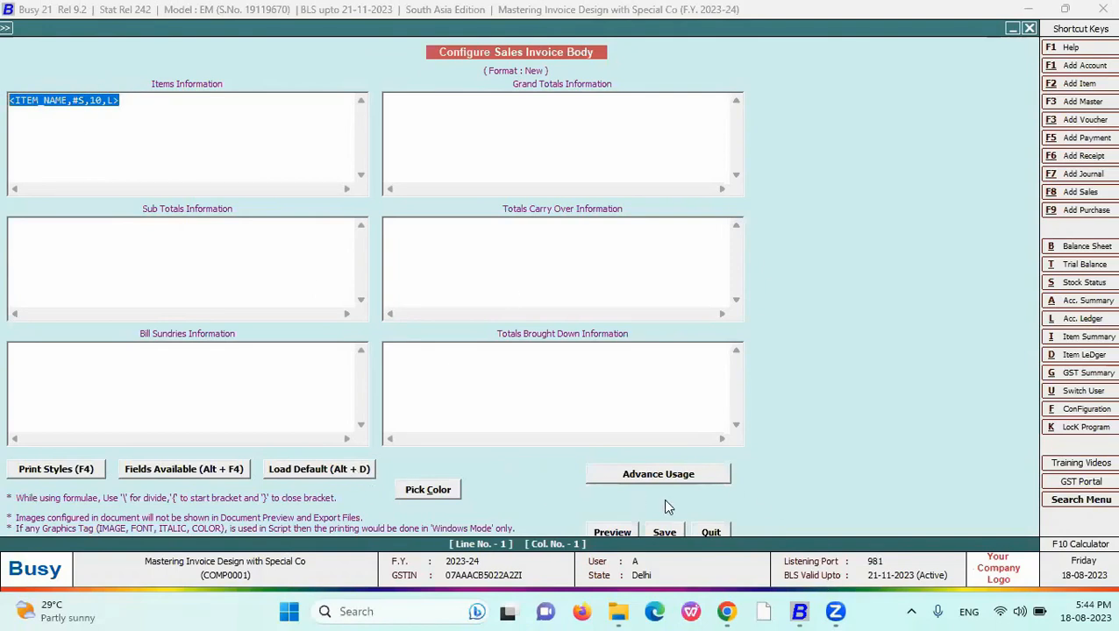
- Close the body layout, dismiss the print choices, and bring the voucher window forward
key("Escape")
key("Escape")
key("alt+p")
key("Escape")
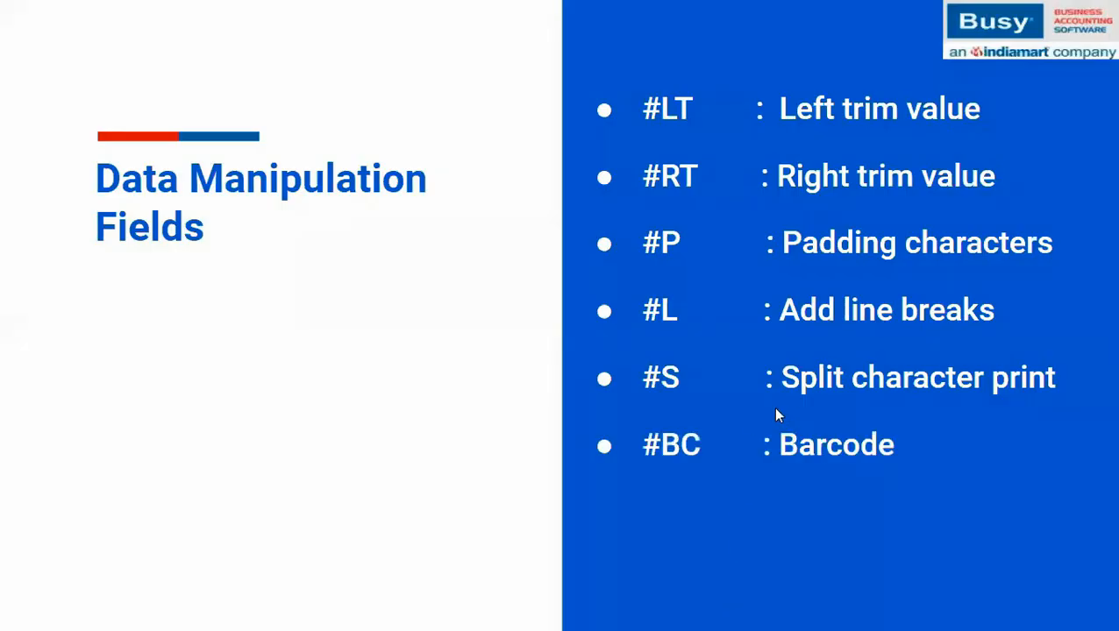
left_click(798, 514)
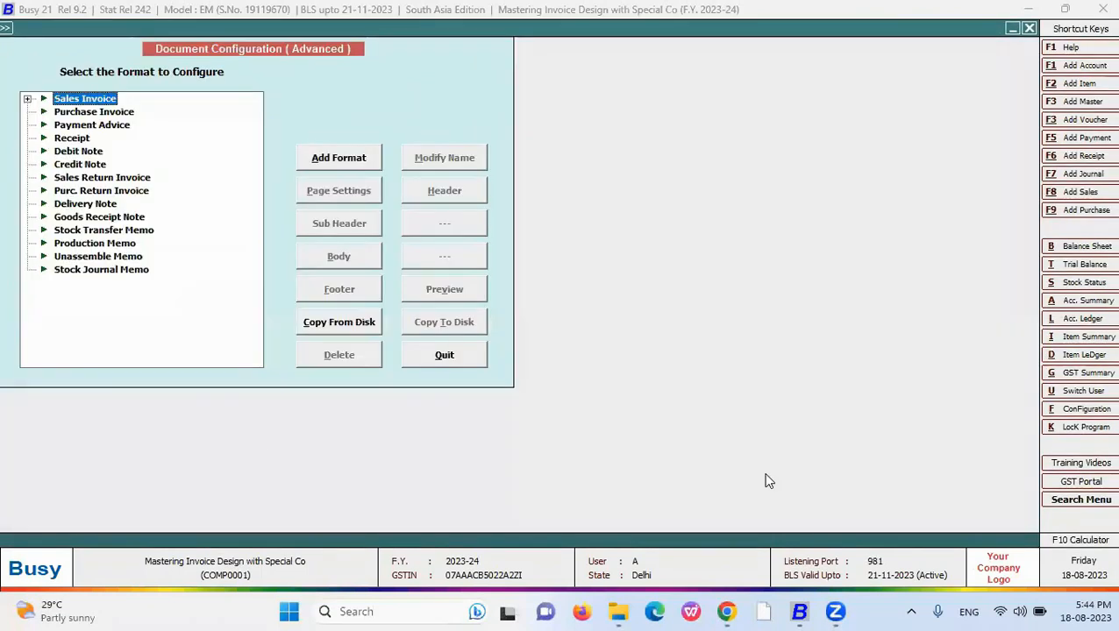
- Open the New format's body again and place the caret at the item-name line's #S code
key("Return")
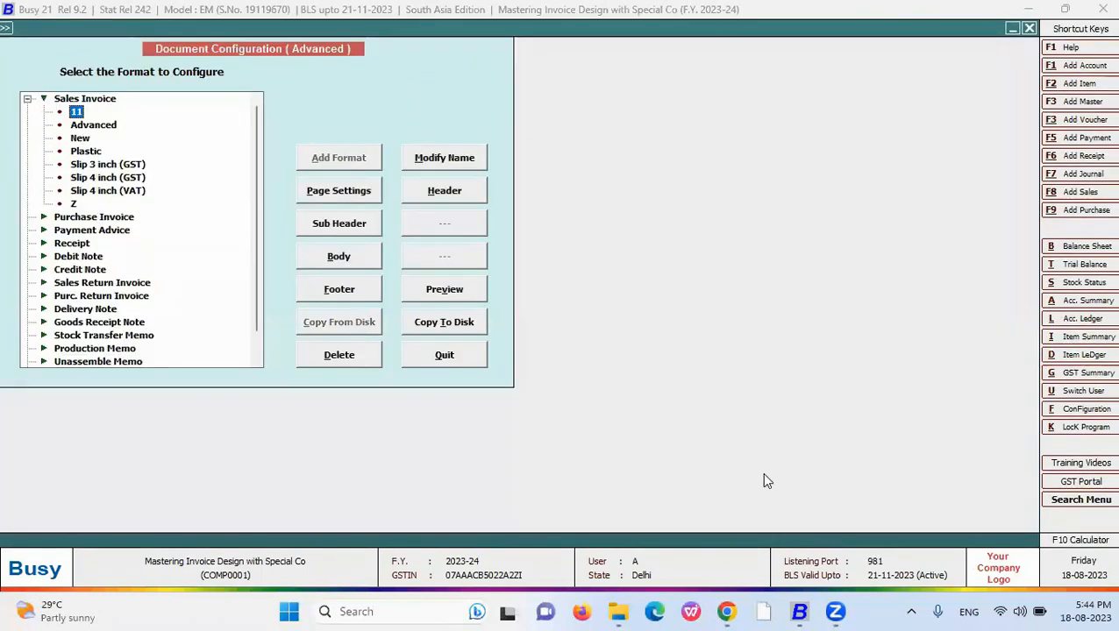
left_click(362, 257)
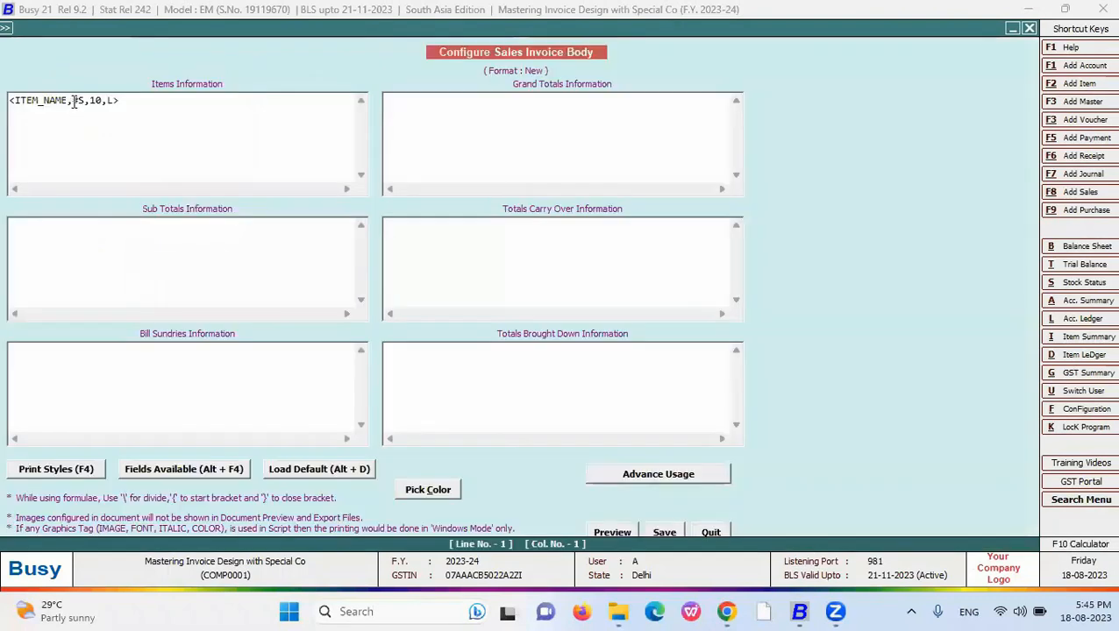
left_click(80, 101)
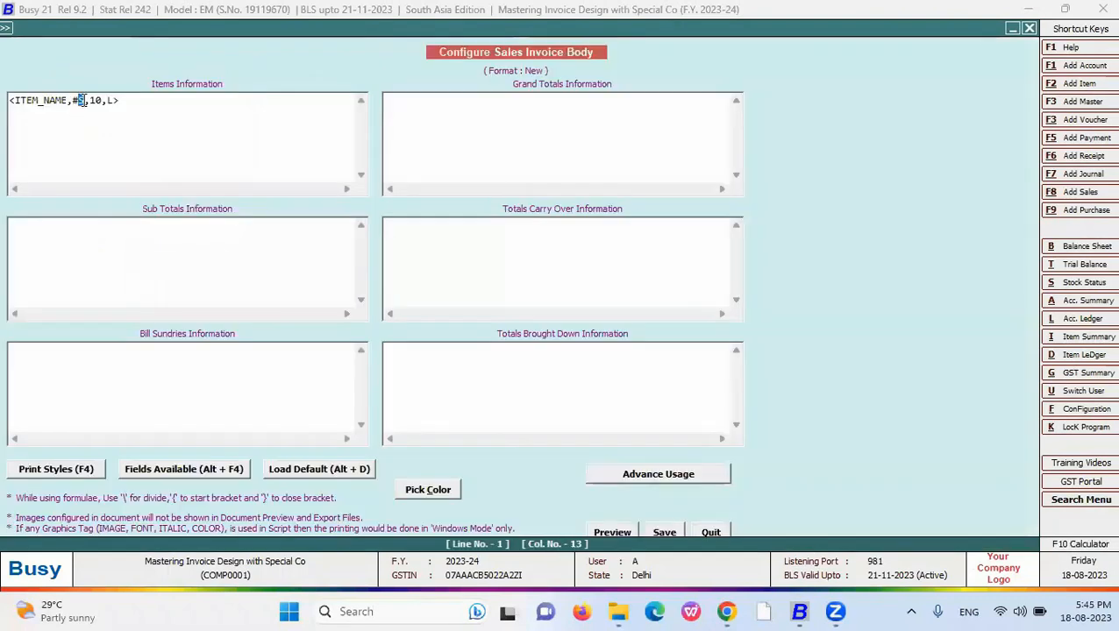
key("Right")
key("Right")
key("Right")
double_click(73, 120)
left_click(73, 120)
- Replace #S with #BC so the line reads <ITEM_NAME,#BC10,L>, and save
double_click(94, 102)
key("BackSpace")
key("BackSpace")
key("BackSpace")
type("#")
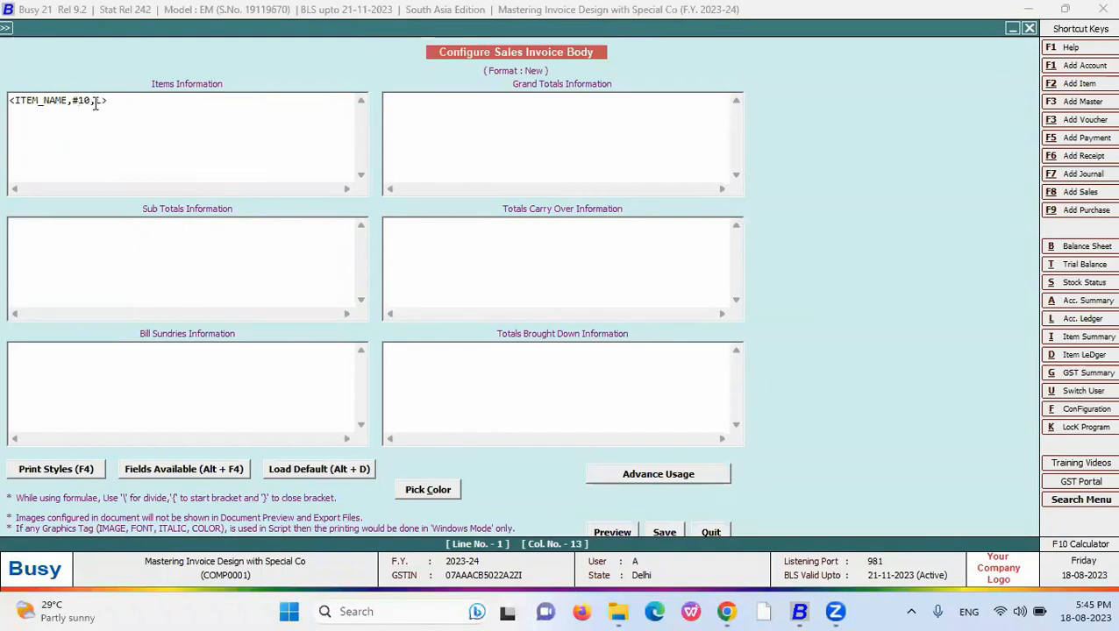
type("BC,")
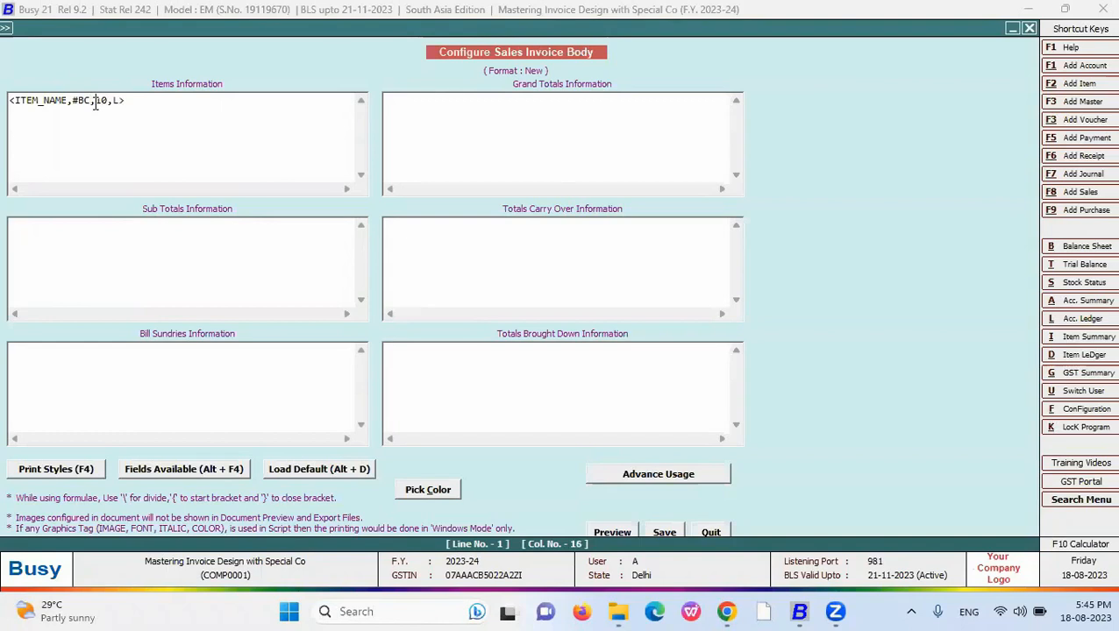
key("BackSpace")
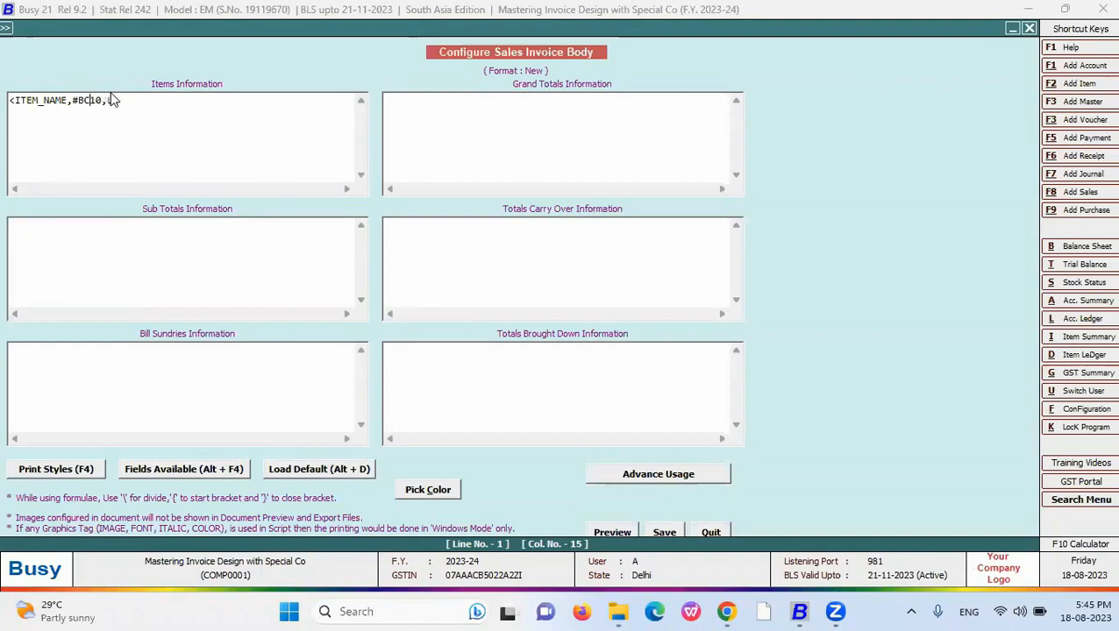
left_click(663, 532)
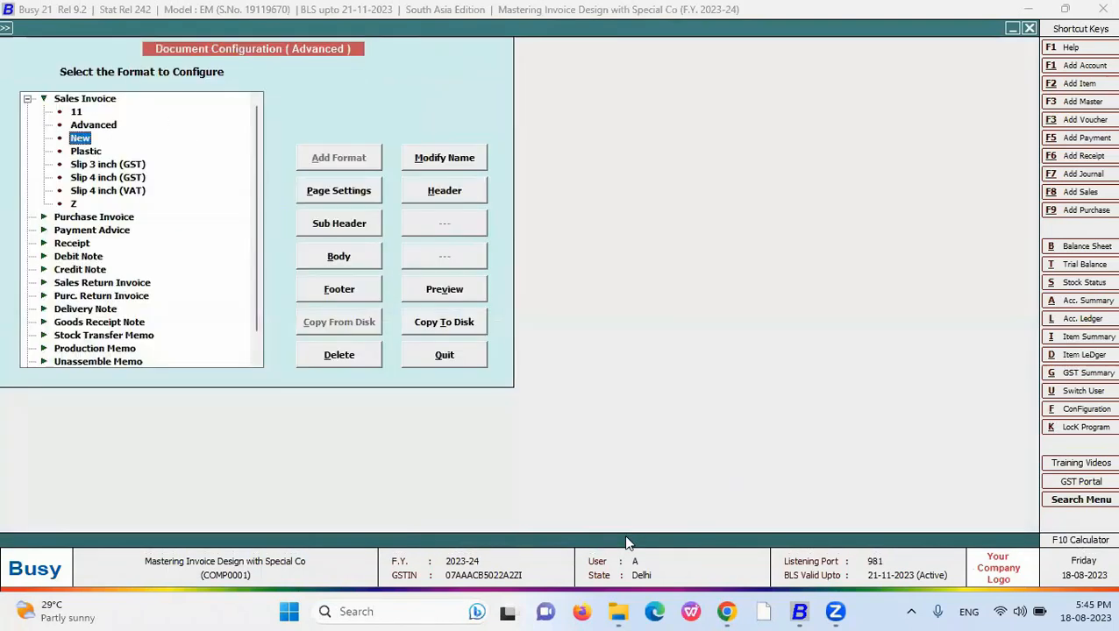
- Preview the sales invoice in the New format, showing item names as barcodes
key("Escape")
key("alt+p")
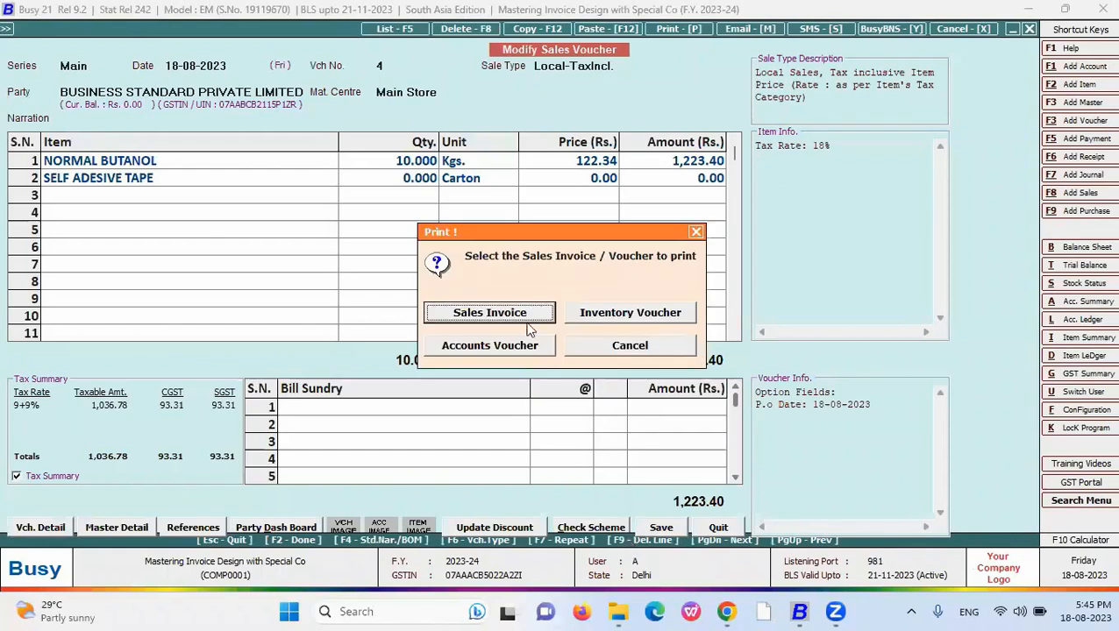
left_click(511, 314)
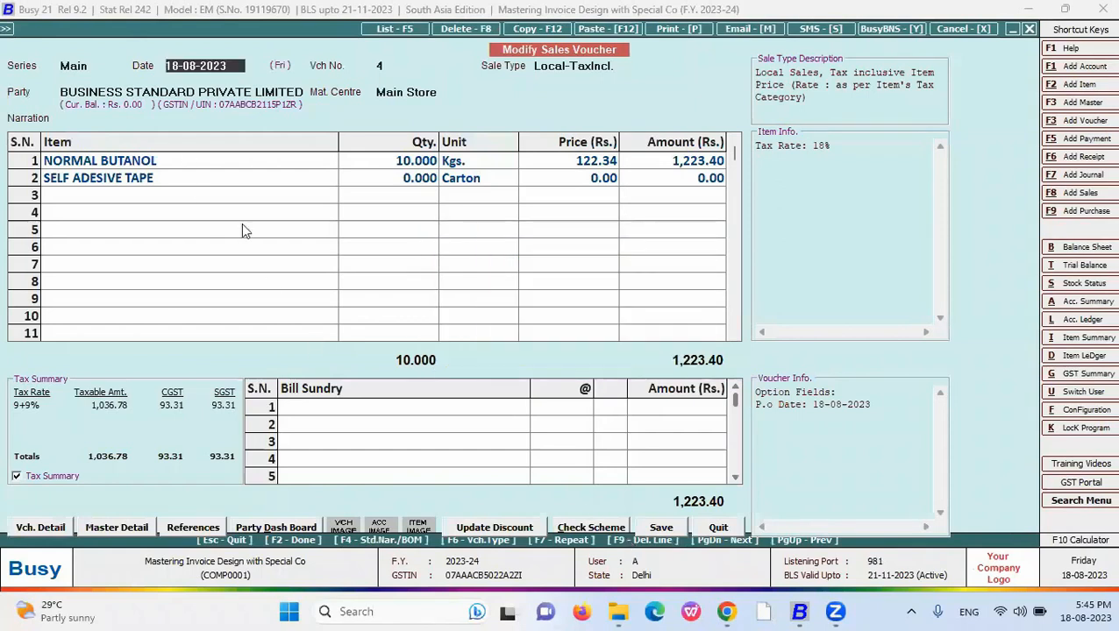
key("Down")
key("Down")
key("Down")
key("Return")
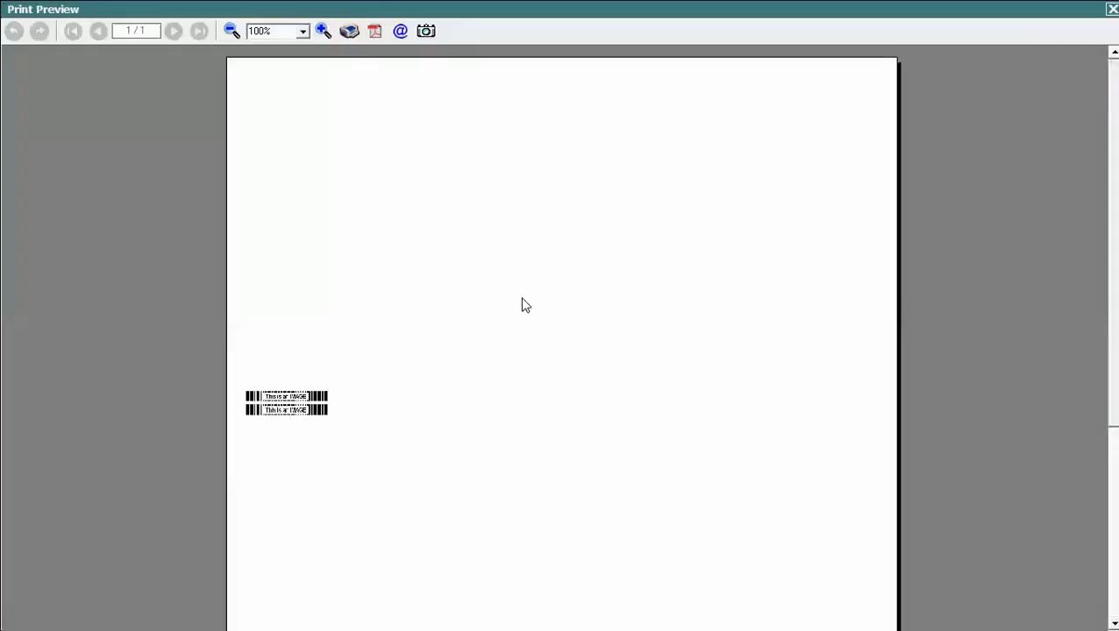
key("Escape")
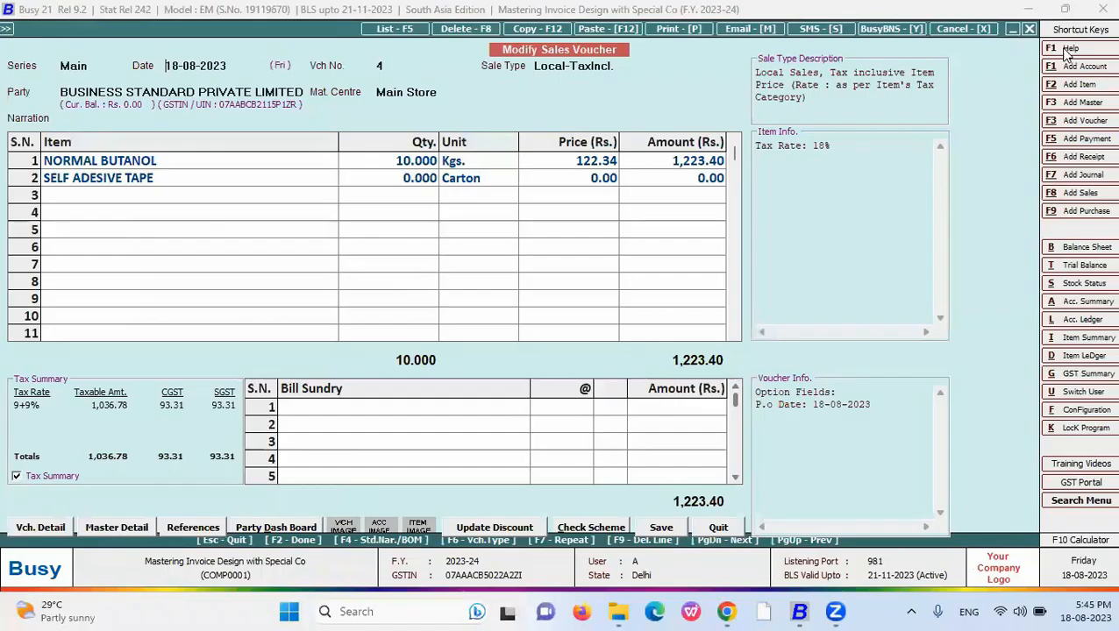
left_click(111, 166)
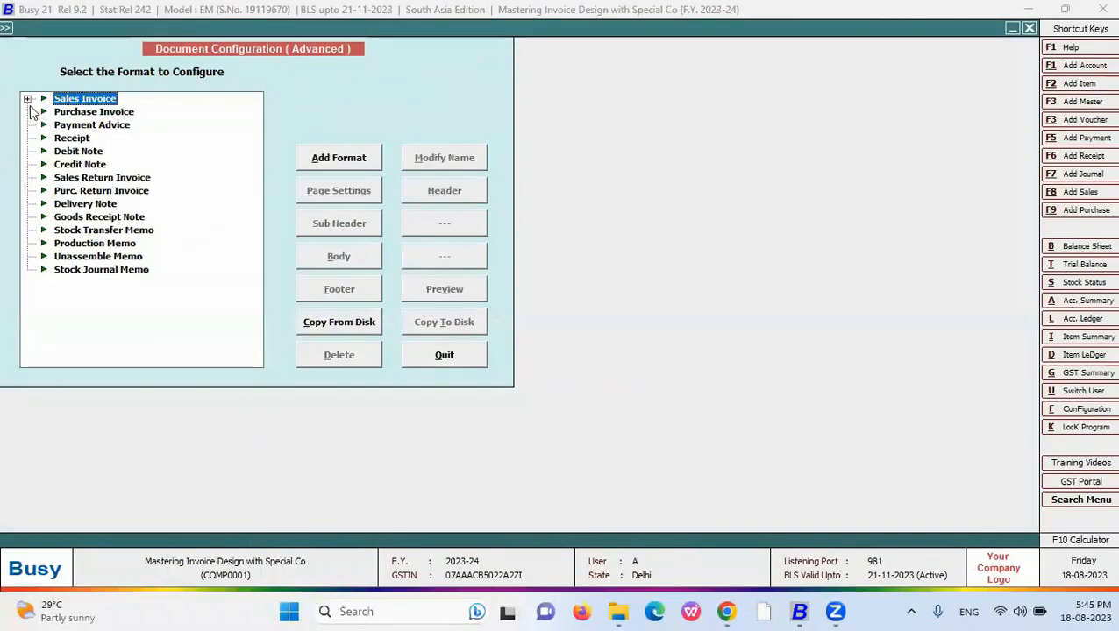
- Reopen the body layout of the New sales invoice format
left_click(27, 99)
left_click(79, 138)
left_click(339, 254)
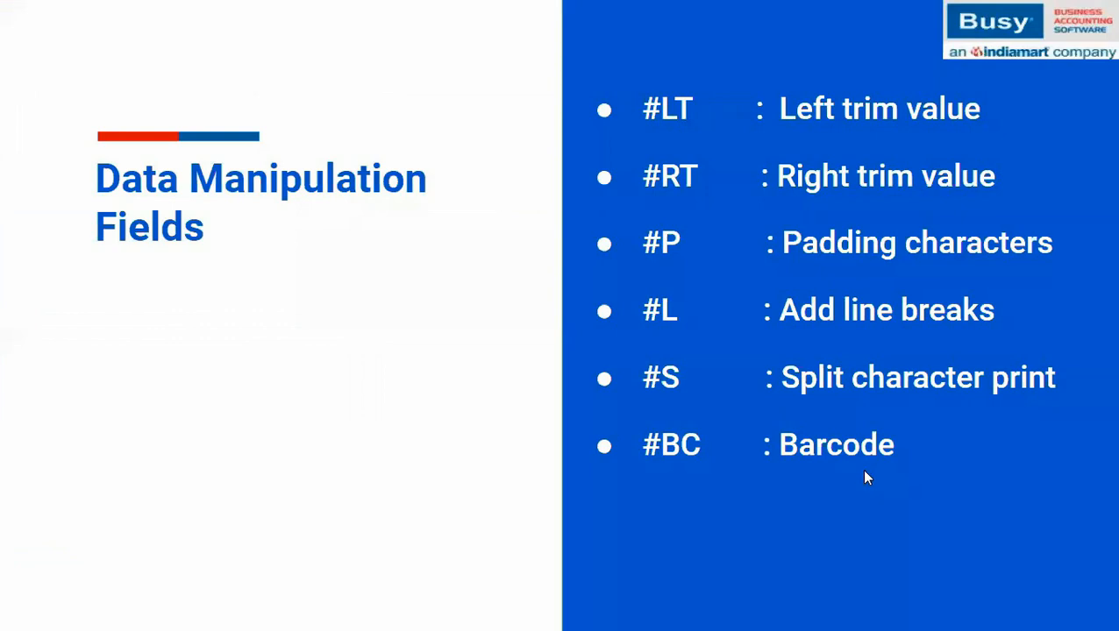
- Show the #BCWC barcode-with-caption bullet, then start editing inside the #BC code
left_click(865, 471)
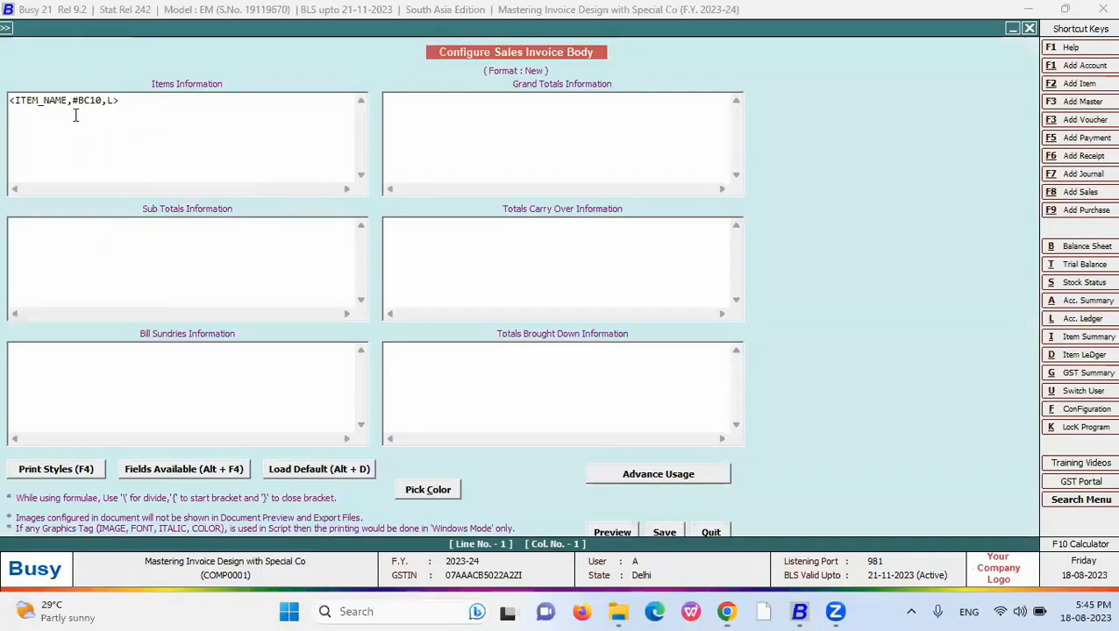
left_click(89, 100)
- Change the items line to <ITEM_NAME,#BCWC10,L> and save the body layout
key("Right")
type("WC")
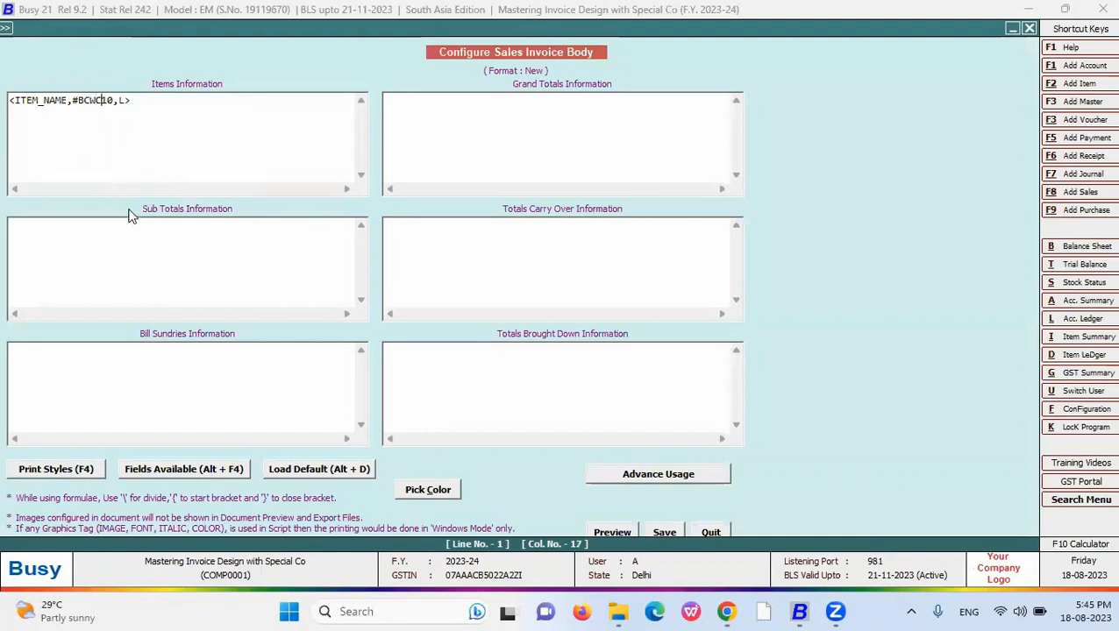
left_click(664, 533)
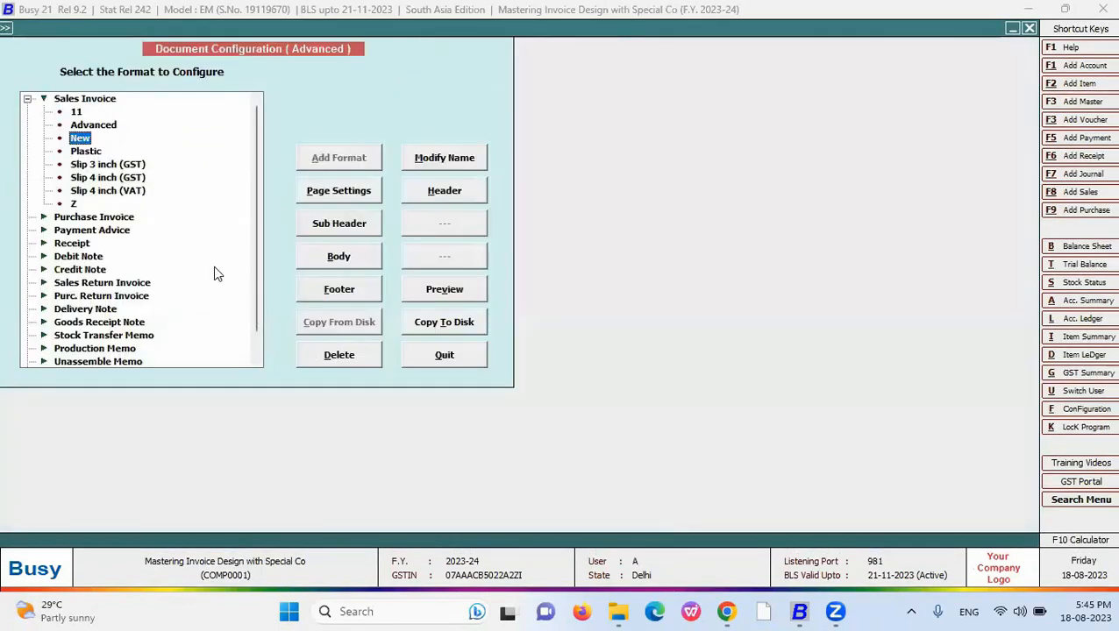
key("Escape")
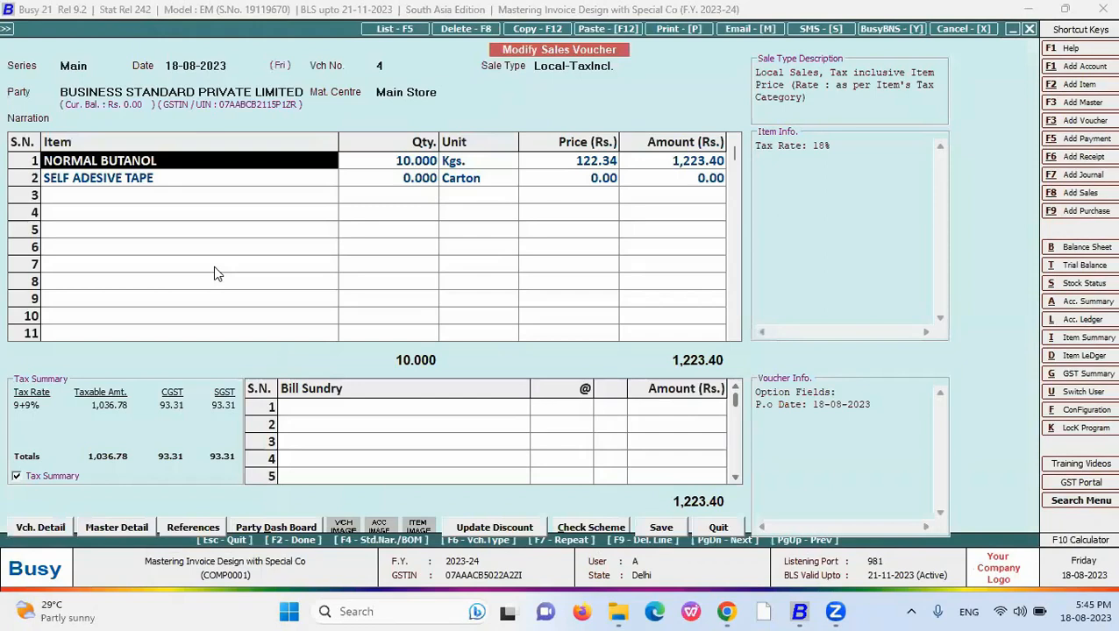
- Preview the Sales Invoice in the New format, then close the preview
left_click(215, 268)
key("alt+p")
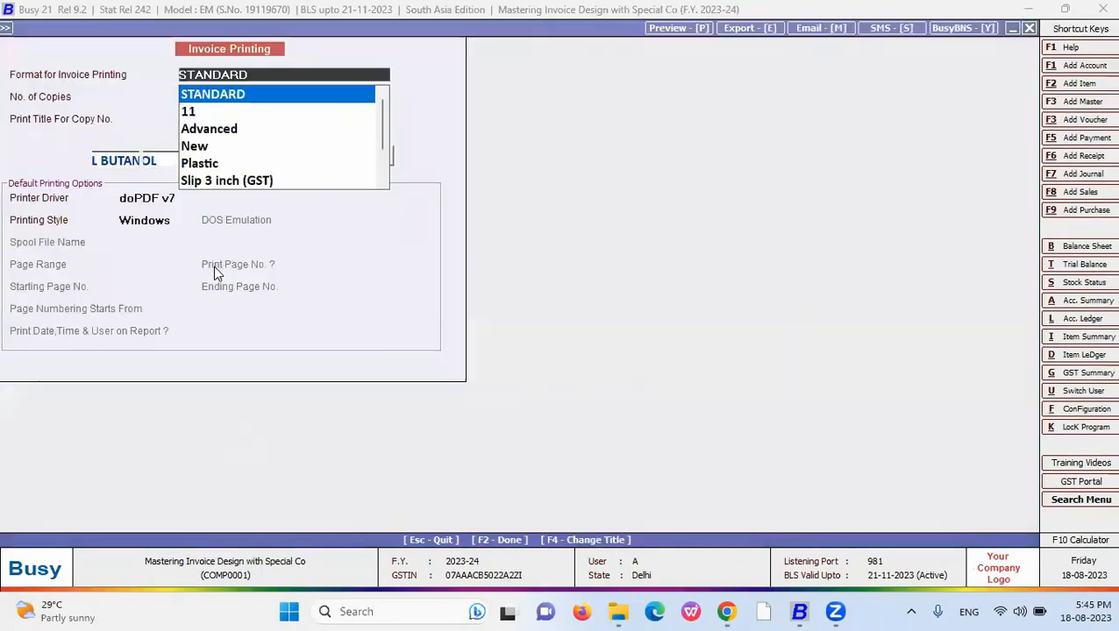
key("Down")
key("Down")
key("Down")
key("Return")
left_click(158, 156)
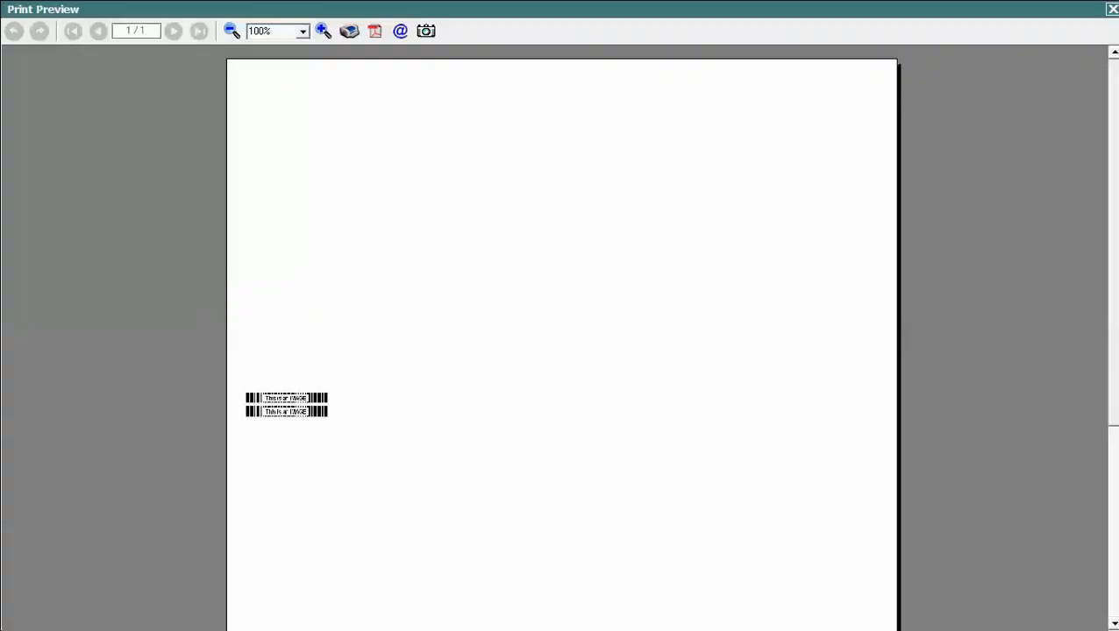
key("Escape")
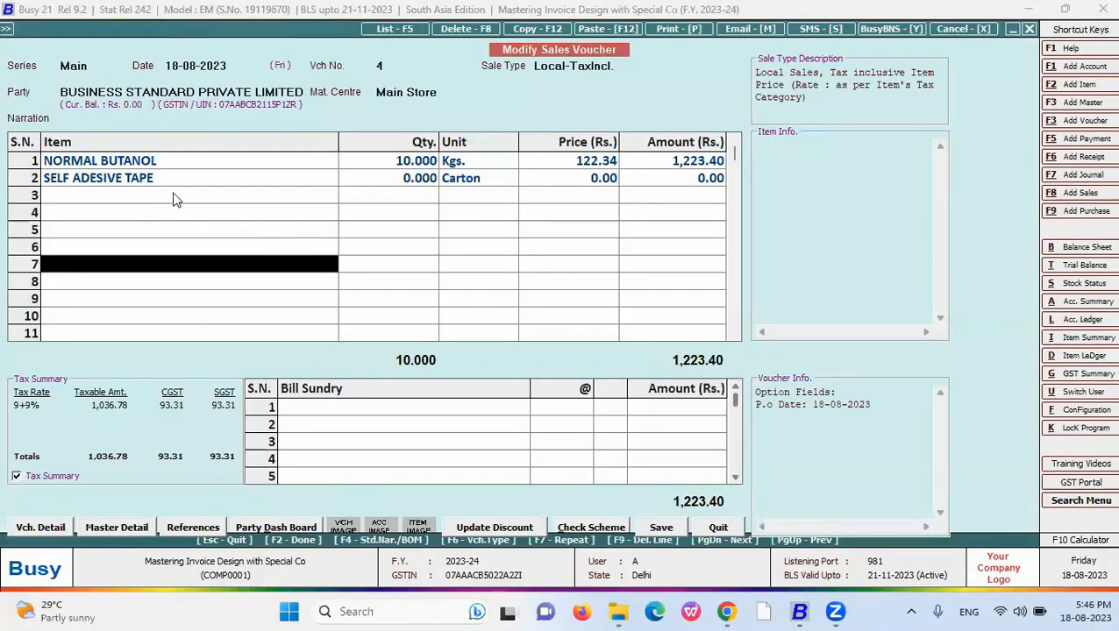
- Choose the New invoice format with Microsoft Print to PDF as the printer driver
left_click(675, 29)
key("Escape")
key("alt+p")
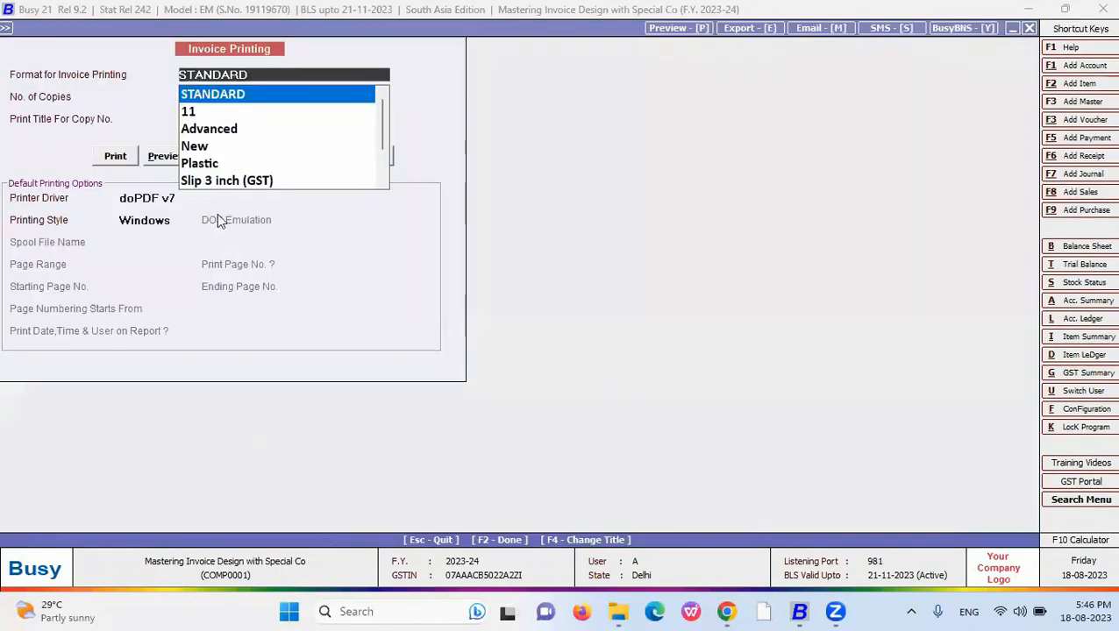
key("Down")
key("Down")
key("Down")
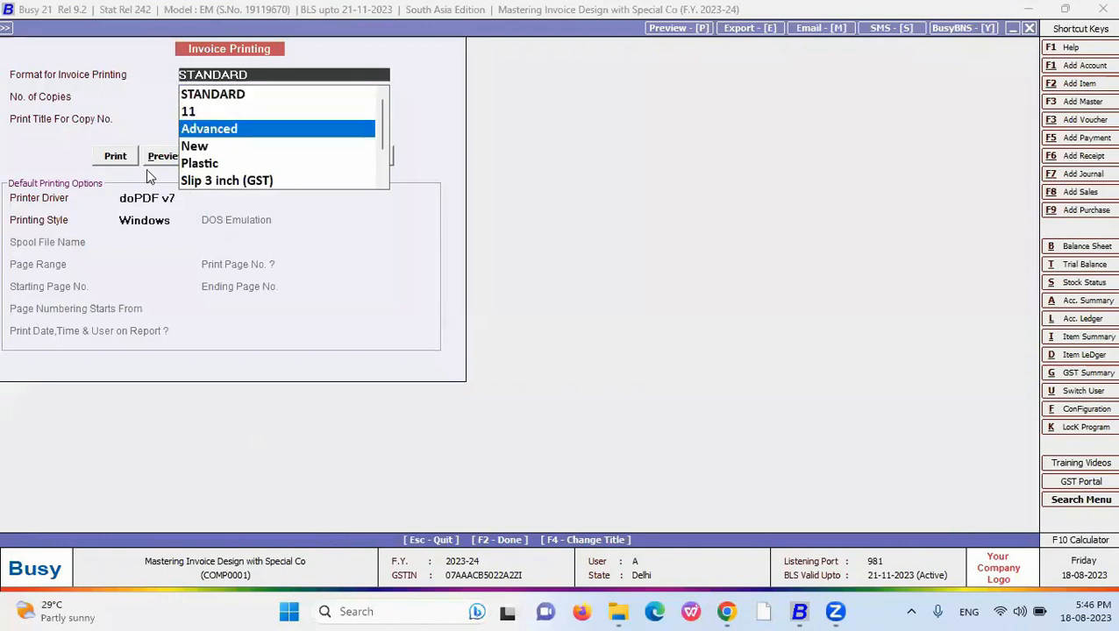
key("Return")
left_click(191, 197)
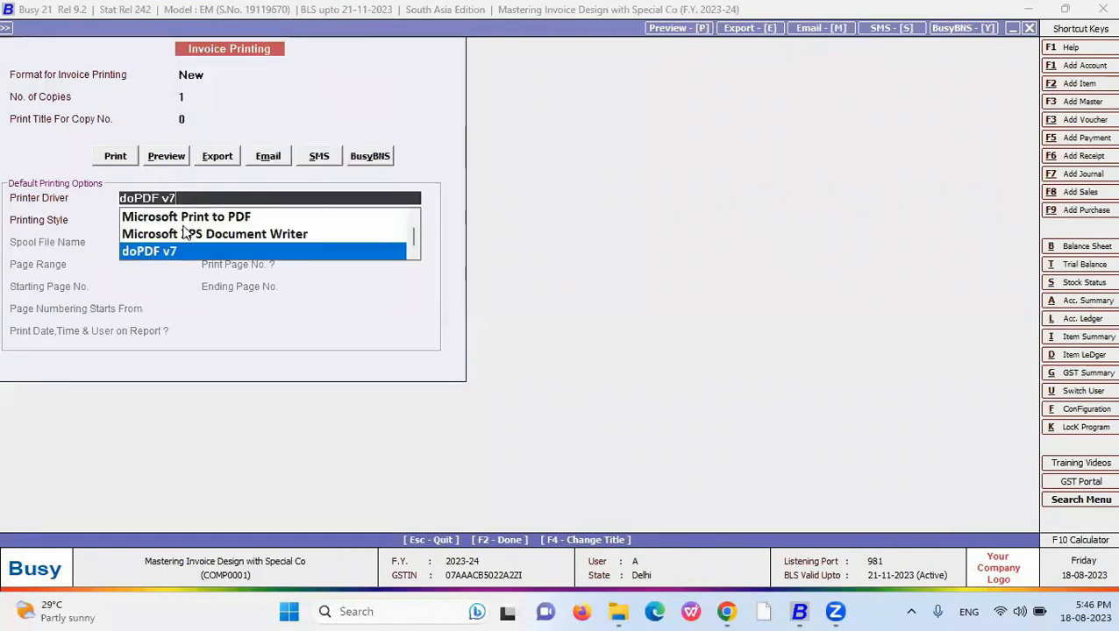
left_click(183, 219)
left_click(170, 198)
left_click(167, 219)
- Print the invoice to a PDF named 2WW on the Desktop, then show the desktop
left_click(127, 154)
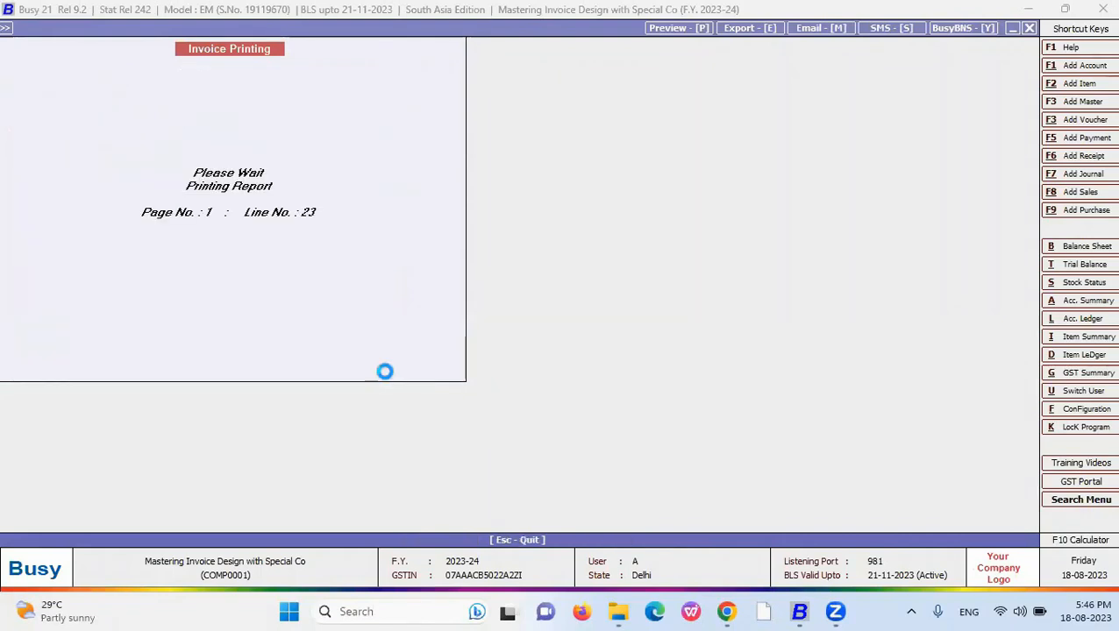
left_click(64, 238)
left_click(150, 329)
type("DWW")
left_click(407, 391)
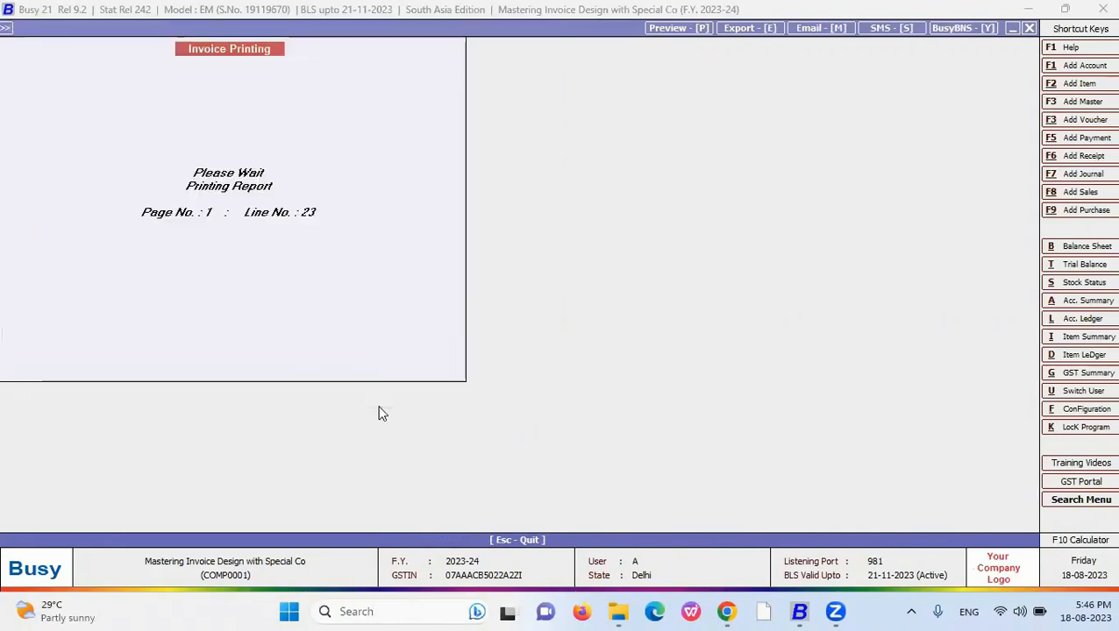
key("super+d")
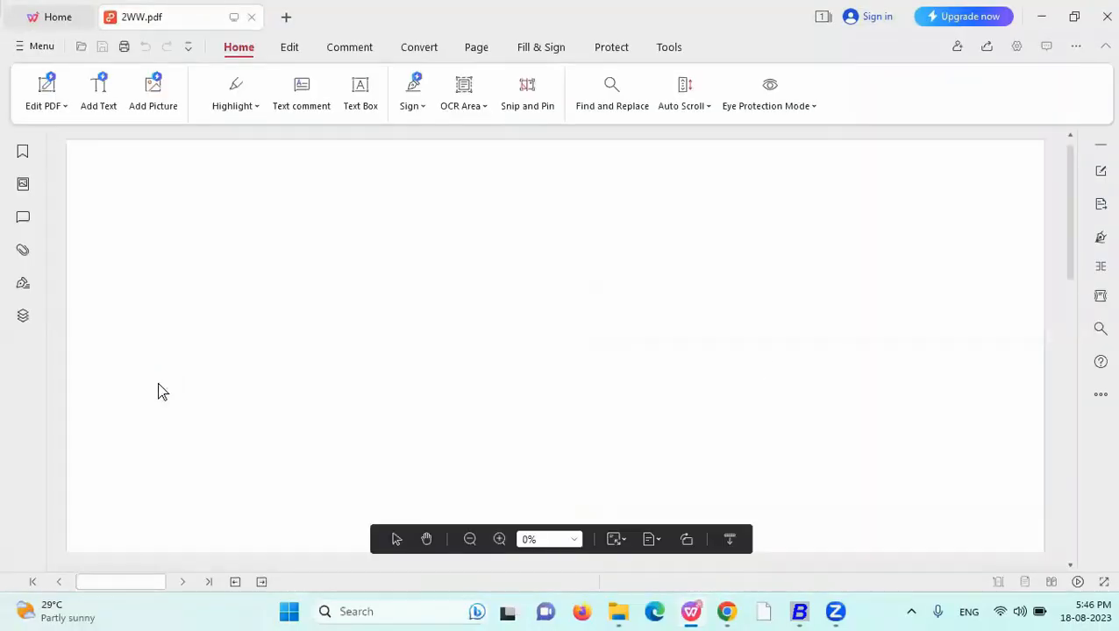
- Check the barcode caption text of the items in 2WW.pdf
left_click_drag(1078, 195, 1081, 257)
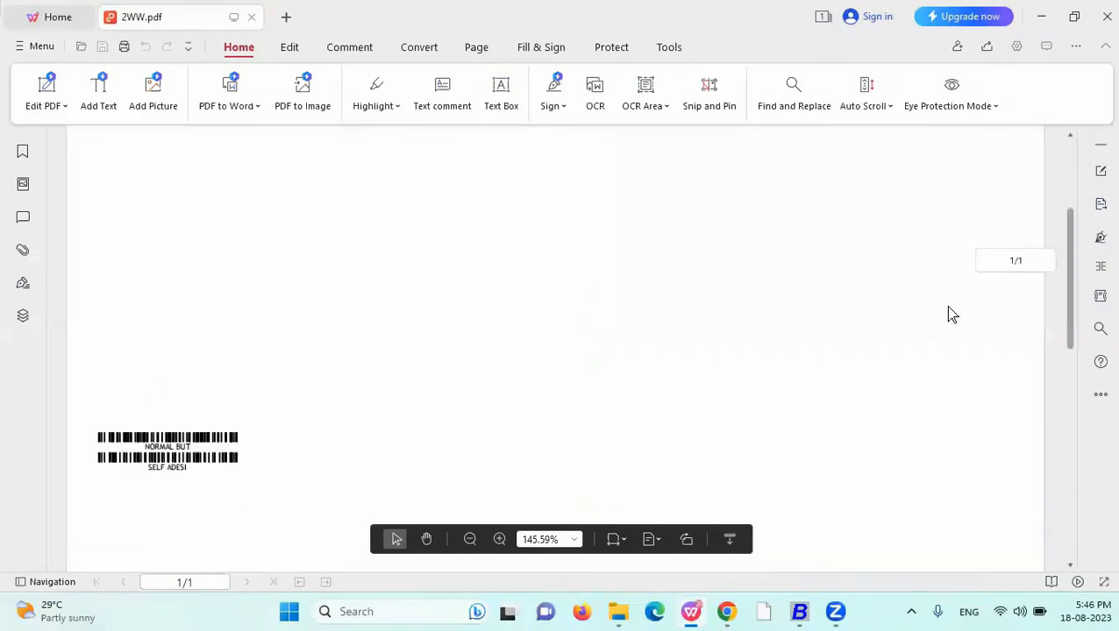
left_click_drag(143, 446, 146, 472)
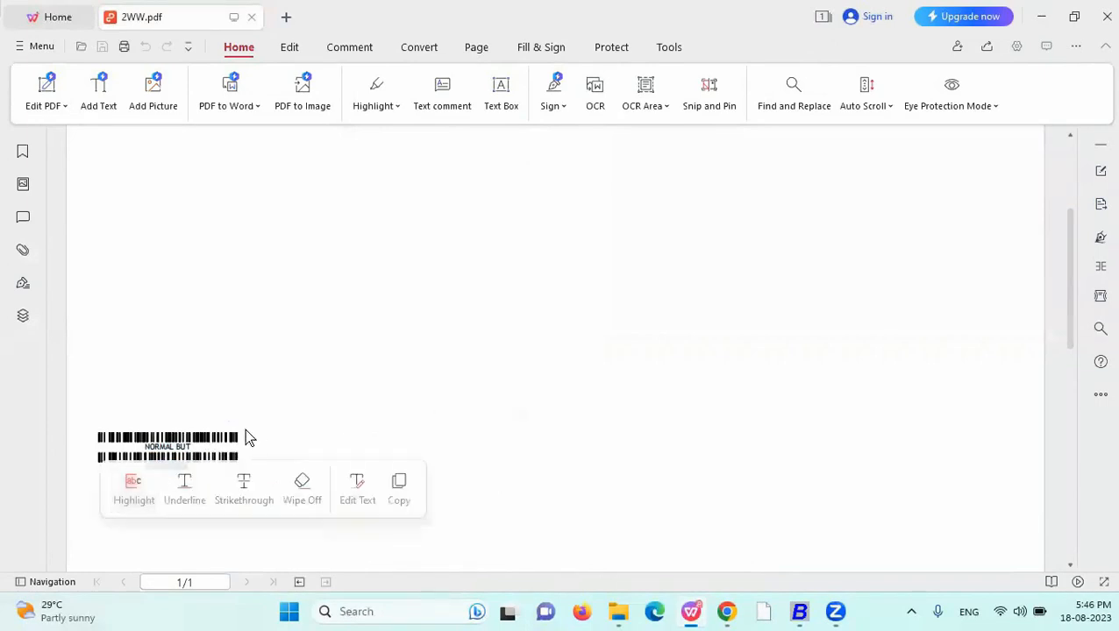
left_click(245, 435)
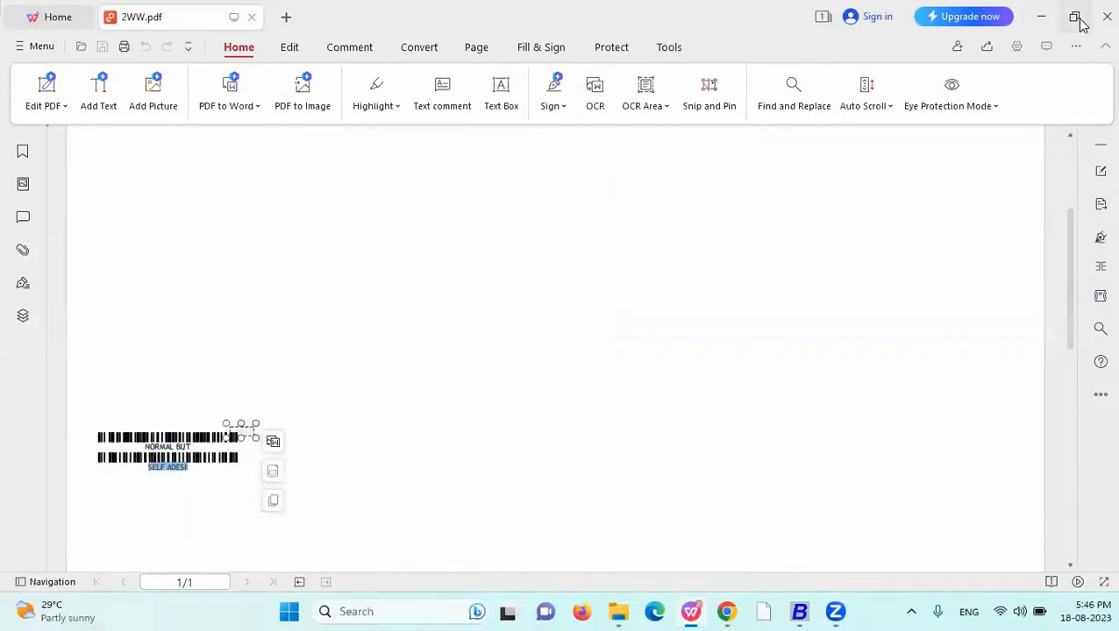
- Minimise the PDF viewer, view the Data Manipulation Fields slide, and return to Busy
left_click(1040, 16)
left_click(726, 612)
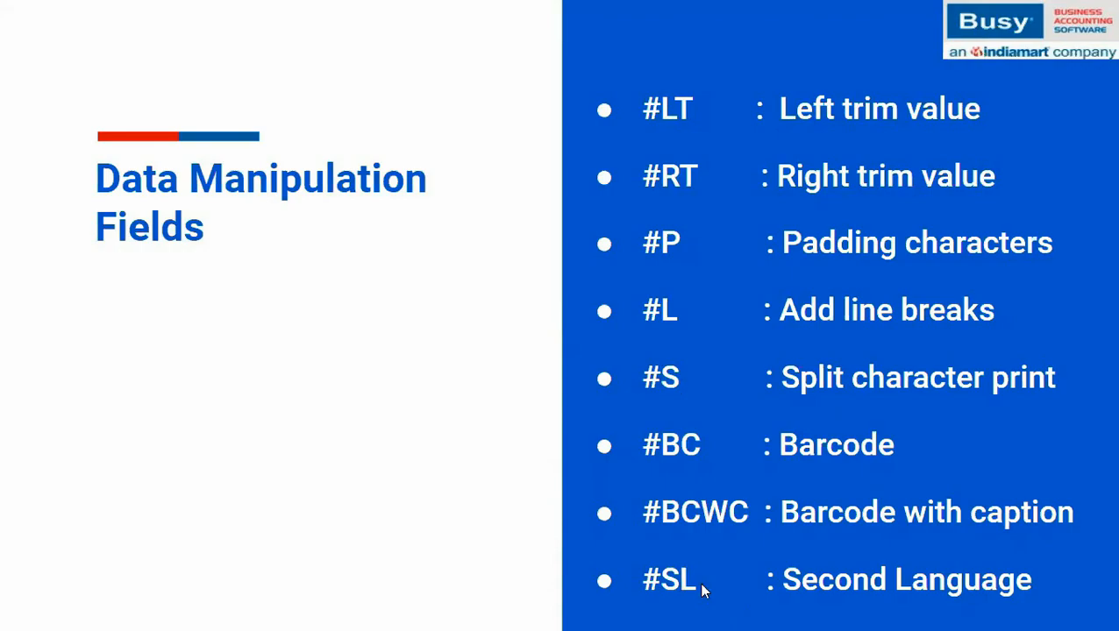
key("Escape")
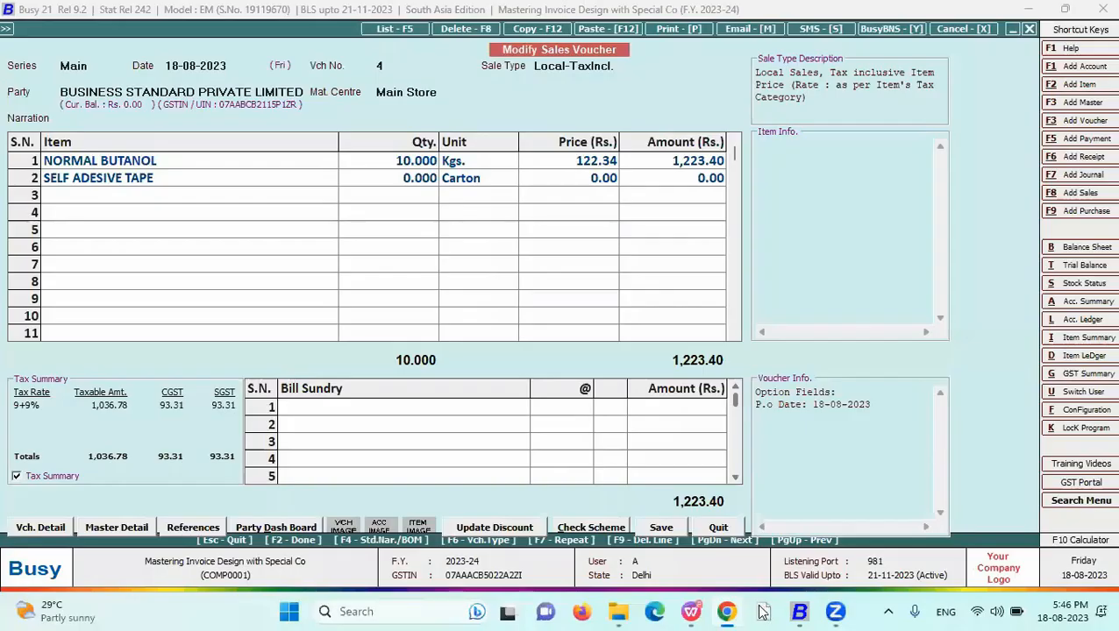
- Switch to the Kannada sample company and start adding a new account master
mouse_move(799, 611)
left_click(741, 545)
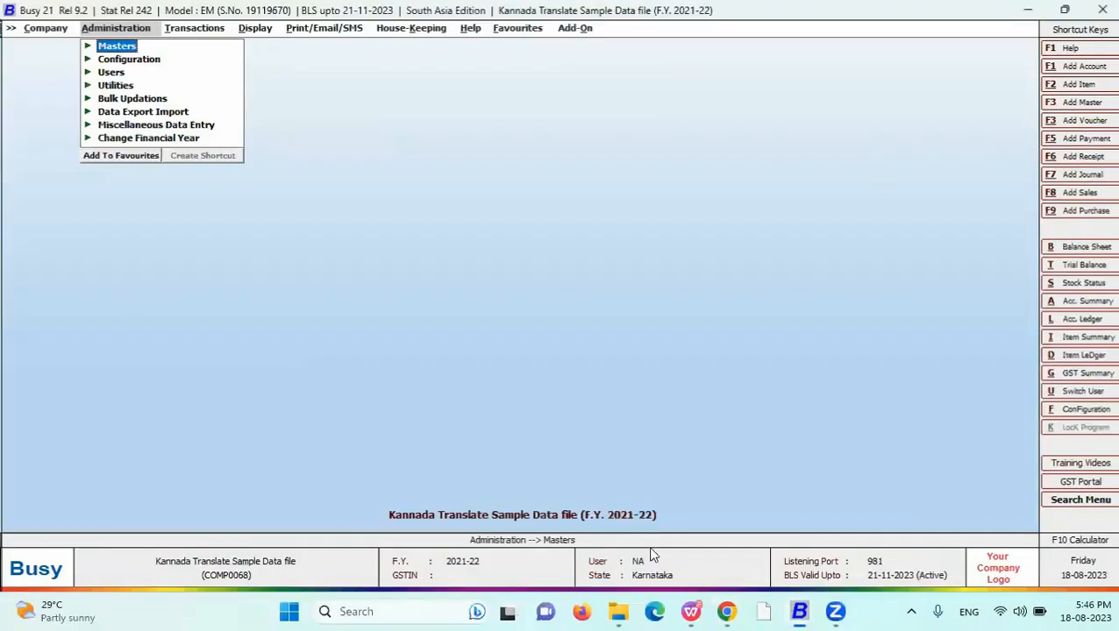
key("Right")
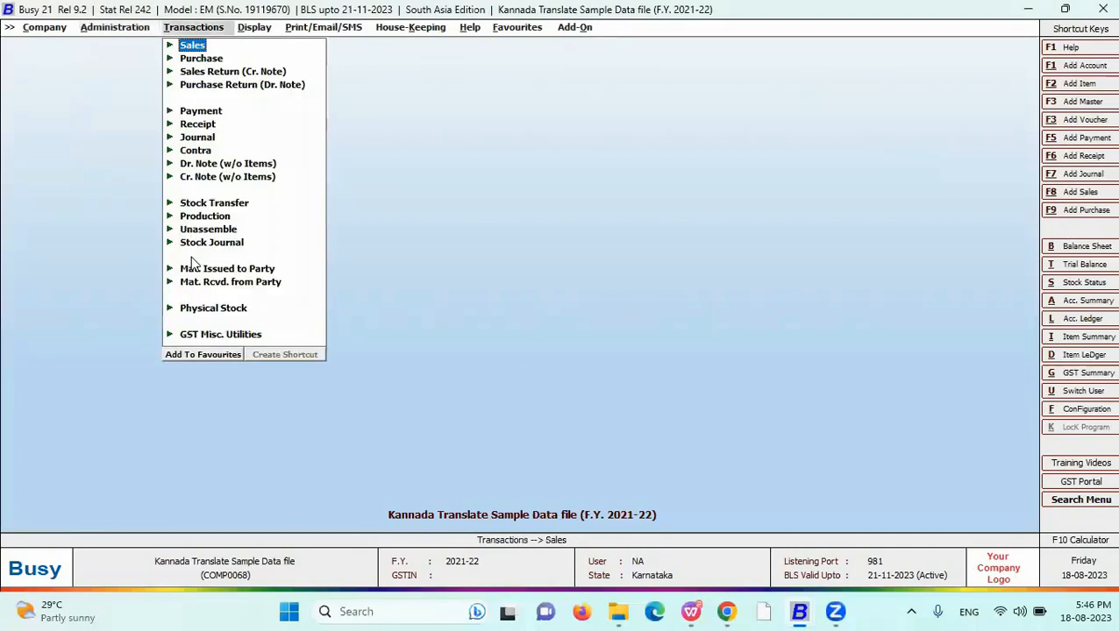
key("Left")
key("Right")
key("Right")
key("Return")
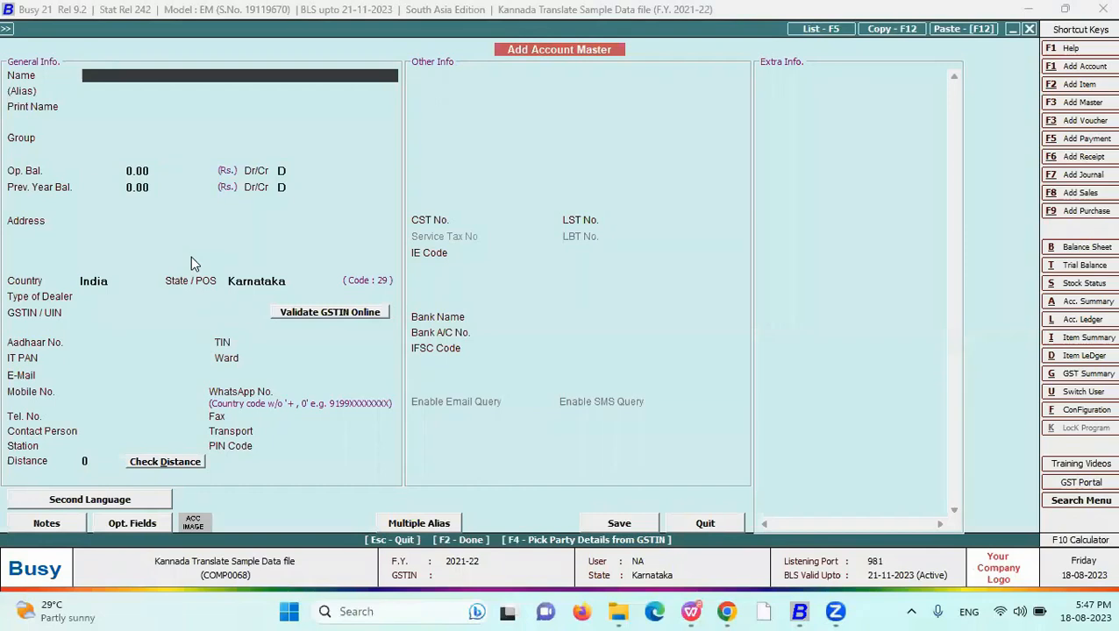
- Name the account RAMESHWAR MARKETING in group Sundry Debtors and open its second-language details
type("RAMESHWAR MARKETING")
key("Return")
key("Return")
type("SUN")
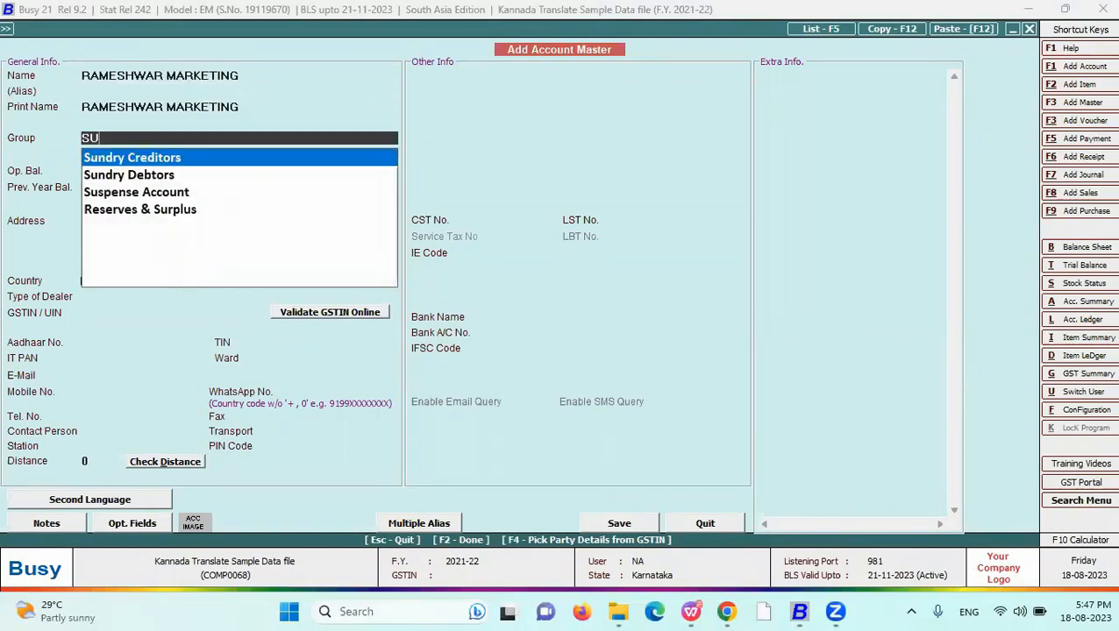
key("Return")
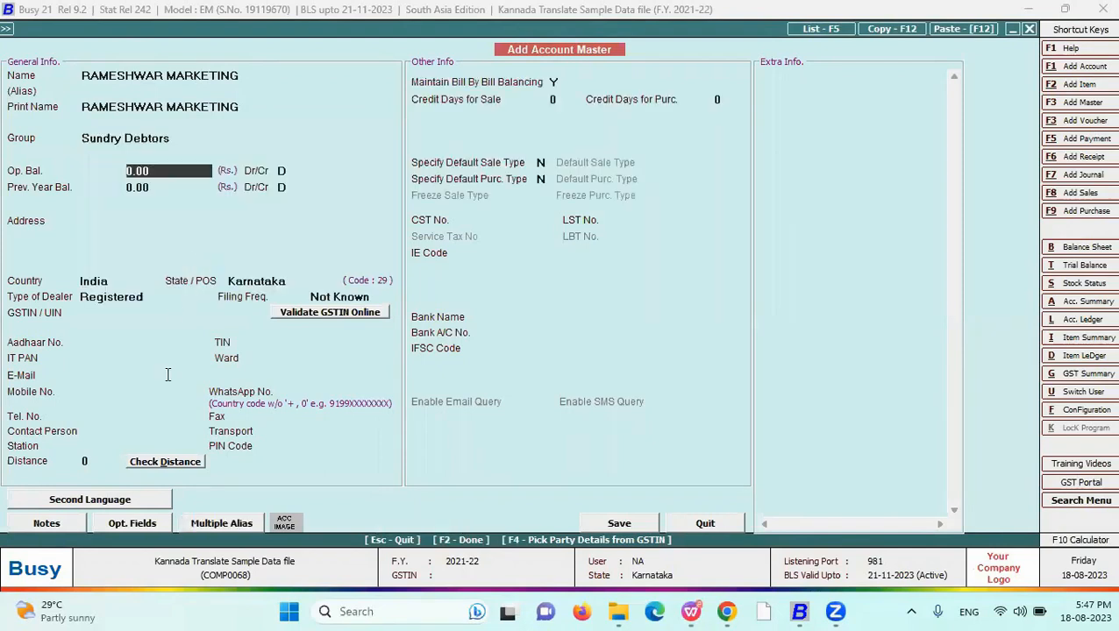
left_click(145, 498)
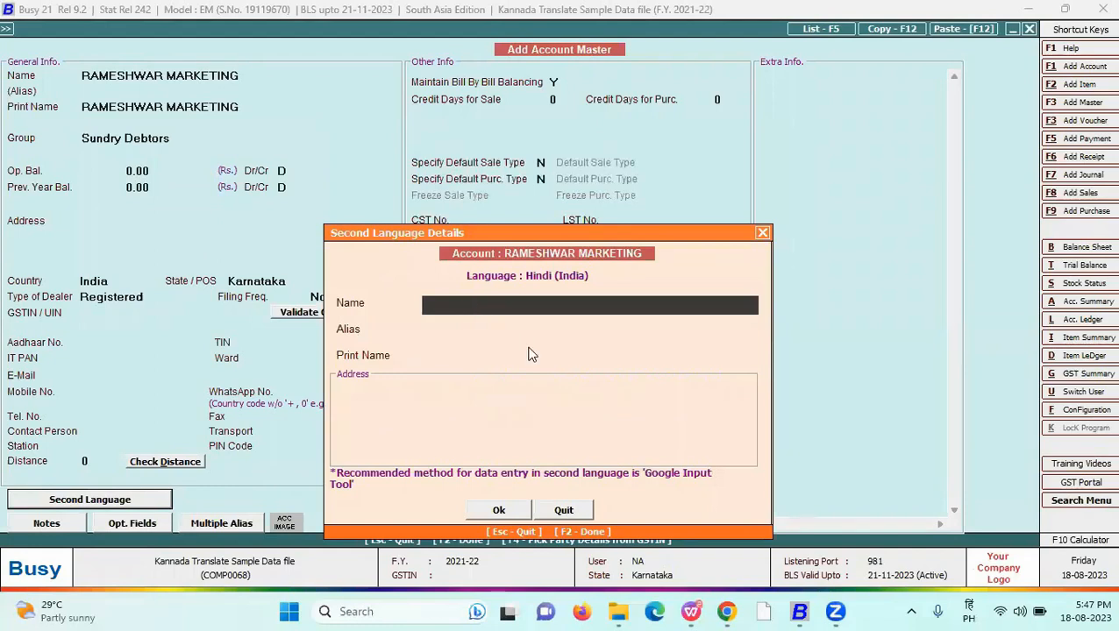
- Enter the account's Hindi name in Devanagari, then save it despite the missing GSTIN
type("MA")
type("HESHWAR ")
type("MARKETIING")
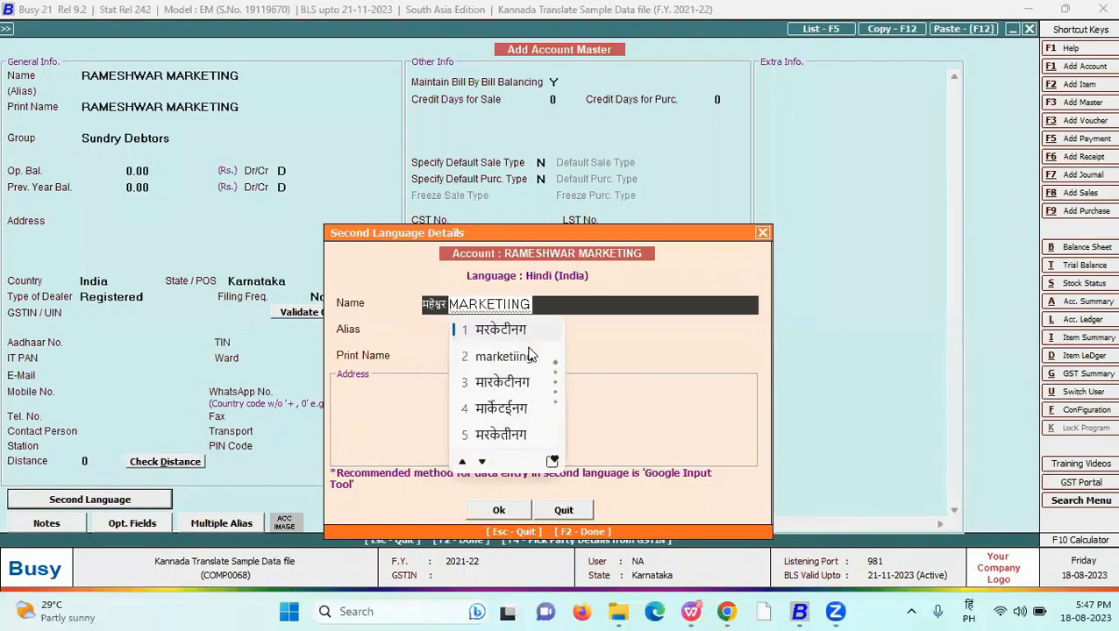
key("space")
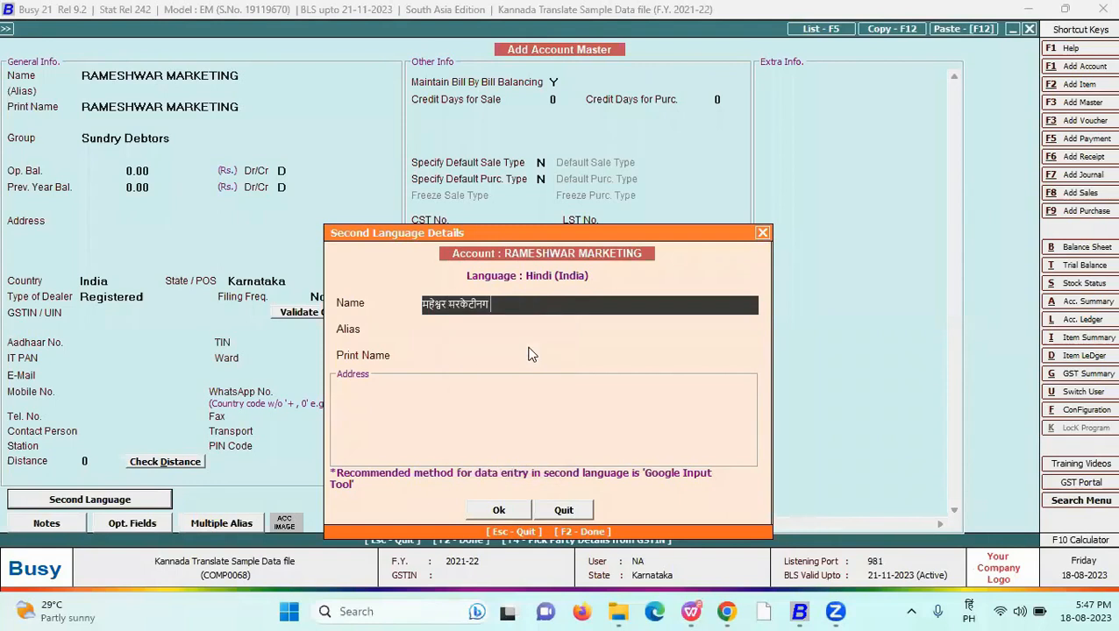
left_click_drag(491, 303, 389, 303)
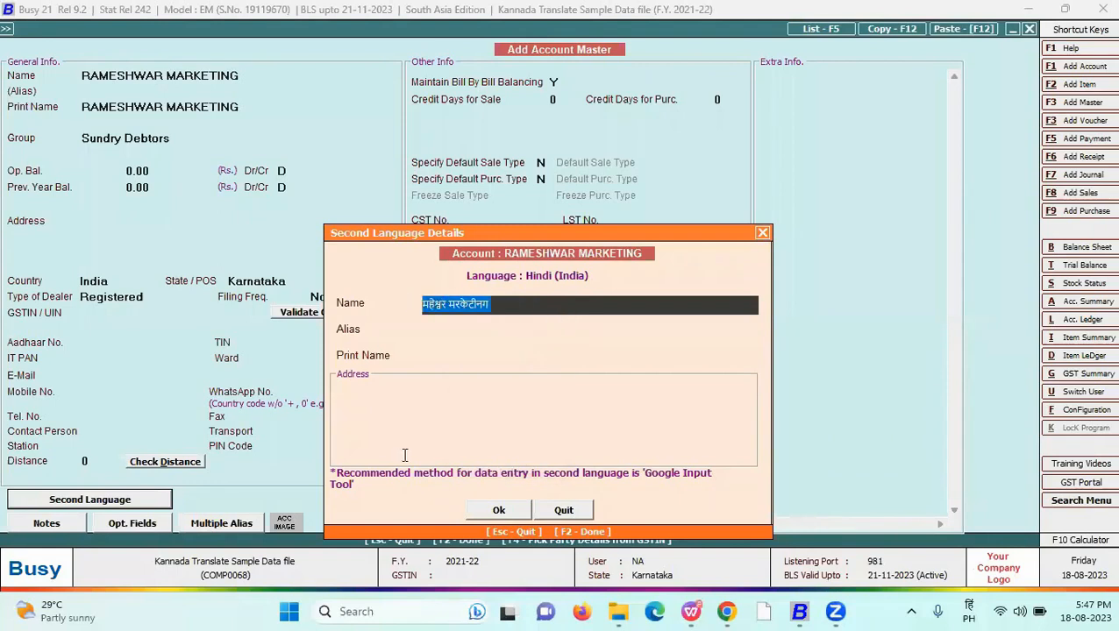
left_click(512, 509)
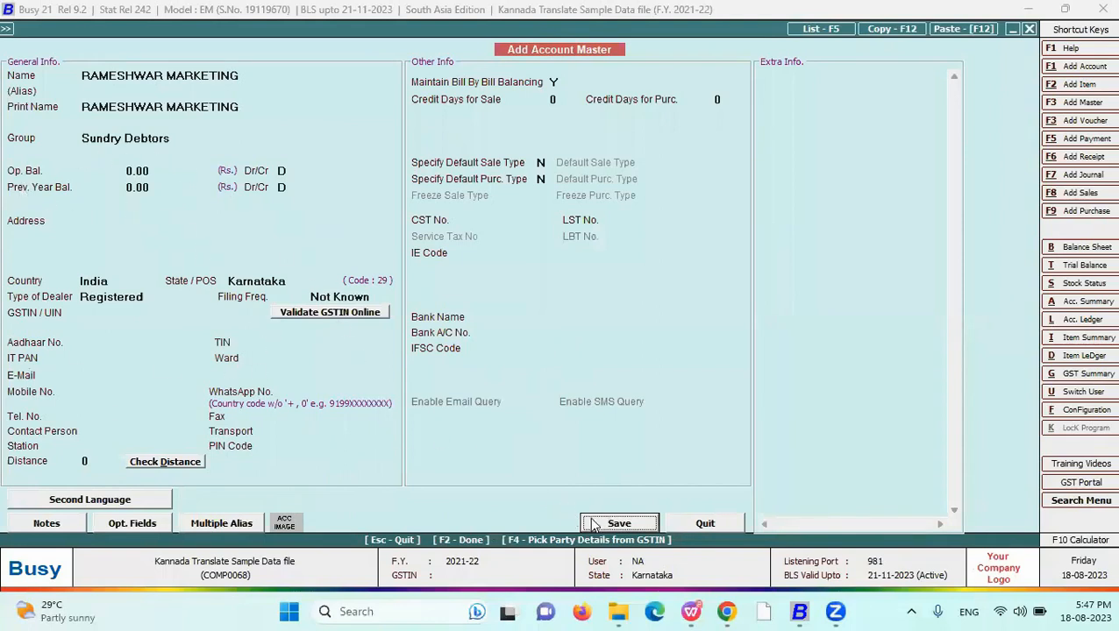
left_click(620, 525)
left_click(601, 342)
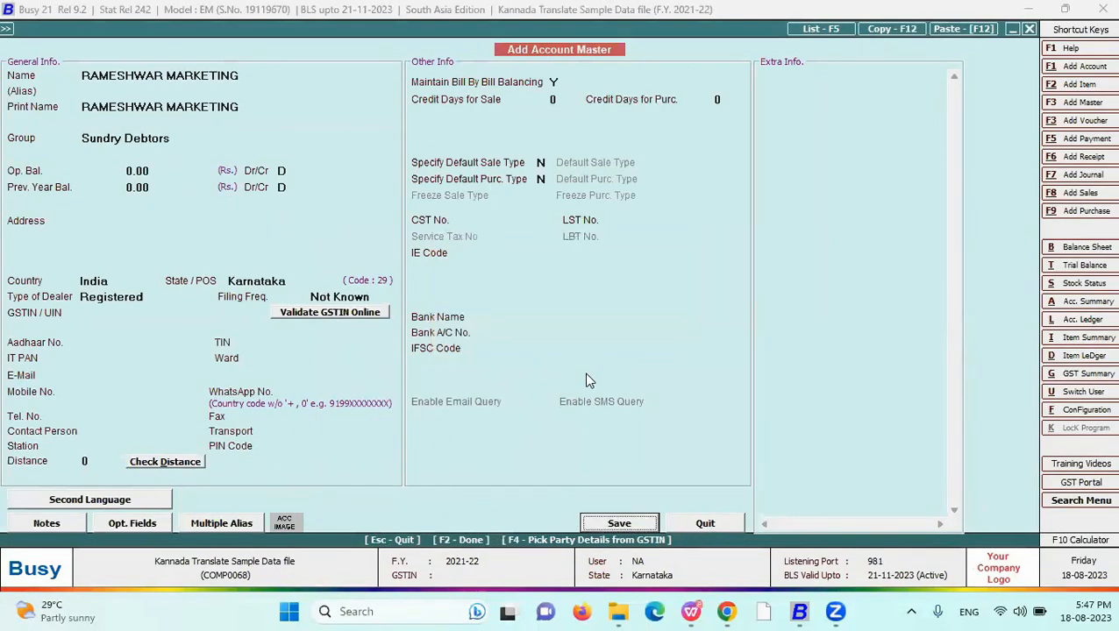
- Reopen sales voucher 1/2021-22 for modification and move to item row 4
key("Escape")
key("Escape")
key("Right")
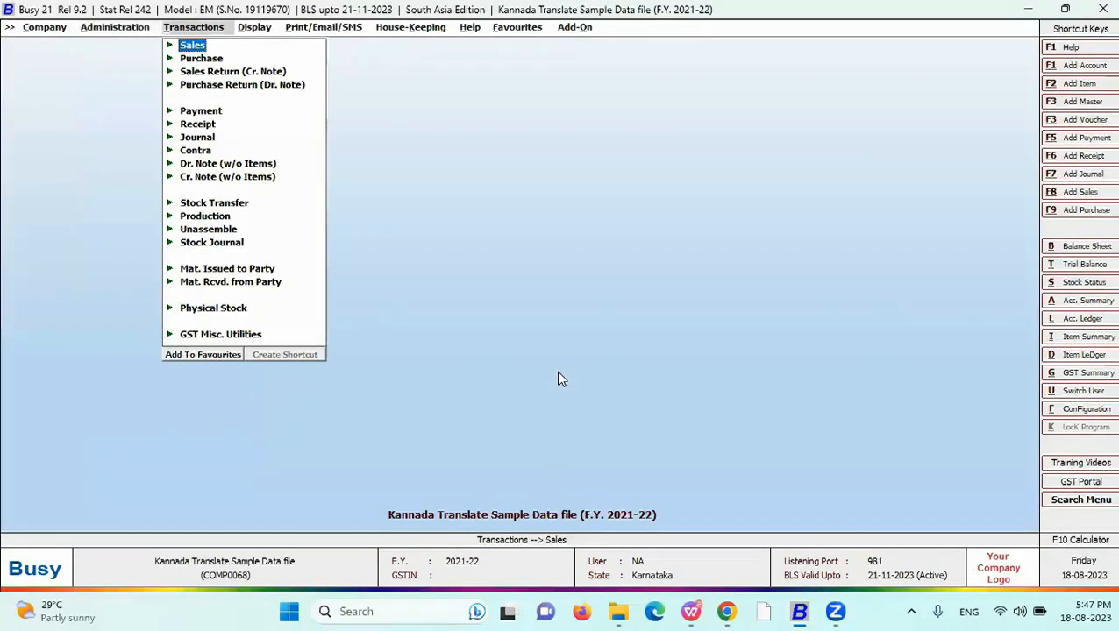
key("Left")
key("Right")
key("Right")
key("Down")
key("Return")
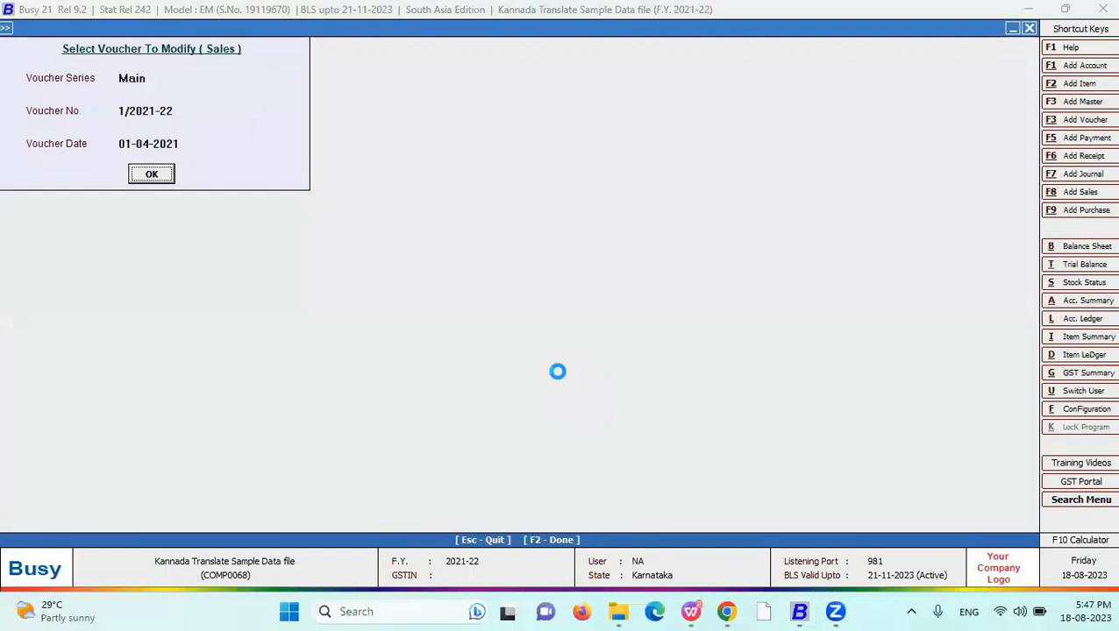
key("Return")
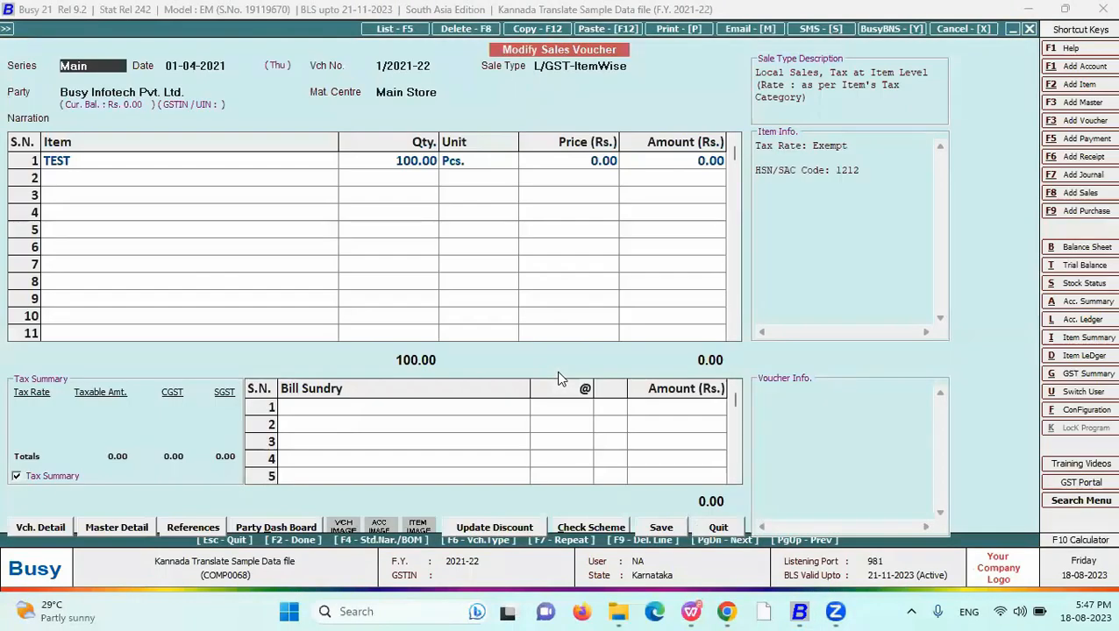
left_click(419, 282)
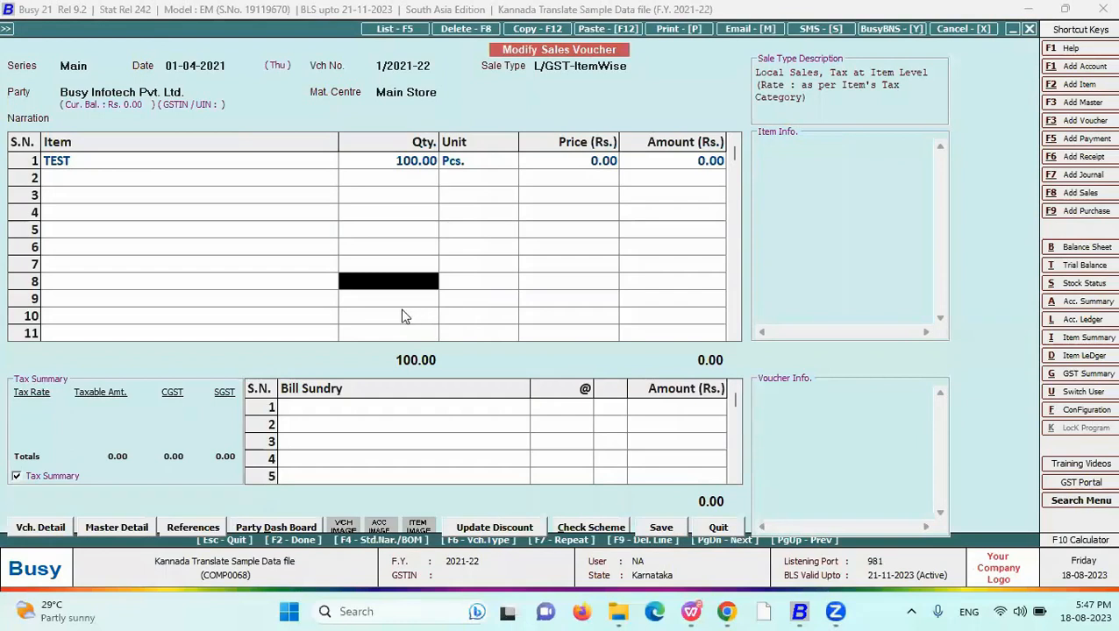
left_click(216, 214)
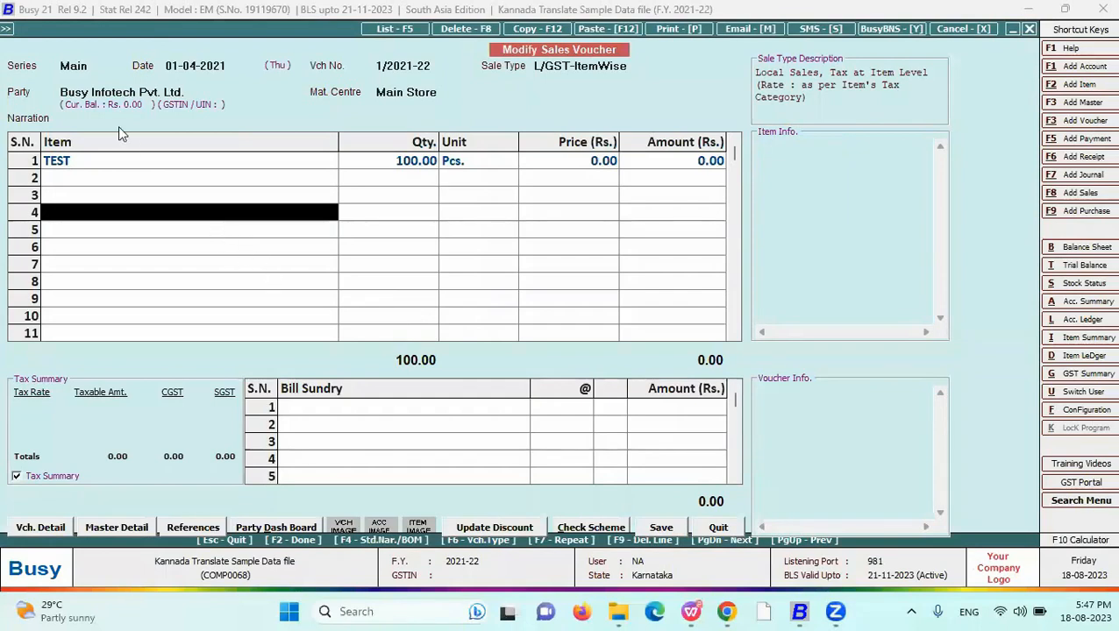
- Open the advanced Invoice / Document Printing configuration and expand the Sales Invoice formats
left_click(7, 28)
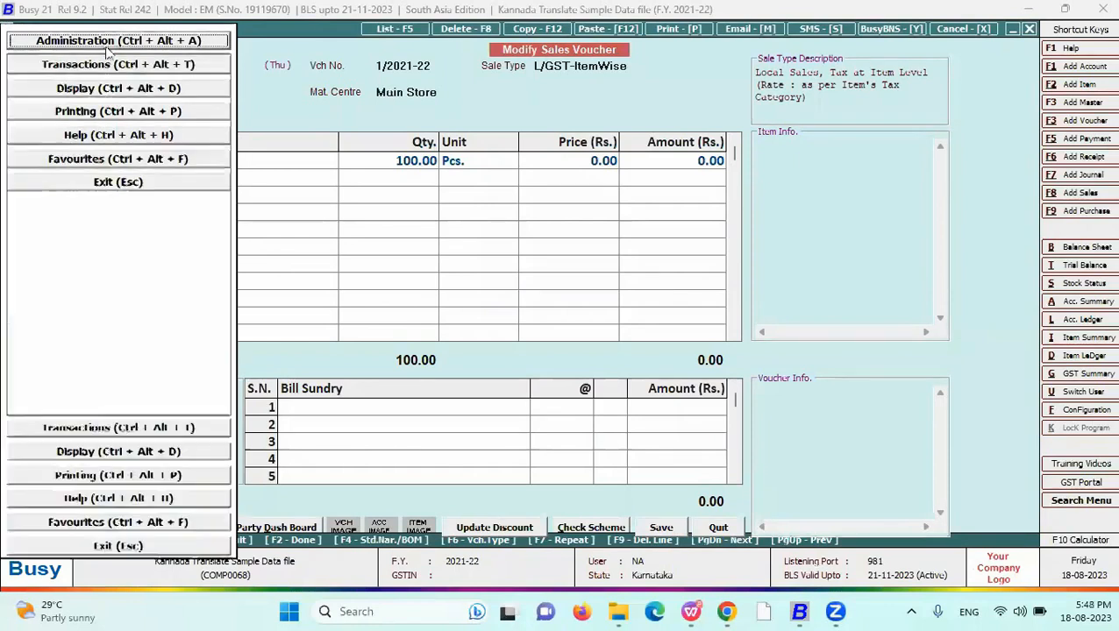
key("Escape")
key("Escape")
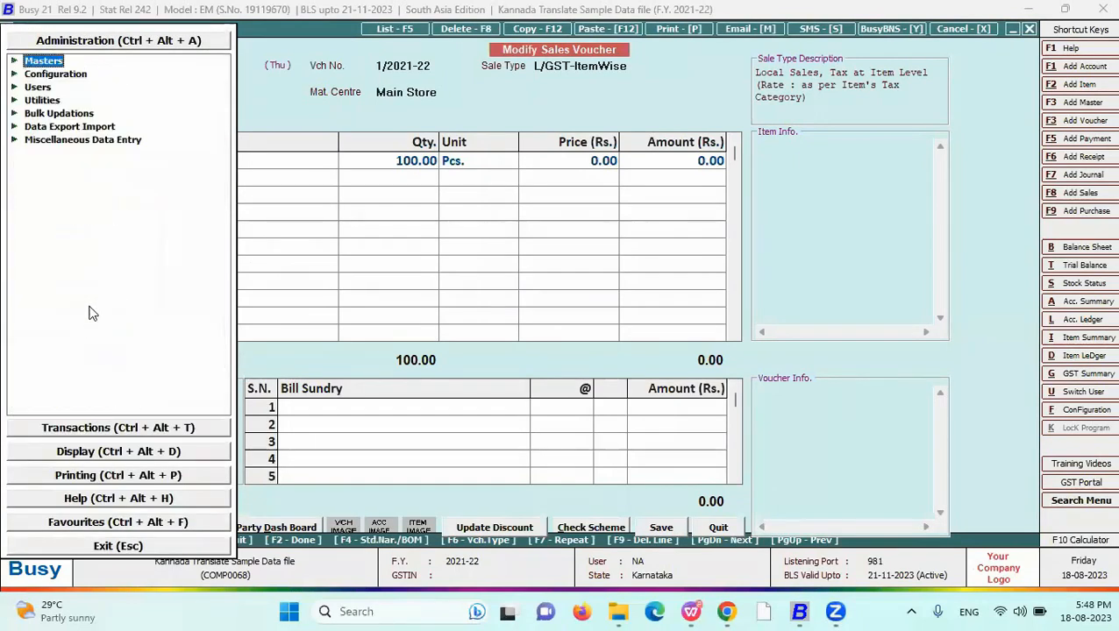
left_click(74, 75)
left_click(108, 205)
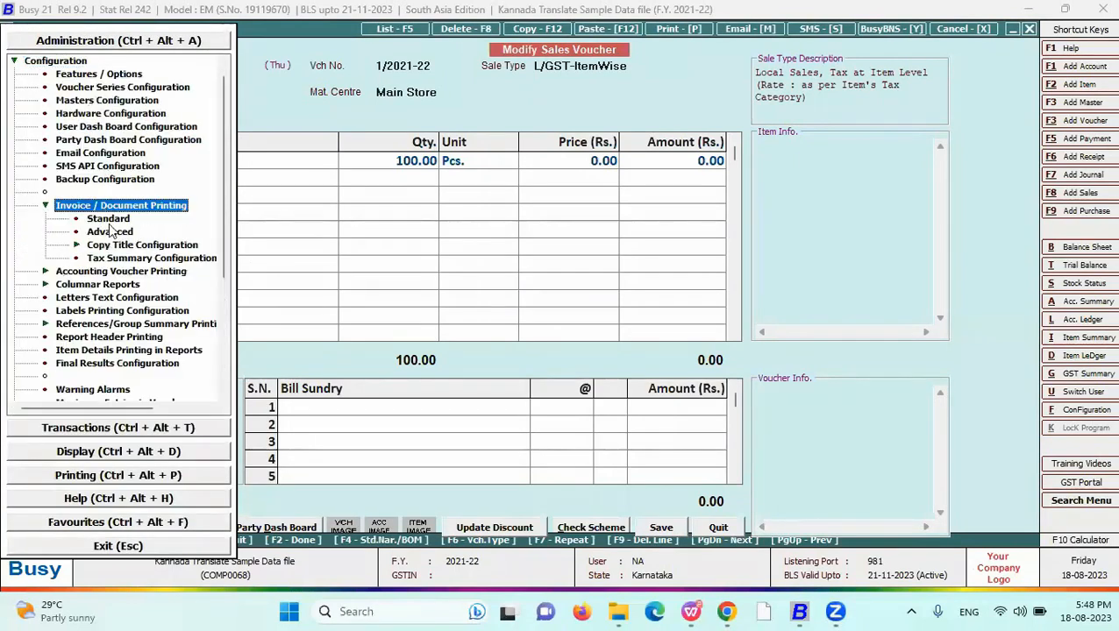
left_click(112, 232)
left_click(40, 102)
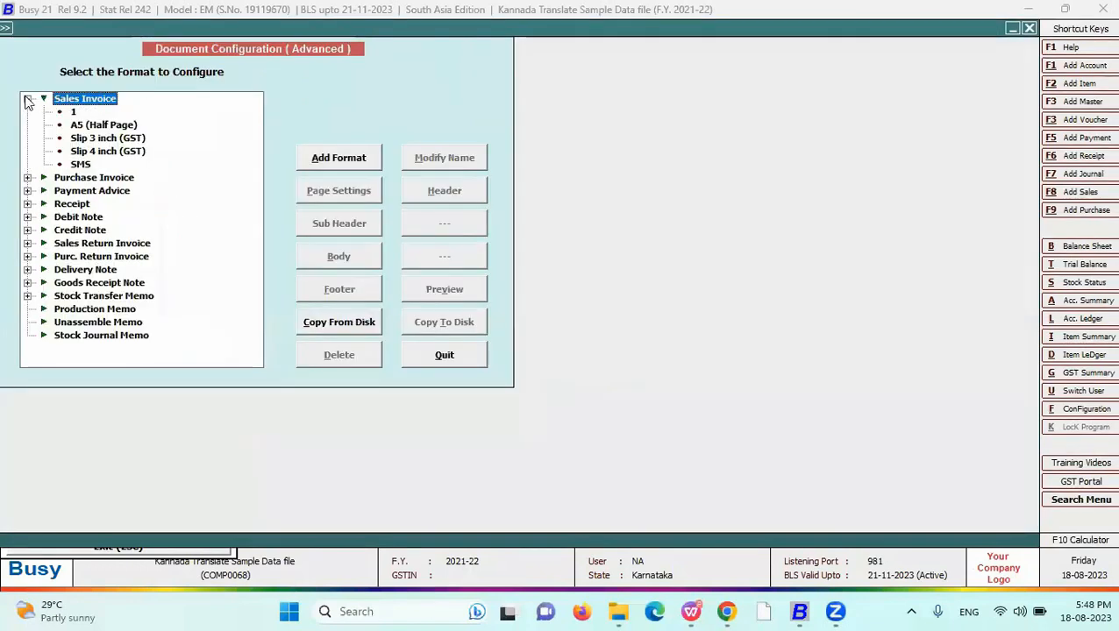
- Add a new Sales Invoice format named 11
left_click(75, 112)
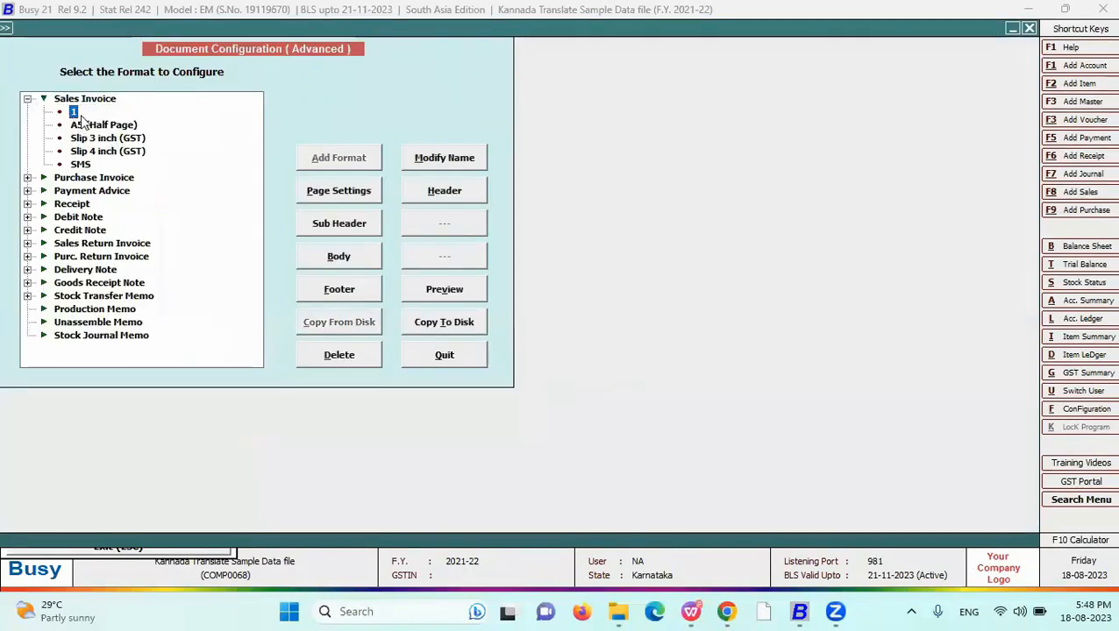
left_click(326, 158)
type("1")
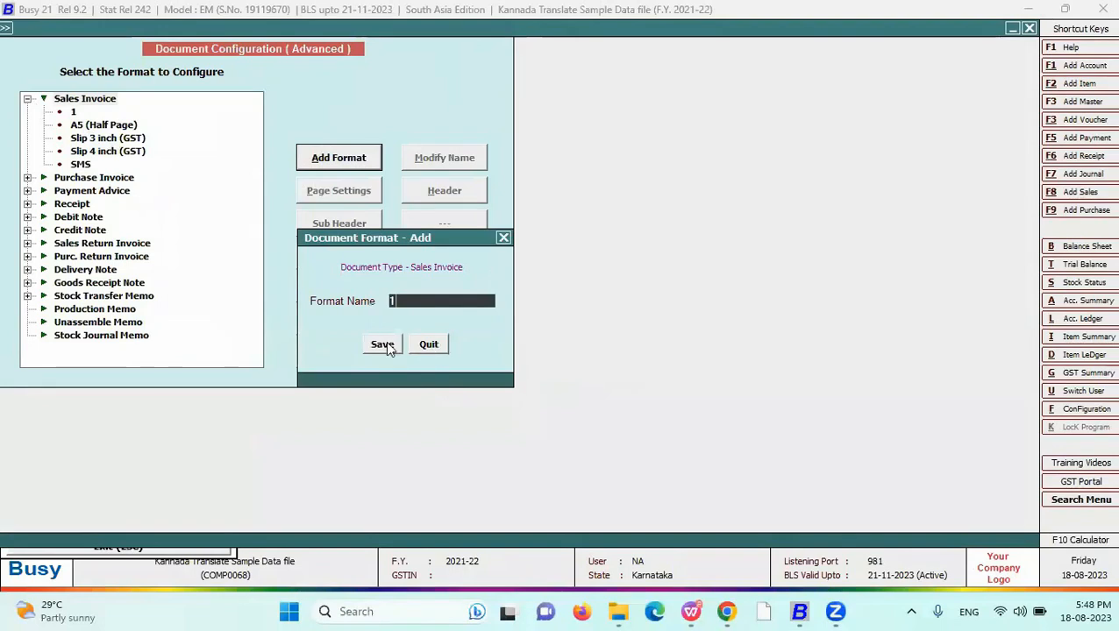
left_click(377, 341)
left_click(658, 336)
left_click(380, 344)
left_click(77, 178)
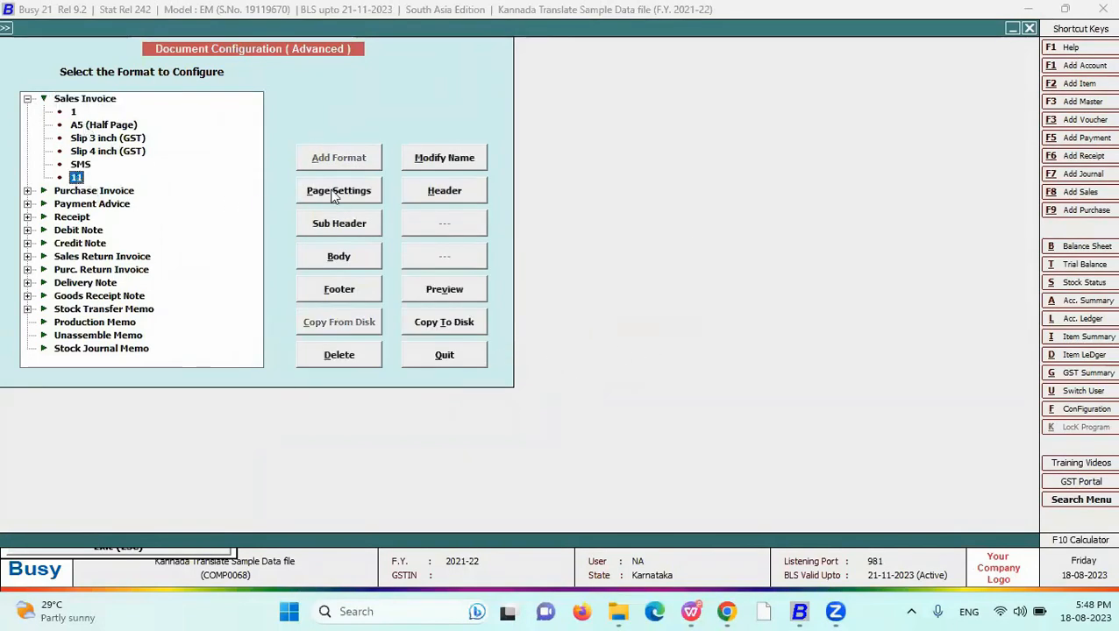
- Clear the COMPANY_NAME line from format 11's header layout
left_click(434, 191)
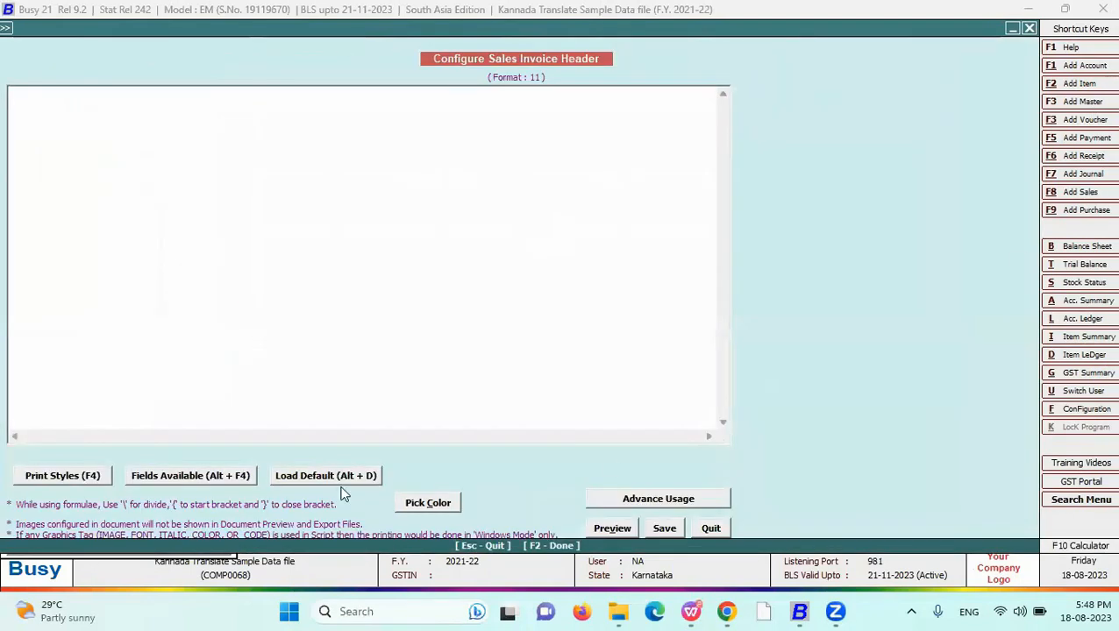
left_click(239, 480)
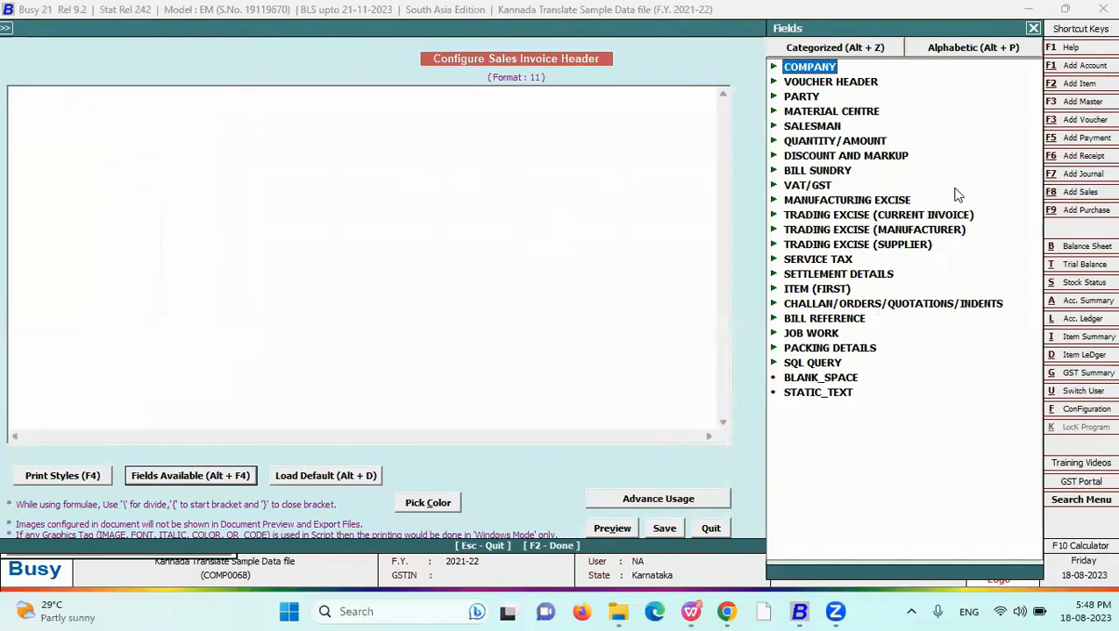
key("Right")
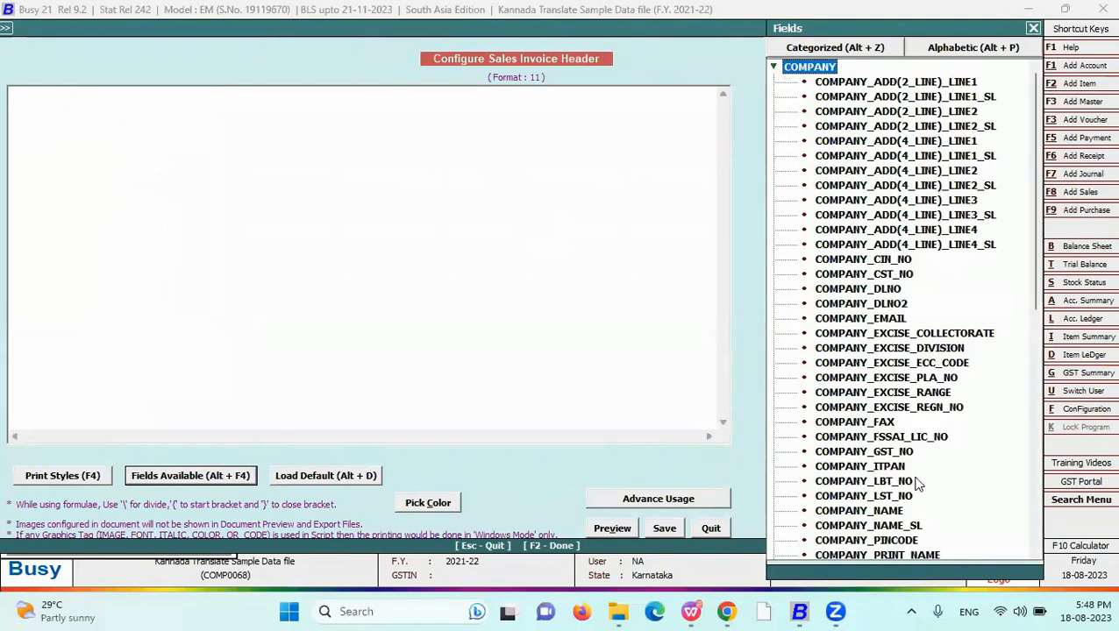
left_click(903, 511)
key("Return")
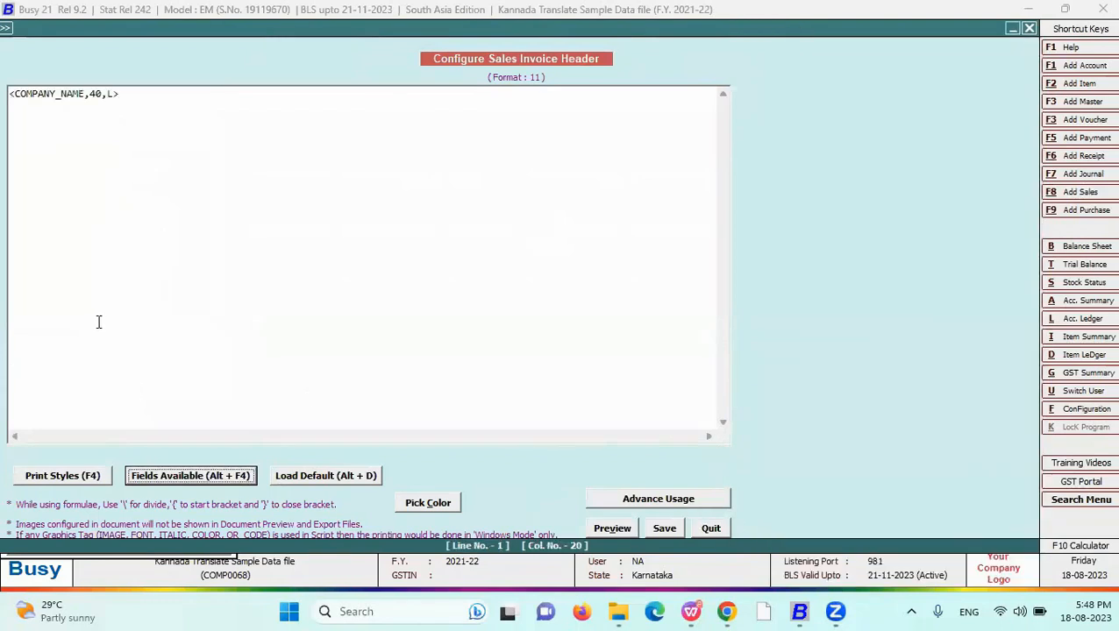
left_click_drag(131, 94, 8, 85)
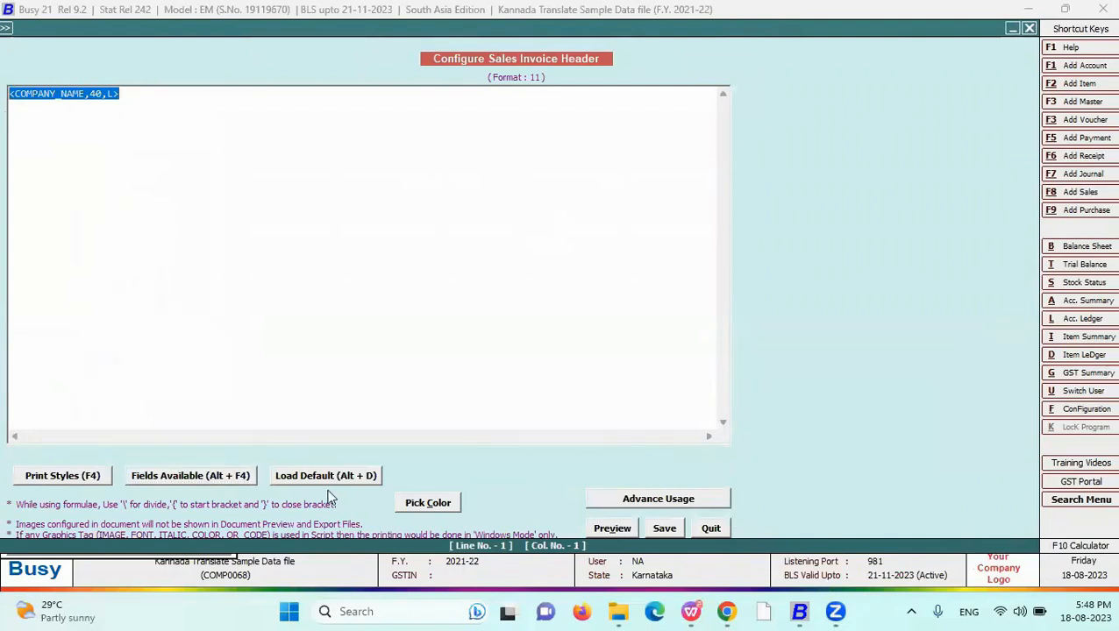
key("Delete")
- Insert PARTY_NAME_SL into the header, change its alignment from L to C, and save
left_click(211, 480)
double_click(813, 70)
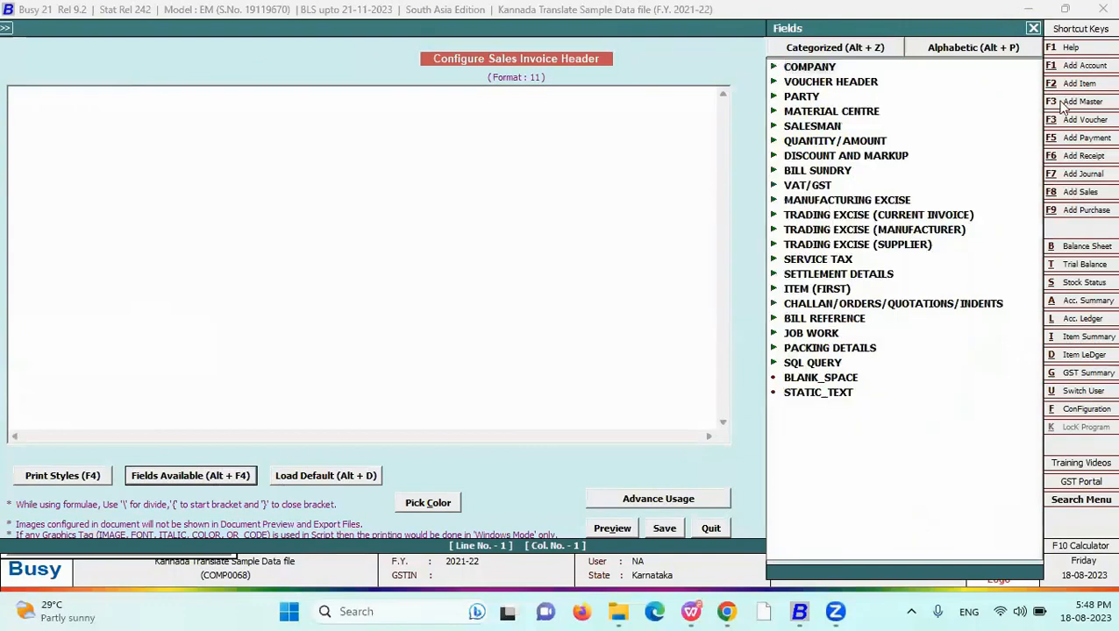
double_click(801, 96)
scroll(877, 364, "down", 7)
scroll(877, 364, "down", 6)
scroll(851, 259, "up", 4)
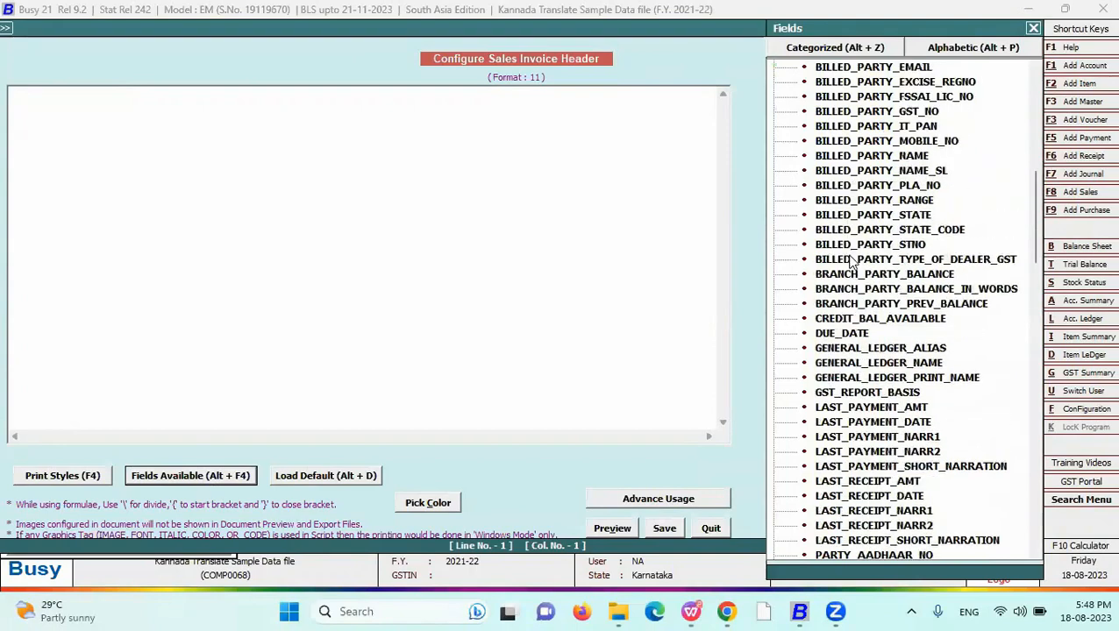
scroll(850, 259, "down", 10)
scroll(876, 487, "down", 3)
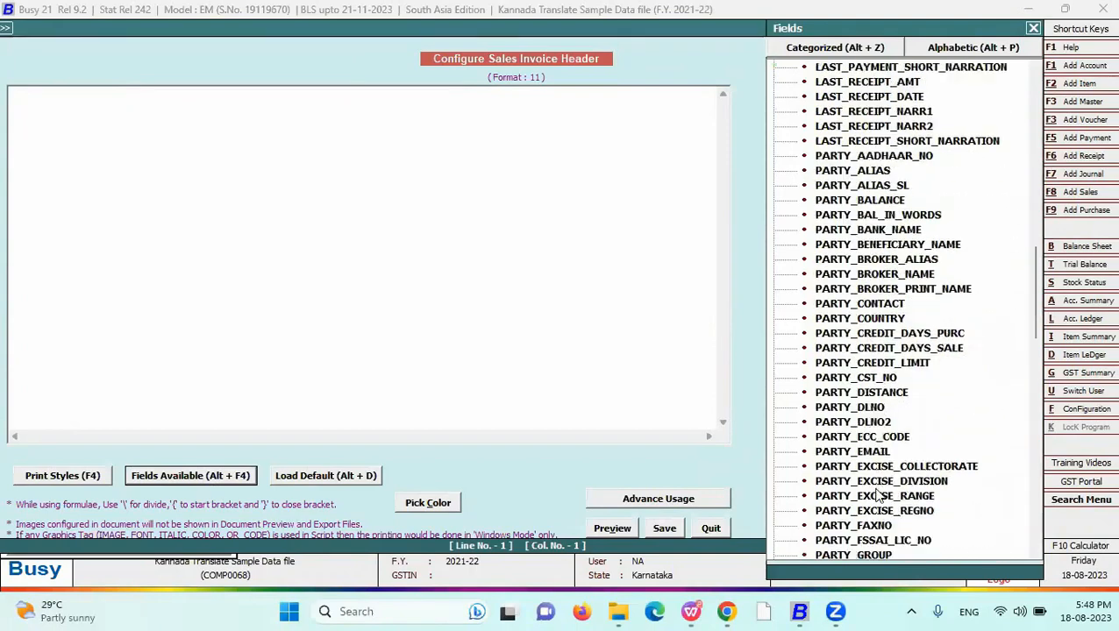
scroll(877, 499, "down", 2)
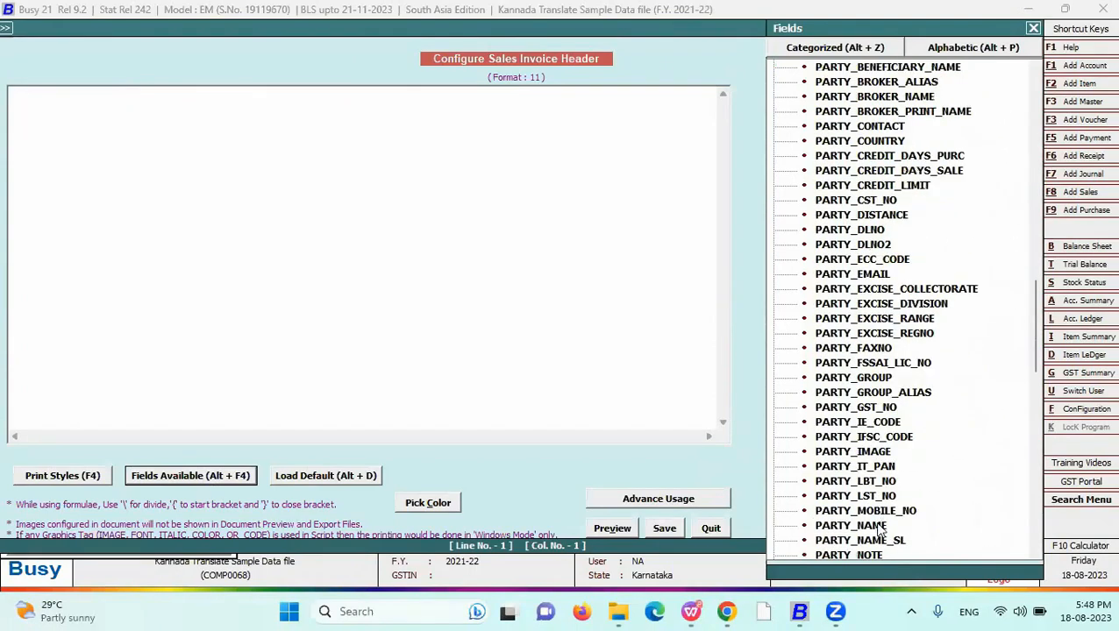
left_click(880, 526)
key("Down")
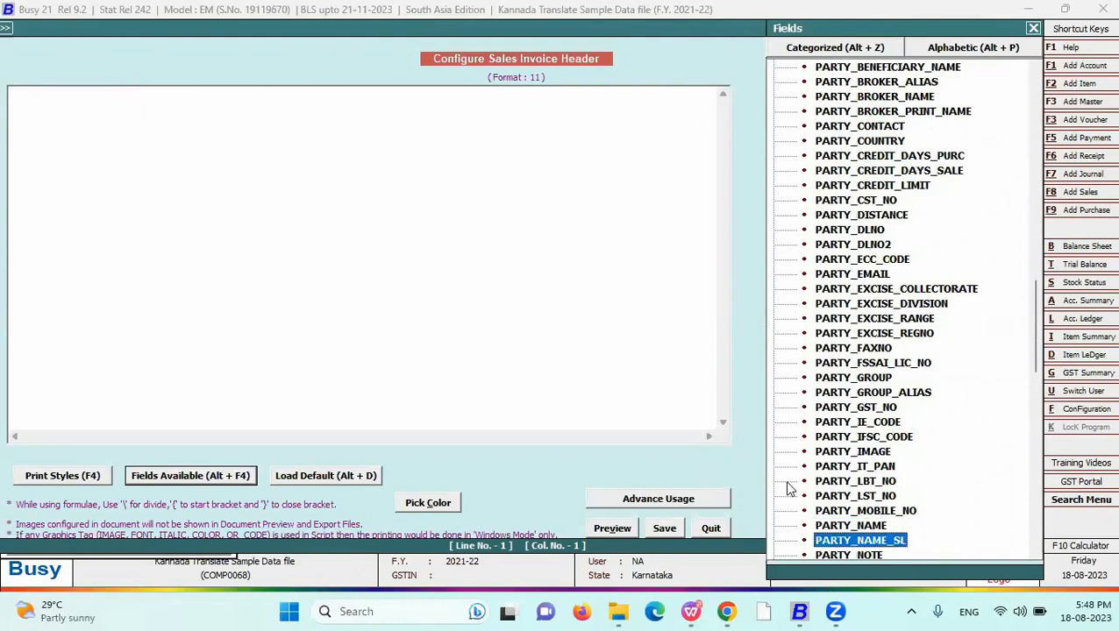
key("Return")
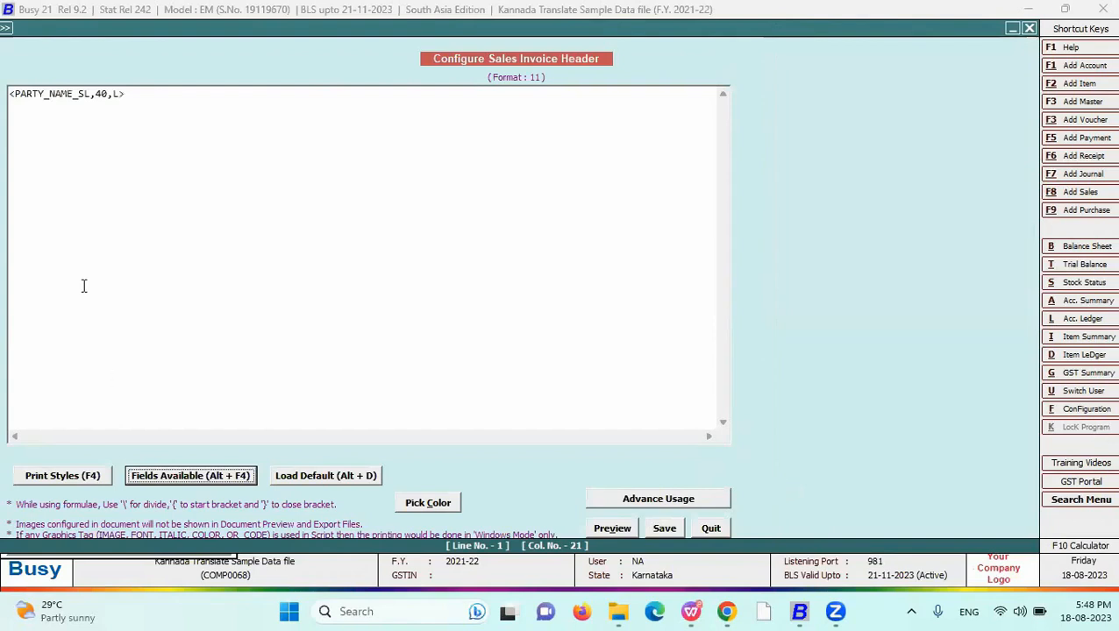
double_click(119, 95)
type("C")
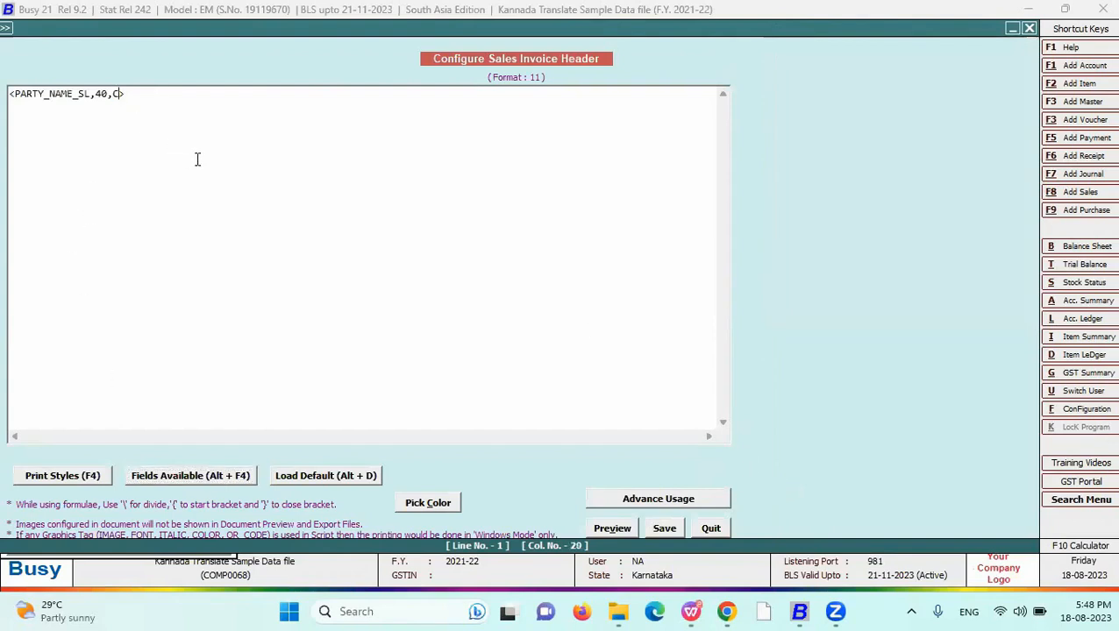
left_click(663, 528)
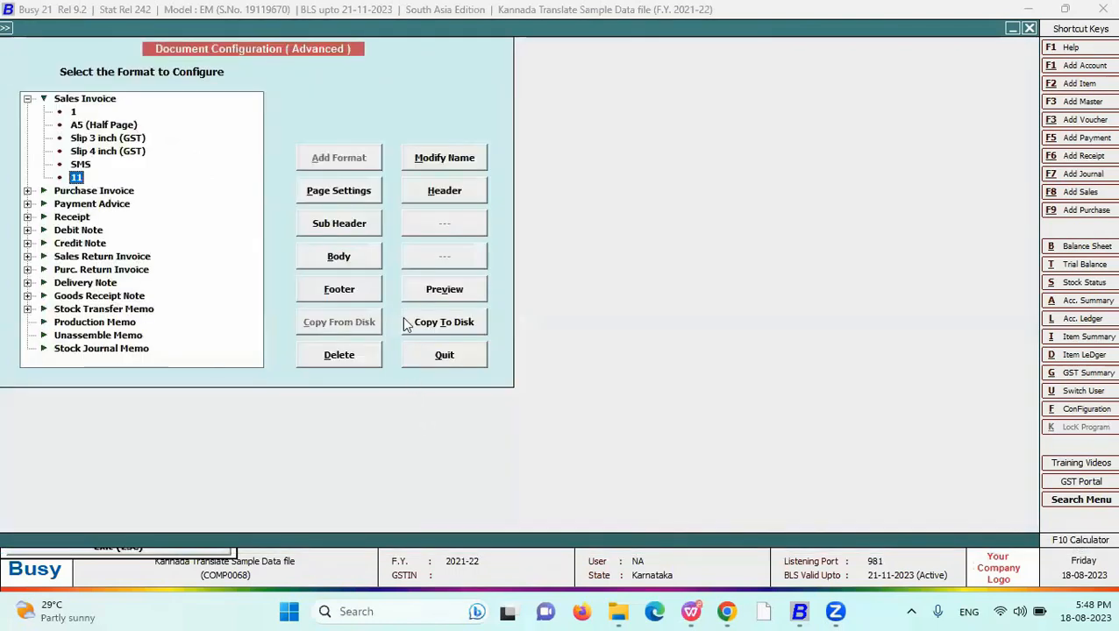
- Set the voucher's party to RAMESHWAR MARKETING, price 111, and save it without printing
key("Escape")
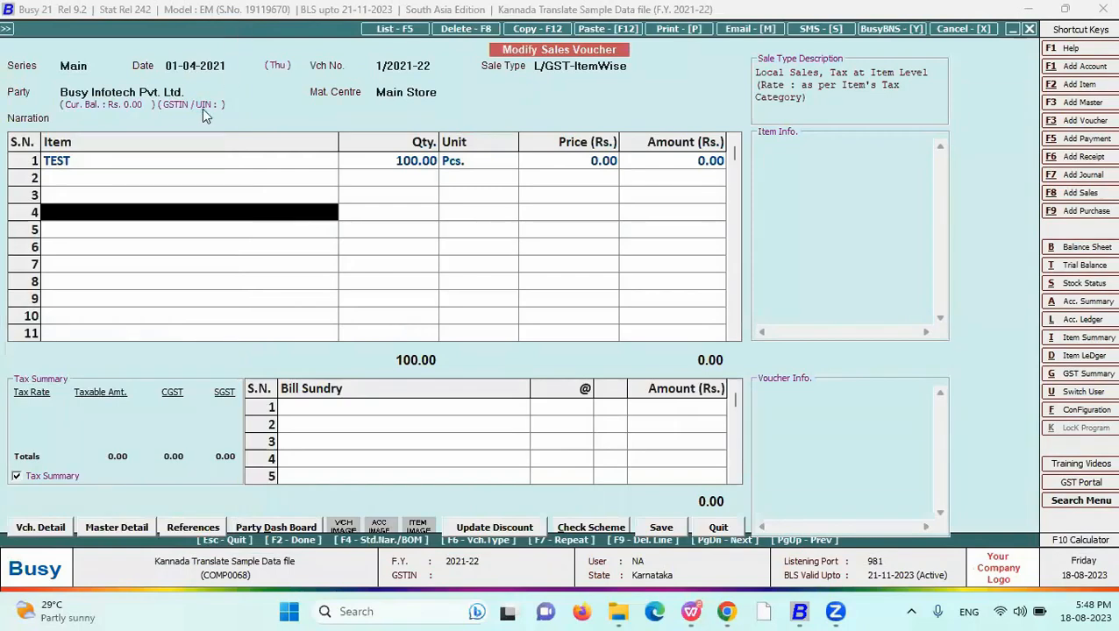
key("alt+p")
key("Escape")
key("Down")
key("Down")
key("Return")
key("Return")
key("Return")
type("111")
key("Return")
key("Return")
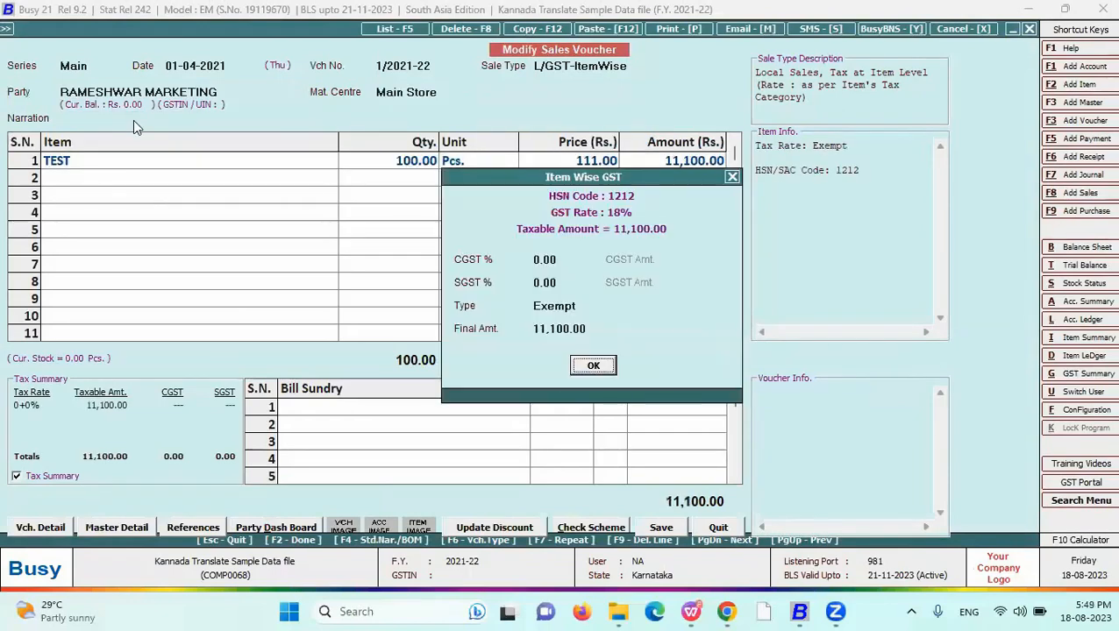
key("Return")
key("Return")
key("Return")
key("y")
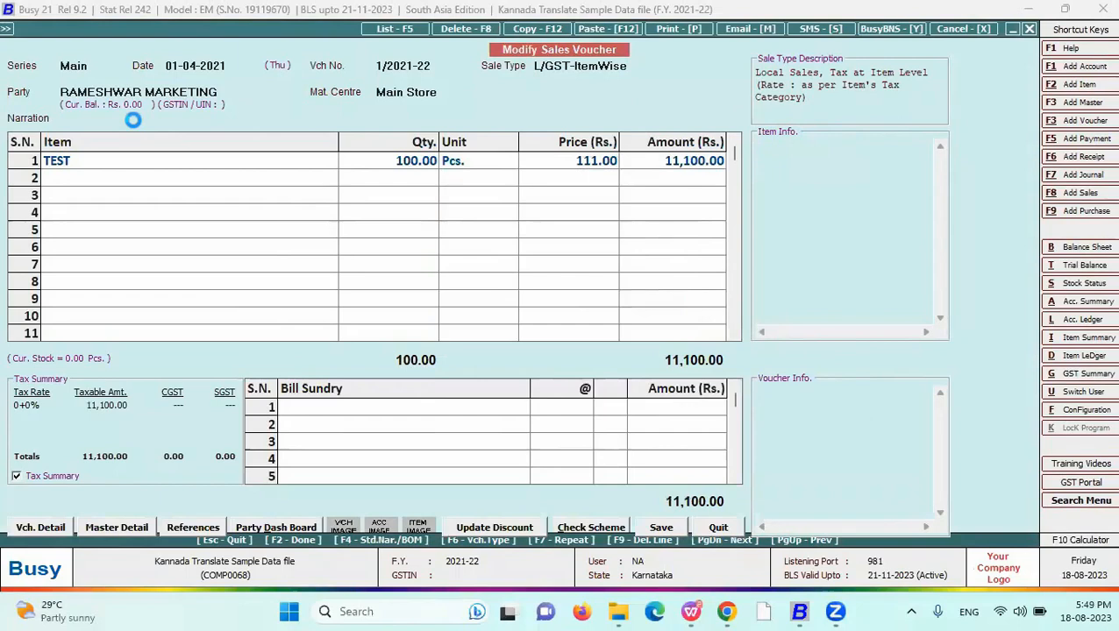
key("F2")
key("y")
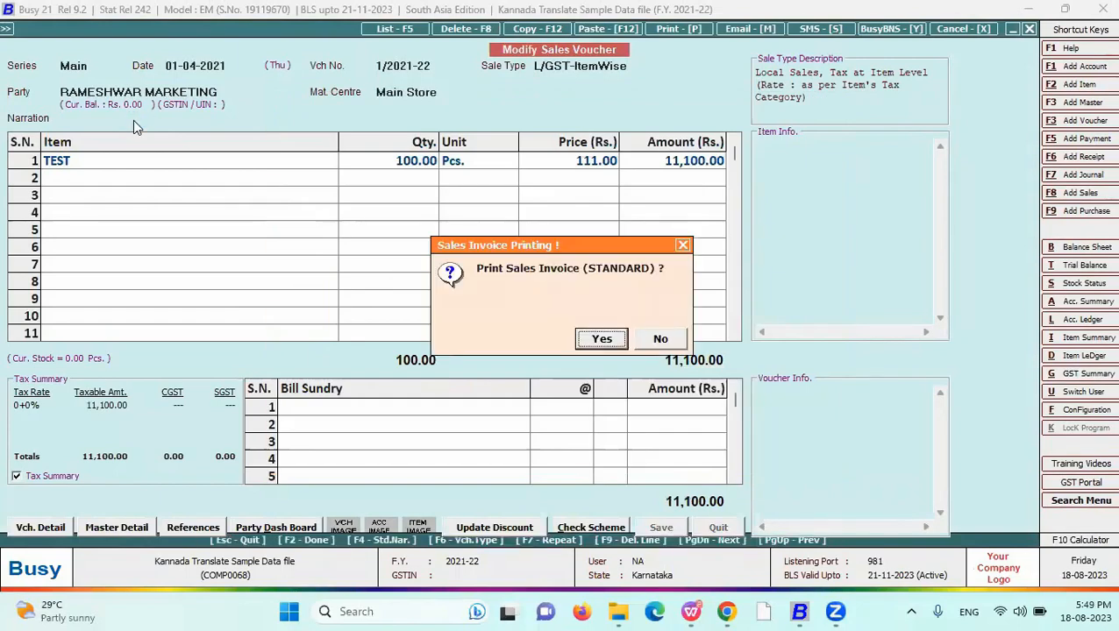
key("n")
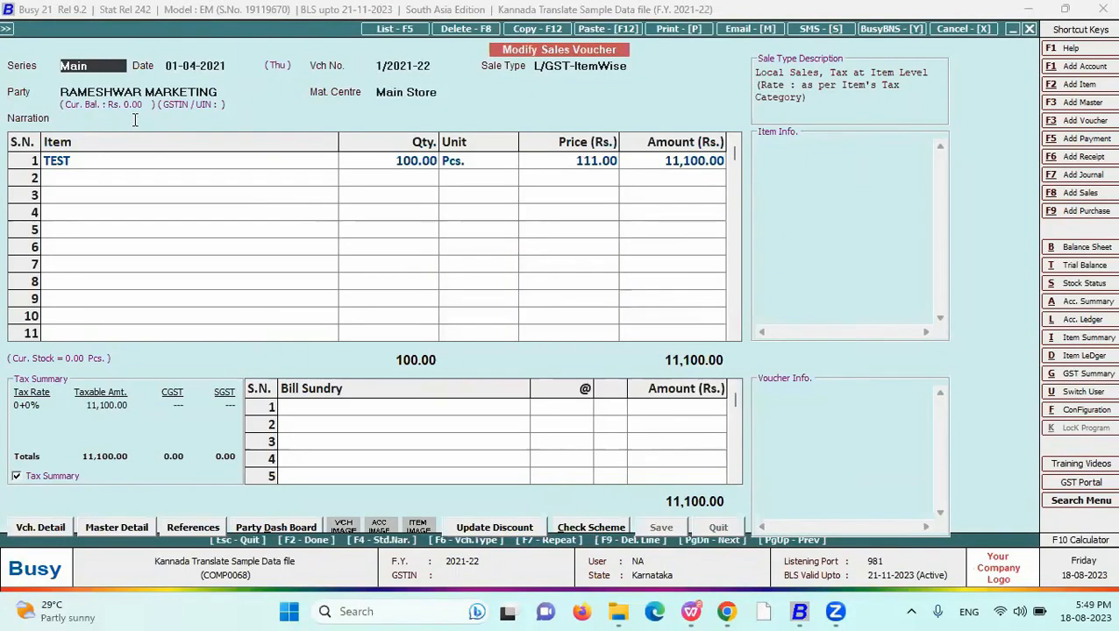
- Preview the invoice in the new format 11, showing the Hindi party name header
key("alt+p")
key("Down")
key("Return")
key("F2")
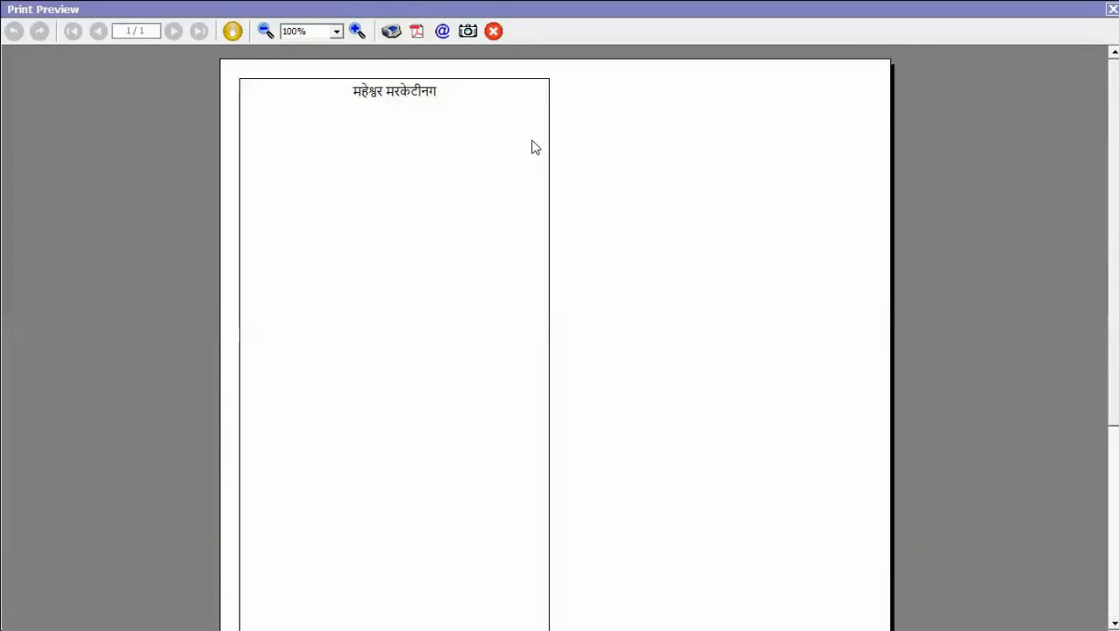
key("Escape")
key("Escape")
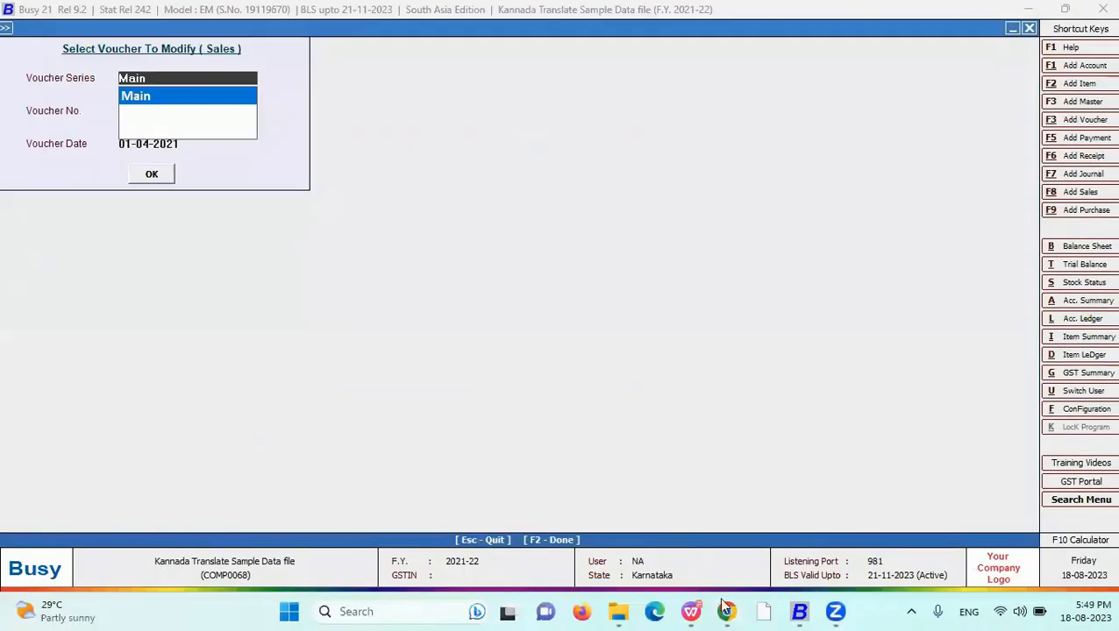
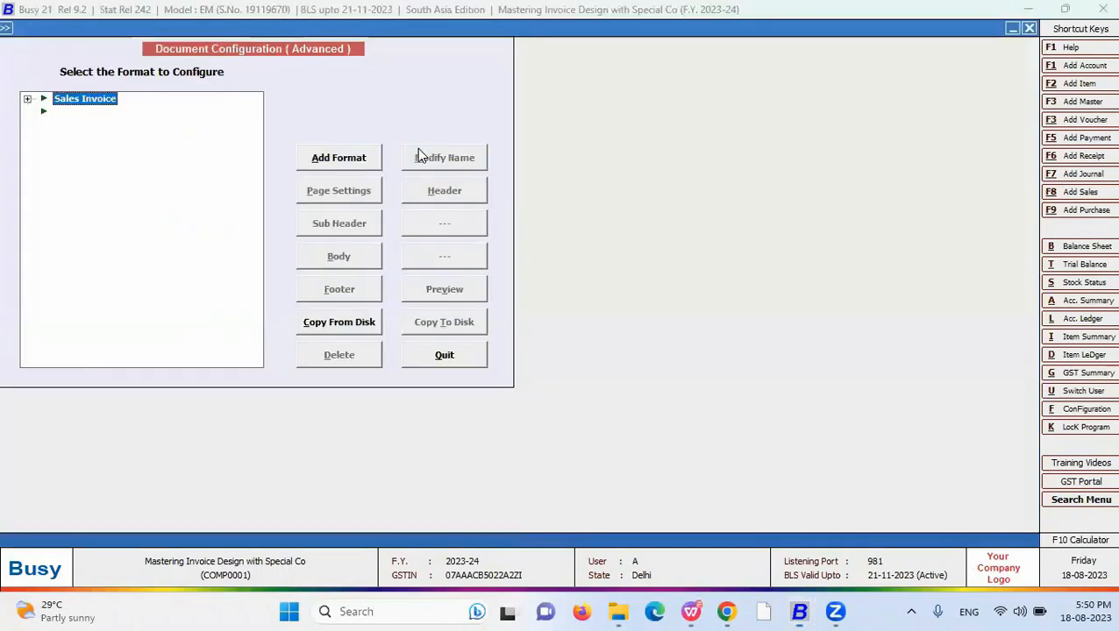
- Open Document Configuration (Advanced) to list the Sales Invoice formats
key("Right")
- Add a new Sales Invoice format named QR
key("Left")
key("Right")
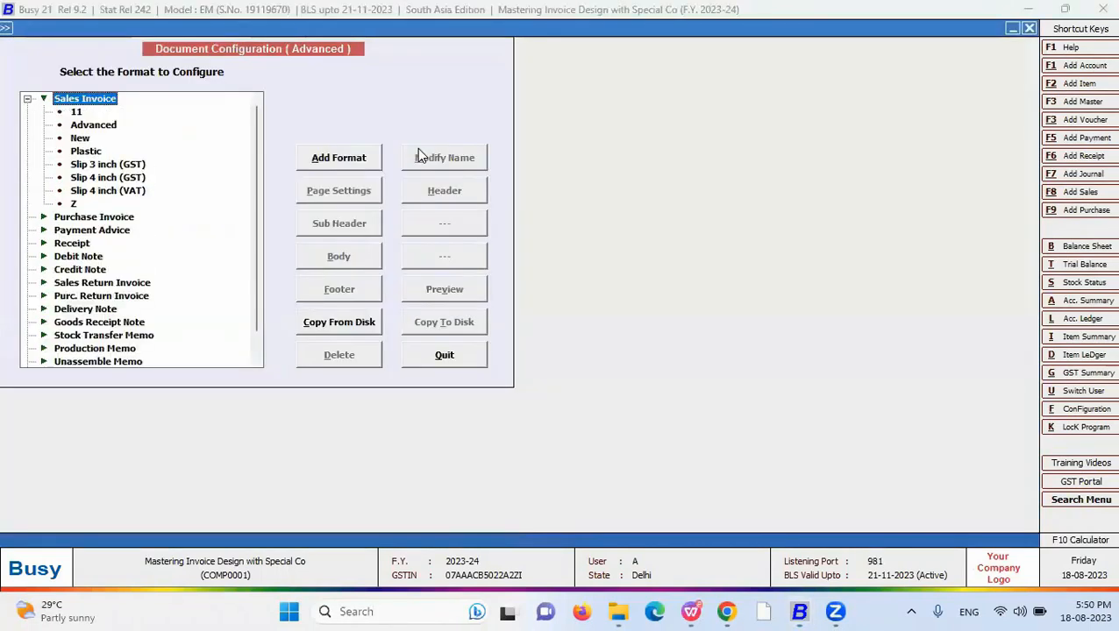
key("alt+f")
type("QR")
key("Return")
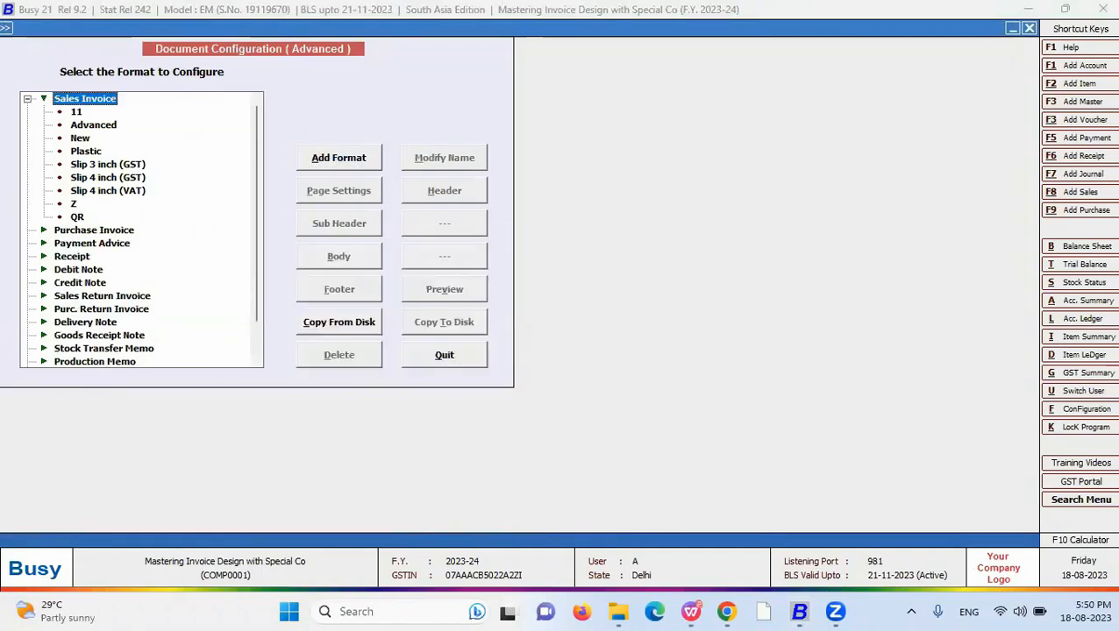
- Select the QR format and open its header editor
left_click(759, 325)
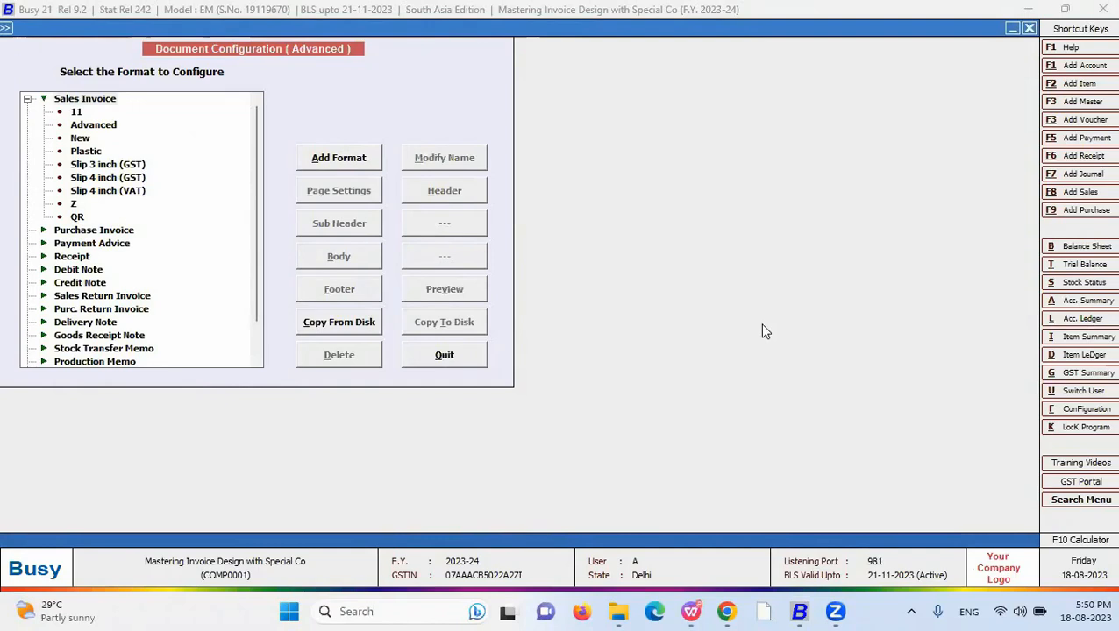
left_click(76, 217)
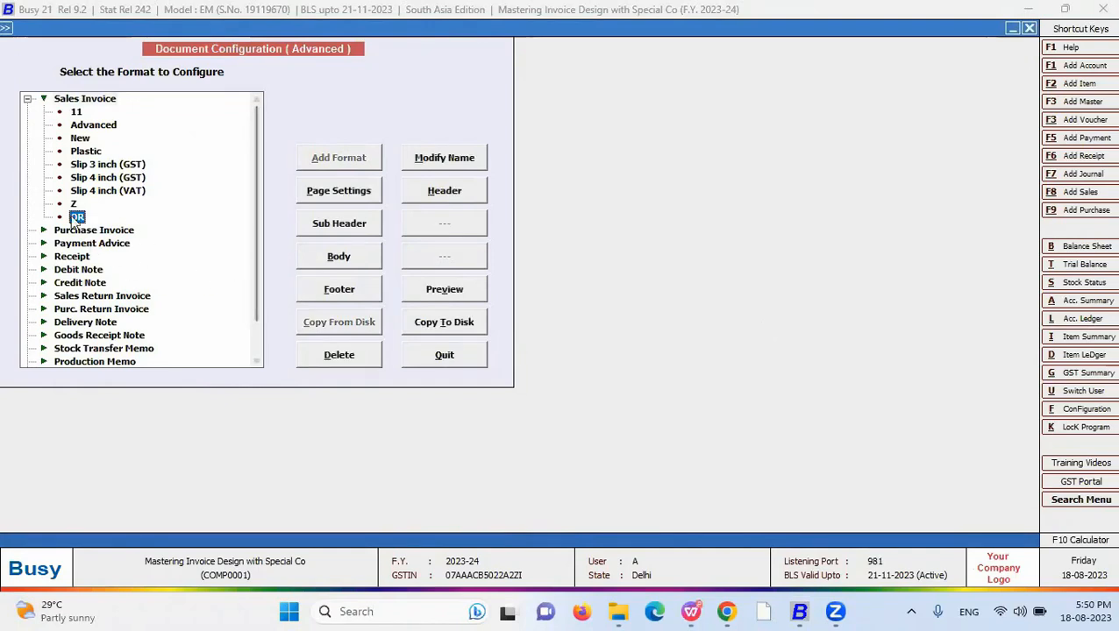
left_click(458, 192)
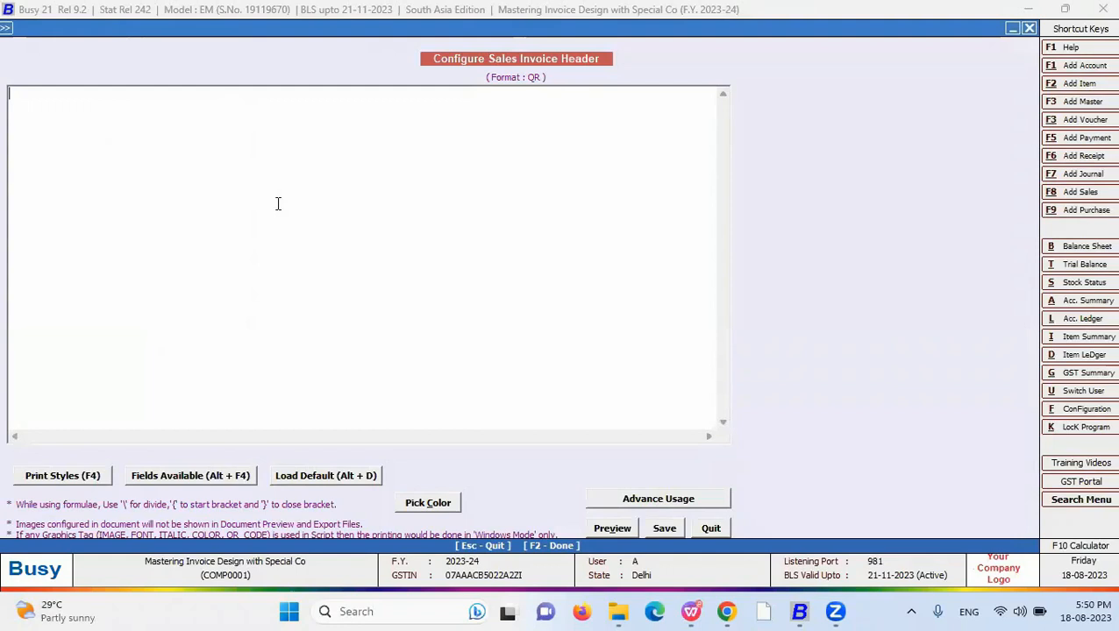
- Type the upi://pay? link with the payee UPI ID, pn=busy infotech and an am parameter
type("upi")
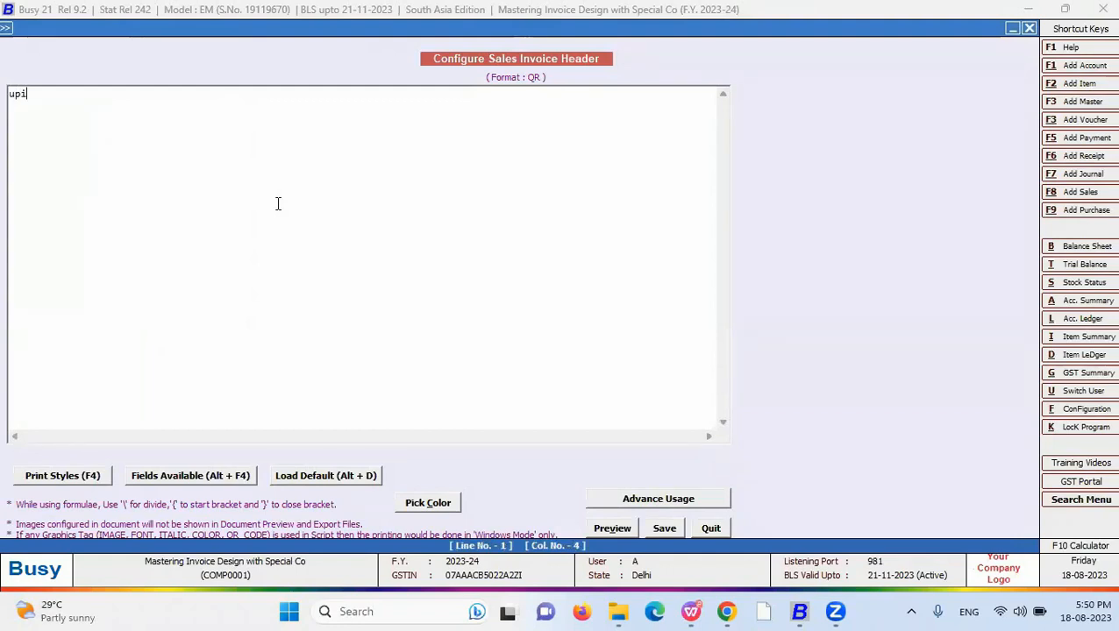
type("://pay")
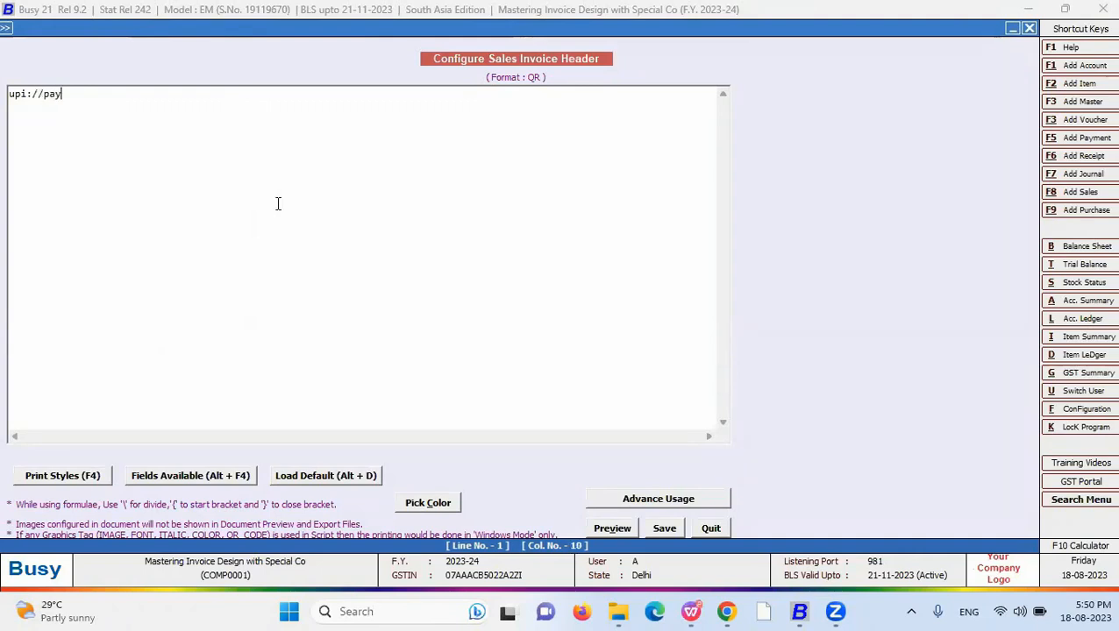
type("?")
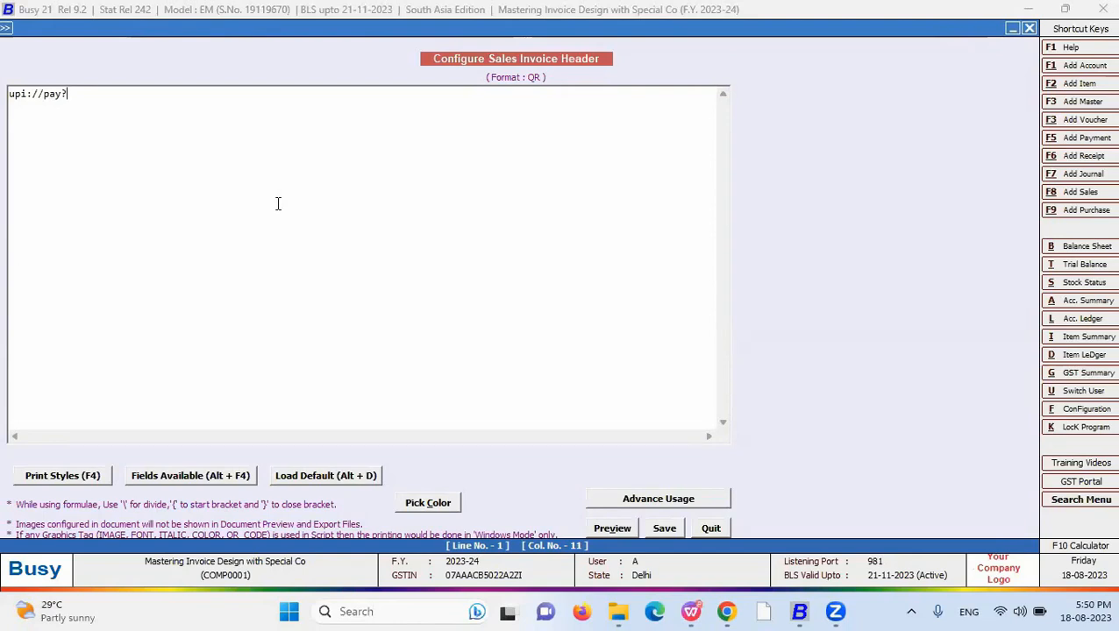
type("pa")
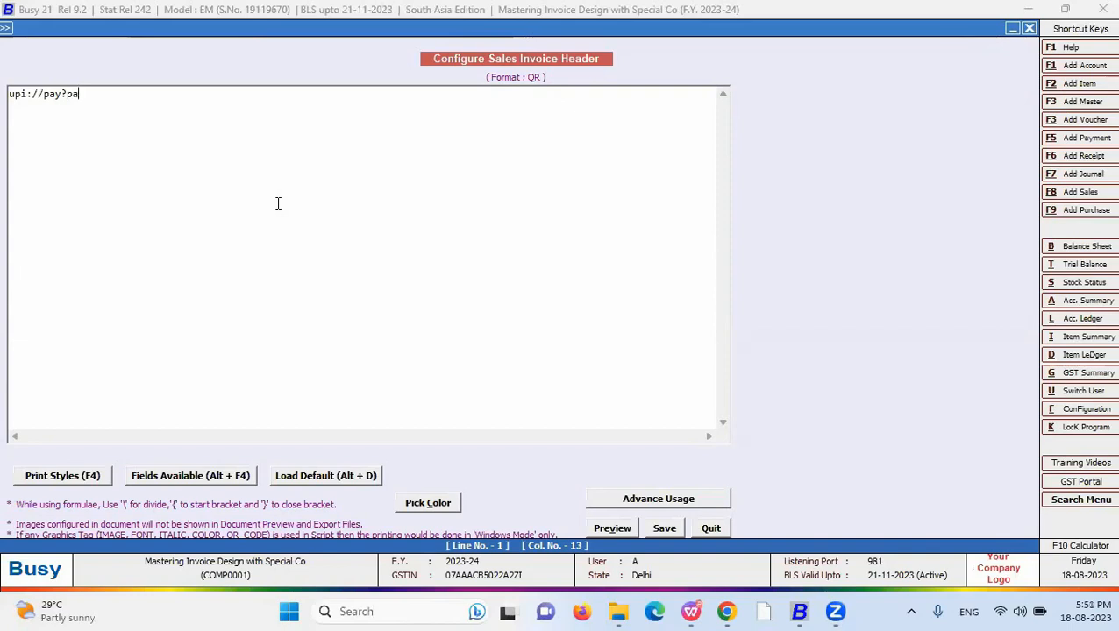
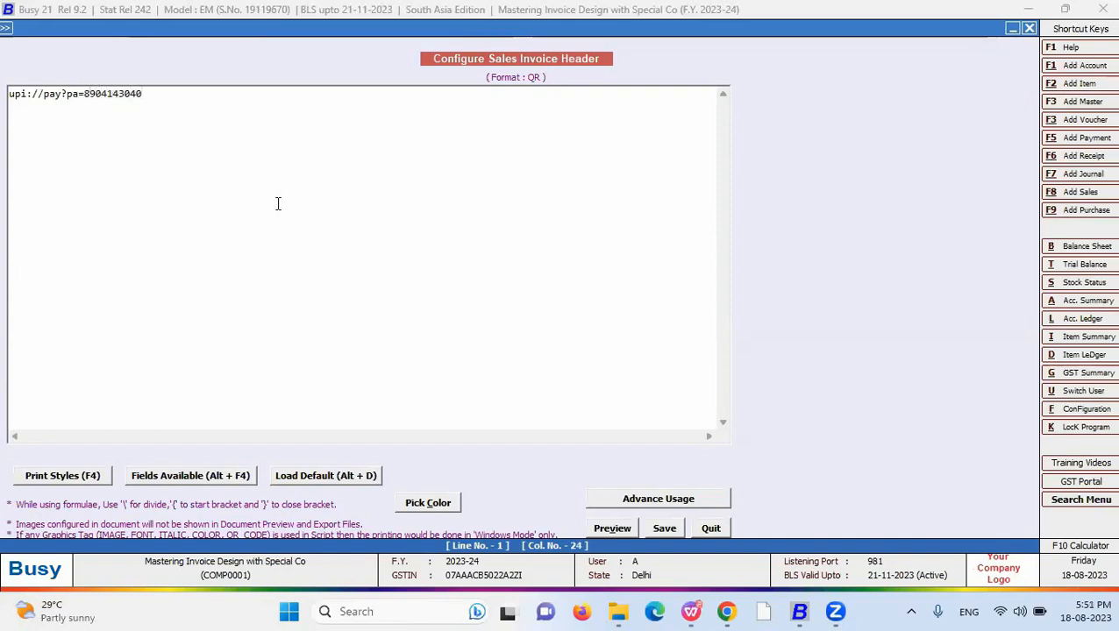
type("@ybl")
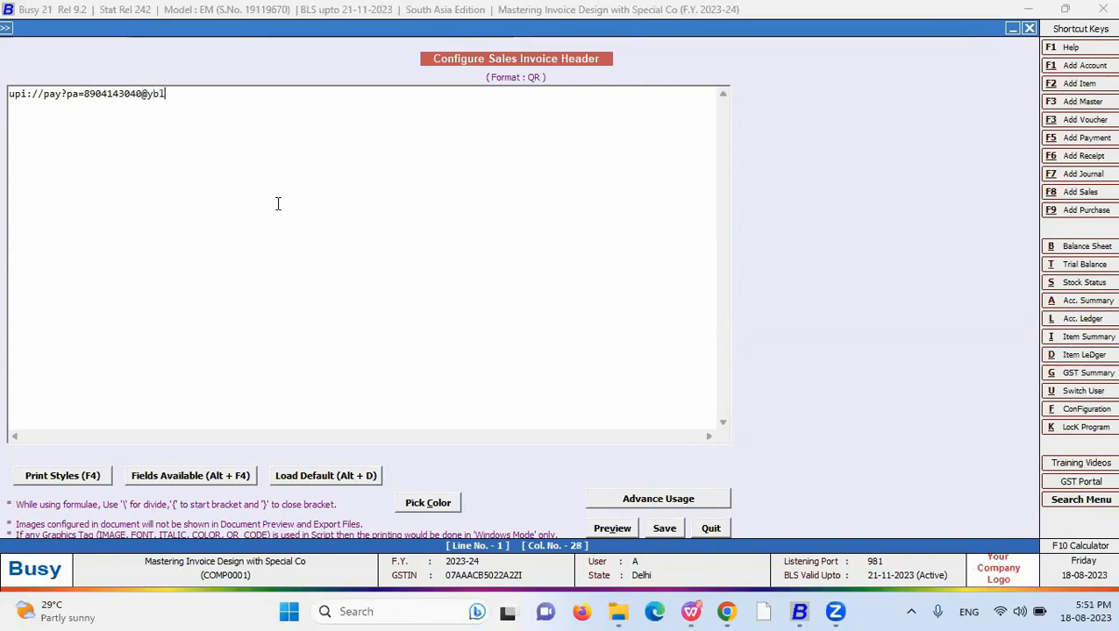
type("&p")
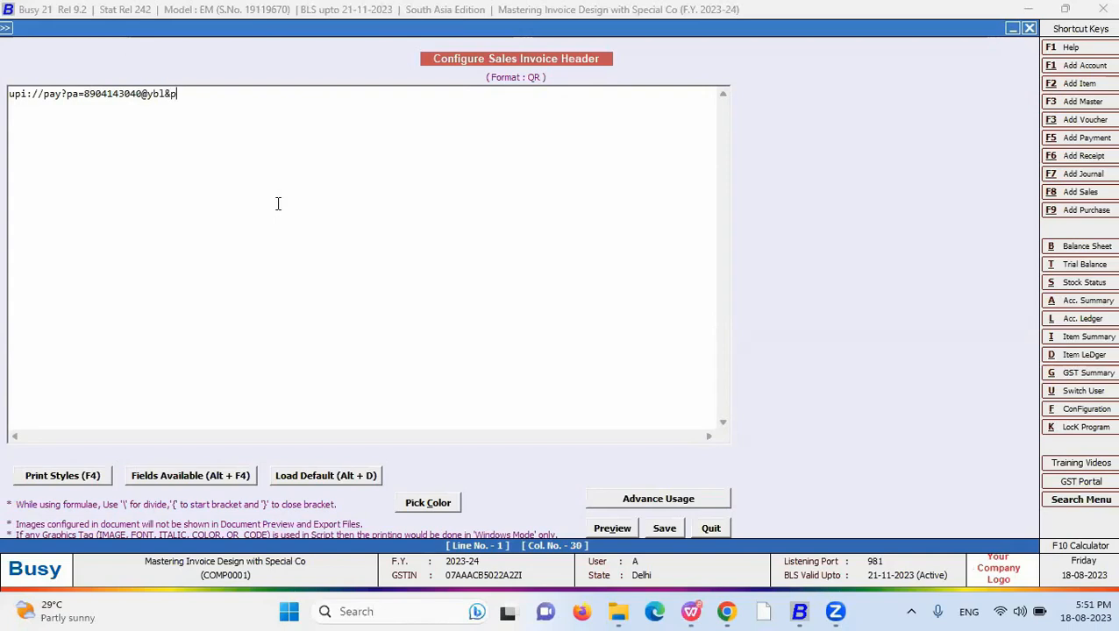
type("n=busy")
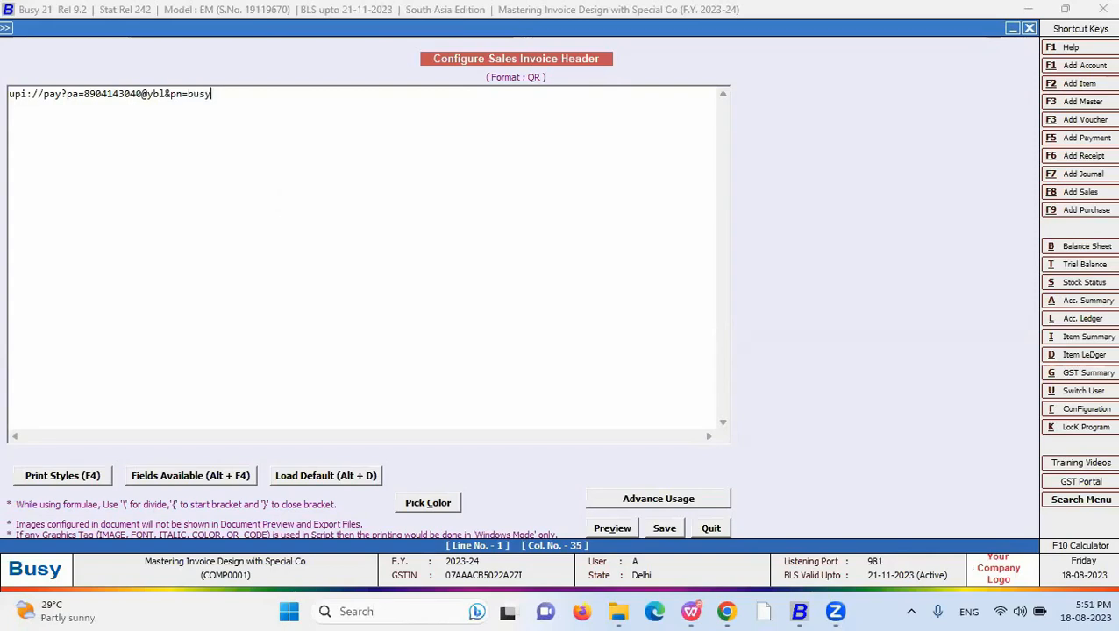
type(" infotech")
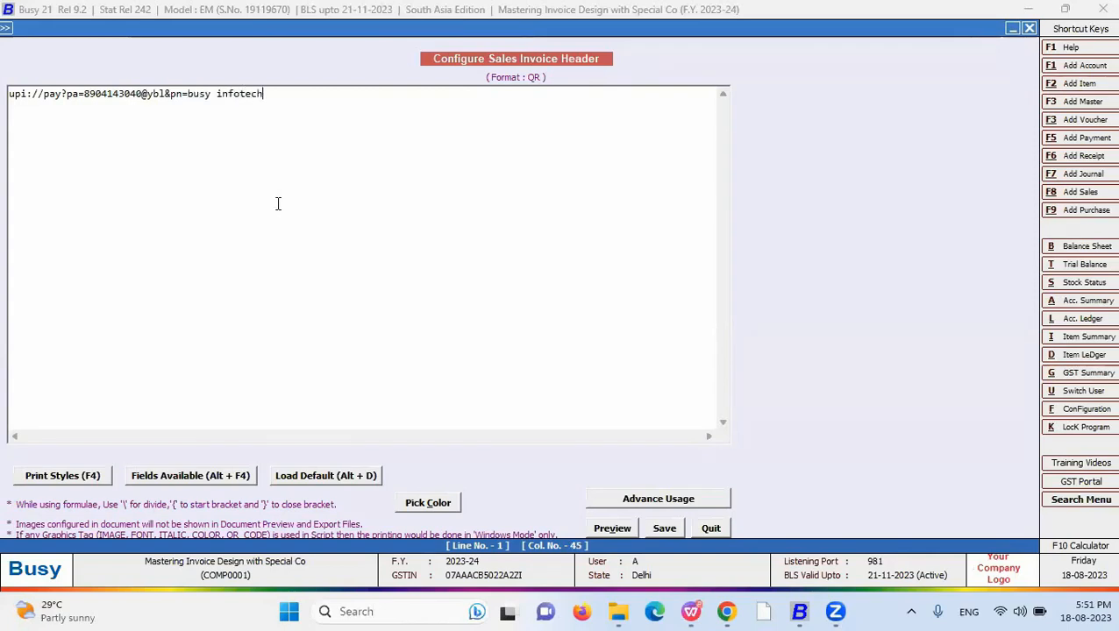
type("&")
type("am=")
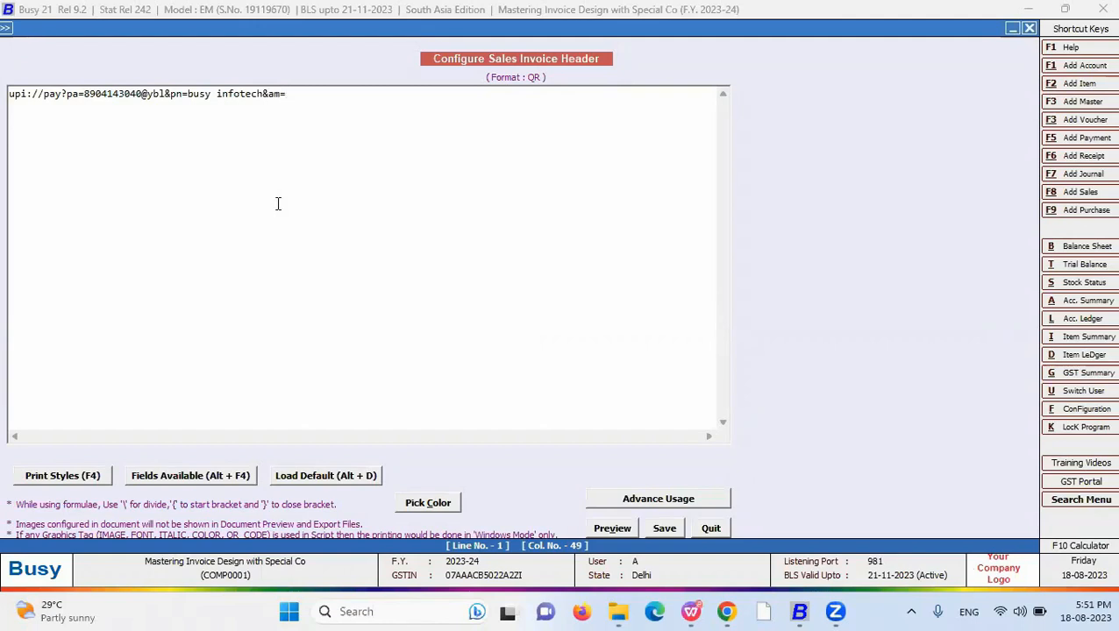
left_click(198, 479)
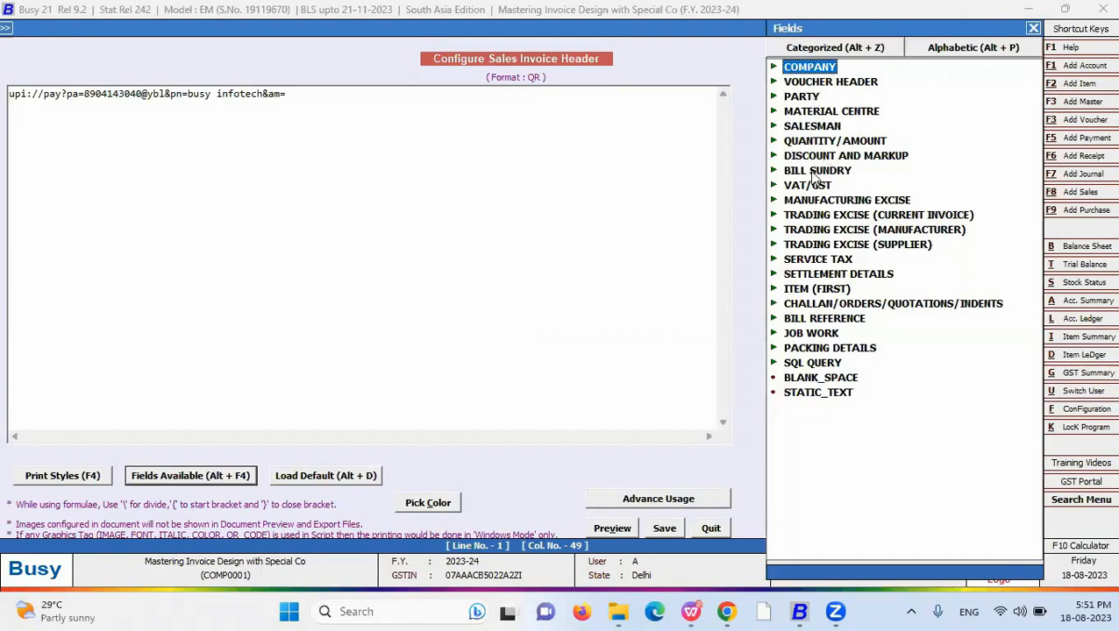
- Fill the amount with <AMOUNT_GRAND_TOTAL,#NCF16.2,R> and clear the leftover sample text
double_click(832, 141)
double_click(842, 80)
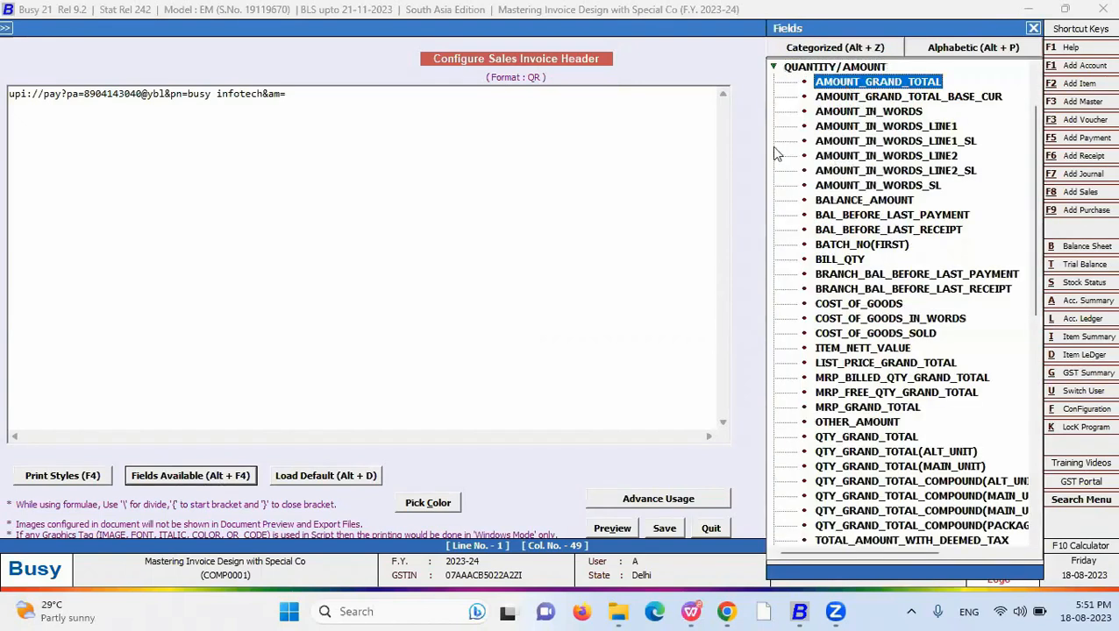
left_click(400, 94)
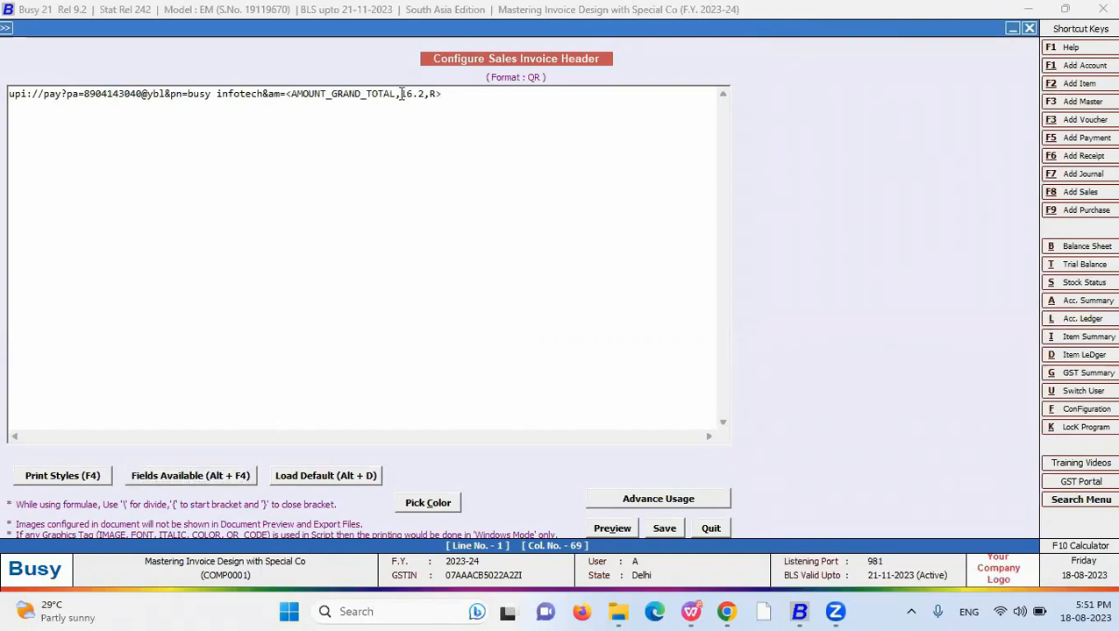
type("#NCF")
left_click_drag(399, 93, 425, 98)
key("End")
type("1,330")
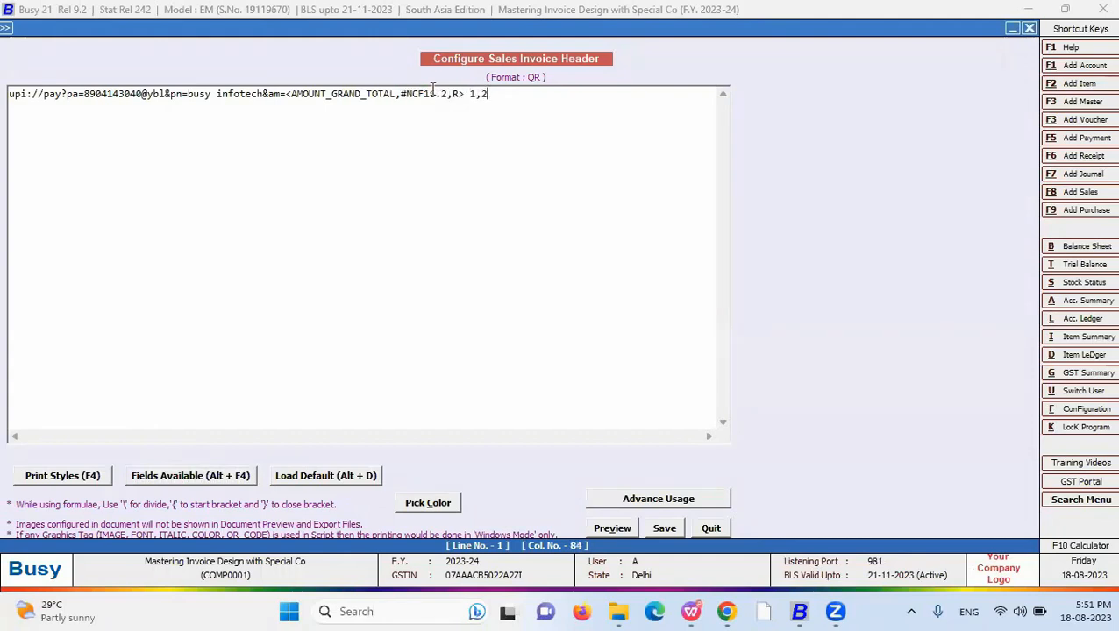
left_click_drag(499, 94, 469, 93)
left_click(506, 94)
left_click(475, 94)
key("Delete")
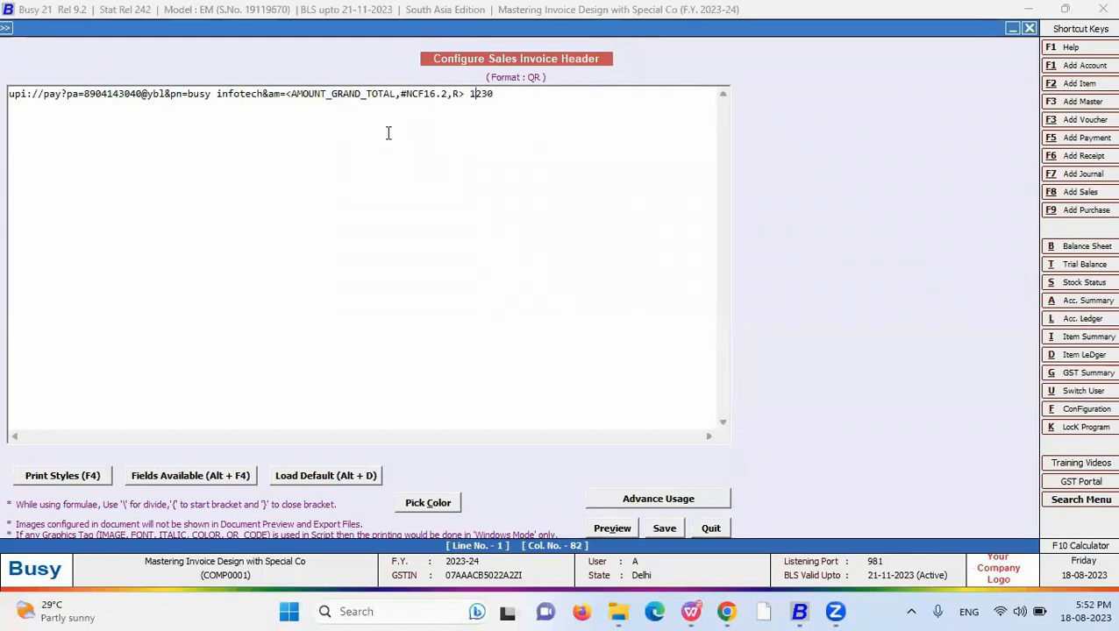
left_click_drag(505, 93, 464, 94)
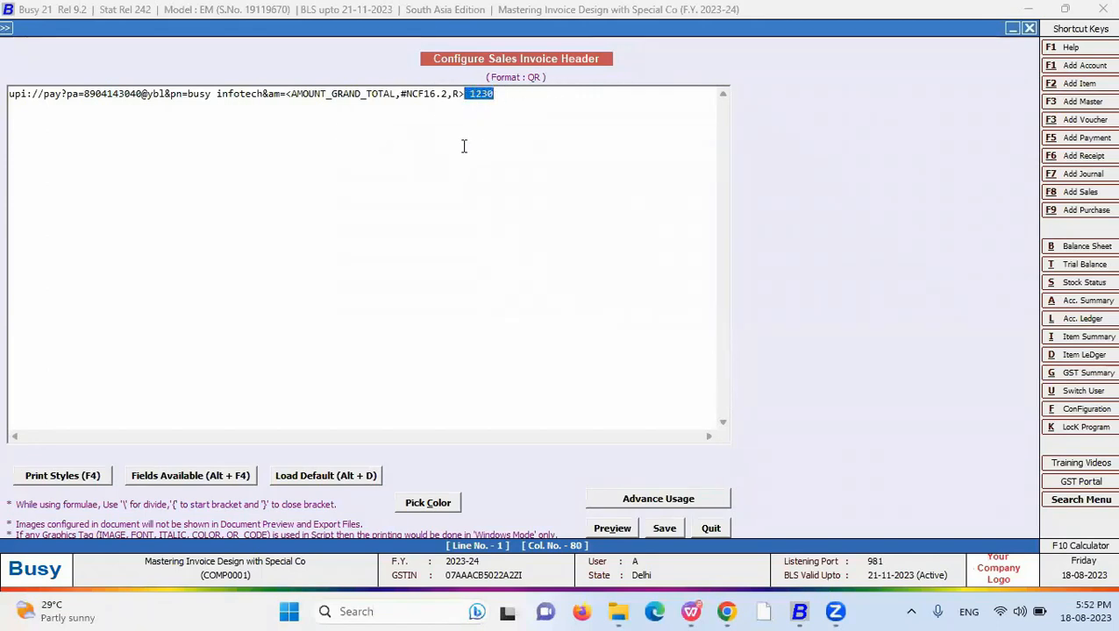
key("Delete")
- Append the &tr= transaction-reference parameter after the amount field
double_click(405, 93)
left_click(476, 95)
type("&")
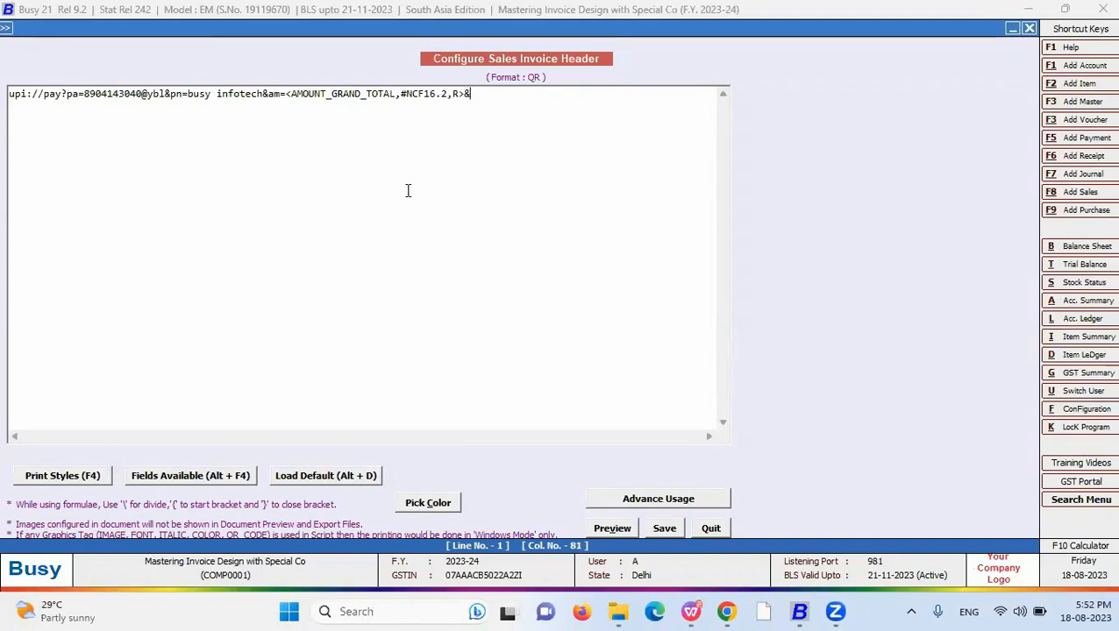
type("tr=")
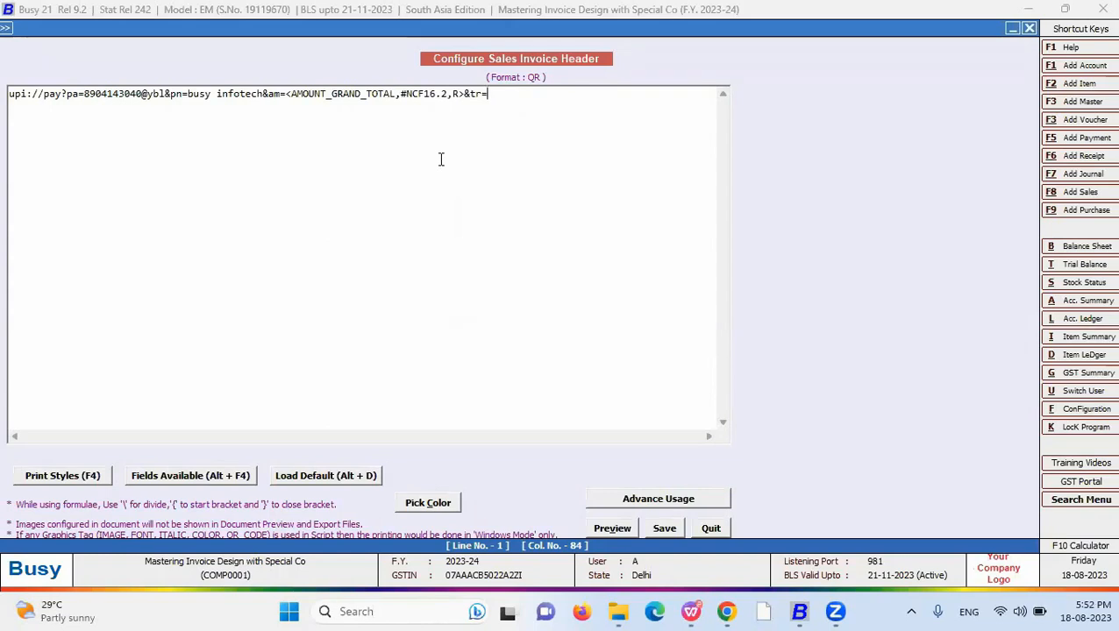
left_click(175, 478)
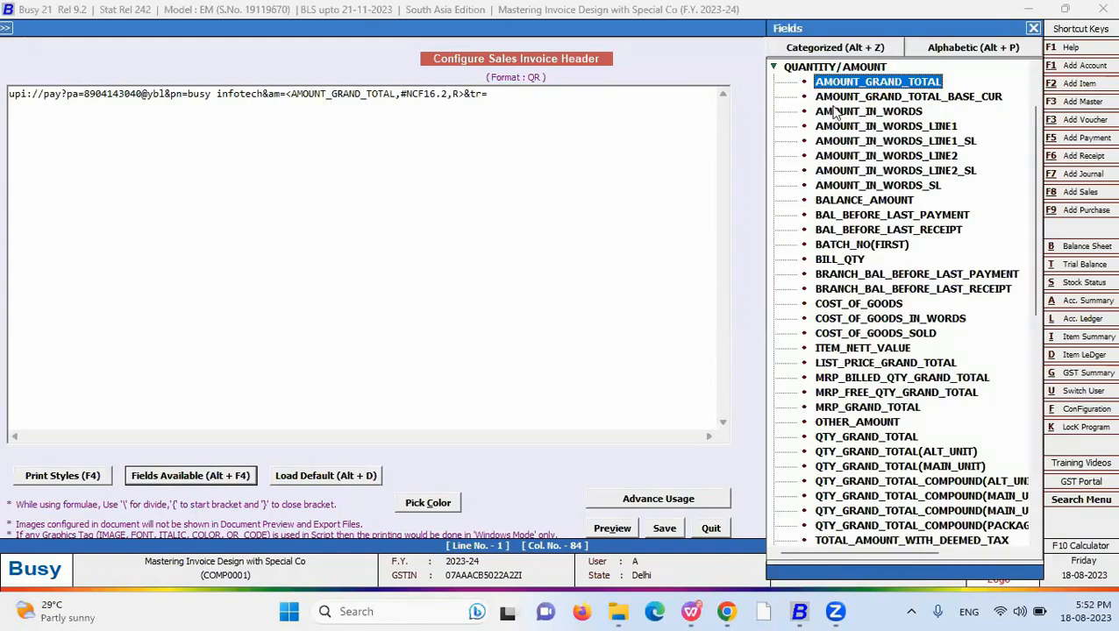
- Fill tr= with <VCH/BILL_NO,10,L> and append &cu=INR&MAM=1.00
left_click(787, 72)
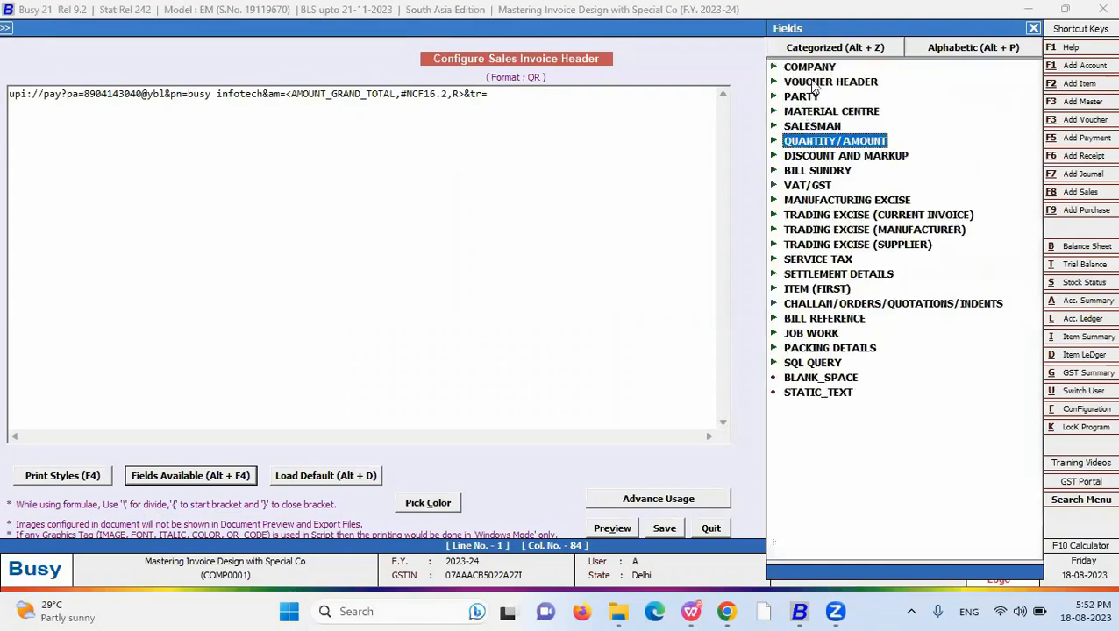
left_click(957, 49)
type("c")
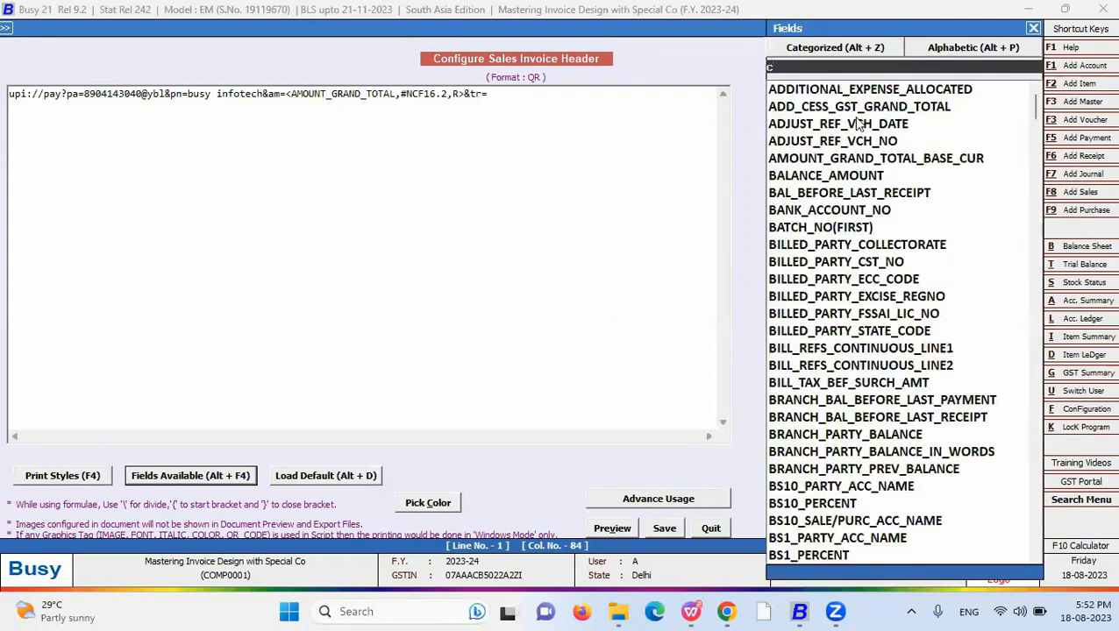
key("BackSpace")
type("vch")
key("Down")
key("Down")
key("Down")
key("Down")
key("Down")
key("Down")
key("Down")
key("Down")
key("Down")
key("Down")
key("Down")
key("Down")
key("Down")
key("Down")
key("Down")
key("Down")
key("Up")
key("Up")
key("Up")
key("Up")
key("Up")
key("Up")
key("Up")
key("Up")
key("Return")
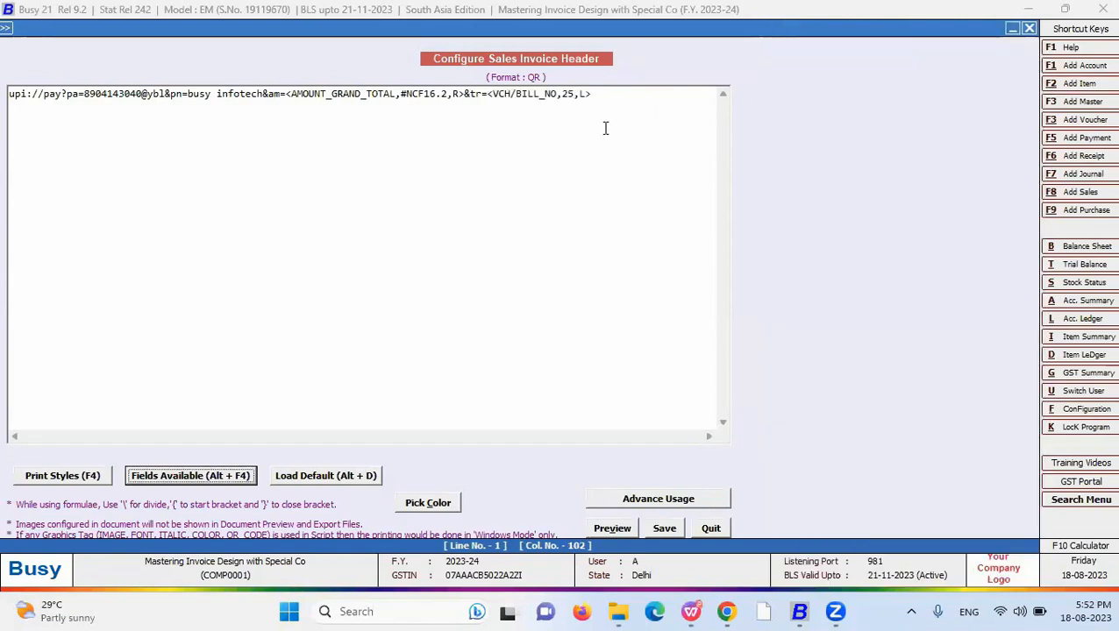
double_click(566, 94)
type("10")
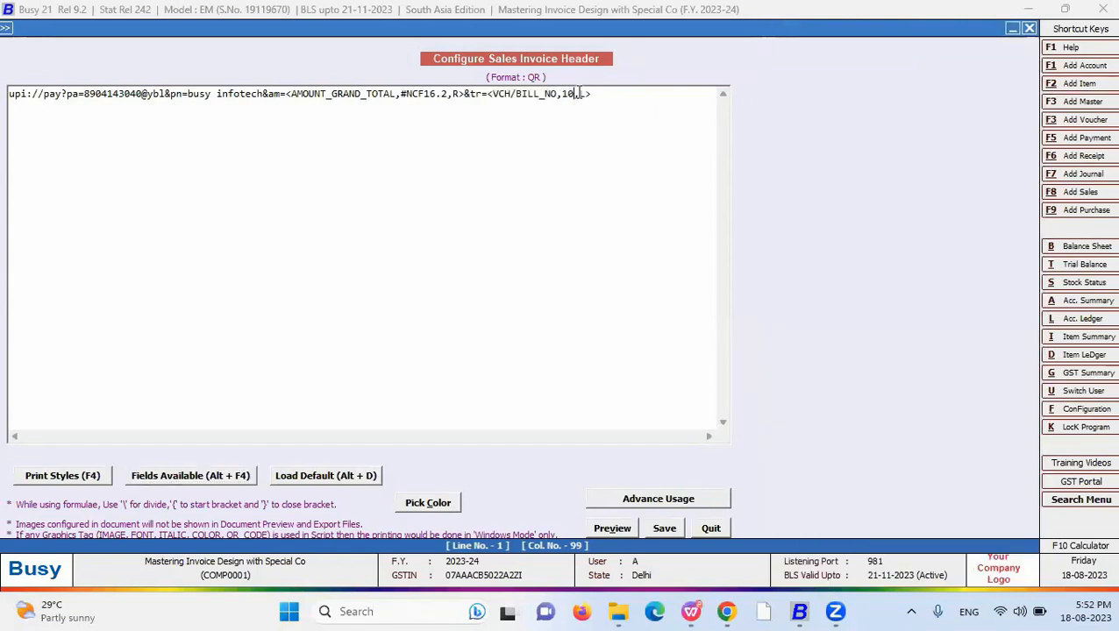
left_click(612, 95)
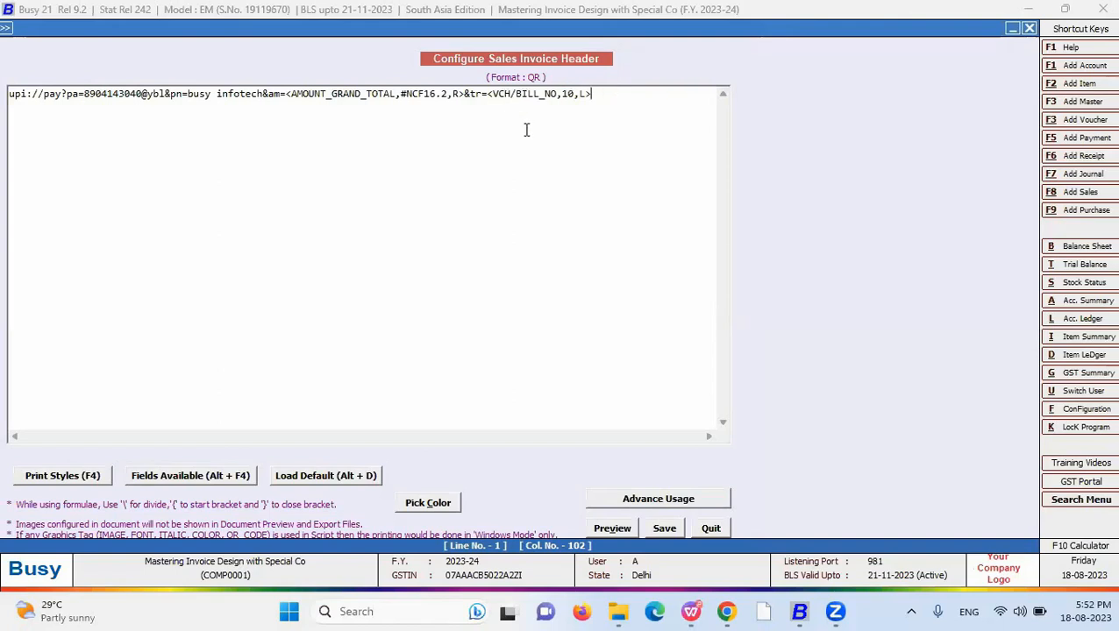
type("&cu=INR&MAM=1.00")
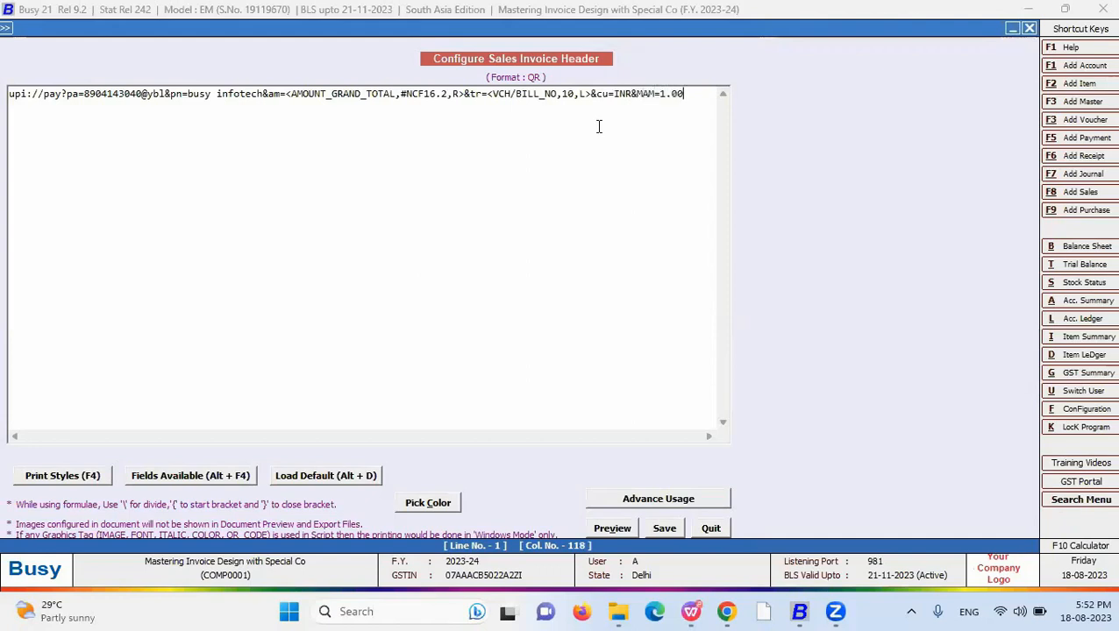
- Save the completed QR header and select the Slip 3 inch (GST) format
key("shift+Left")
key("shift+Left")
key("shift+Left")
key("shift+Left")
key("shift+Left")
key("shift+Left")
key("shift+Left")
key("shift+Left")
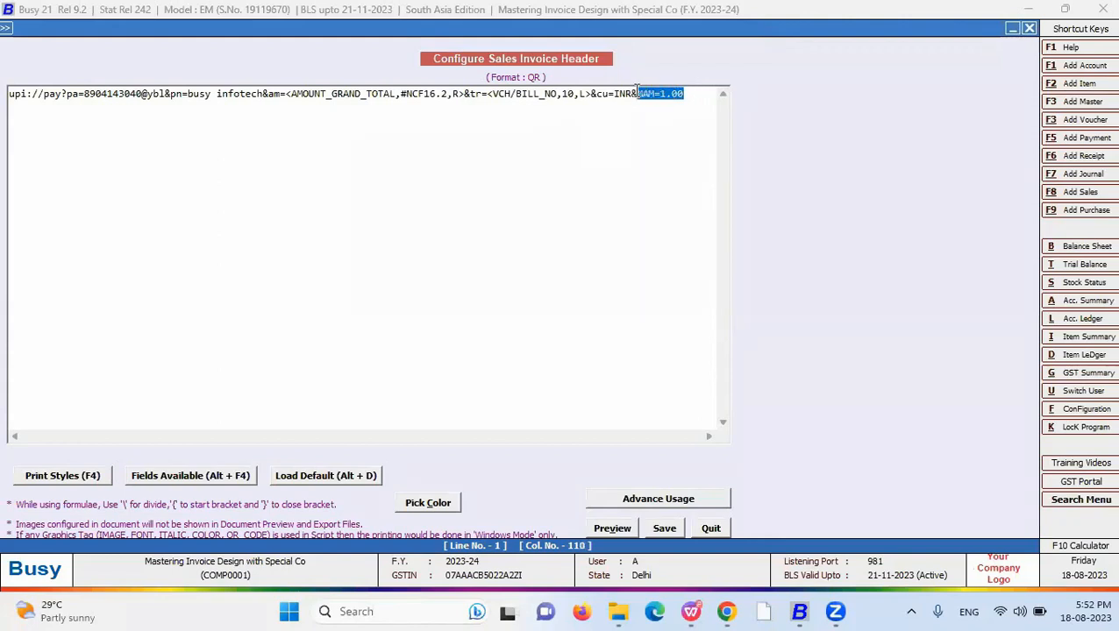
left_click_drag(655, 94, 9, 94)
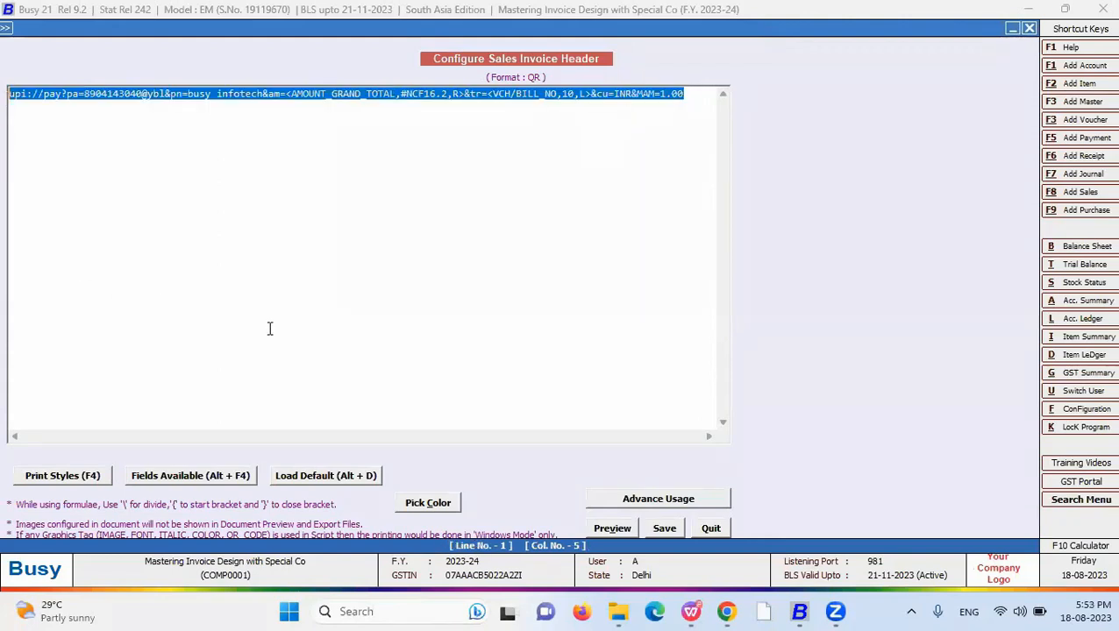
left_click(664, 528)
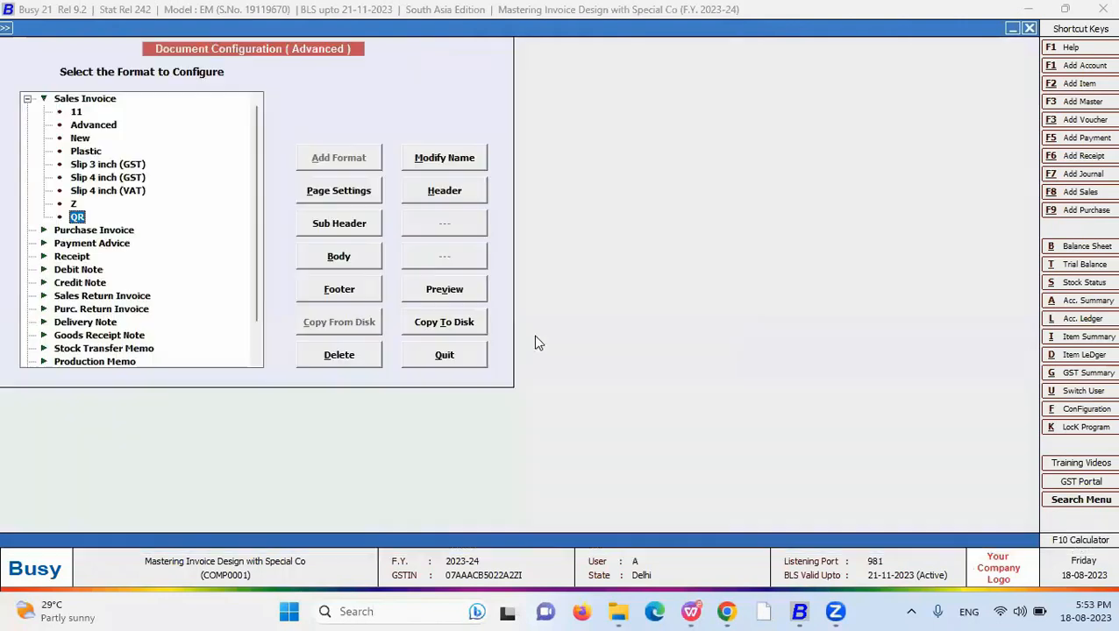
left_click(100, 167)
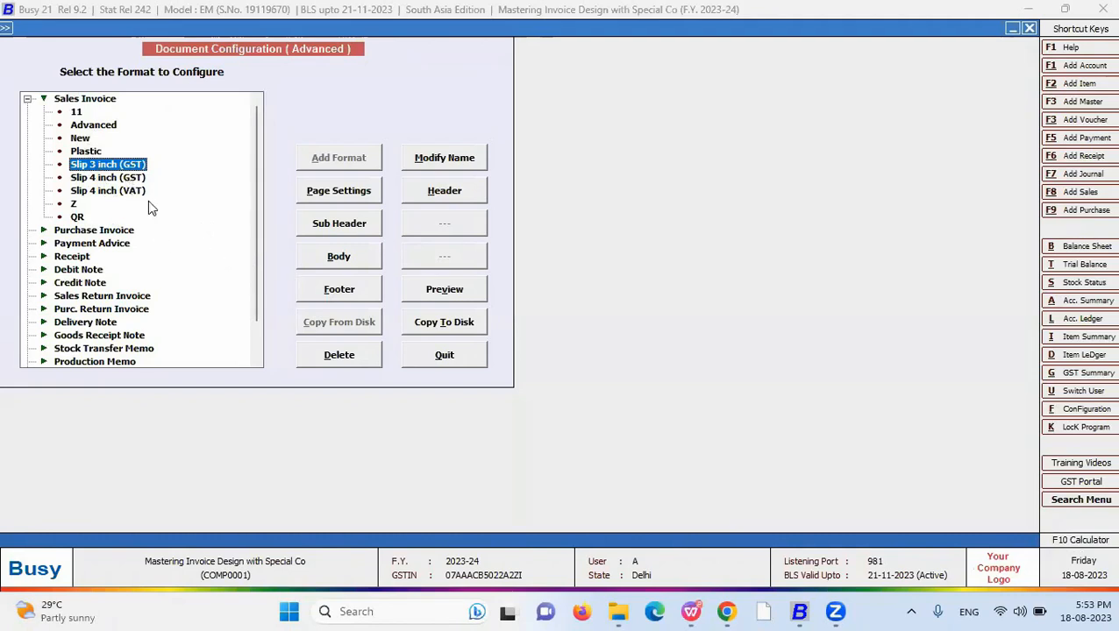
- Replace the Slip 3 inch (GST) footer script with a QR_CODE tag
left_click(343, 294)
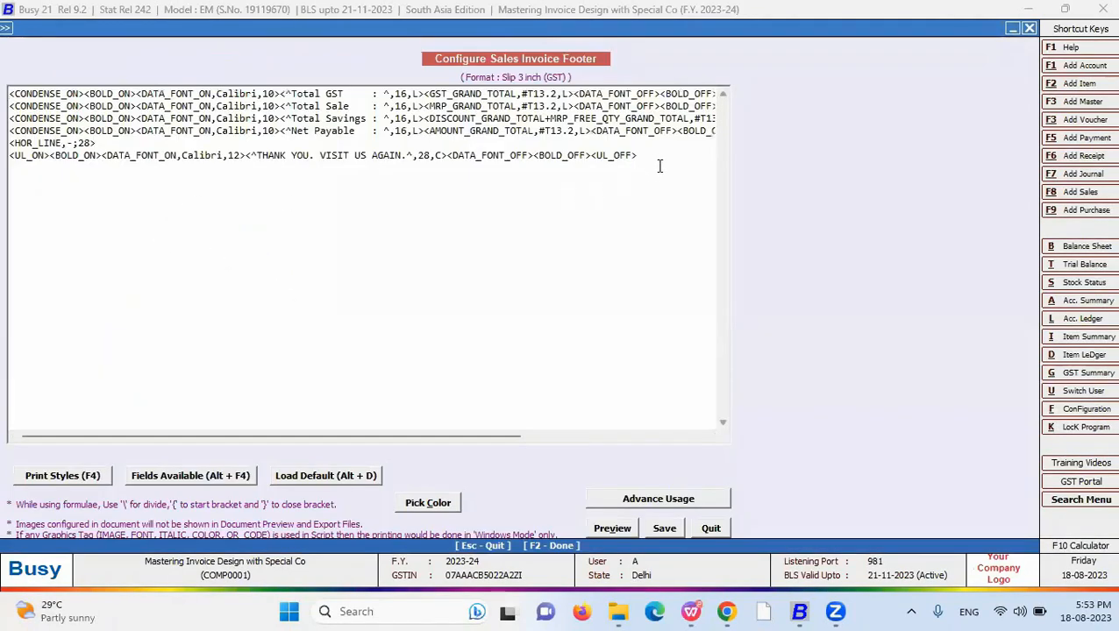
left_click_drag(174, 213, 26, 54)
key("Delete")
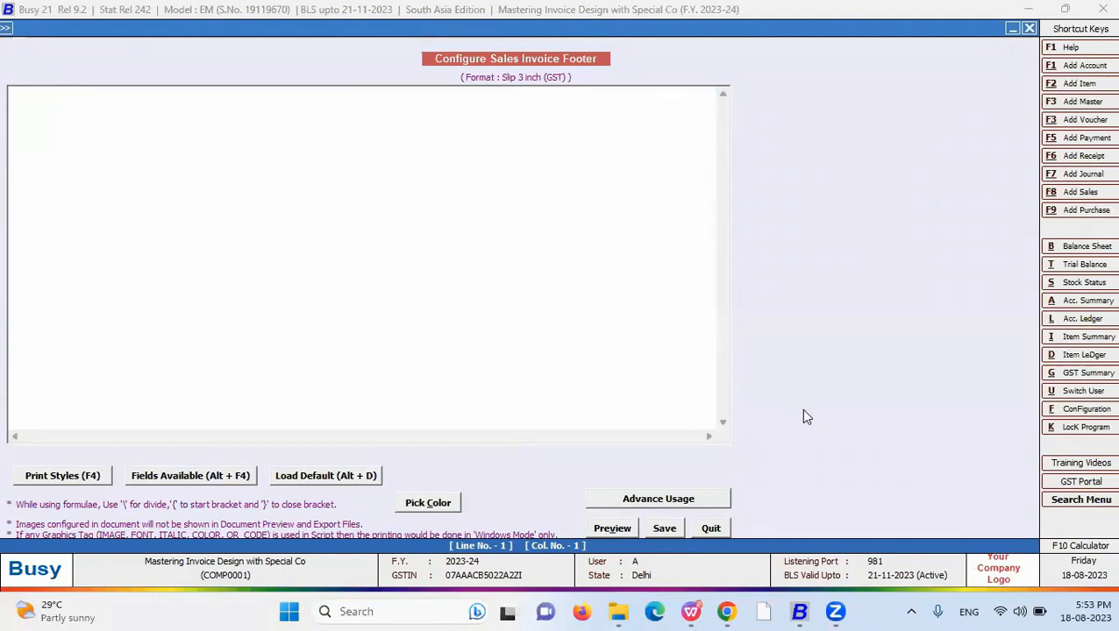
left_click(149, 482)
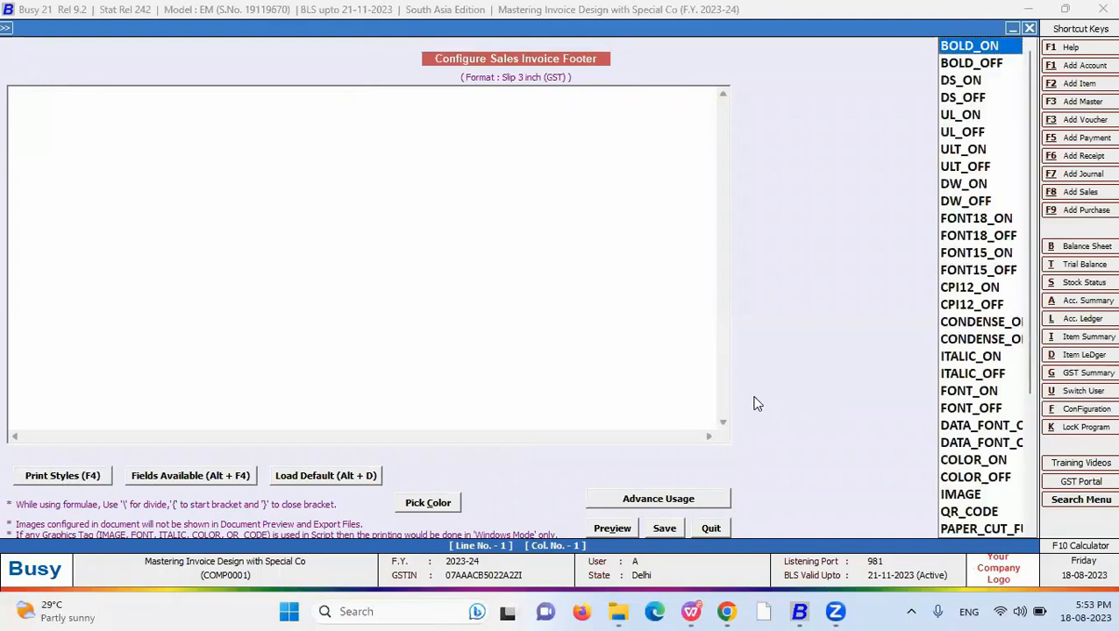
key("q")
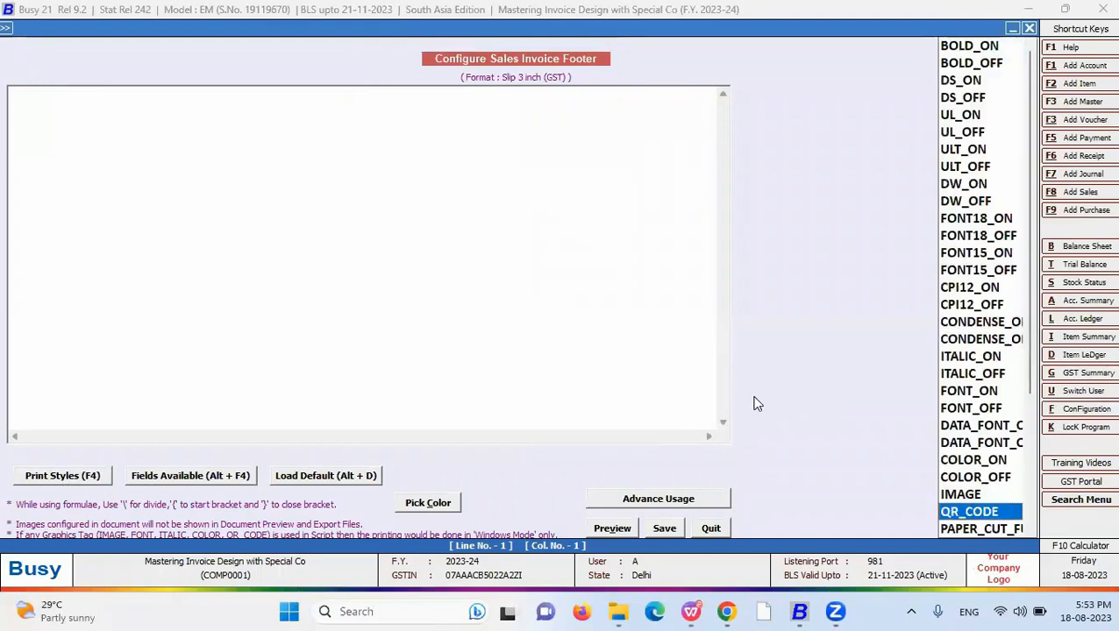
key("Return")
- Set the tag to <QR_CODE,F:QR,S:1.5> and save the footer
left_click_drag(139, 94, 72, 94)
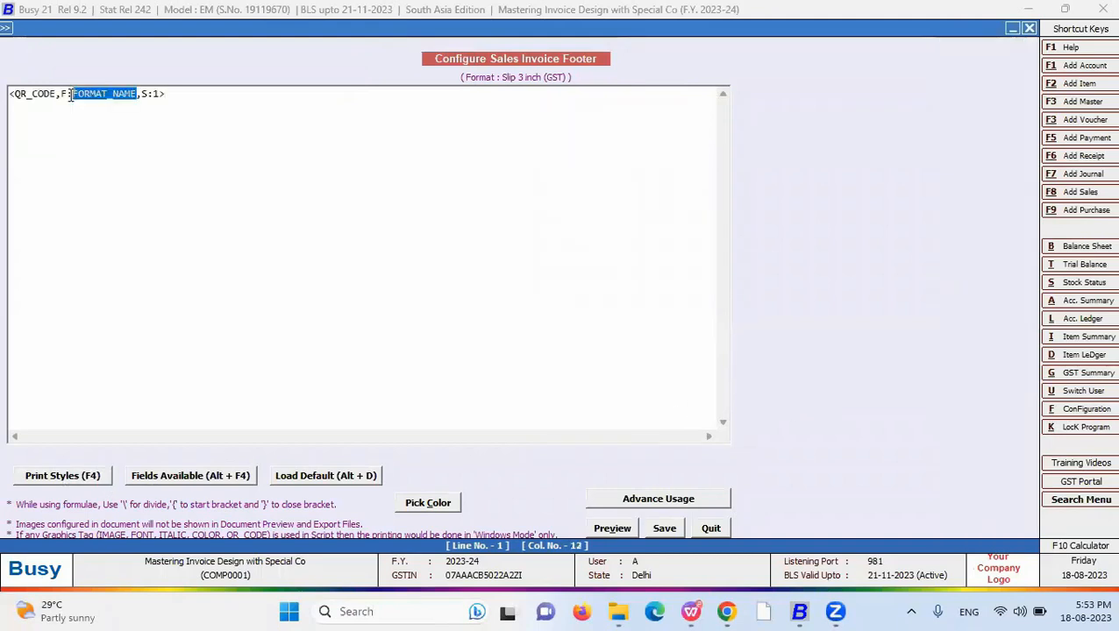
type("QR")
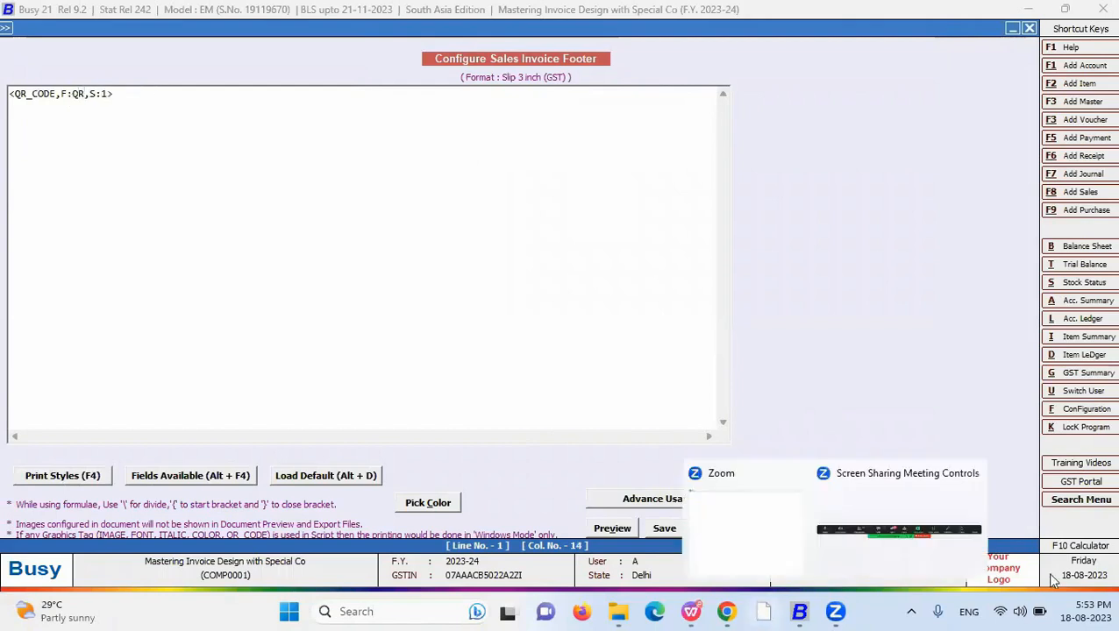
left_click(61, 93)
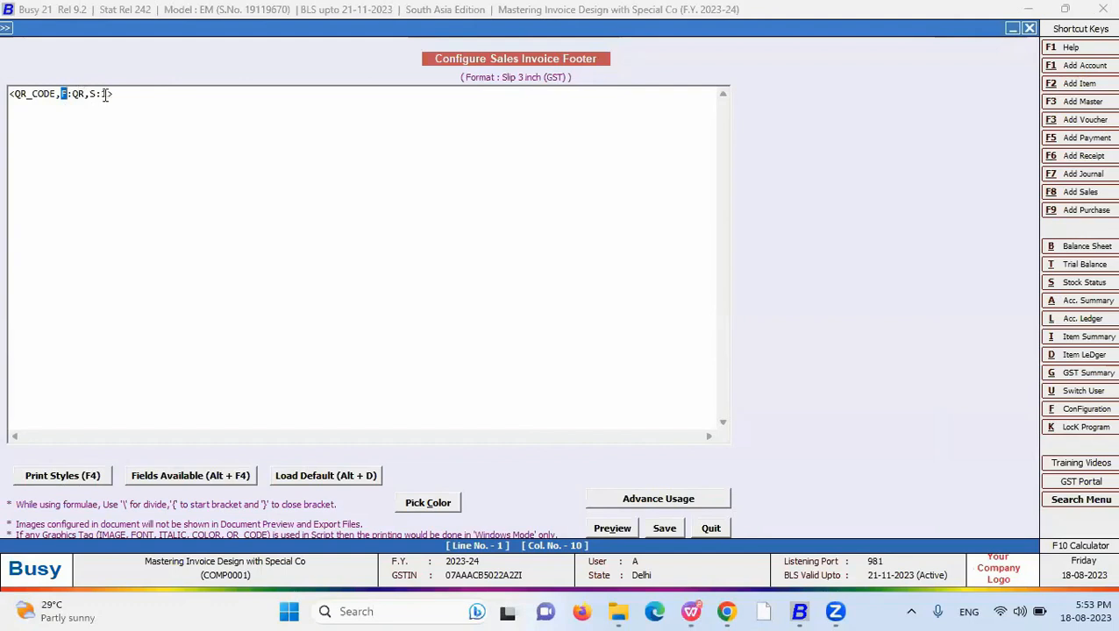
triple_click(64, 93)
left_click(67, 93)
key("Delete")
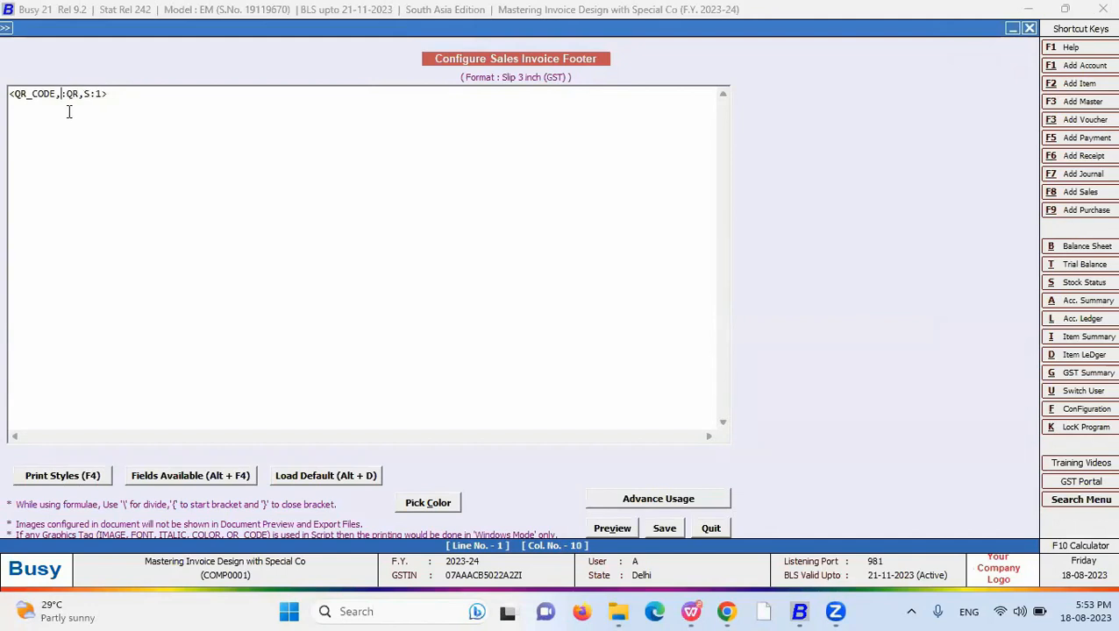
type("F")
double_click(62, 93)
left_click(104, 94)
type("1.5")
left_click(665, 528)
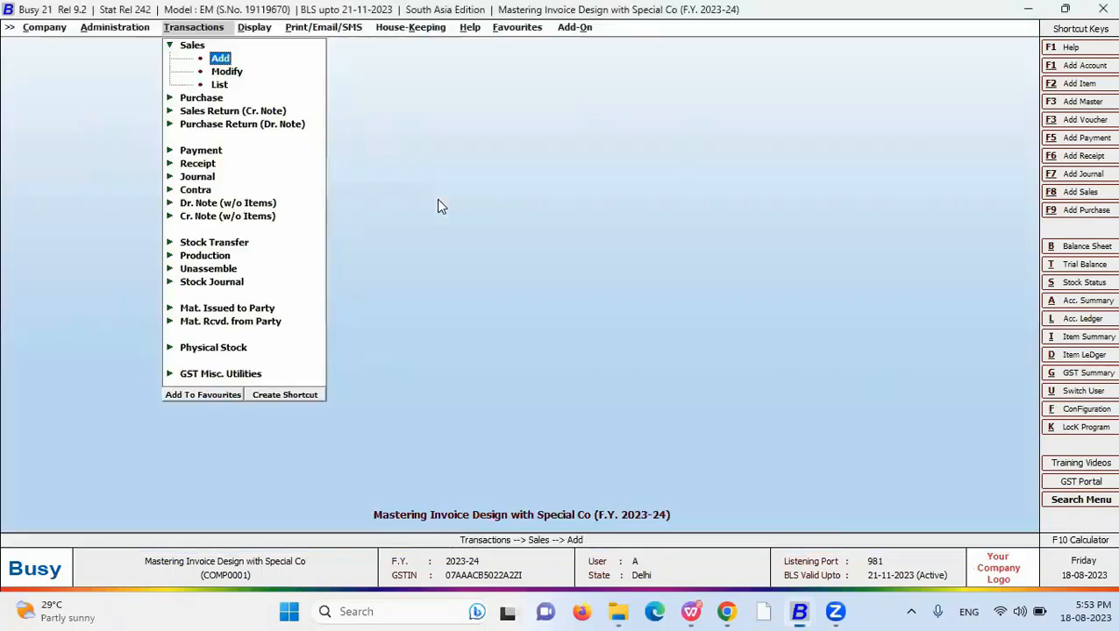
- Print-preview sales voucher 4 in the Slip 3 inch (GST) format
key("Down")
key("Down")
key("Up")
key("Return")
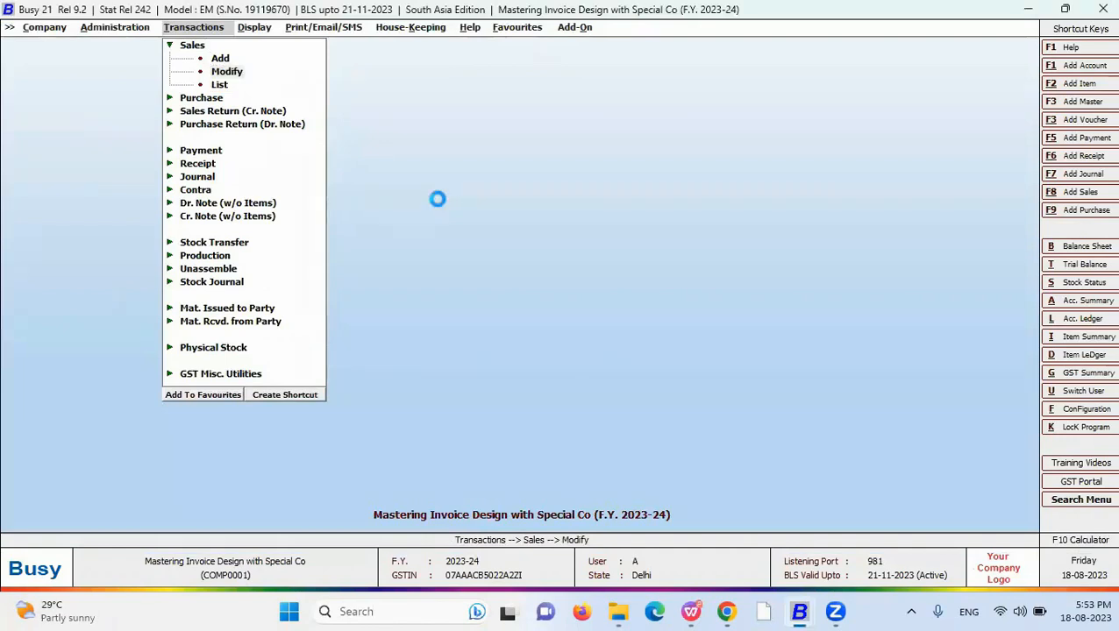
key("Return")
key("Return")
key("Return")
key("Return")
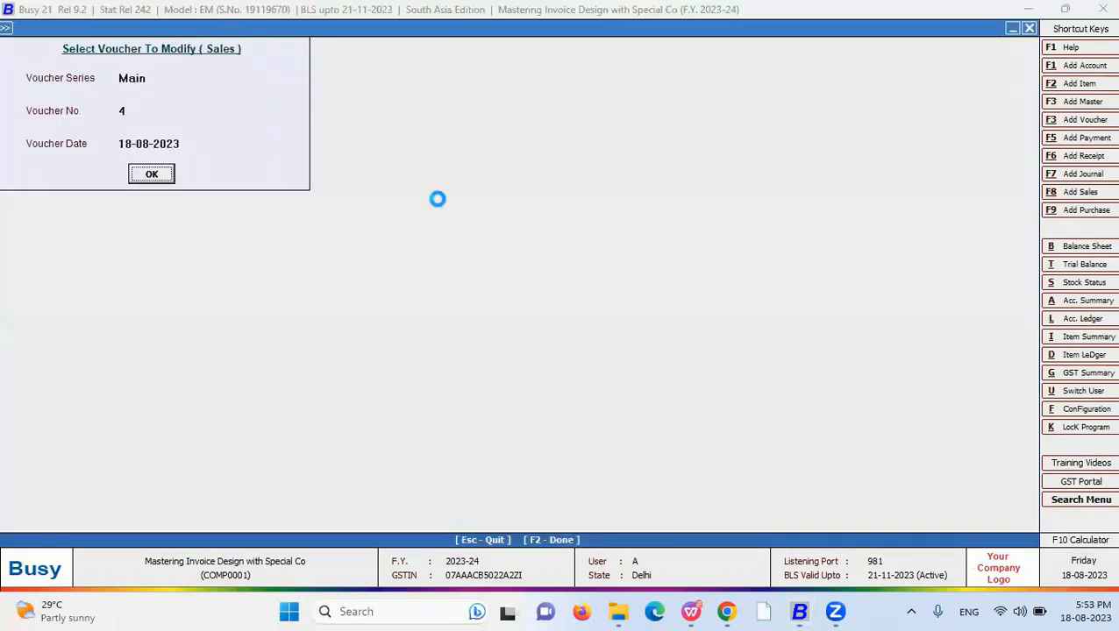
key("alt+p")
key("Return")
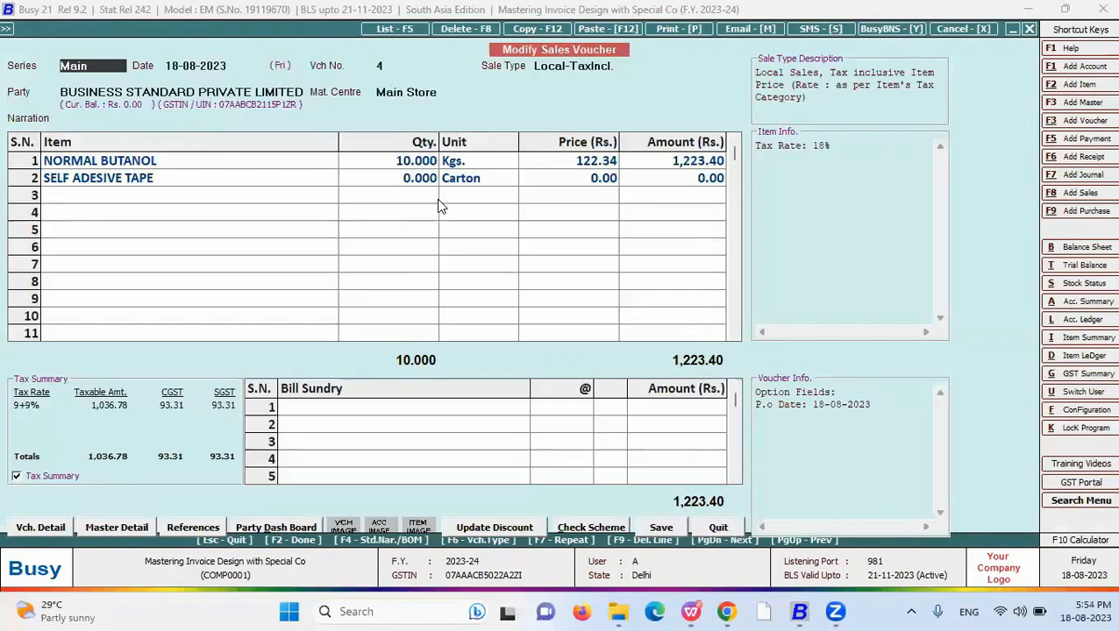
key("Down")
key("Down")
key("Down")
key("Down")
key("Down")
key("Down")
key("Return")
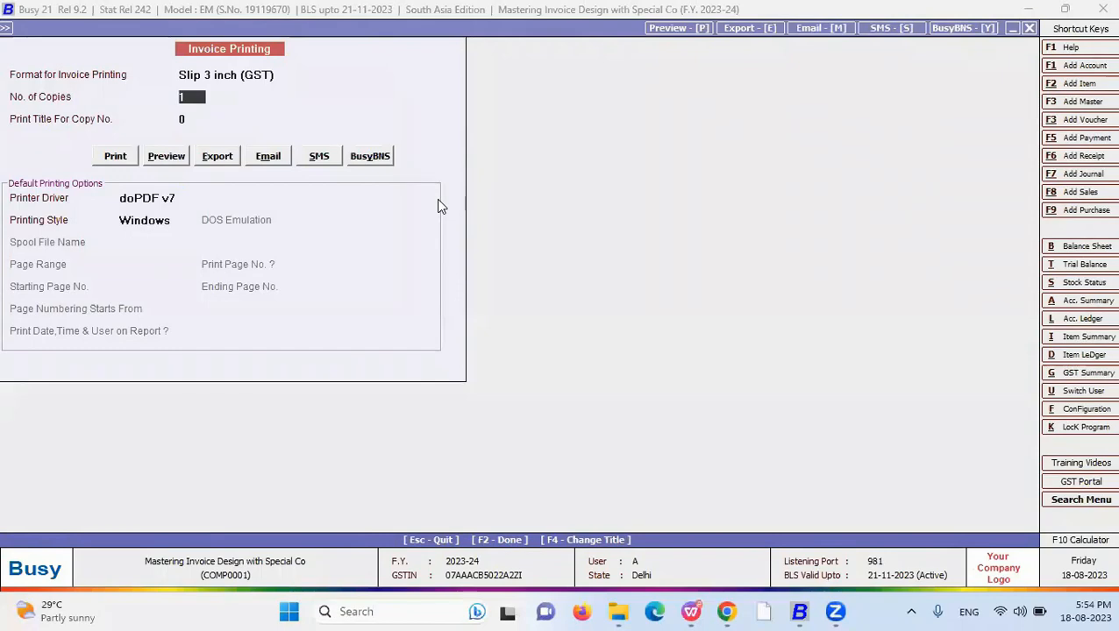
key("alt+p")
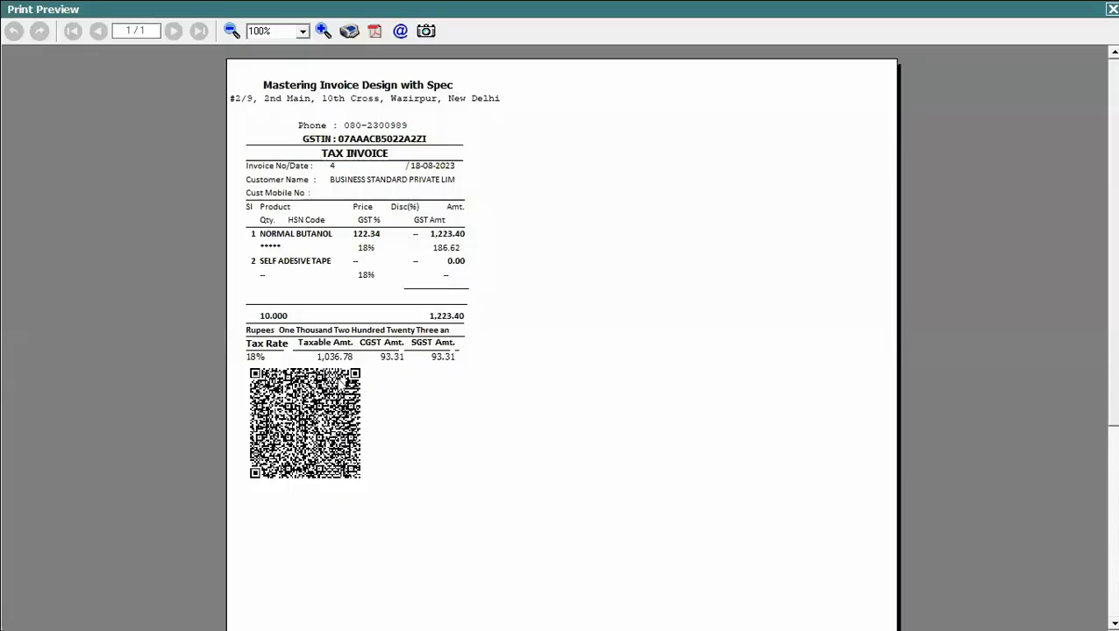
- Inspect the QR code at 300% then 120% zoom, and close the preview
left_click(272, 31)
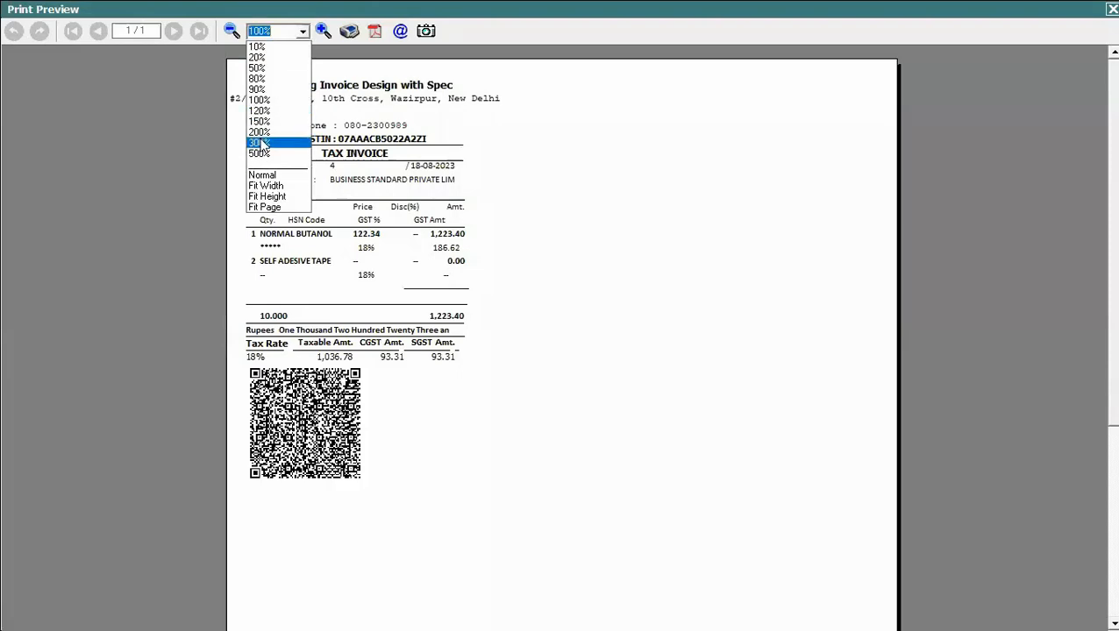
left_click(260, 143)
scroll(559, 342, "down", 10)
scroll(559, 335, "up", 5)
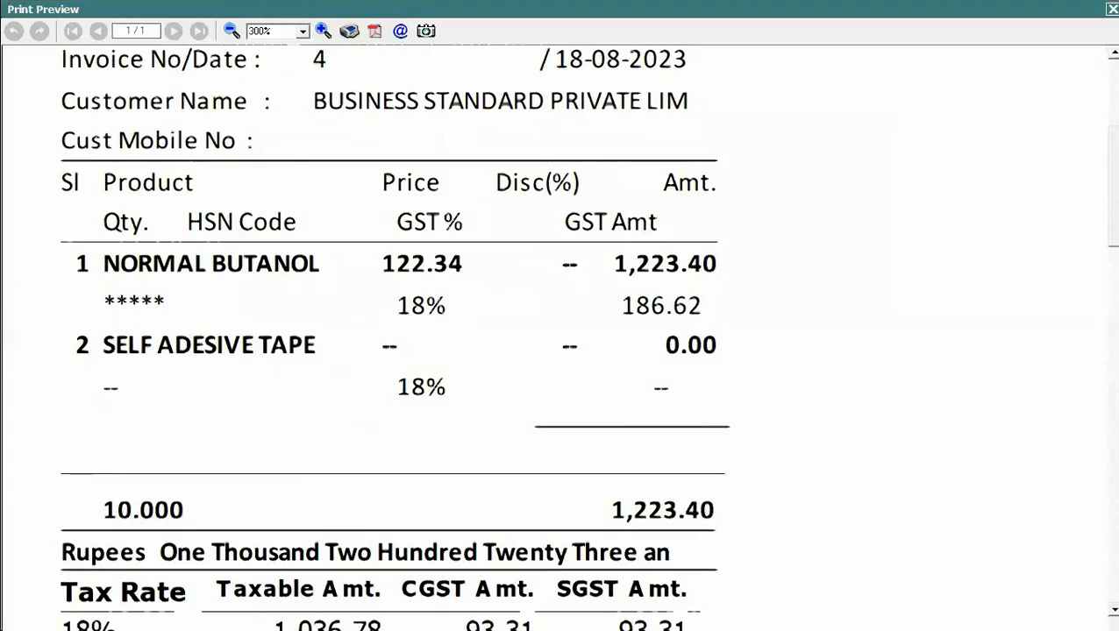
scroll(560, 336, "up", 1)
scroll(559, 335, "up", 2)
scroll(560, 335, "down", 8)
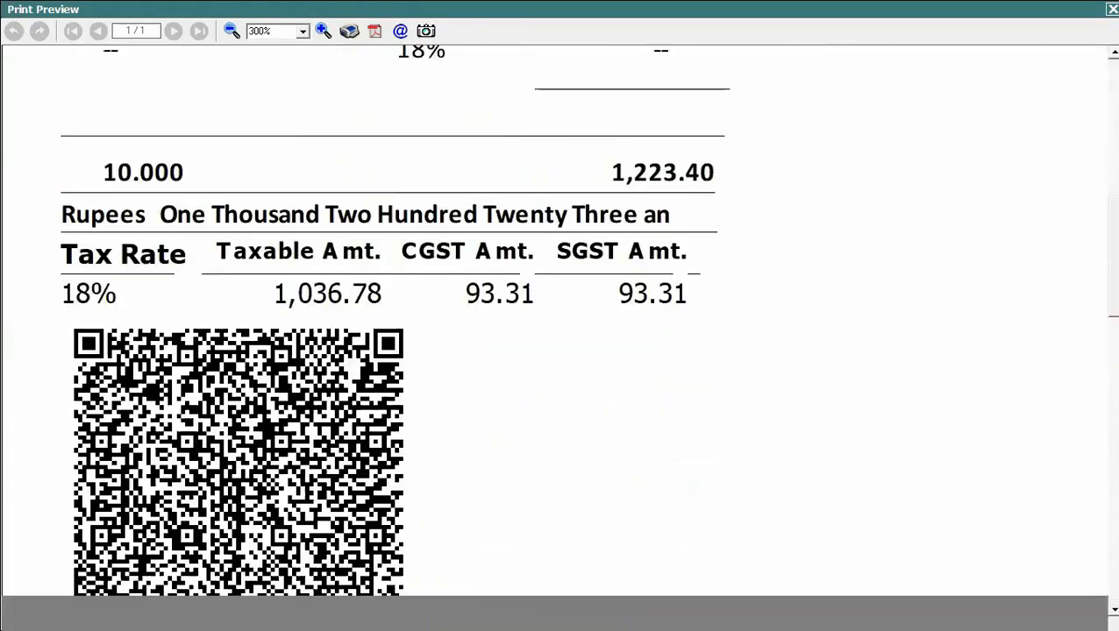
scroll(560, 335, "up", 2)
scroll(560, 335, "up", 3)
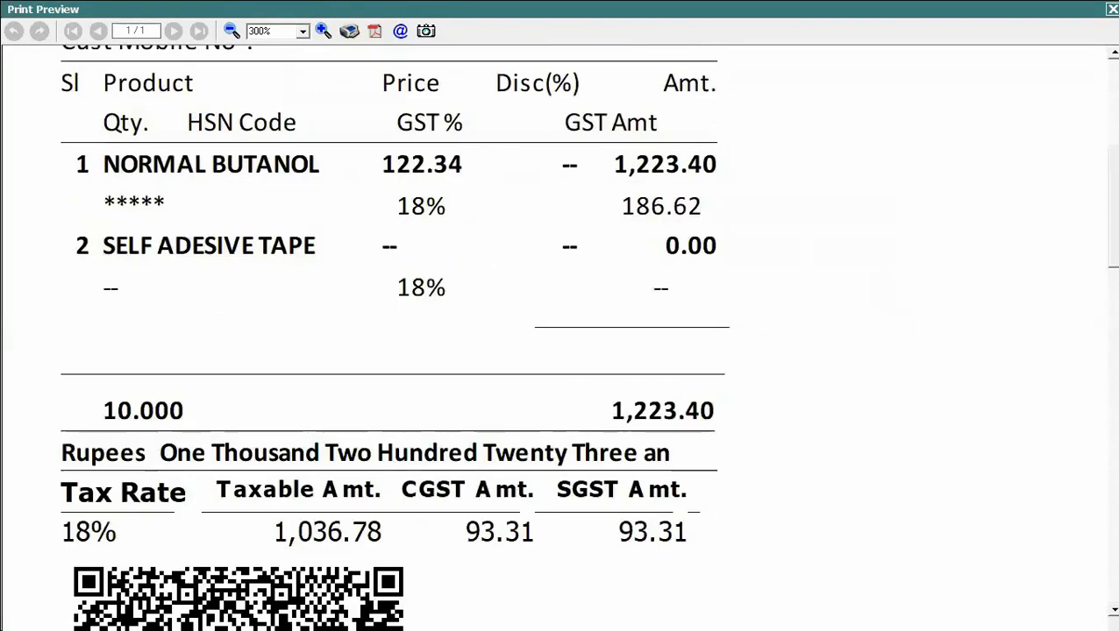
left_click(301, 32)
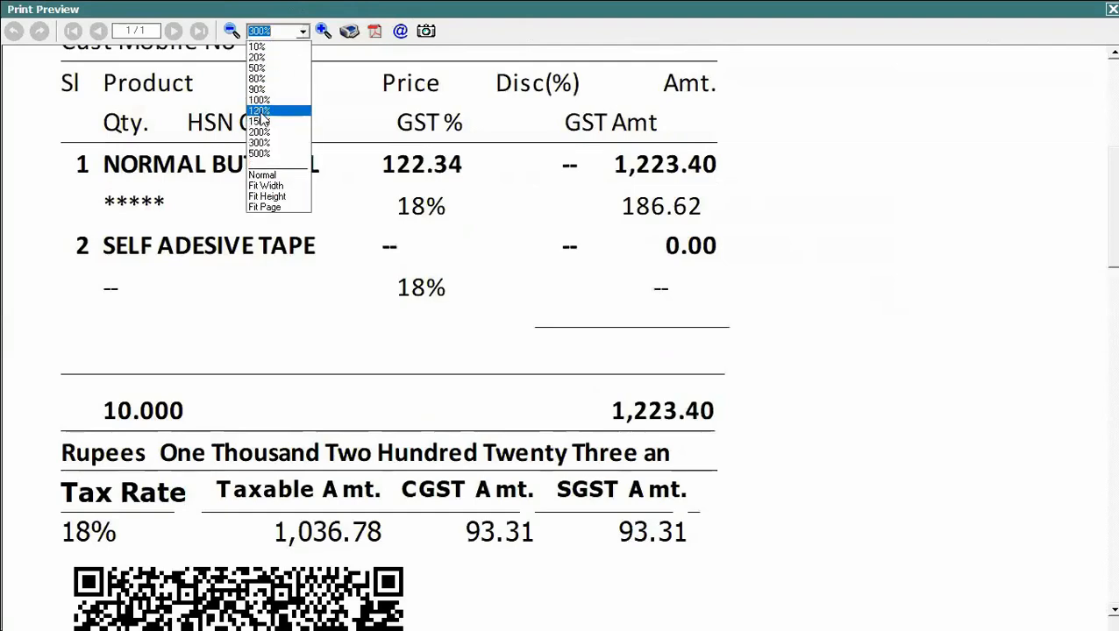
left_click(268, 107)
scroll(559, 336, "up", 3)
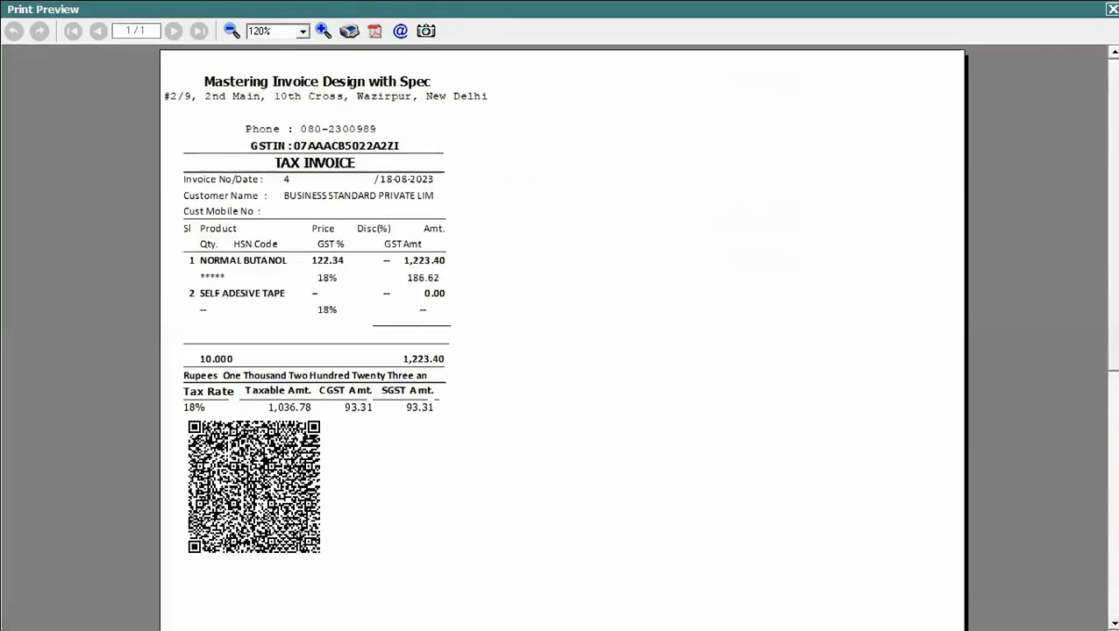
key("Escape")
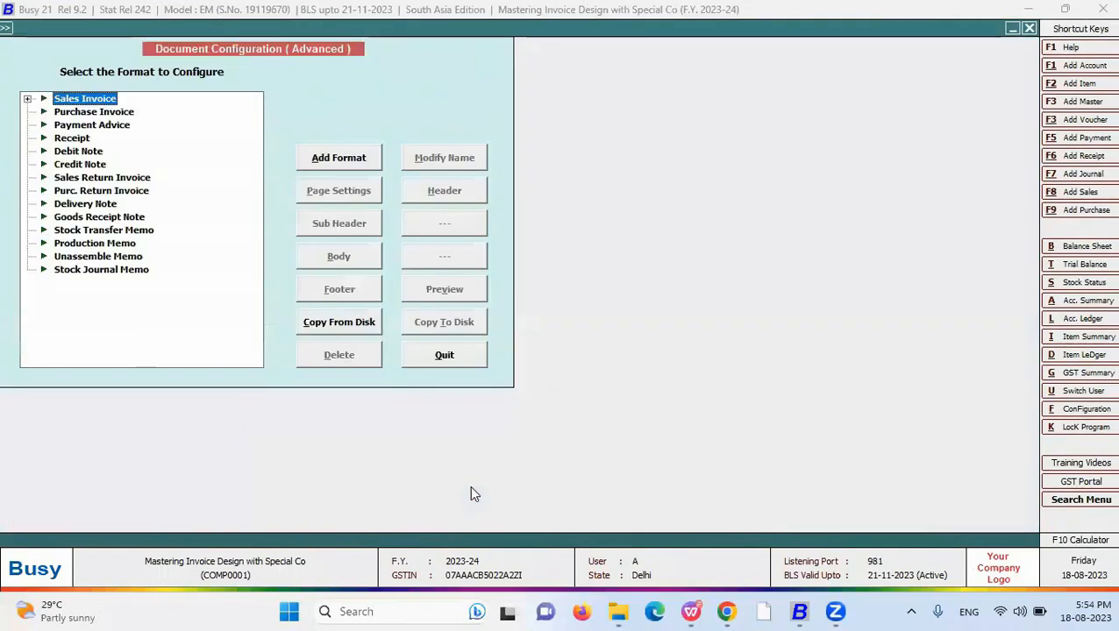
- Insert a QR_CODE tag into the New sales invoice format's footer
key("Right")
key("Down")
key("Down")
key("Down")
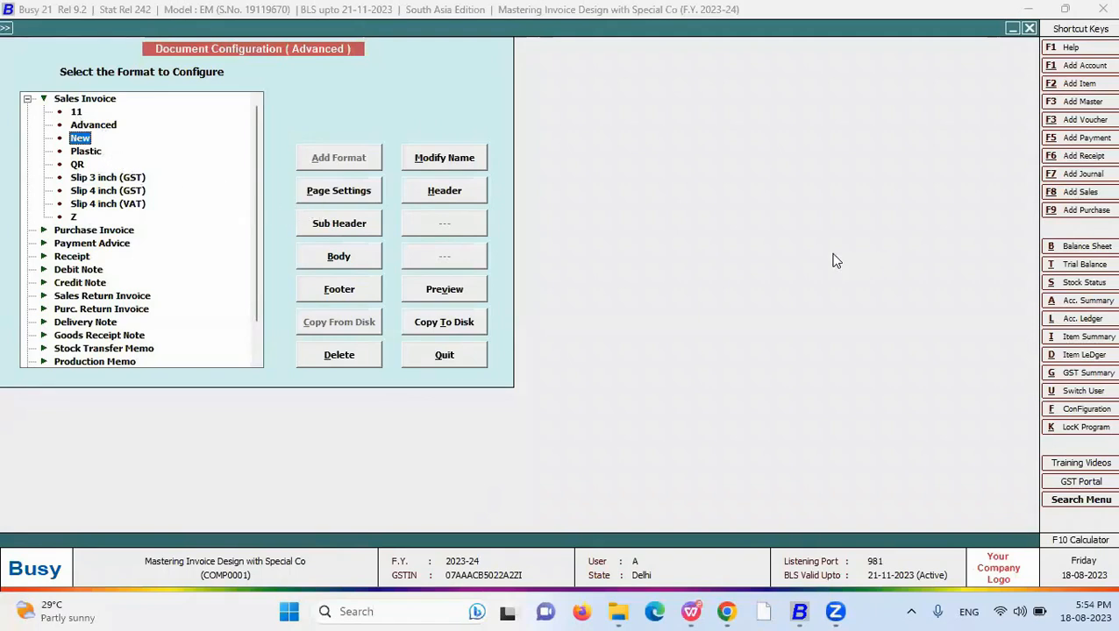
left_click(78, 113)
left_click(83, 139)
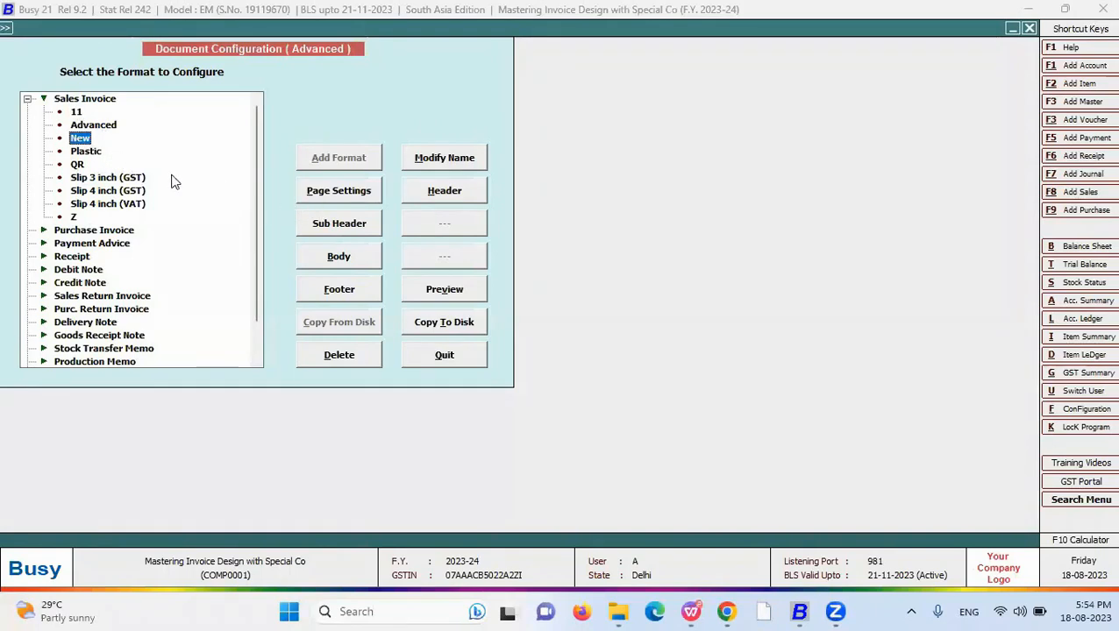
left_click(349, 294)
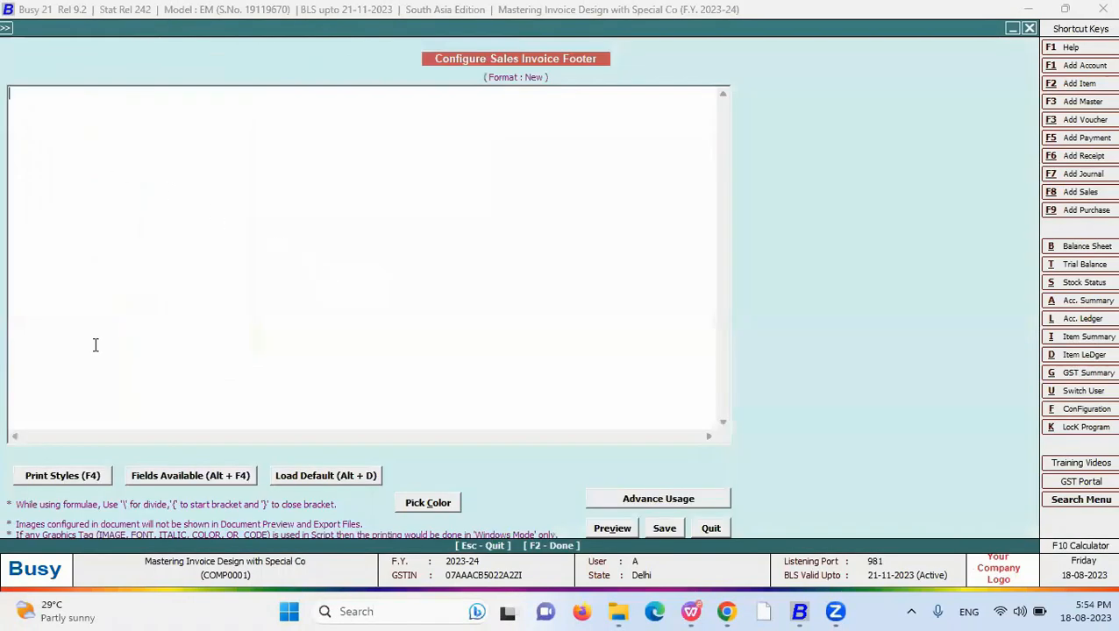
key("F4")
key("q")
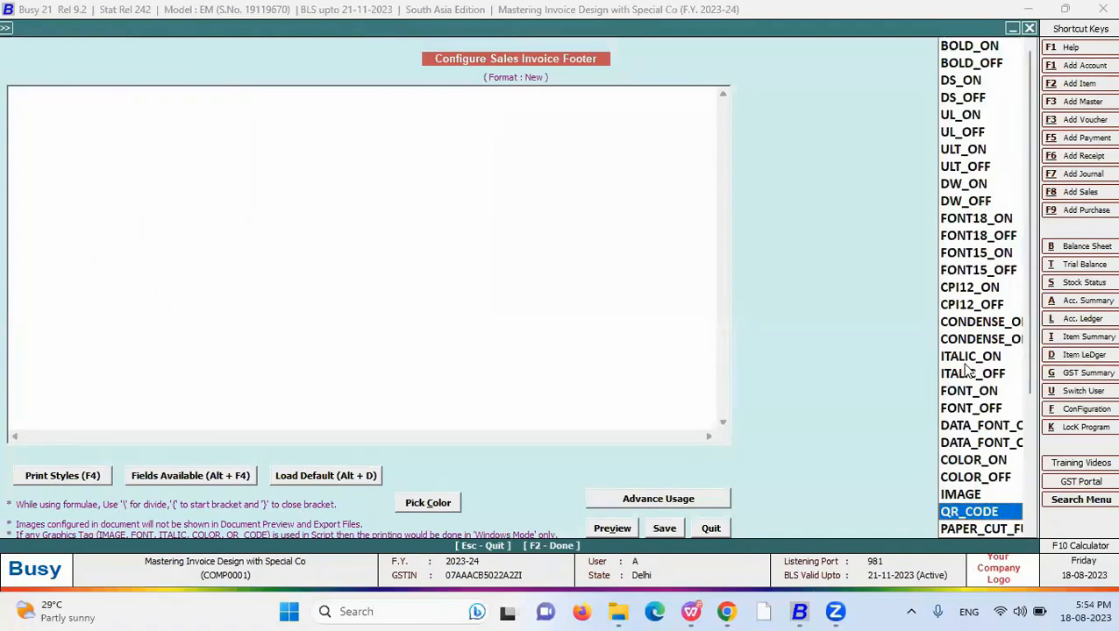
key("Return")
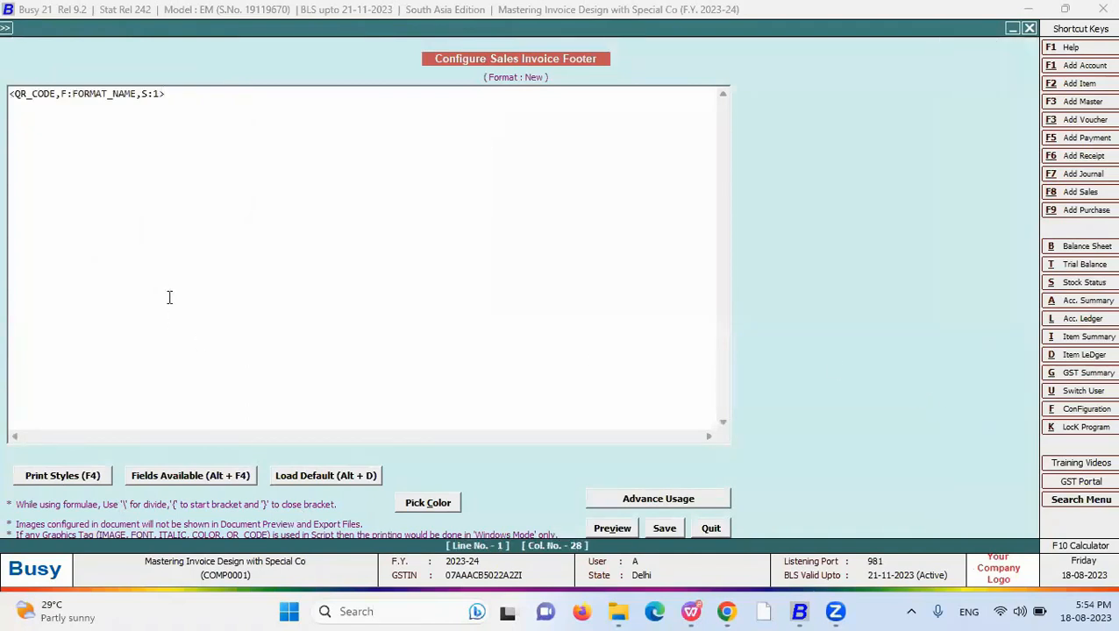
double_click(63, 95)
type("T")
left_click_drag(72, 93, 137, 94)
key("Delete")
key("Delete")
key("Delete")
key("Delete")
key("Delete")
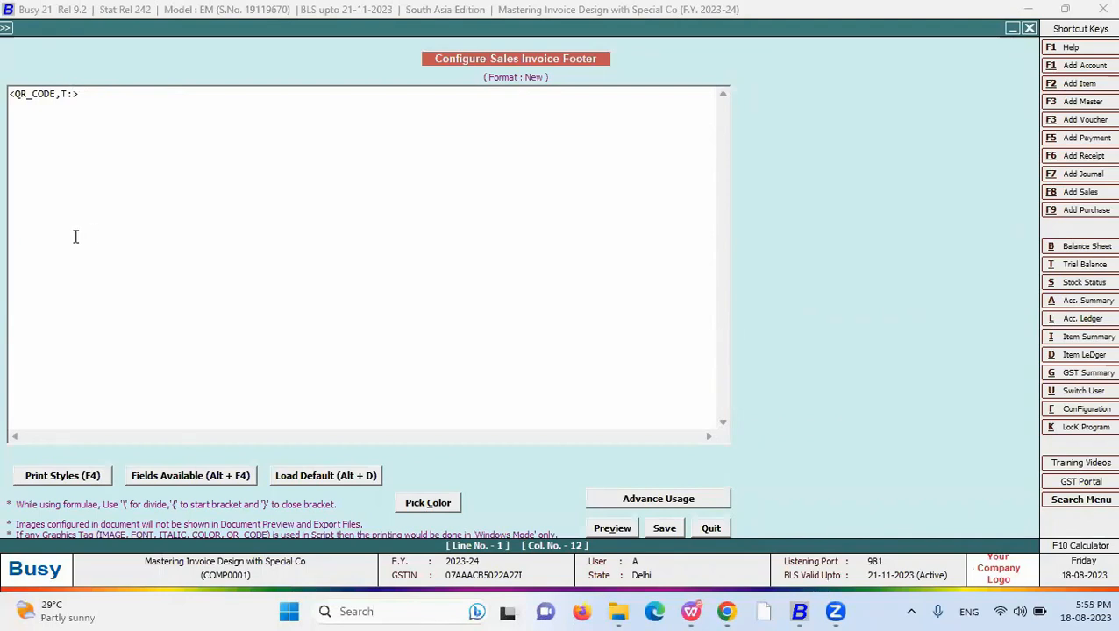
type("www.busy")
type(".in")
left_click_drag(164, 97, 8, 85)
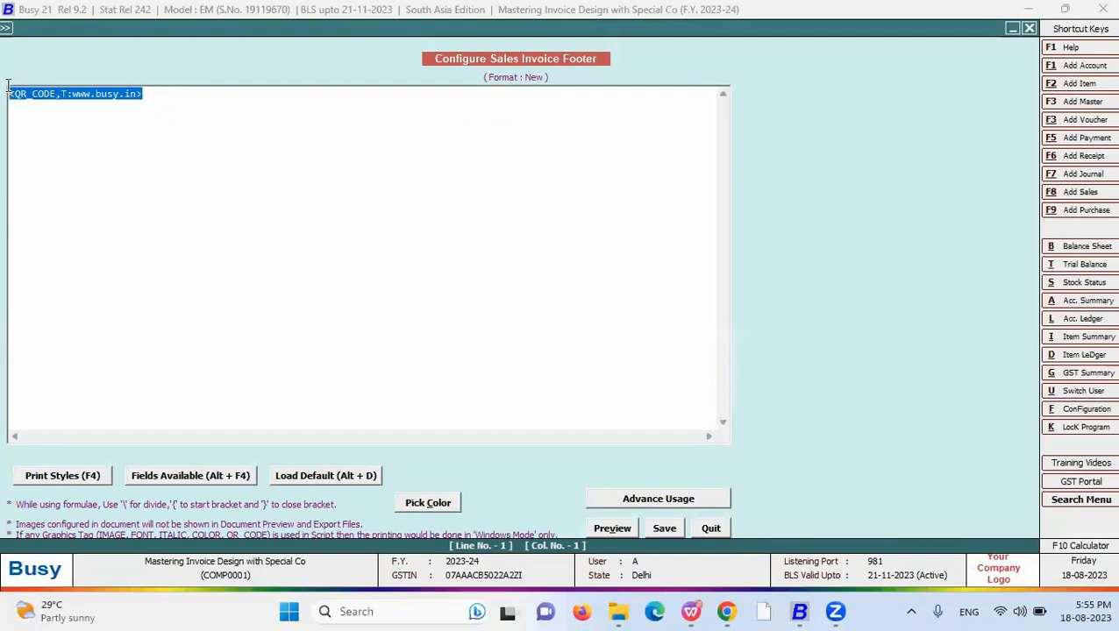
left_click(663, 528)
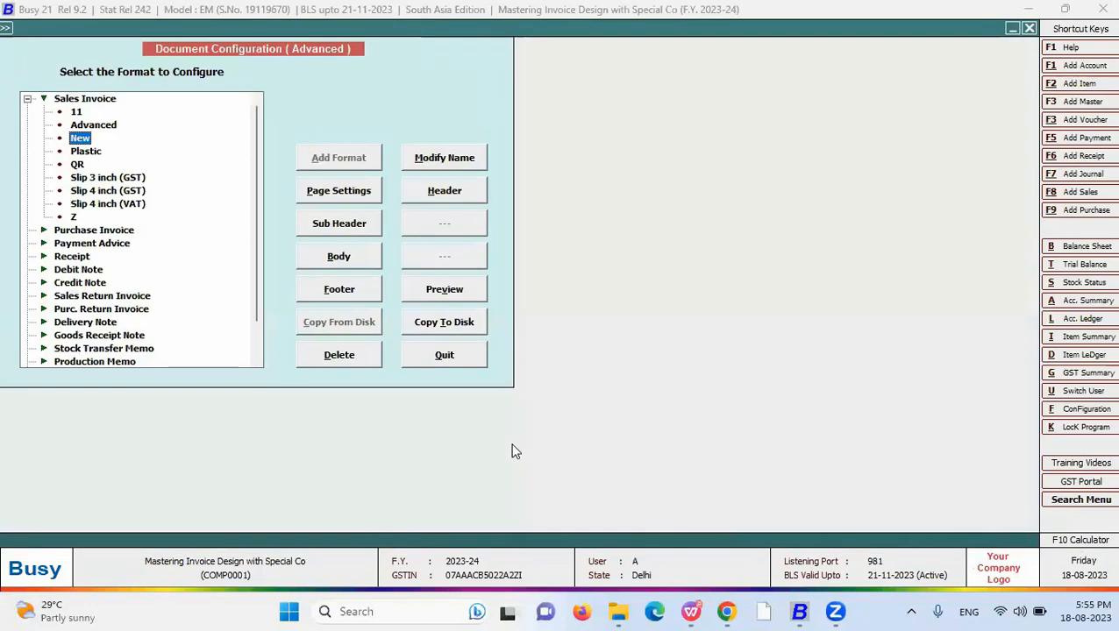
key("Escape")
key("Escape")
- Preview invoice 4 in the New format and scroll down to the QR code
key("Return")
key("Return")
key("Return")
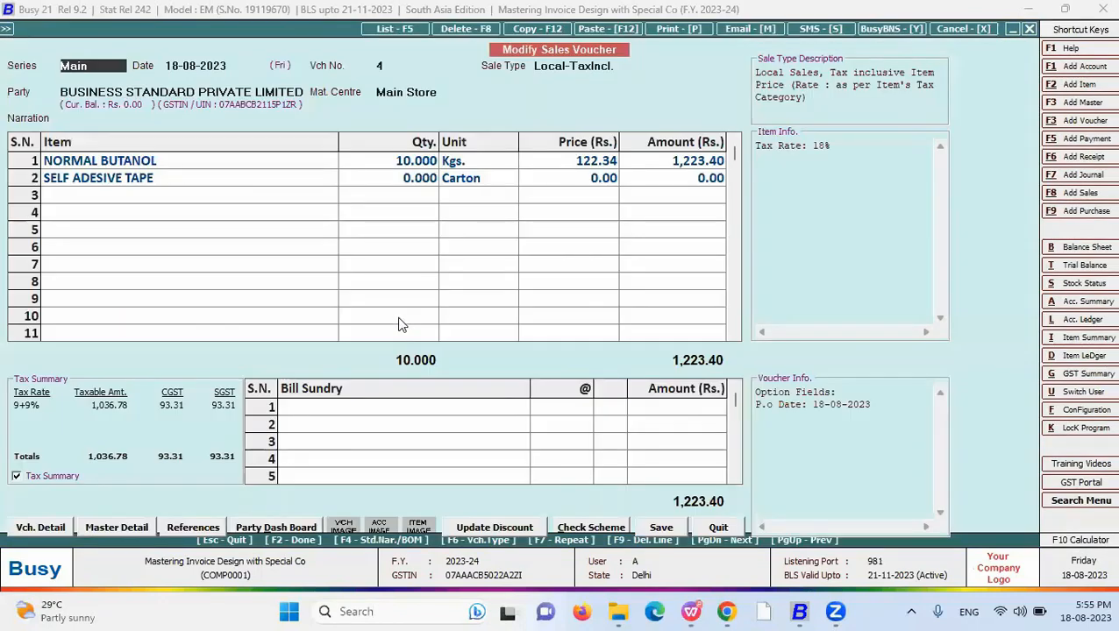
key("alt+p")
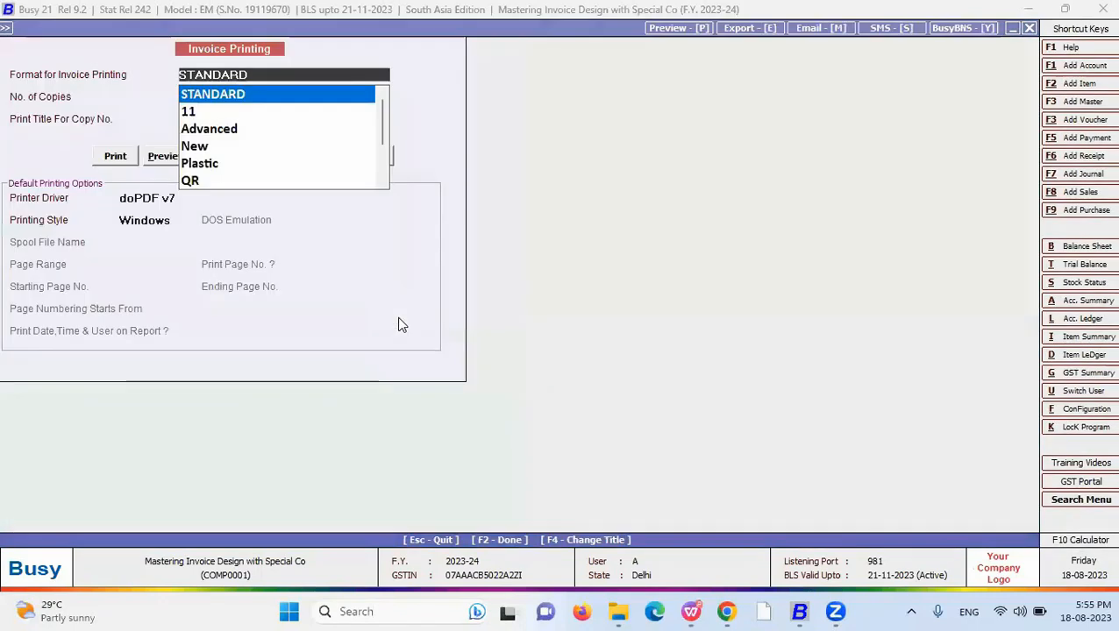
key("Down")
key("Down")
key("Down")
key("Return")
key("alt+p")
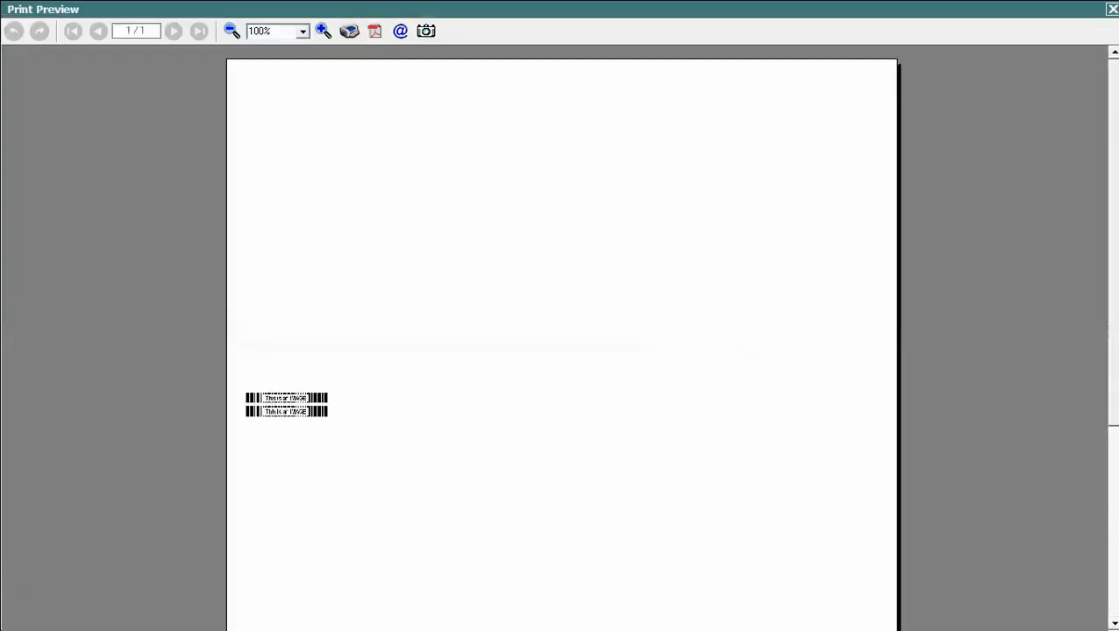
scroll(561, 339, "down", 5)
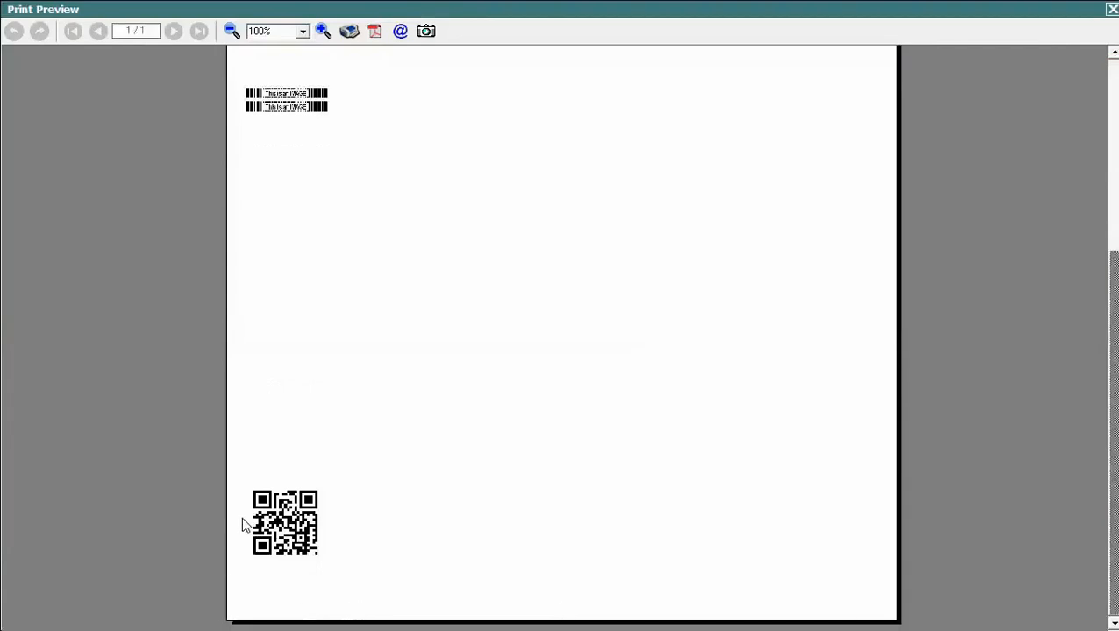